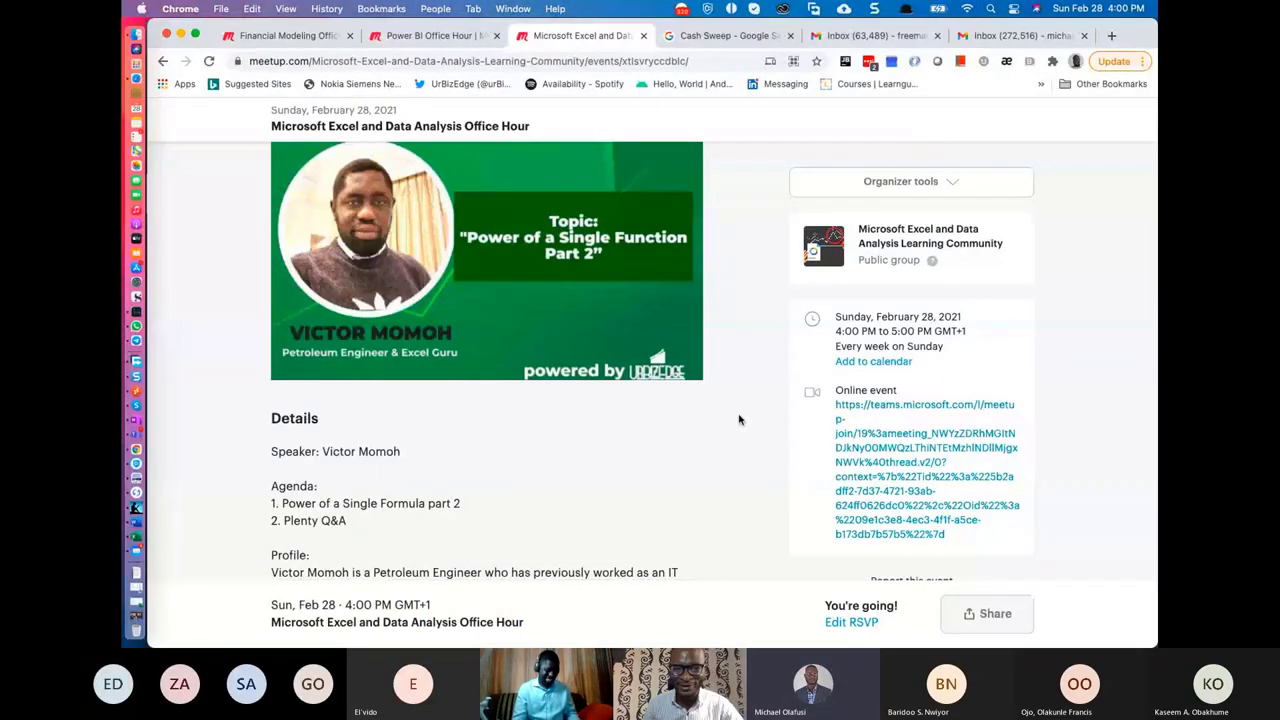
Review the agenda and speaker profile in the Meetup event details for the Microsoft Excel and Data Analysis Office Hour
scroll(739, 420, "down", 2)
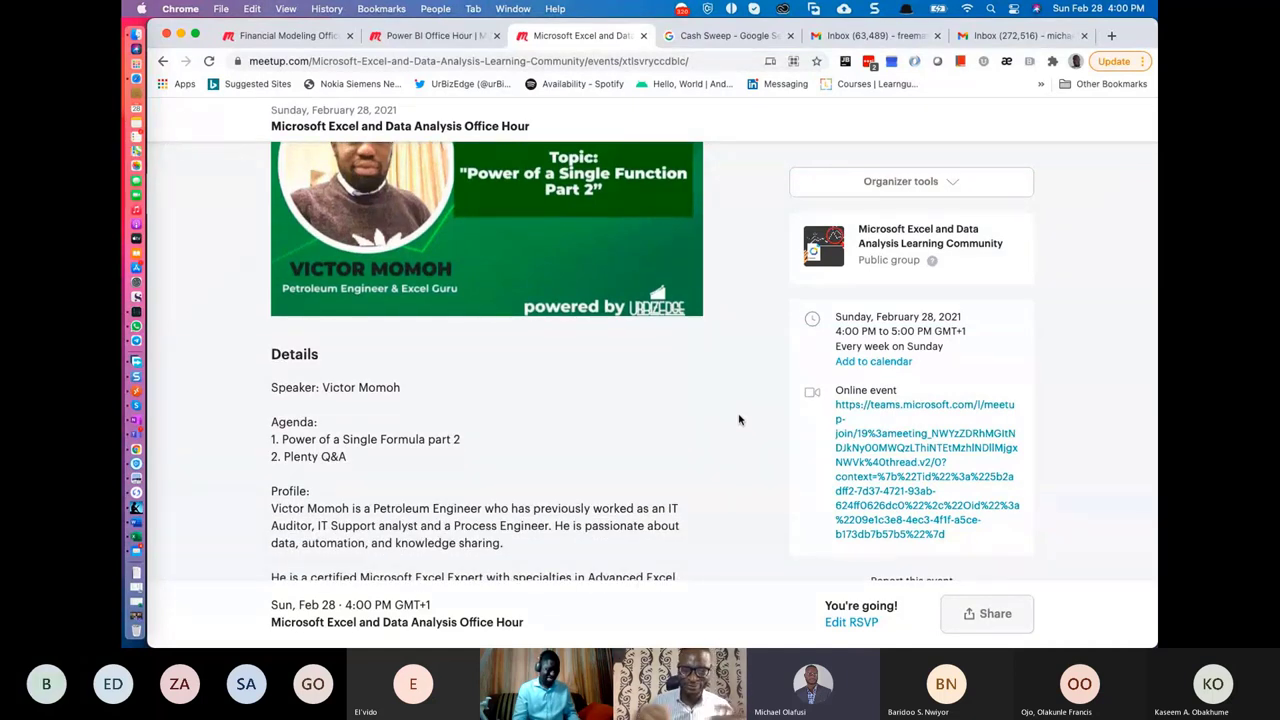
scroll(739, 420, "down", 1)
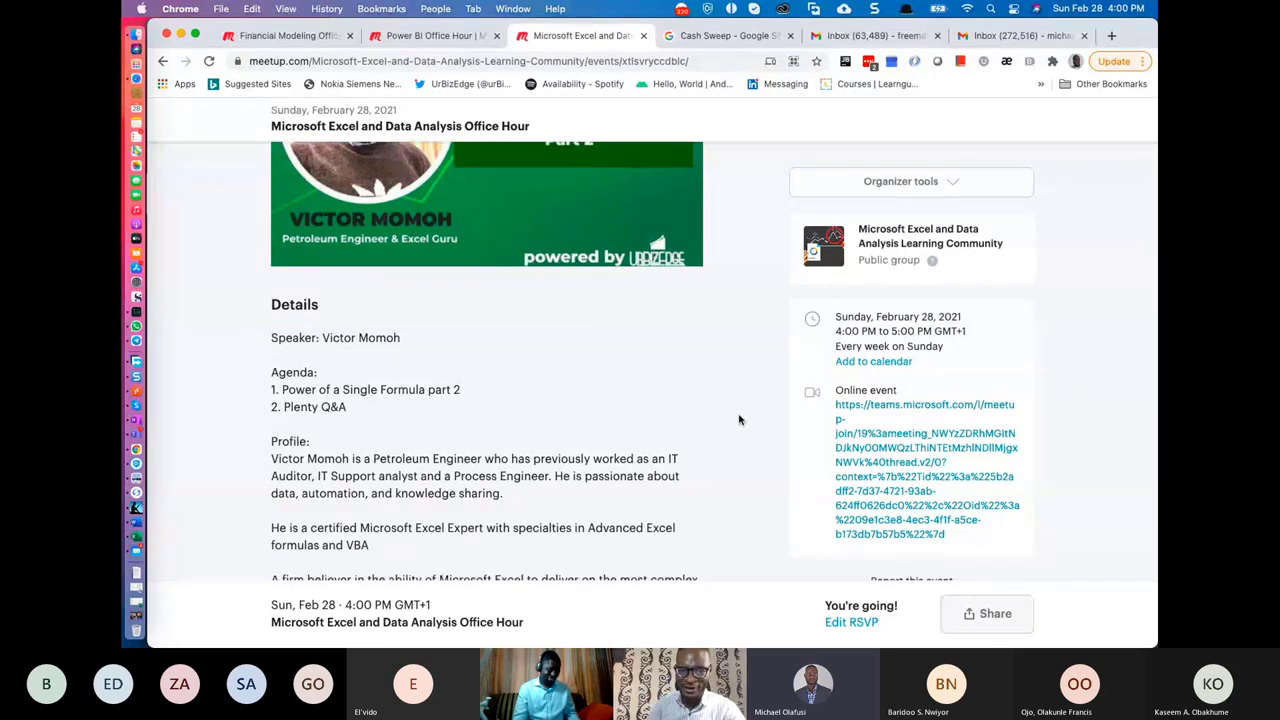
scroll(739, 420, "down", 1)
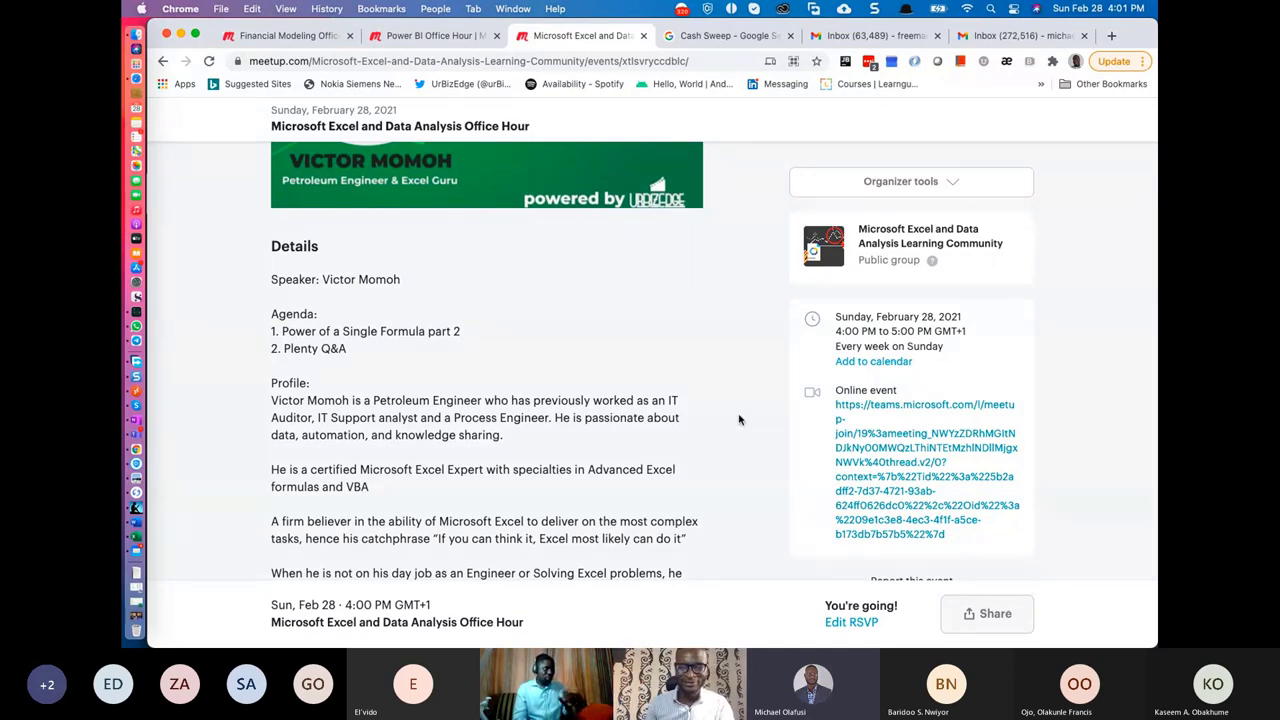
scroll(739, 420, "down", 3)
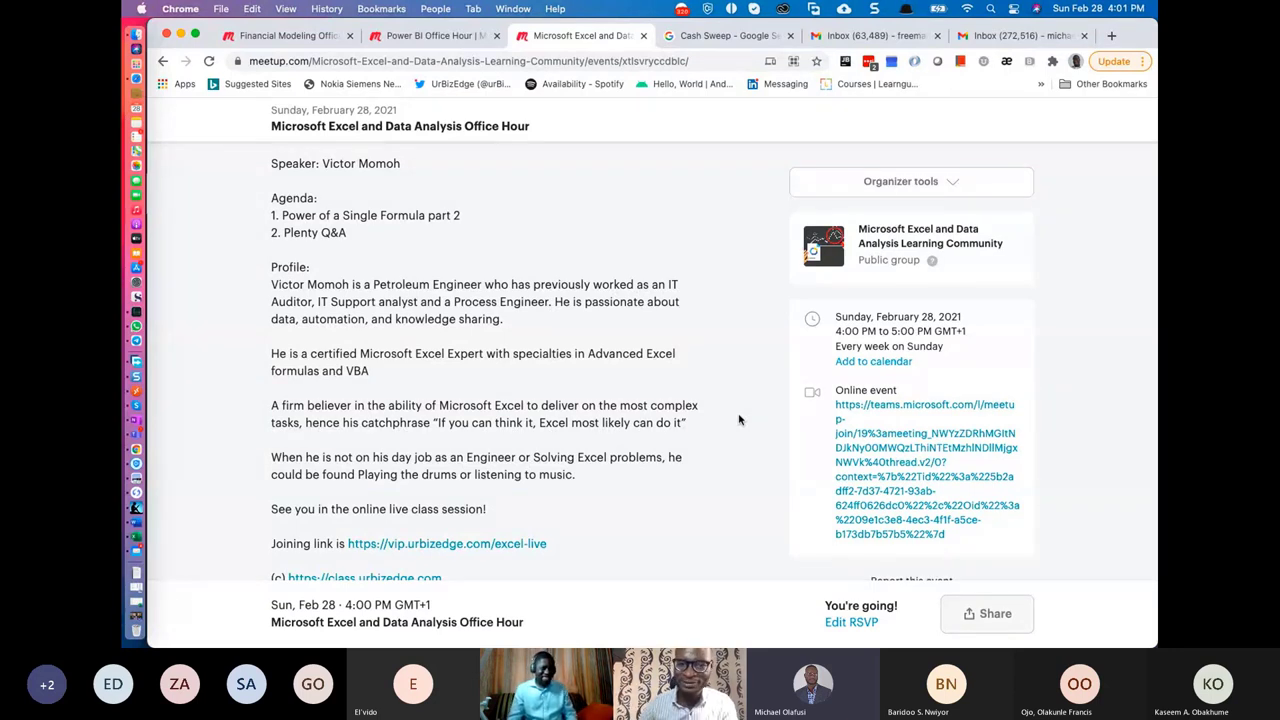
scroll(739, 420, "up", 3)
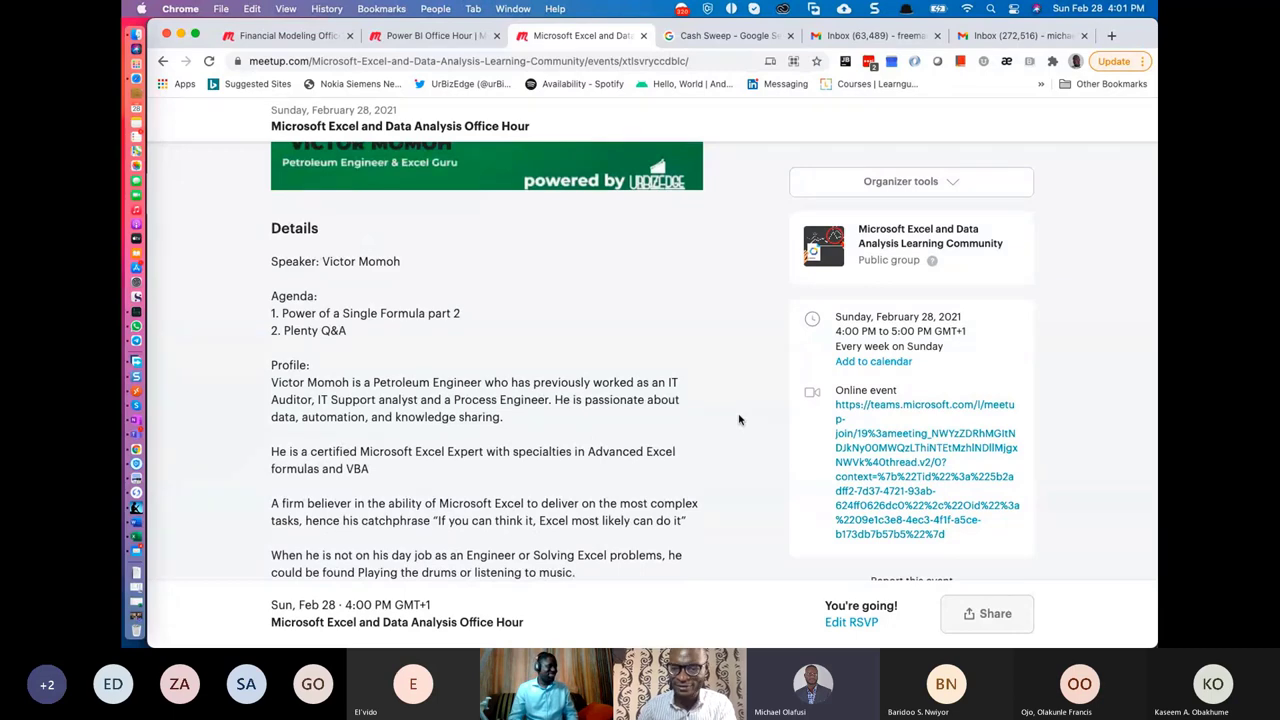
scroll(739, 420, "up", 4)
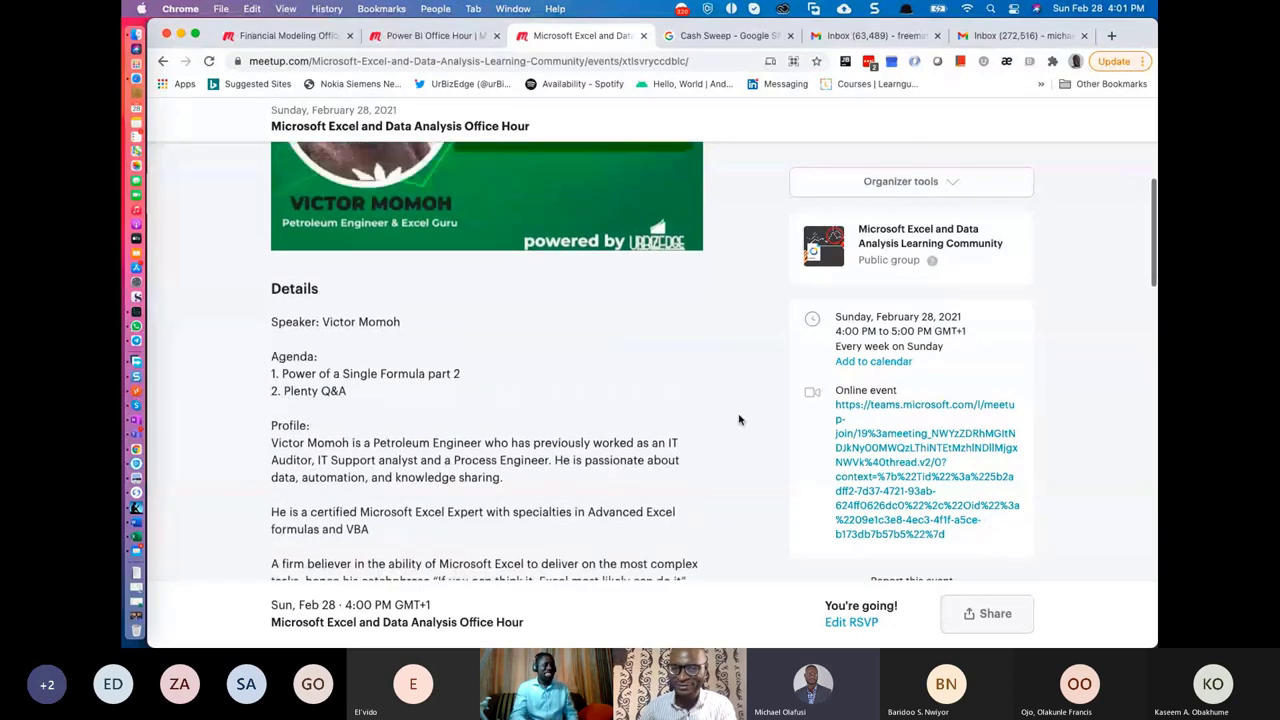
scroll(739, 420, "up", 1)
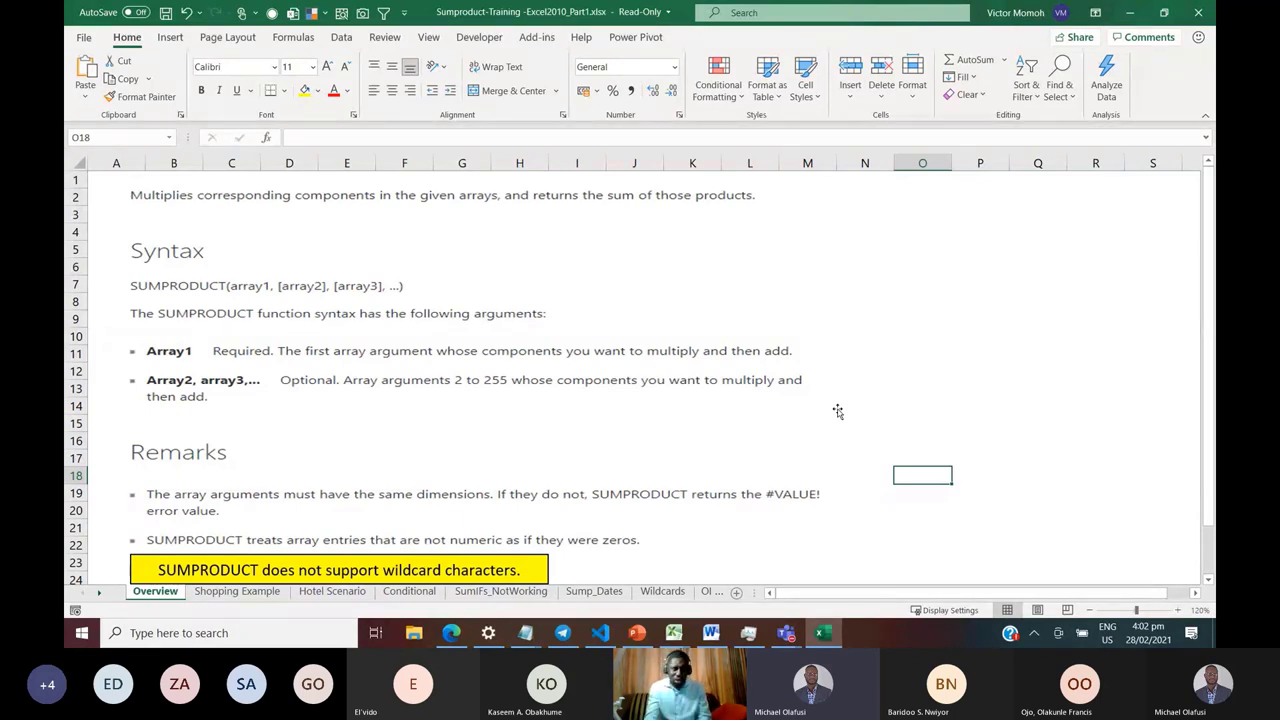
Switch to PowerPoint to show the opening slide of the Power of a Single Function deck, and return to the Excel workbook
left_click(636, 633)
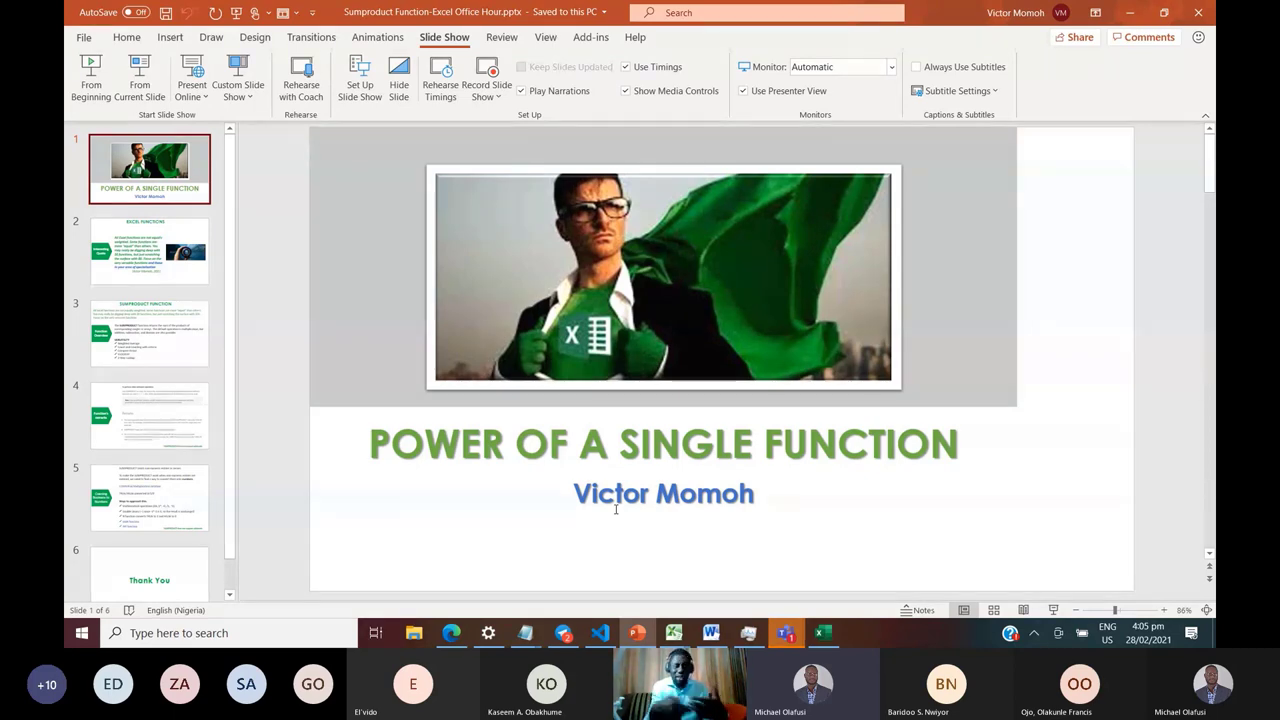
left_click(822, 633)
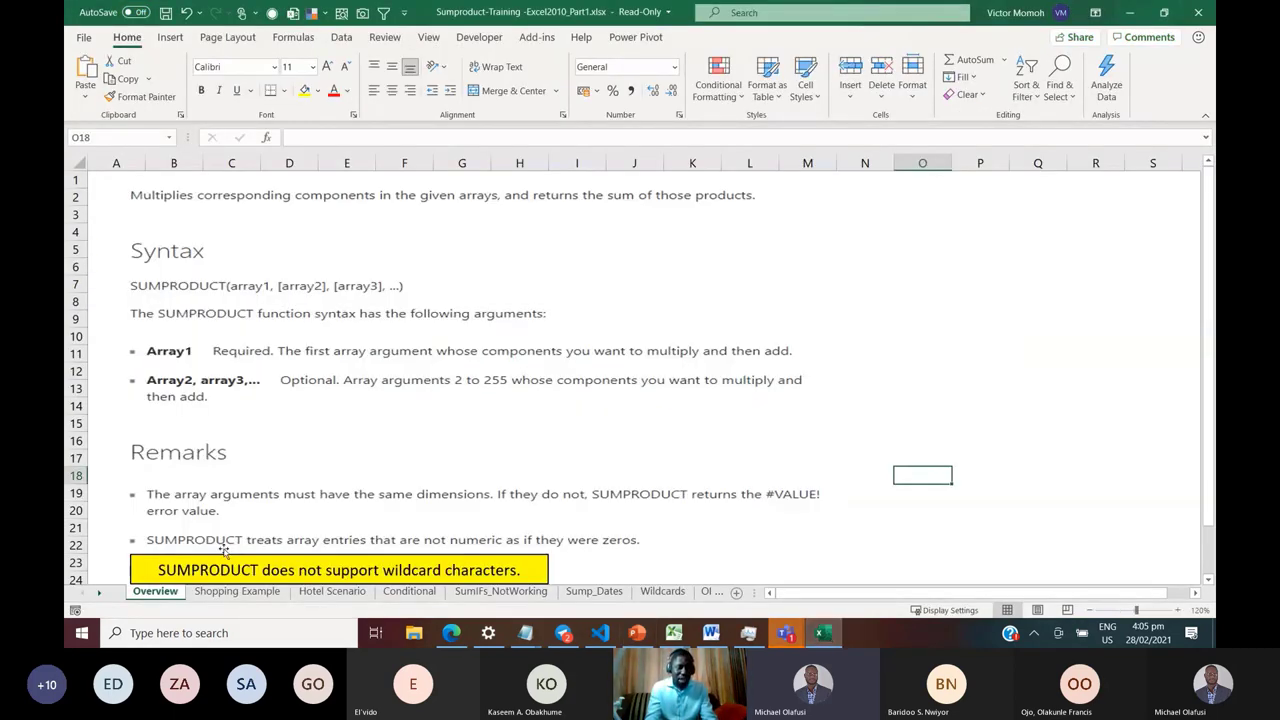
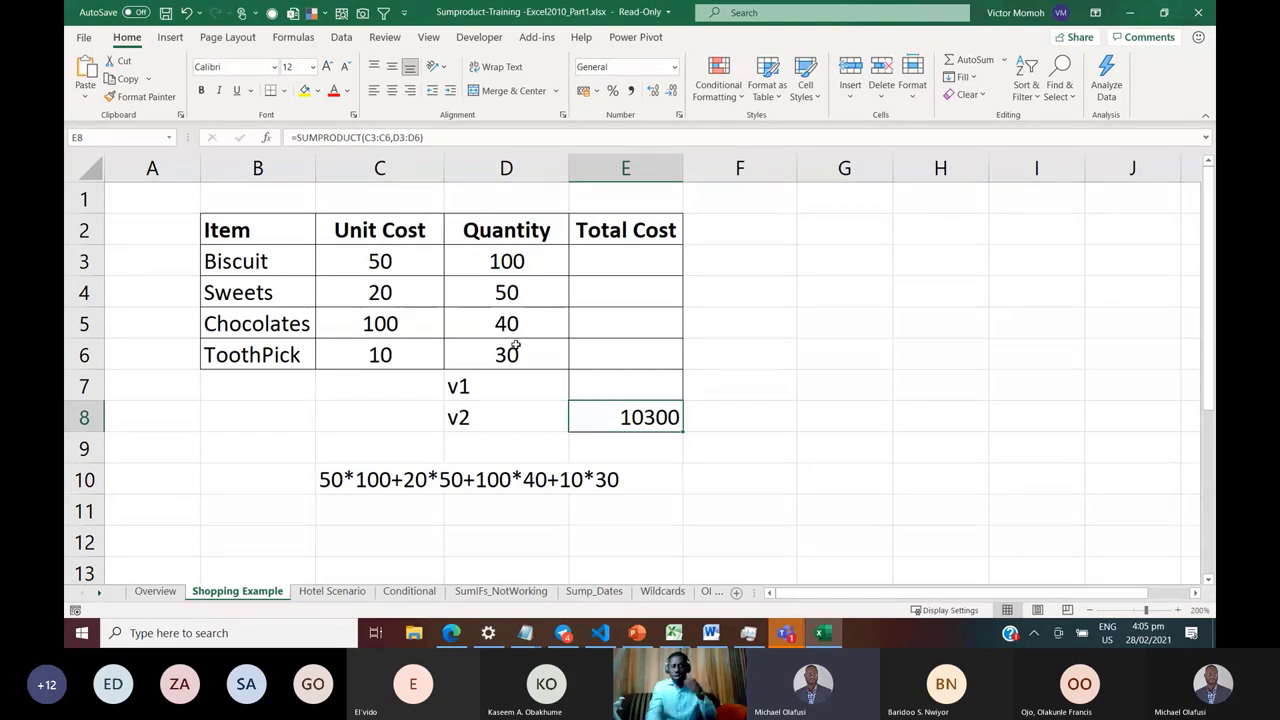
On the Shopping Example sheet, clear the v2 result in E8 and calculate Biscuit's total cost in E3 with =D3*C3
key("Delete")
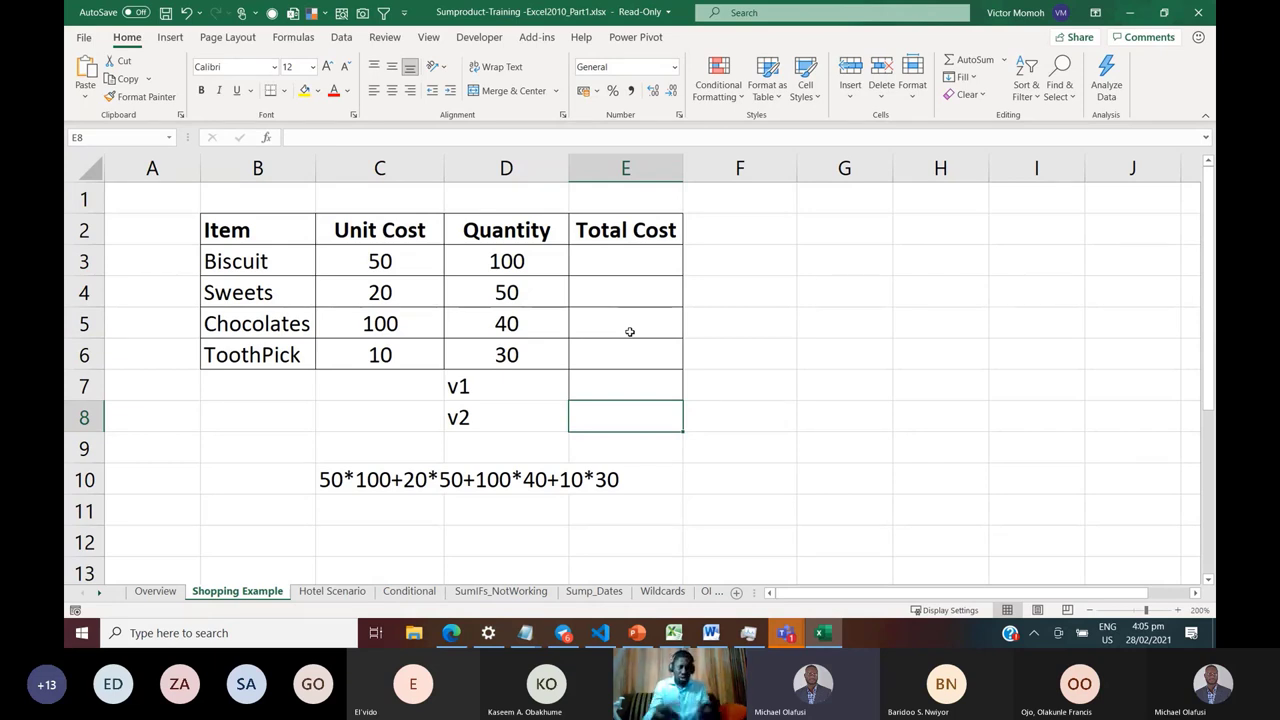
left_click(605, 268)
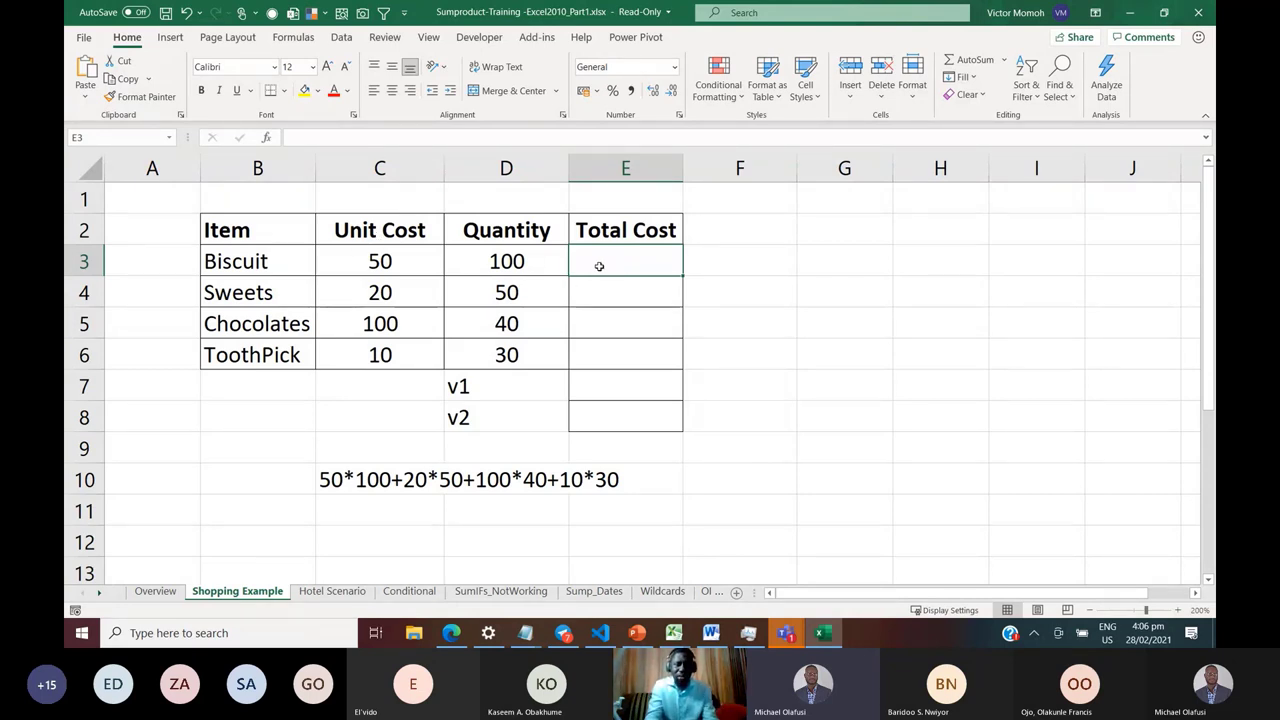
type("=")
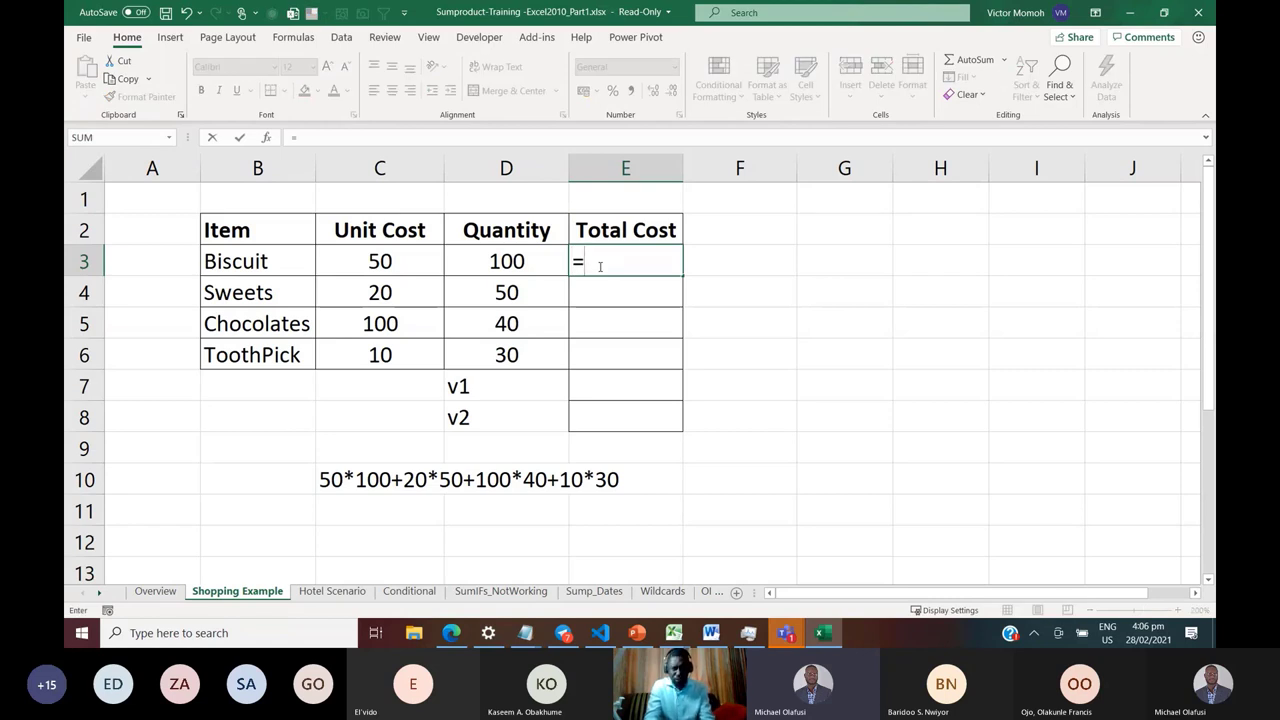
left_click(521, 262)
type("*")
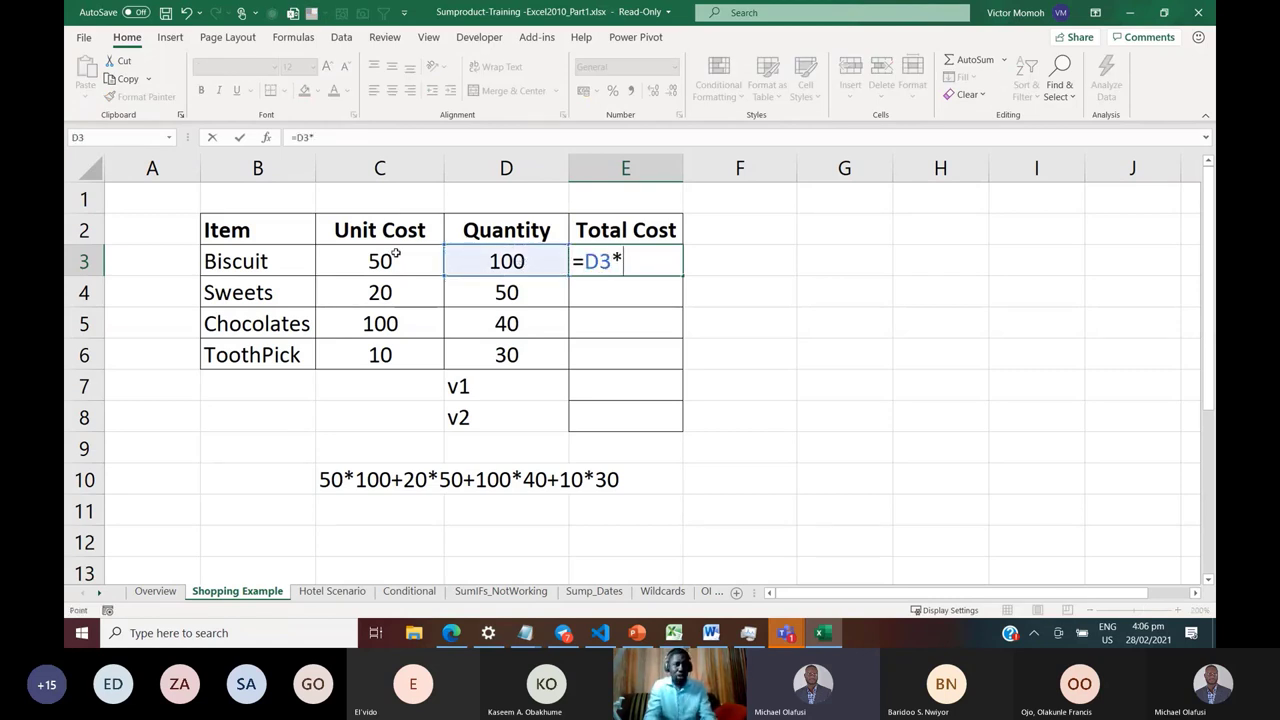
left_click(396, 254)
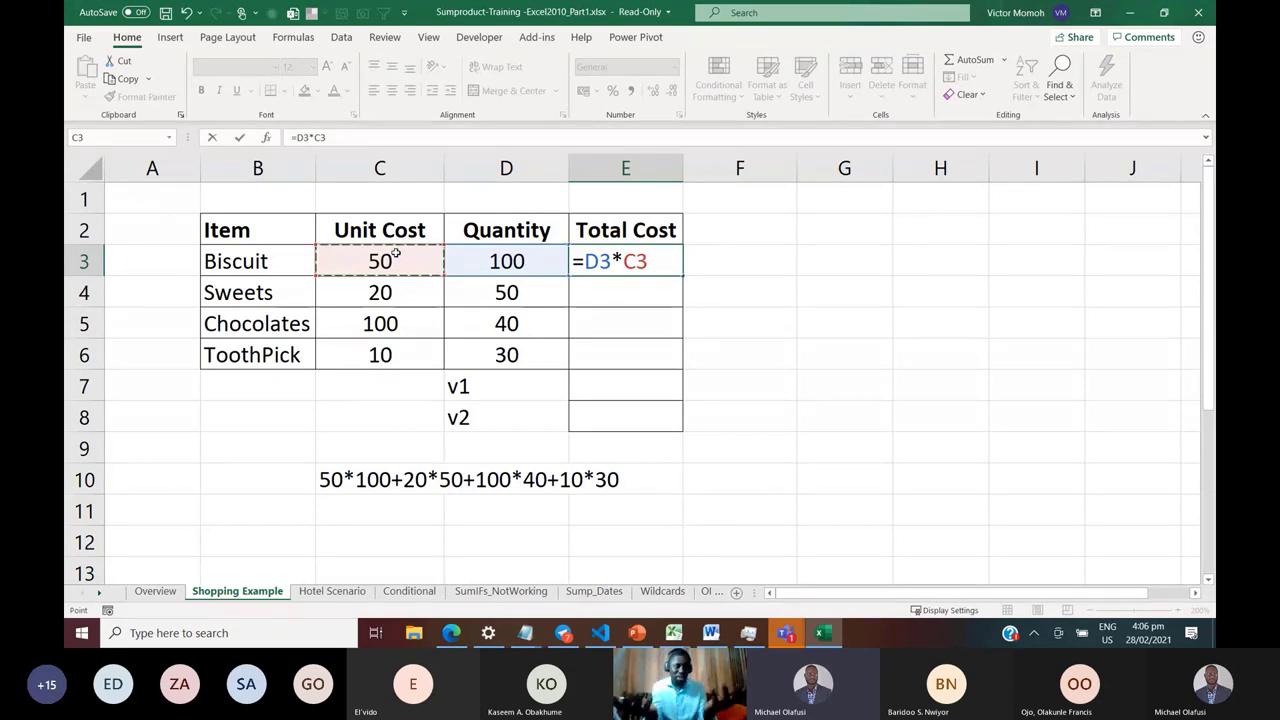
key("ctrl+Return")
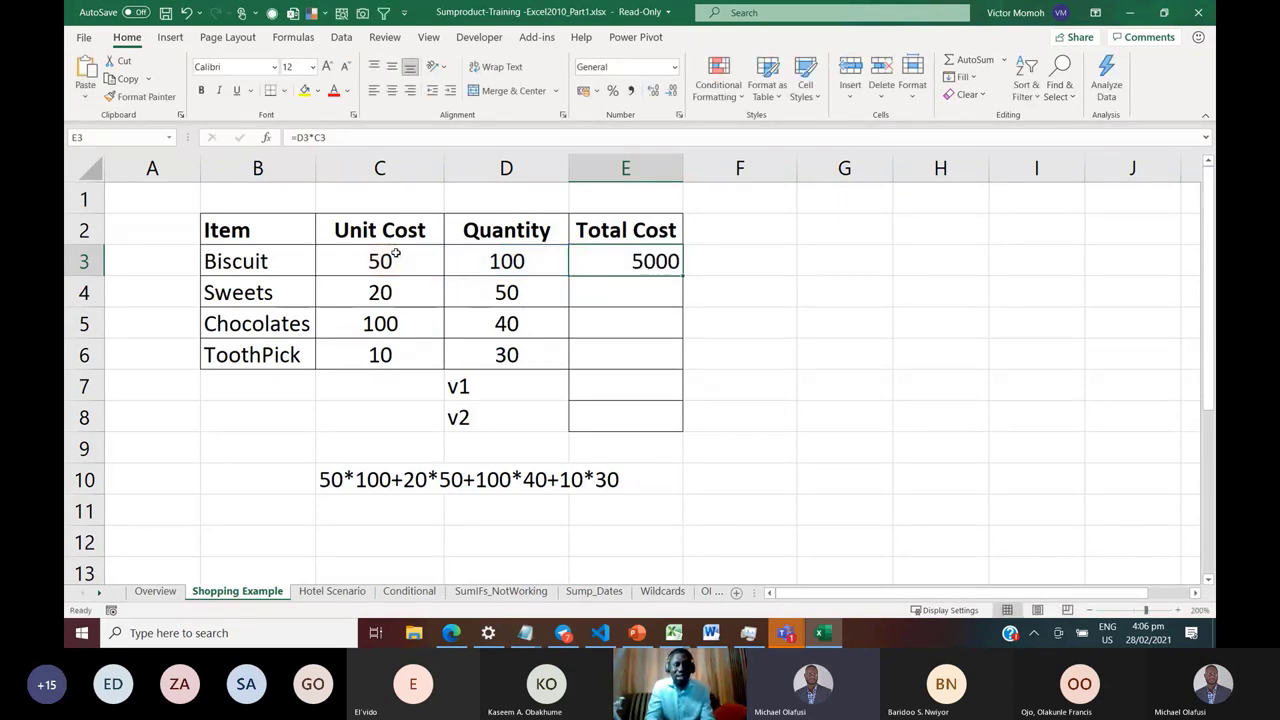
Copy the Biscuit total cost formula from E3 to E4:E6 for Sweets, Chocolates and ToothPick
key("ctrl+c")
left_click(660, 284)
key("shift+Down")
key("shift+Down")
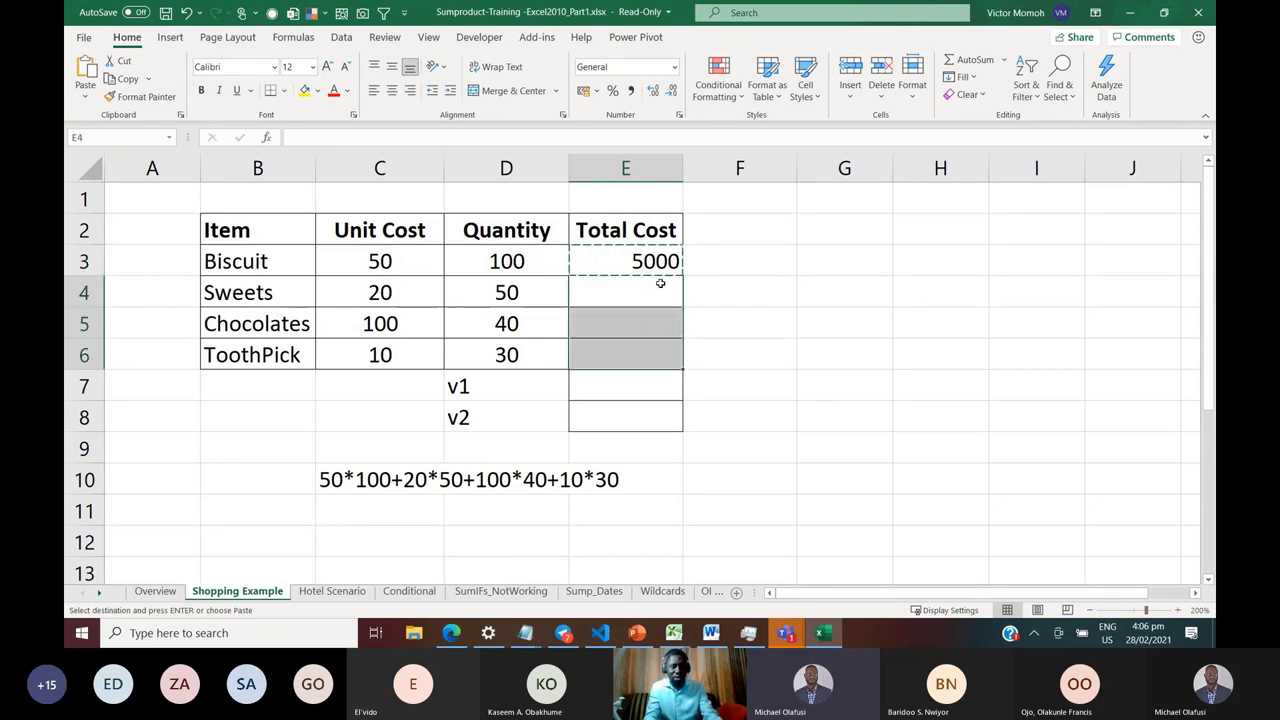
key("ctrl+v")
key("Escape")
key("Up")
key("Up")
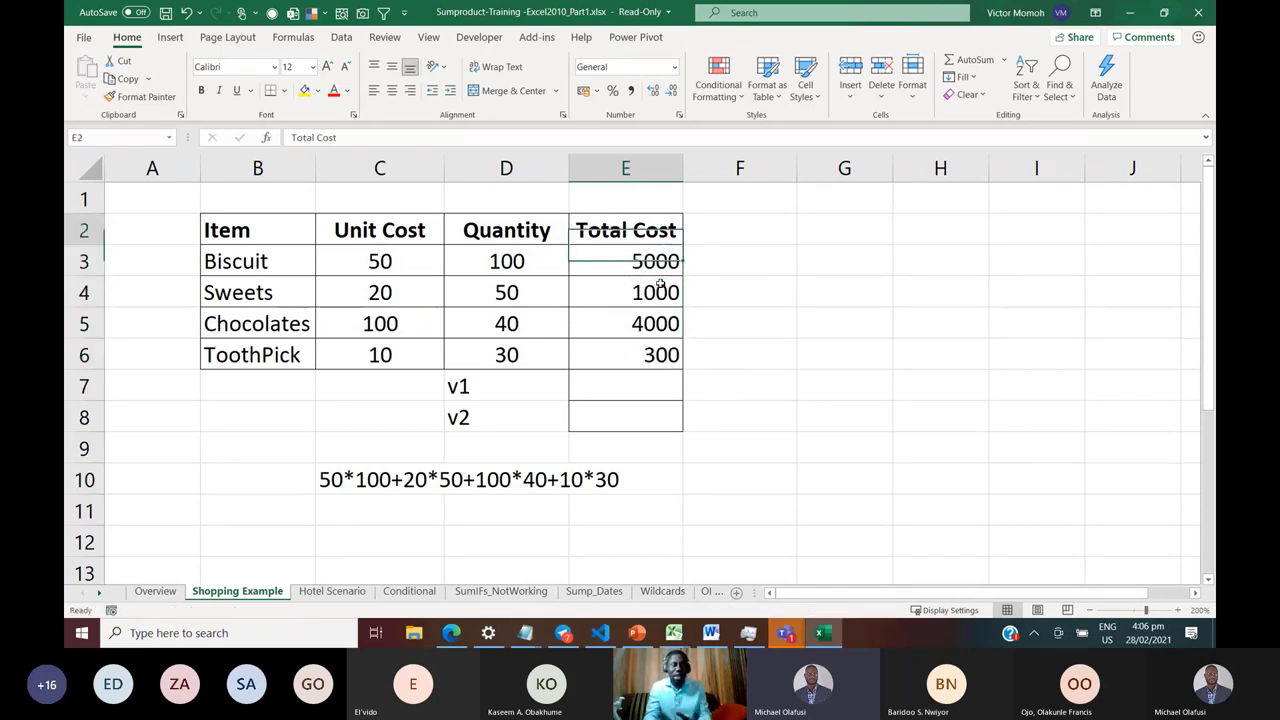
key("Down")
key("Down")
key("Down")
key("Down")
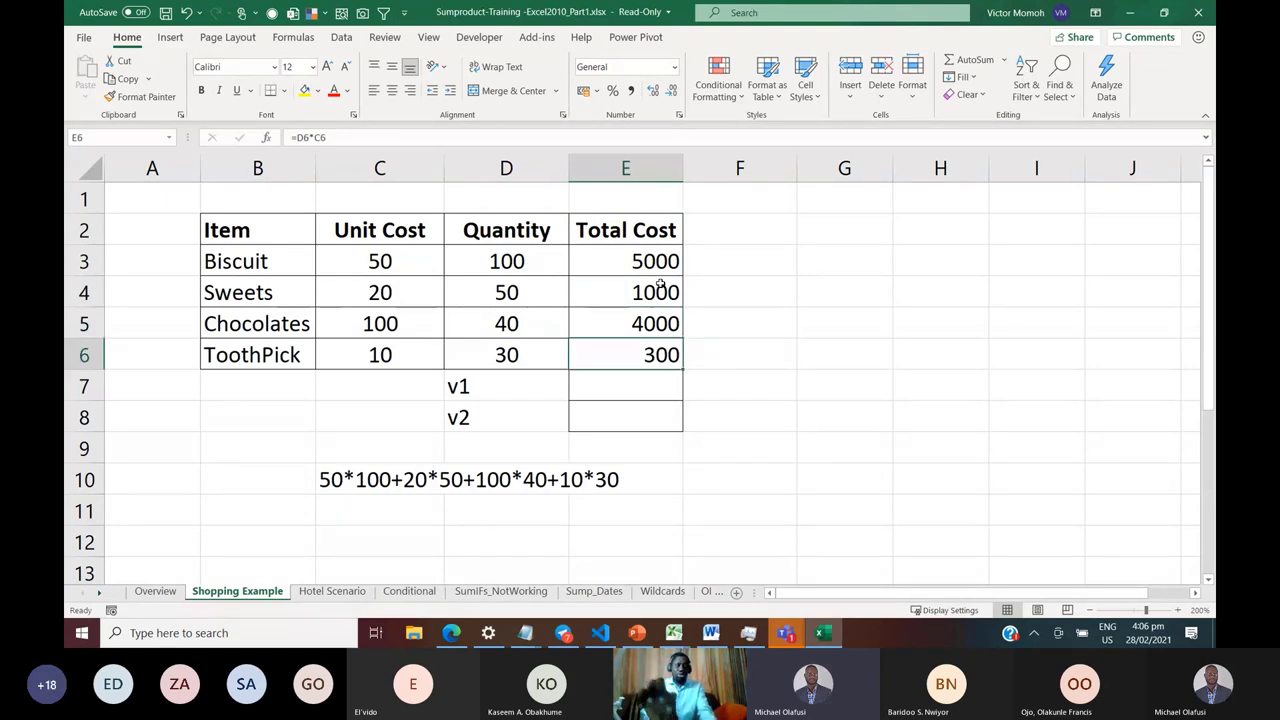
Total the item costs in the v1 cell E7 with =SUM(E3:E6)
left_click(642, 383)
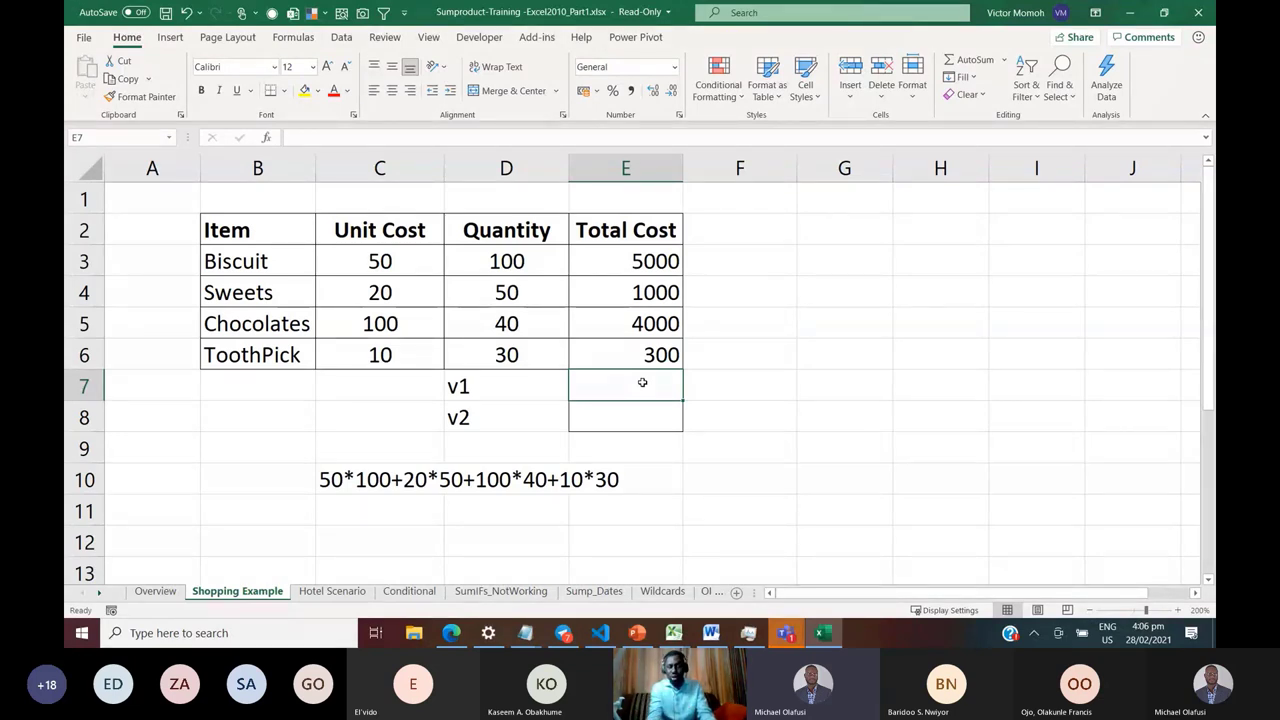
key("alt+equal")
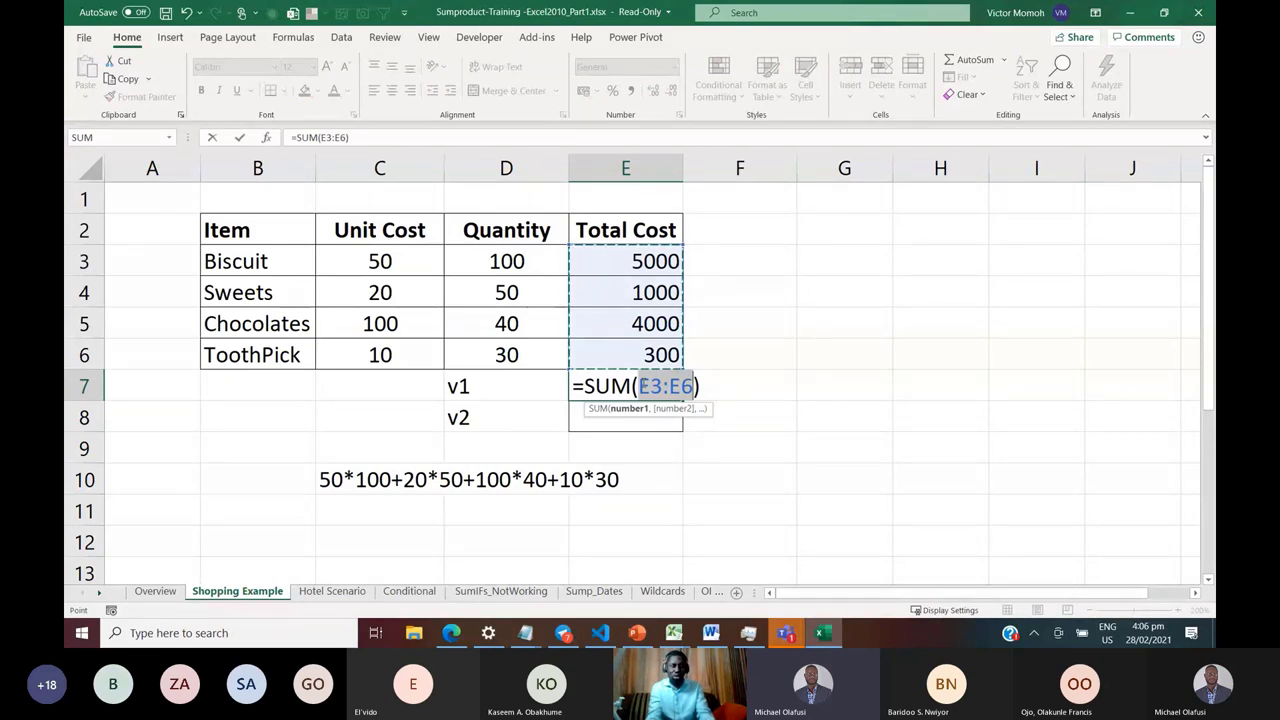
key("ctrl+Return")
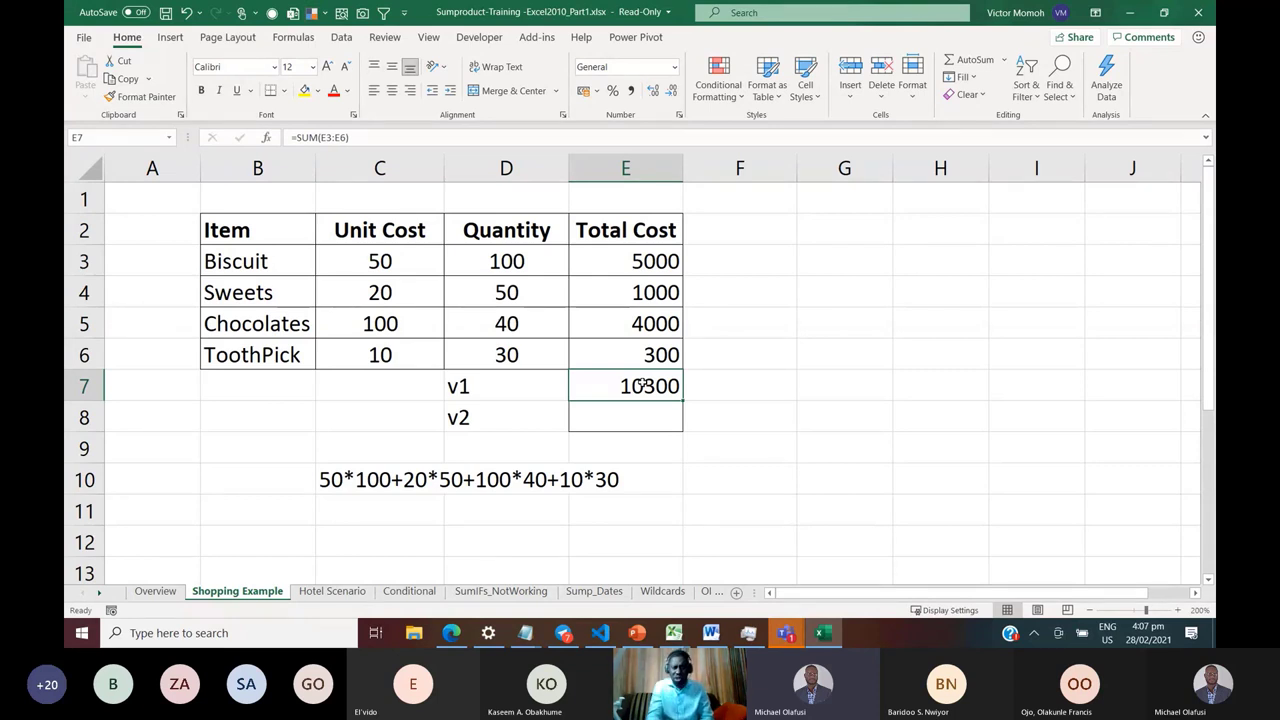
Examine the total cost formulas for Biscuit, Sweets and Chocolates, the E3:E6 range and the v1 sum in E7
double_click(630, 264)
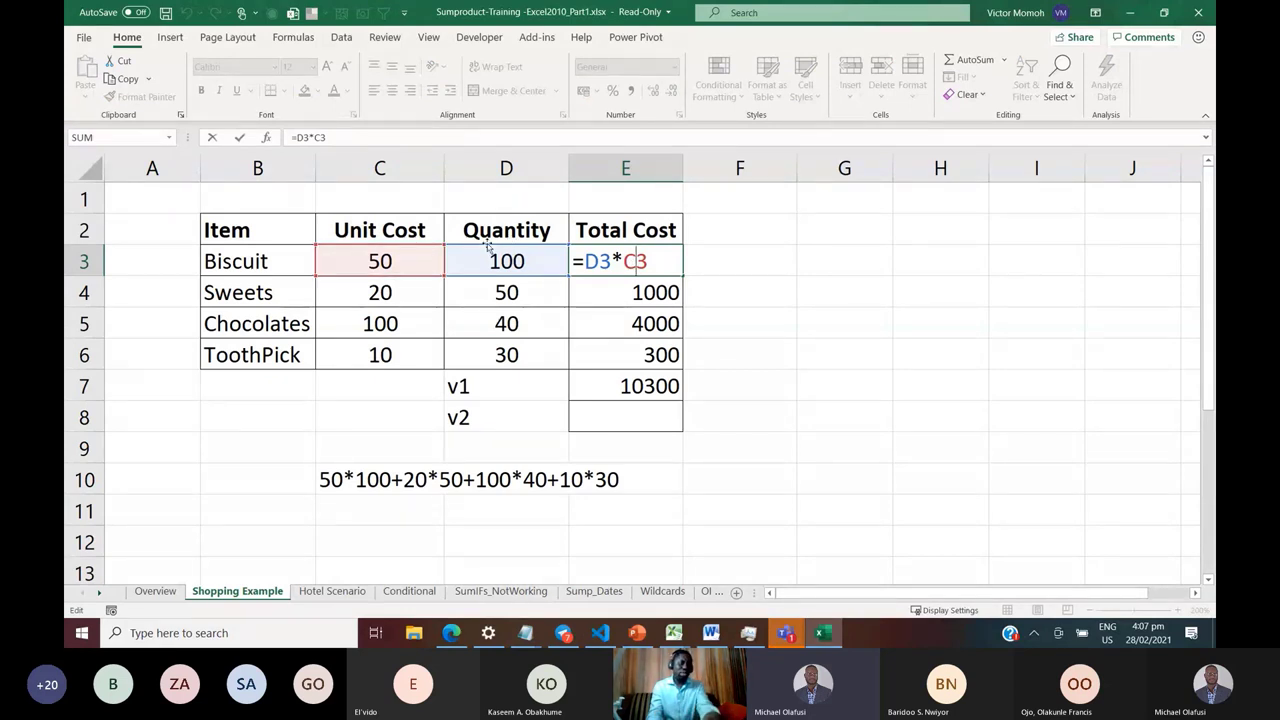
key("Return")
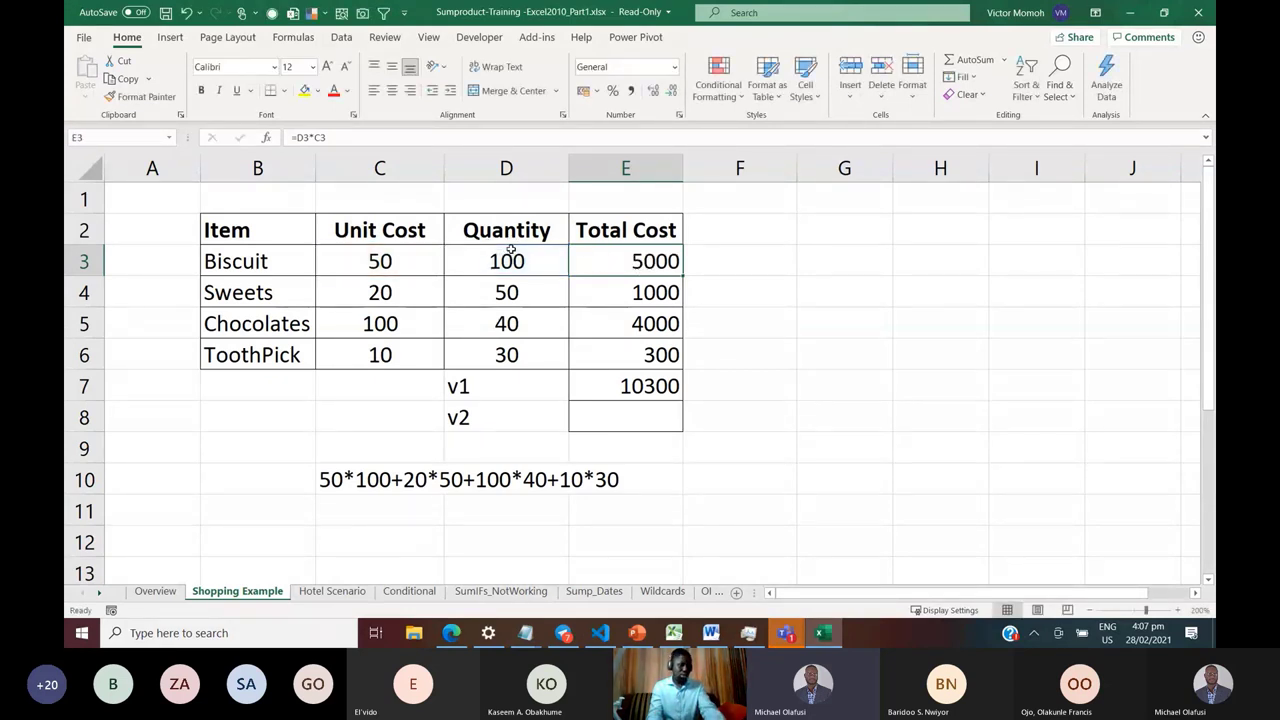
double_click(622, 292)
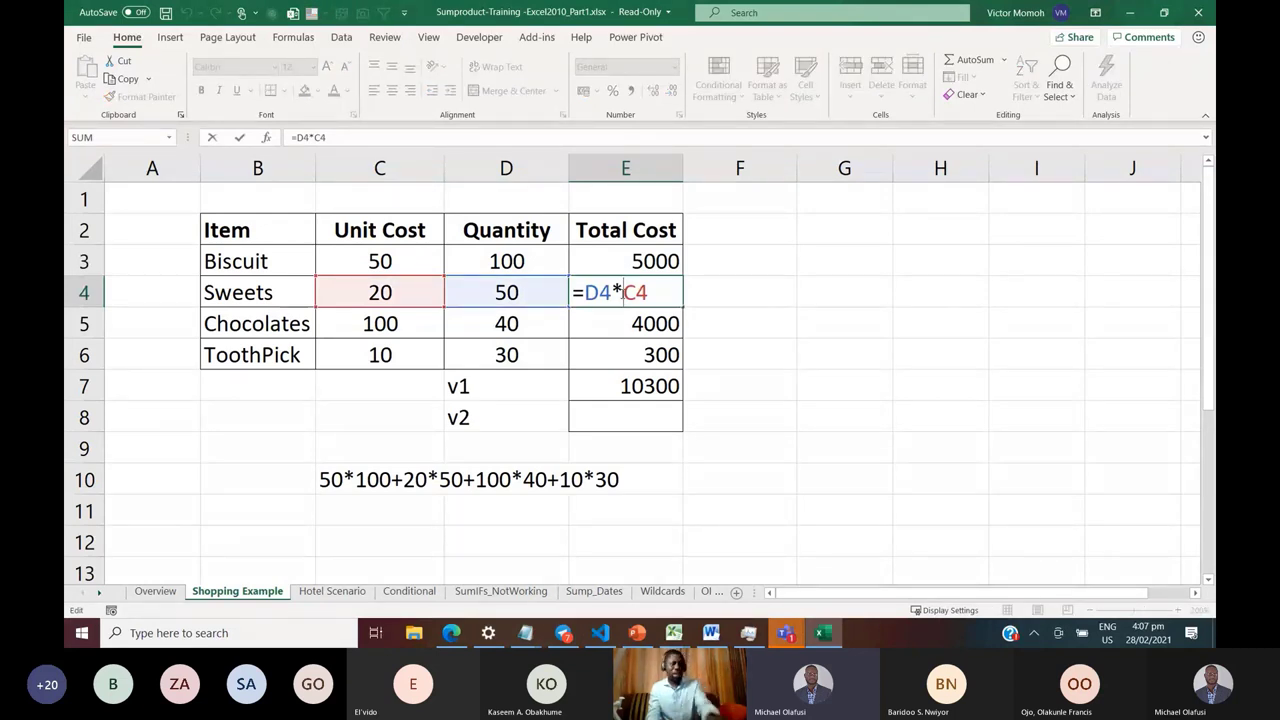
key("Return")
double_click(646, 323)
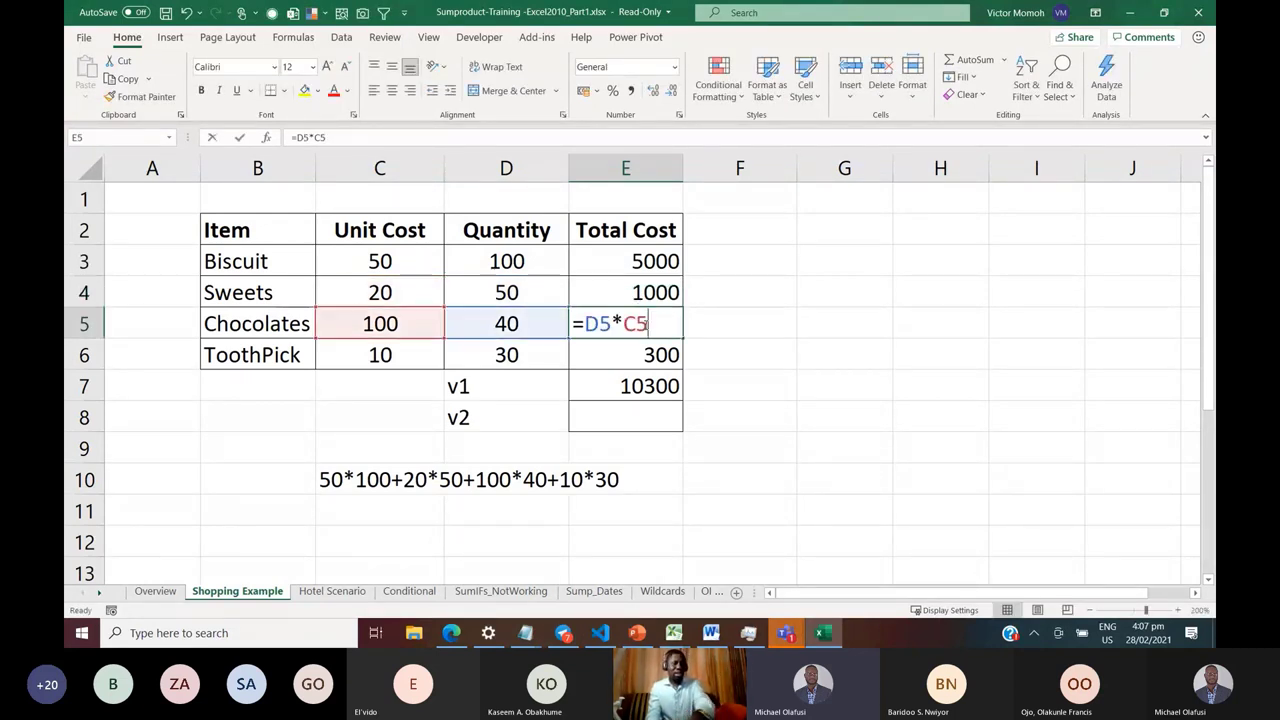
key("ctrl+Return")
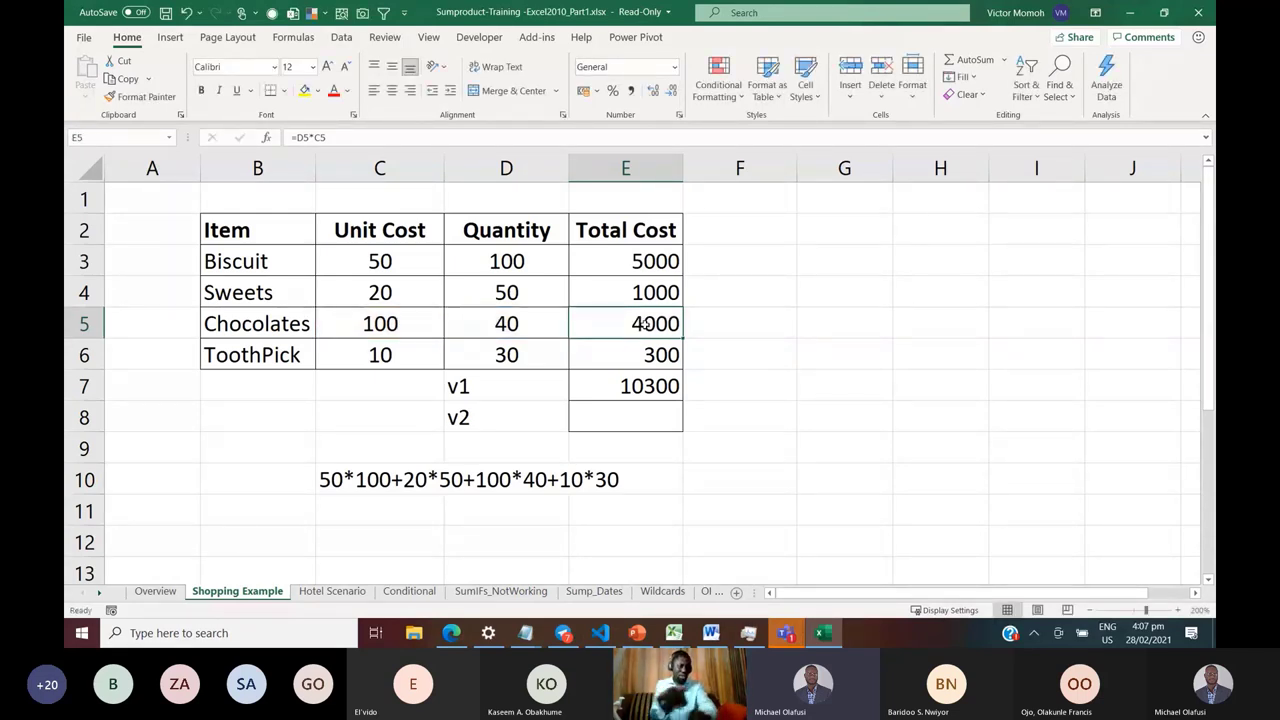
left_click_drag(650, 261, 656, 345)
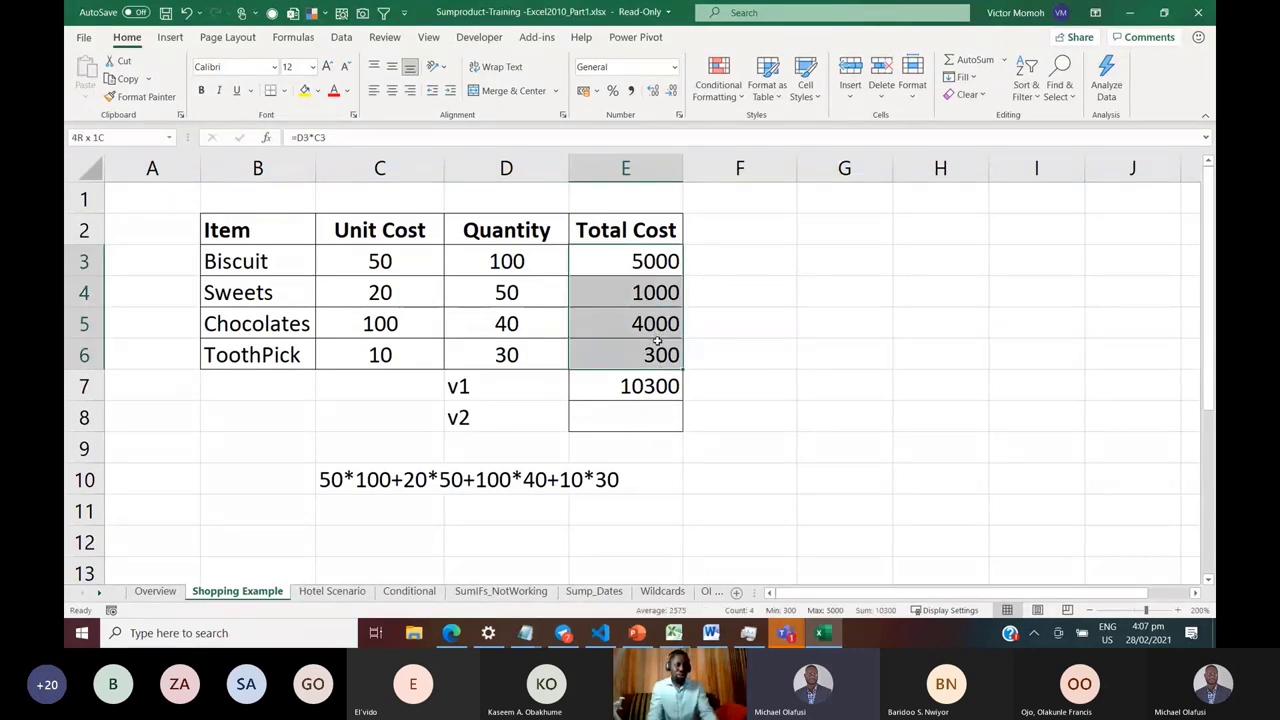
left_click(625, 390)
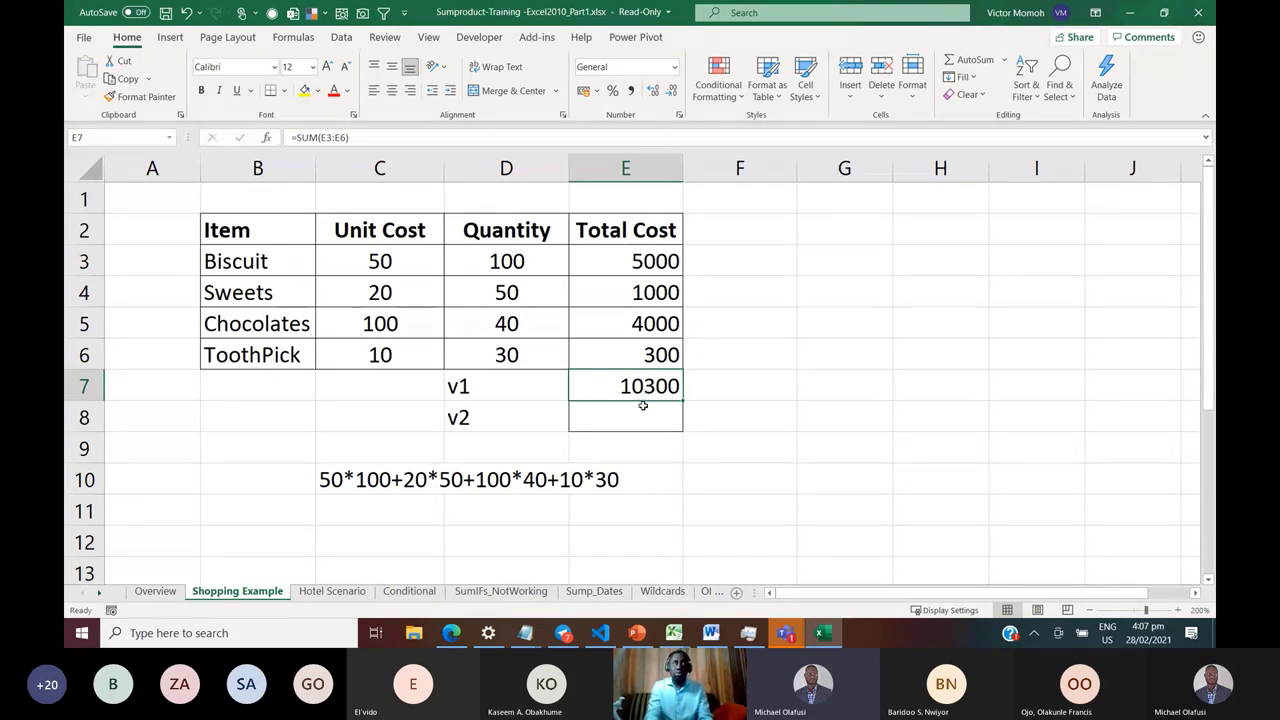
Calculate the shopping total in the v2 cell E8 with =SUMPRODUCT(C3:C6,D3:D6)
left_click(616, 420)
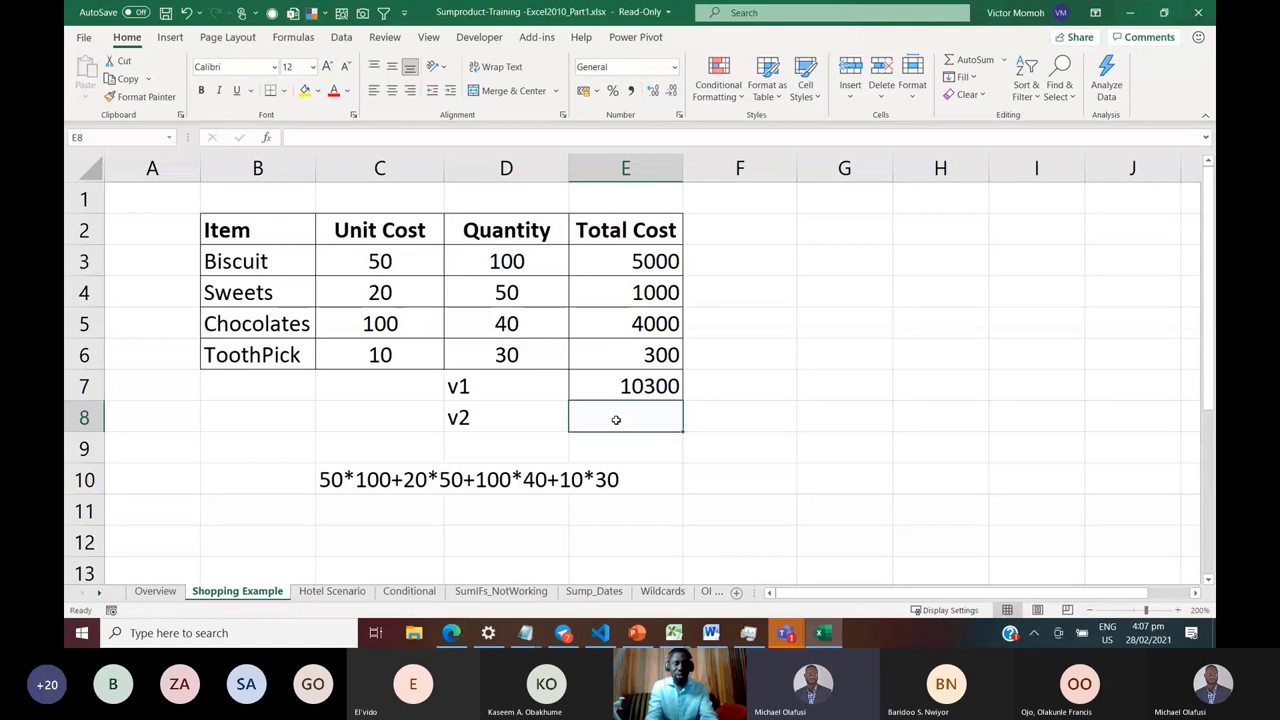
type("=sumpr")
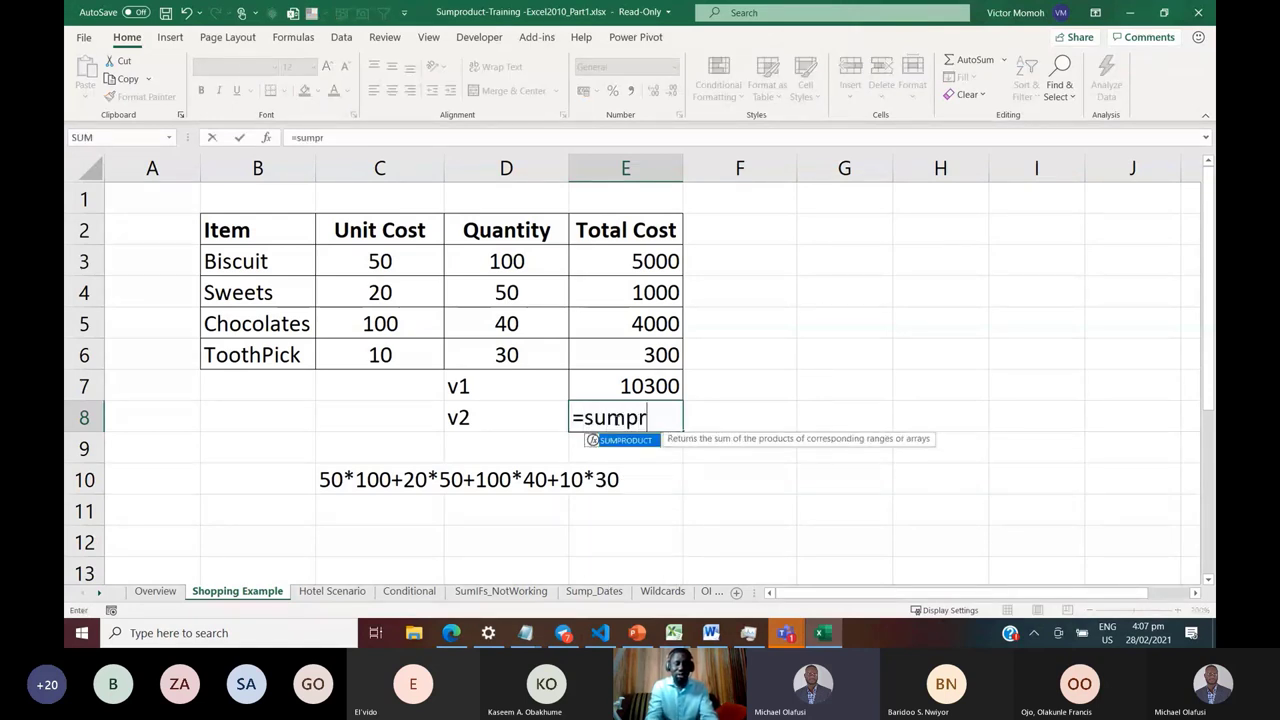
key("Tab")
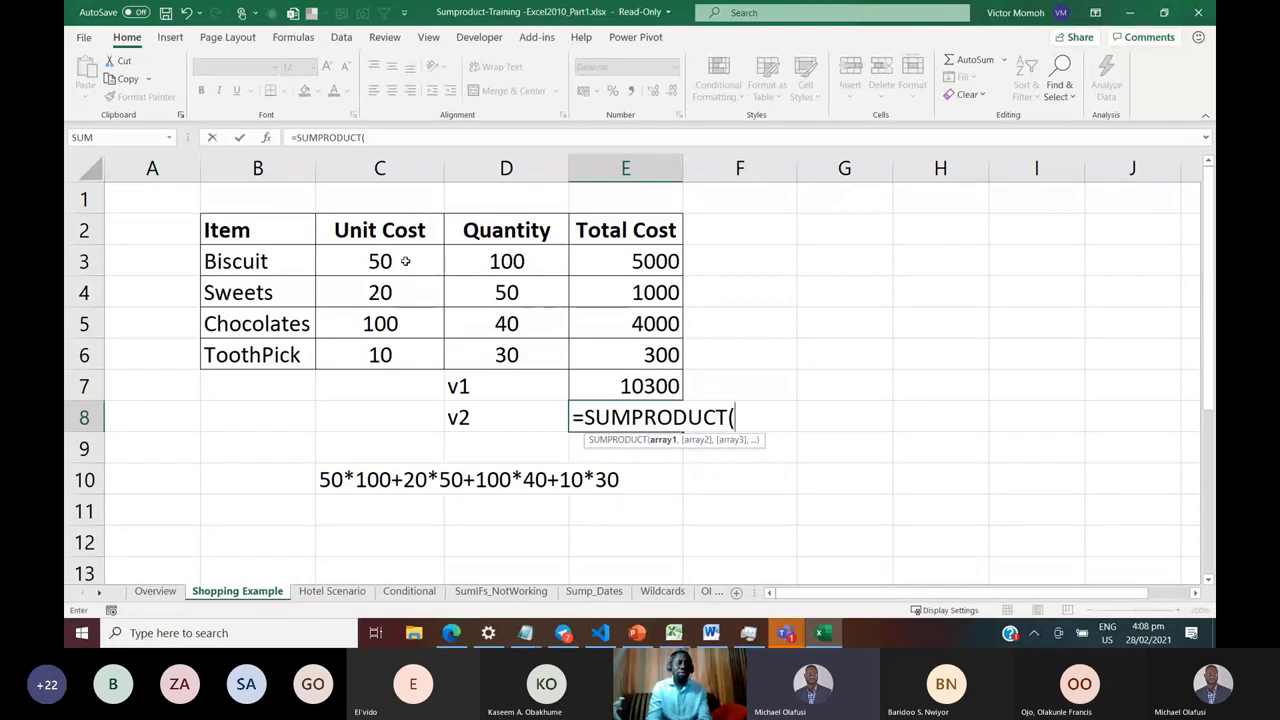
left_click_drag(404, 261, 404, 356)
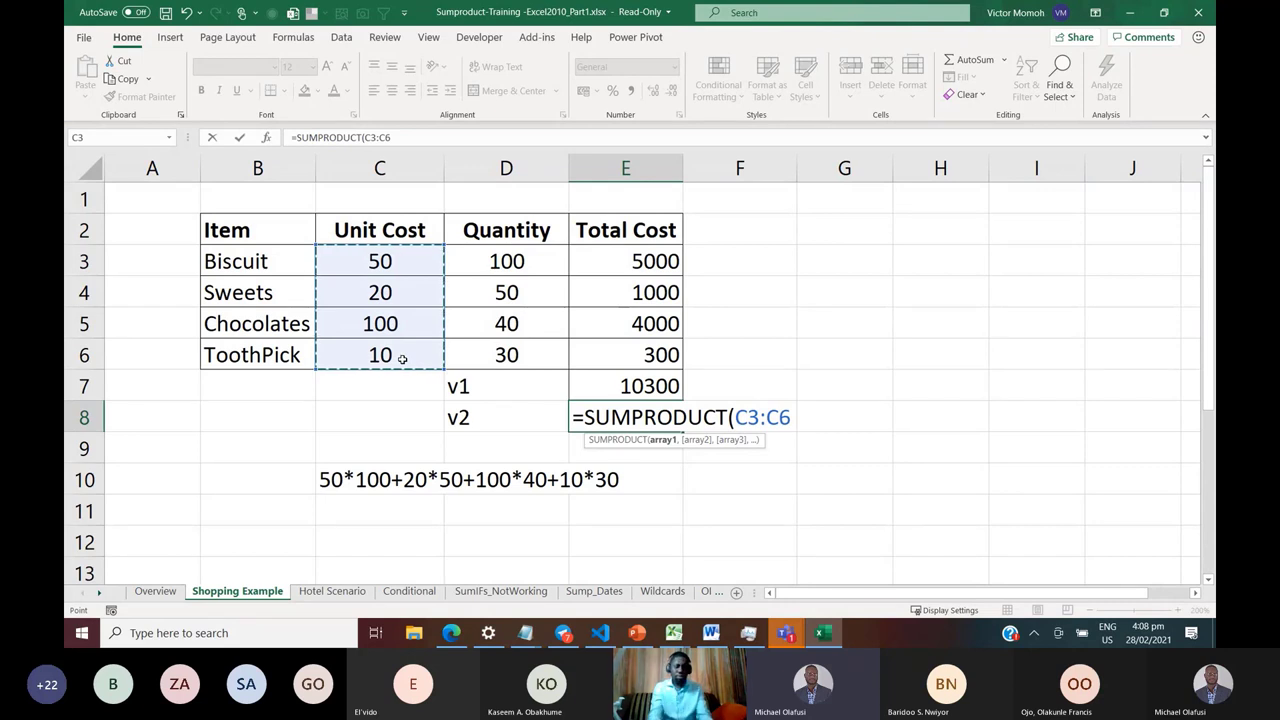
type(",")
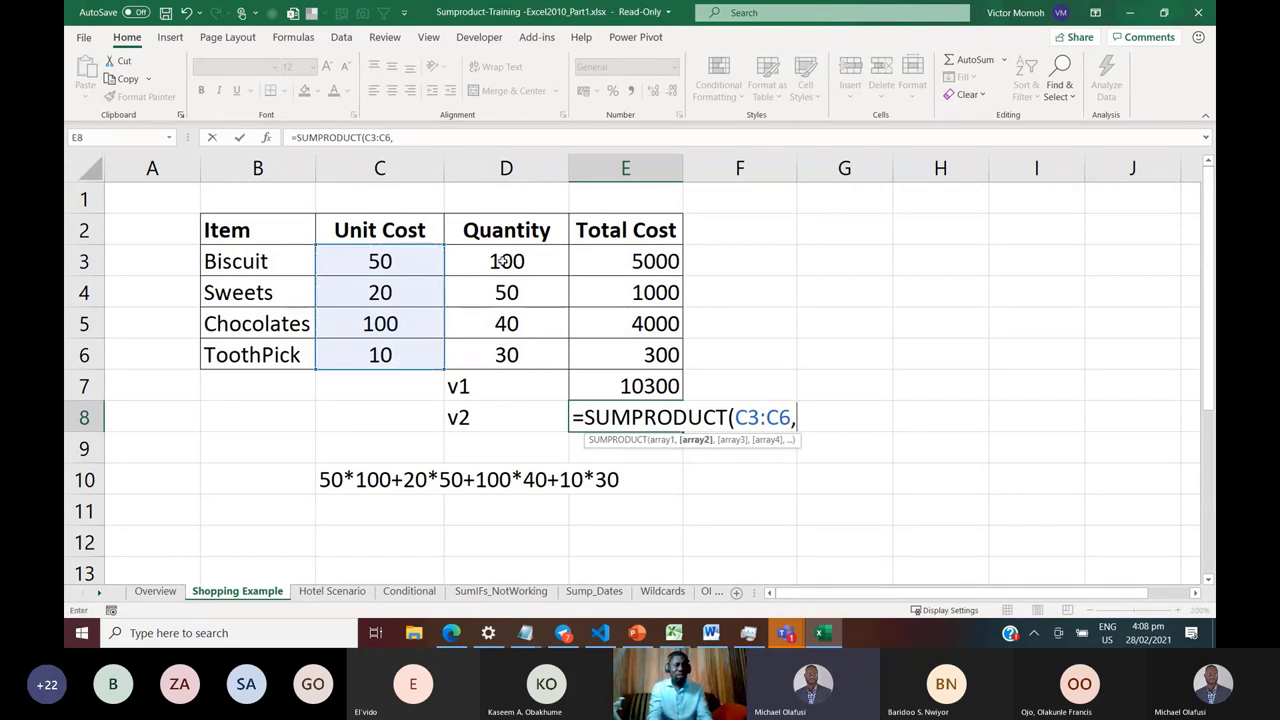
left_click_drag(502, 260, 513, 355)
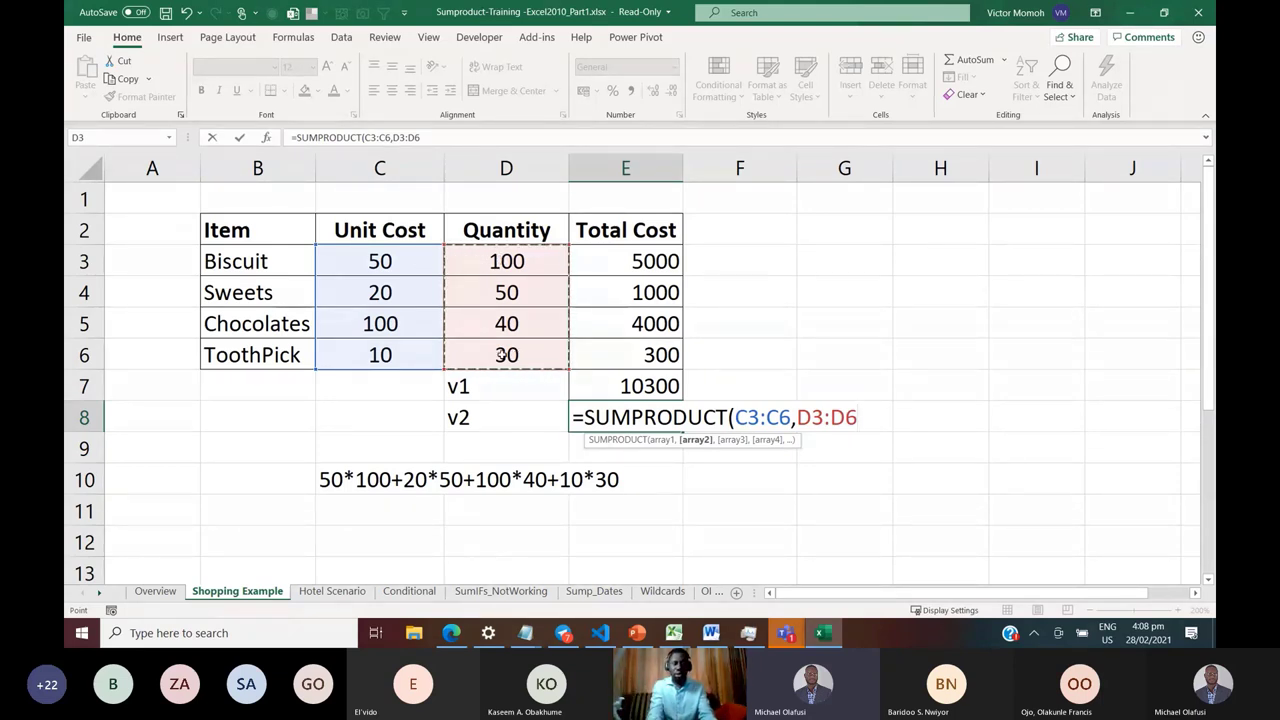
type(")")
key("ctrl+Return")
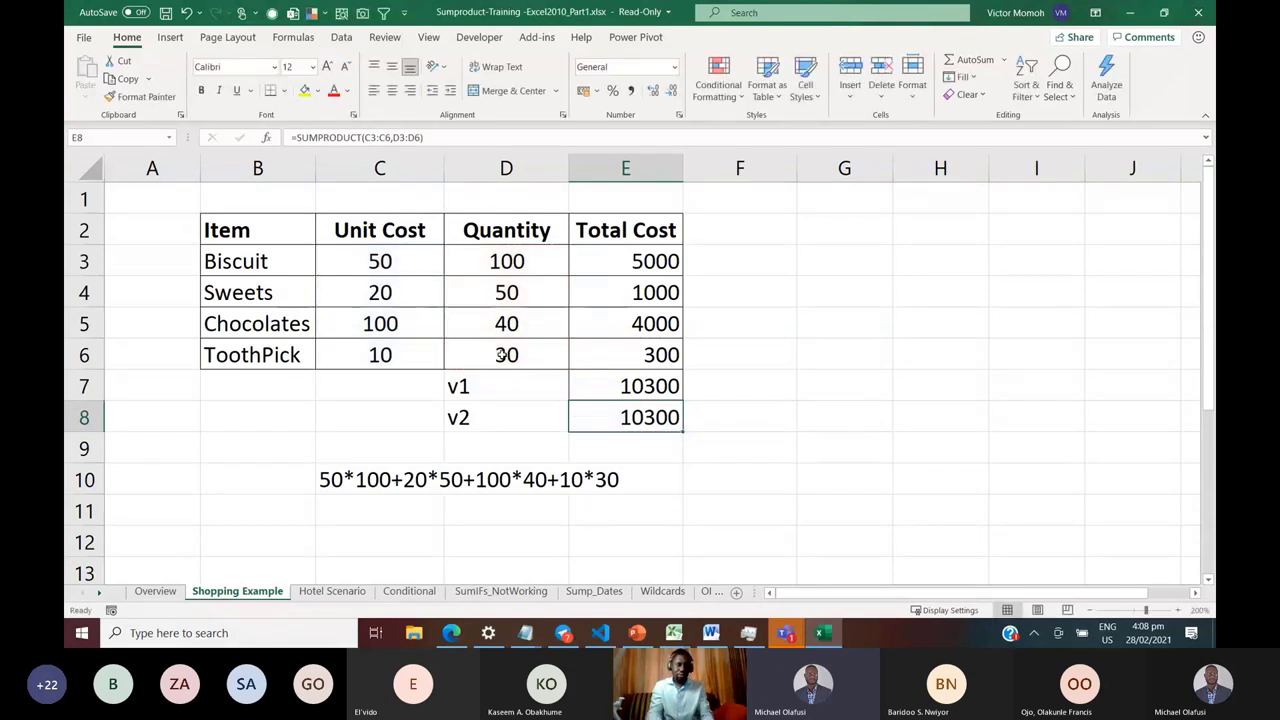
Clear the item costs and the v1 sum from E3:E7, keeping only the v2 formula
key("Up")
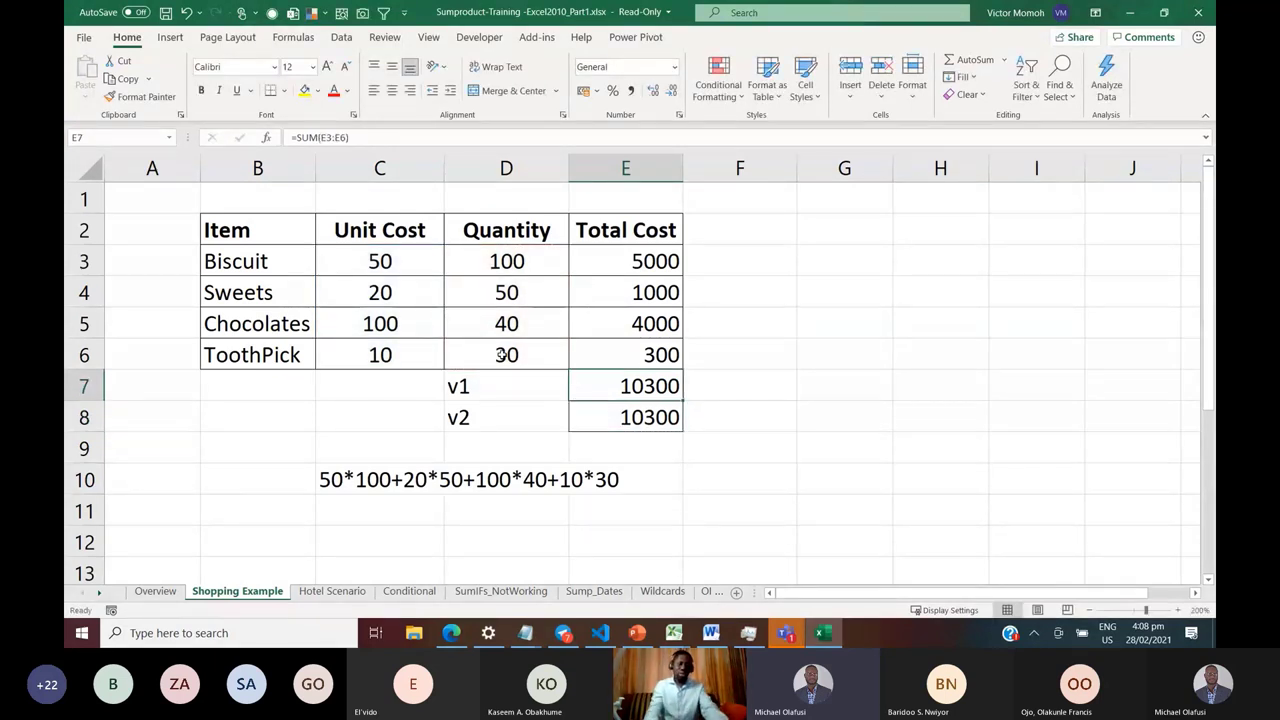
key("shift+Up")
key("shift+Up")
key("shift+Up")
key("shift+Up")
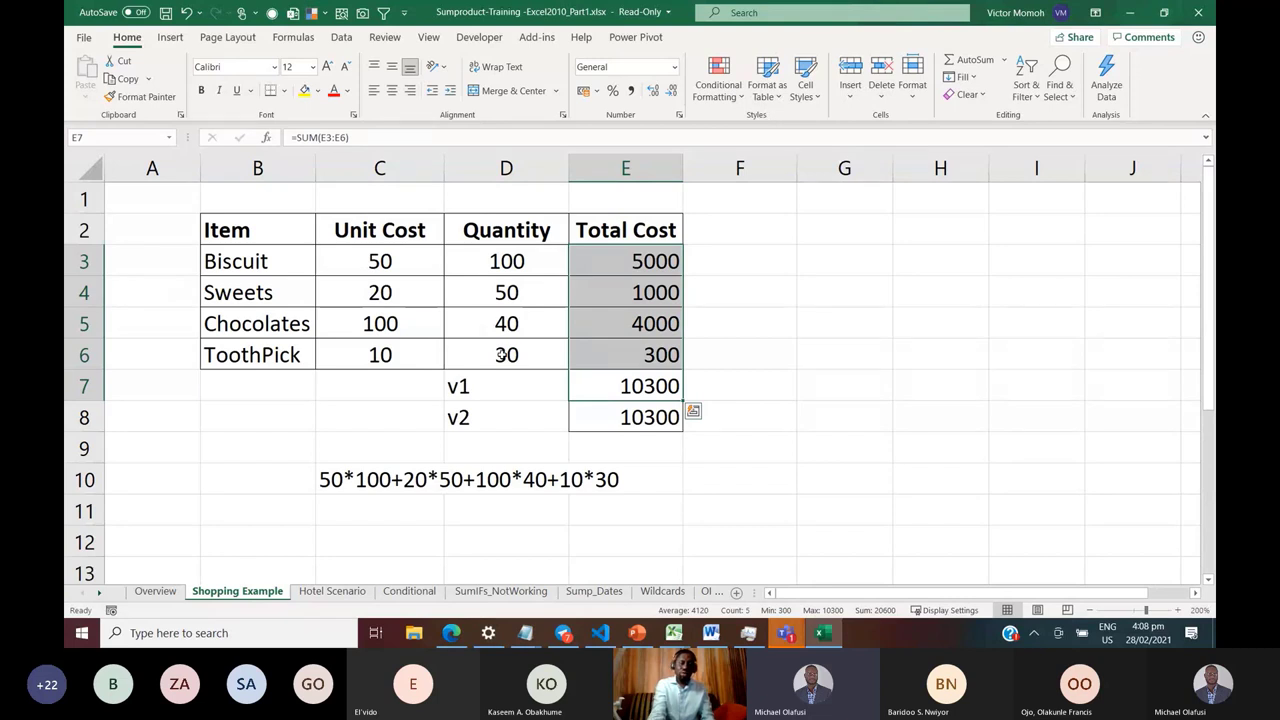
key("Delete")
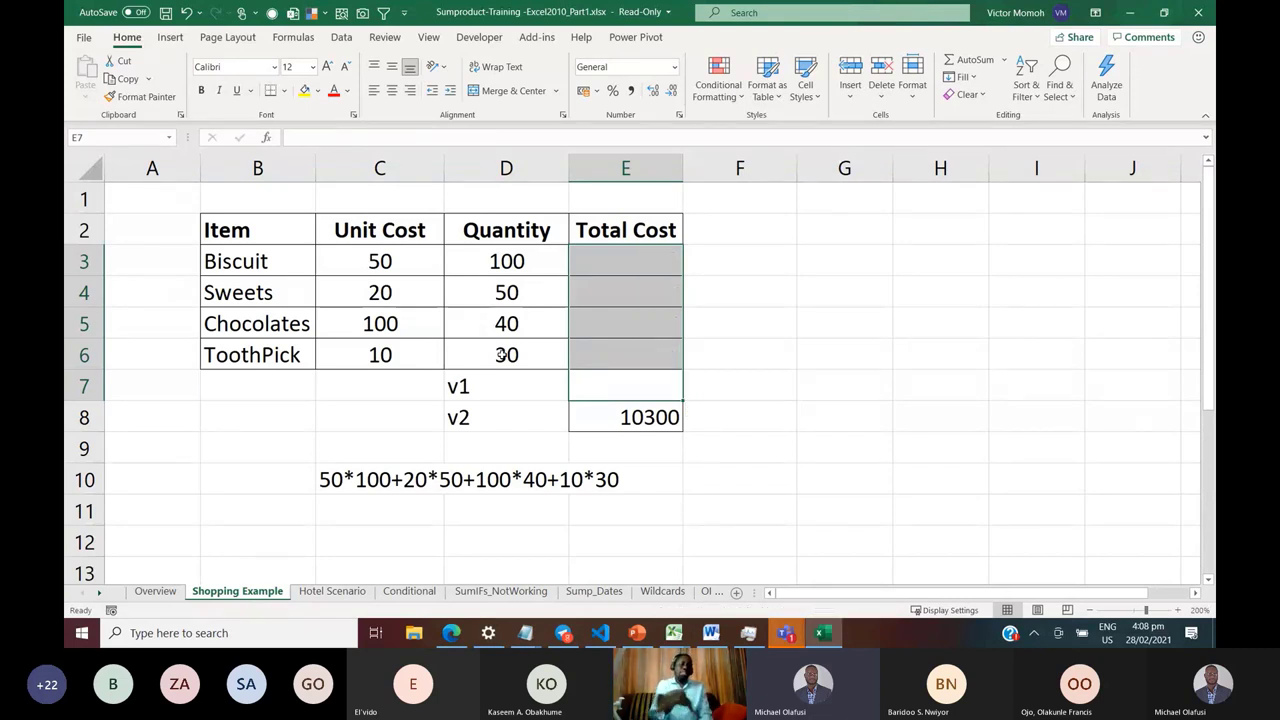
Shorten the quantity array in E8's SUMPRODUCT formula to D3:D5 and inspect the mismatched ranges
left_click(600, 423)
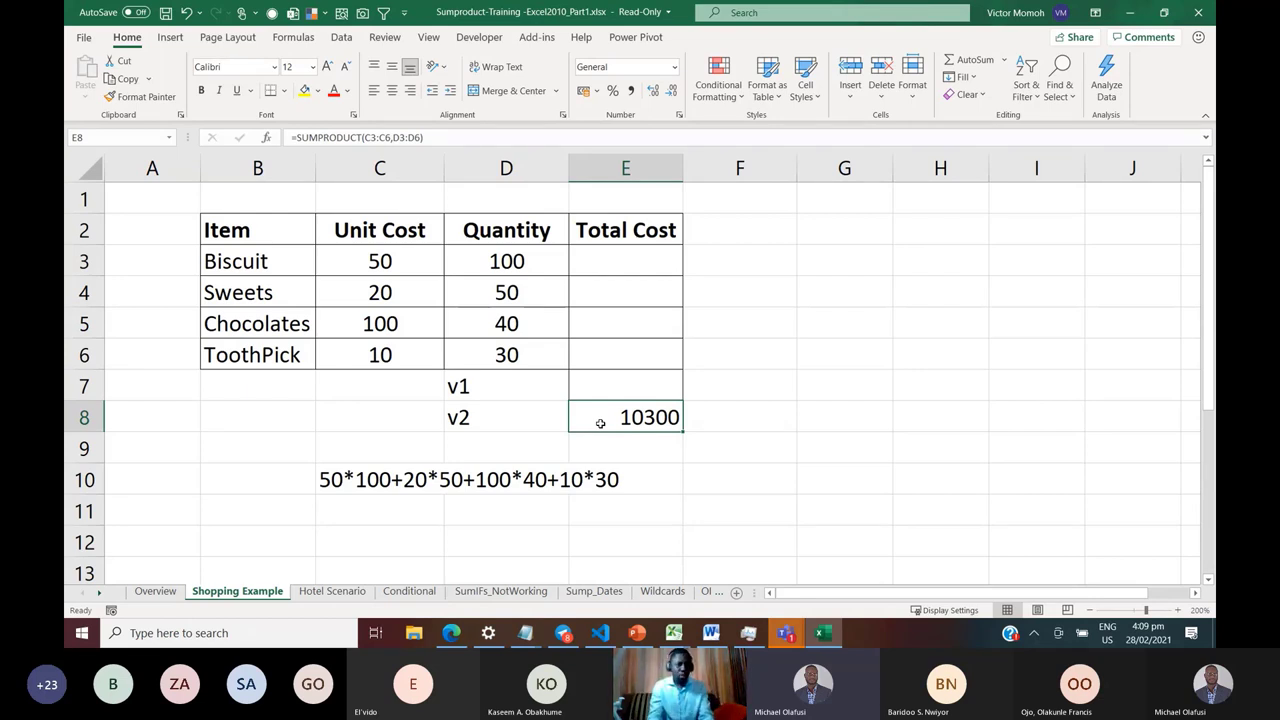
double_click(600, 423)
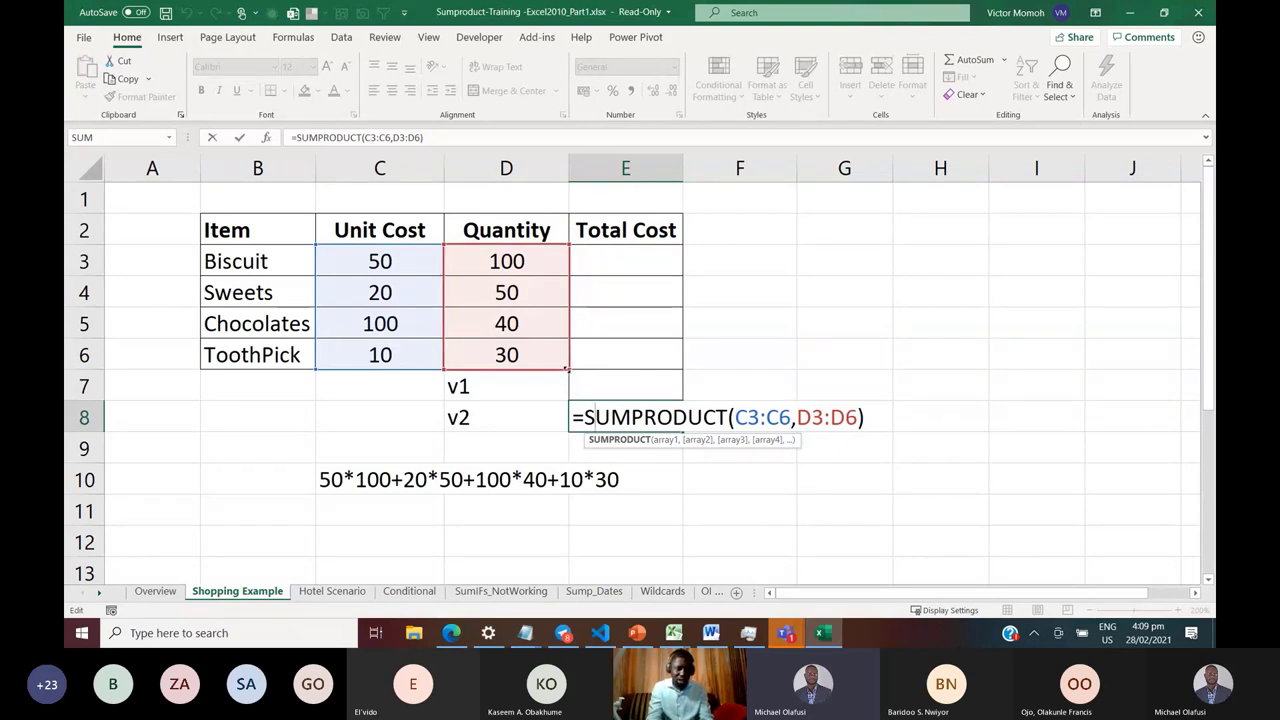
left_click_drag(568, 369, 562, 344)
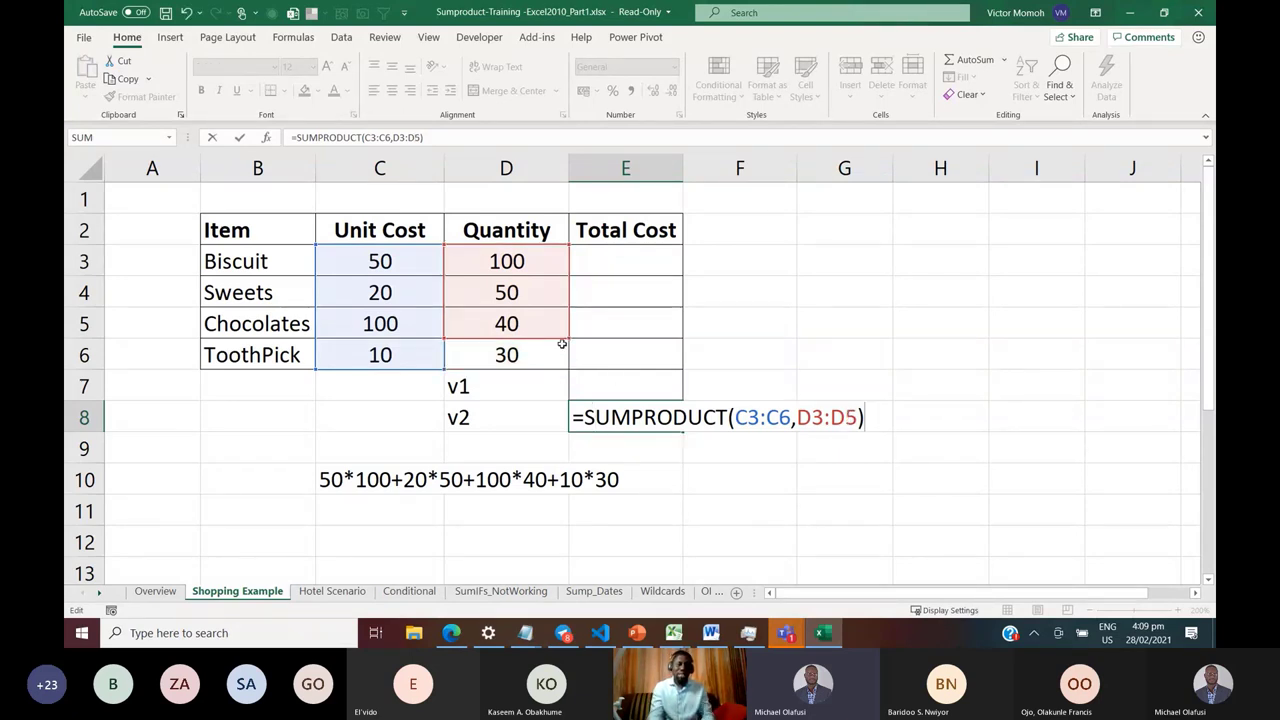
key("Return")
key("Up")
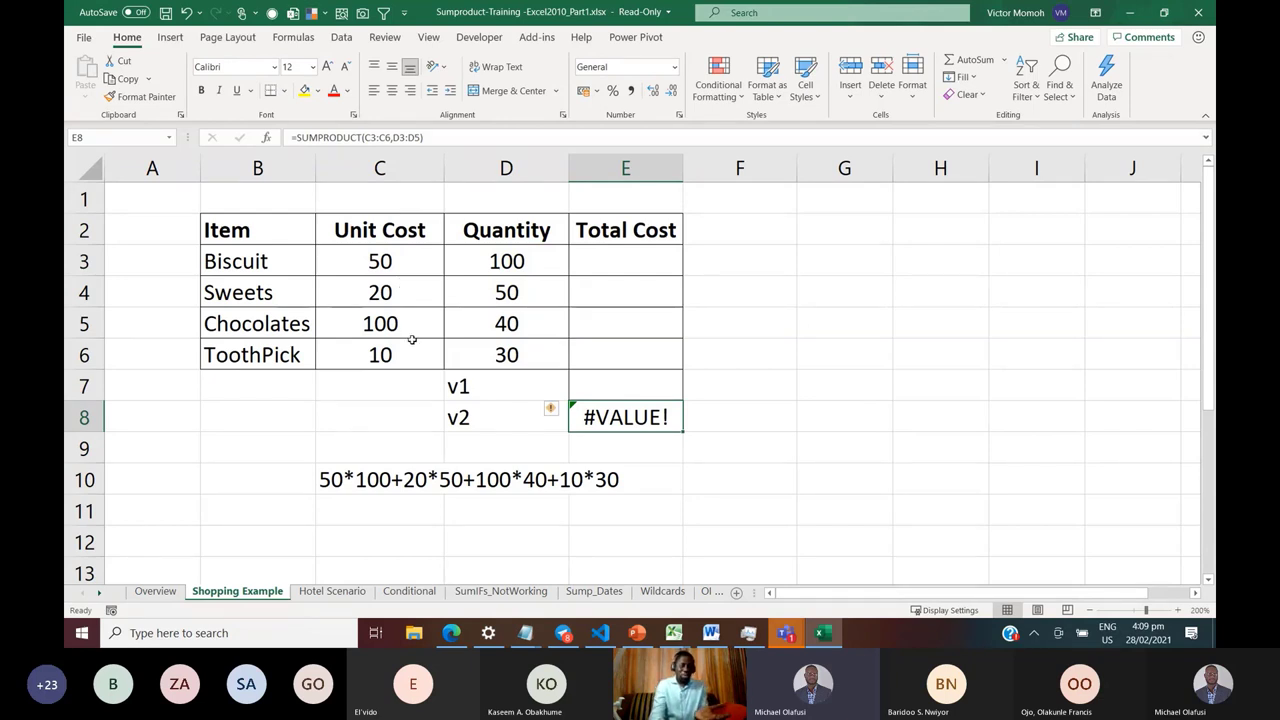
key("F2")
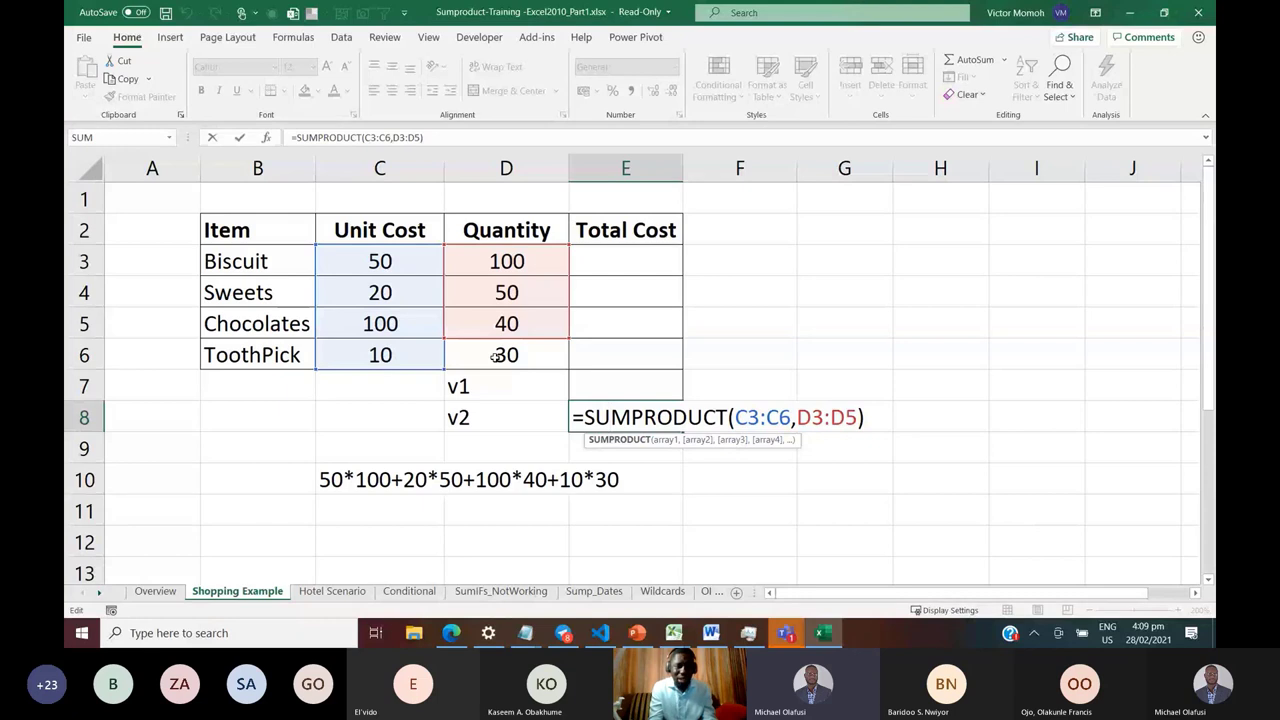
key("ctrl+Return")
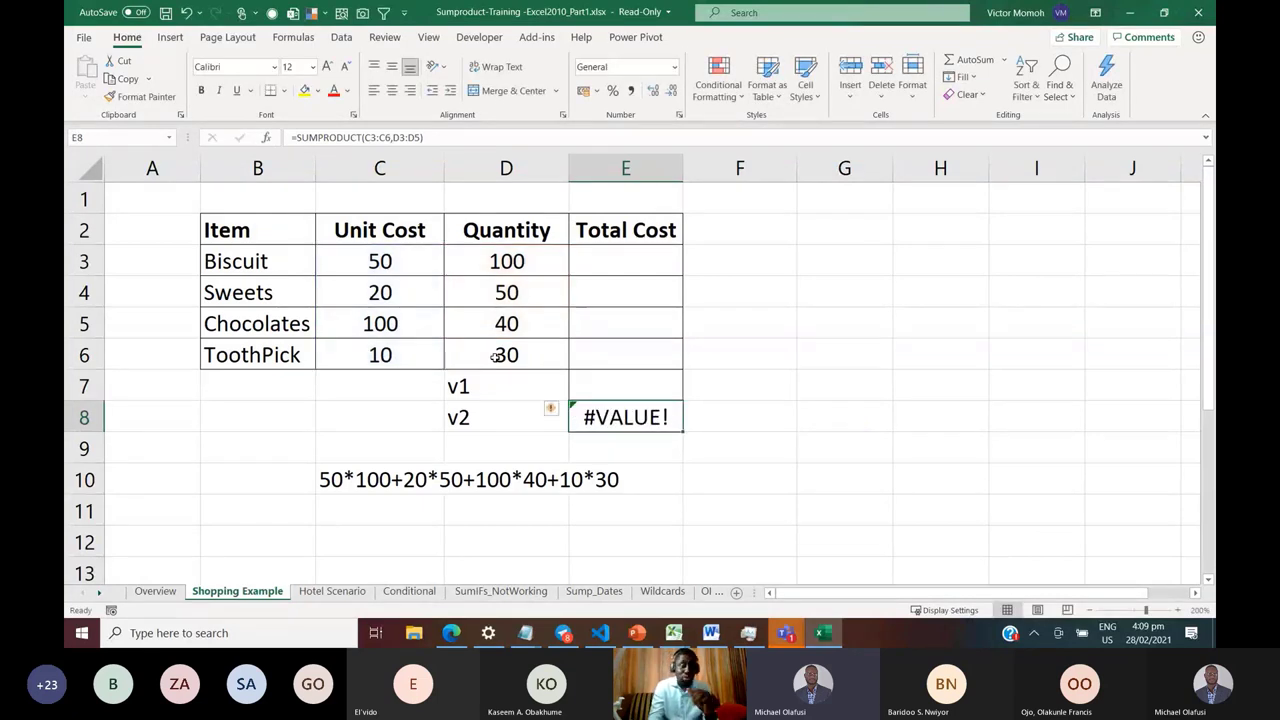
Extend the quantity array in E8's SUMPRODUCT formula back to D3:D6
double_click(645, 420)
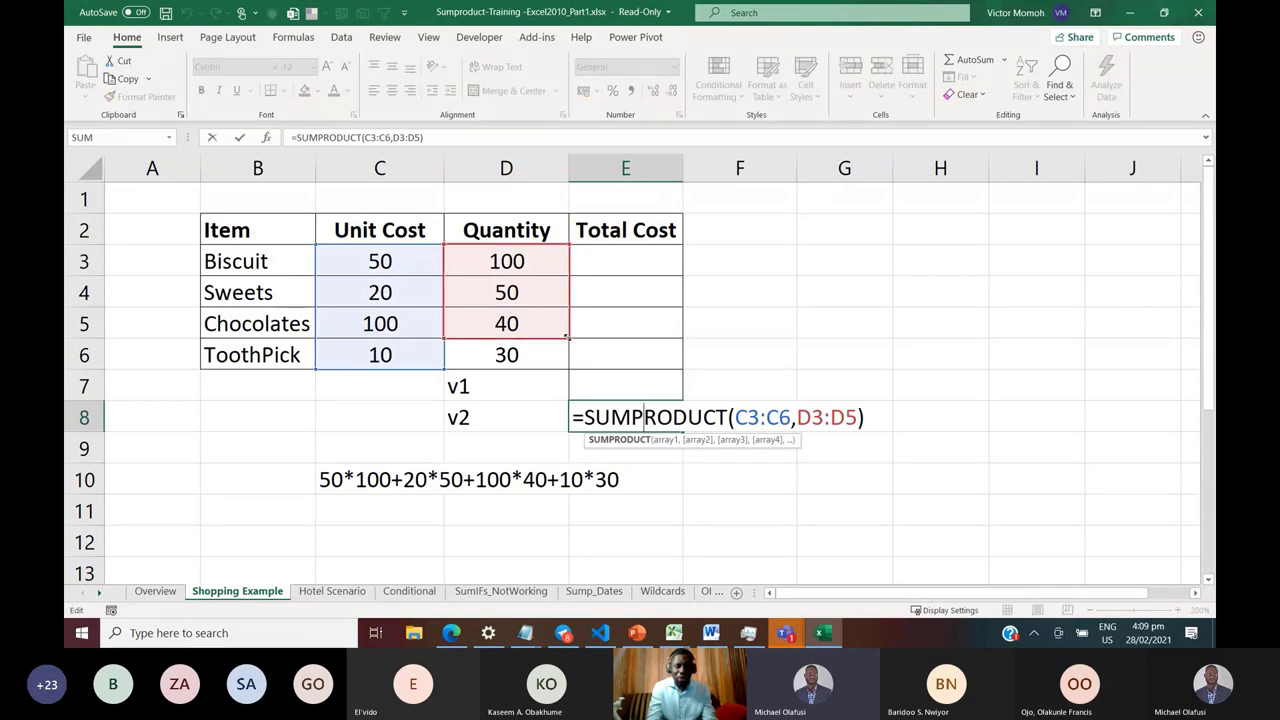
left_click_drag(570, 338, 570, 366)
key("Return")
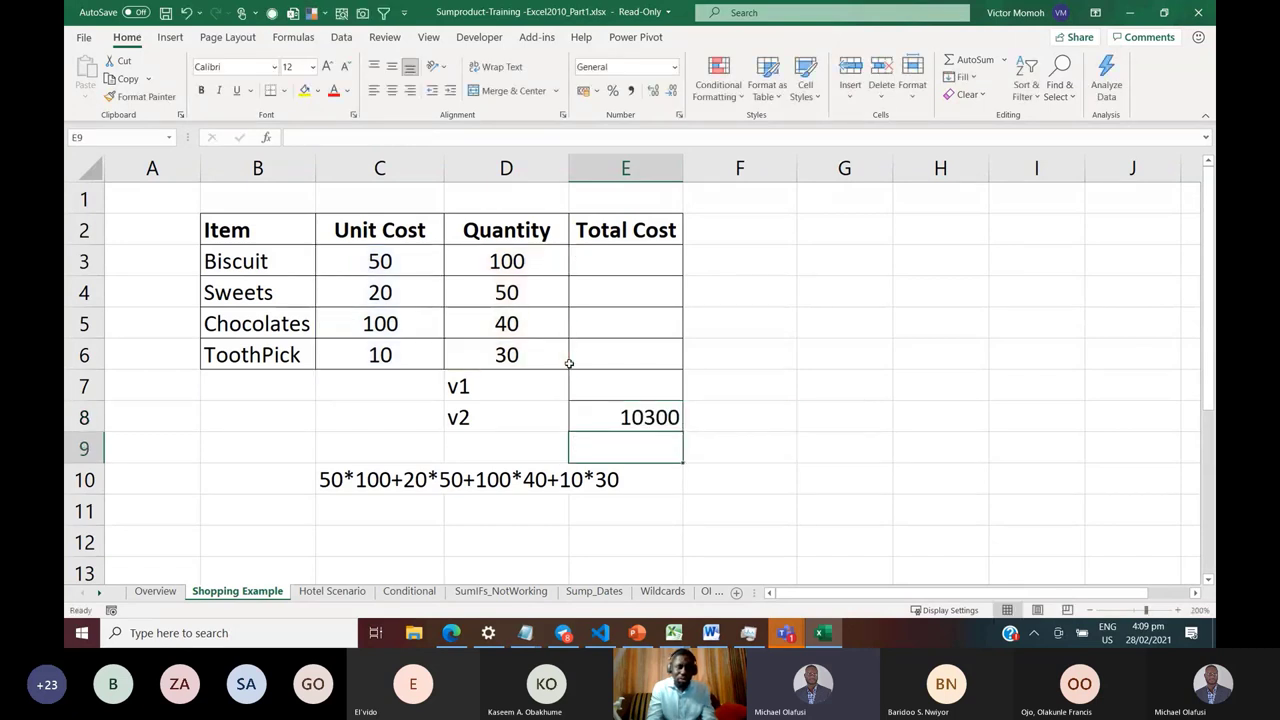
key("Up")
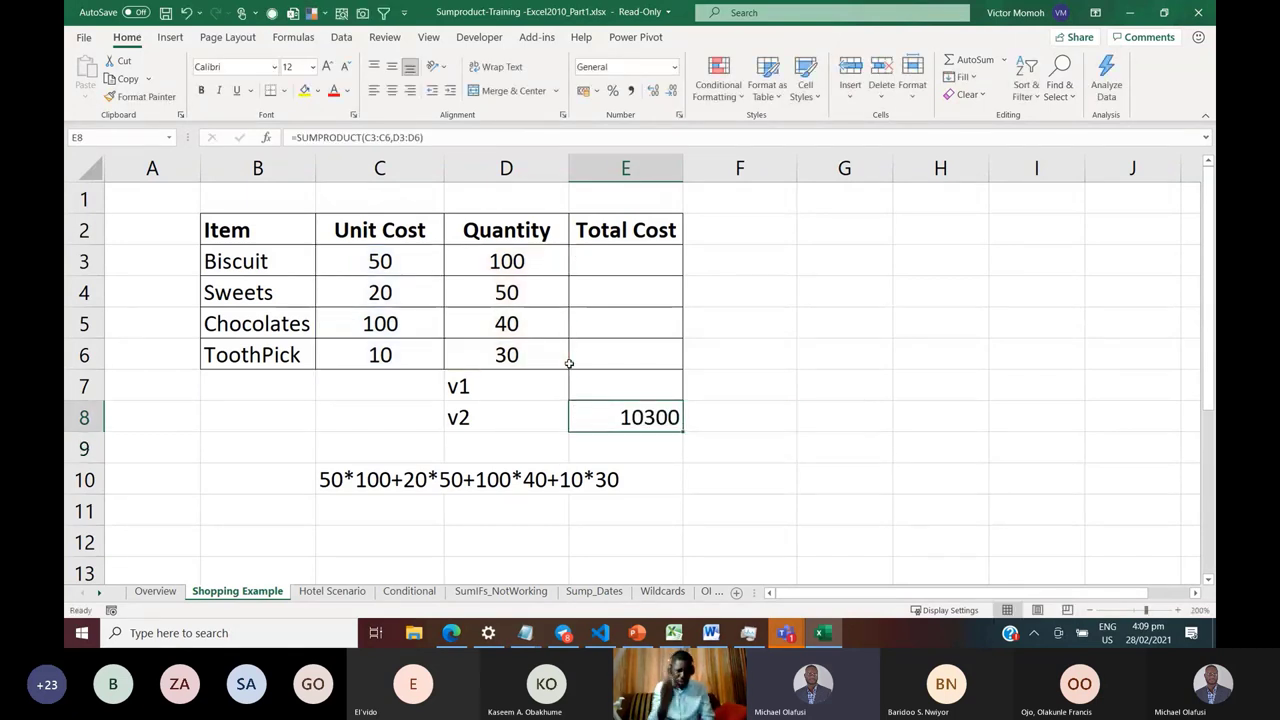
On the Conditional sheet, test for birth years after 1993 in E4 with =C4>1993 and fill the formula through E13
left_click(409, 592)
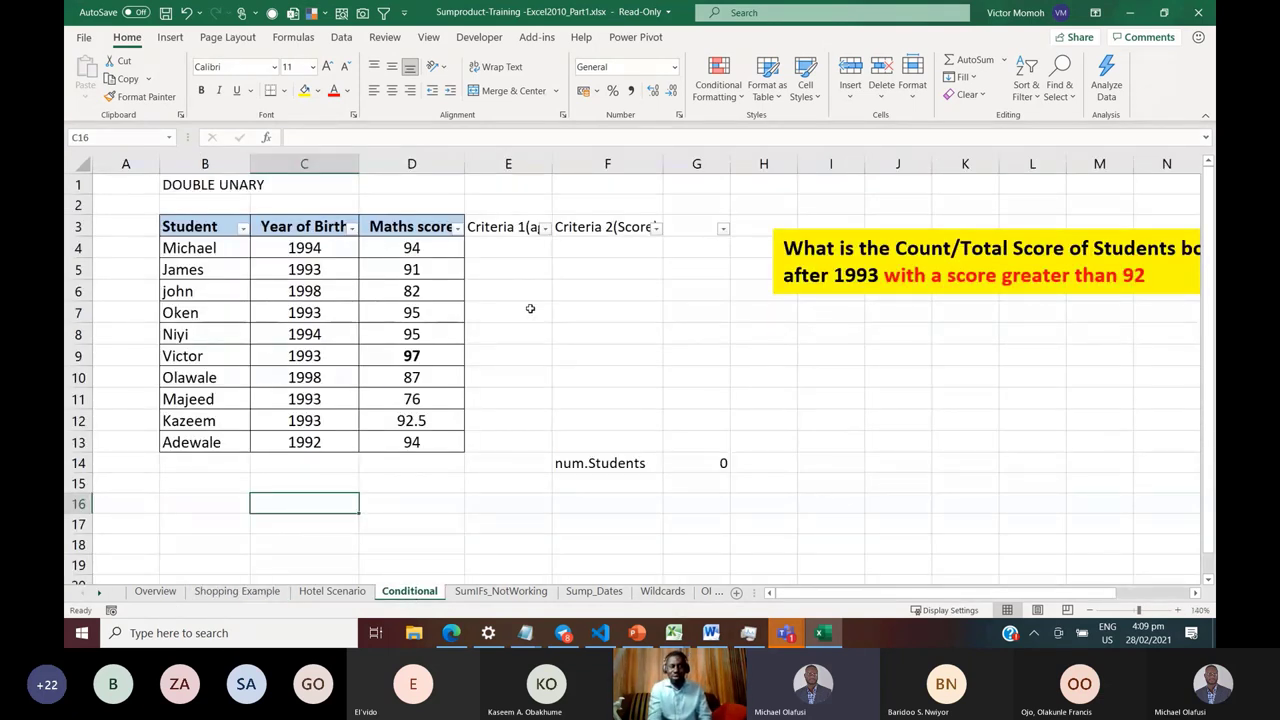
left_click(517, 251)
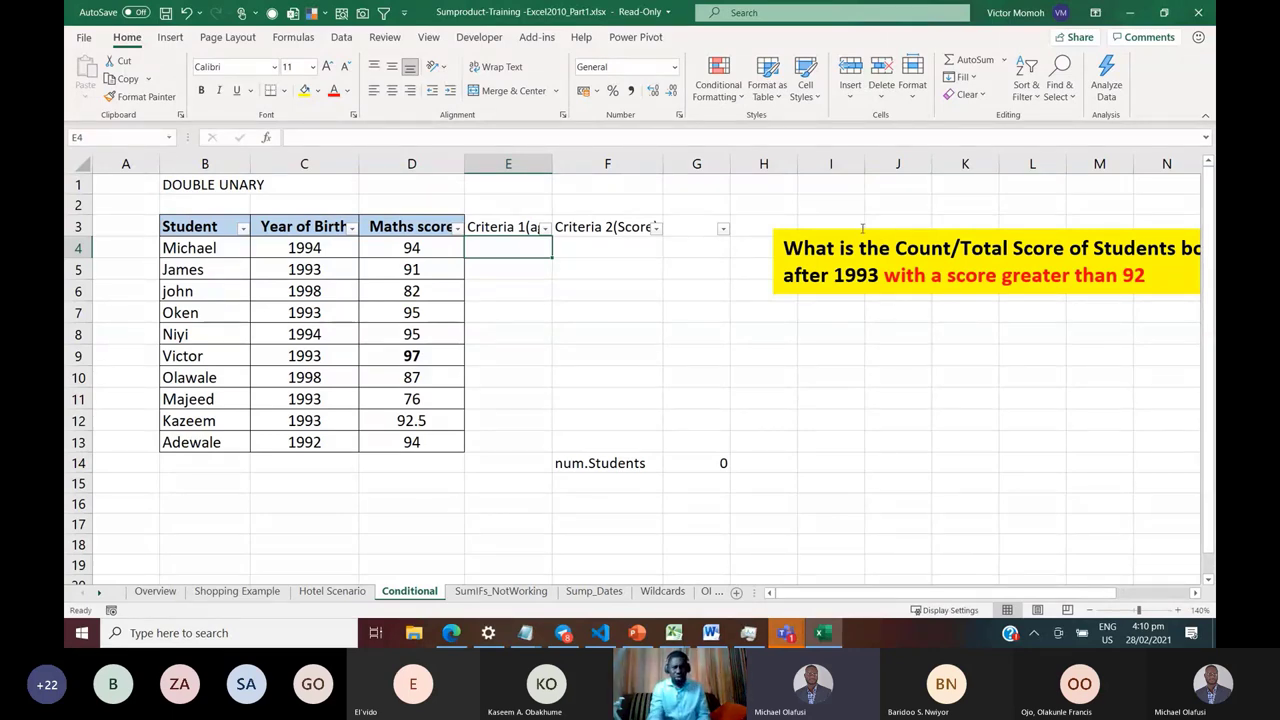
left_click(1092, 611)
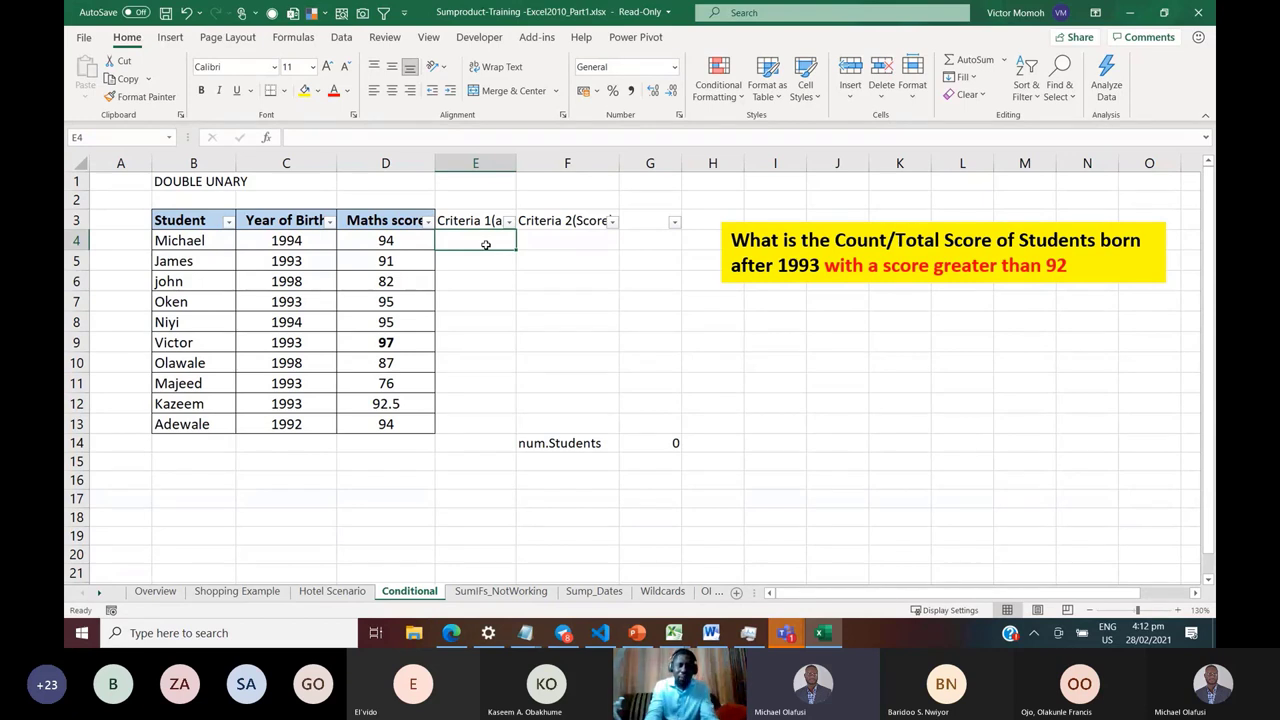
type("=")
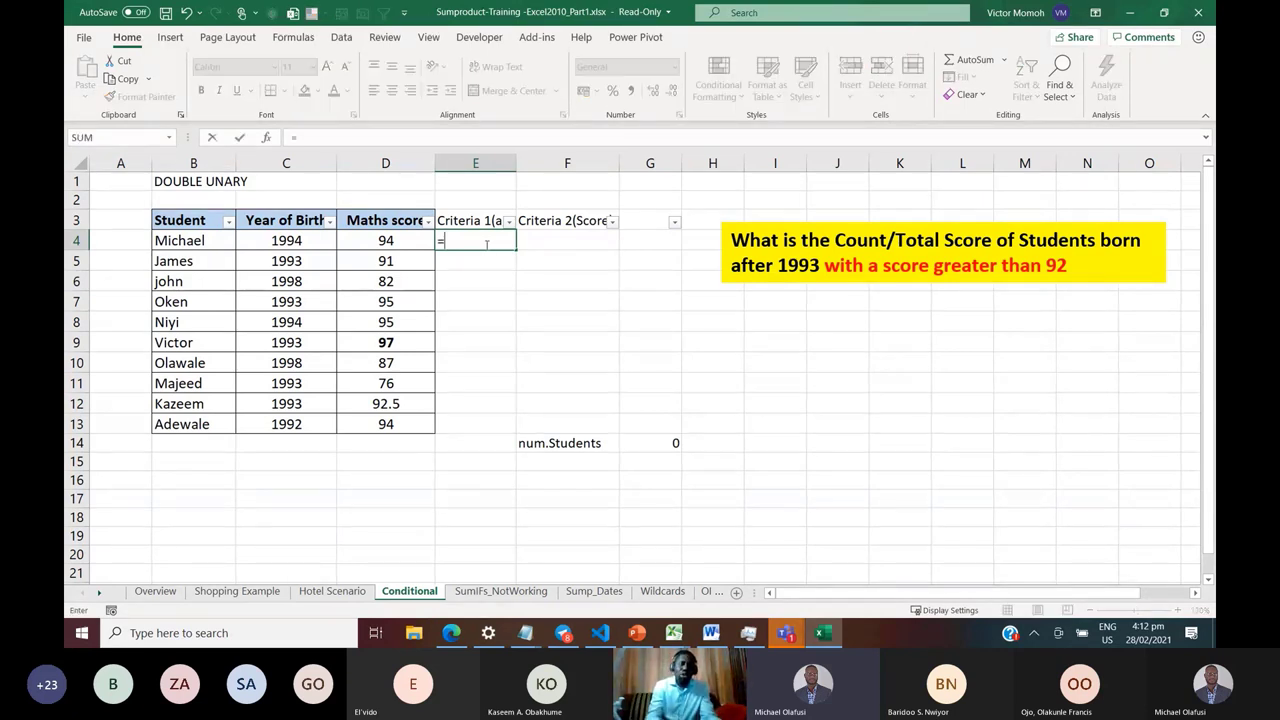
left_click(290, 240)
type(">1993")
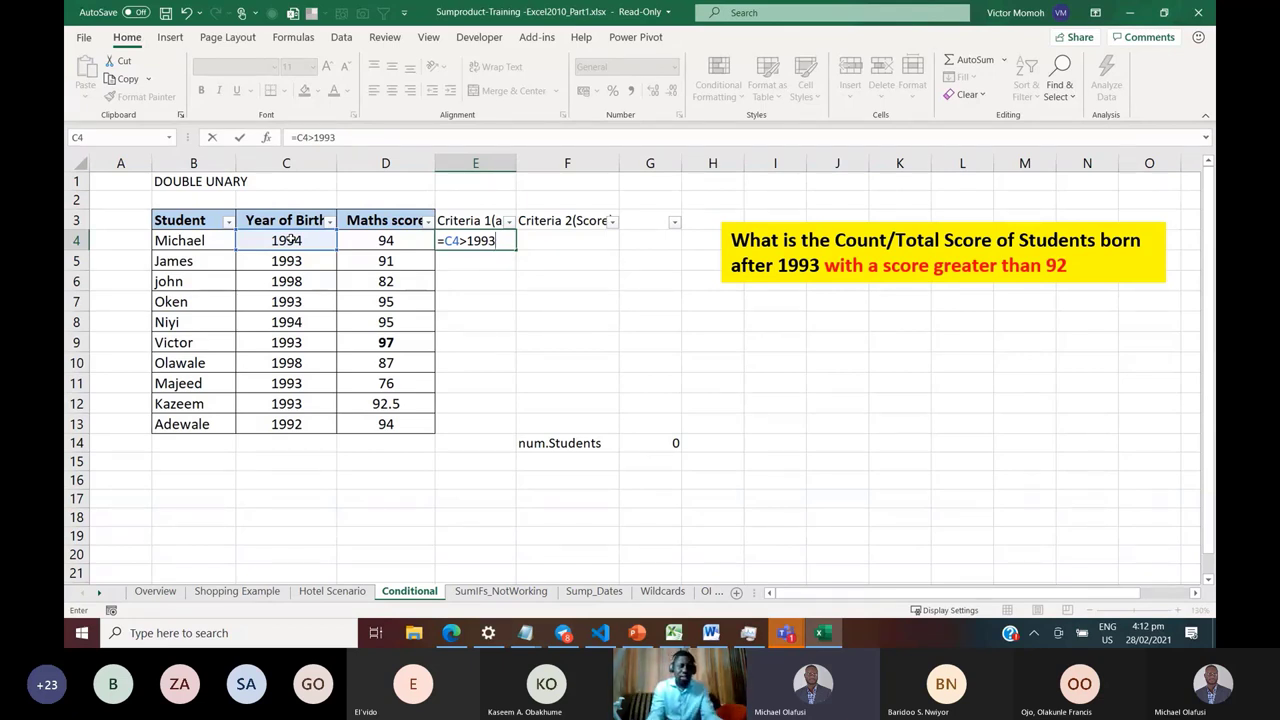
key("ctrl+Return")
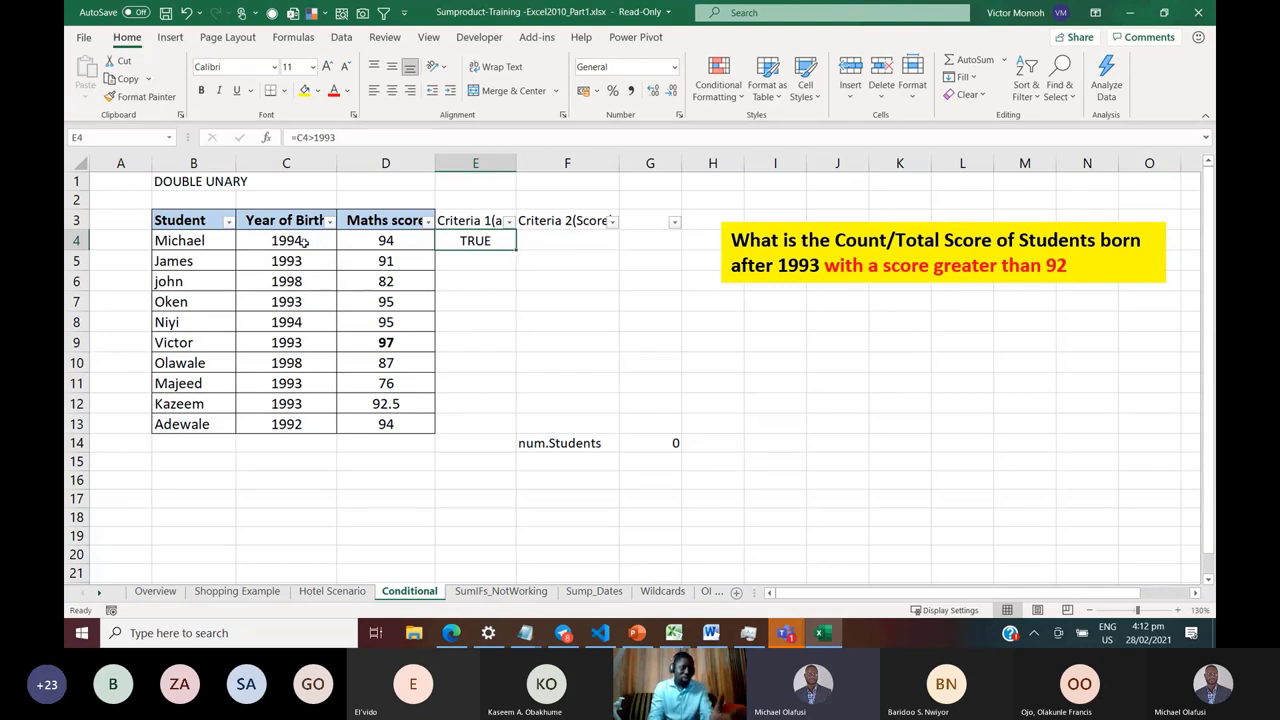
double_click(516, 250)
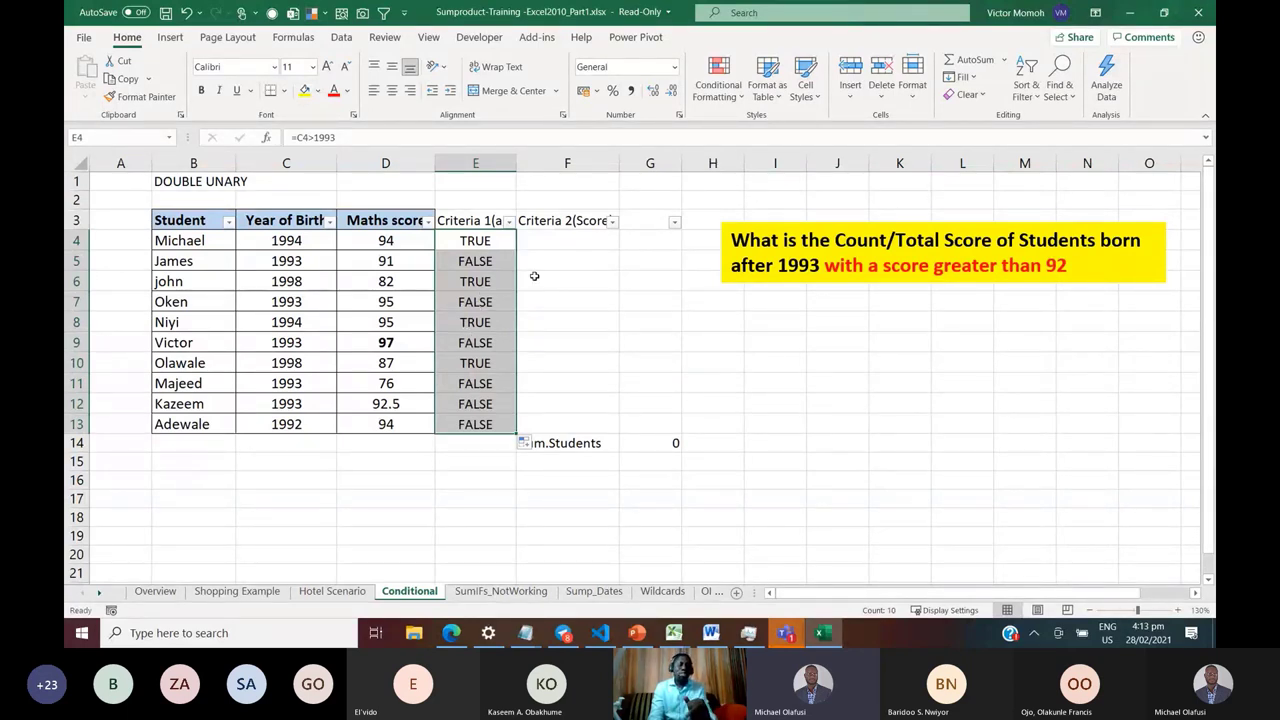
Test for Maths scores above 92 in F4 with =D4>92 and fill the formula through F13
left_click(558, 238)
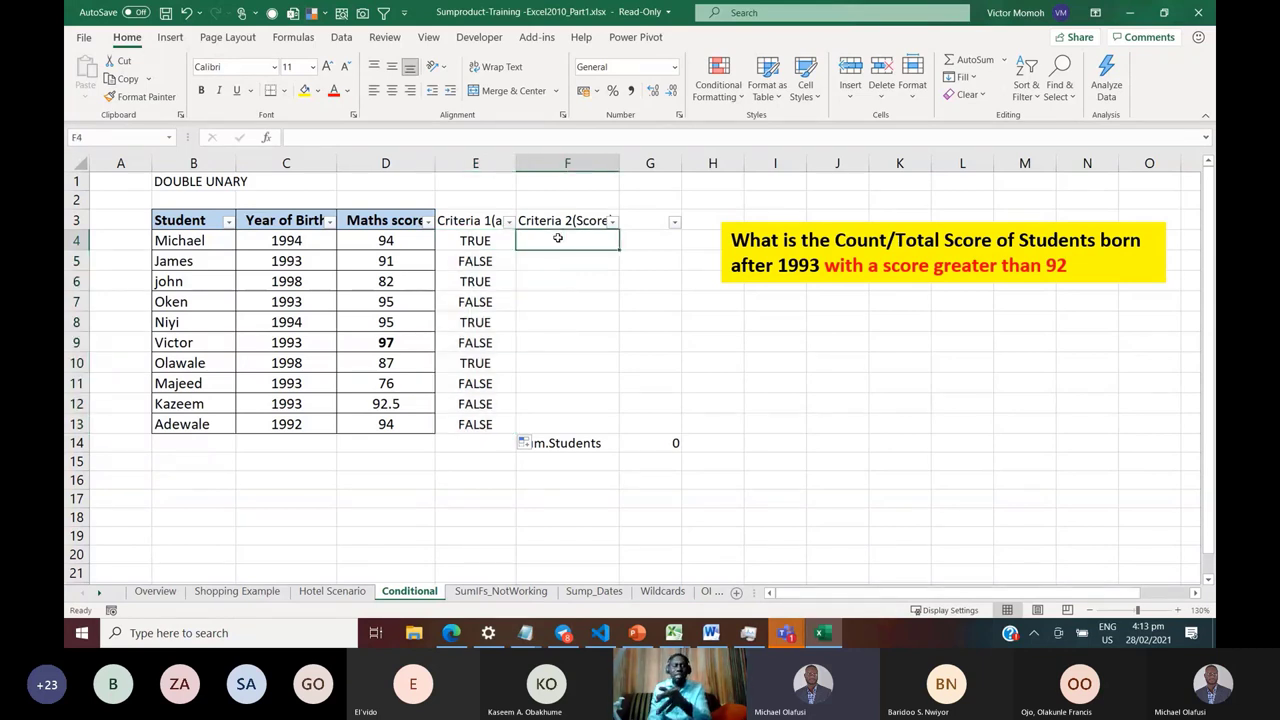
type("=")
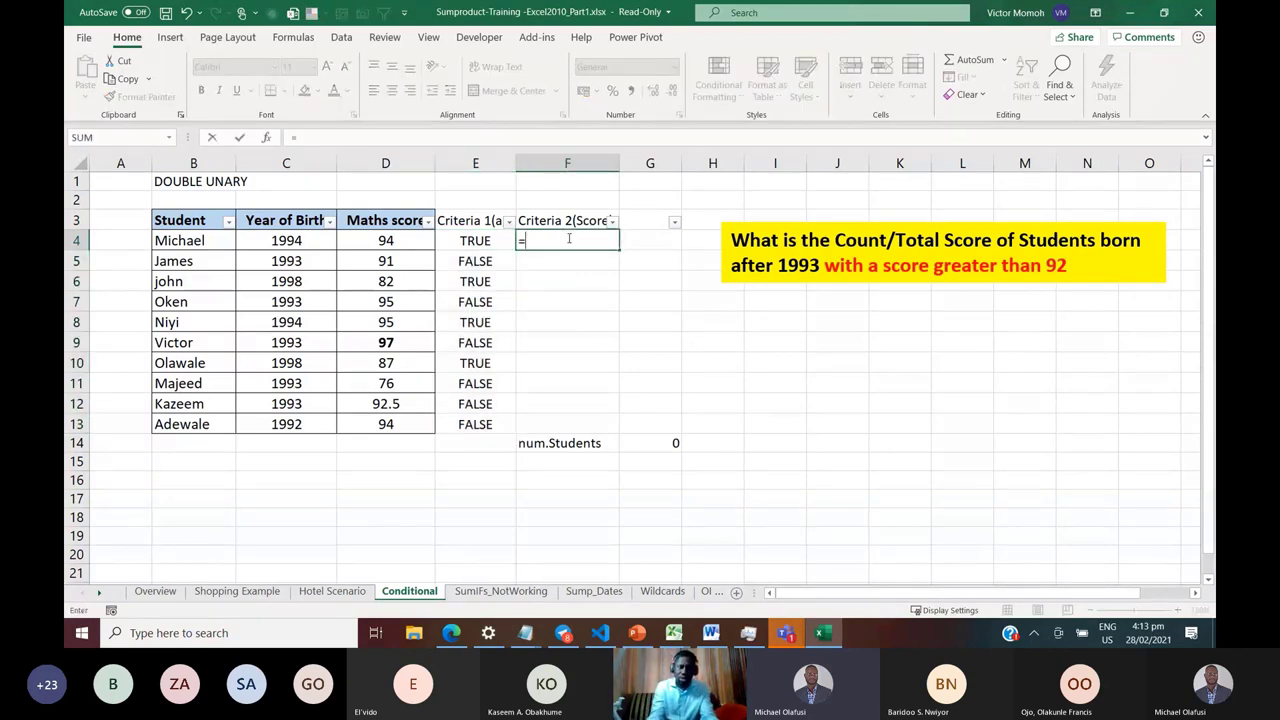
key("Left")
key("Left")
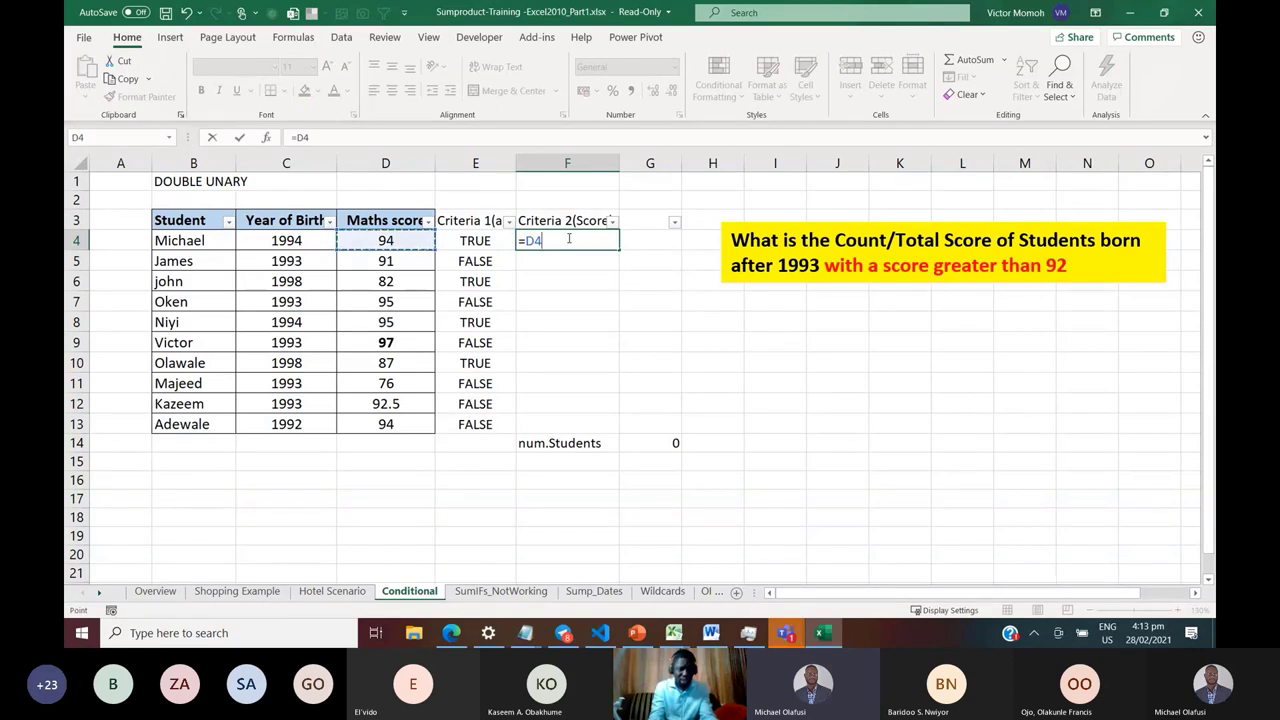
type(">92")
key("ctrl+Return")
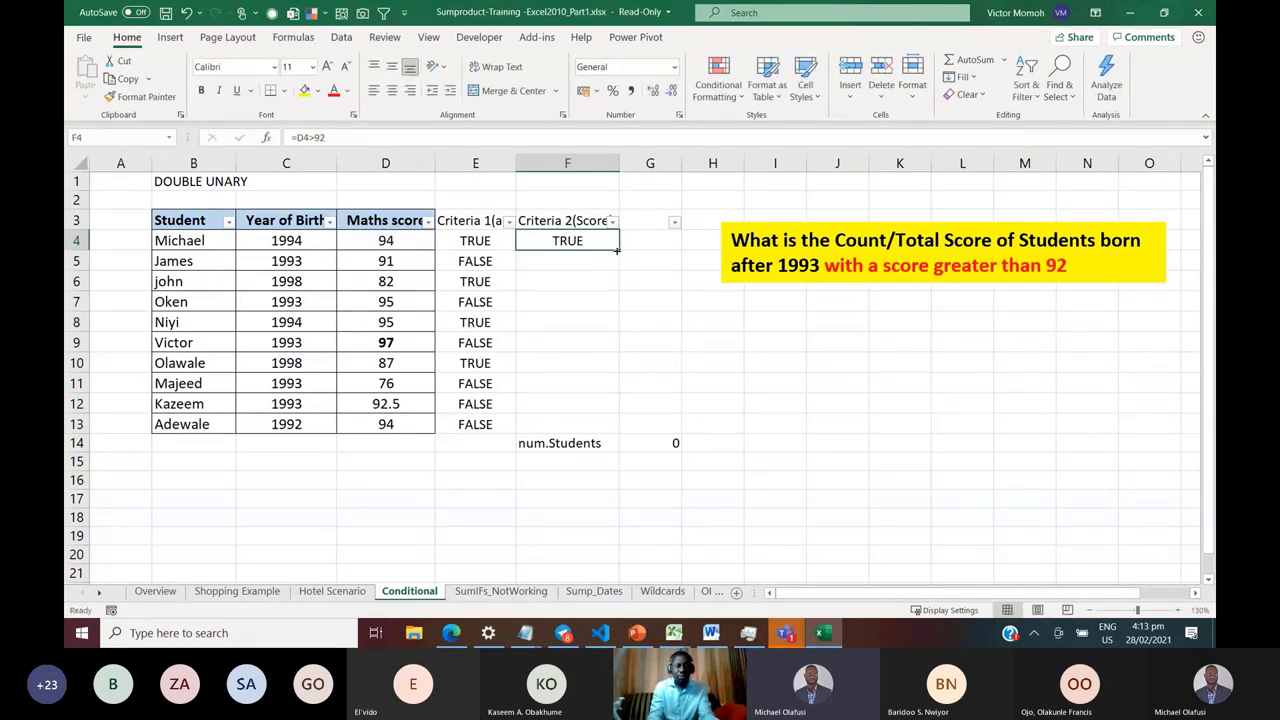
double_click(617, 250)
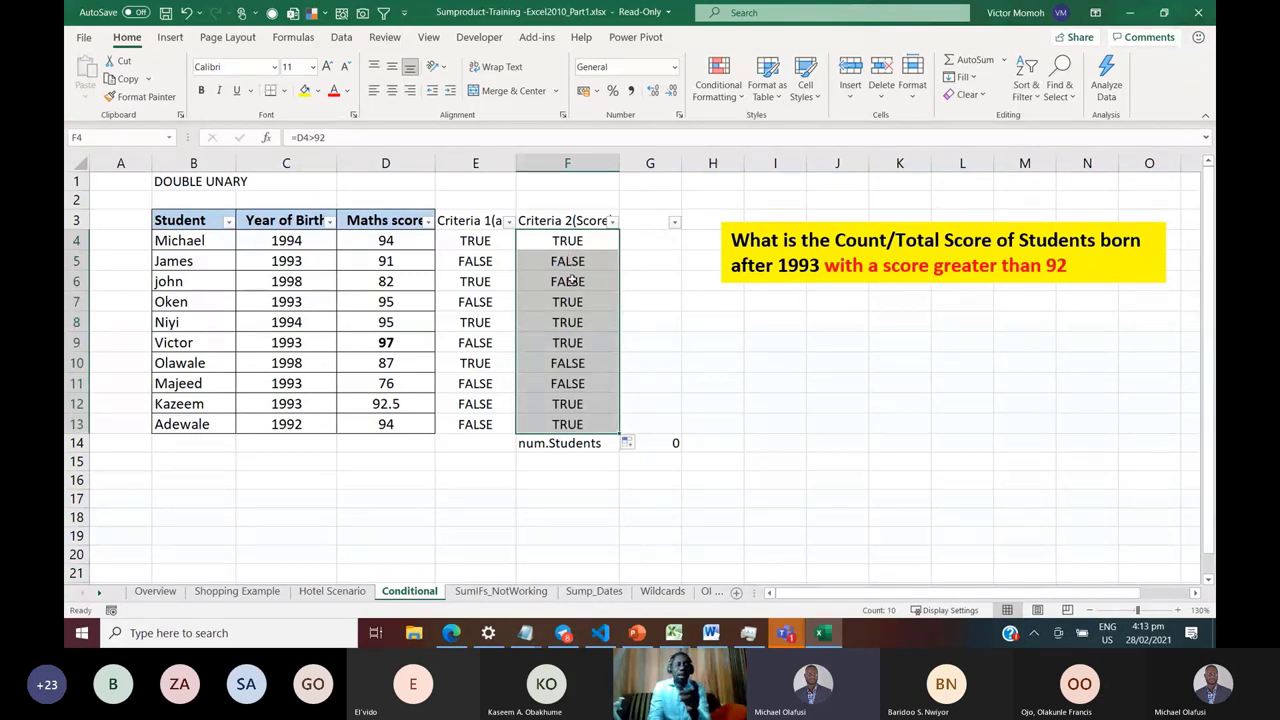
Fill G4:G13 with the product of both criteria, starting from =E4*F4, and inspect the sum formula in G14
left_click(641, 245)
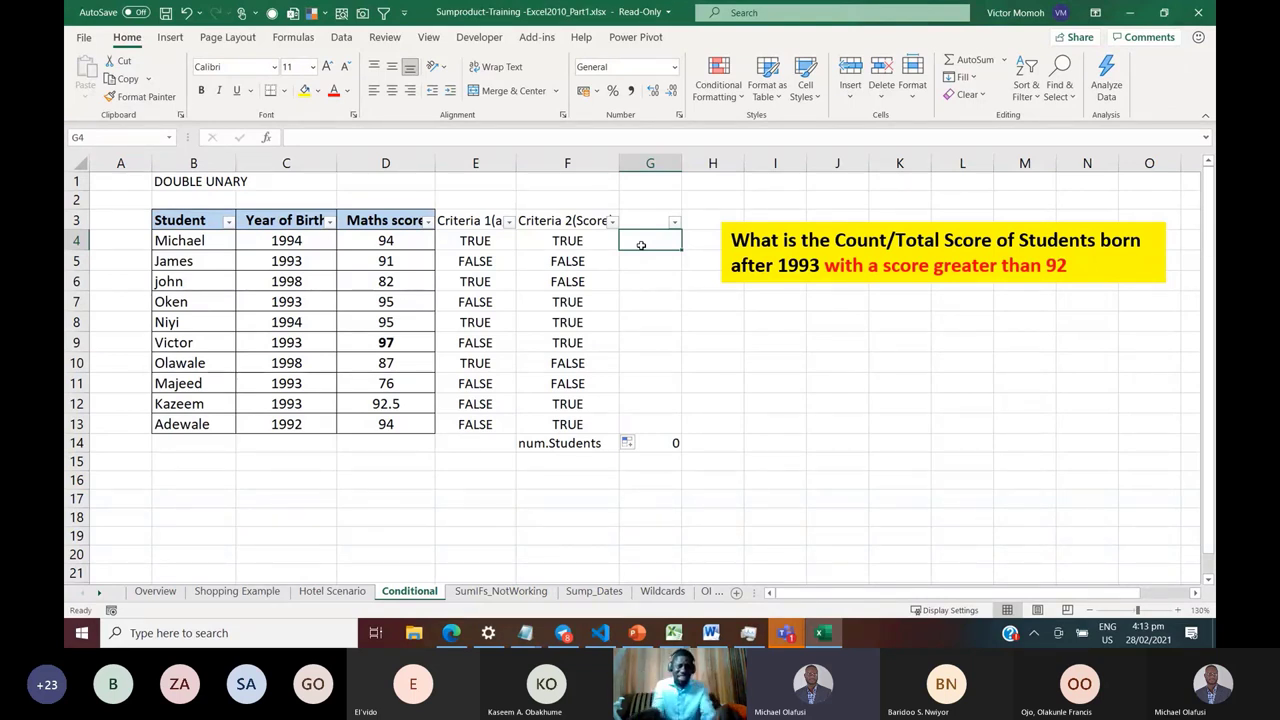
type("=")
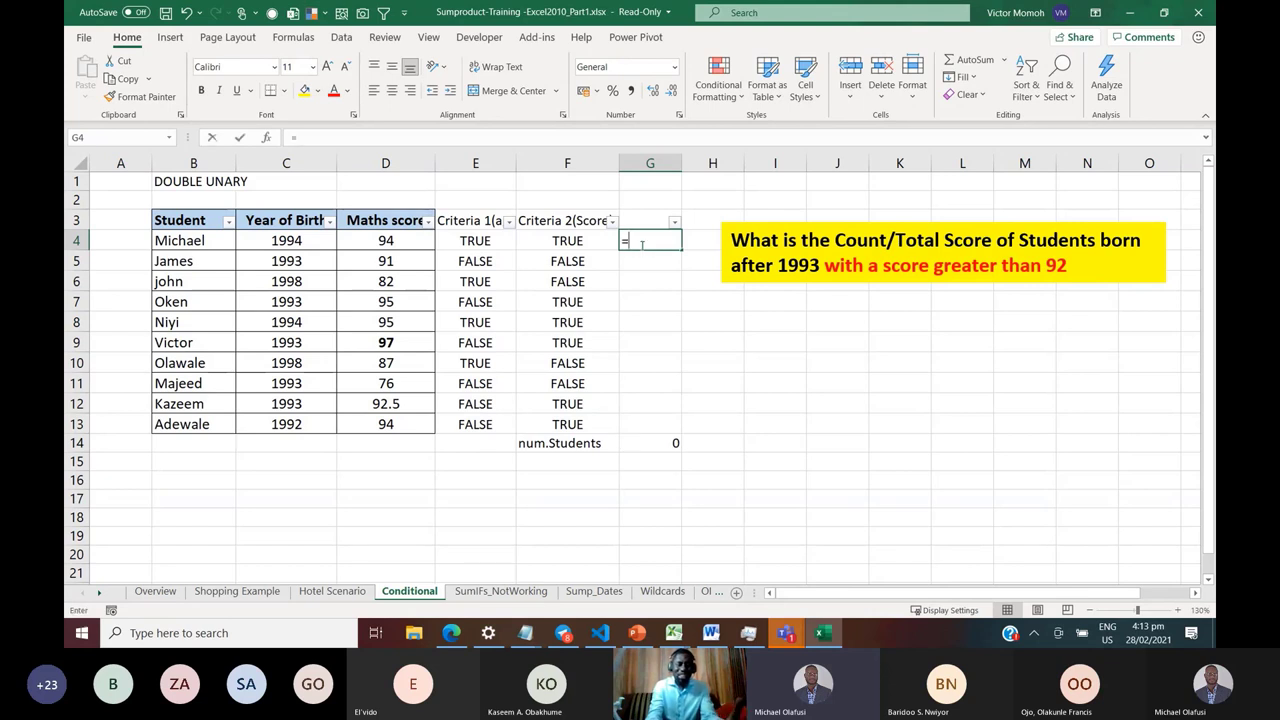
key("Left")
key("Left")
type("*")
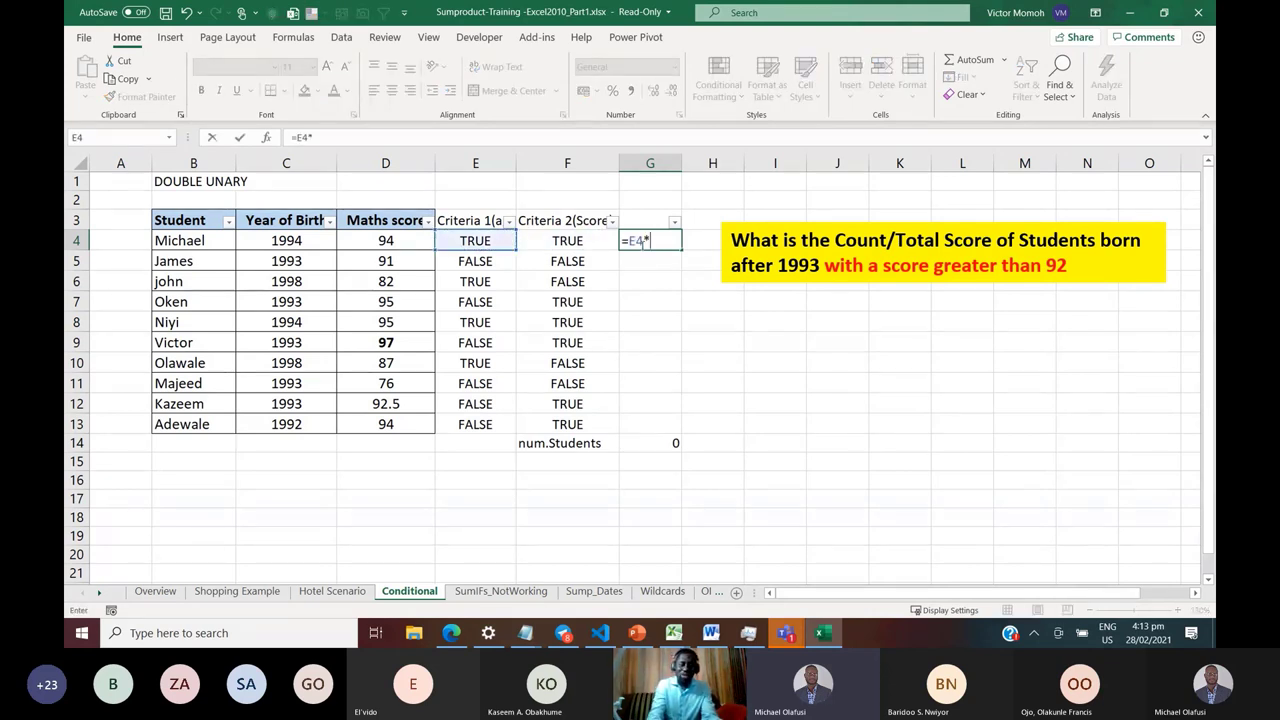
key("Left")
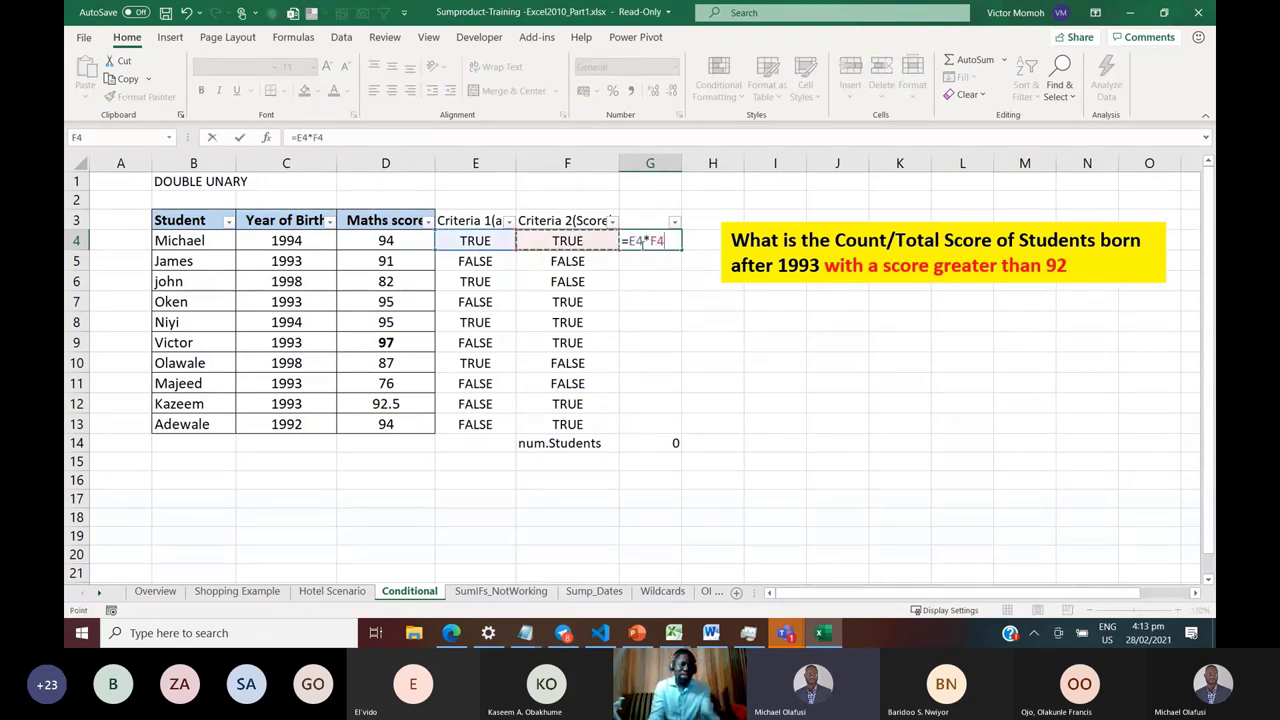
key("ctrl+Return")
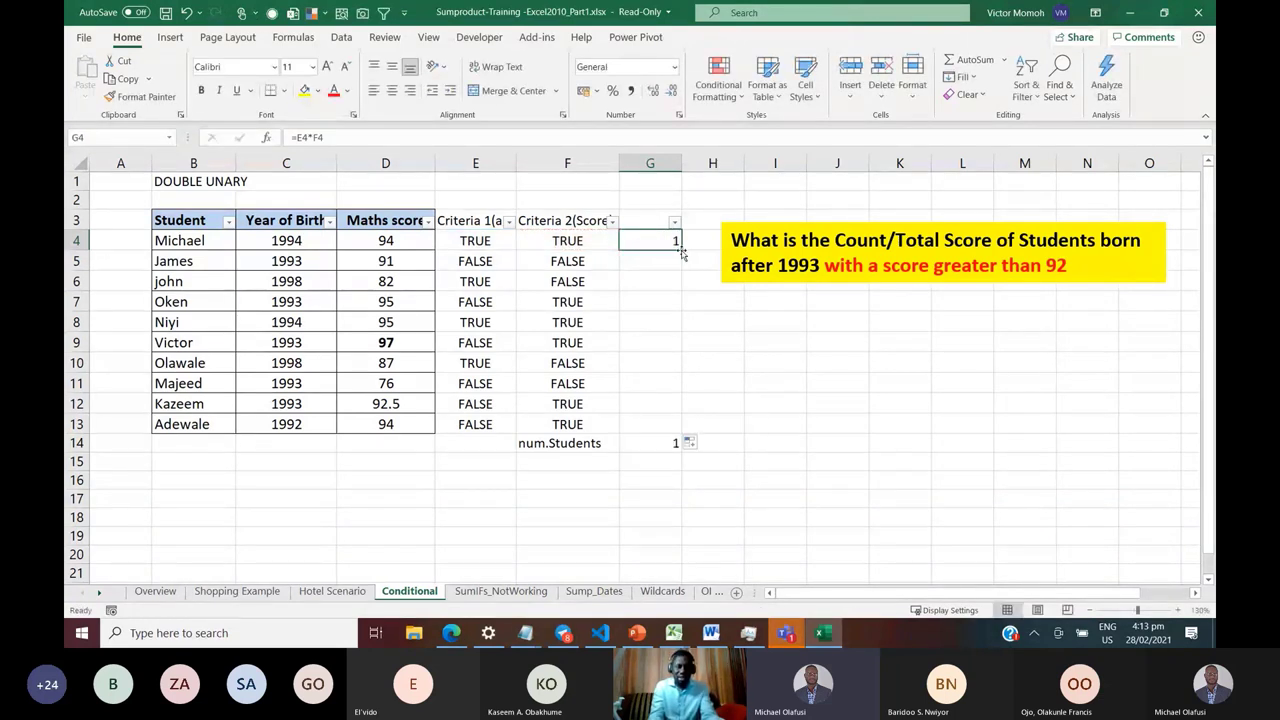
double_click(682, 251)
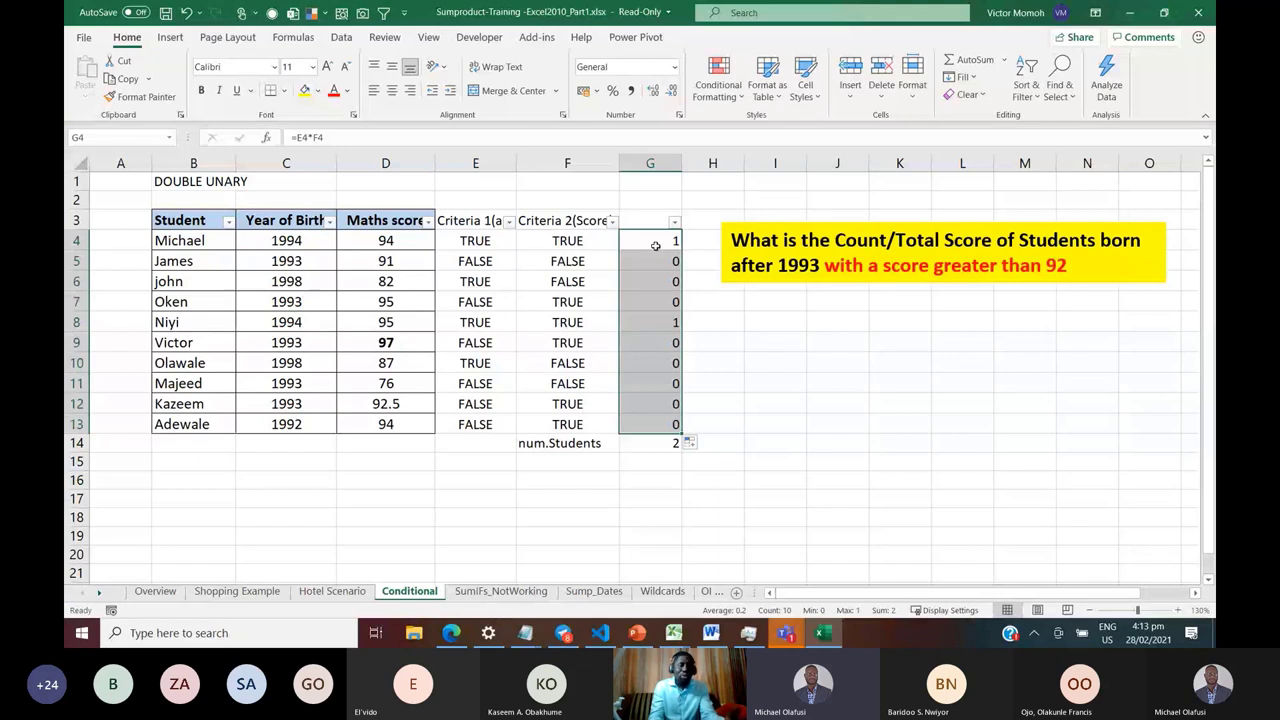
left_click(652, 245)
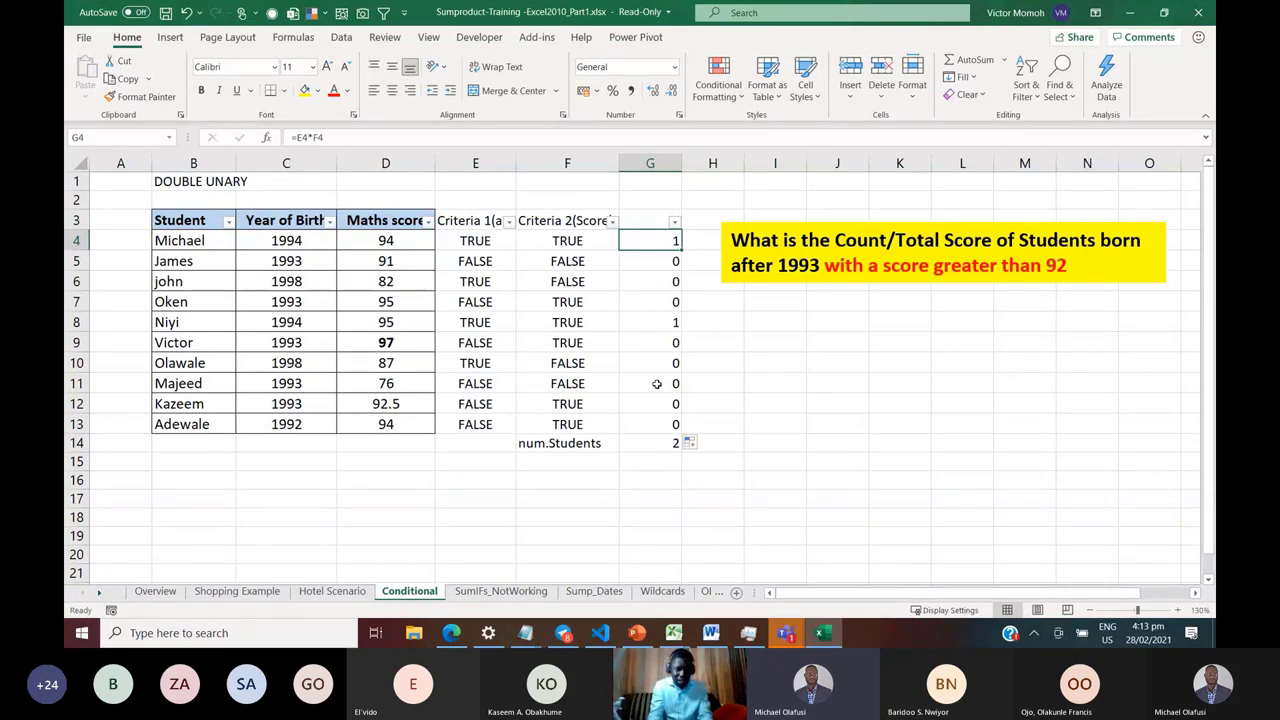
left_click(651, 442)
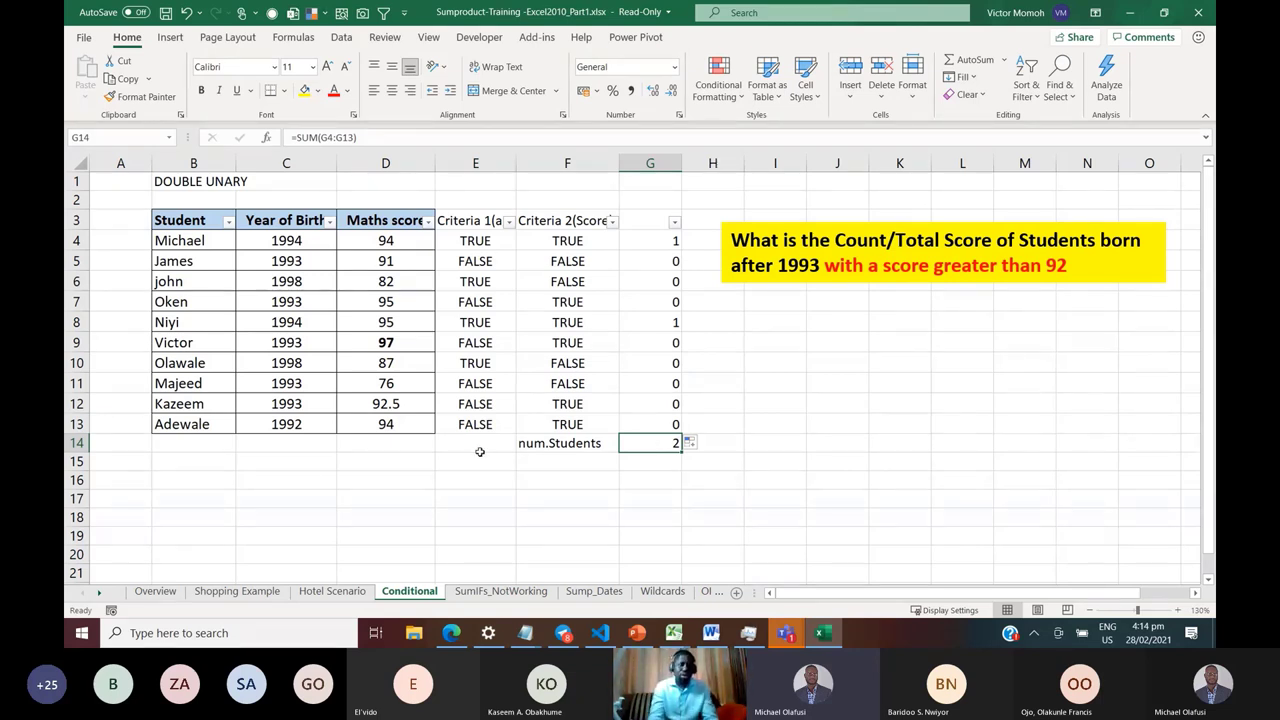
In C15, write =SUMPRODUCT(C4:C13>1993,D4:D13>92) to count the students who meet both the birth-year and score criteria
left_click(264, 470)
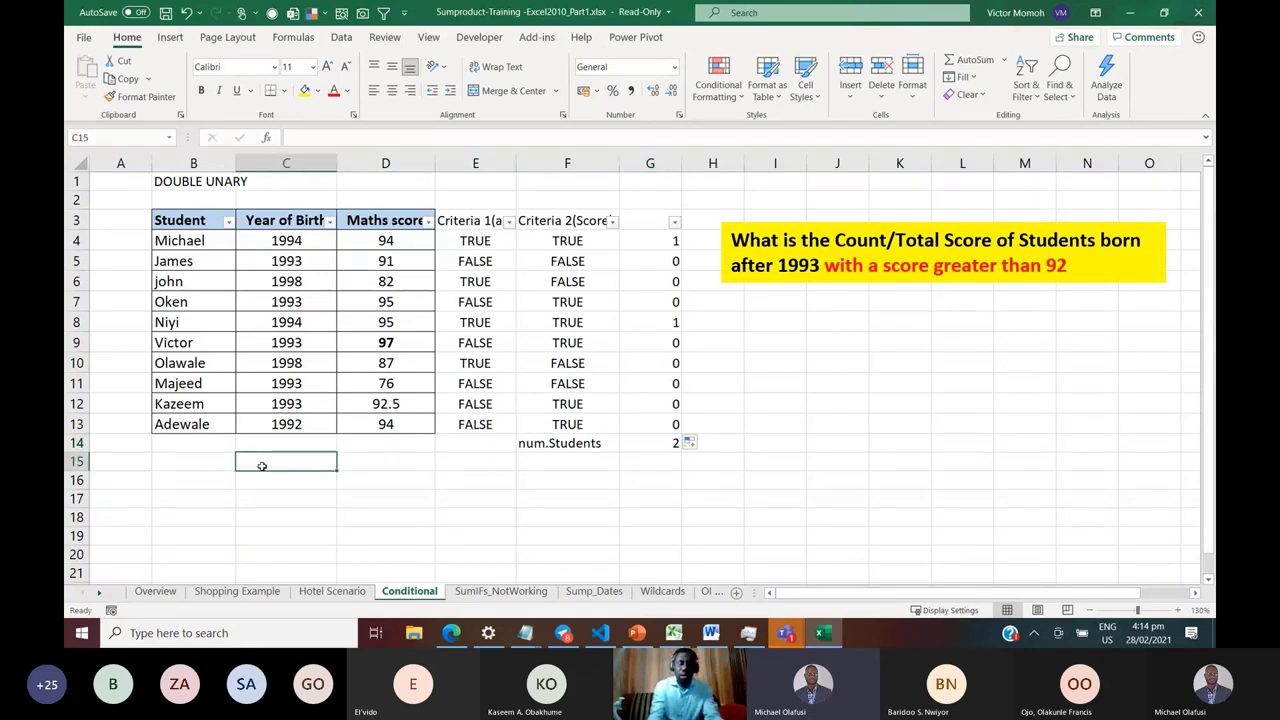
type("=sumprodu")
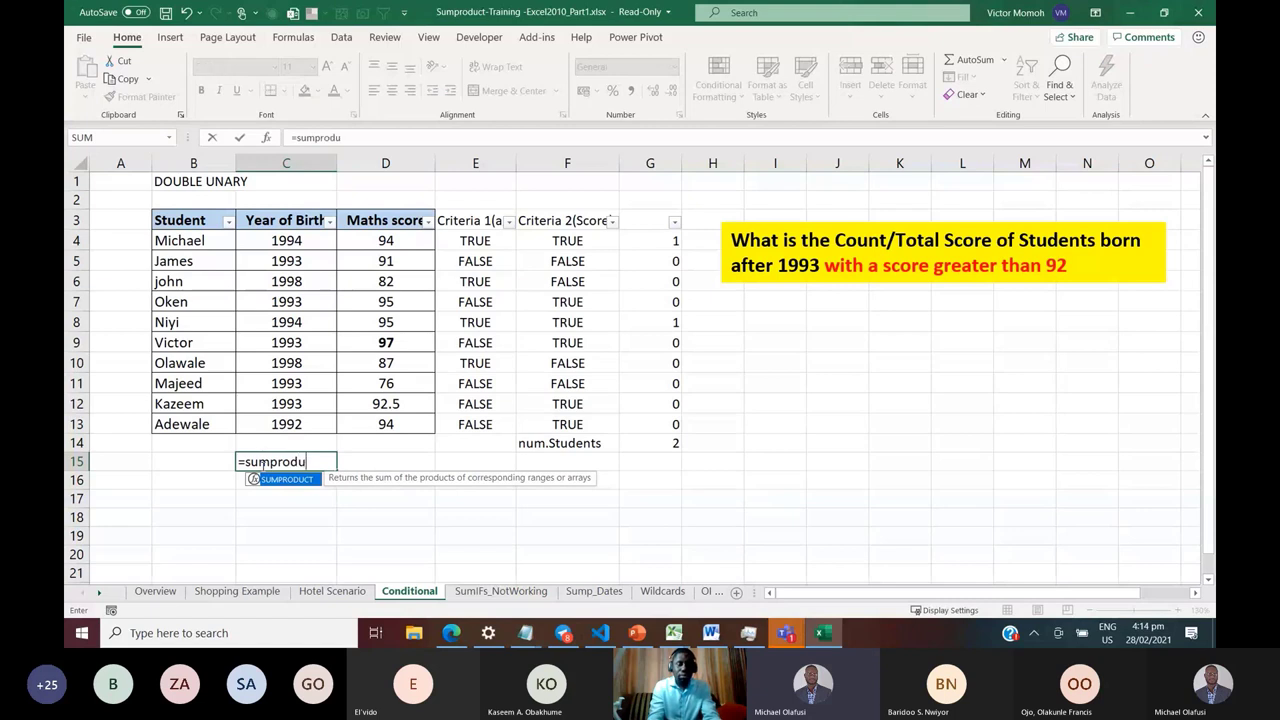
key("Tab")
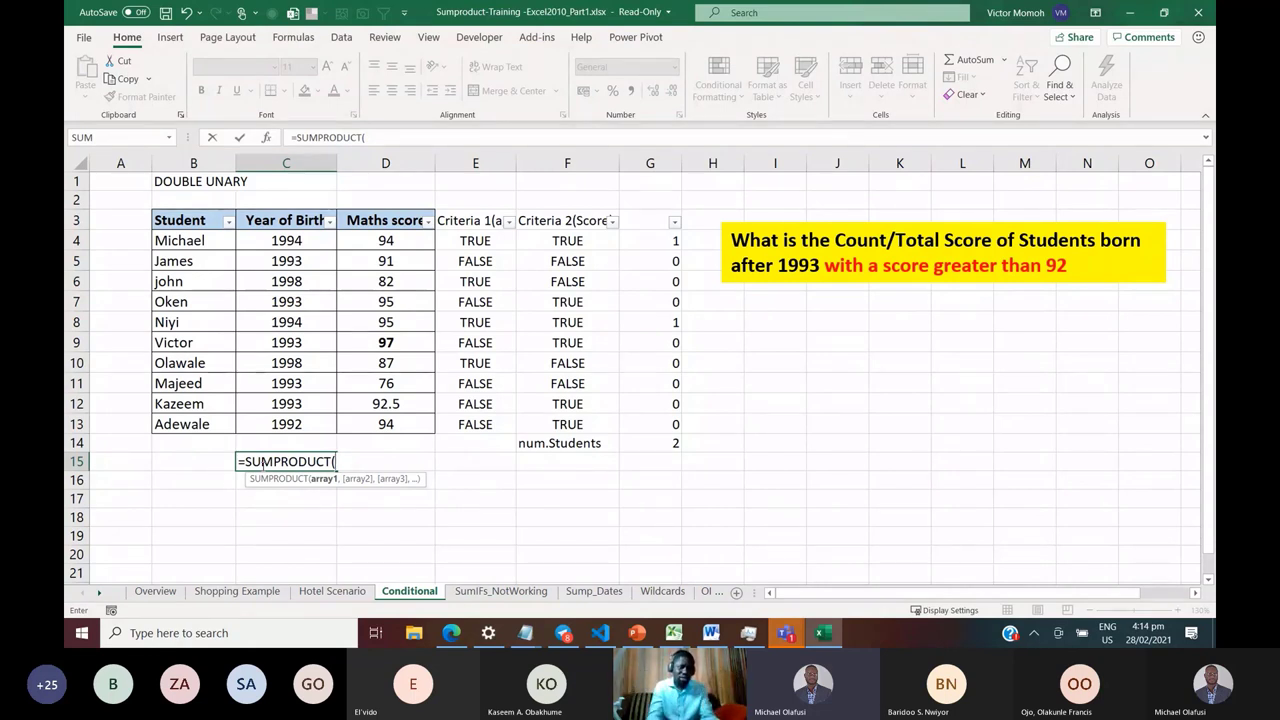
left_click(280, 241)
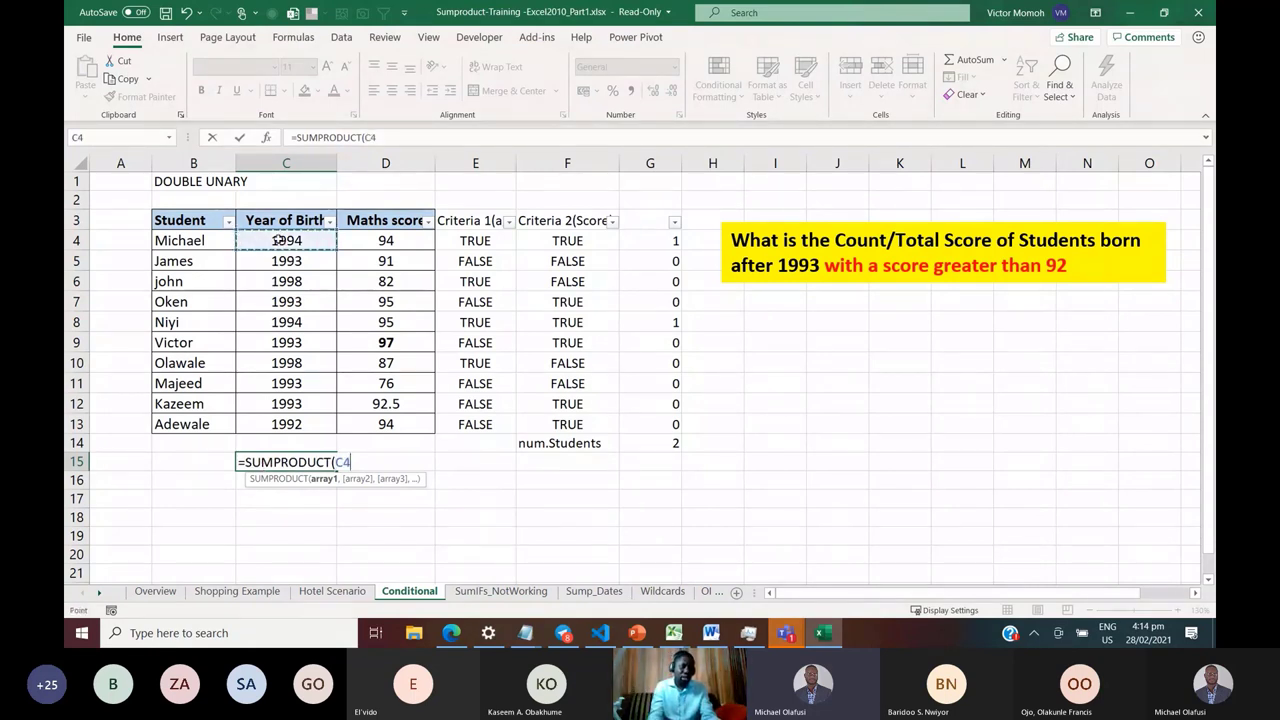
key("ctrl+shift+Down")
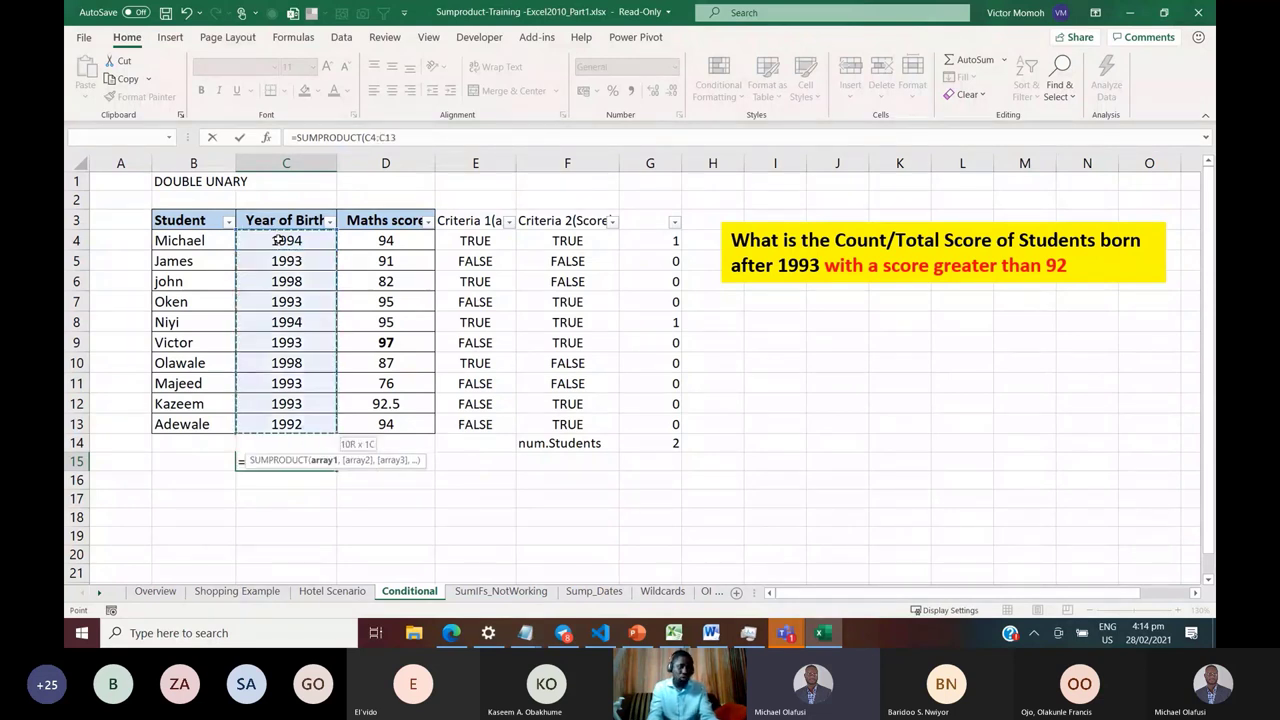
type(">19")
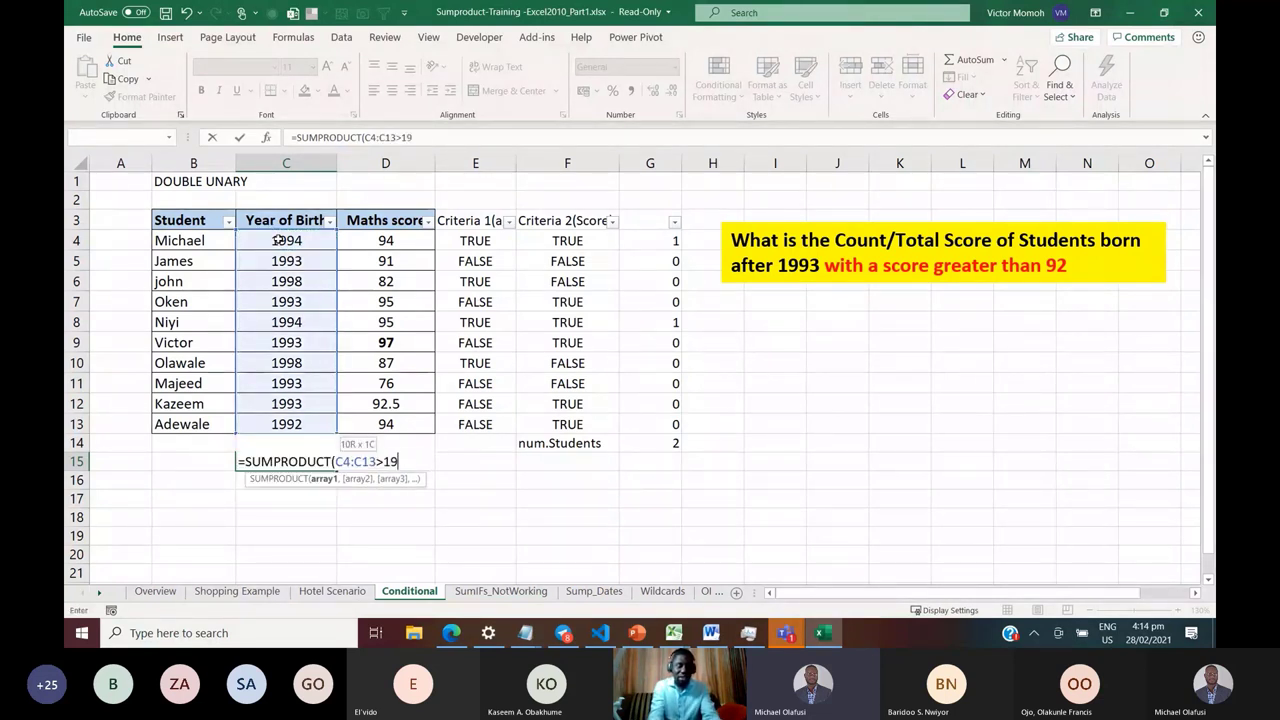
type("93,")
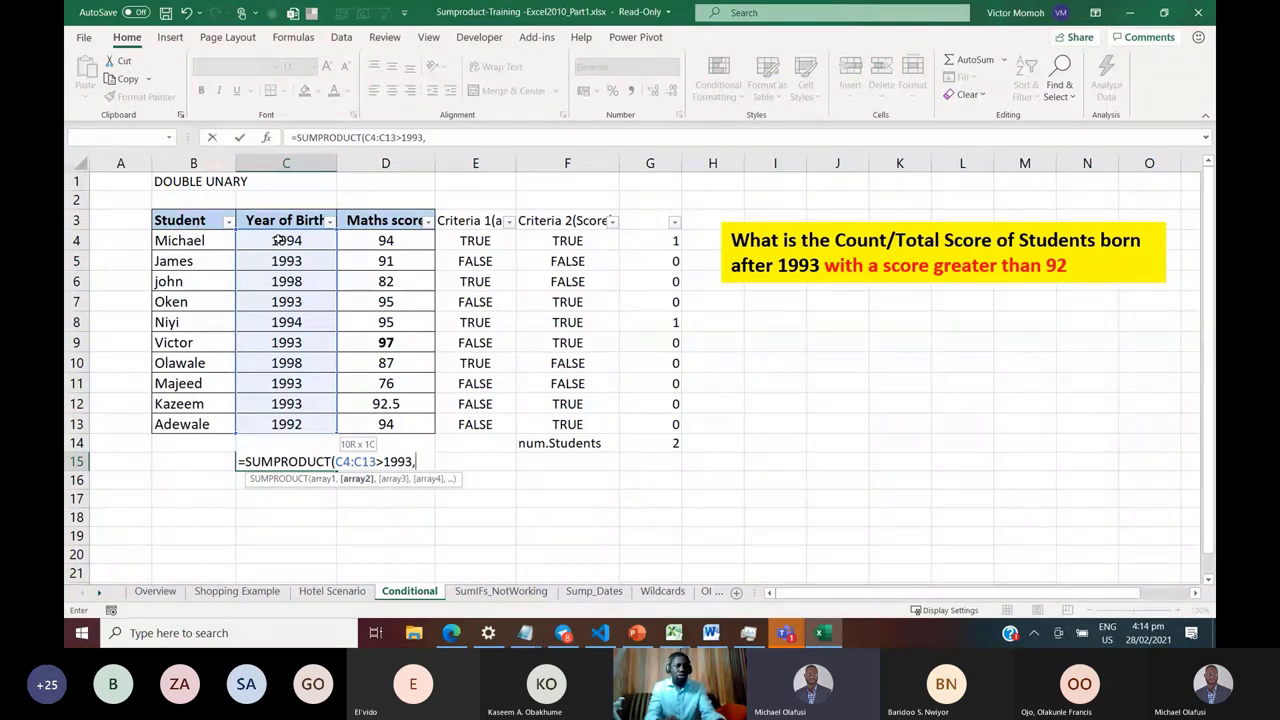
left_click(385, 241)
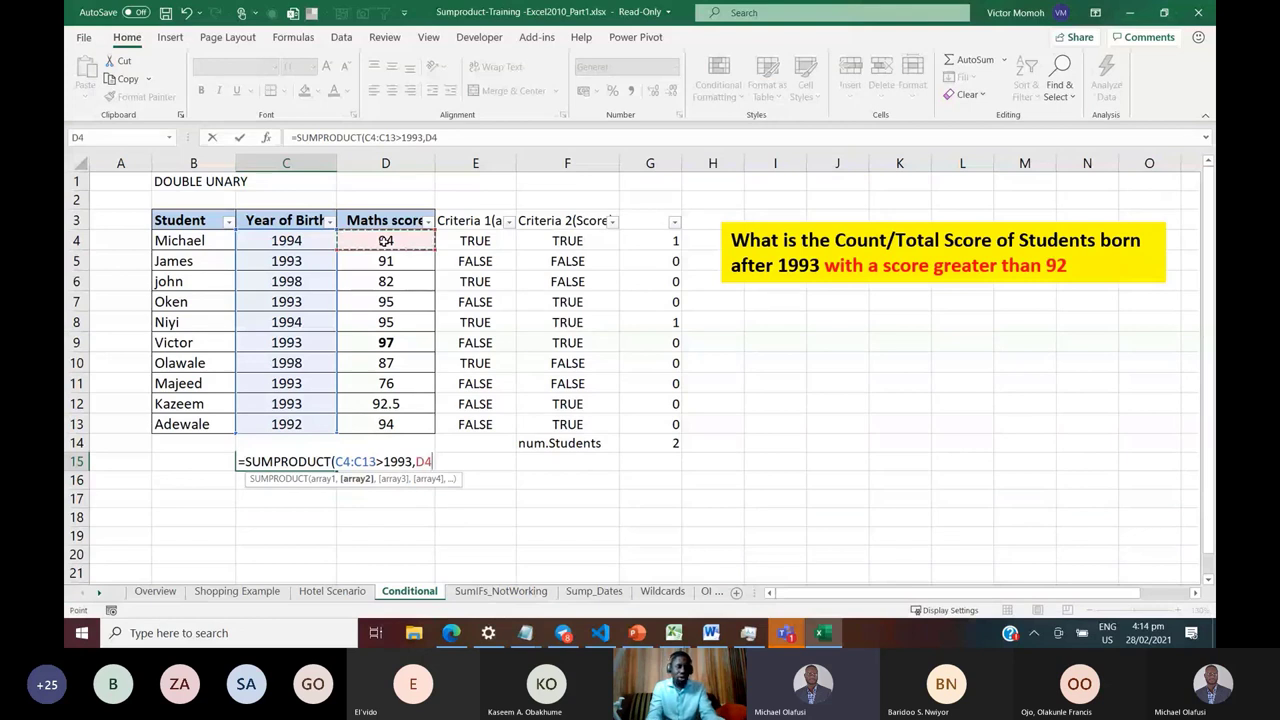
key("ctrl+shift+Down")
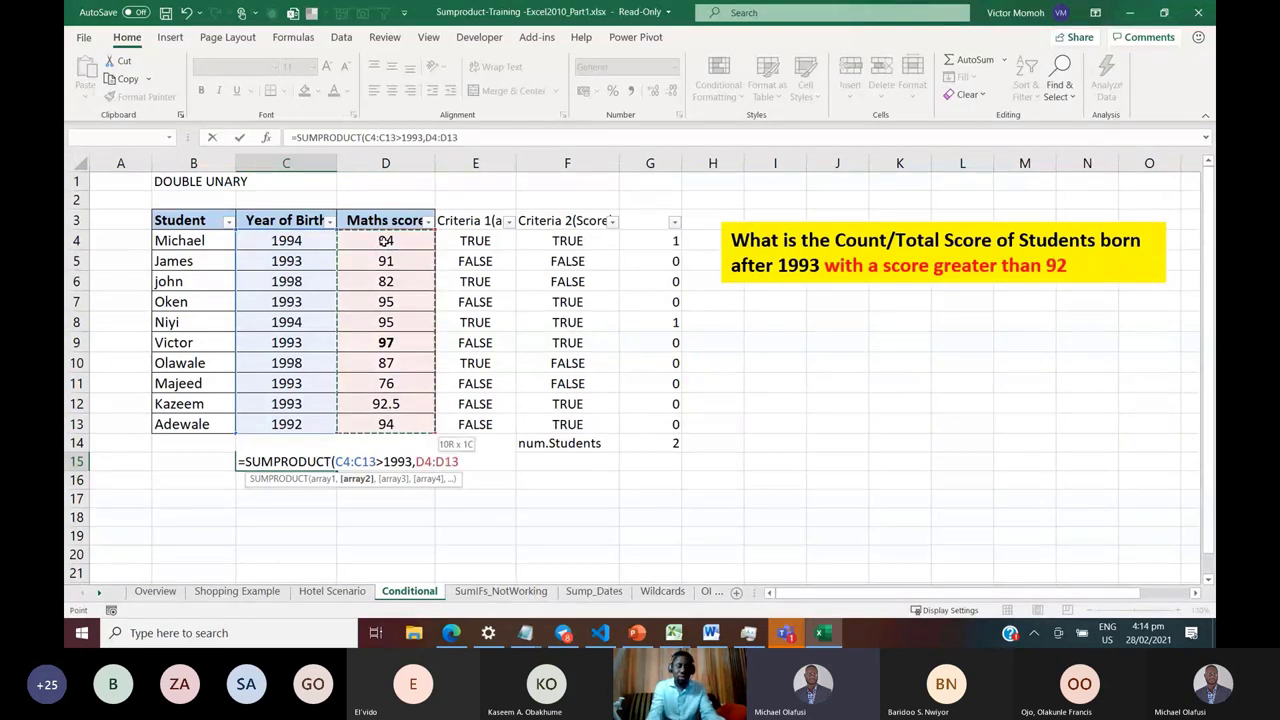
type(">92")
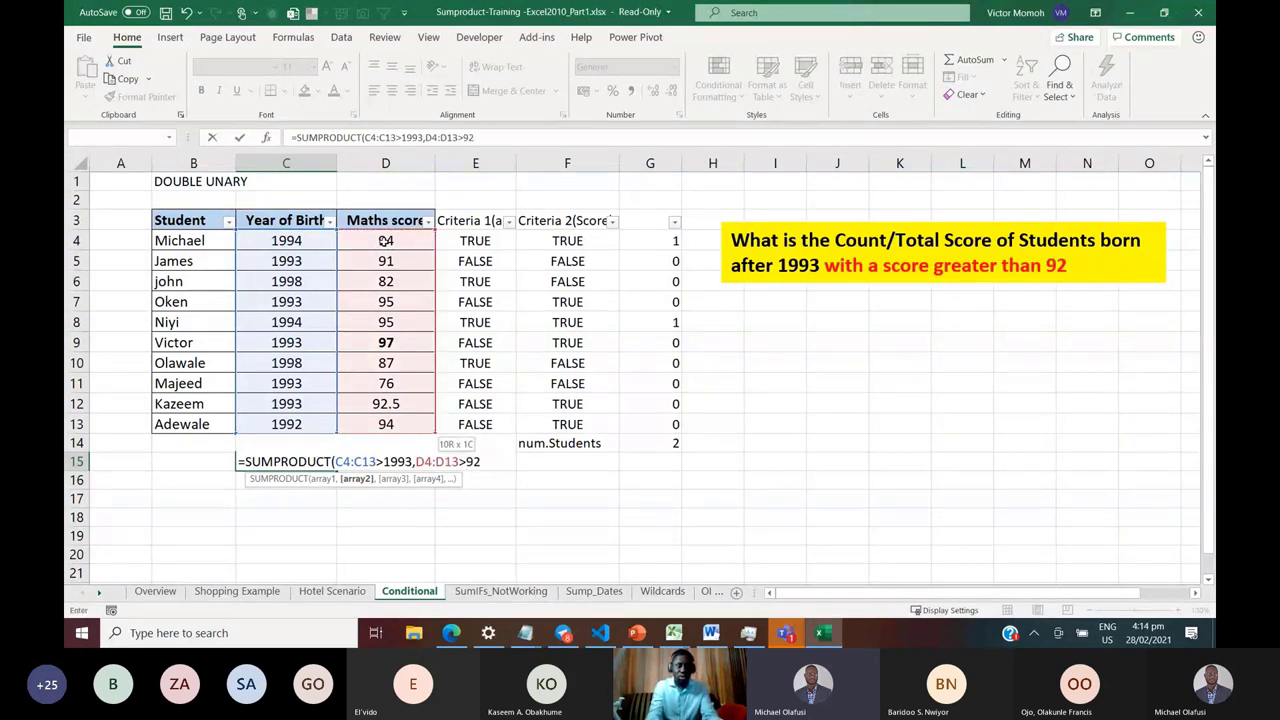
type(")")
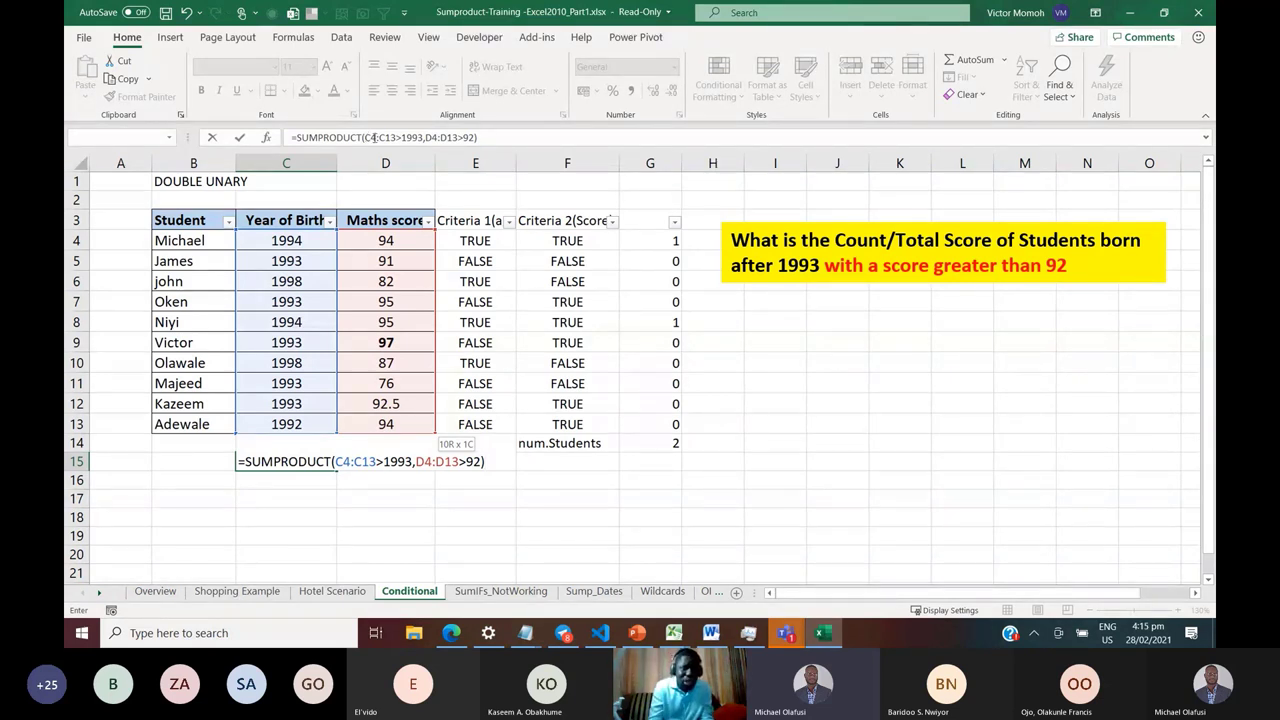
Evaluate the C4:C13>1993 array inside C15's formula, restore the original expression, and commit the formula
left_click_drag(363, 137, 383, 137)
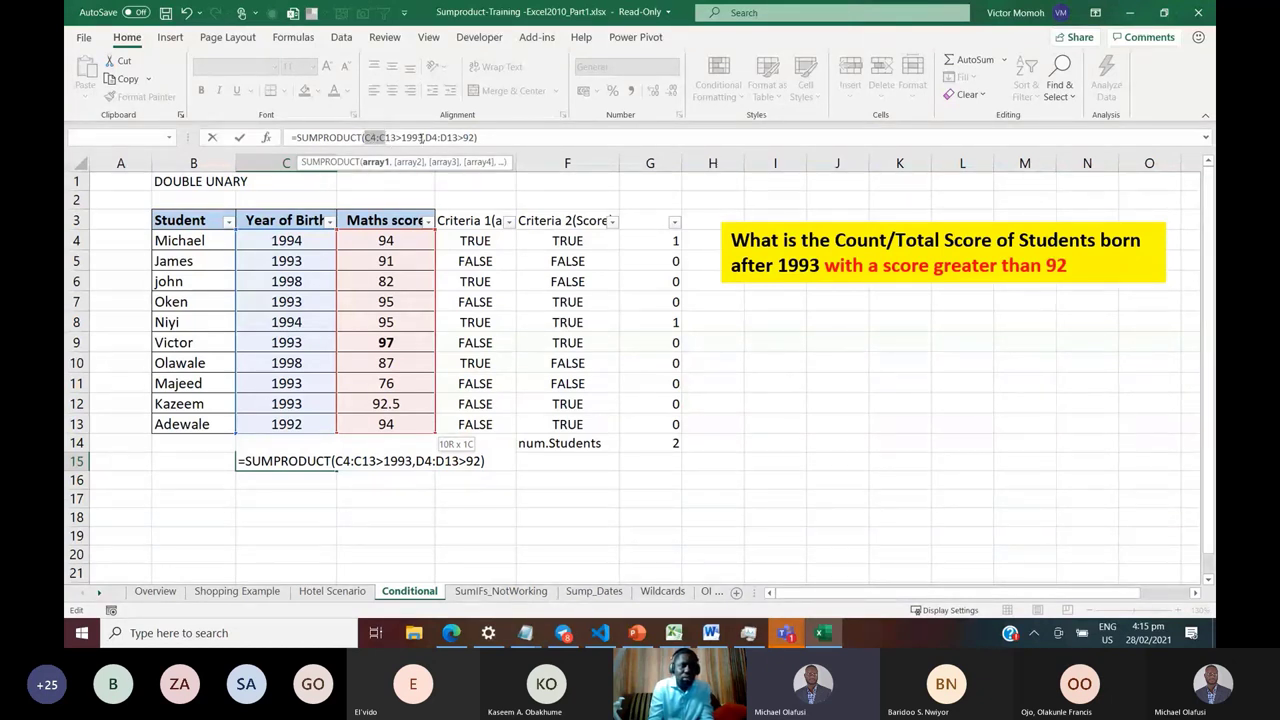
left_click(421, 137, "shift")
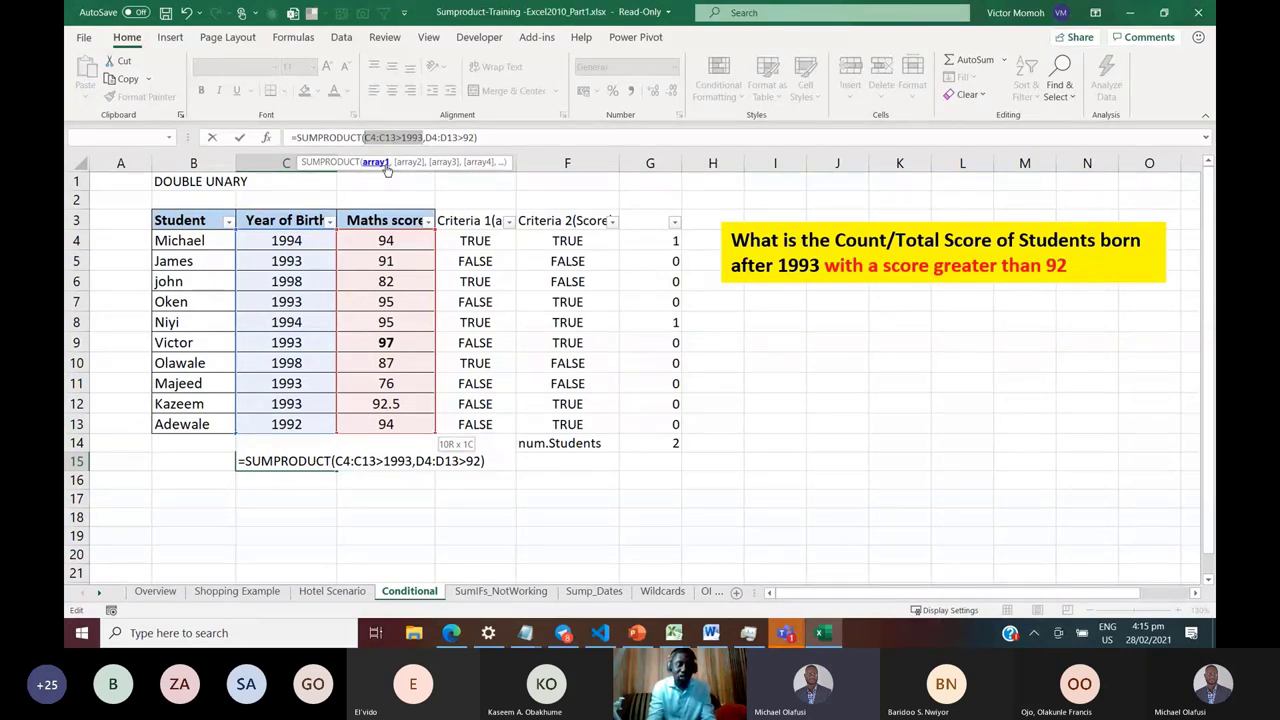
key("F9")
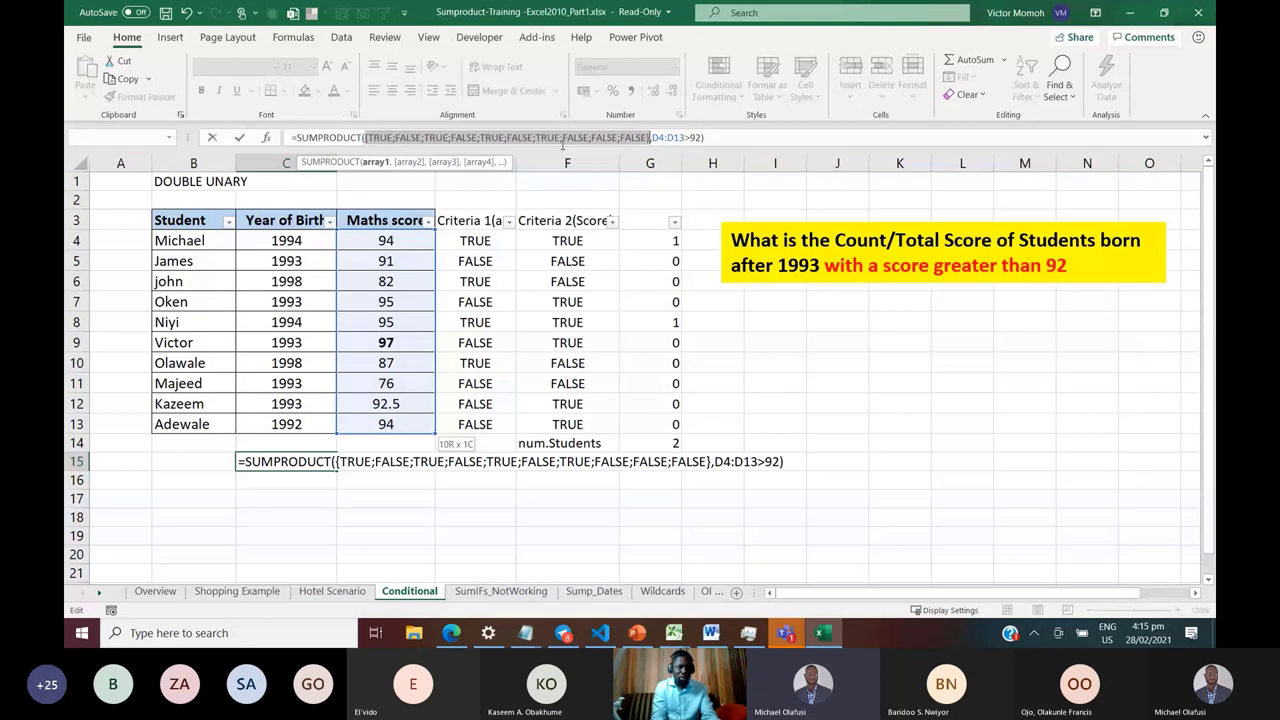
key("ctrl+z")
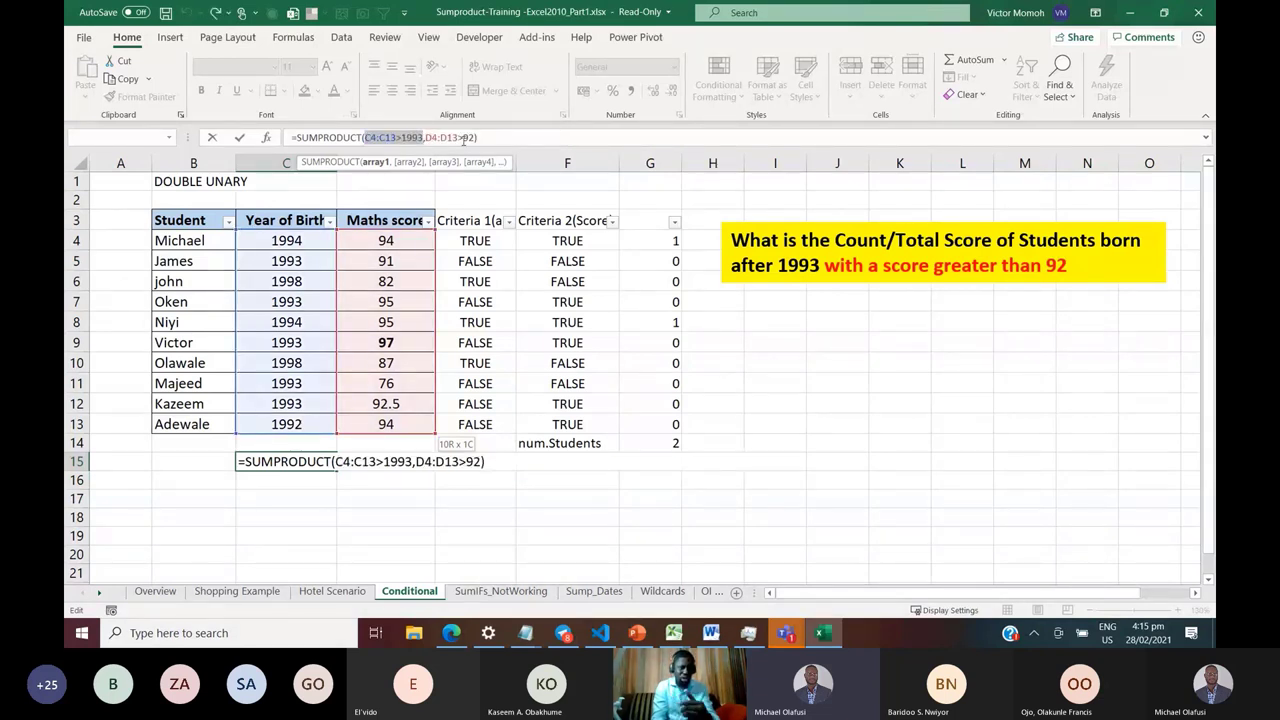
left_click(503, 138)
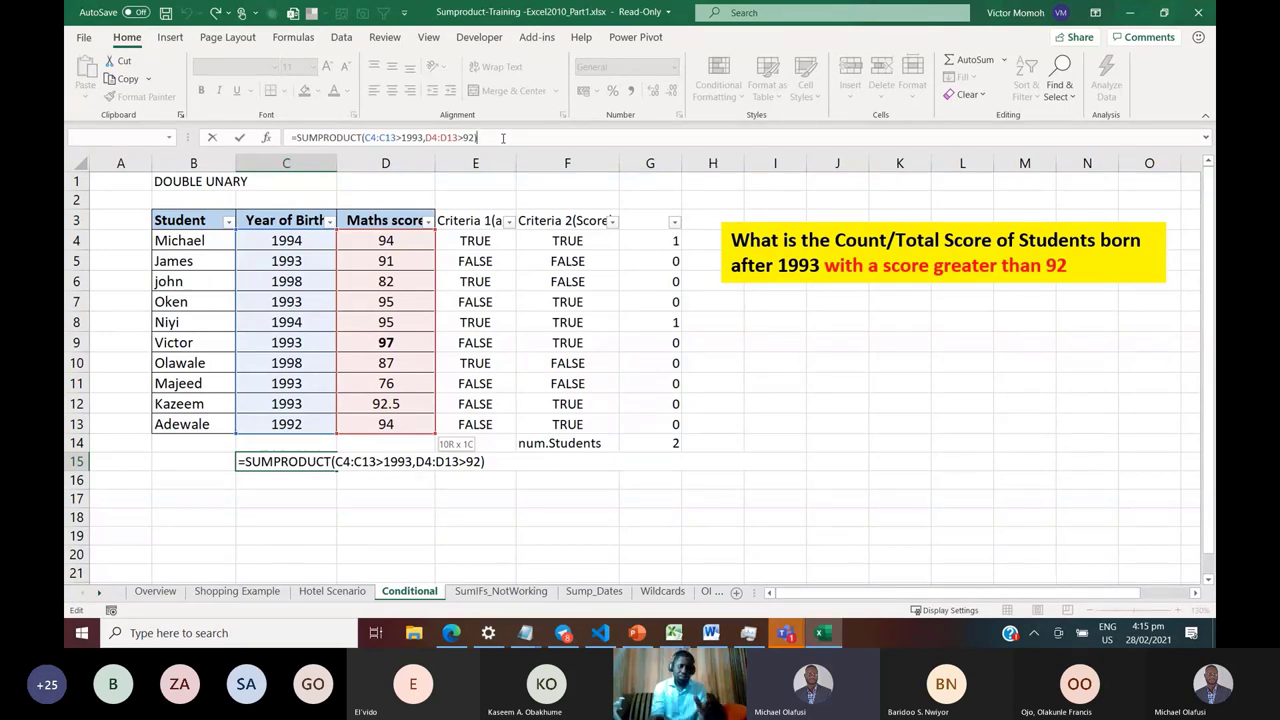
key("ctrl+Return")
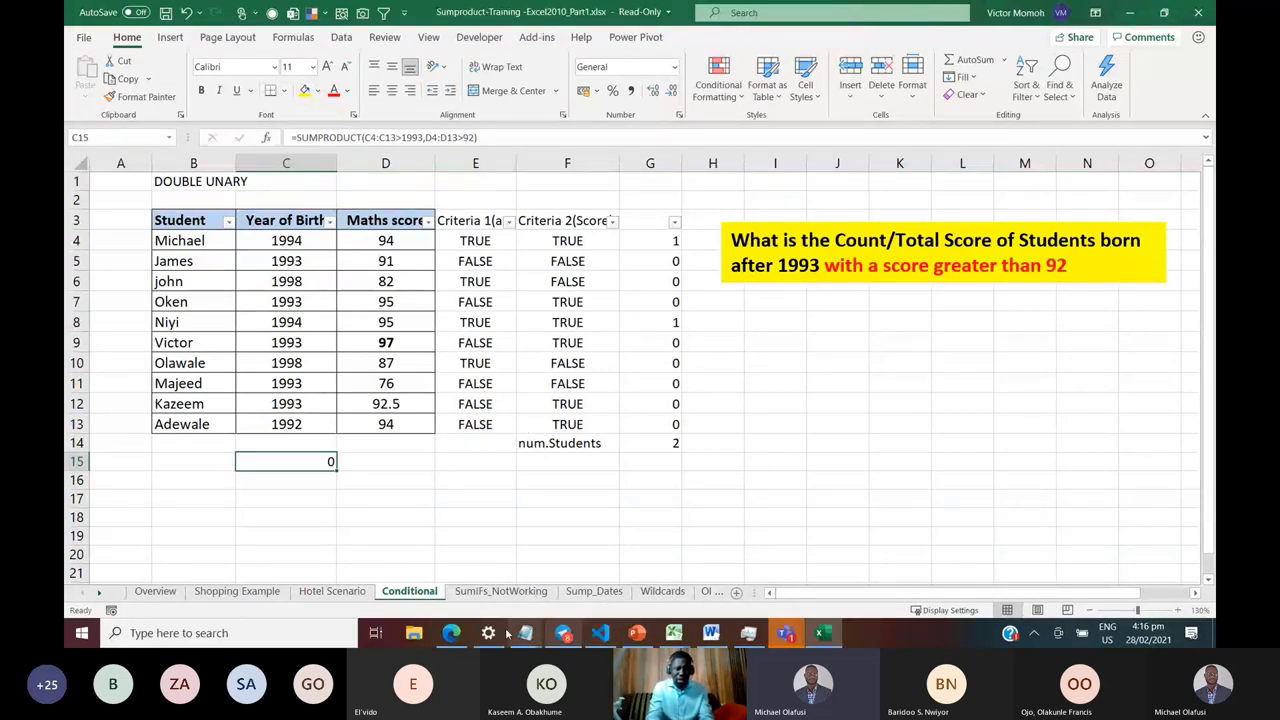
Switch to Microsoft Edge and, on the SUMPRODUCT function support page, examine the remark about non-numeric array entries at 150% zoom
left_click(452, 635)
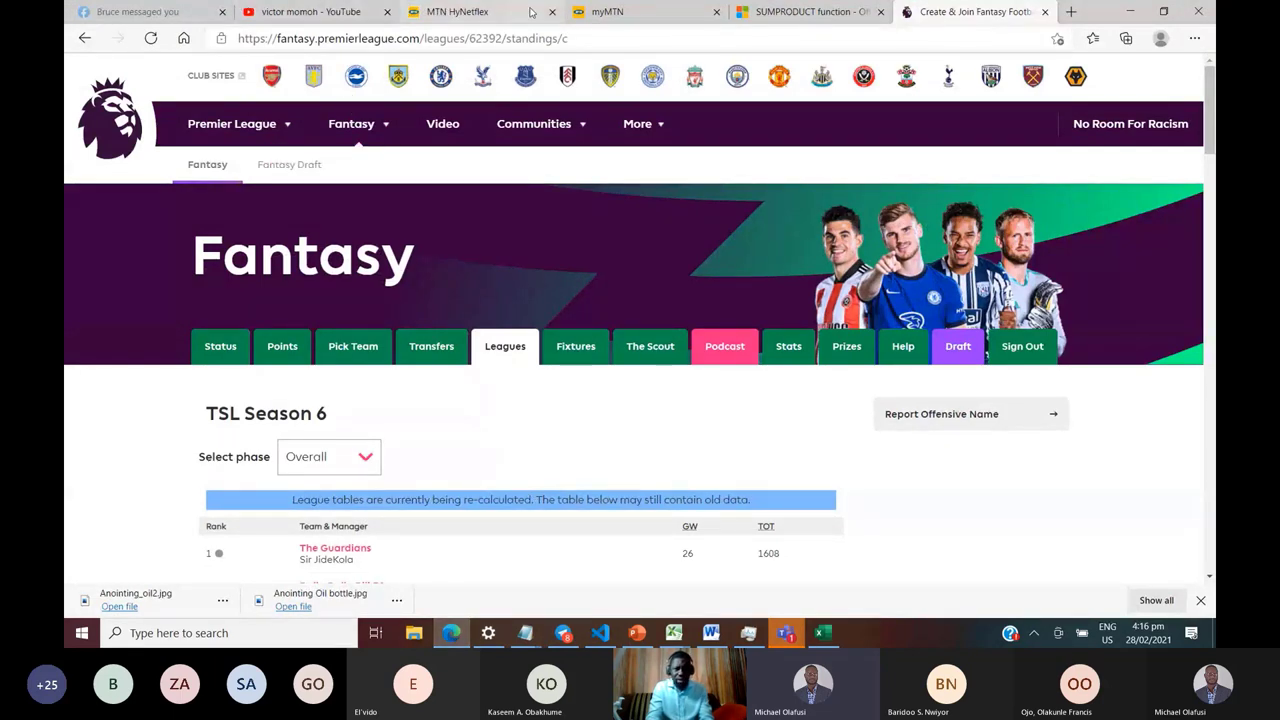
left_click(781, 11)
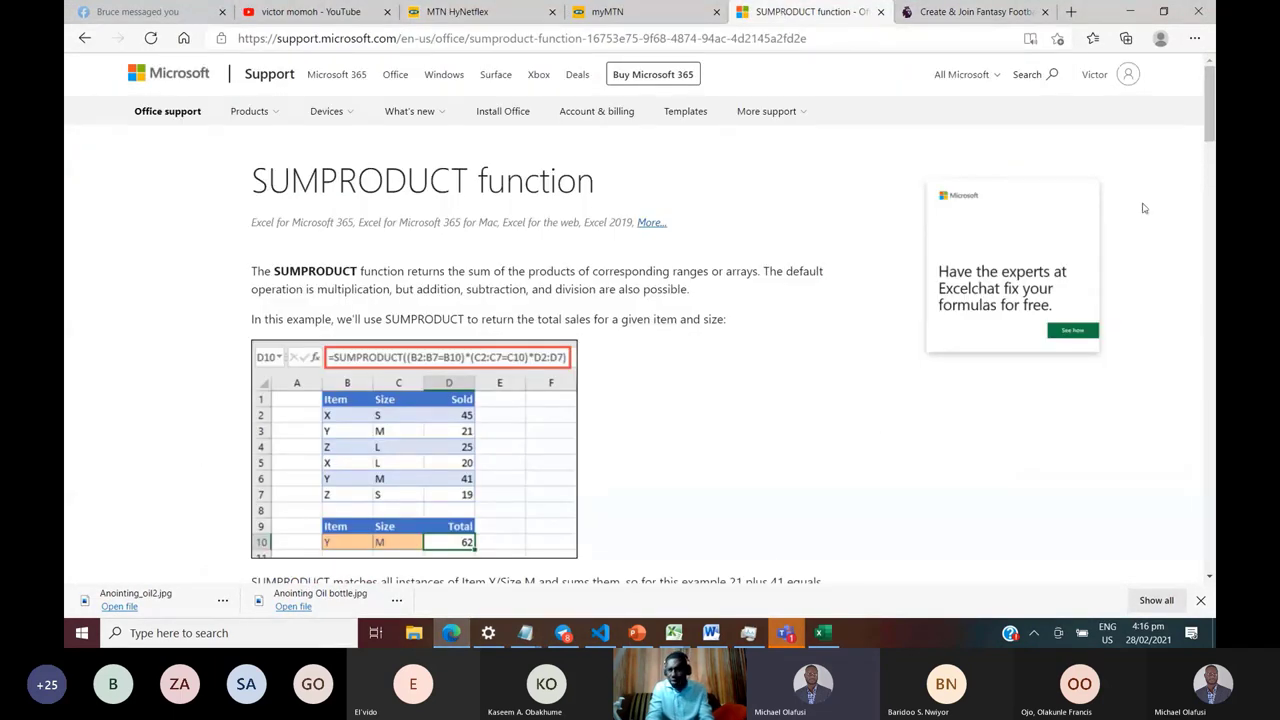
left_click_drag(1210, 124, 1211, 290)
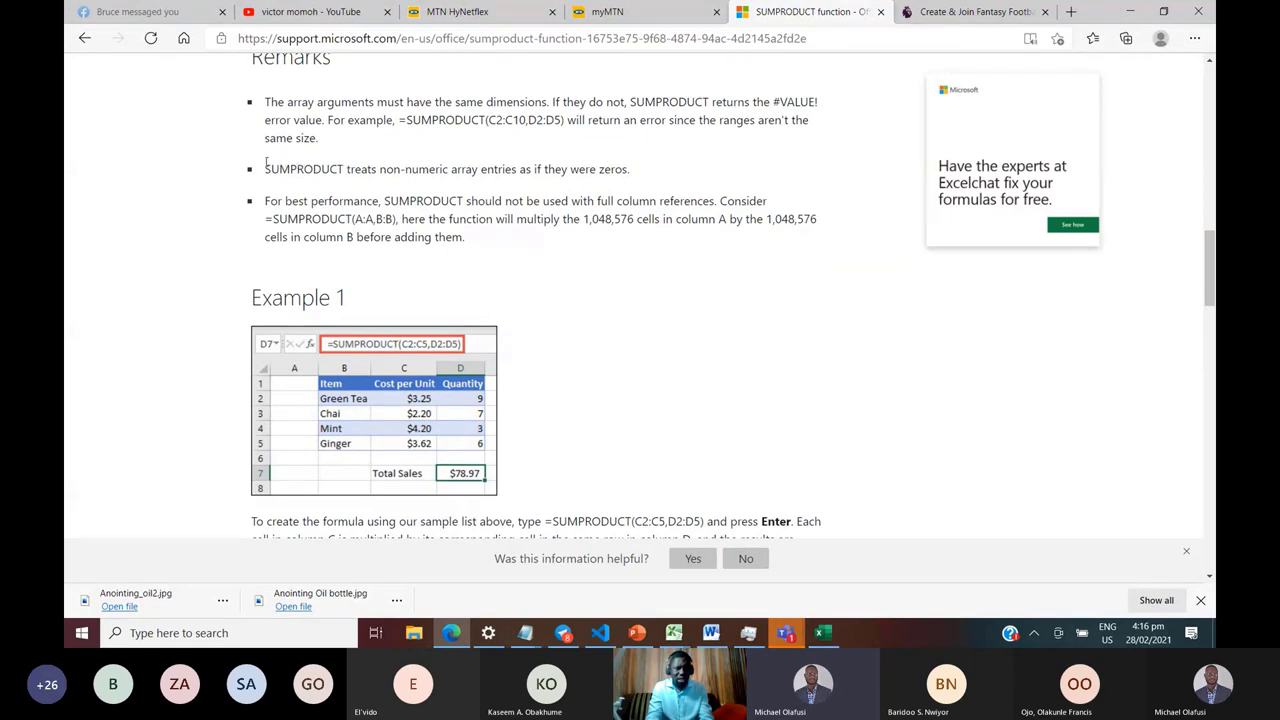
left_click_drag(267, 169, 634, 175)
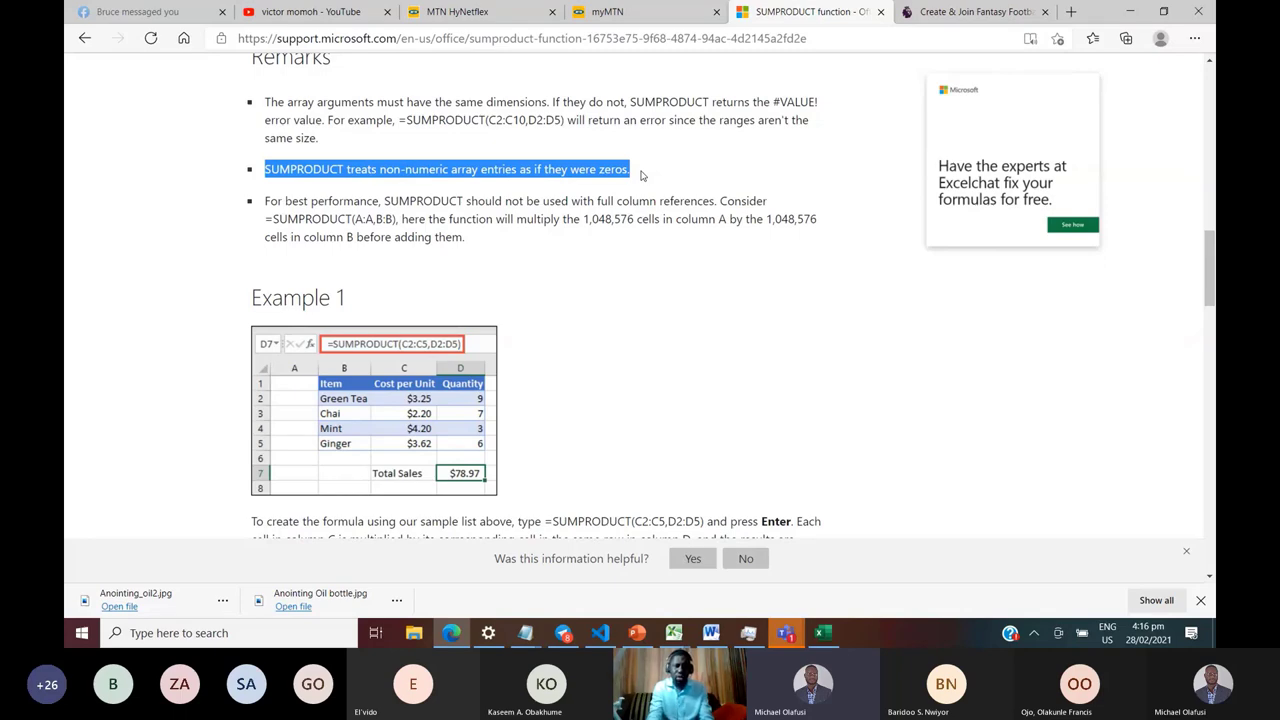
key("ctrl+plus")
key("ctrl+plus")
key("ctrl+plus")
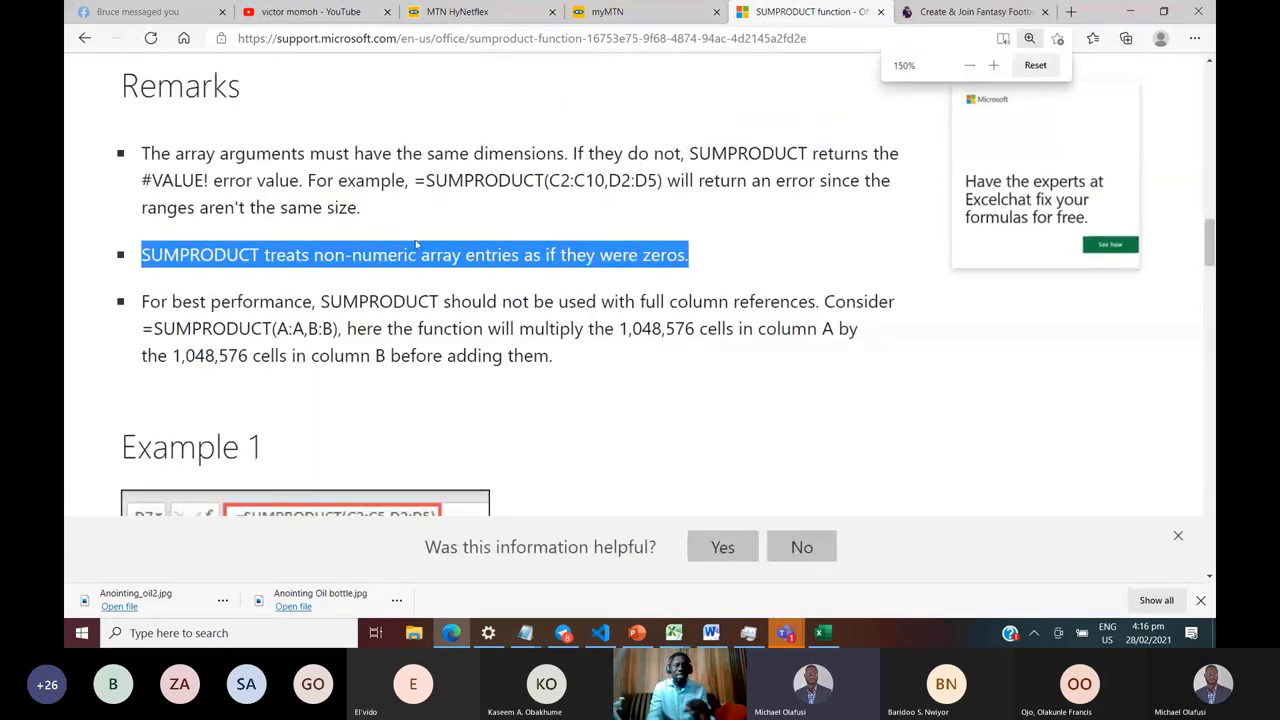
left_click(438, 257)
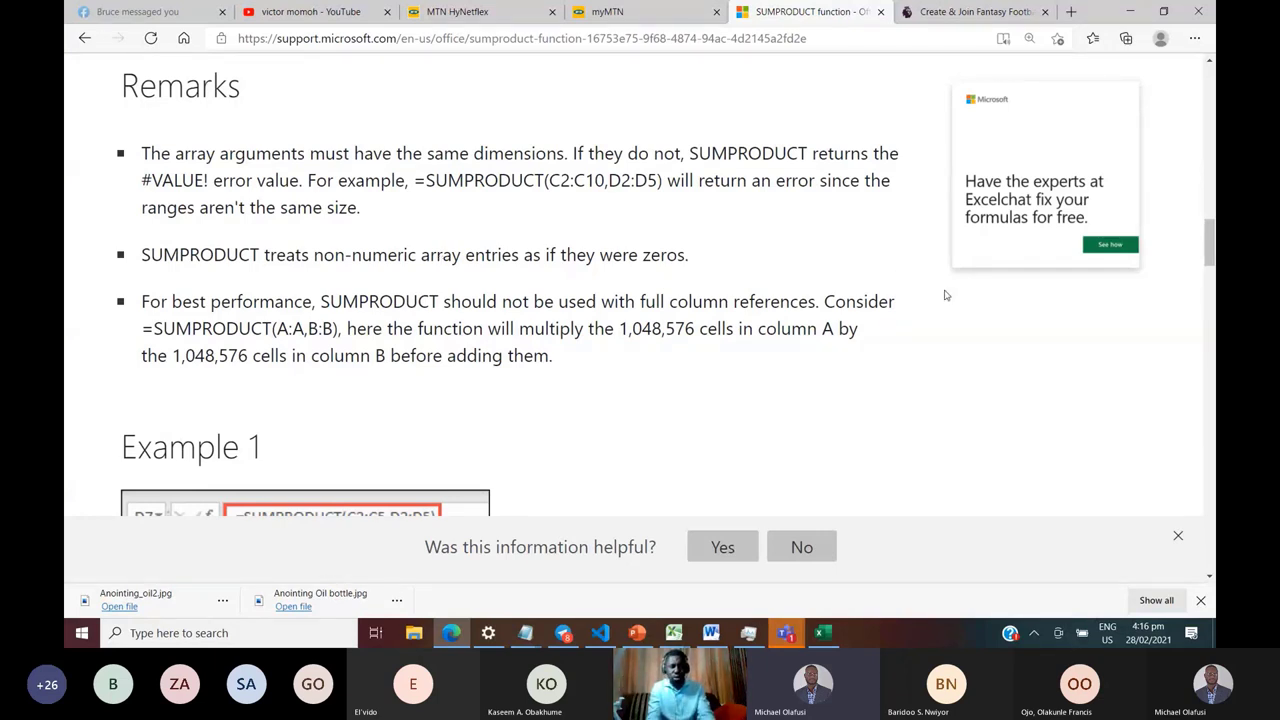
Back in Excel, enter TRUE in I10 and convert it to a number in J10 with =0+I10
key("alt+Tab")
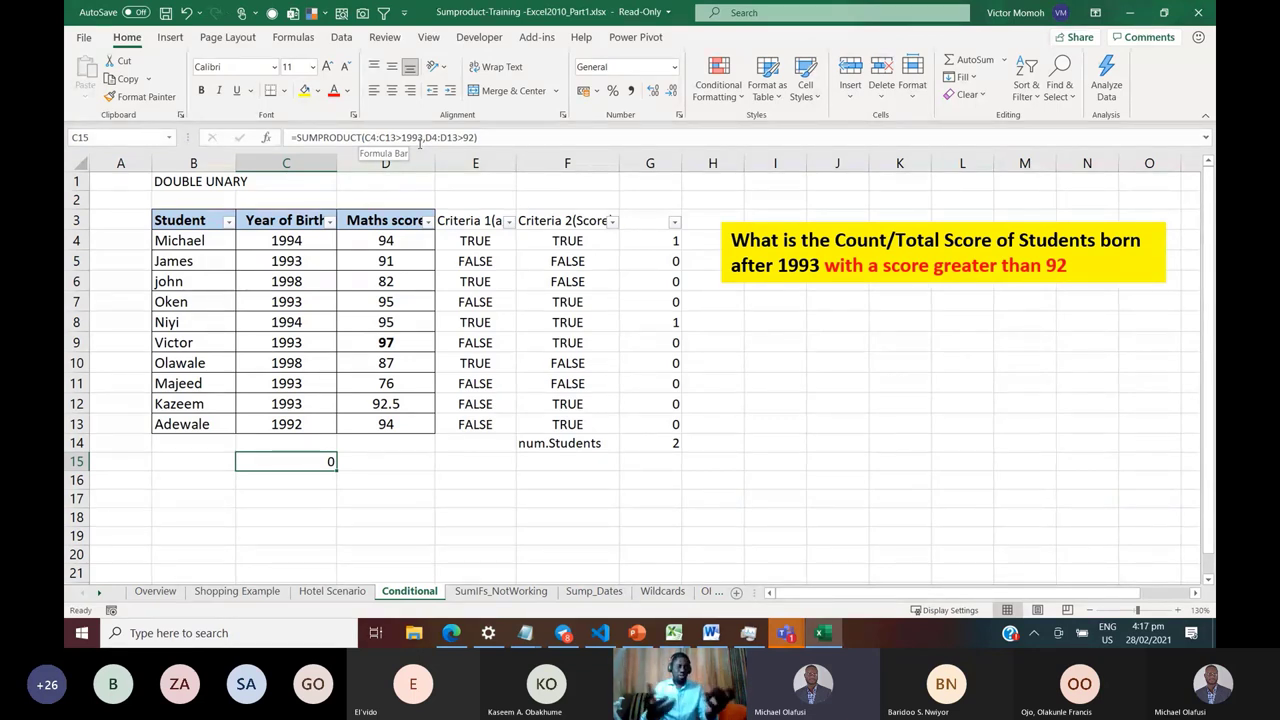
left_click(769, 358)
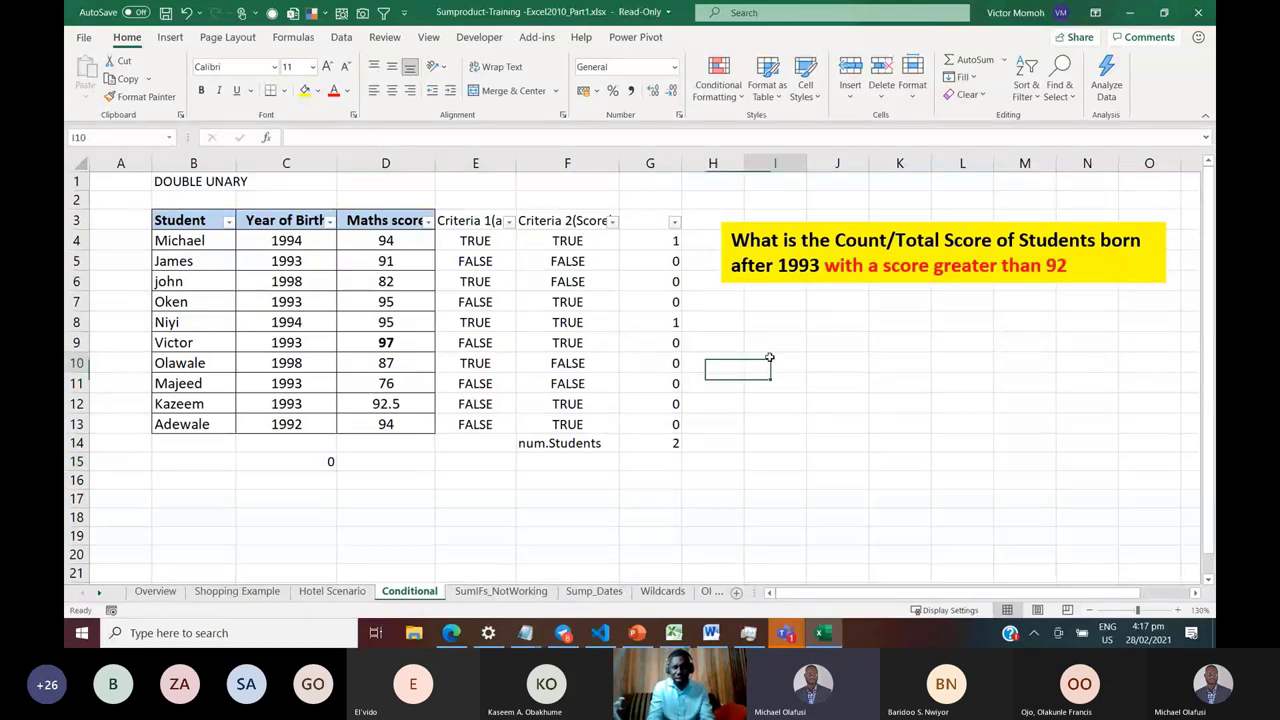
type("true")
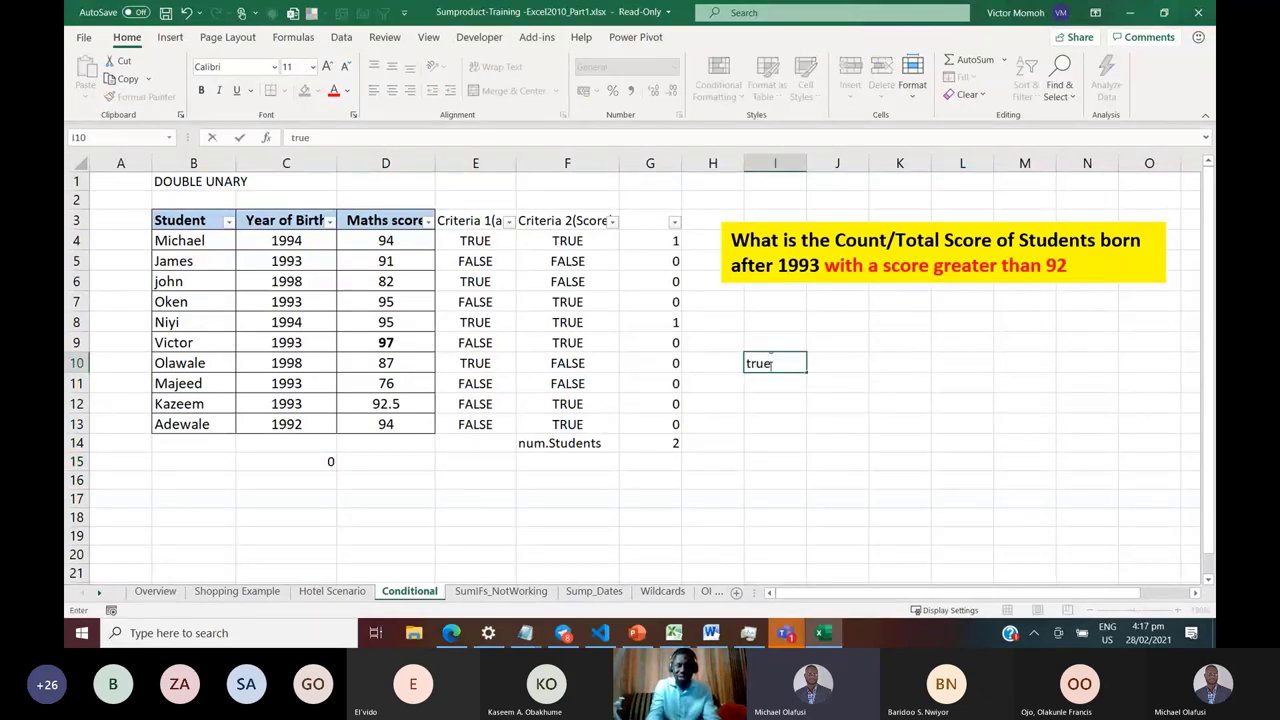
key("ctrl+Return")
key("Right")
type("=0+")
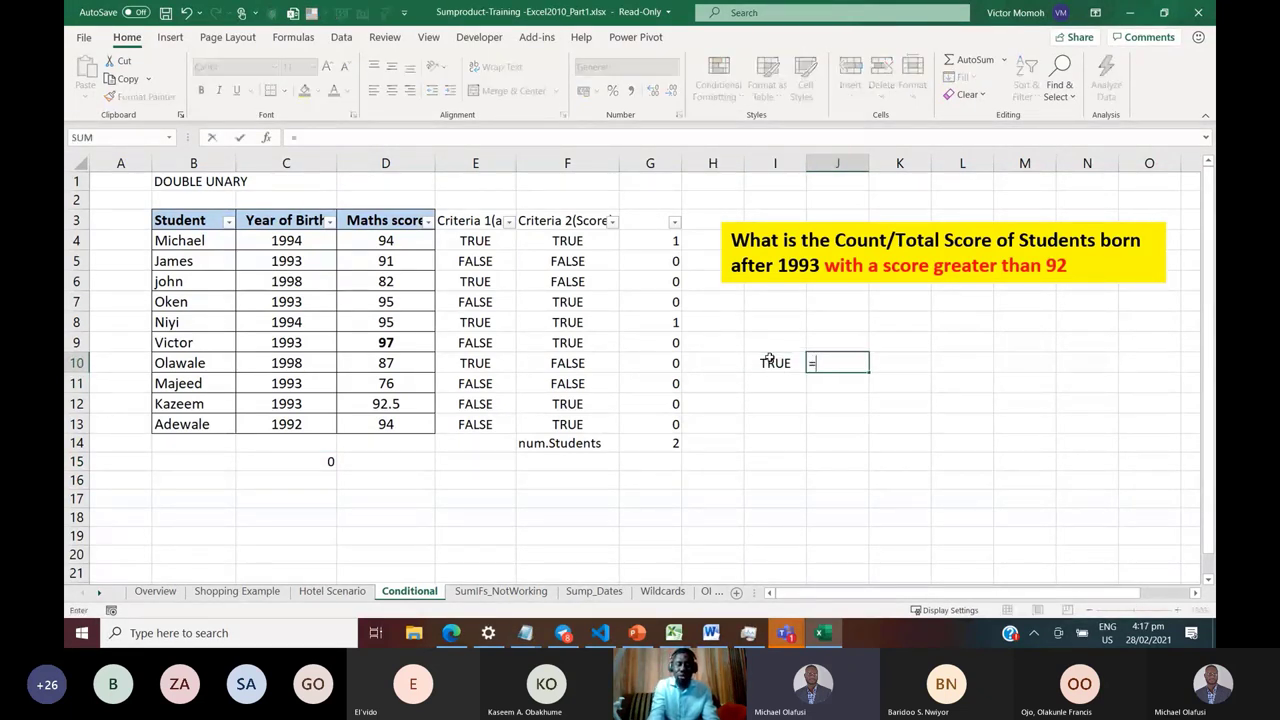
left_click(769, 358)
key("Return")
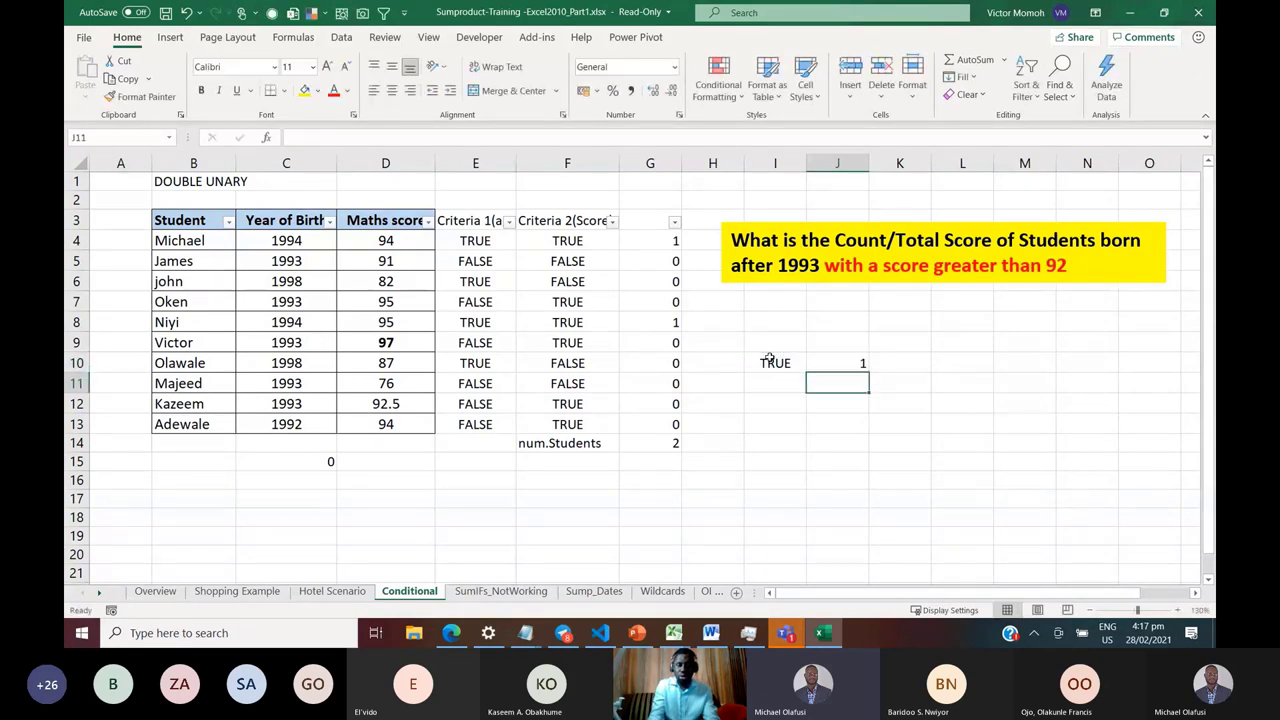
Replace J10's formula with =1*I10 to convert the TRUE value by multiplication
key("Up")
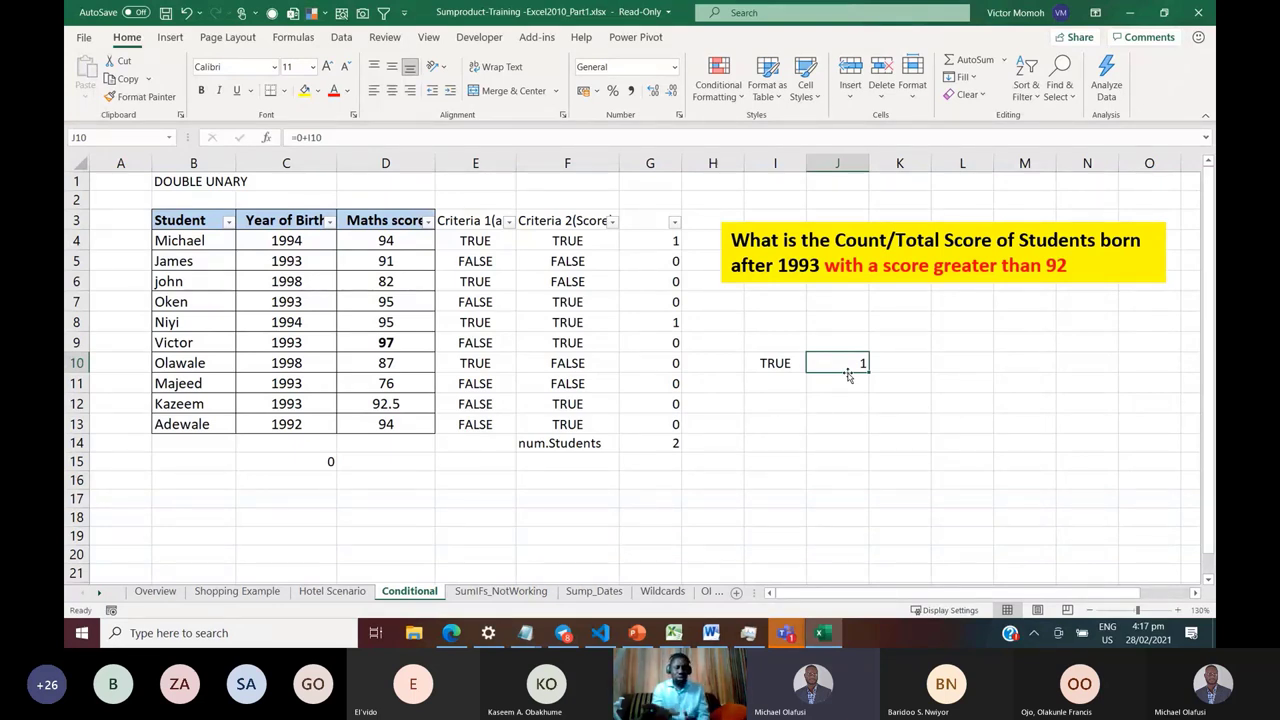
type("=1*")
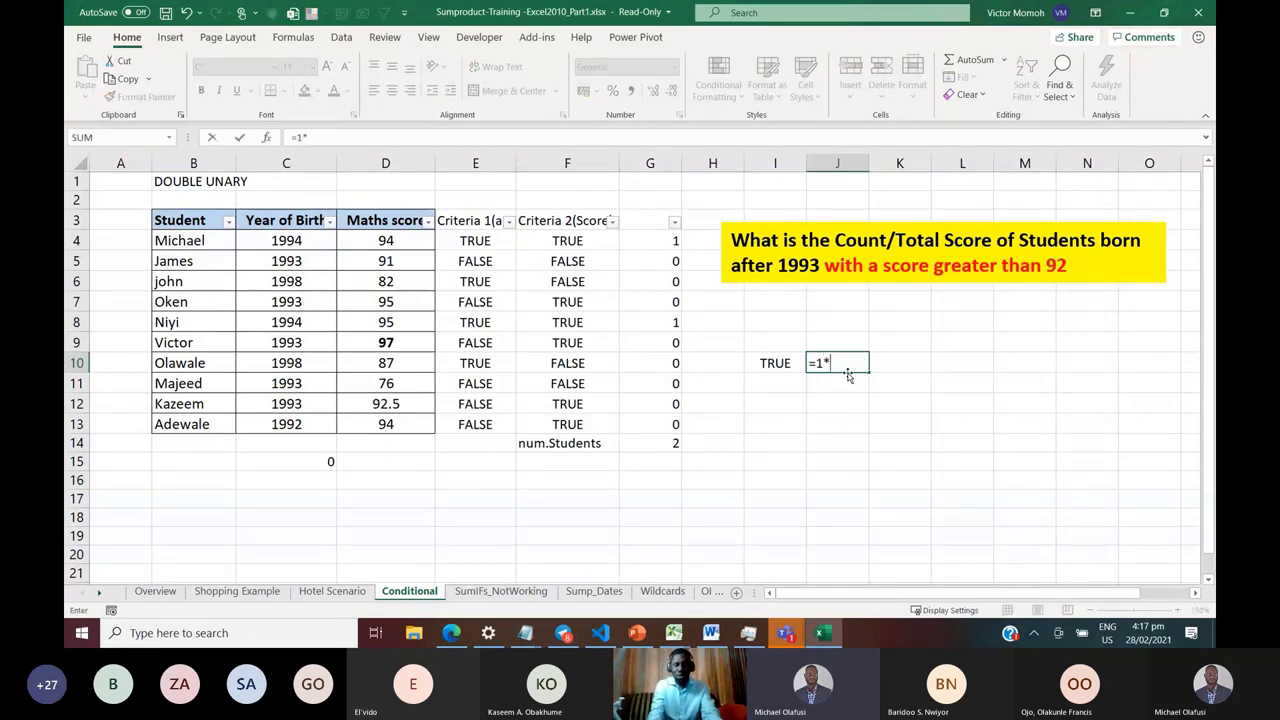
key("Left")
key("Return")
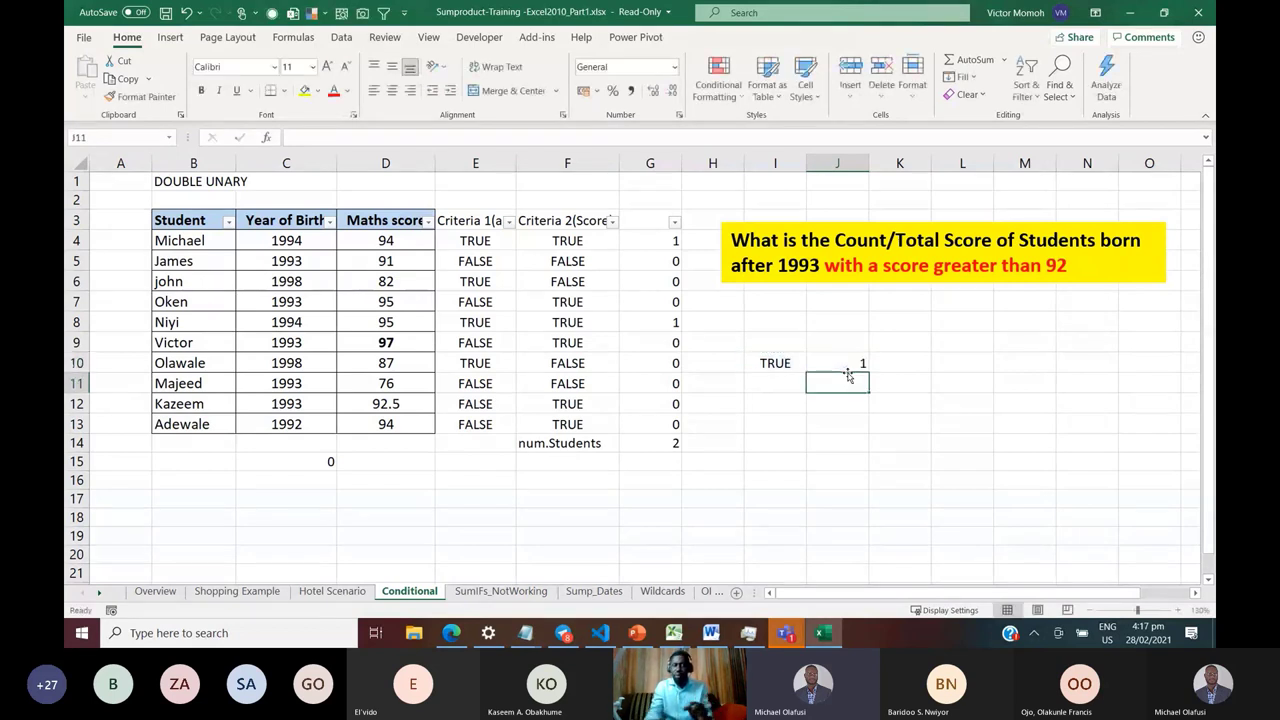
key("Up")
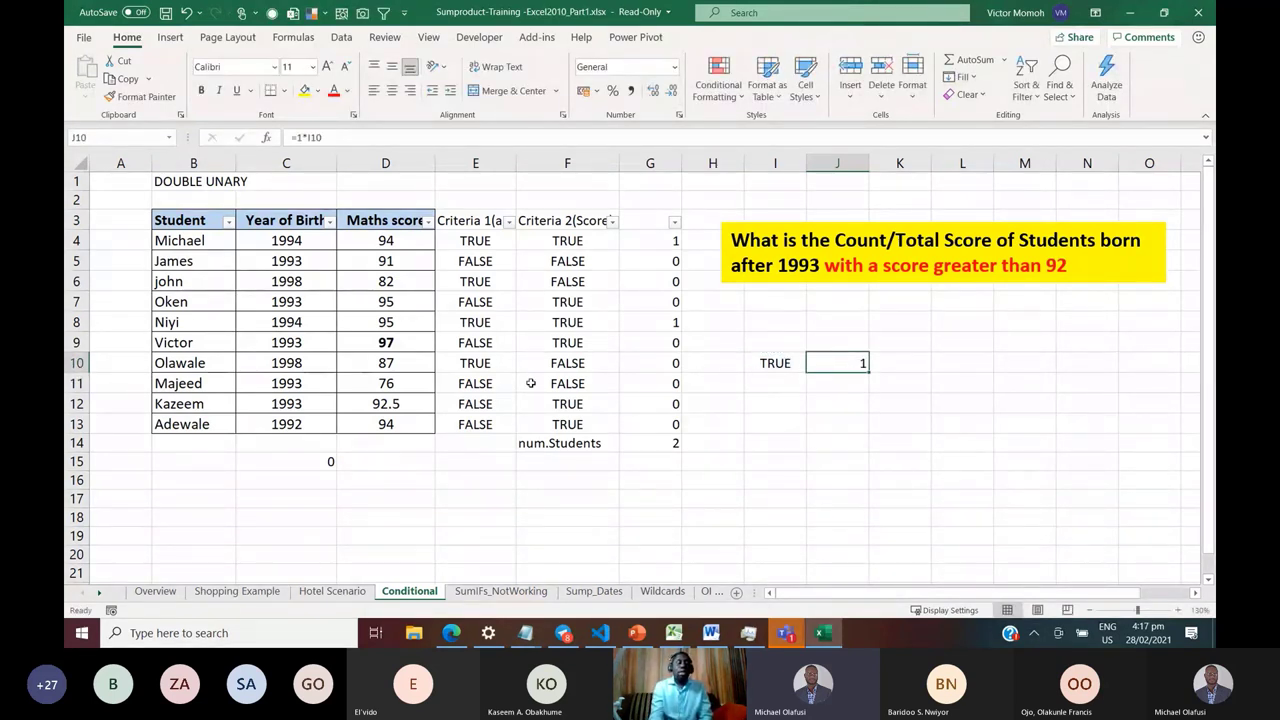
Switch to PowerPoint, review slide 5 on coercing Booleans to numbers, and return to the Excel workbook with C15 selected
left_click(291, 460)
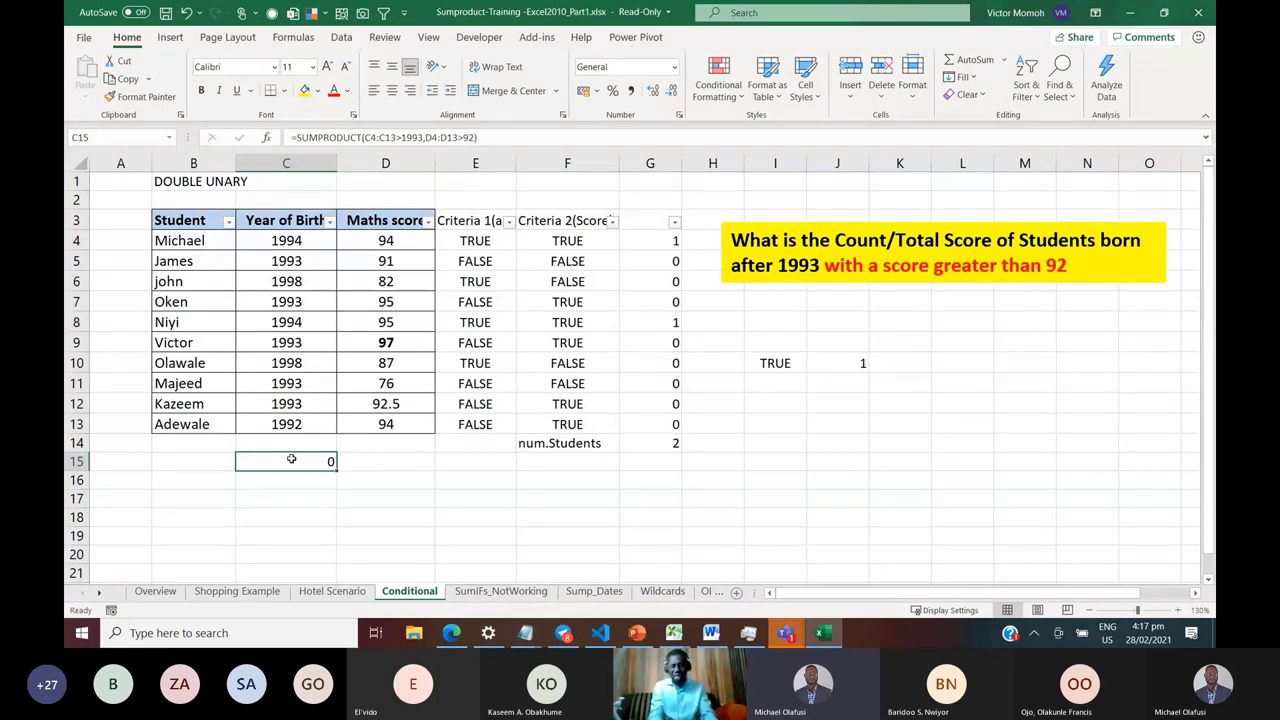
left_click(637, 633)
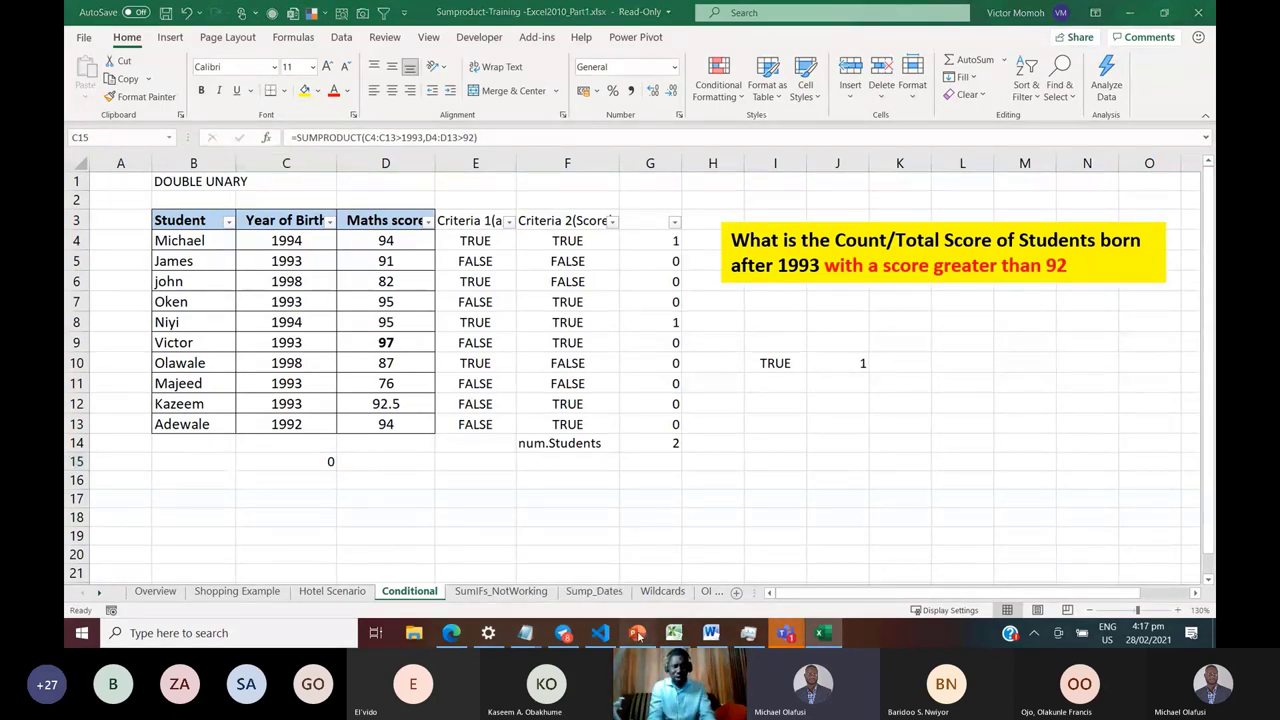
left_click(148, 345)
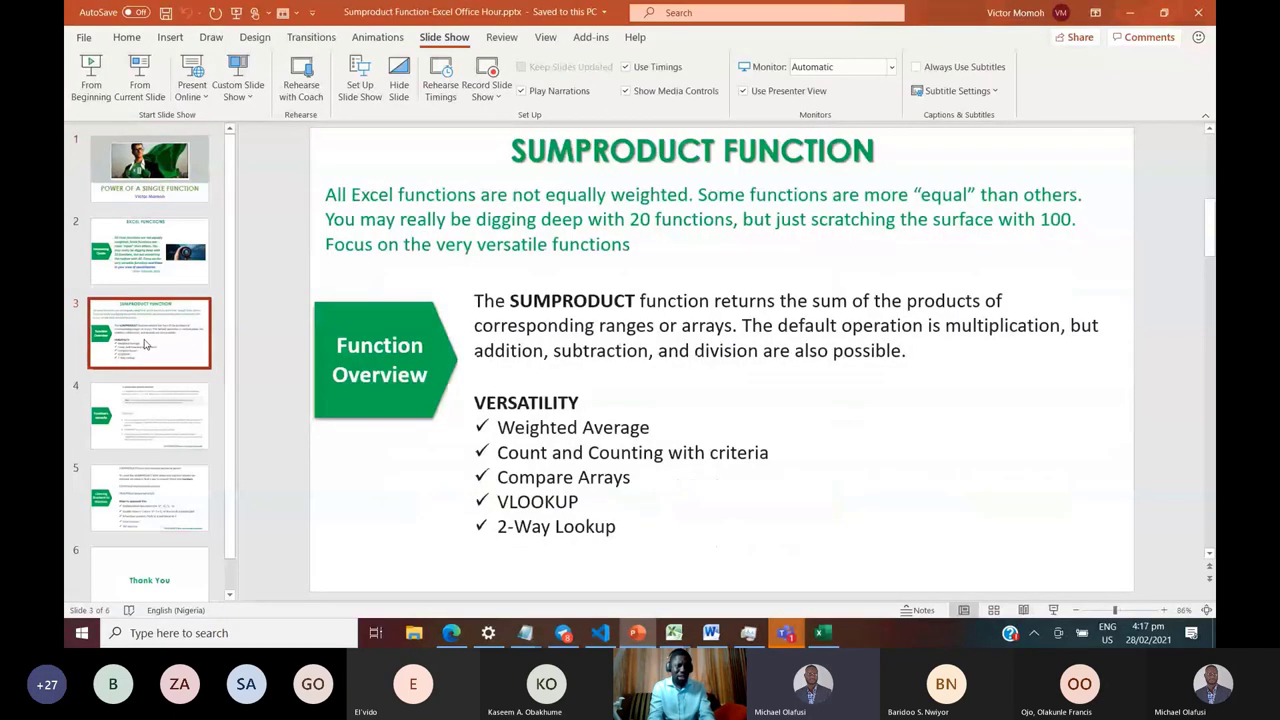
left_click(154, 416)
left_click(168, 503)
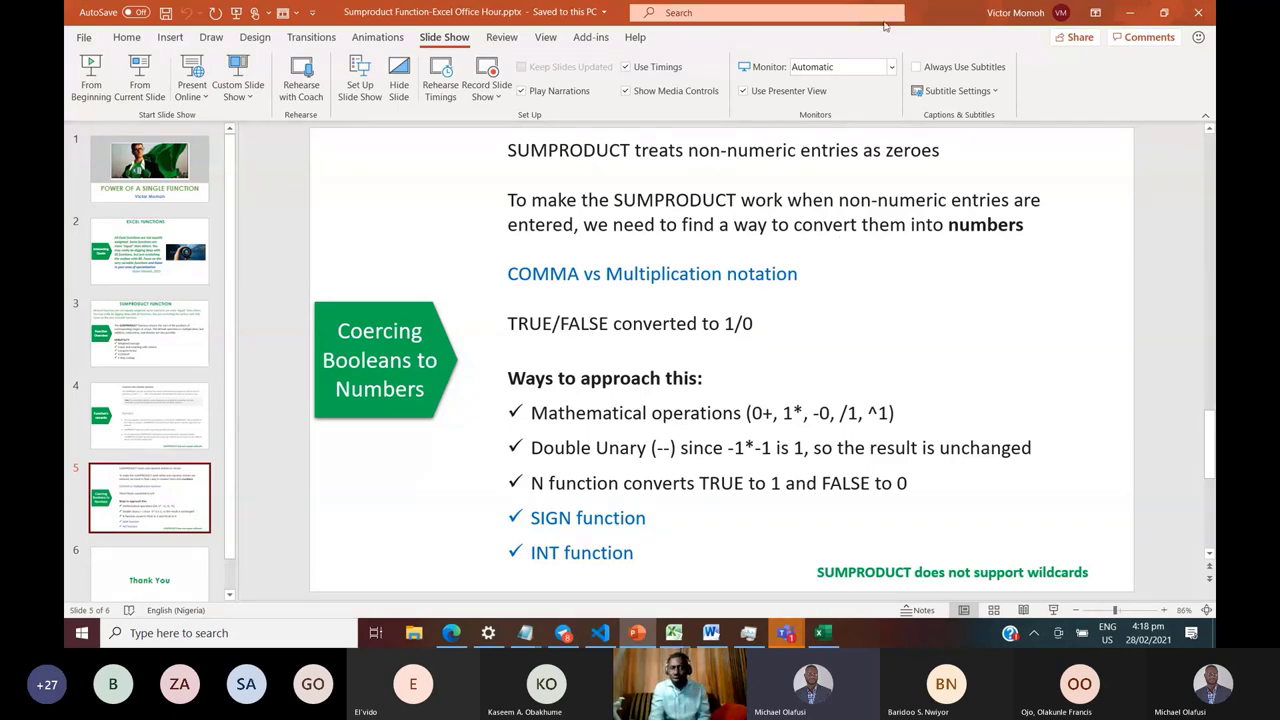
left_click(1127, 13)
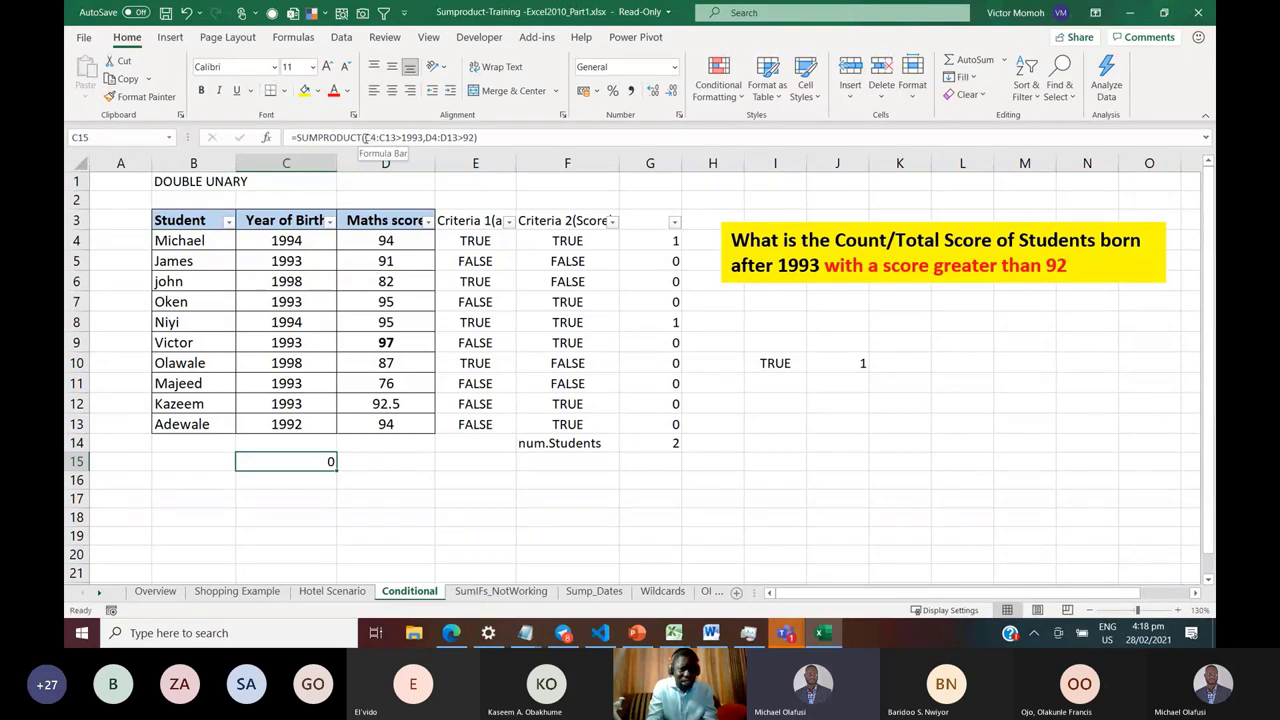
In C15's SUMPRODUCT formula, change the birth-year criterion to 0+(C4:C13>1993)
left_click_drag(366, 137, 423, 140)
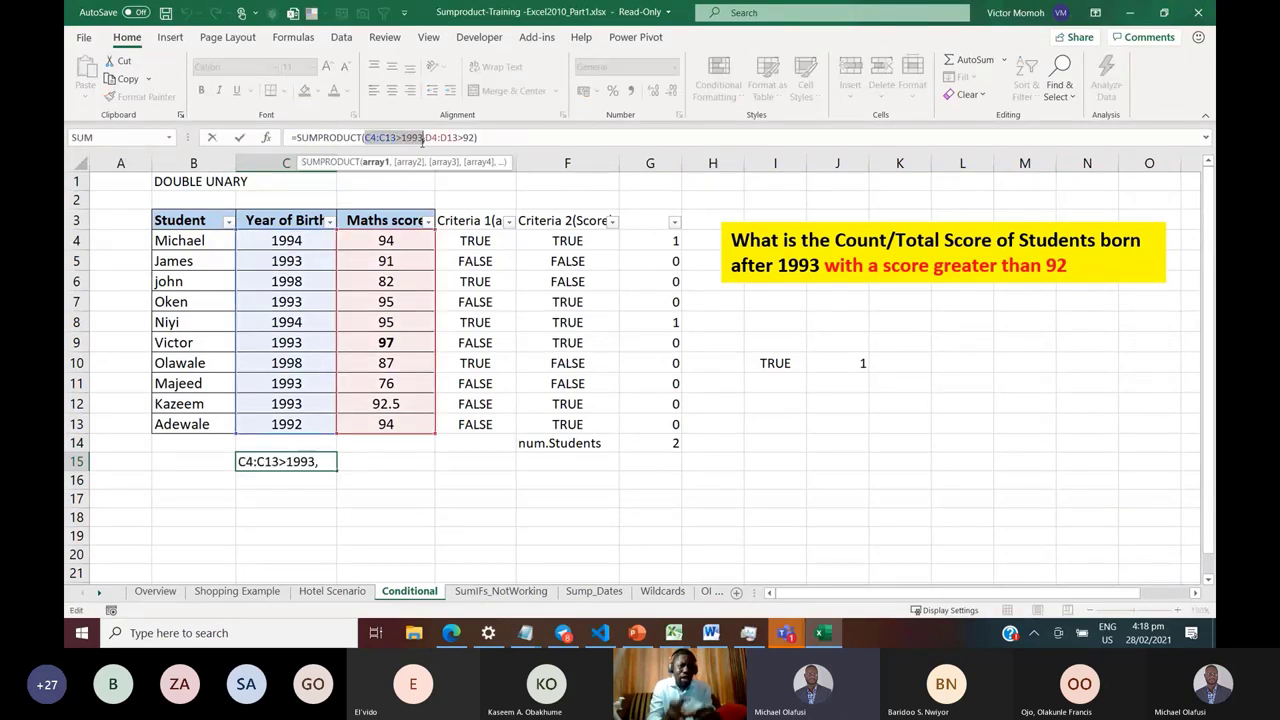
left_click(364, 137)
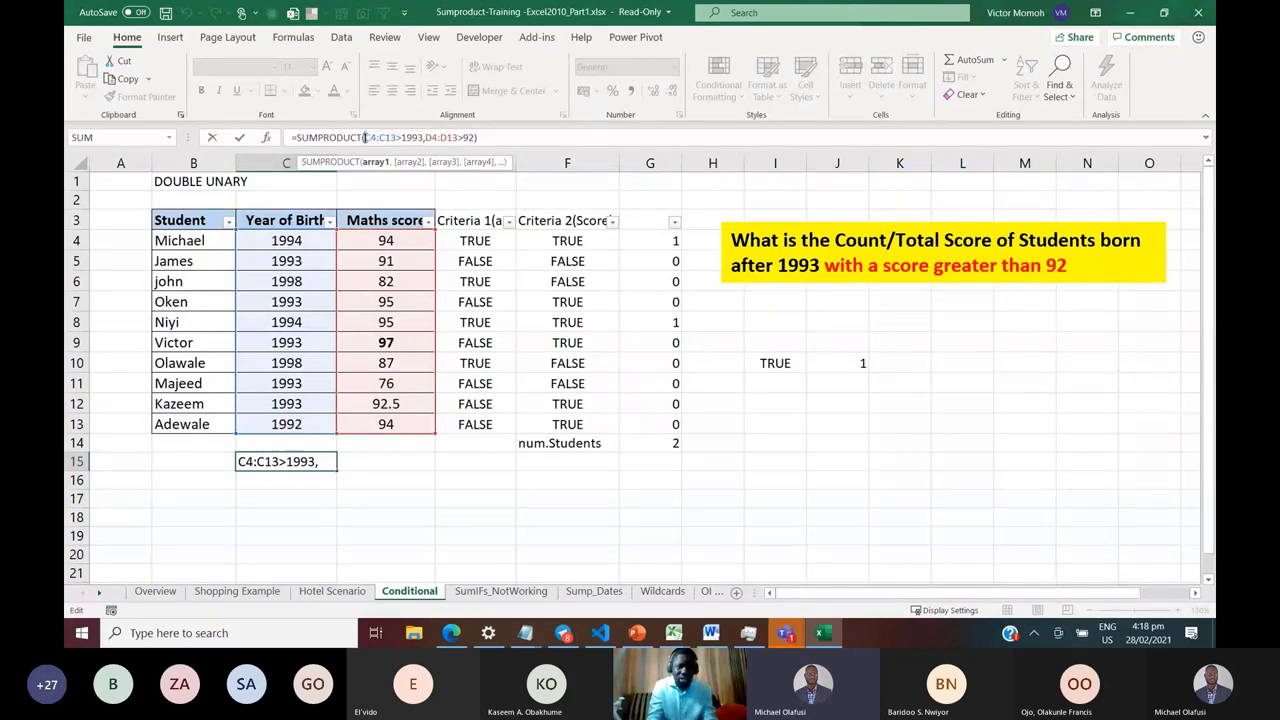
type("0+")
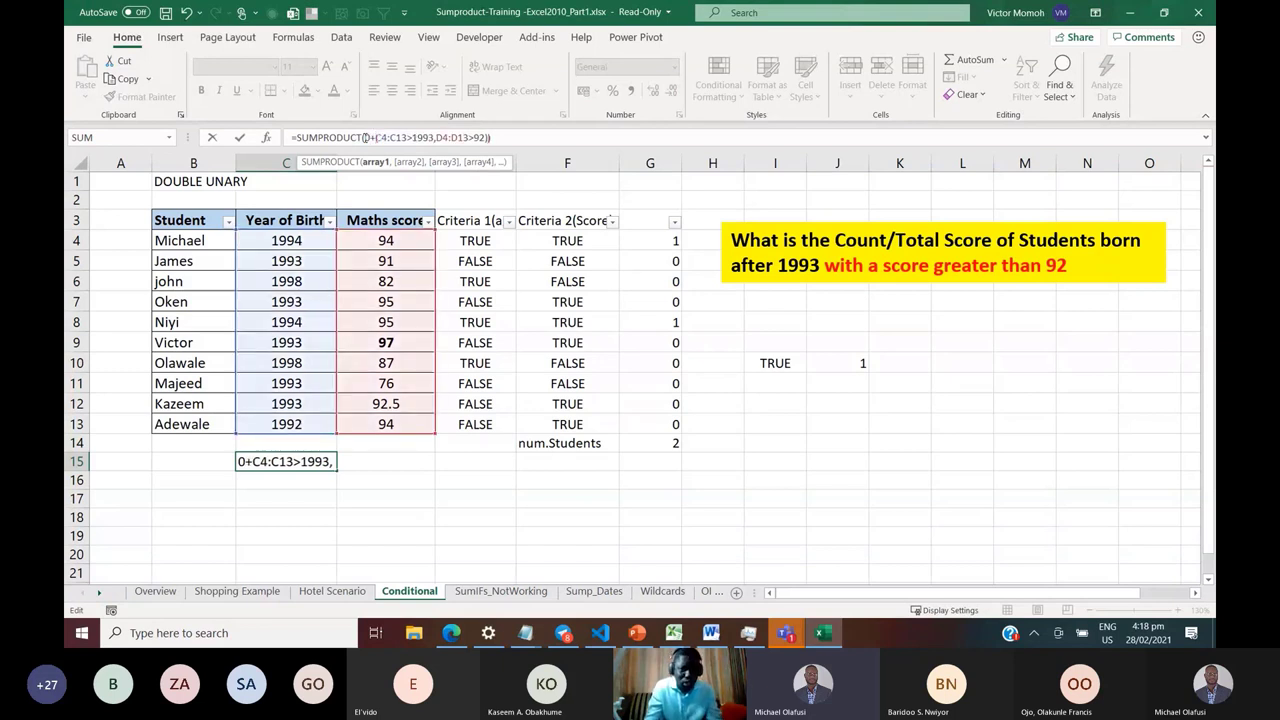
type("(")
left_click(436, 137)
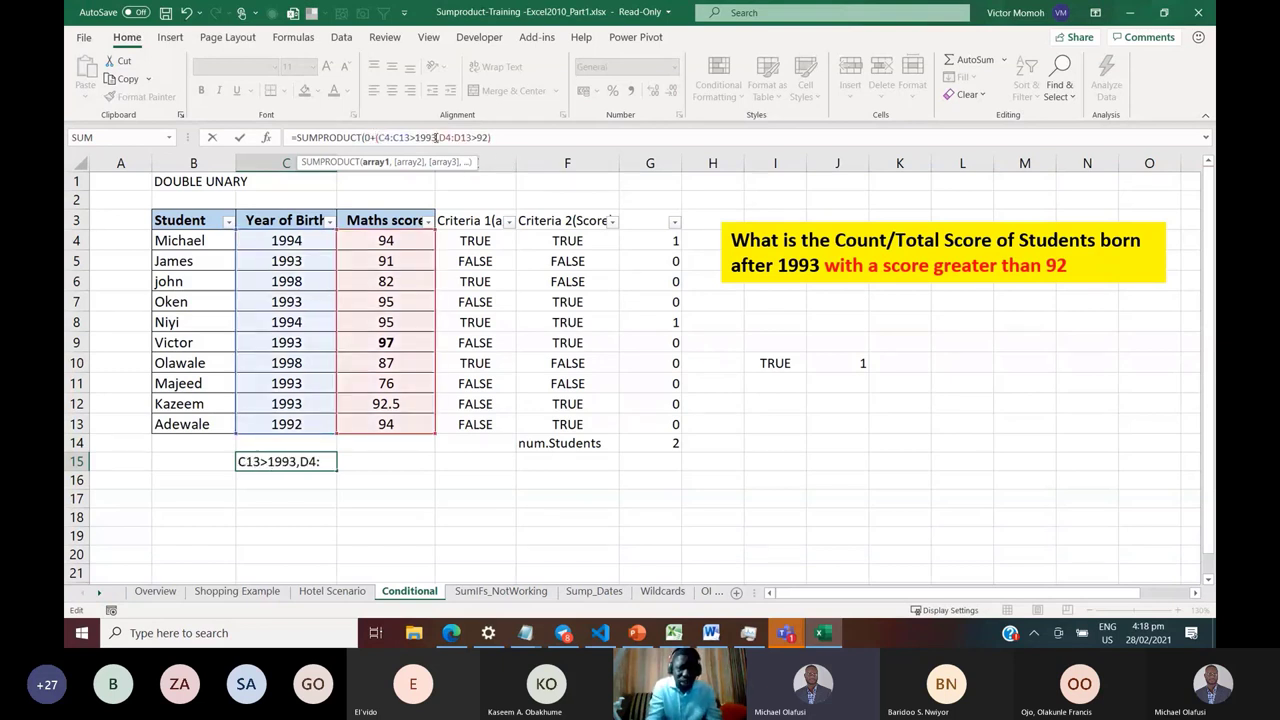
type(")")
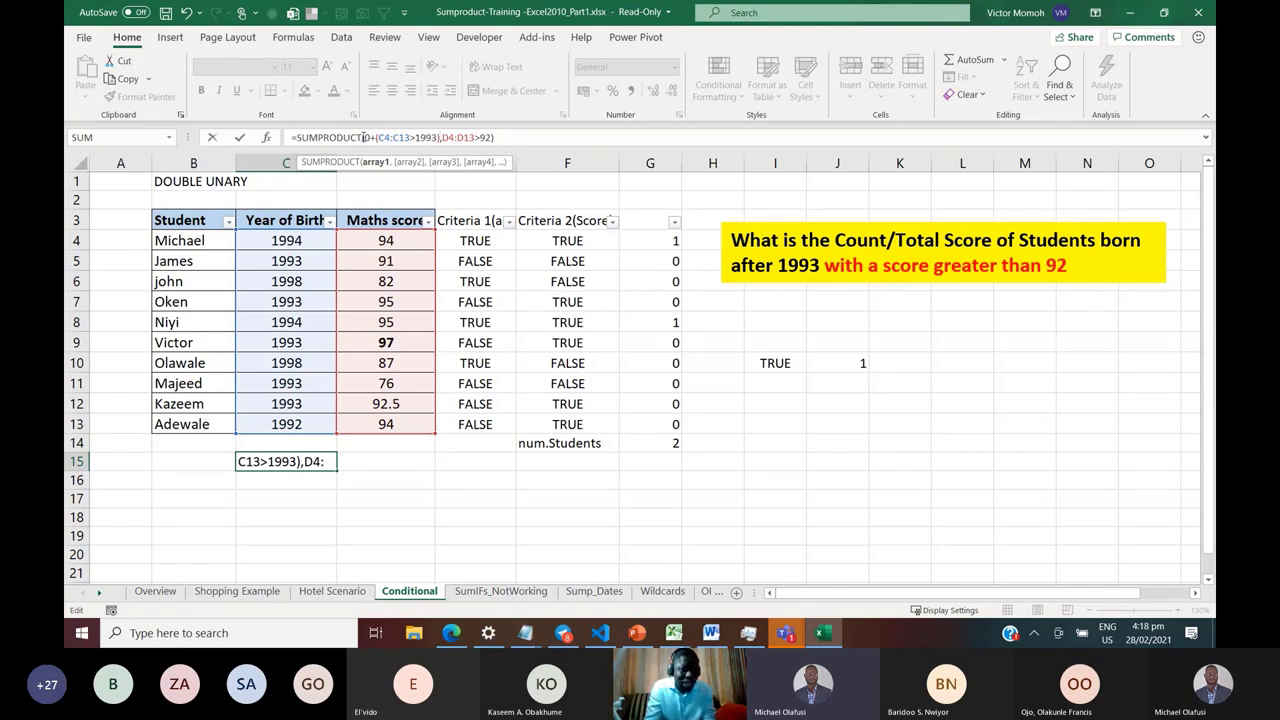
Evaluate the 0+(C4:C13>1993) argument within C15's formula to inspect its array, and restore the expression
left_click_drag(365, 137, 438, 146)
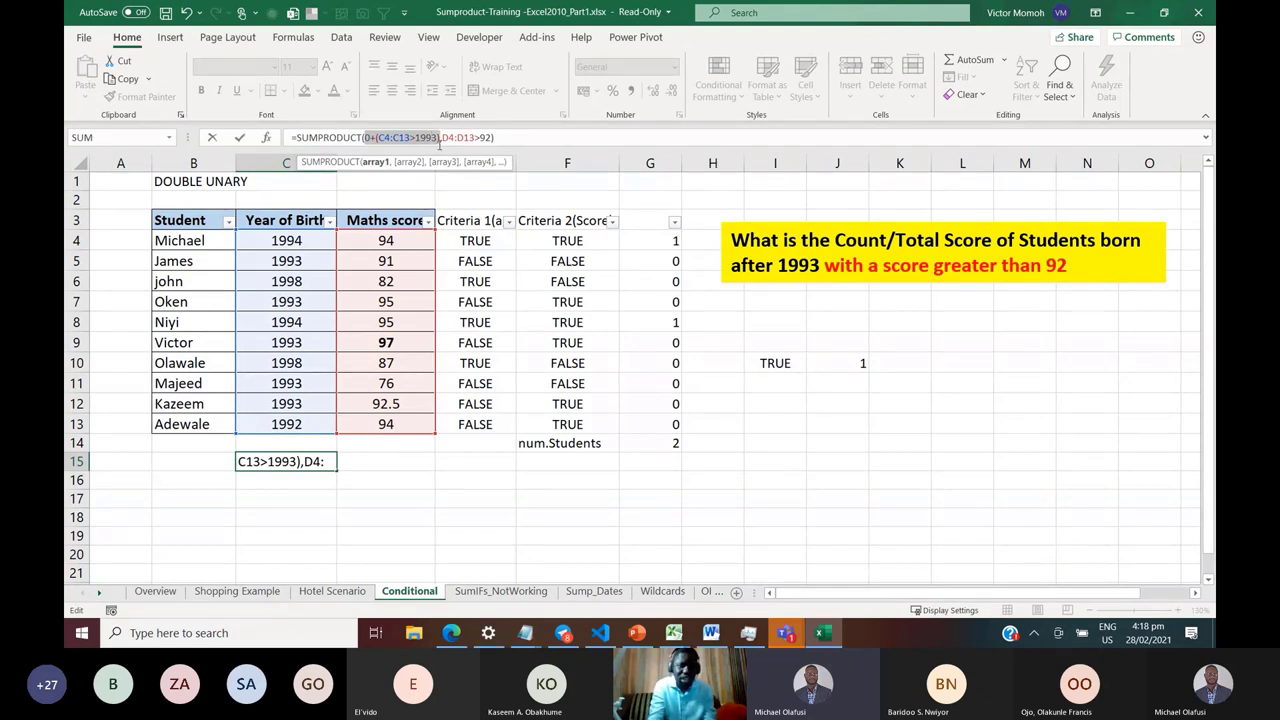
key("F9")
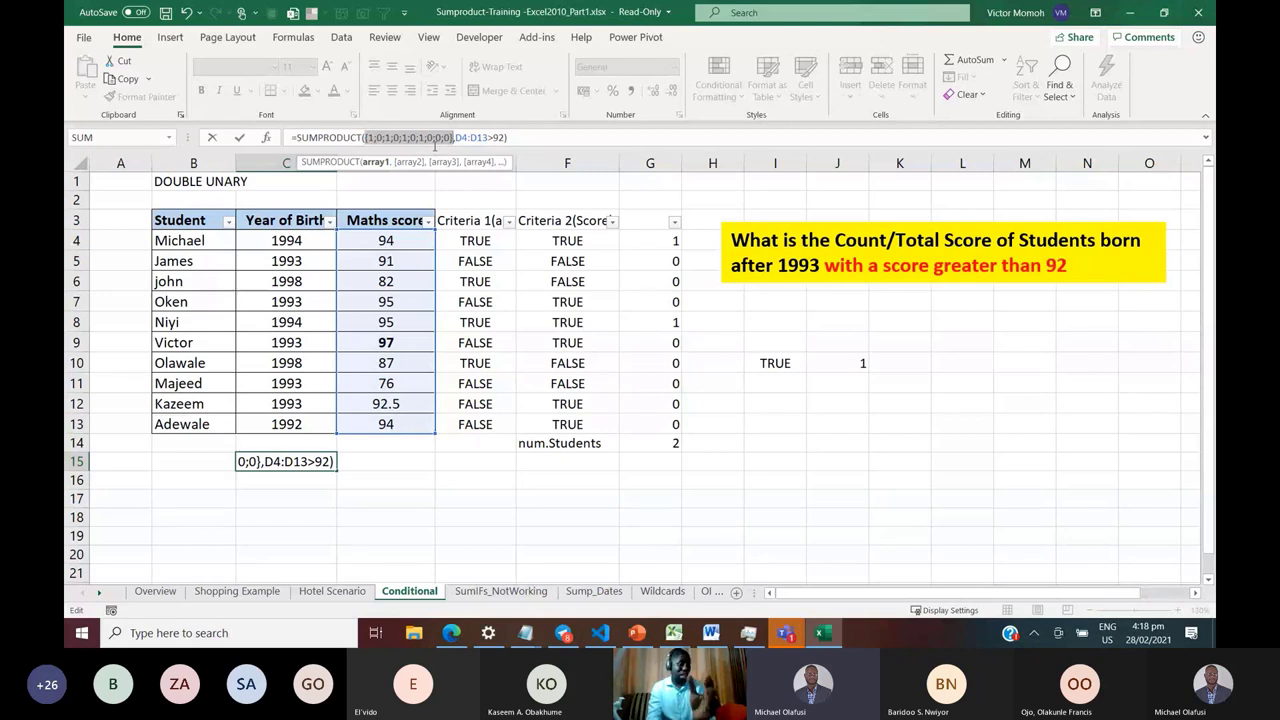
key("ctrl+z")
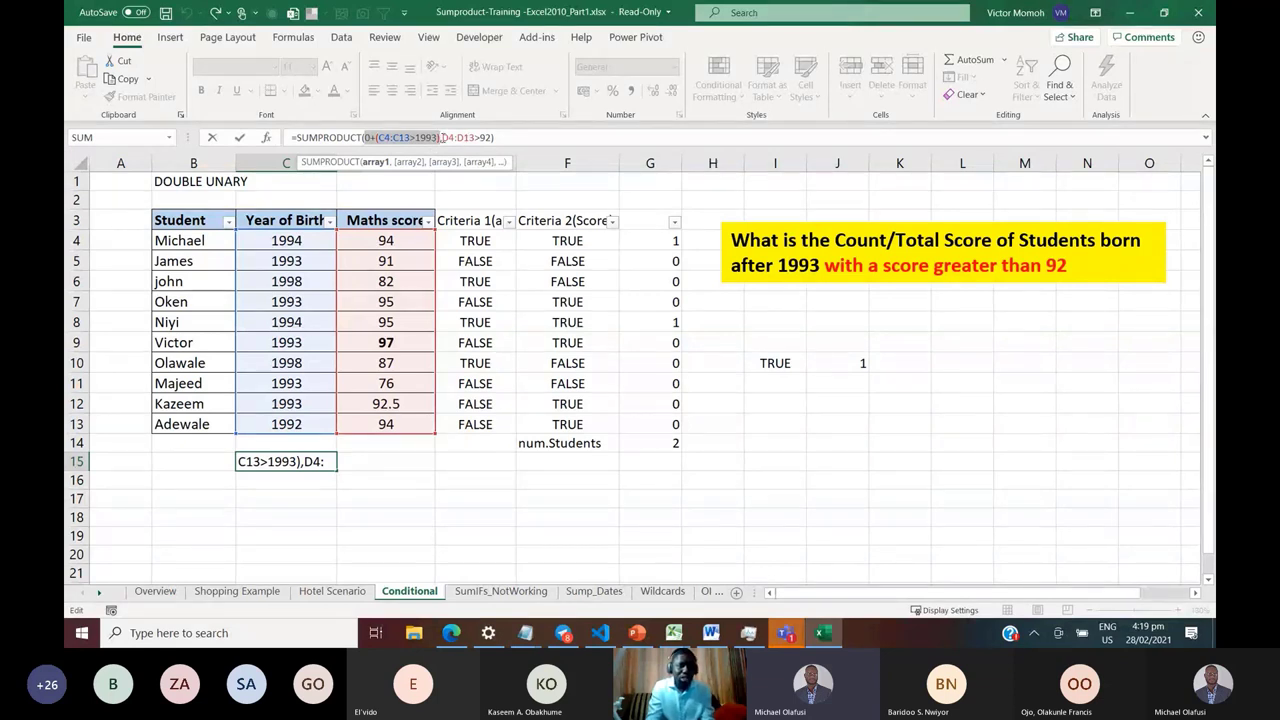
Change the score criterion in C15 to 0+(D4:D13>92) and commit the completed SUMPRODUCT formula
left_click(441, 137)
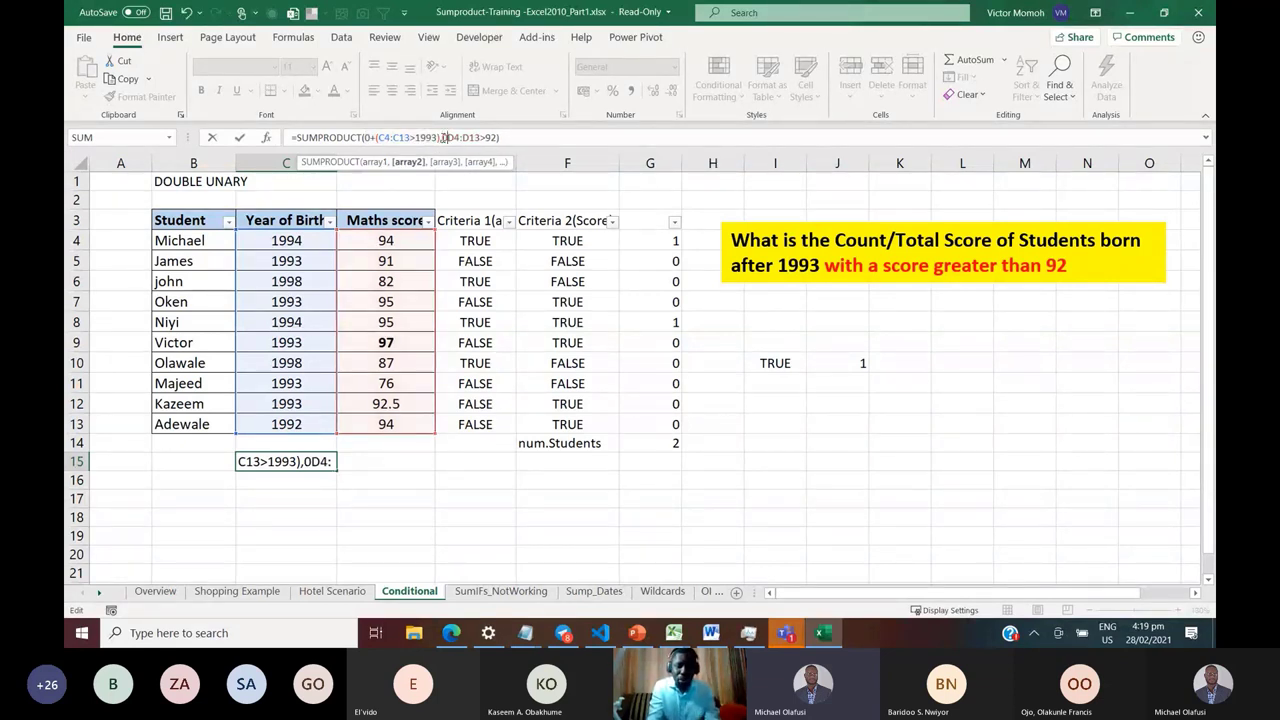
type("0+(")
key("End")
type(")")
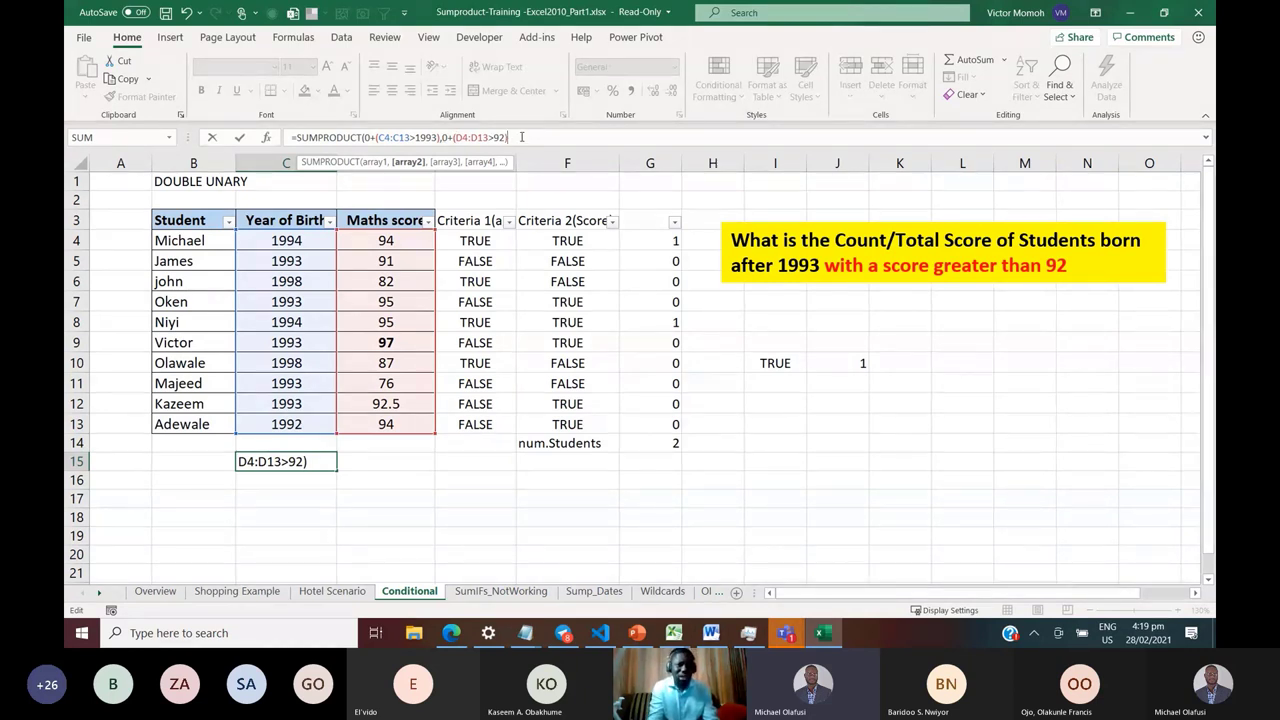
type(")")
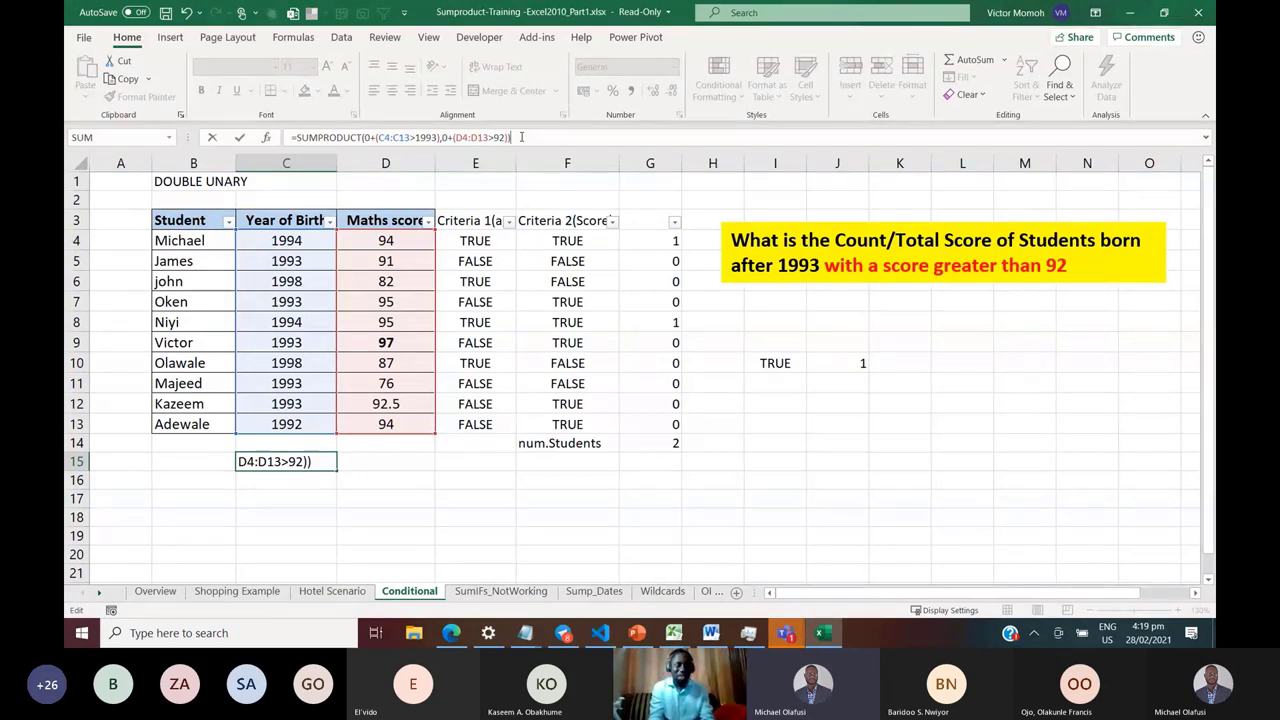
key("ctrl+Return")
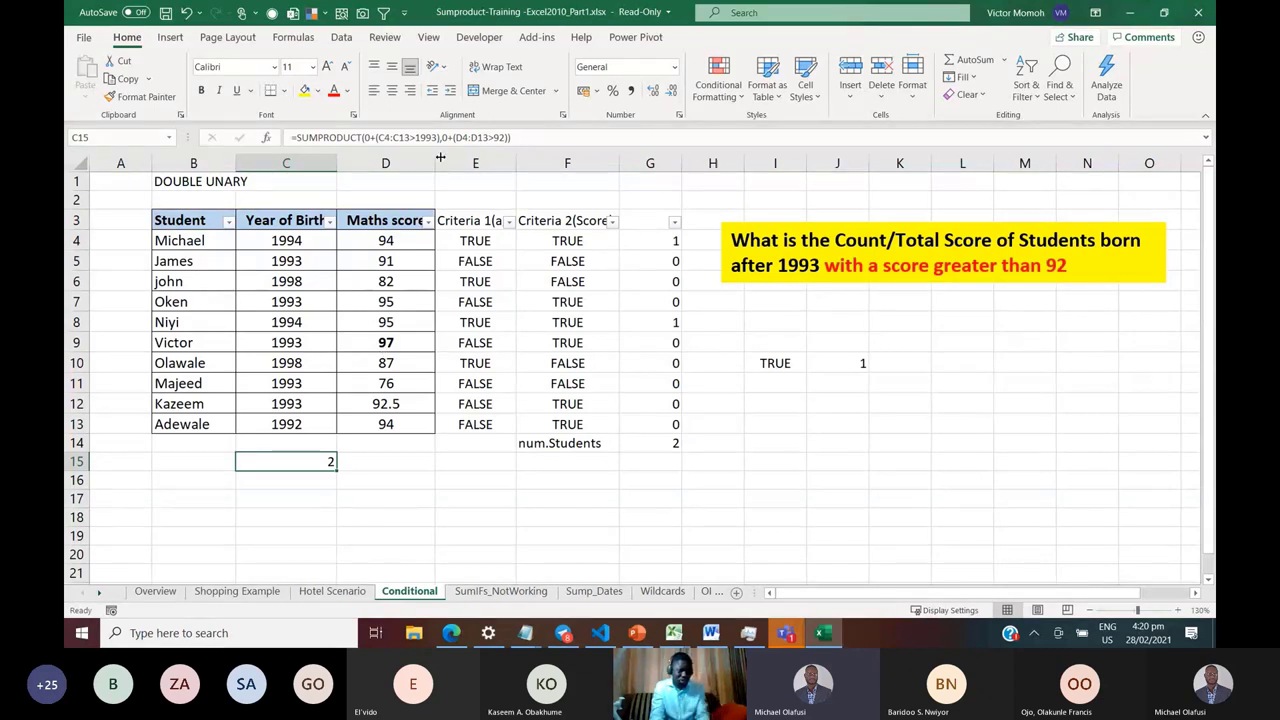
Add D4:D13 as the third SUMPRODUCT array in C15 to total the qualifying students' maths scores
double_click(295, 463)
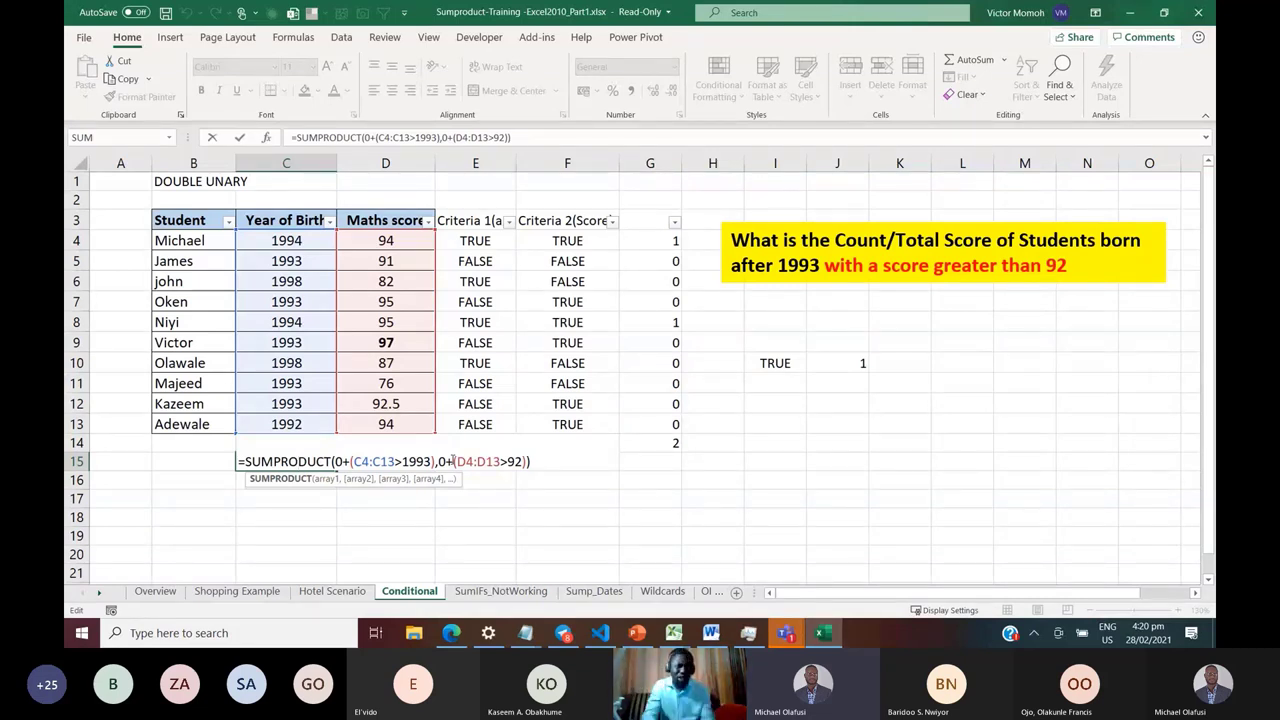
left_click(509, 139)
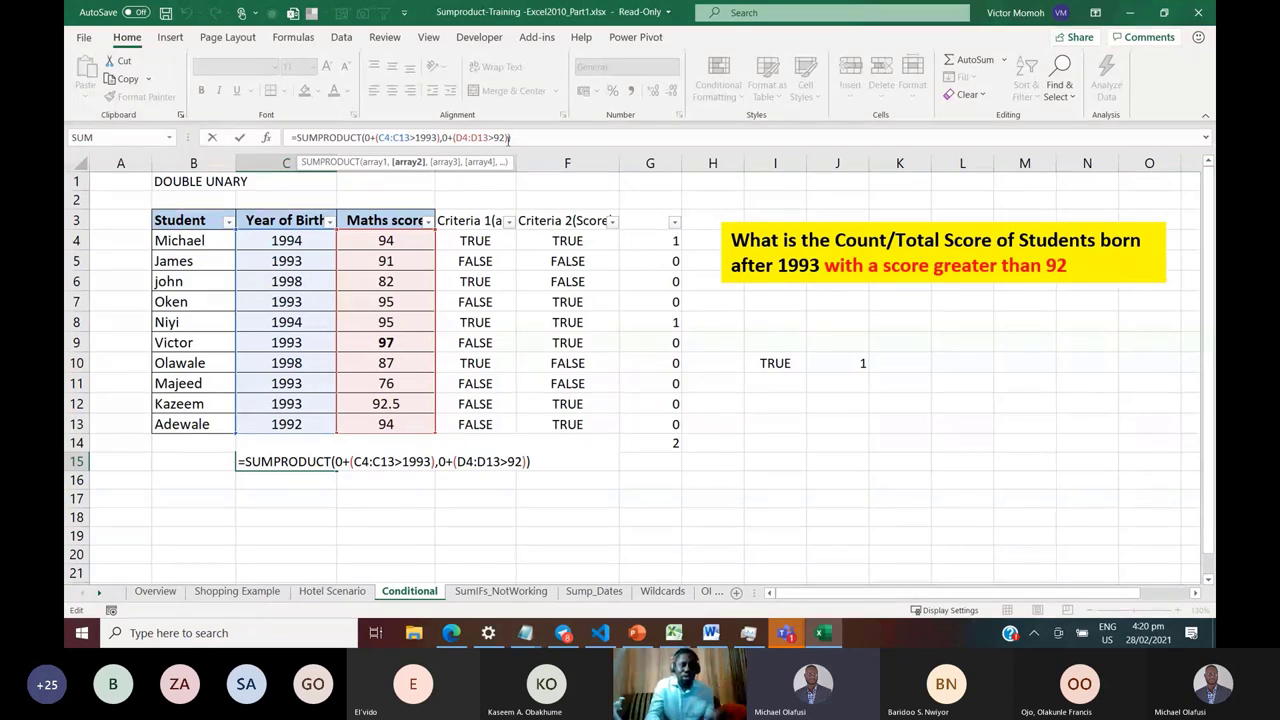
type(",")
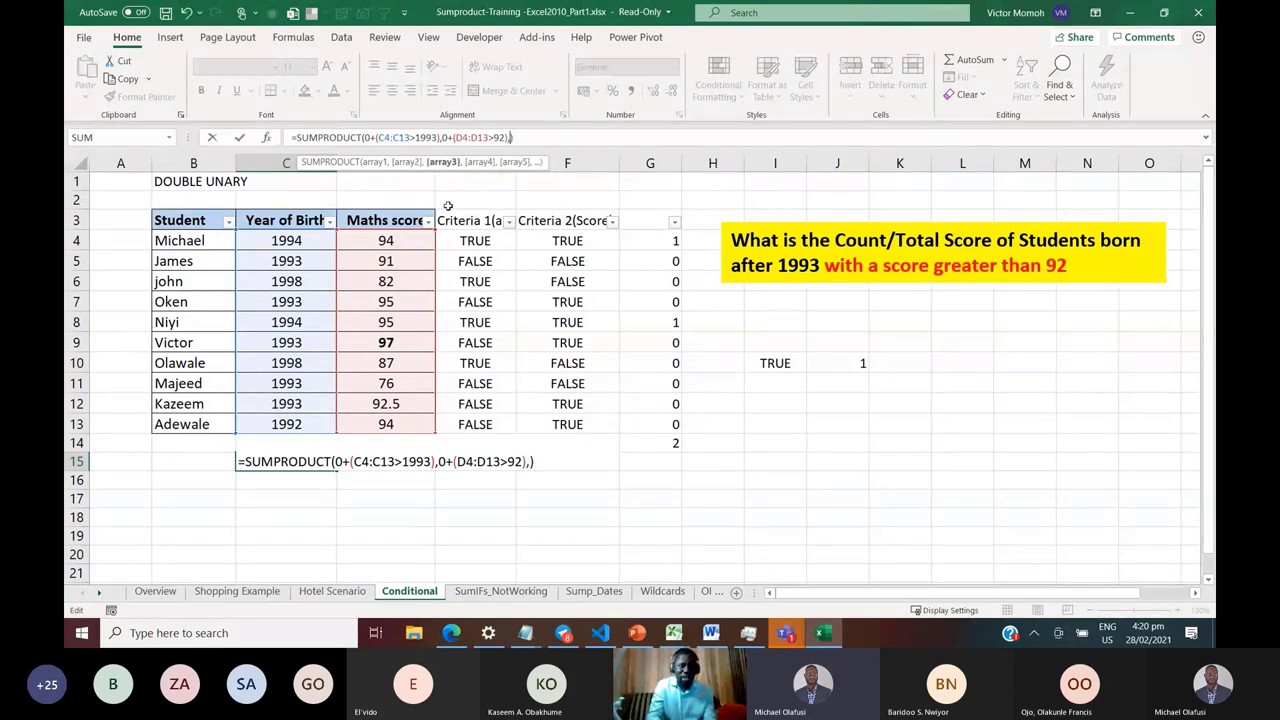
left_click(393, 241)
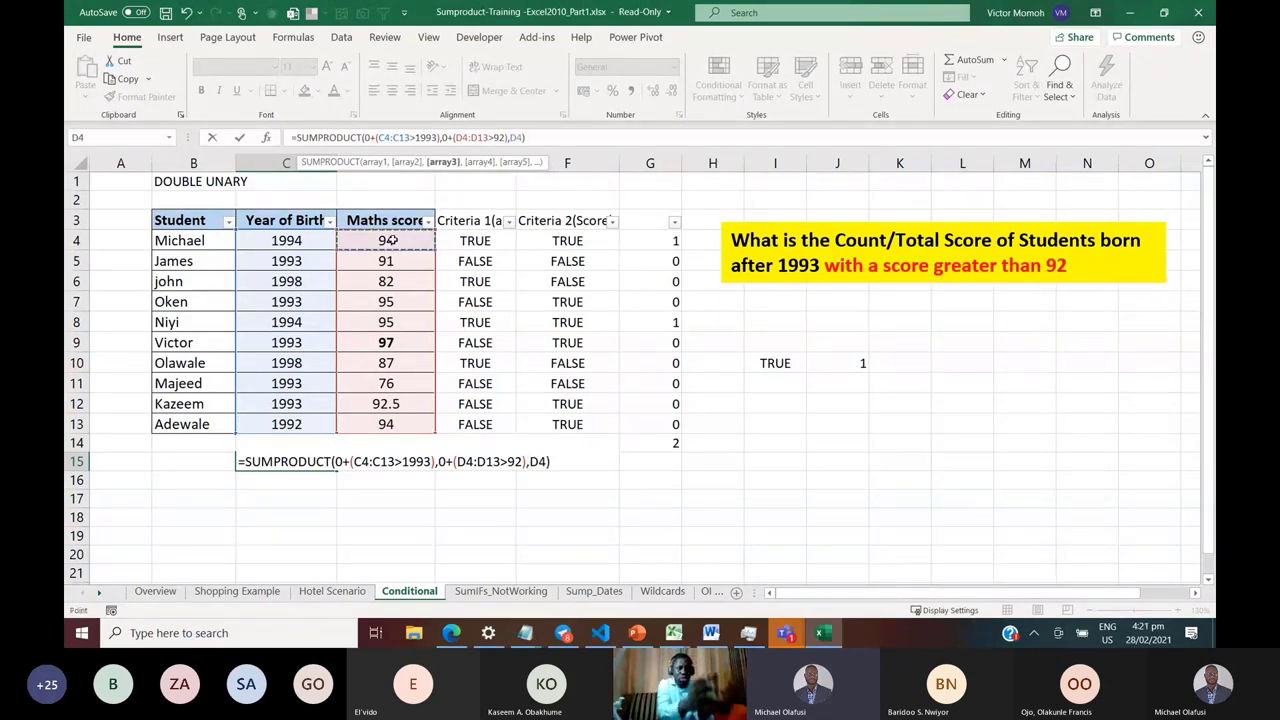
key("ctrl+shift+Down")
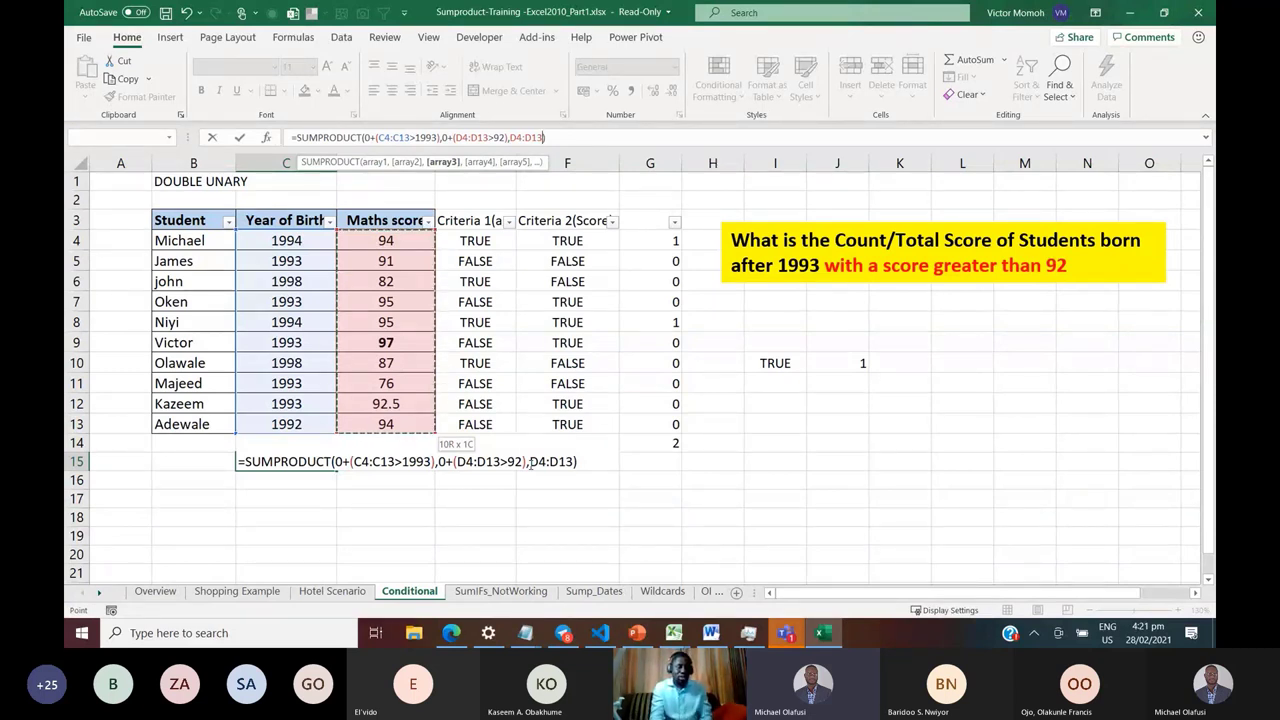
key("ctrl+Return")
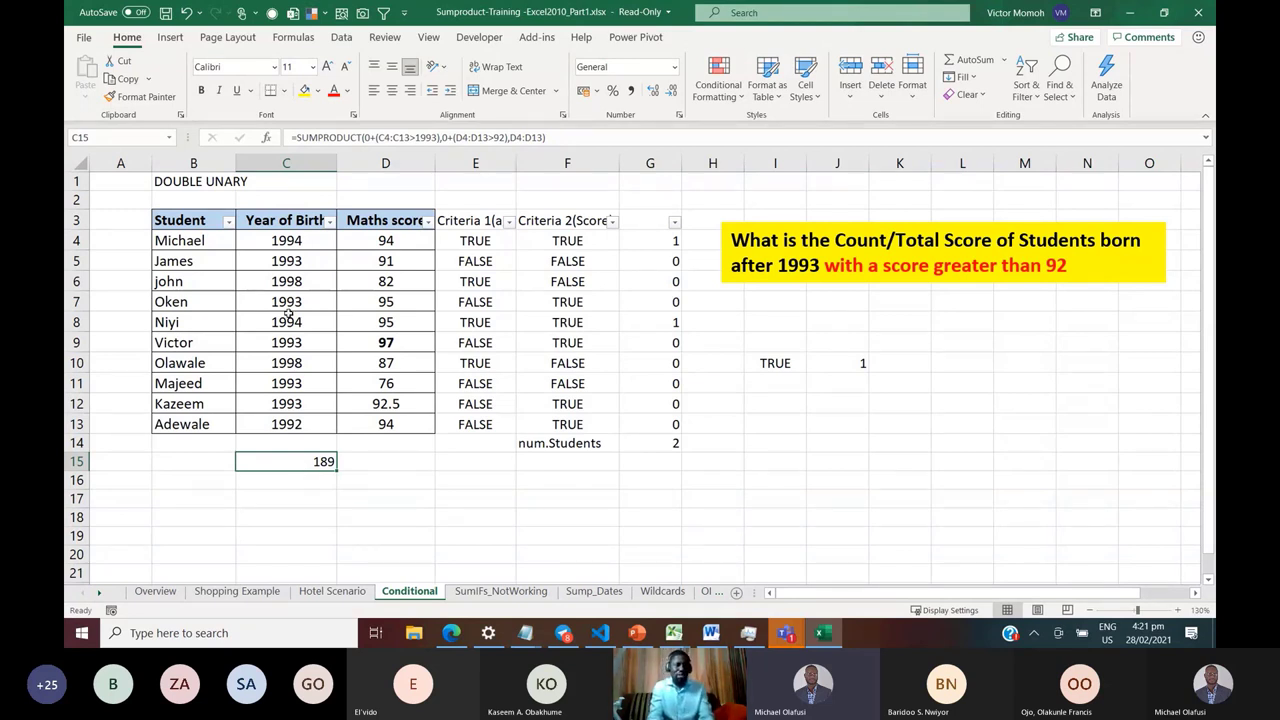
Filter the Year of Birth column to show only values greater than 1993
left_click(284, 312)
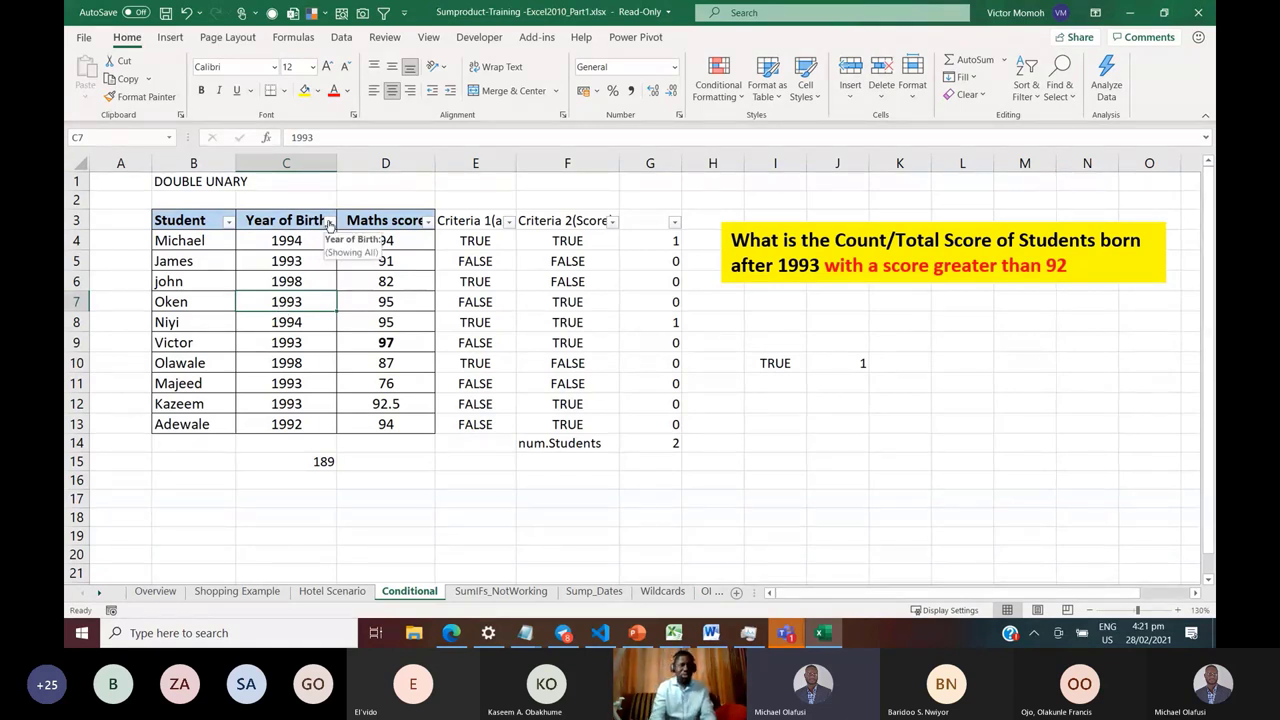
left_click(329, 221)
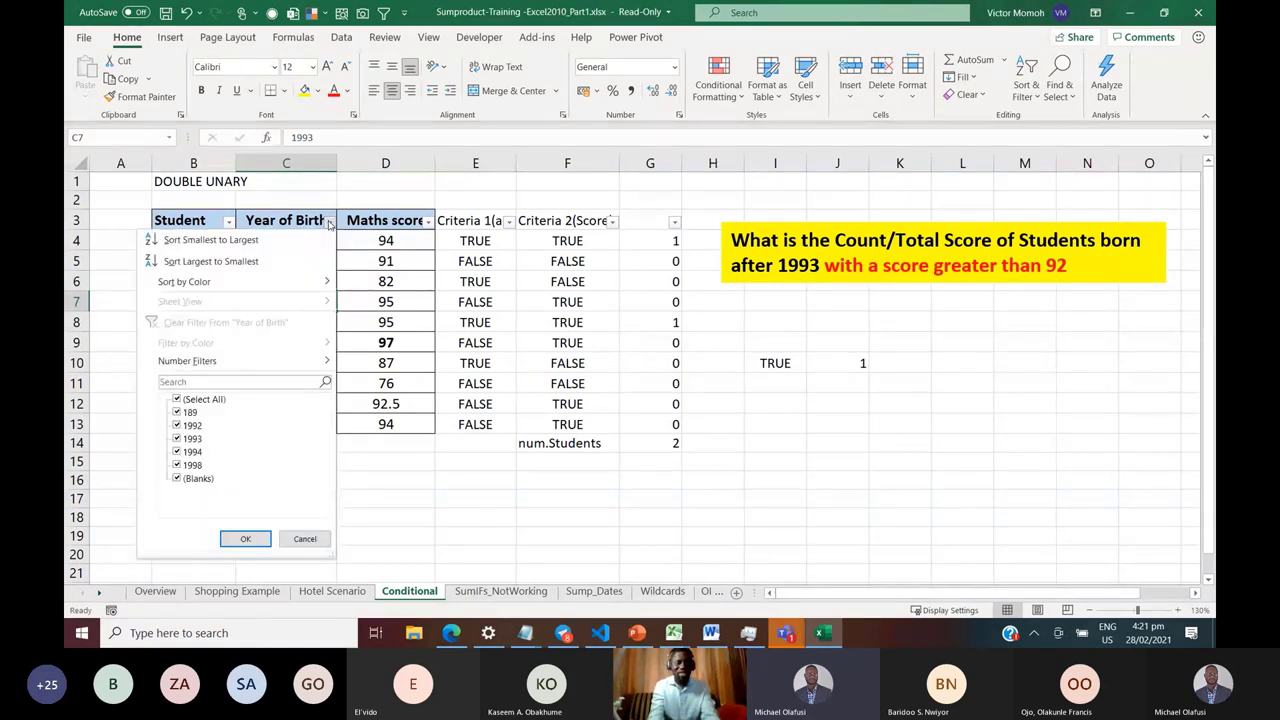
mouse_move(306, 362)
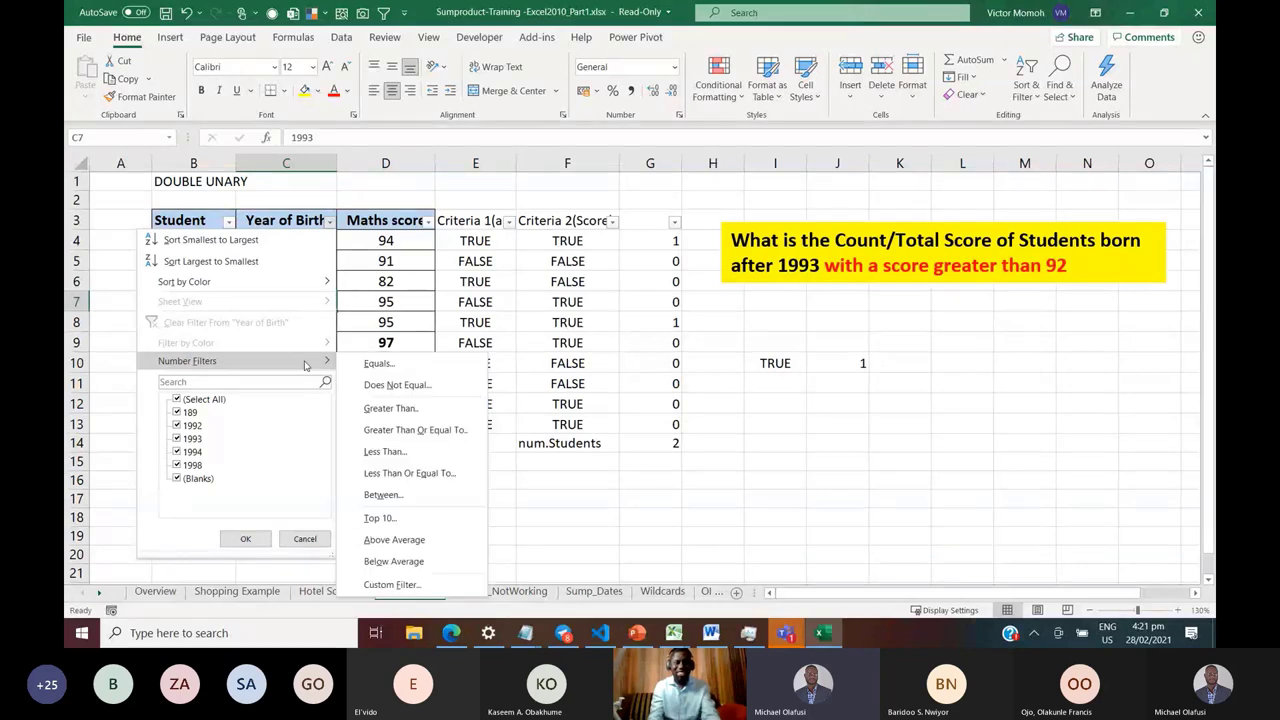
left_click(410, 418)
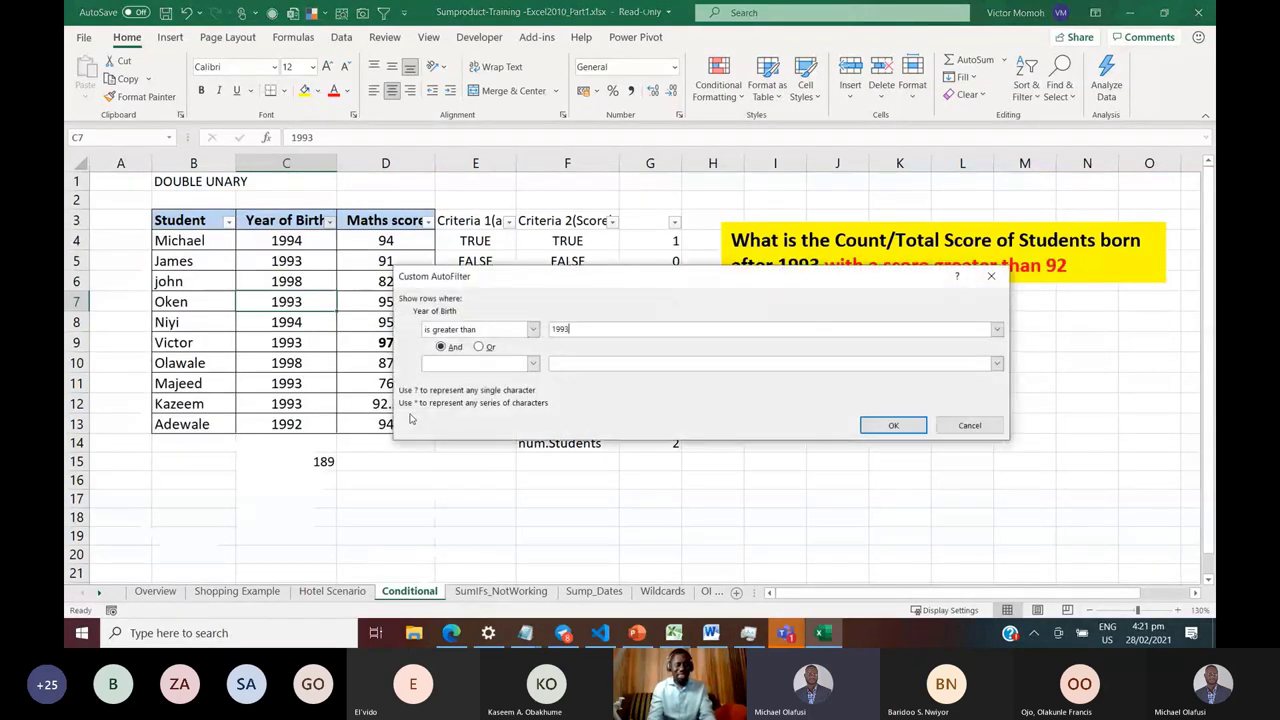
key("Return")
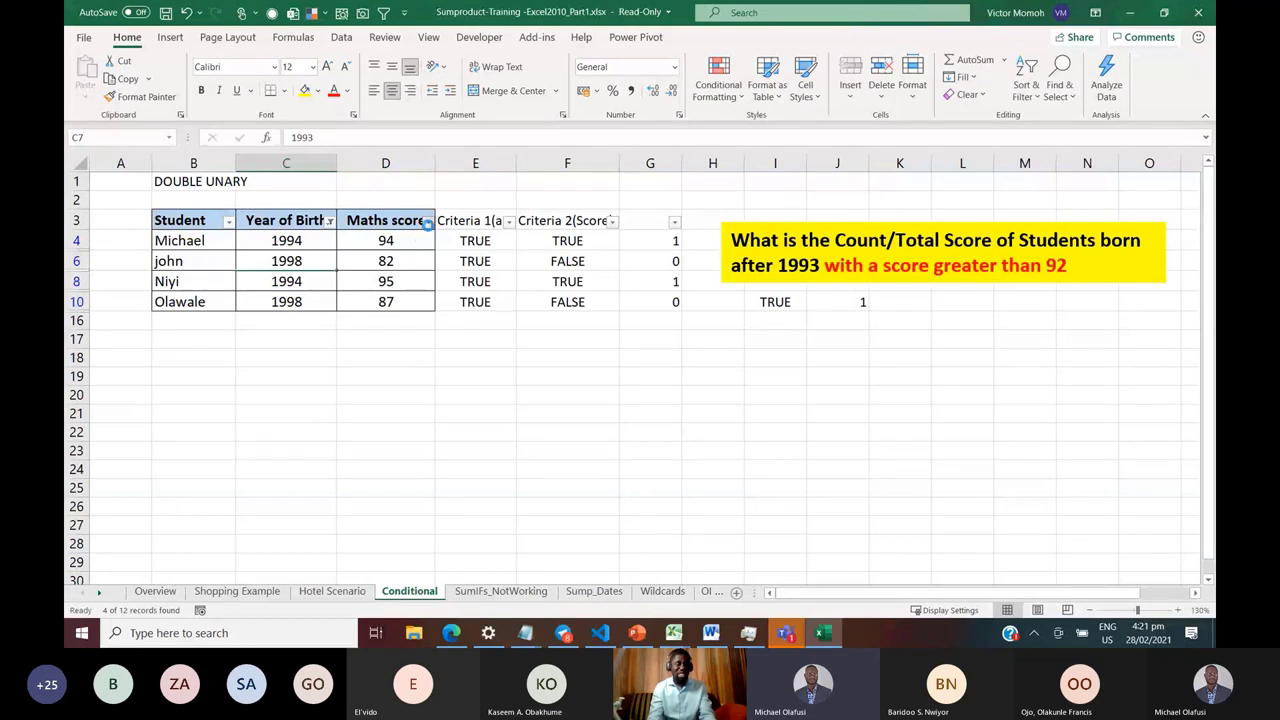
Filter the Maths score column to show only scores greater than 92
left_click(427, 222)
mouse_move(407, 362)
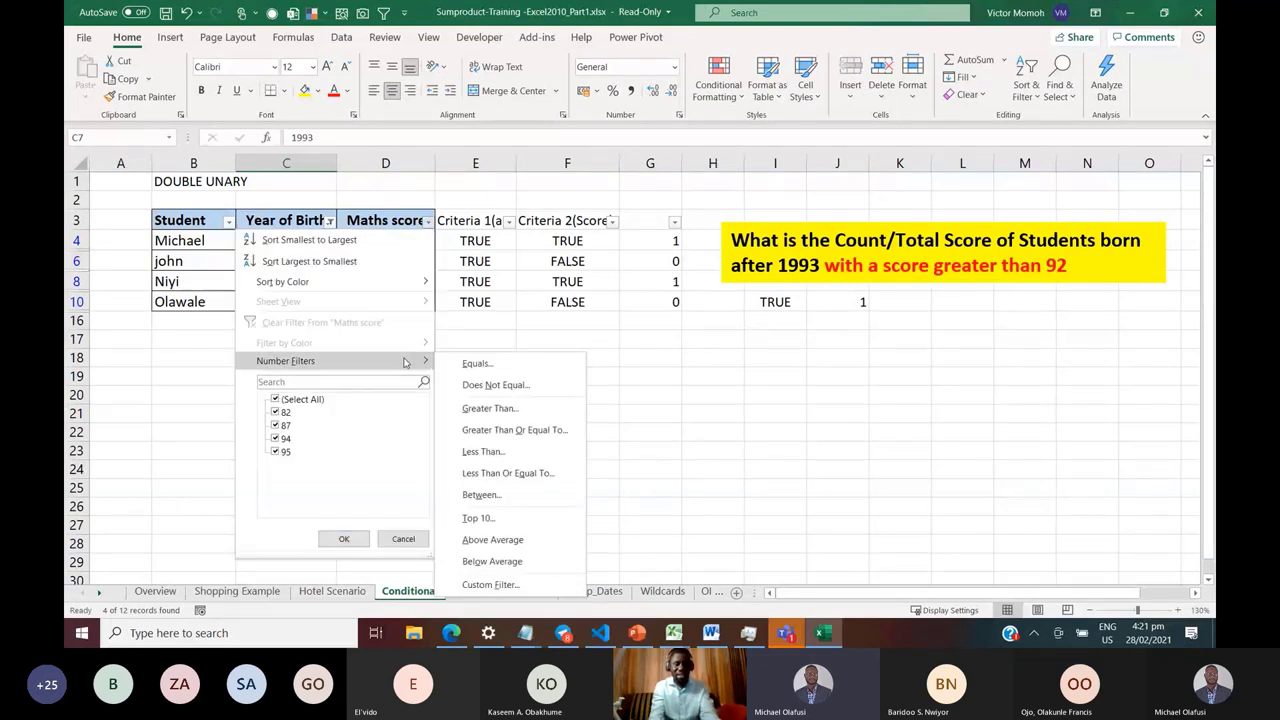
left_click(512, 408)
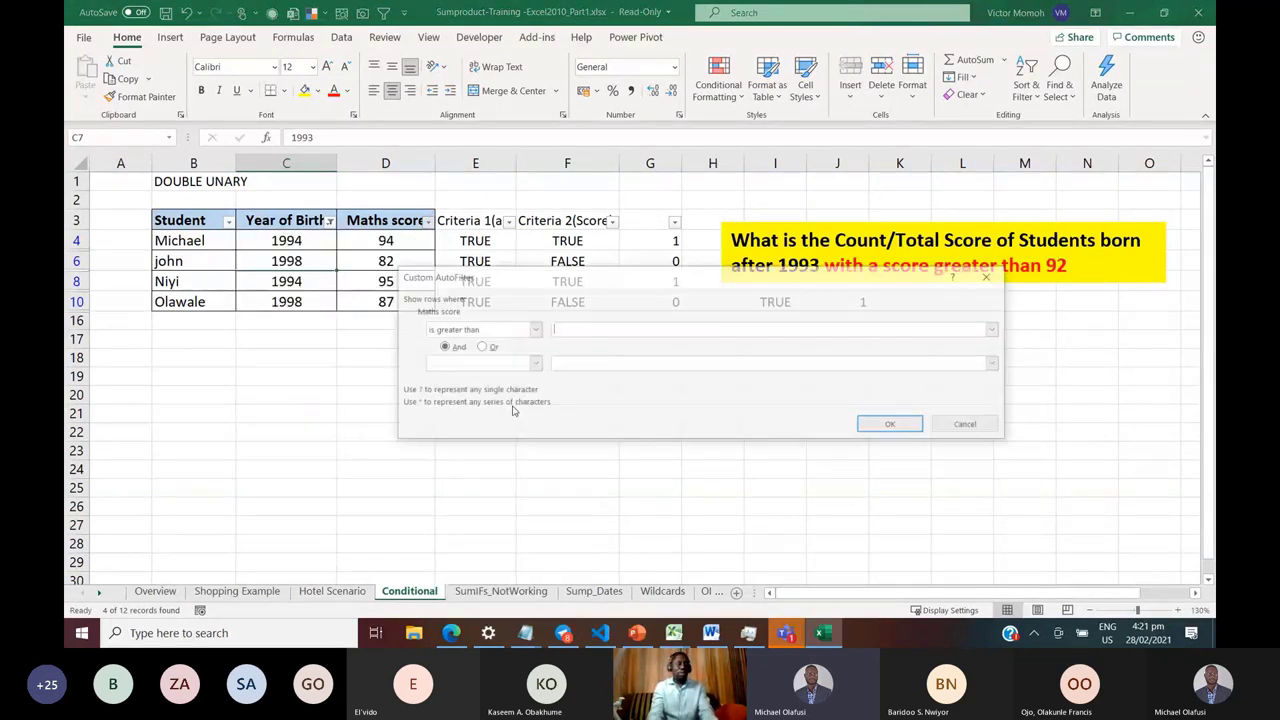
type("92")
key("Return")
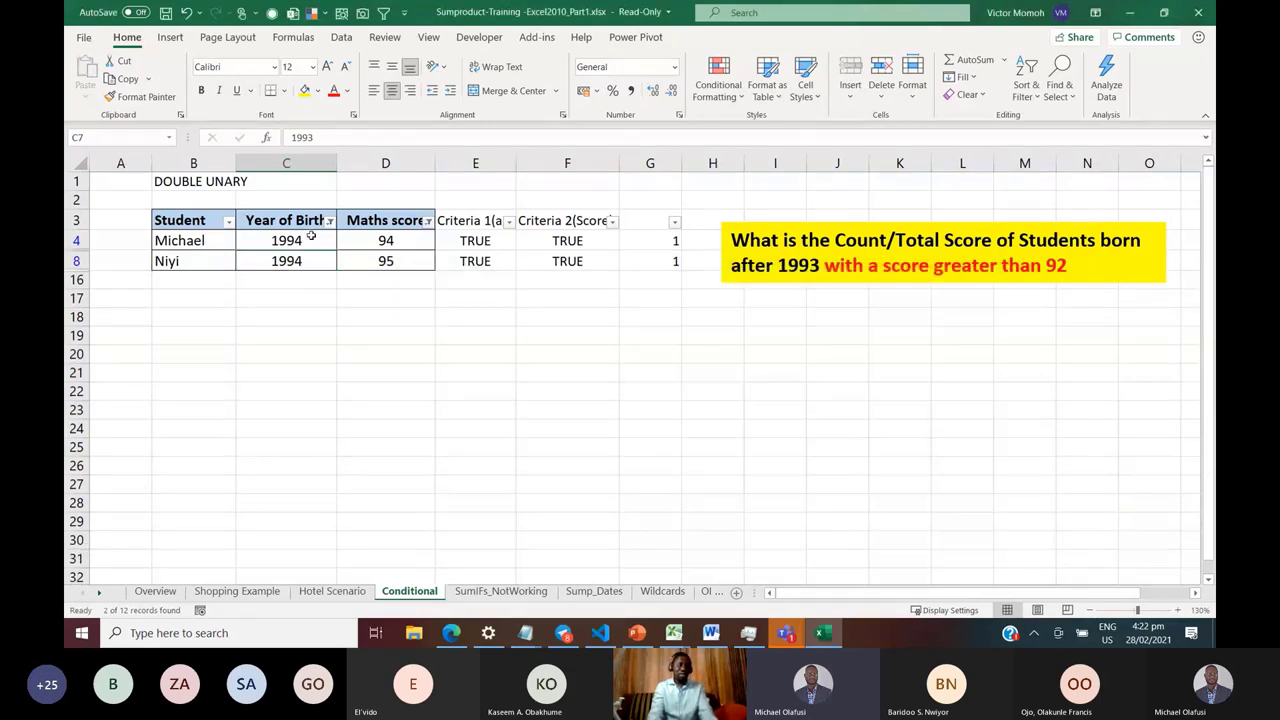
Check the count of the filtered students and the sum of their maths scores, and remove the filters from the table
left_click_drag(205, 243, 203, 264)
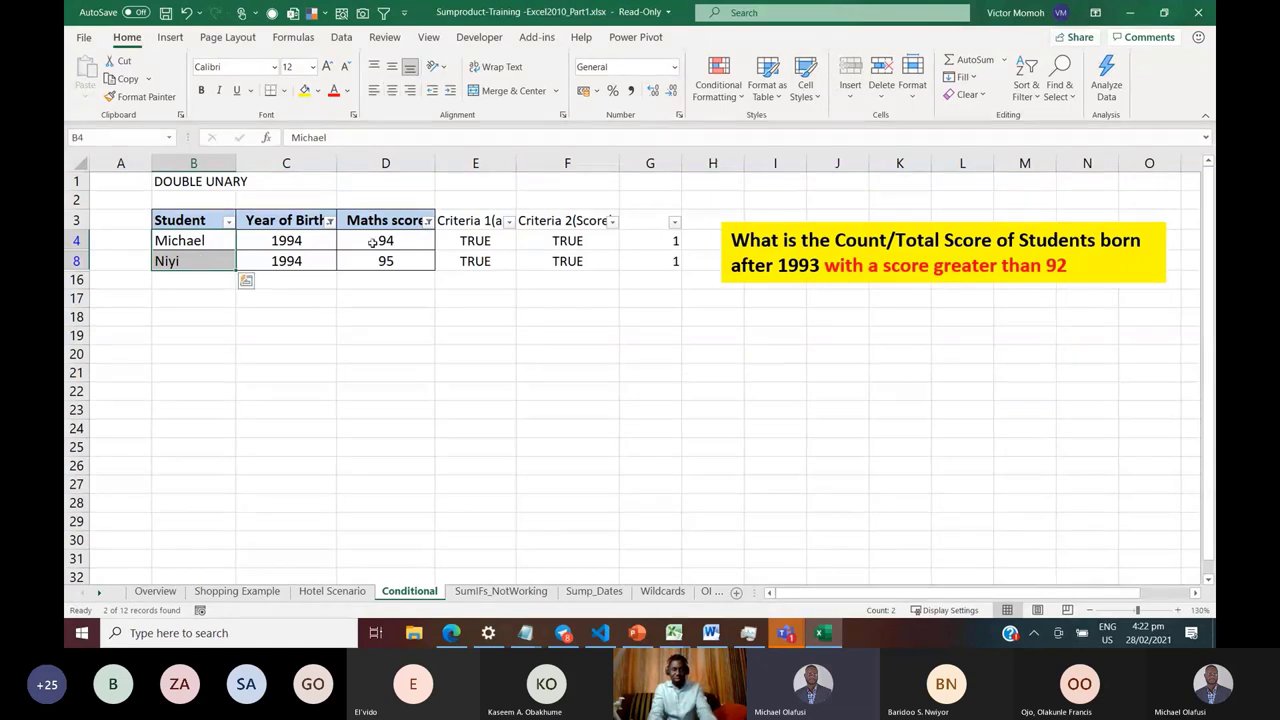
left_click_drag(372, 243, 381, 260)
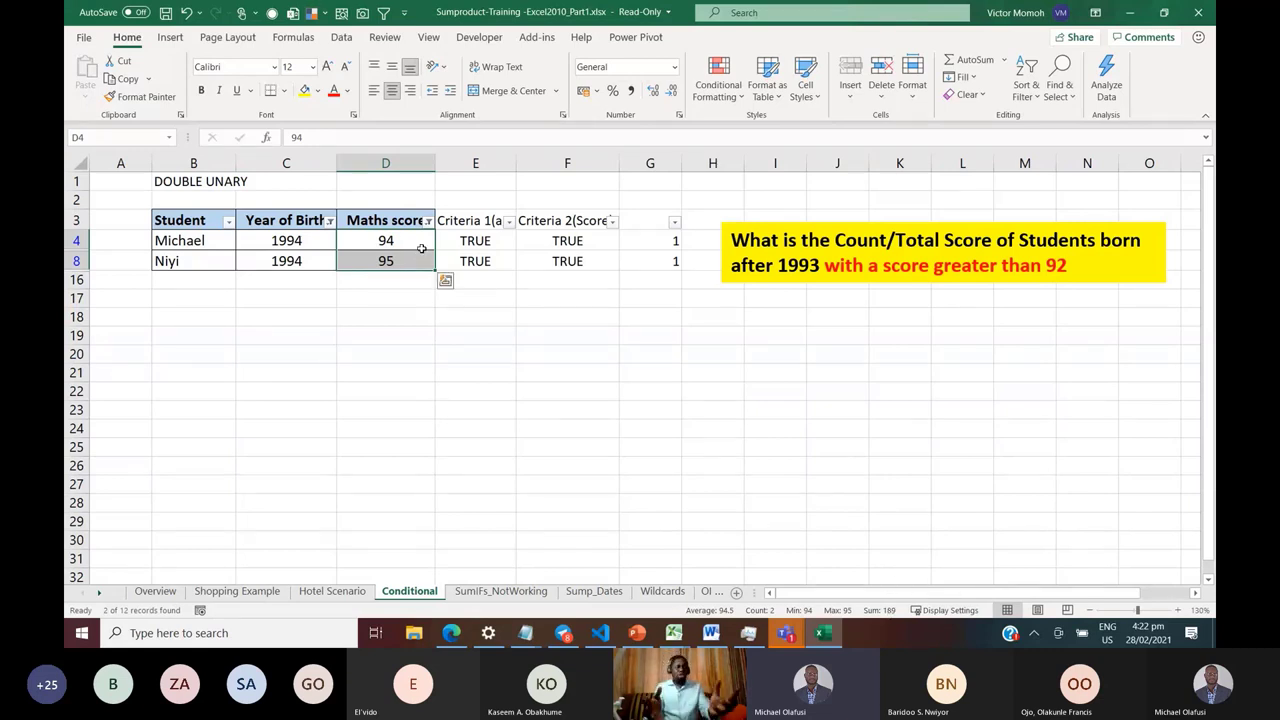
left_click(318, 221)
key("ctrl+shift+l")
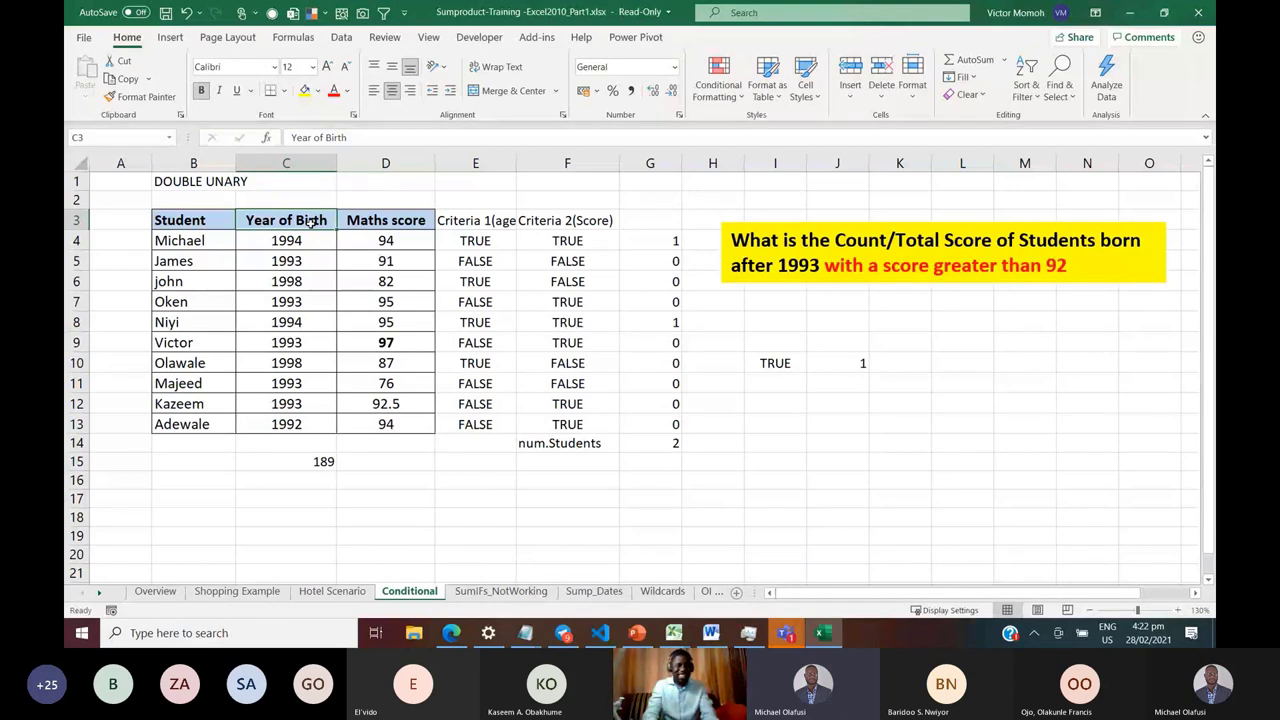
Centre-align the SUMPRODUCT total in C15
left_click(310, 244)
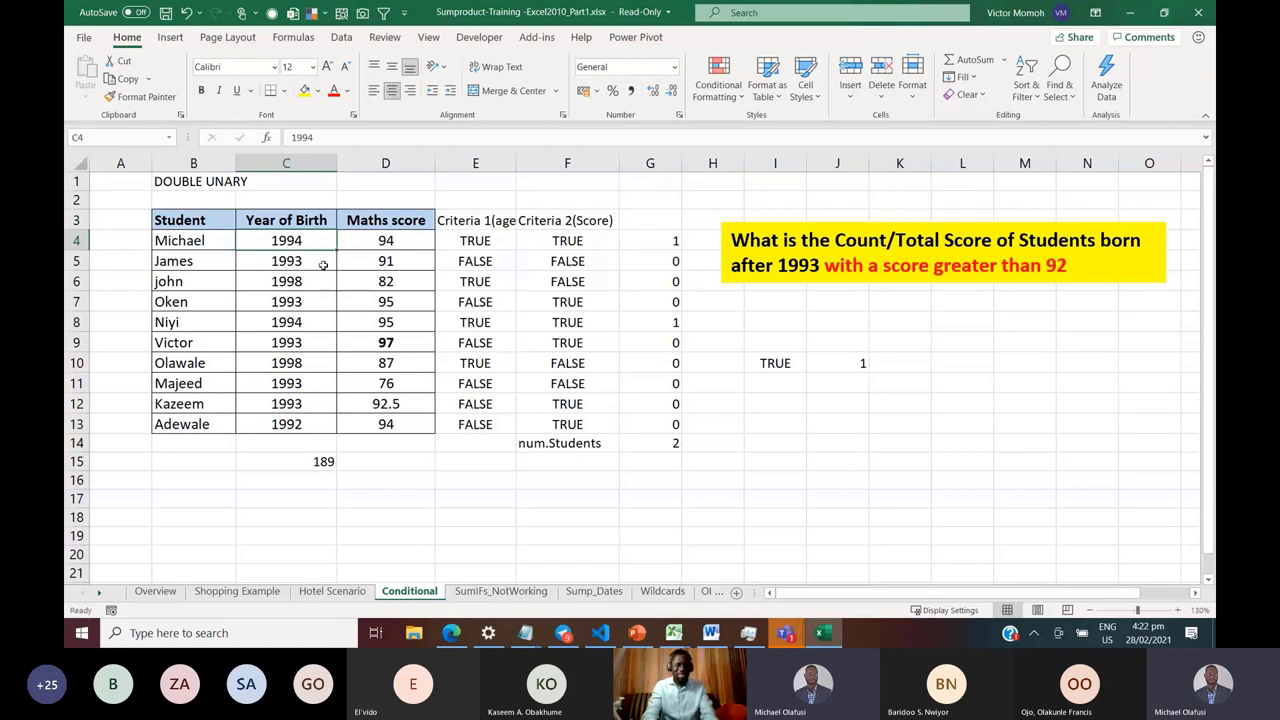
left_click(376, 241)
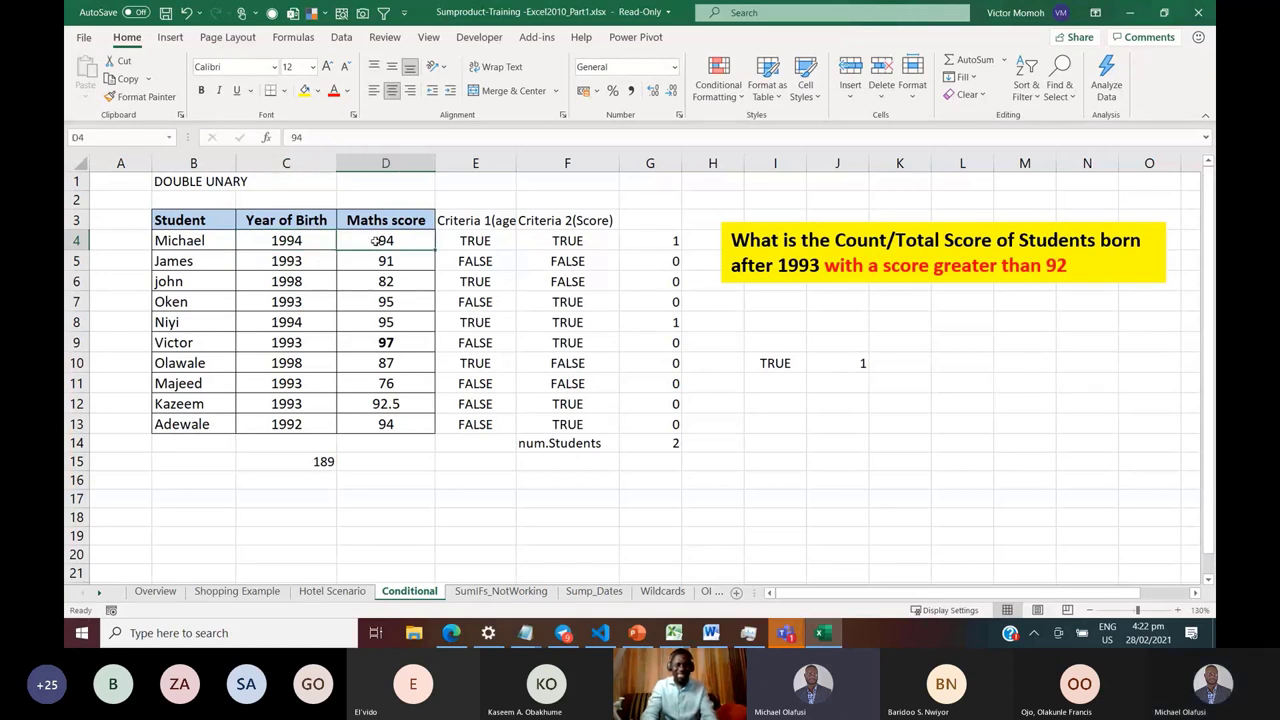
left_click(369, 423)
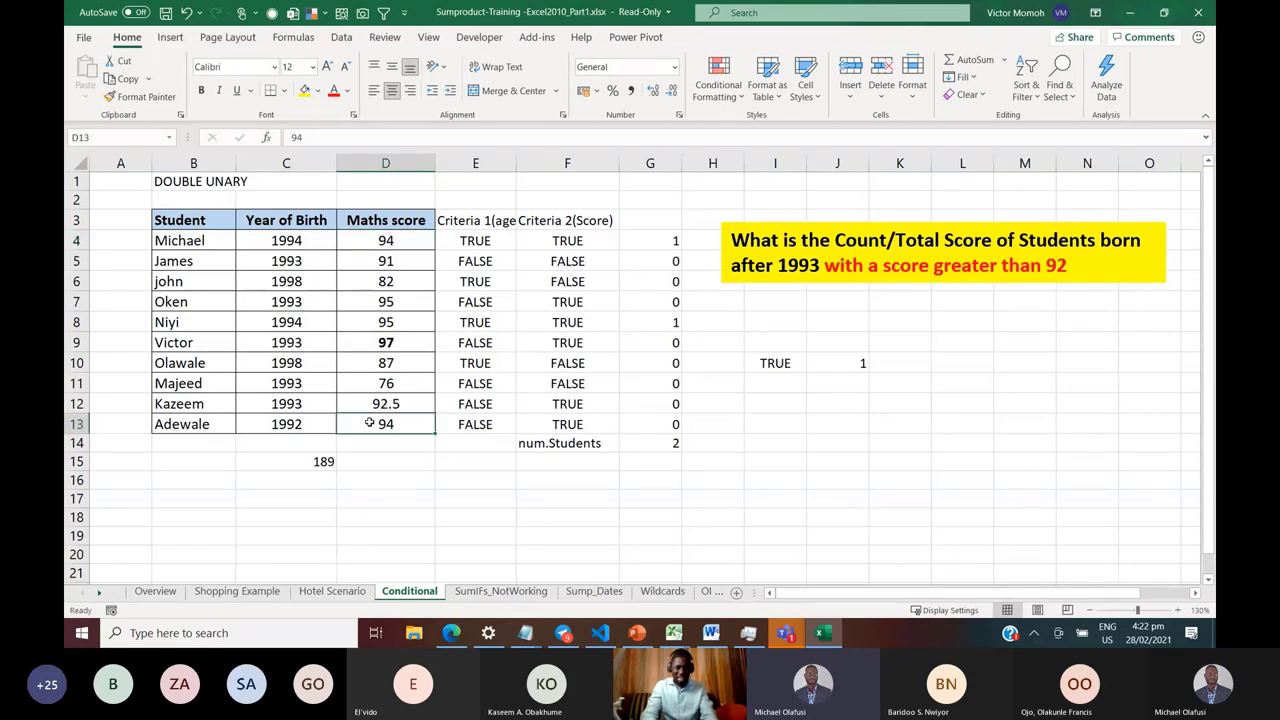
left_click(292, 460)
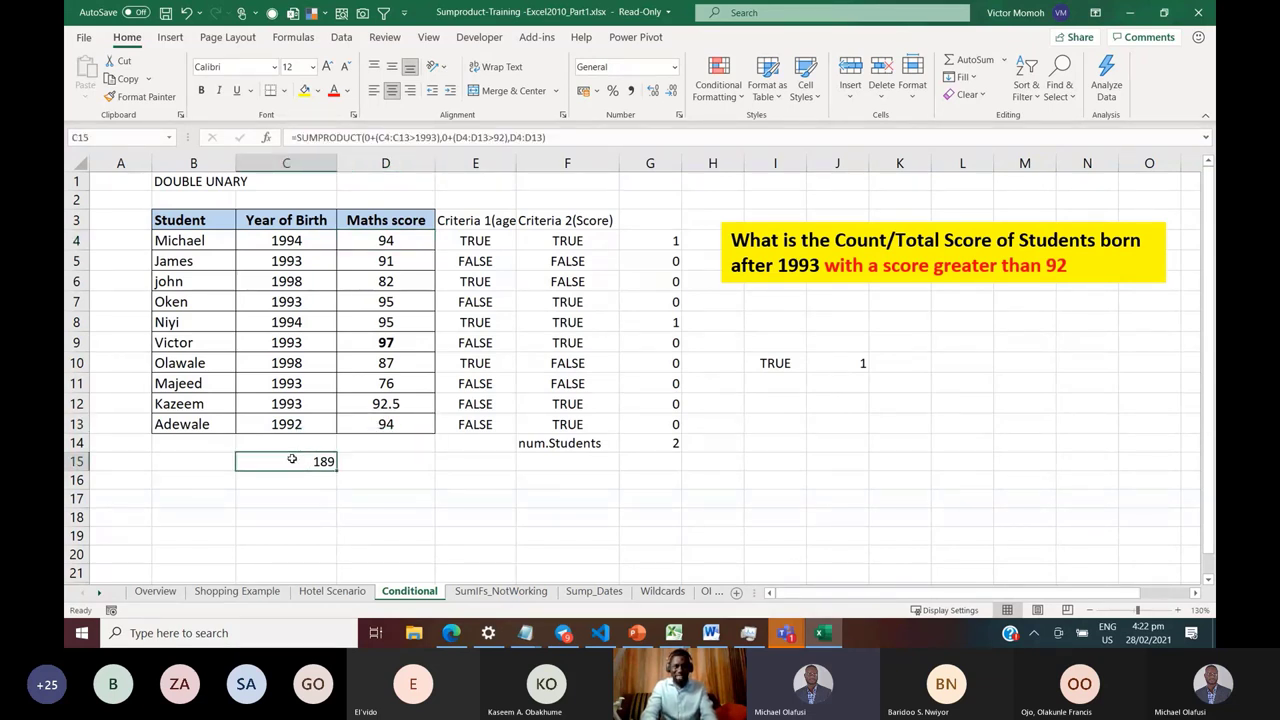
left_click(391, 90)
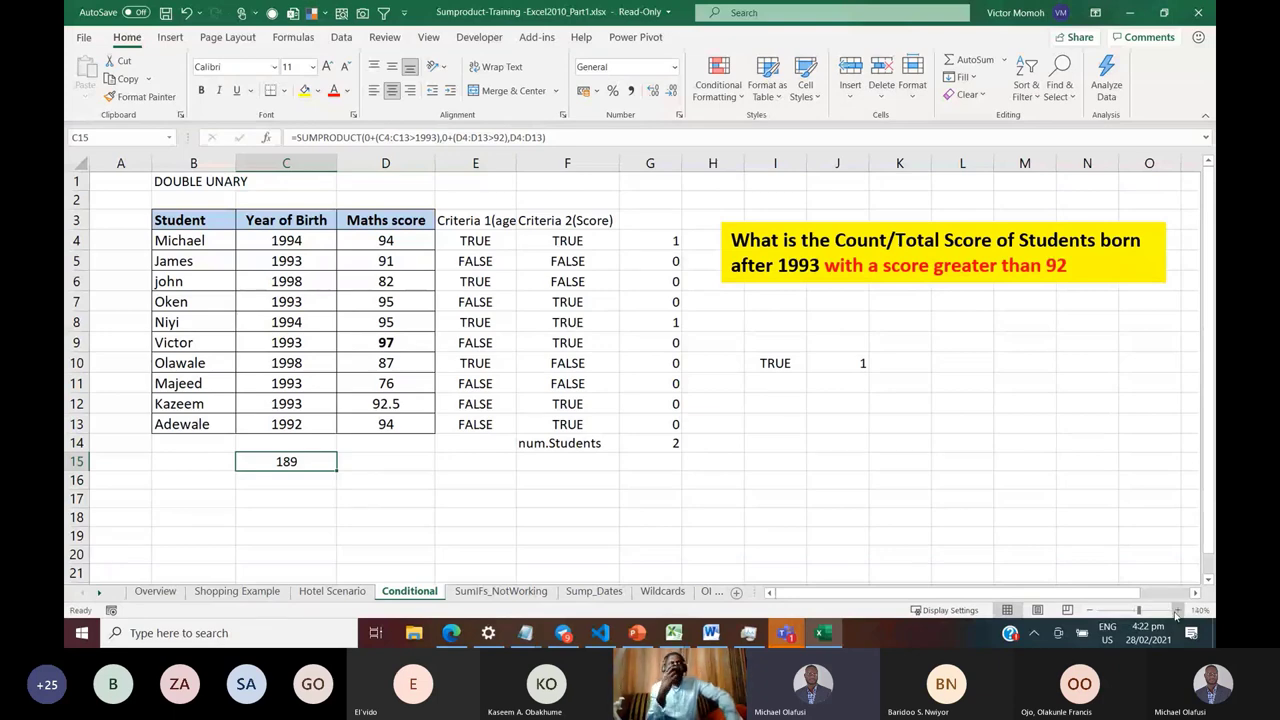
Start a SUMPRODUCT formula in C16 with the birth-year criterion (C4:C13>1993) in its own parentheses
left_click(1177, 611)
left_click(1177, 611)
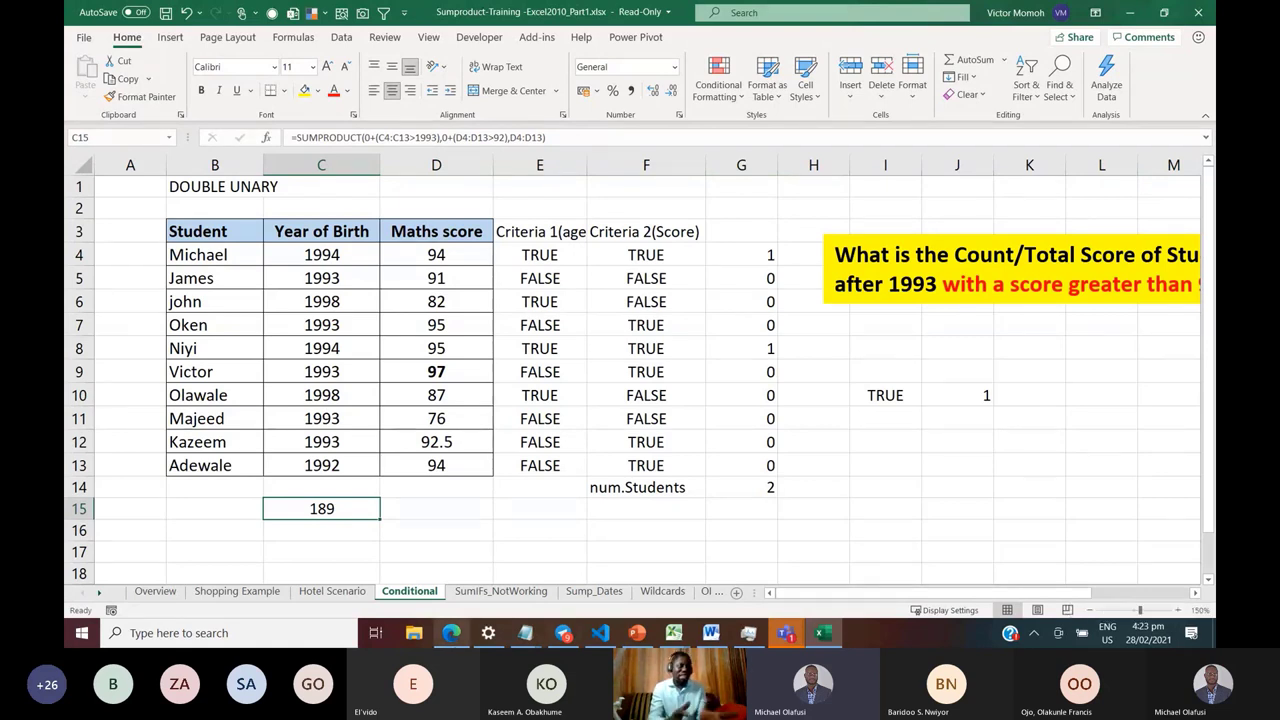
left_click(327, 530)
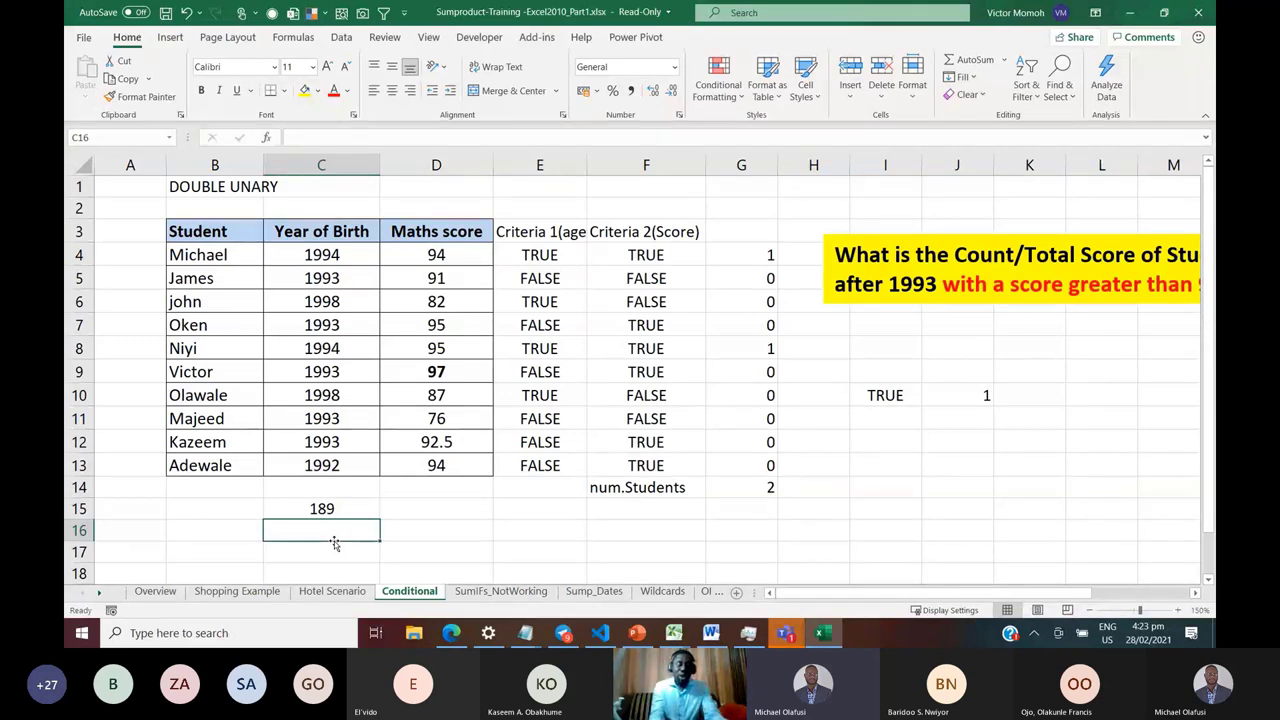
type("=su")
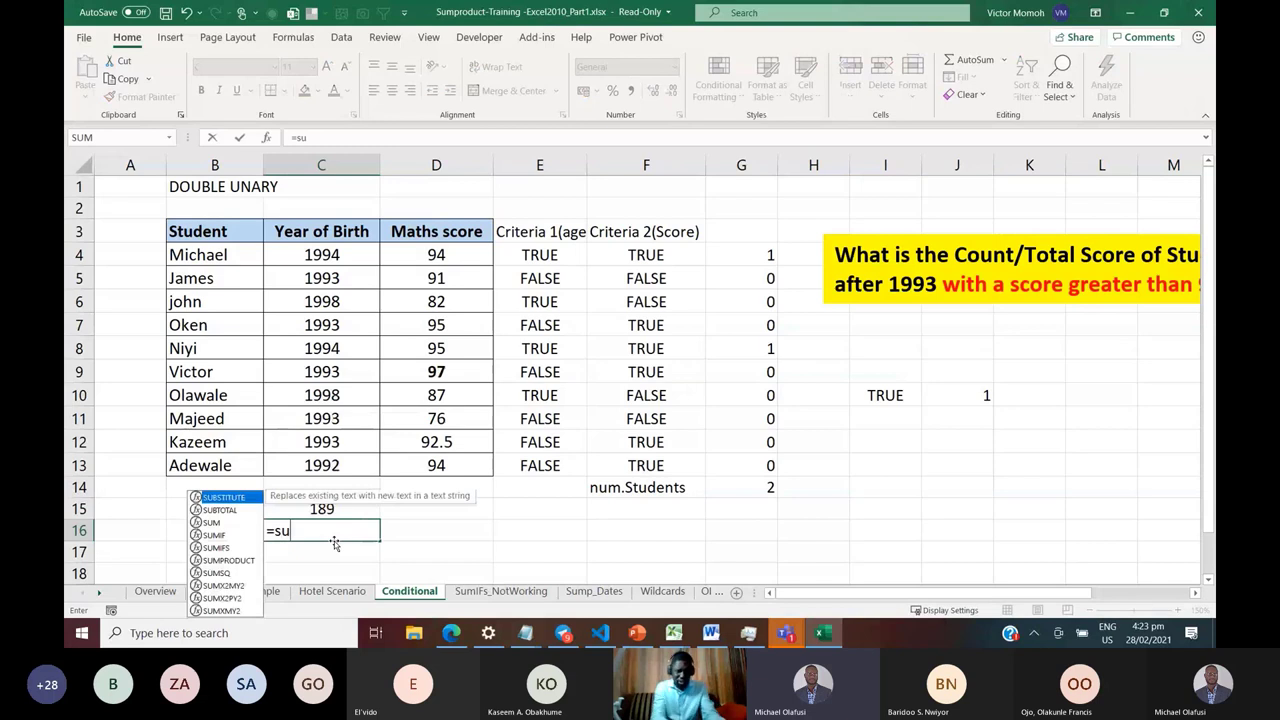
type("mprod")
key("Tab")
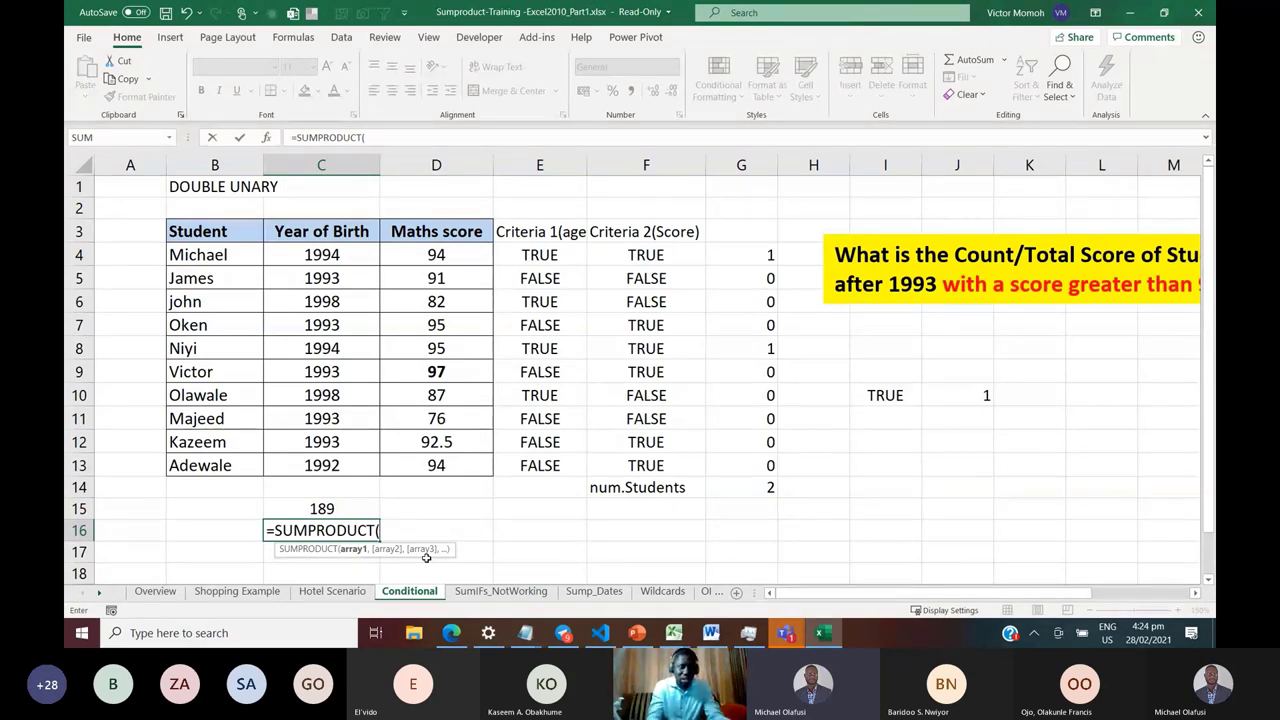
type("(")
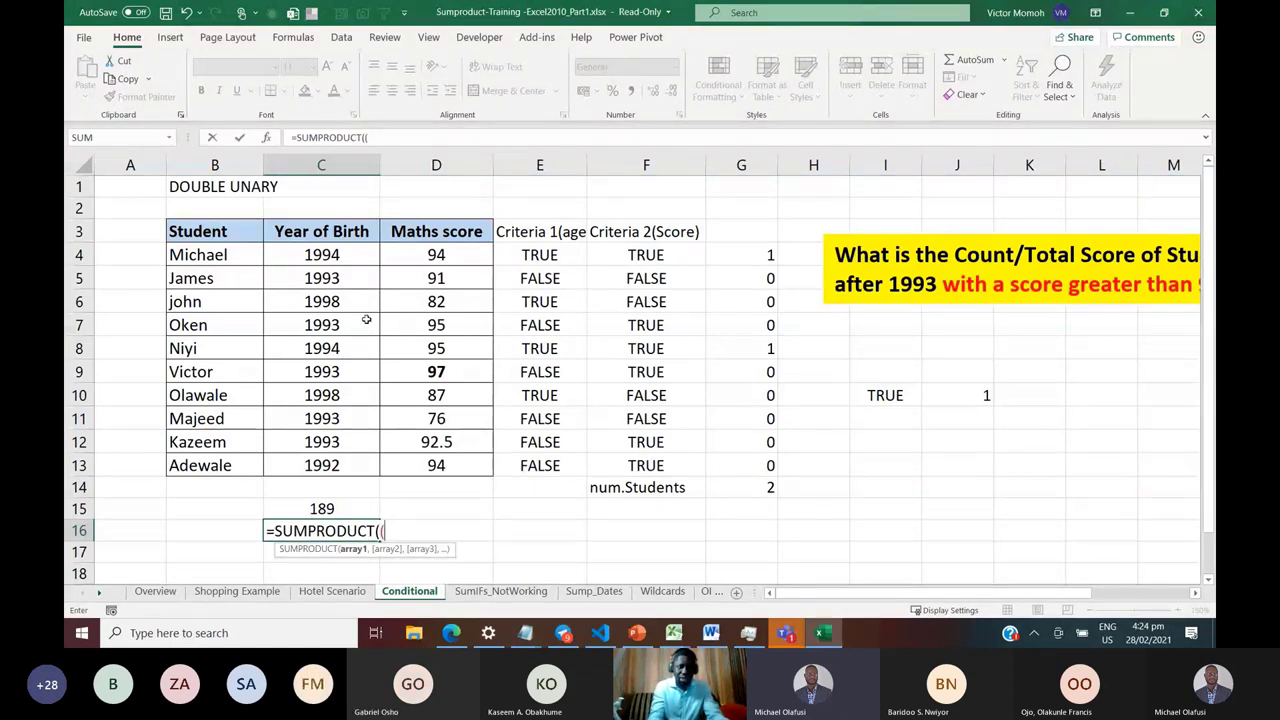
left_click(326, 256)
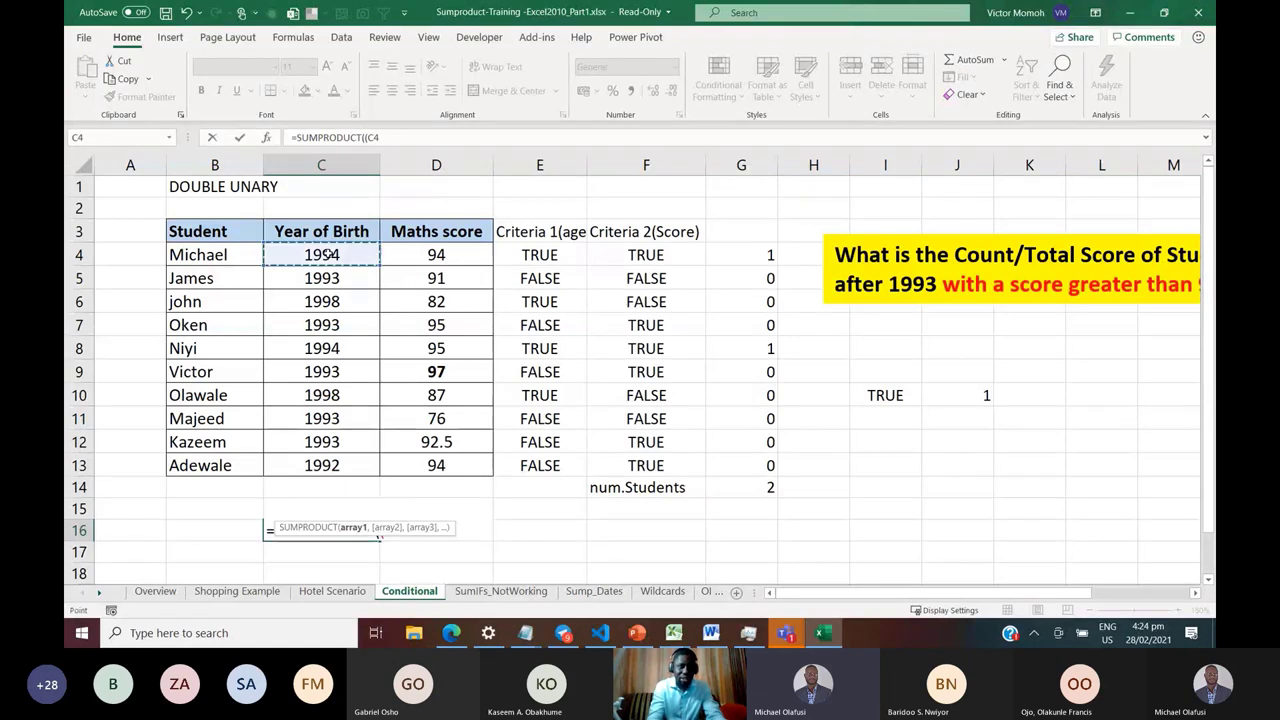
key("ctrl+shift+Down")
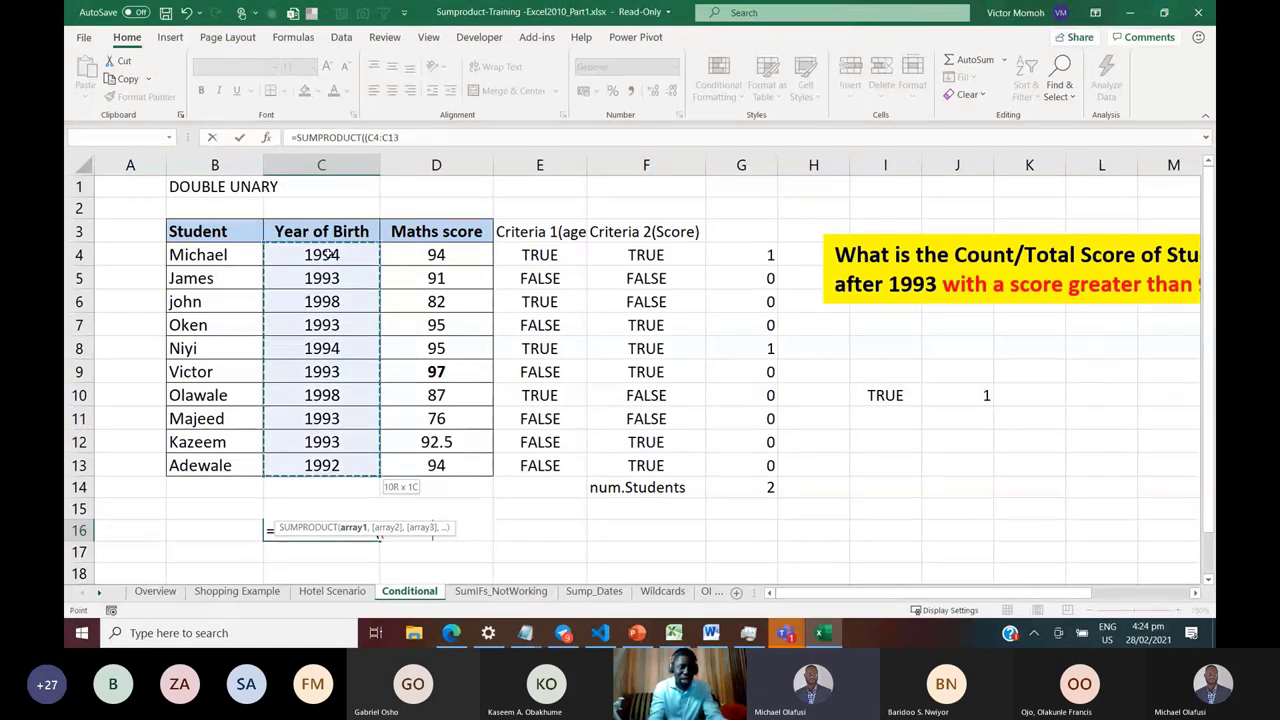
type(">1993")
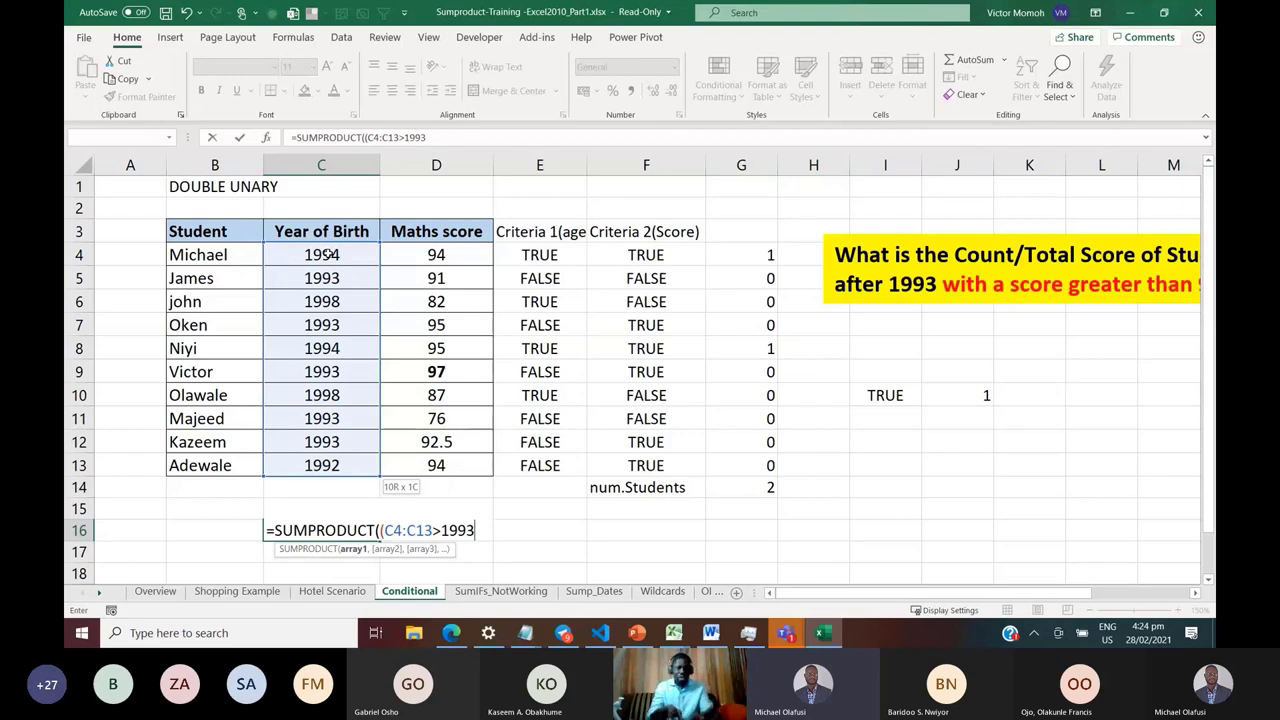
type(")")
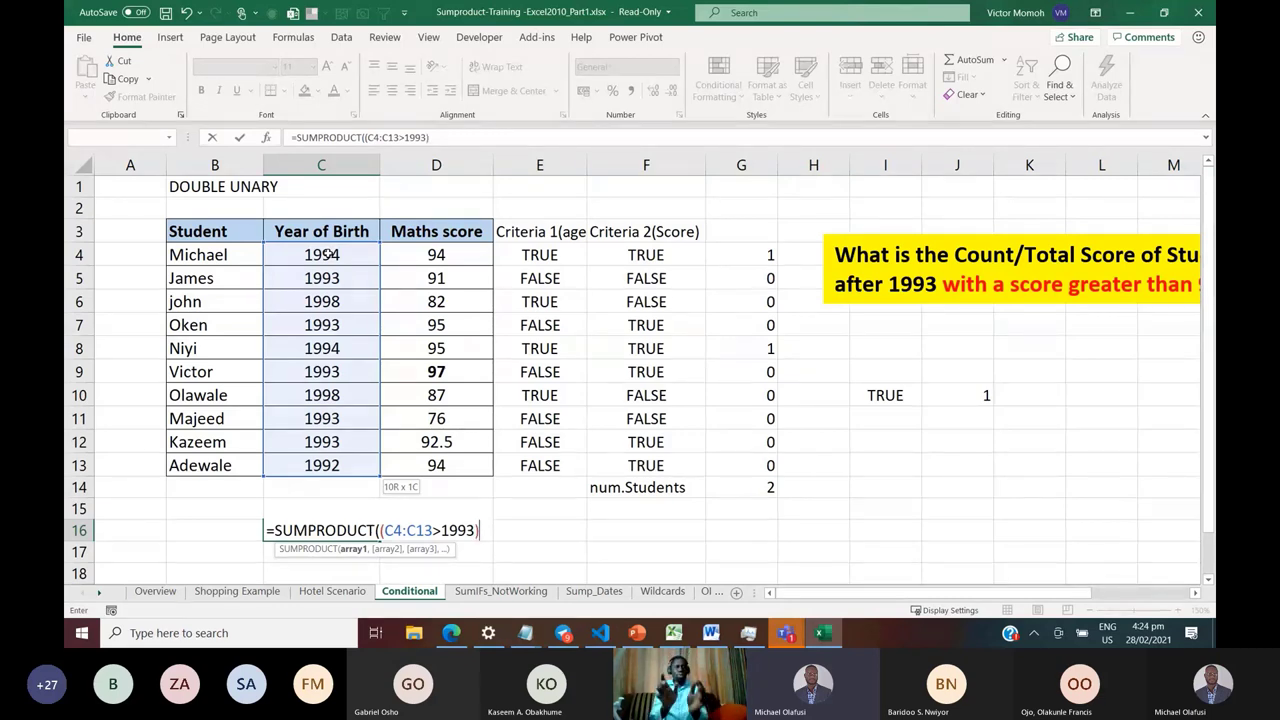
Multiply the birth-year criterion in C16's formula by the score criterion (D4:D13>92)
type("*")
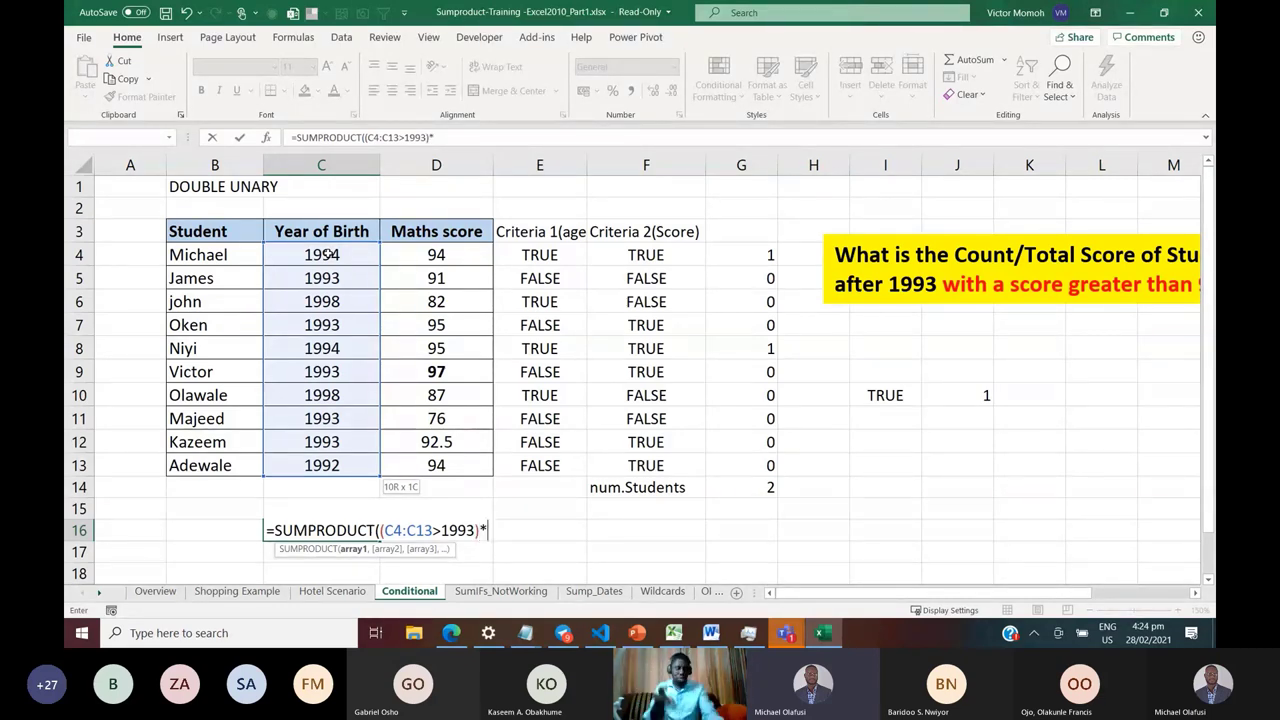
type("(")
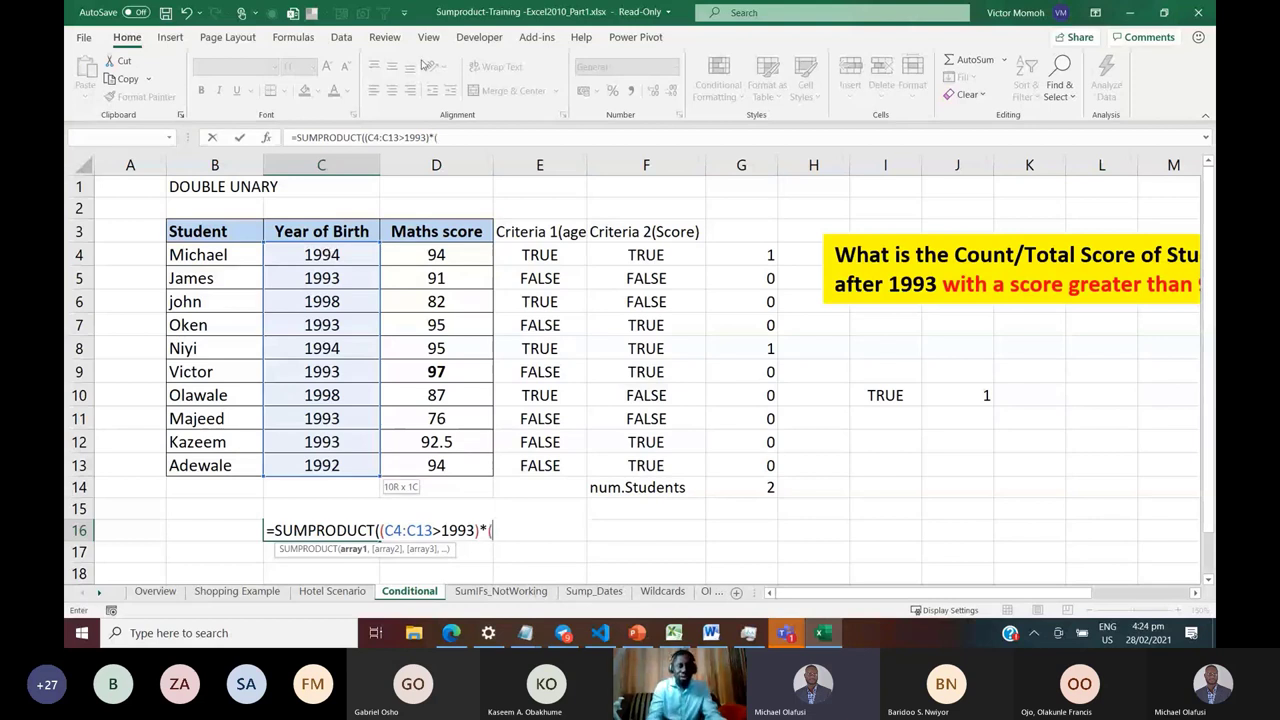
left_click(419, 264)
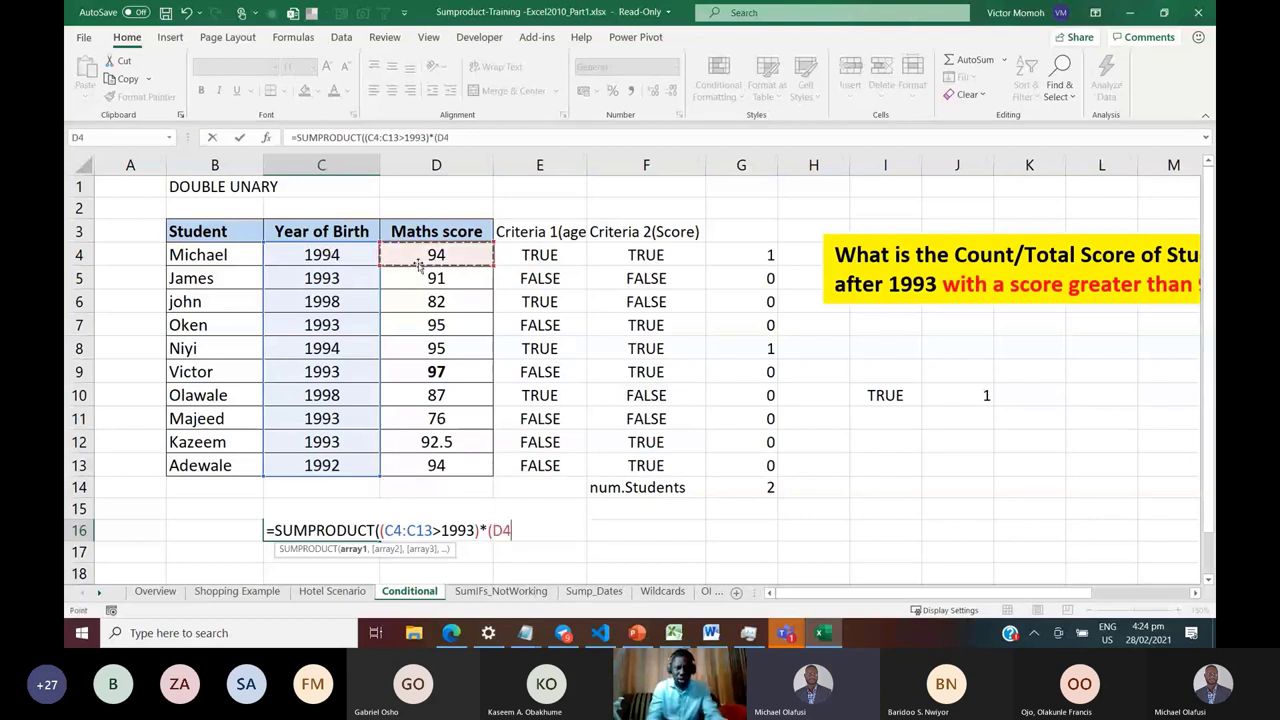
key("ctrl+shift+Down")
type(">92)")
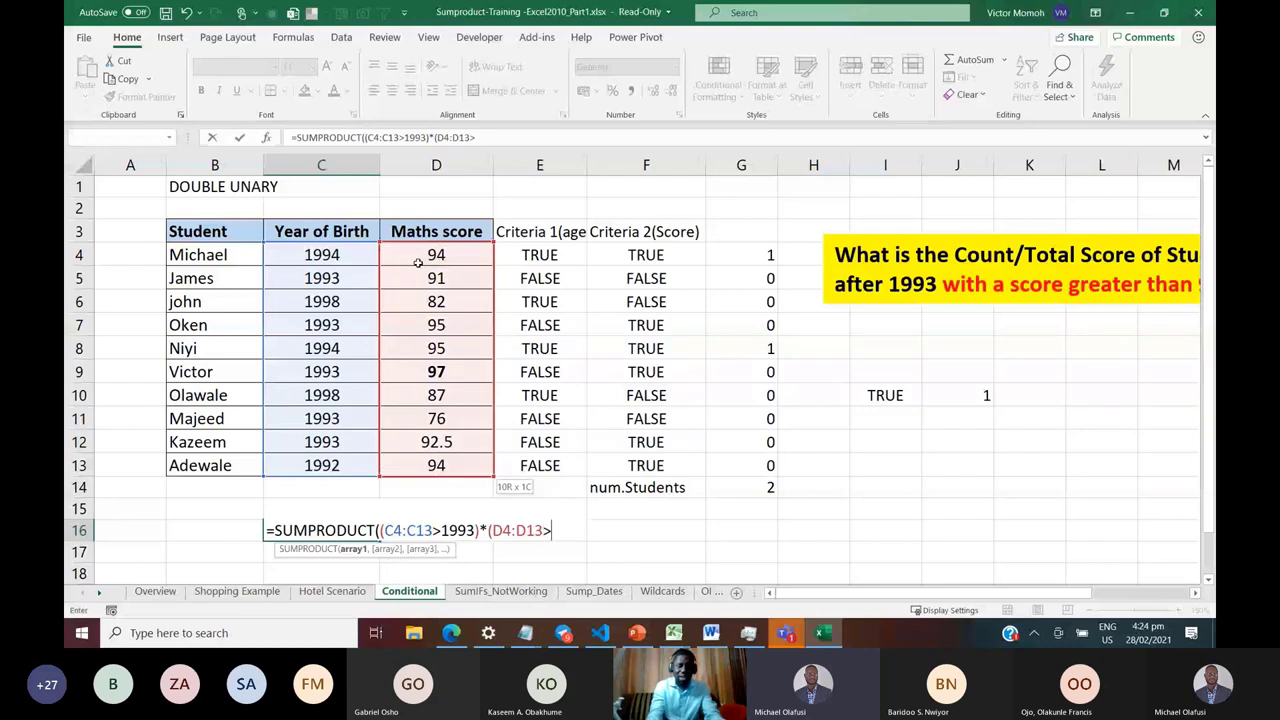
type(")")
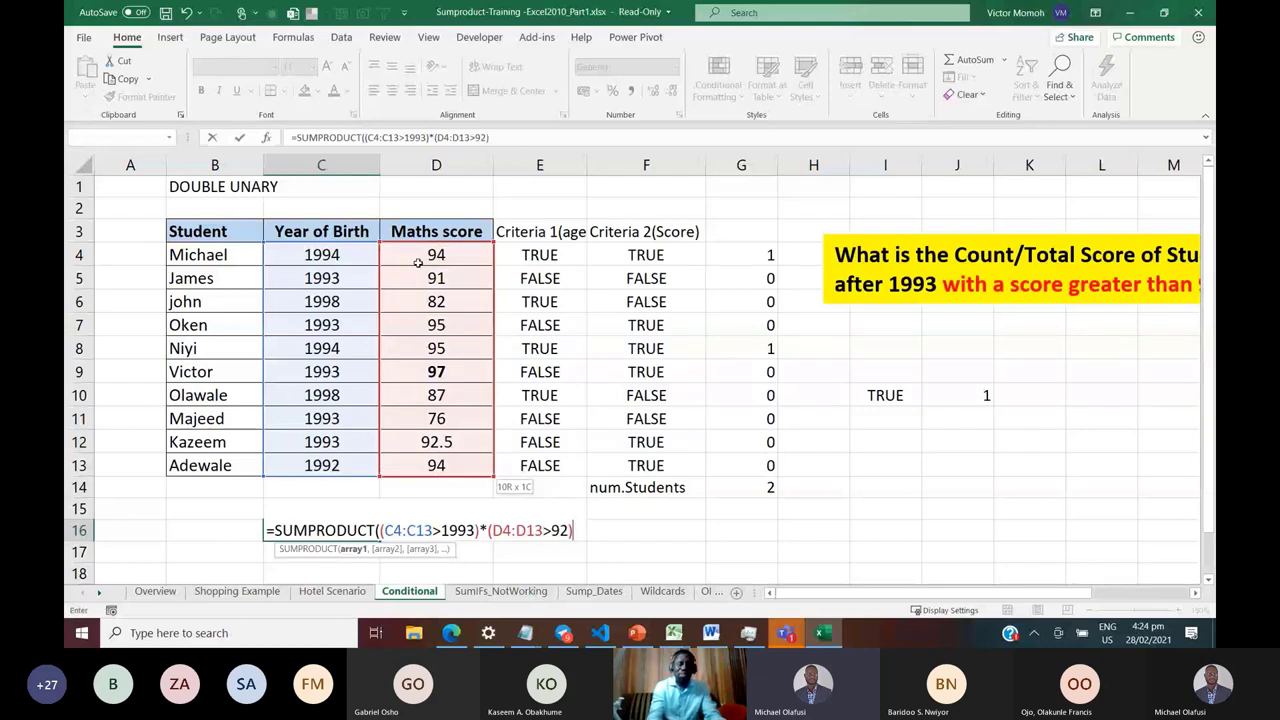
Multiply the criteria in C16 by the maths scores (D4:D13), and close and commit the SUMPRODUCT formula
type("*")
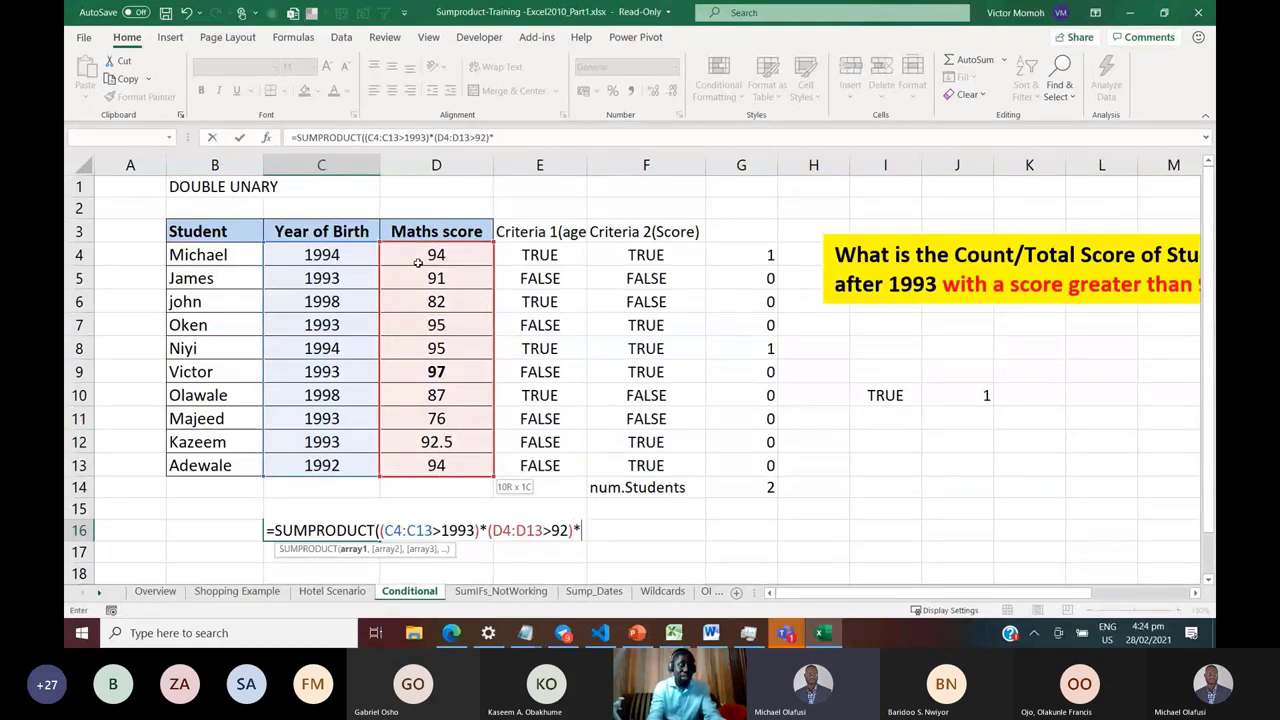
type("(")
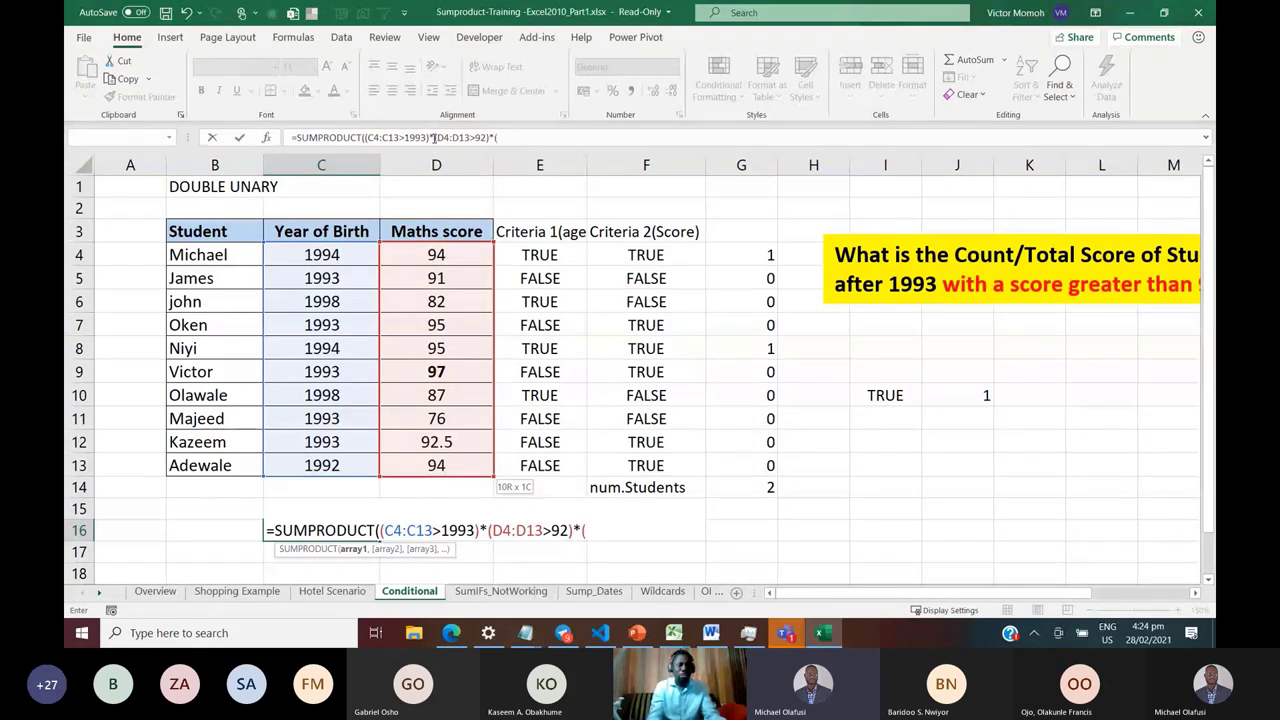
left_click(434, 256)
key("ctrl+shift+Down")
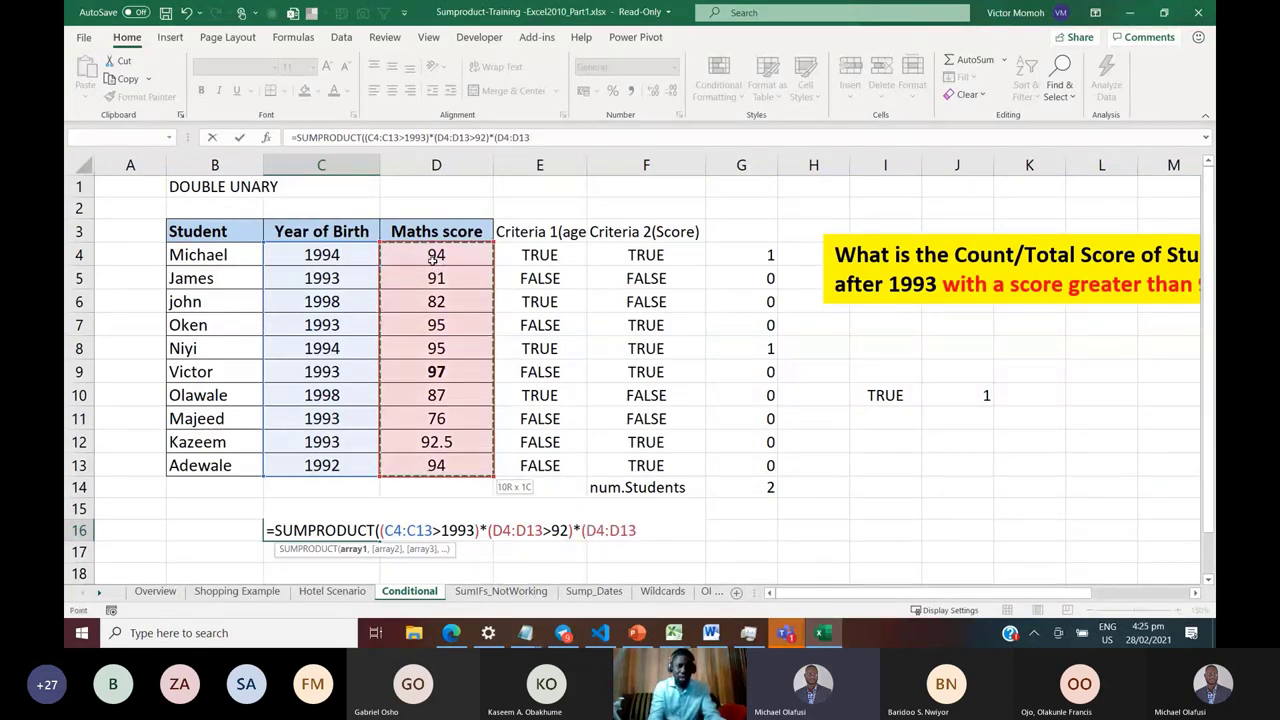
type("))")
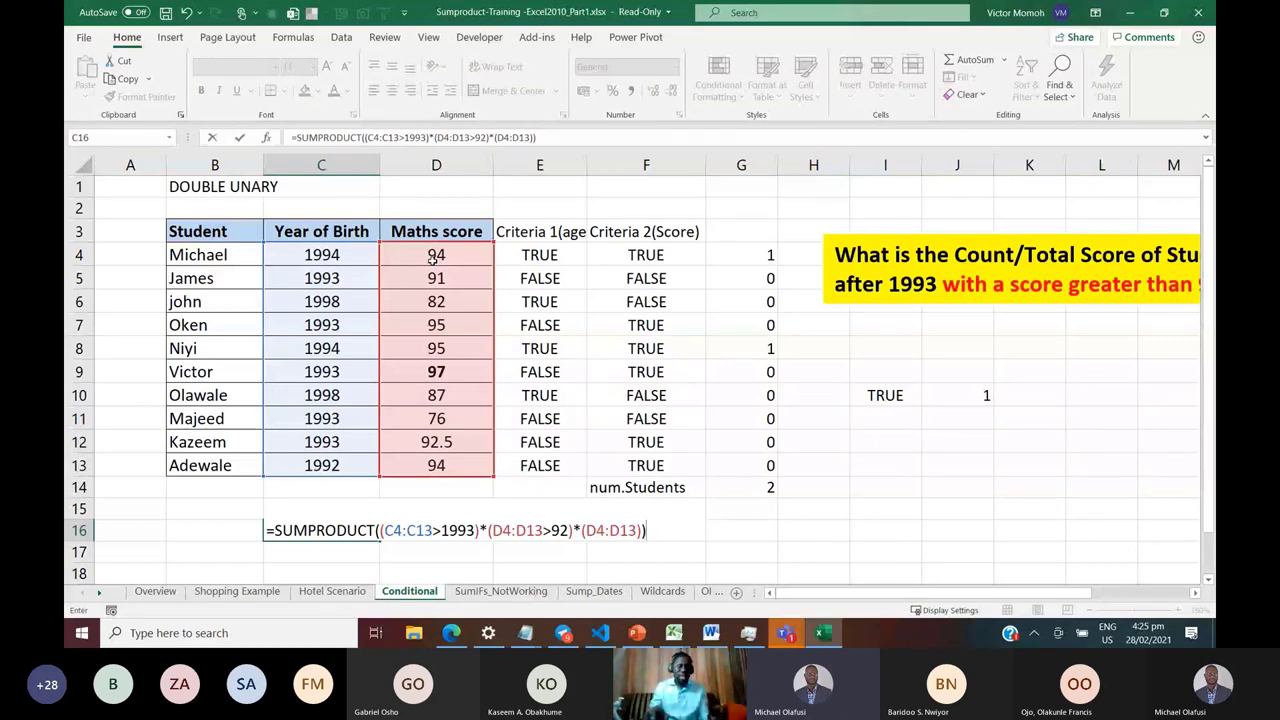
key("ctrl+Return")
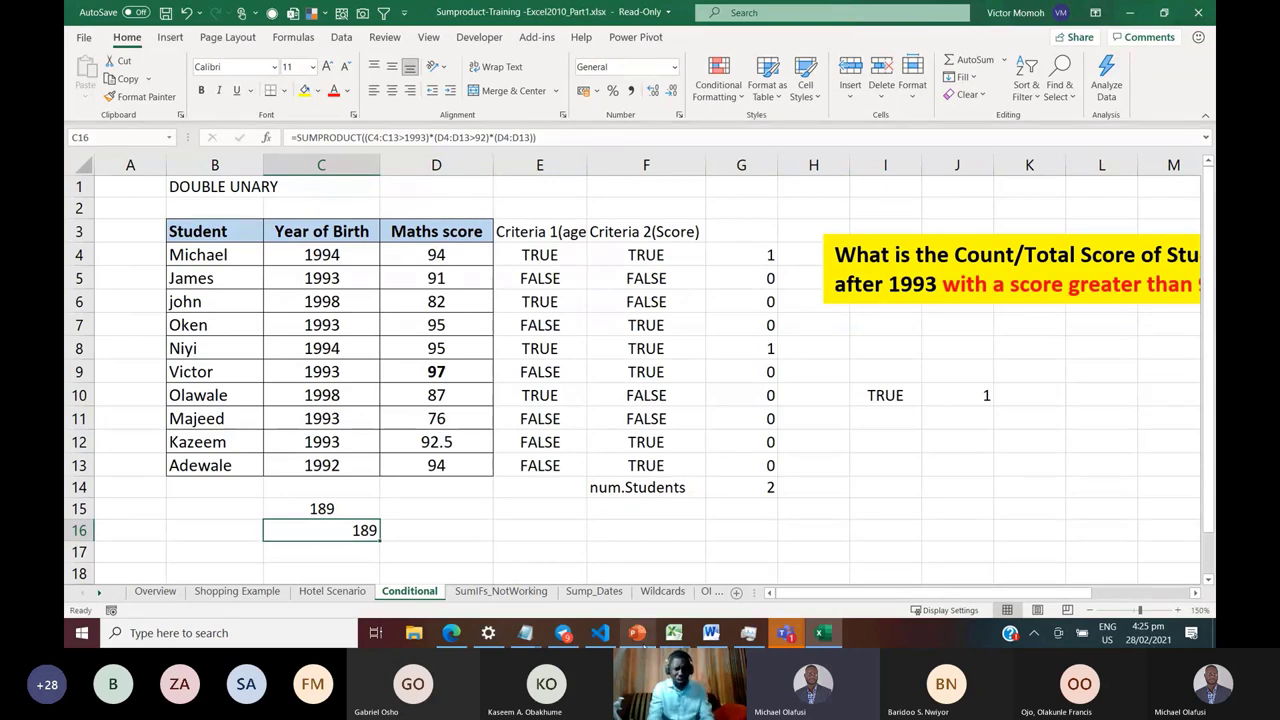
Switch to the Excel 2010 window to view the Wildcards sheet's sales column, and return to the Conditional sheet
left_click(638, 634)
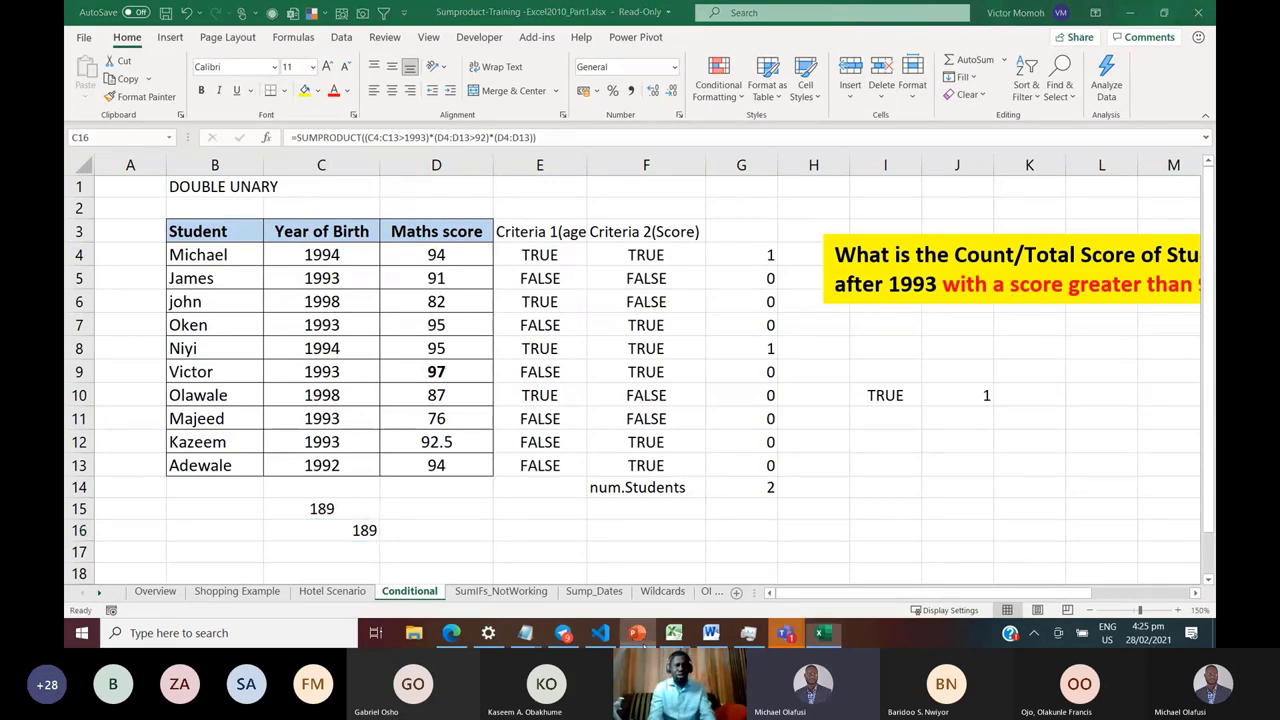
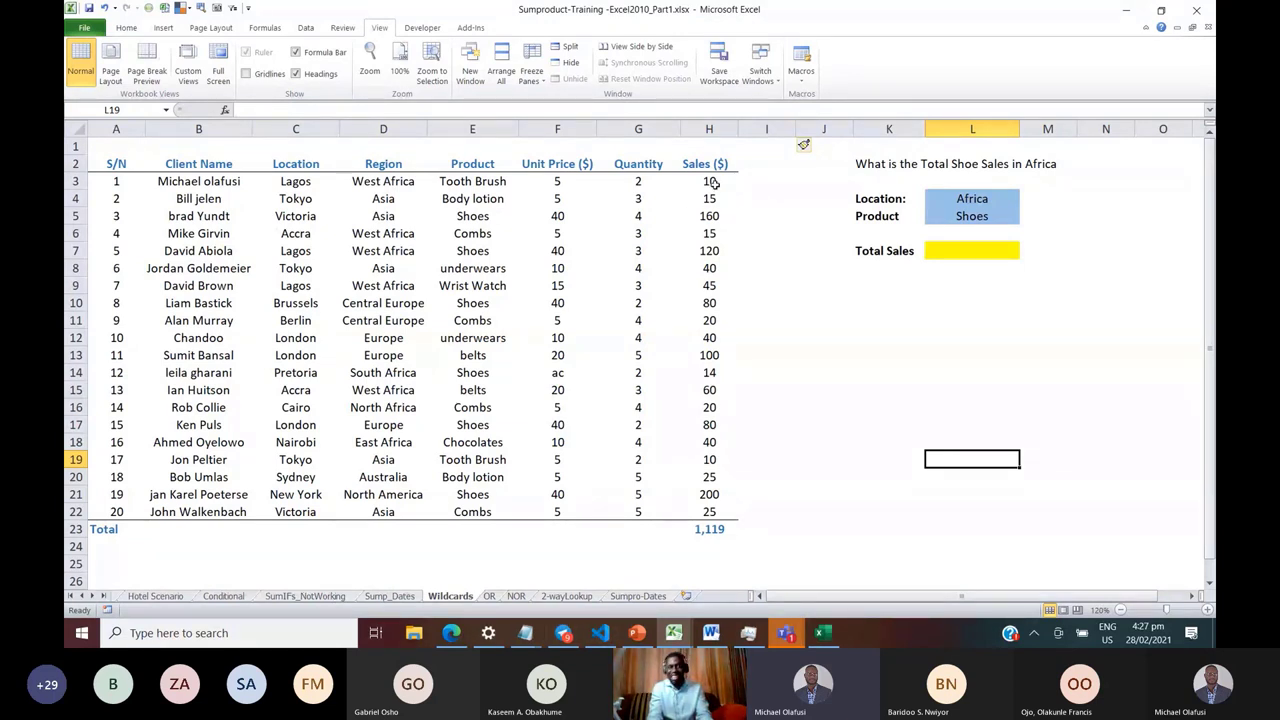
left_click(712, 182)
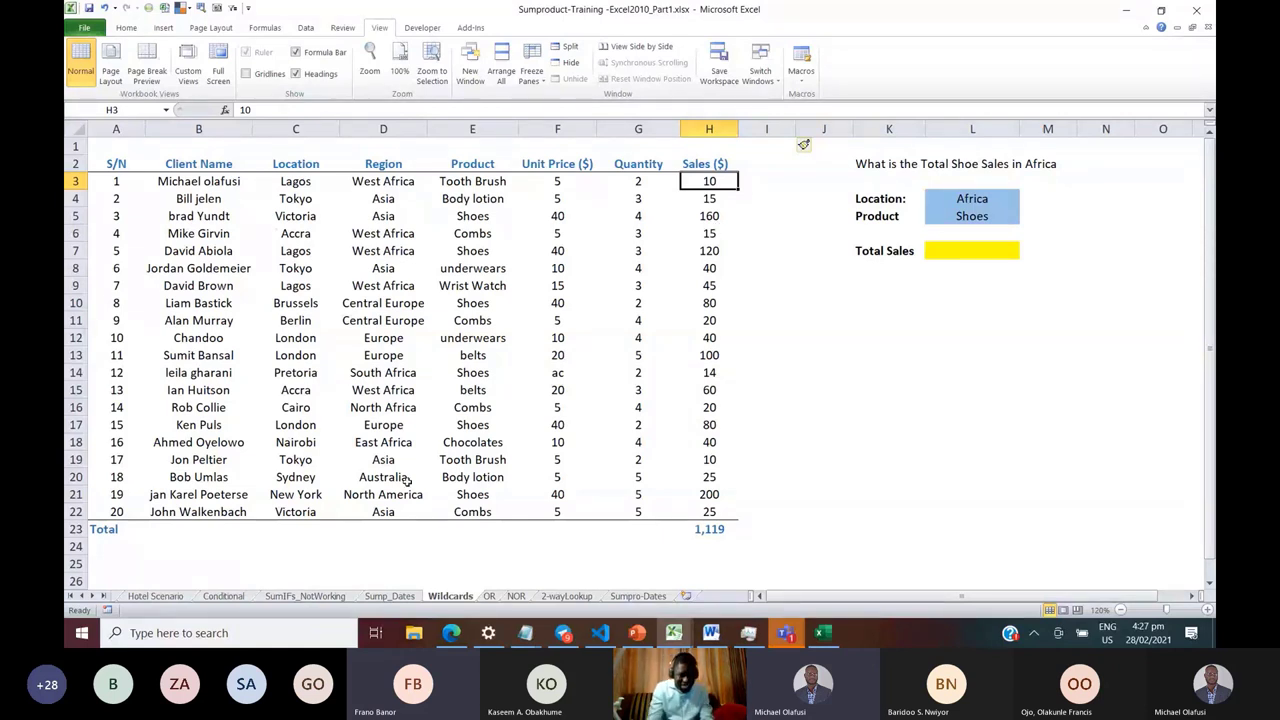
left_click(838, 634)
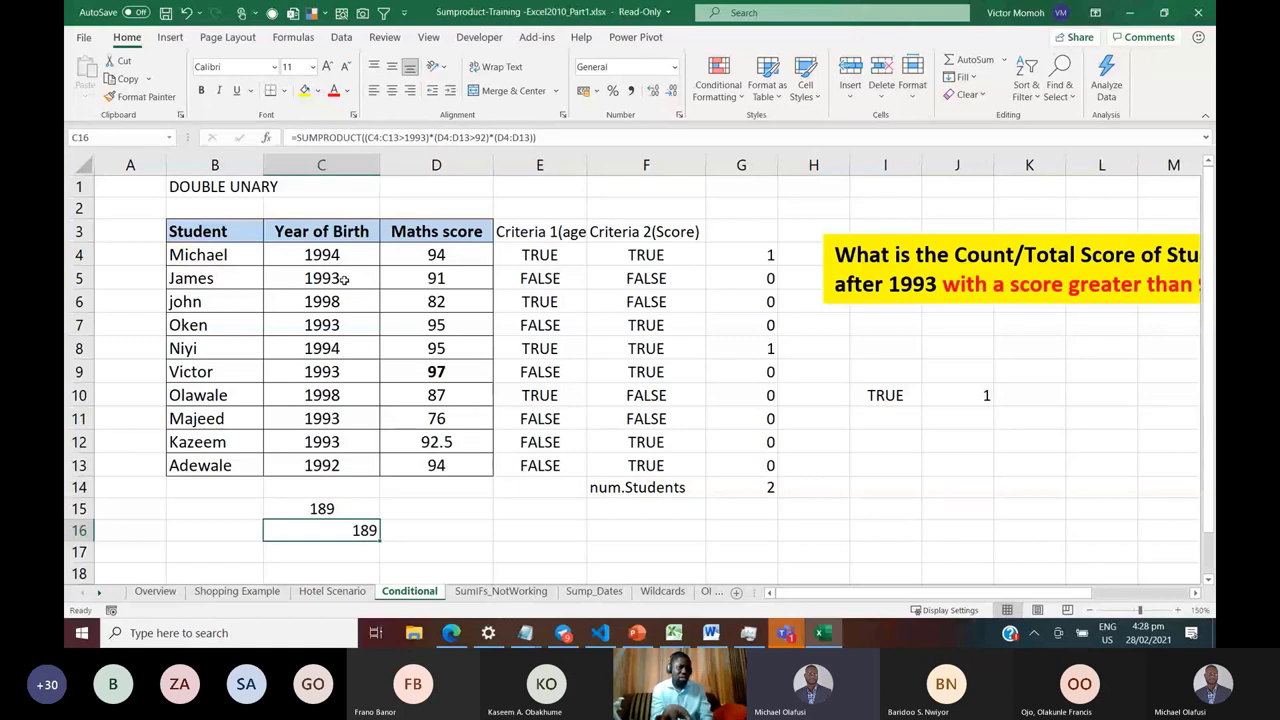
Enter the label Year in D1 and its criterion value 1993 in E1 on the Conditional sheet
left_click(410, 187)
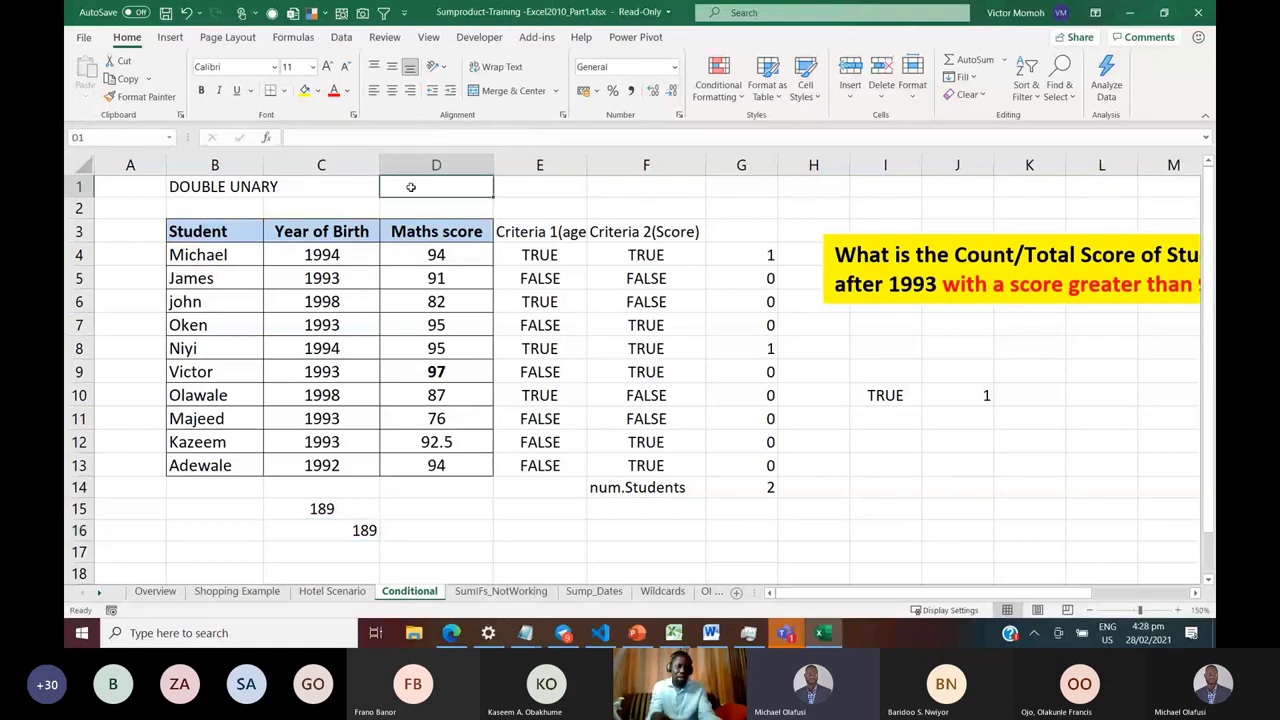
type("Year")
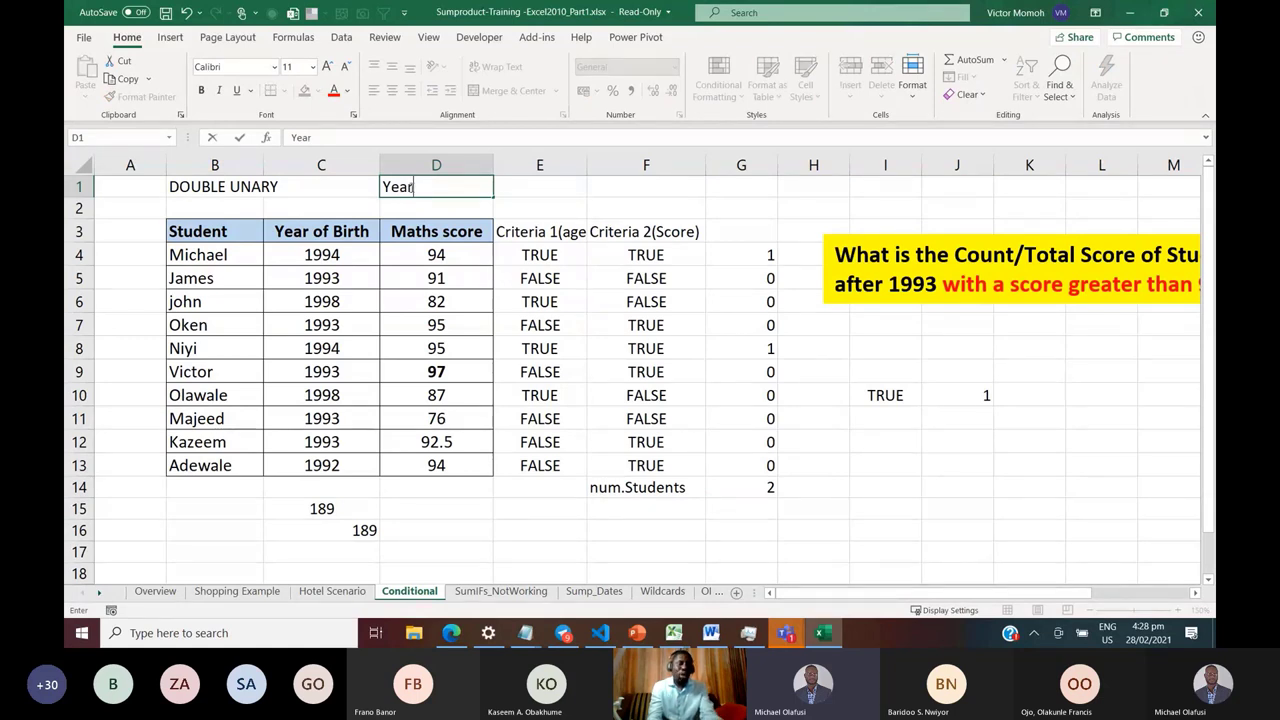
key("Tab")
type("1993")
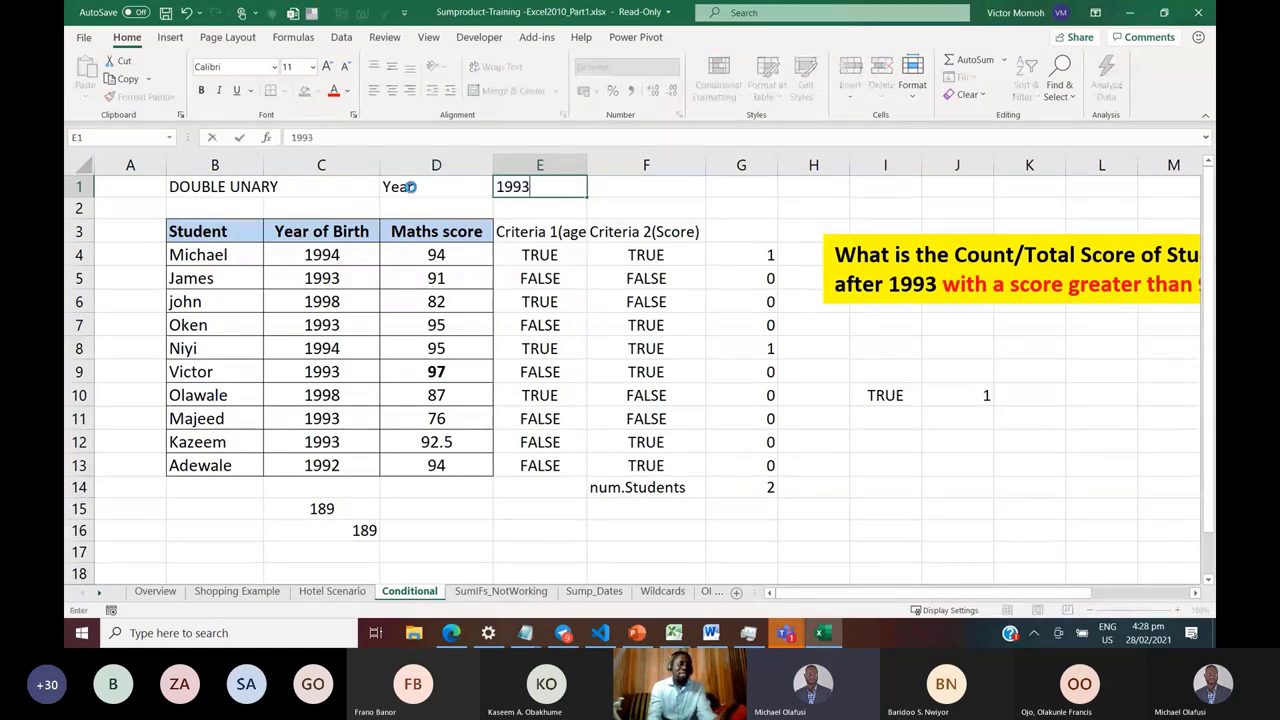
key("ctrl+Return")
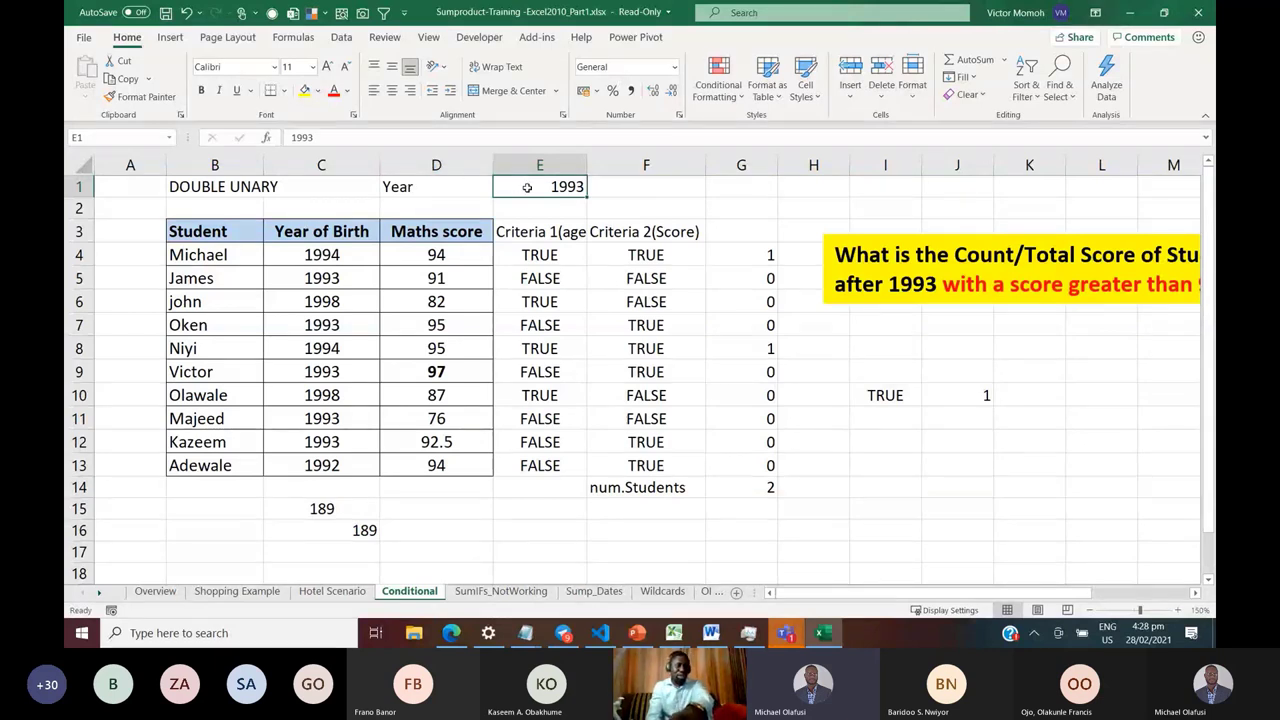
left_click(341, 533)
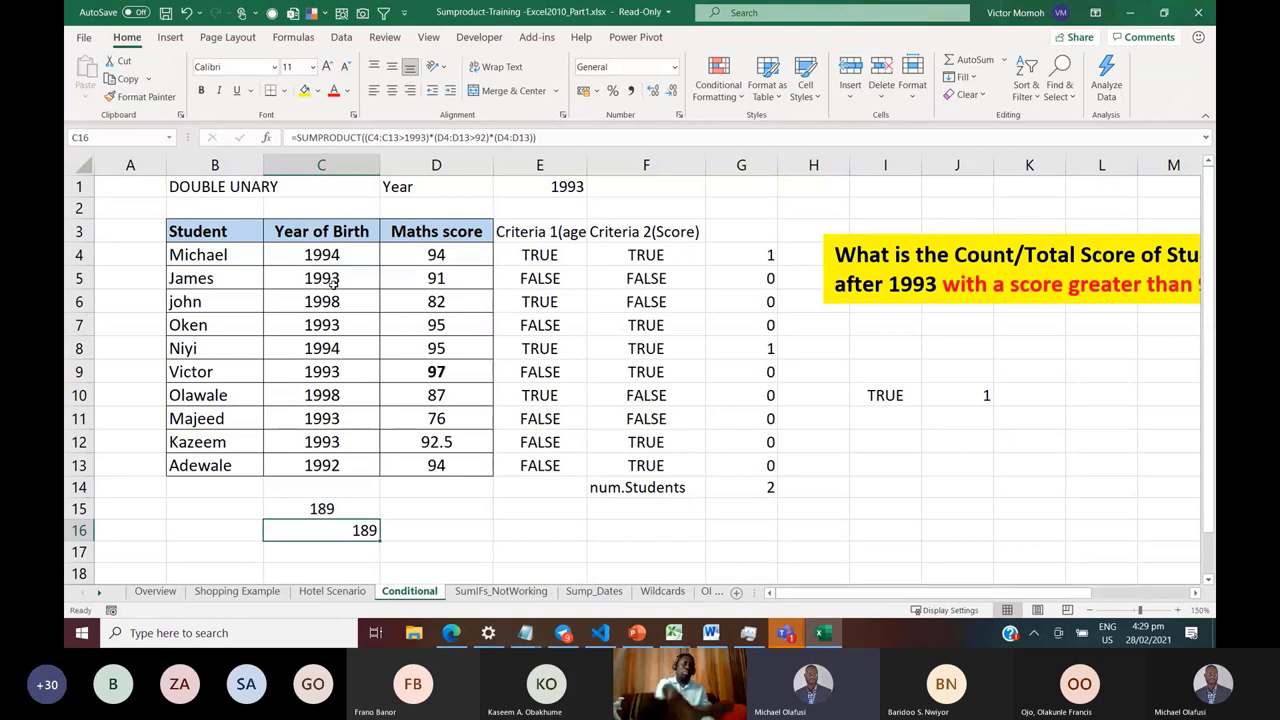
left_click(543, 188)
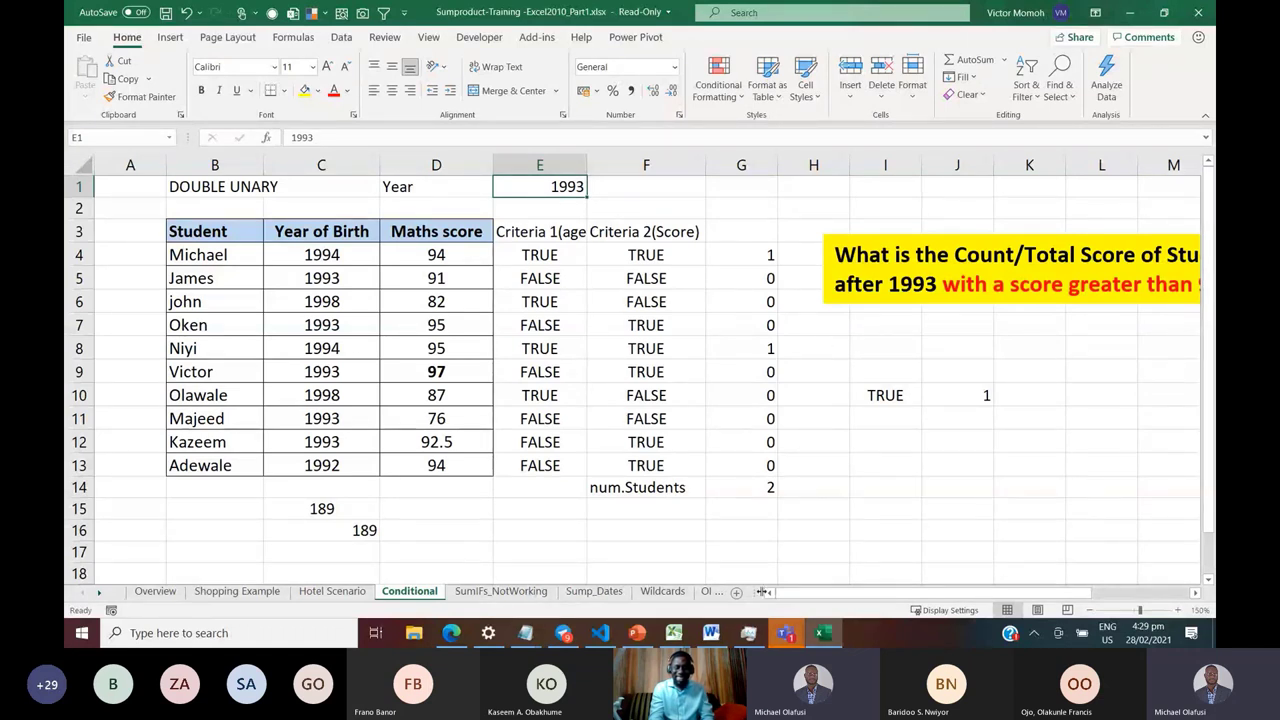
Switch to the Excel 2010 window of the Sumproduct-Training workbook, on the Wildcards sheet's sales table
mouse_move(787, 636)
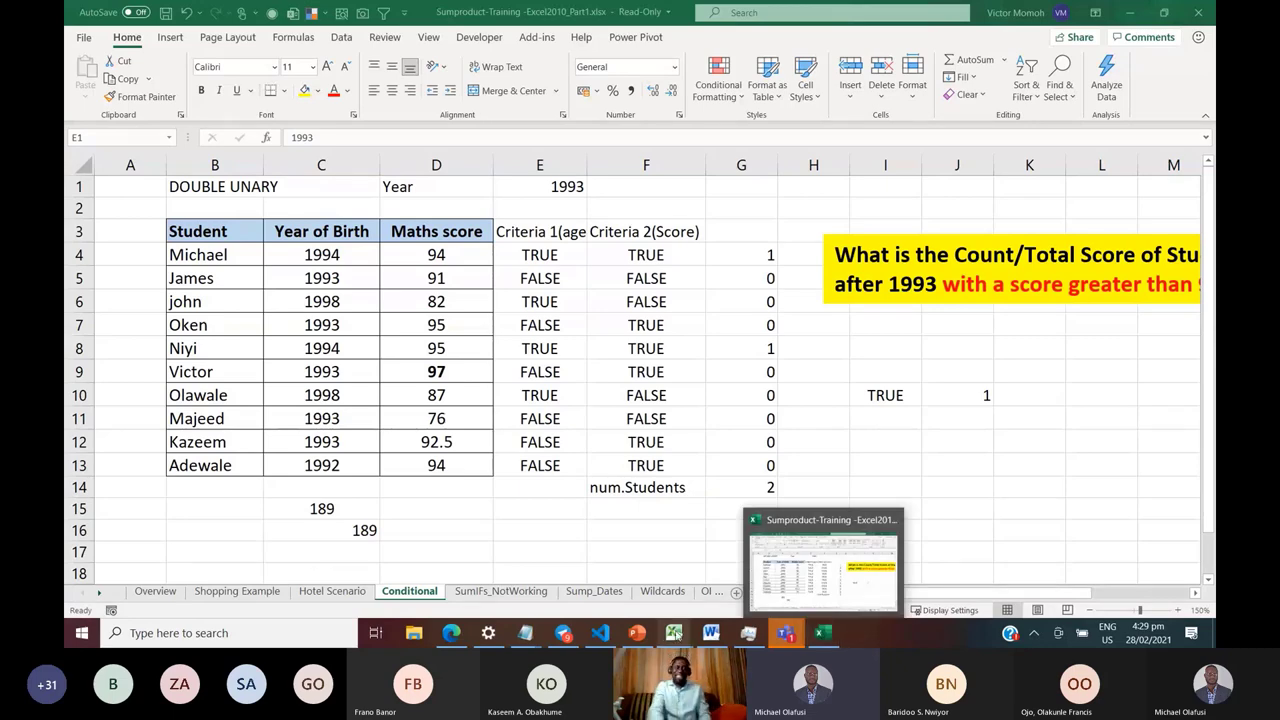
mouse_move(676, 636)
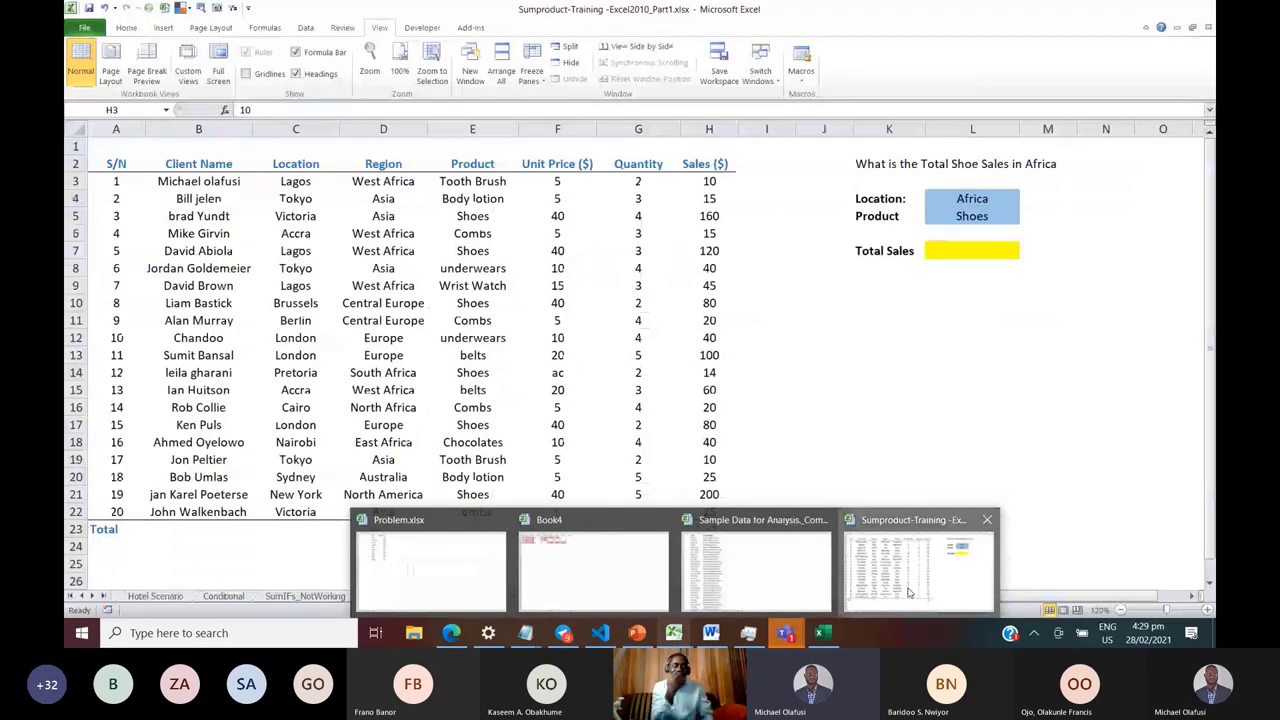
left_click(908, 592)
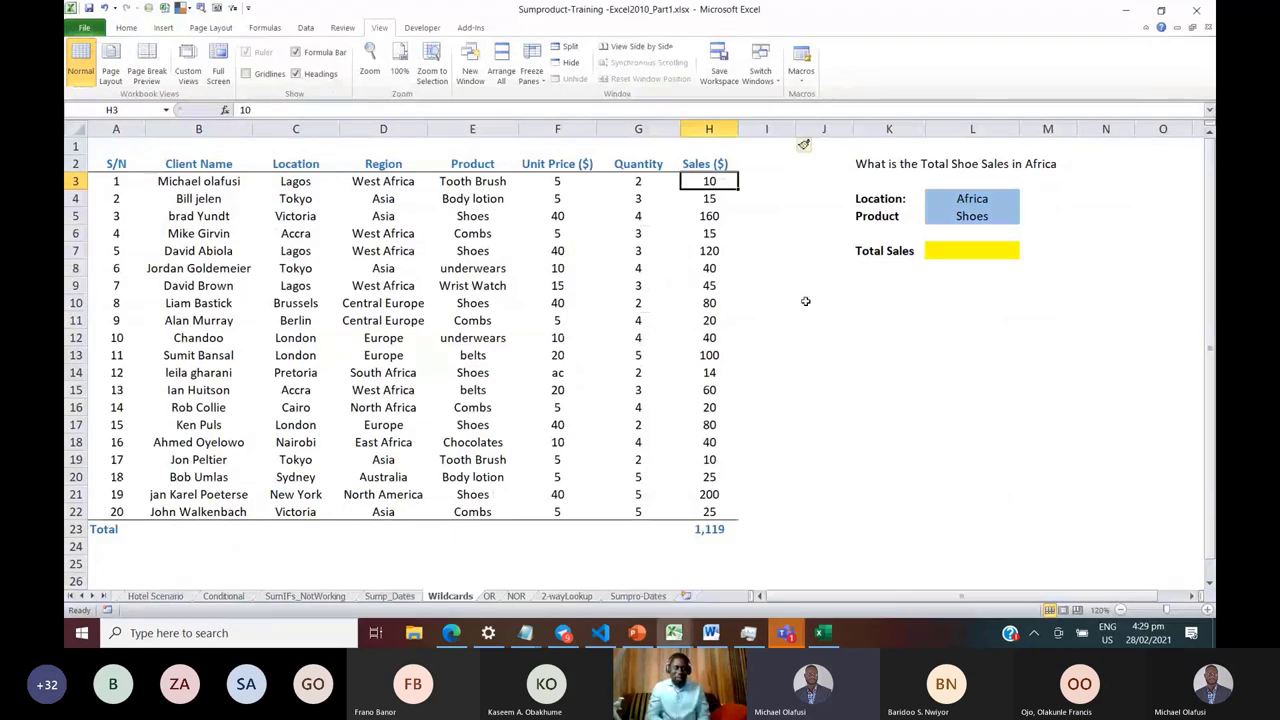
left_click(708, 286)
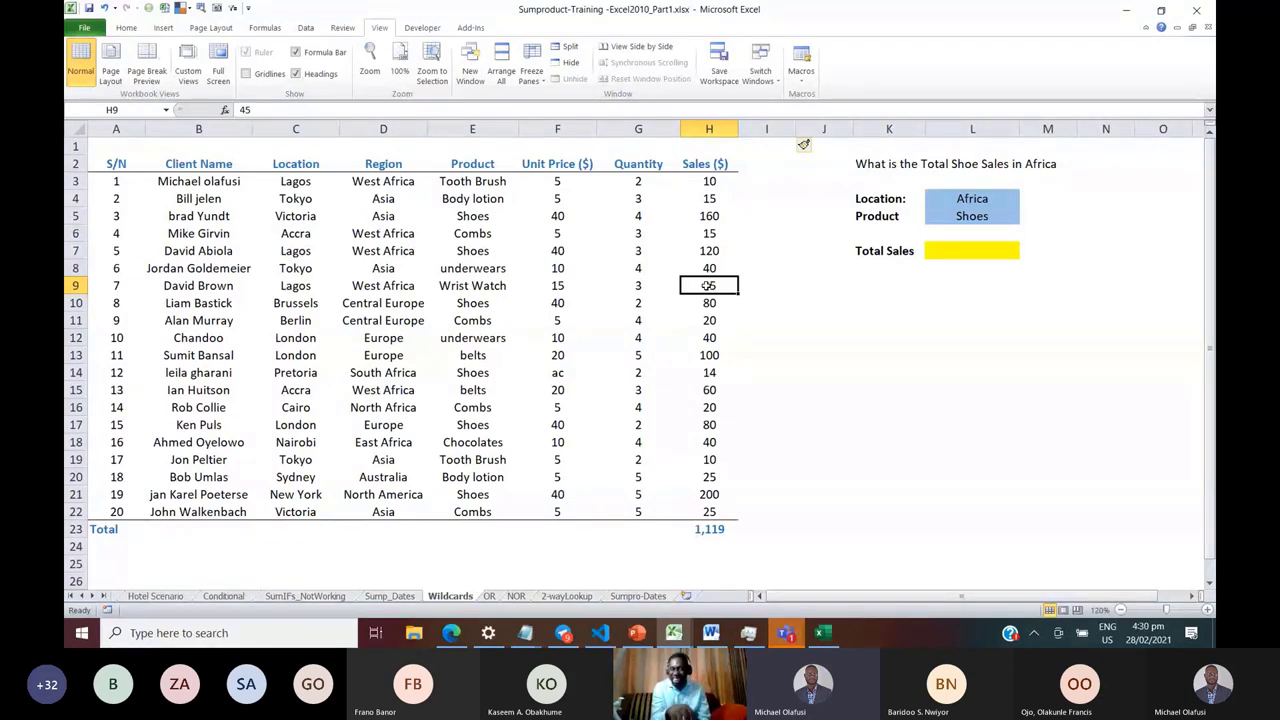
left_click(712, 441)
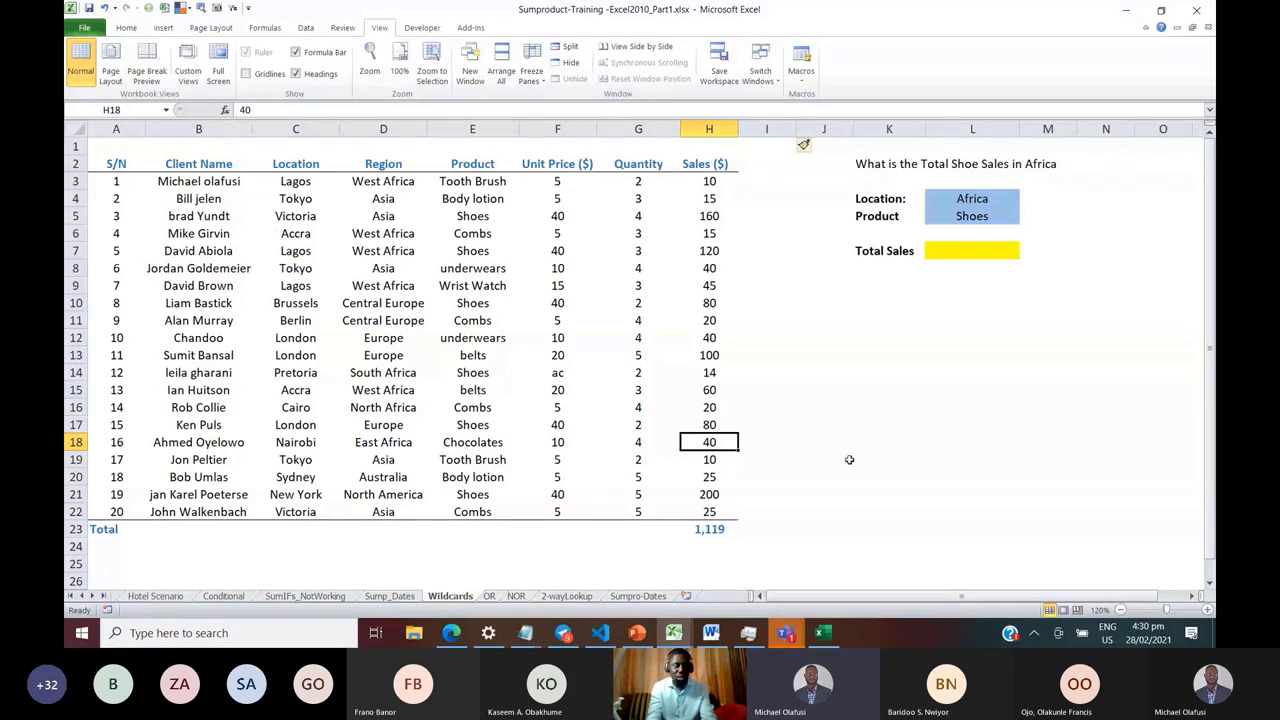
List the wildcard names with their symbols in K13:L15: asterisks *, Question mark ? and Tilde ~
left_click(875, 361)
type("asterisks")
key("Return")
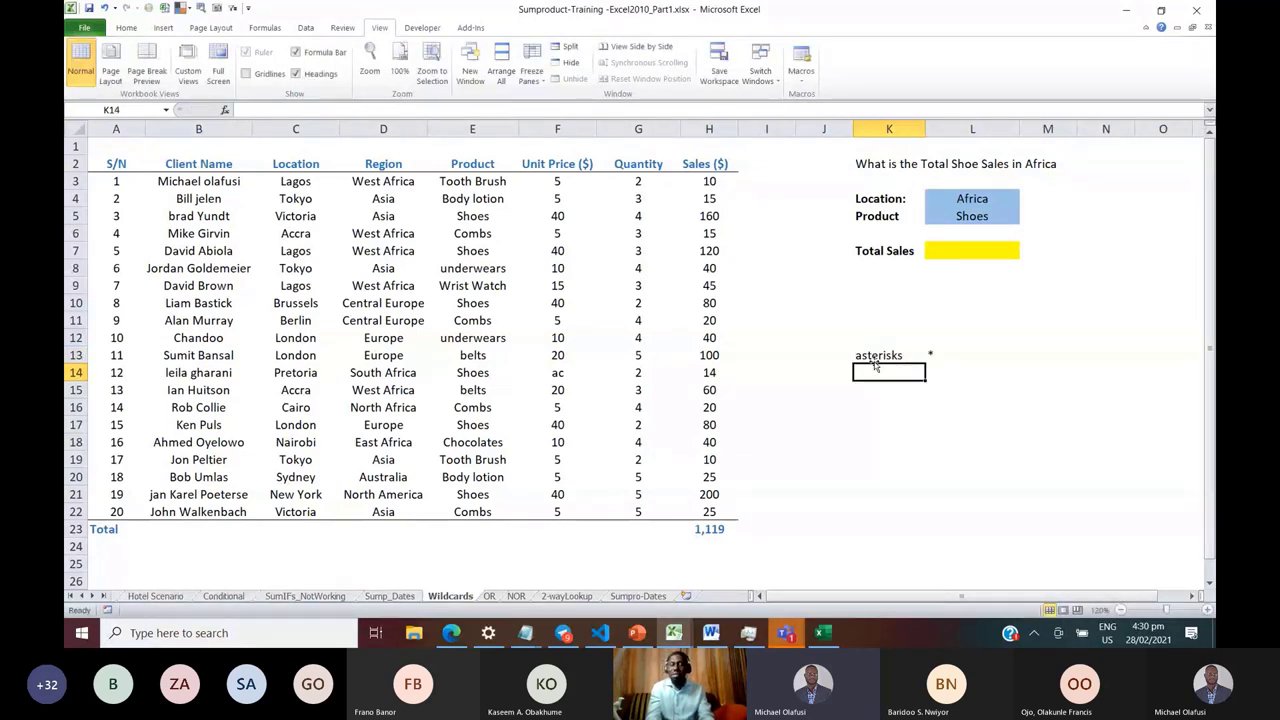
type("Question mark")
key("Tab")
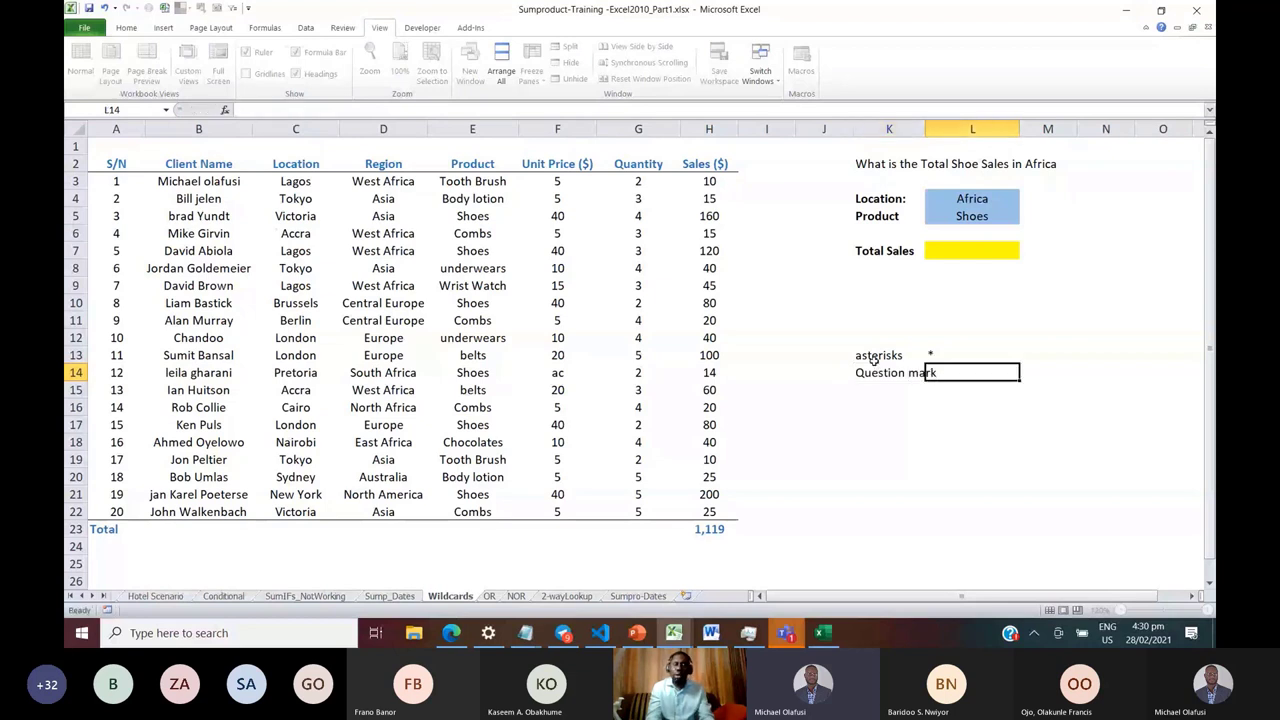
type("?")
key("Return")
key("Left")
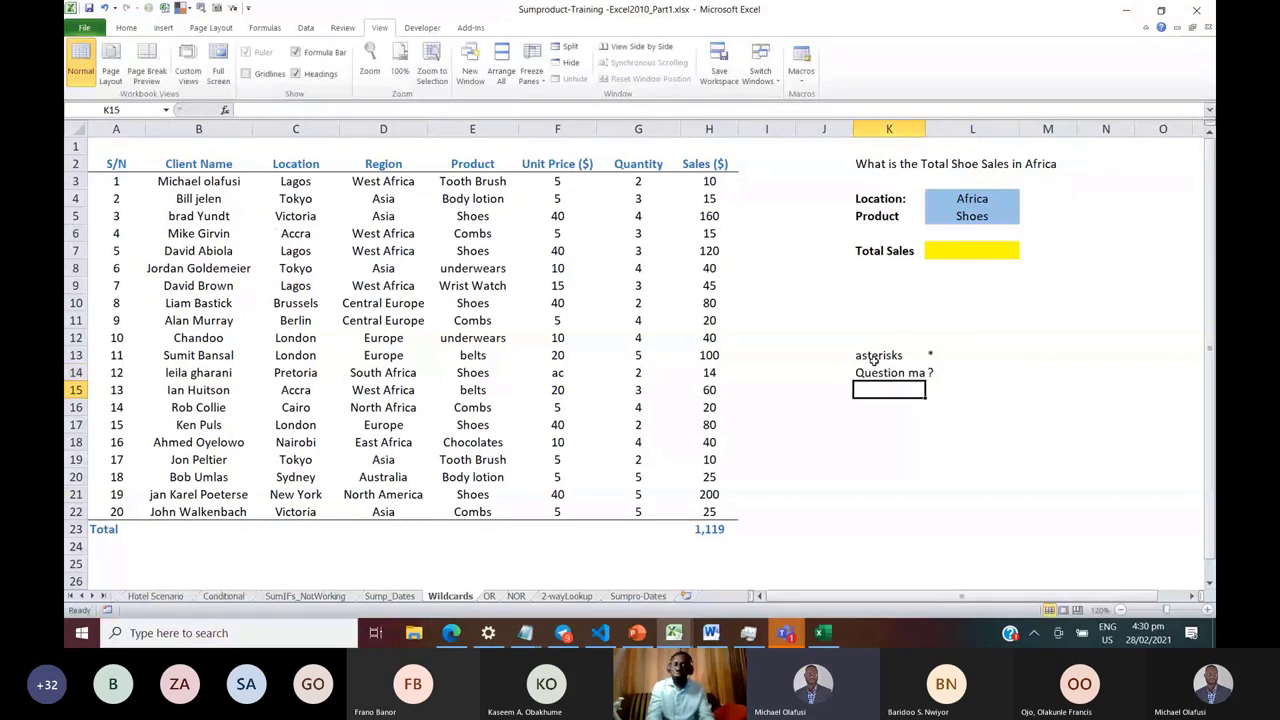
type("Tilde")
key("Tab")
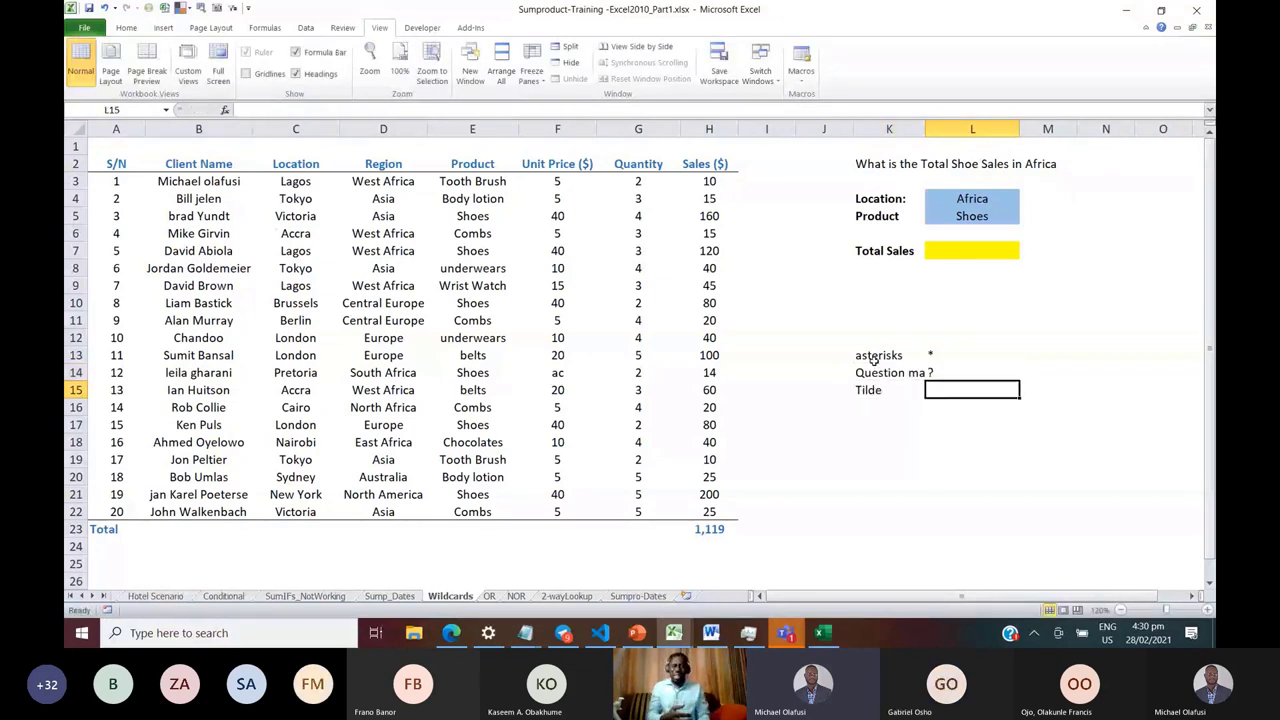
type("~")
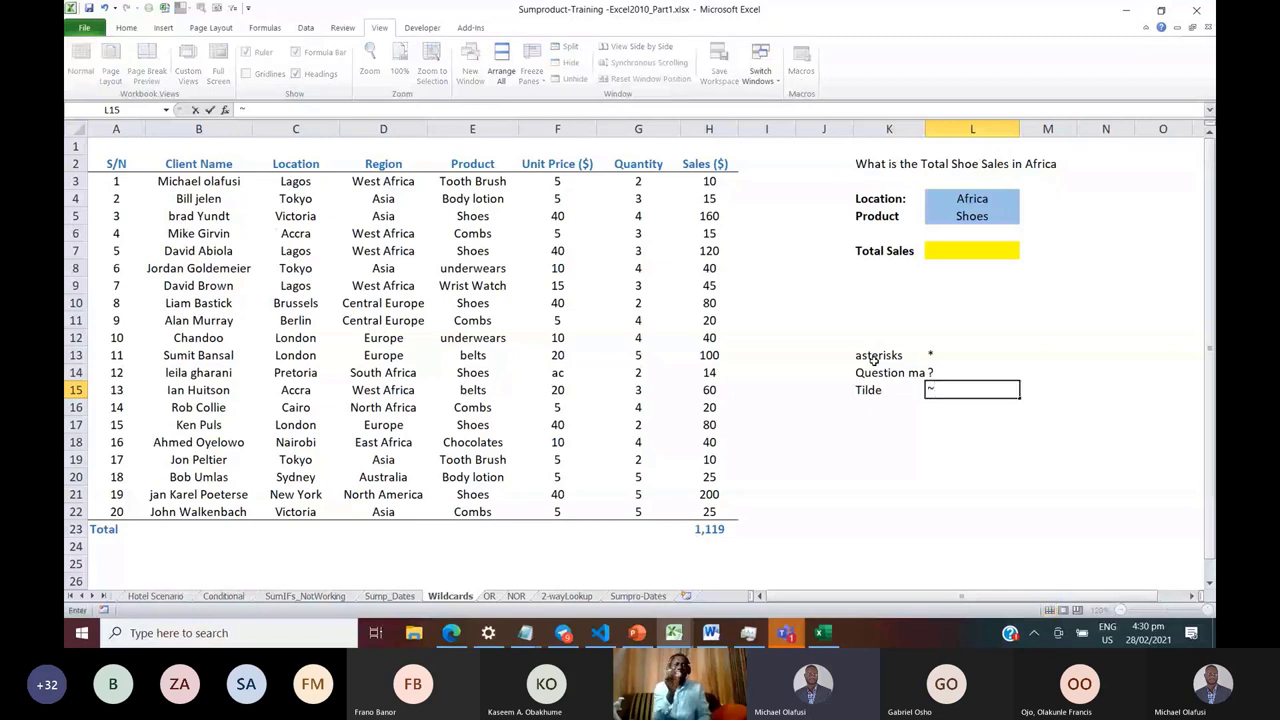
left_click(901, 442)
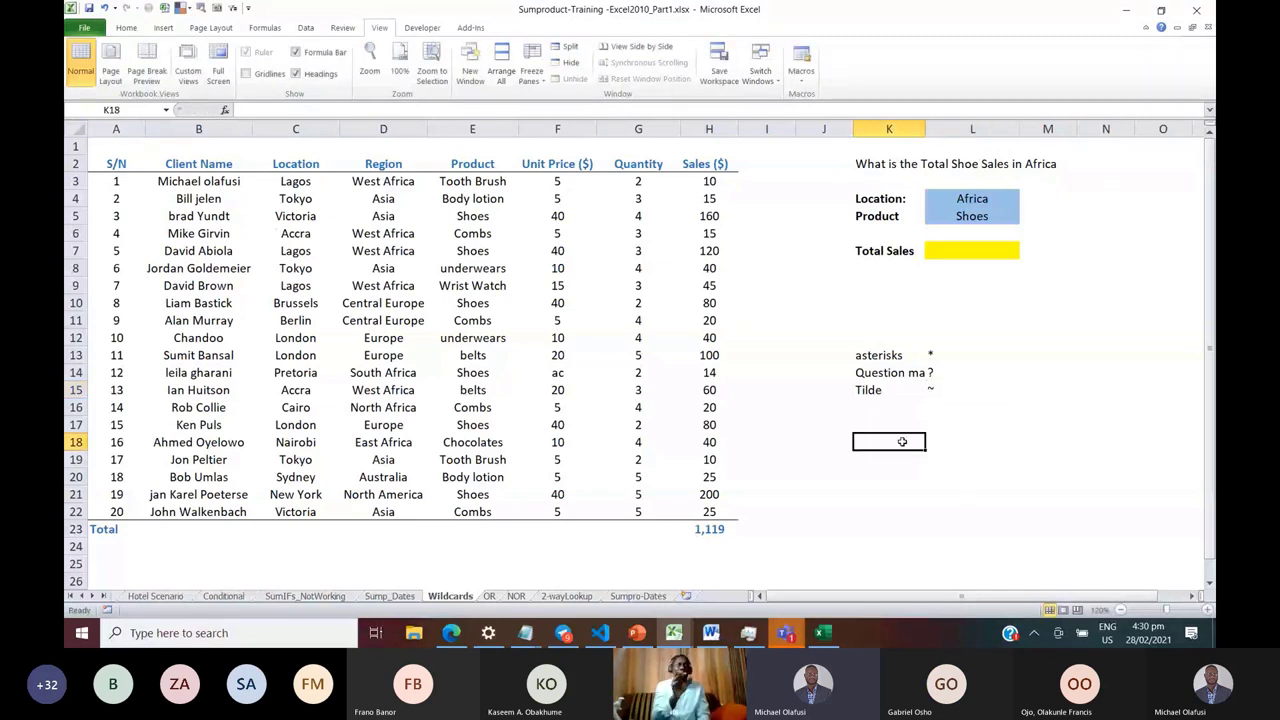
Clear the list of wildcard names and symbols from K13:L15
left_click(937, 354)
left_click(944, 371)
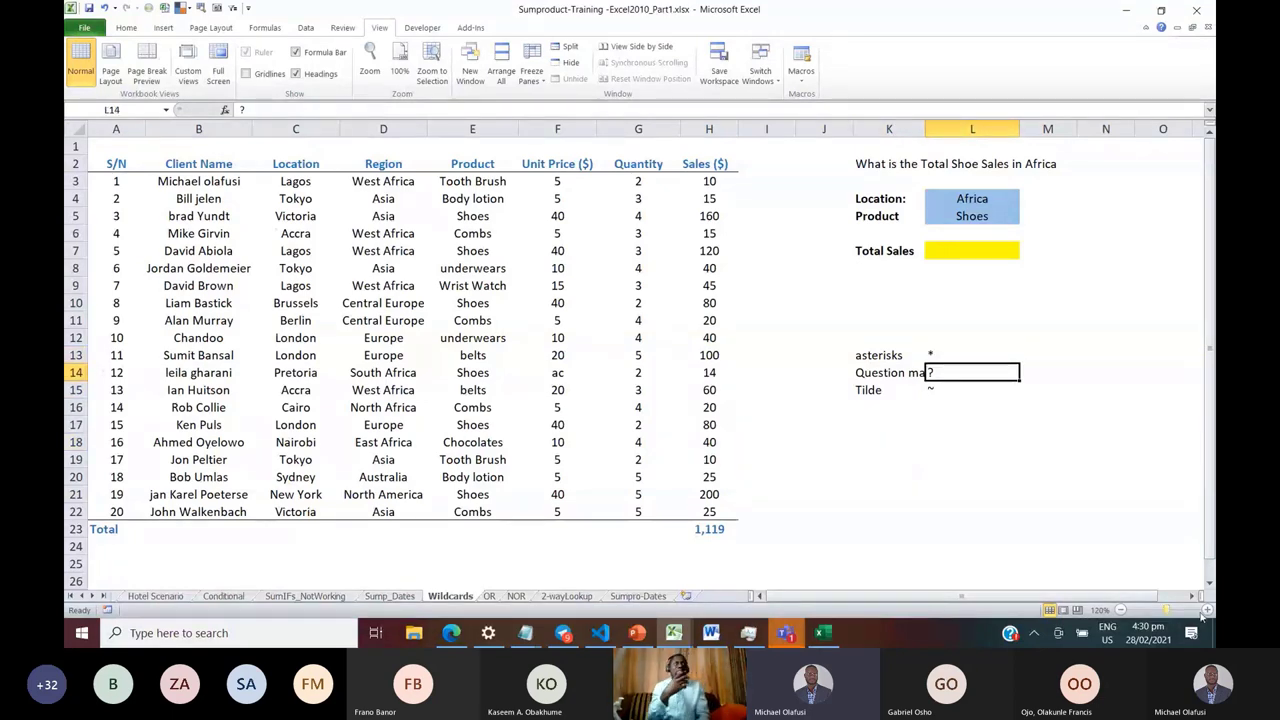
left_click(1208, 611)
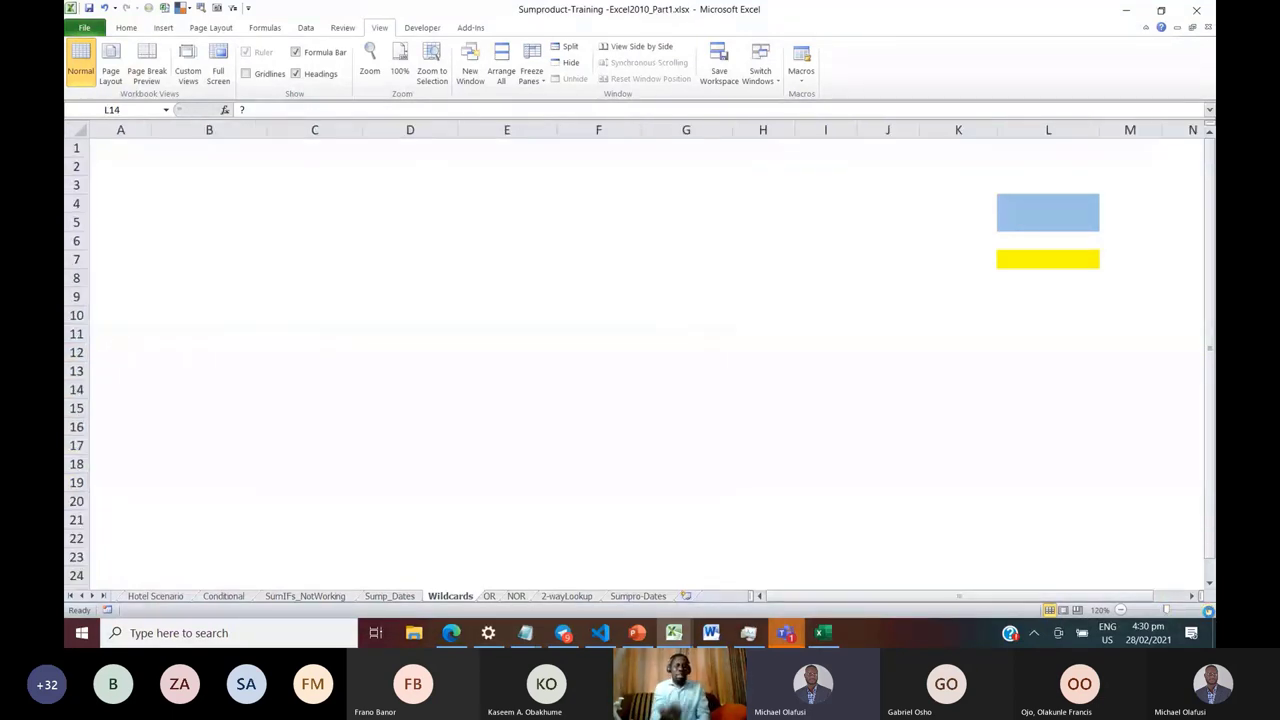
left_click_drag(940, 371, 1010, 407)
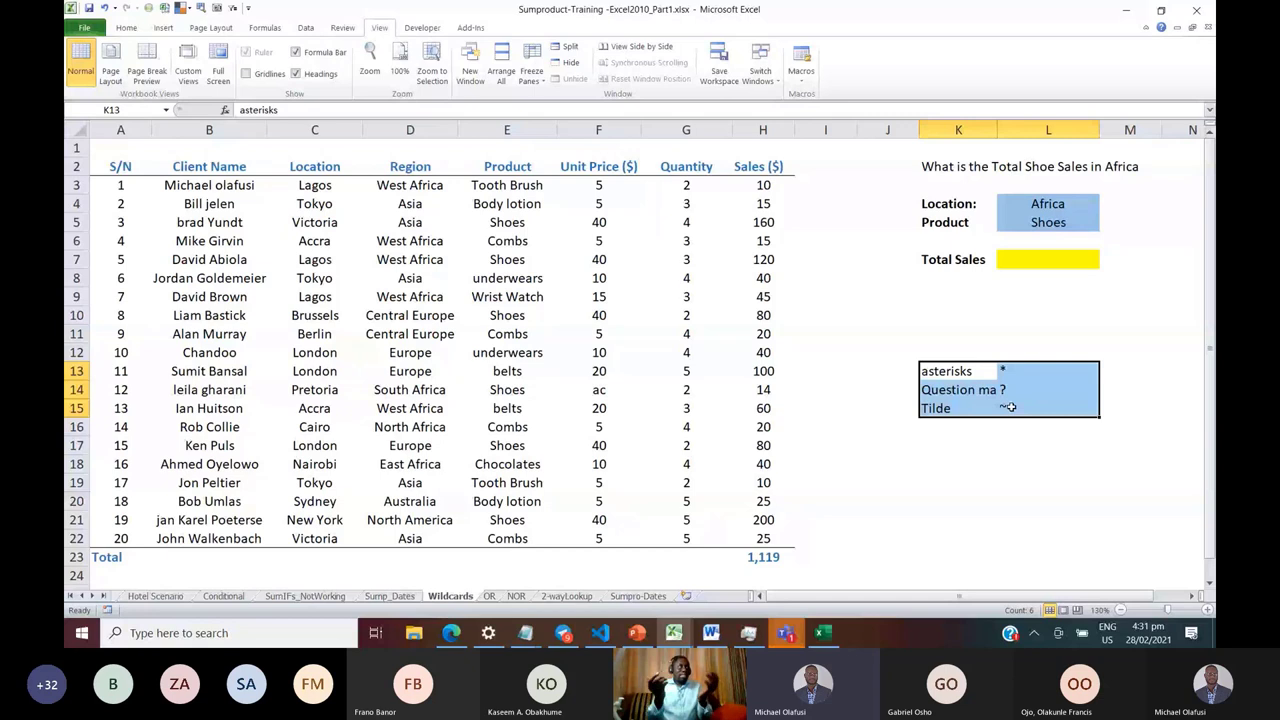
key("Delete")
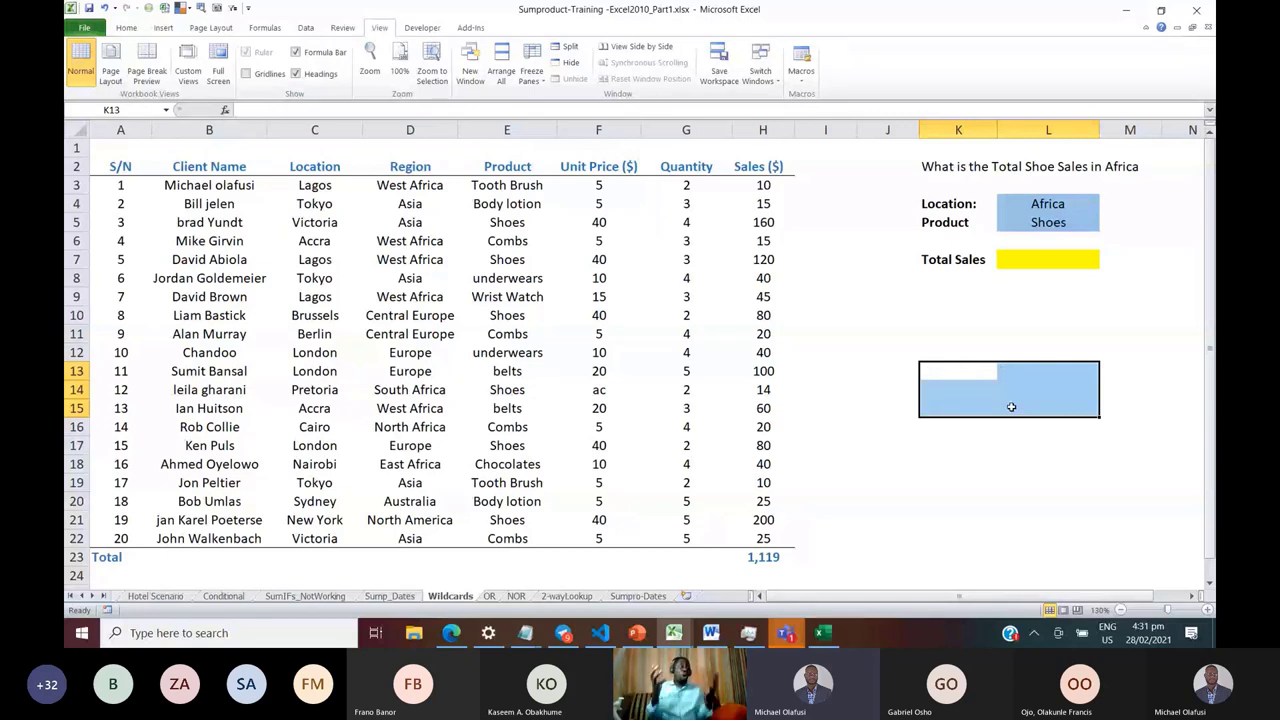
left_click(949, 372)
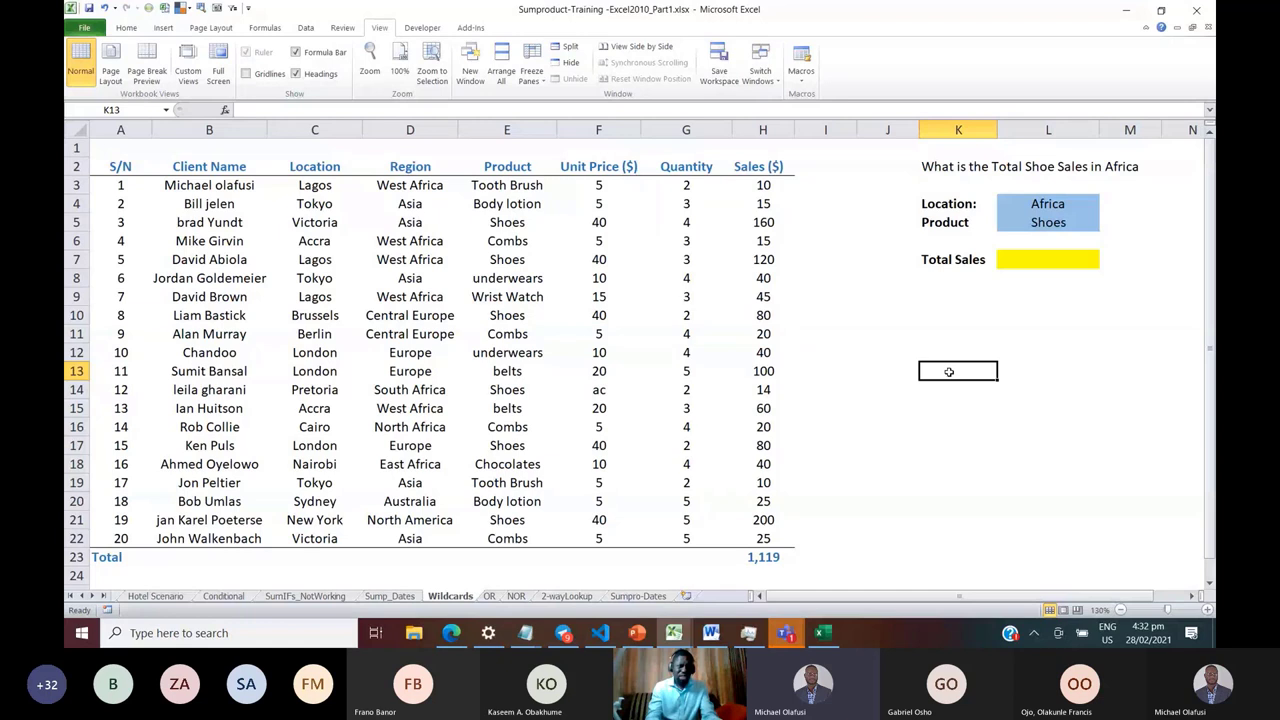
Examine which Region entries contain the word Africa, as needed for the Total Sales criteria
left_click(410, 292)
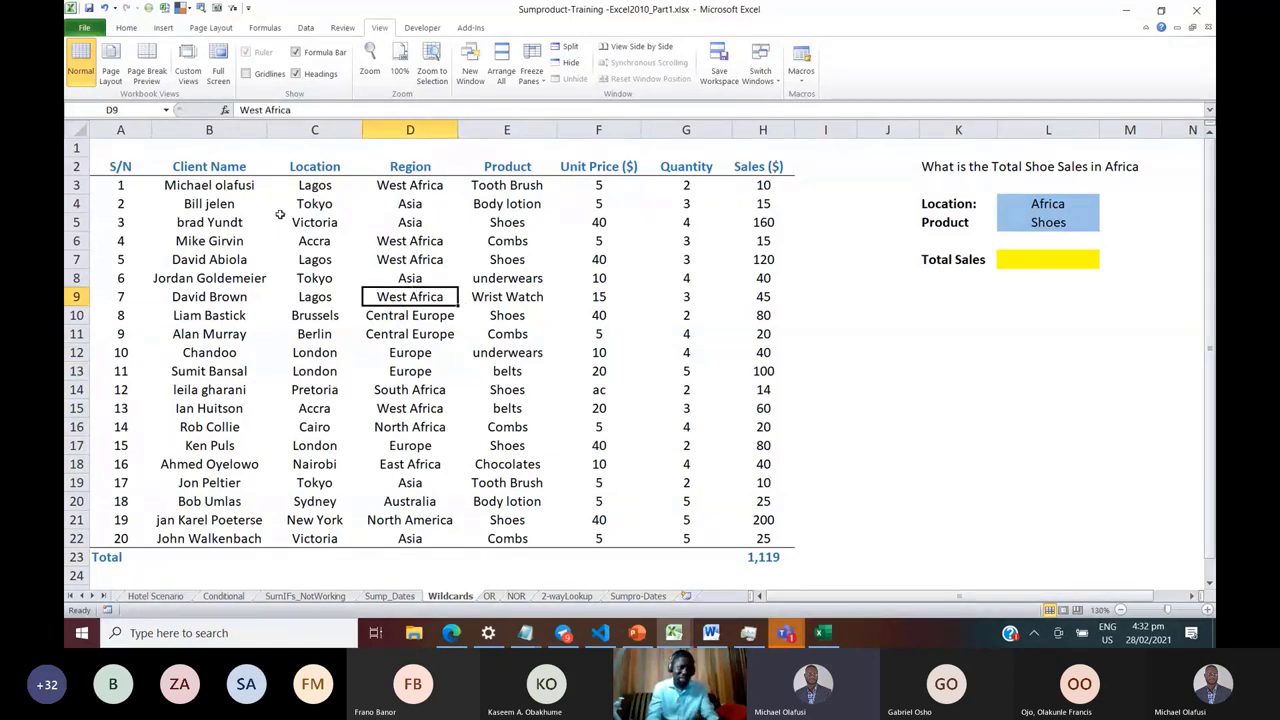
left_click(212, 192)
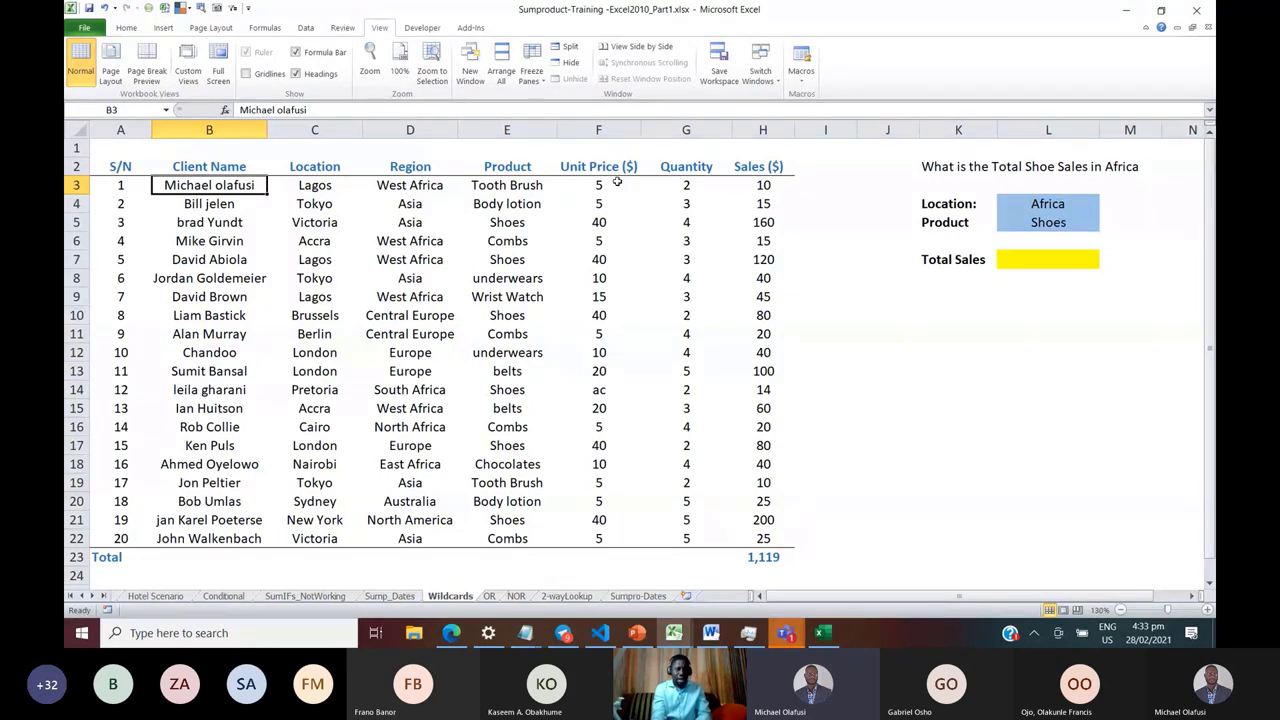
left_click(413, 185)
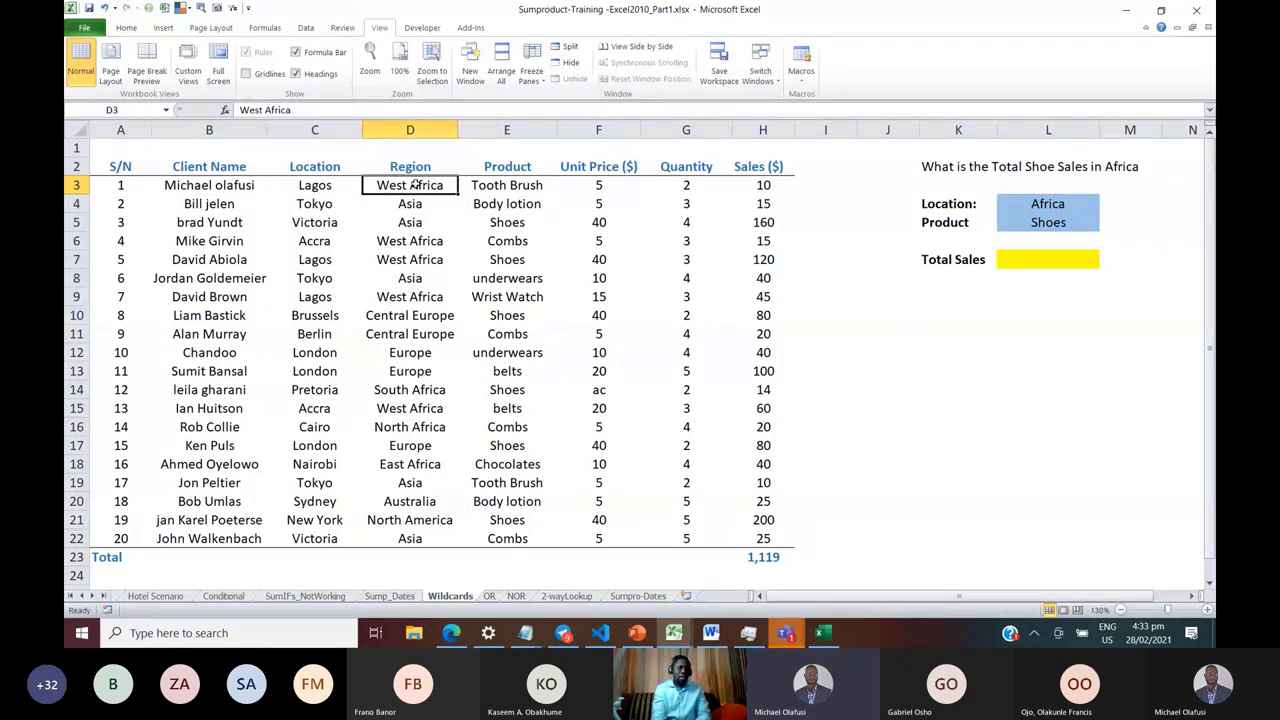
left_click(423, 390)
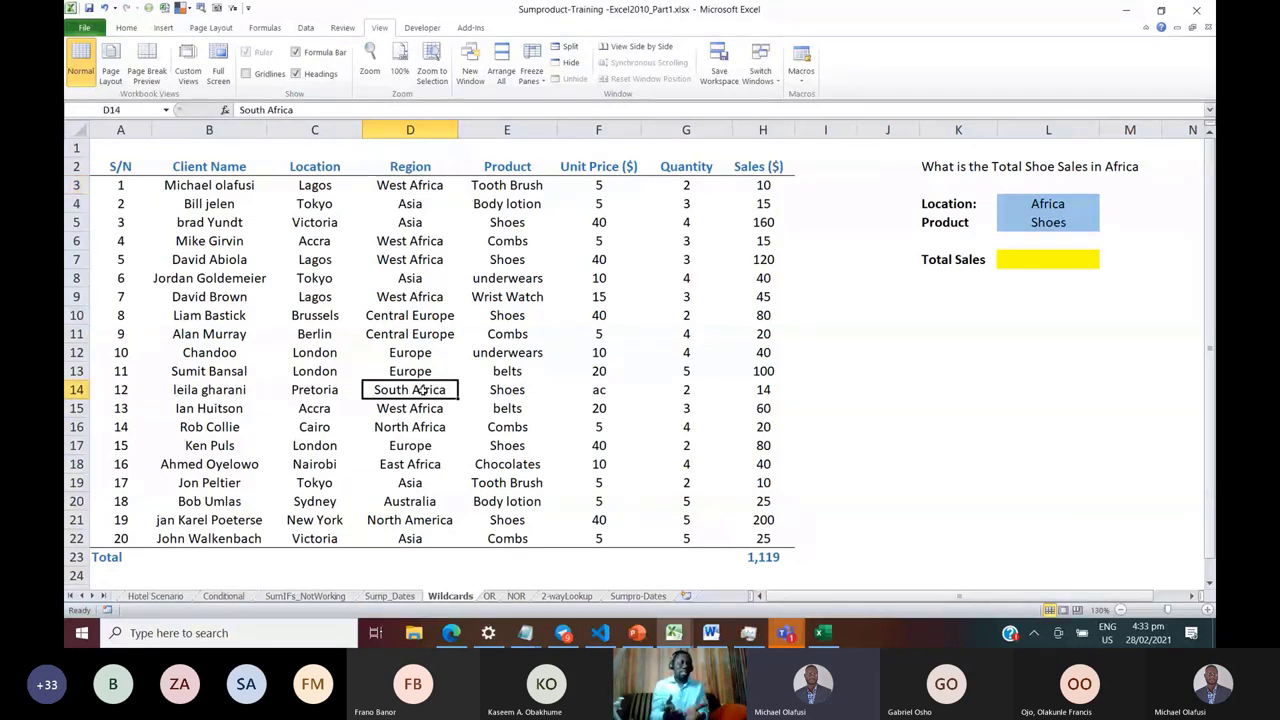
left_click(424, 427)
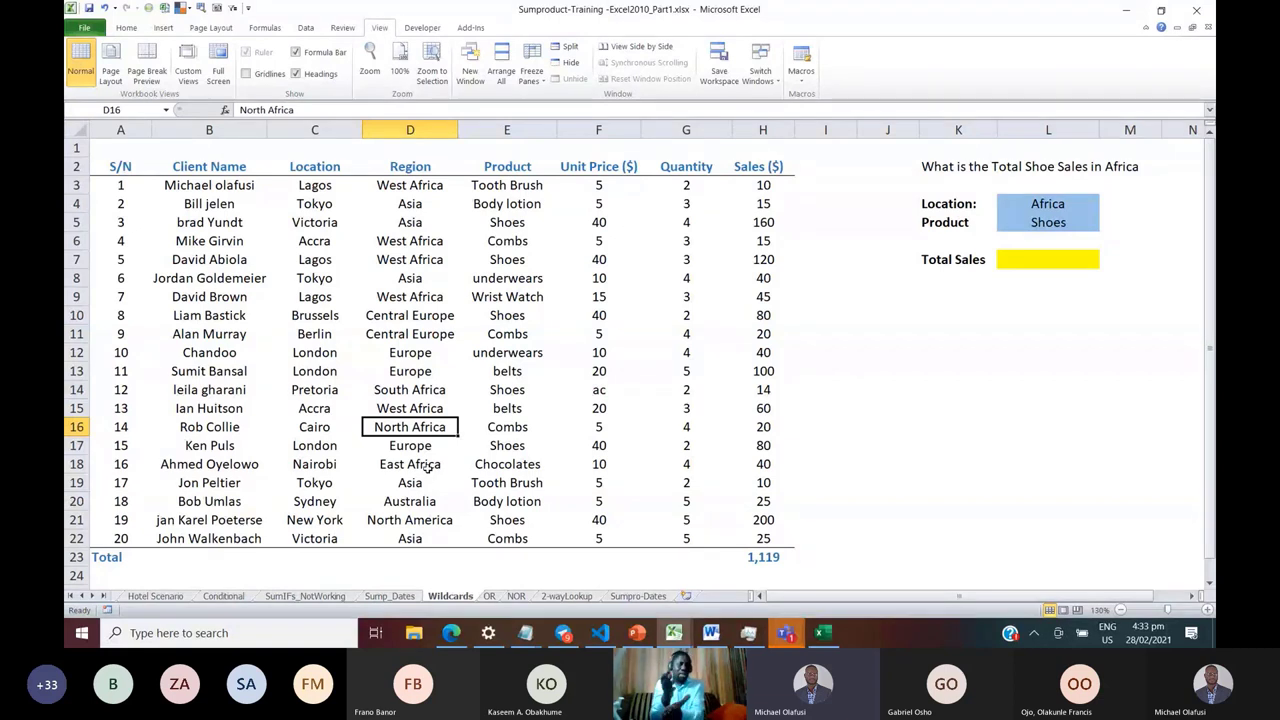
left_click(428, 466)
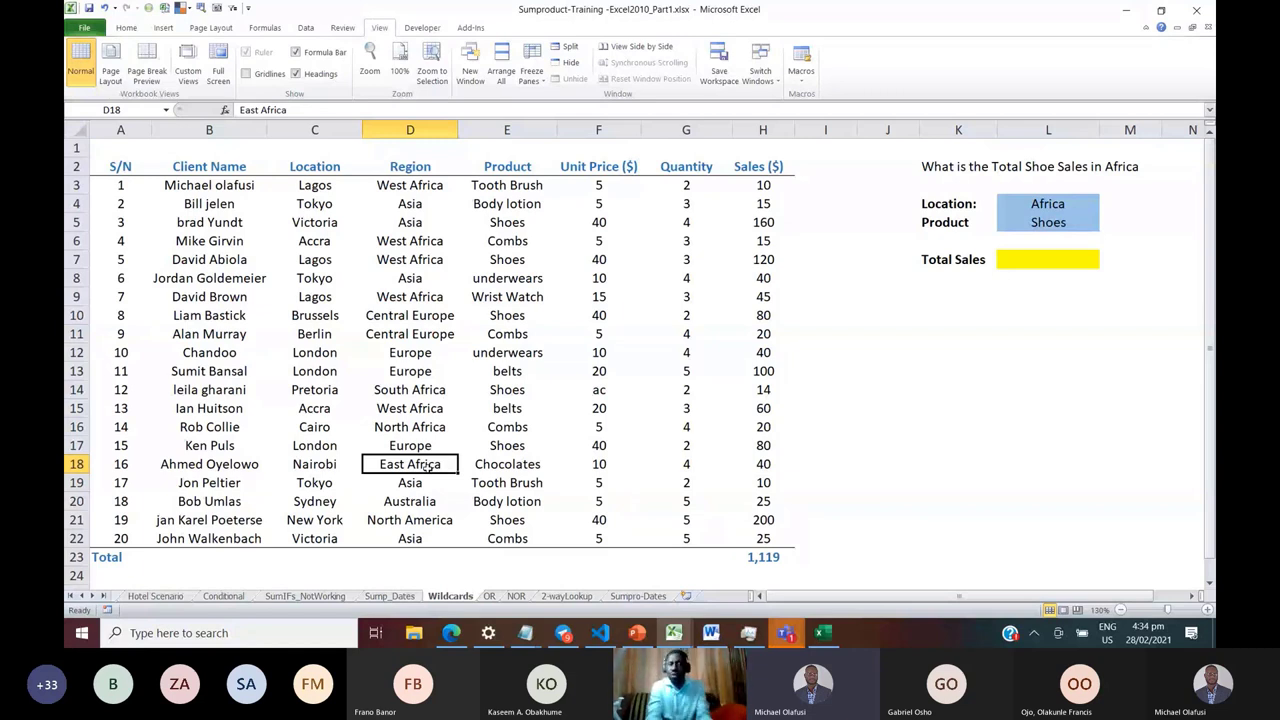
left_click(1052, 268)
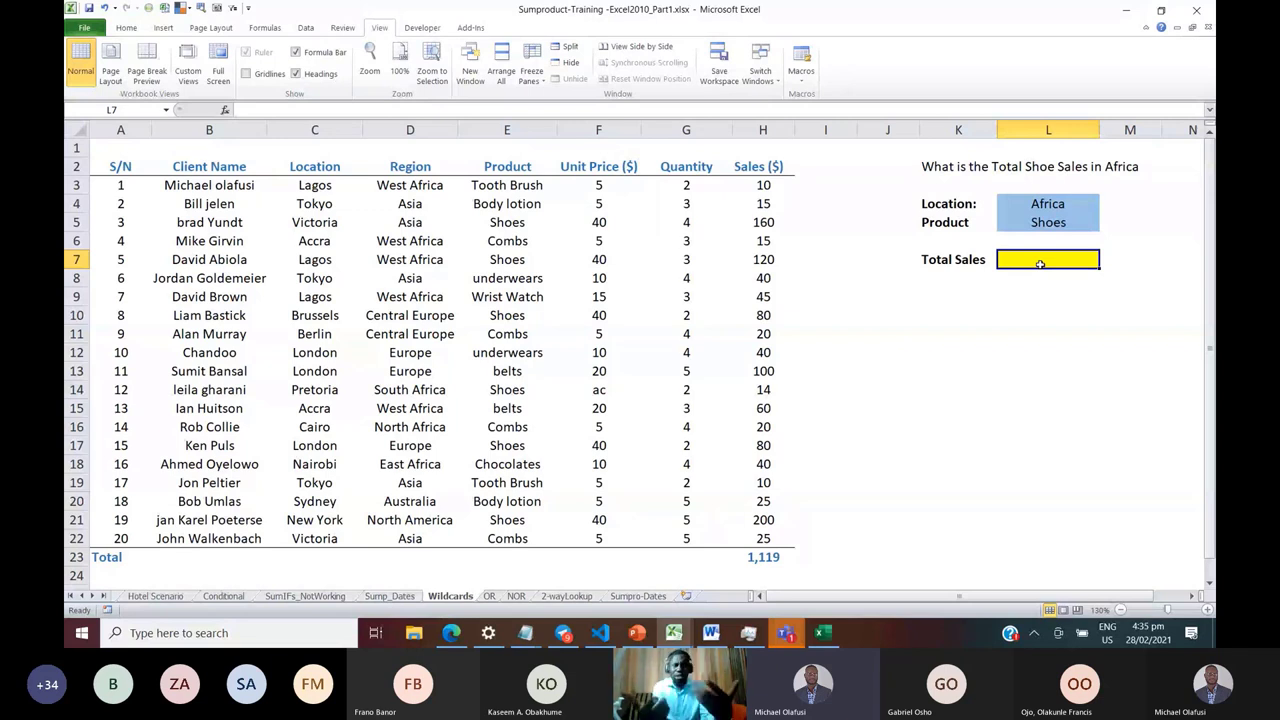
Enter =SEARCH("Africa",D3) in I3 and fill it down beside the sales table to I22
left_click(818, 186)
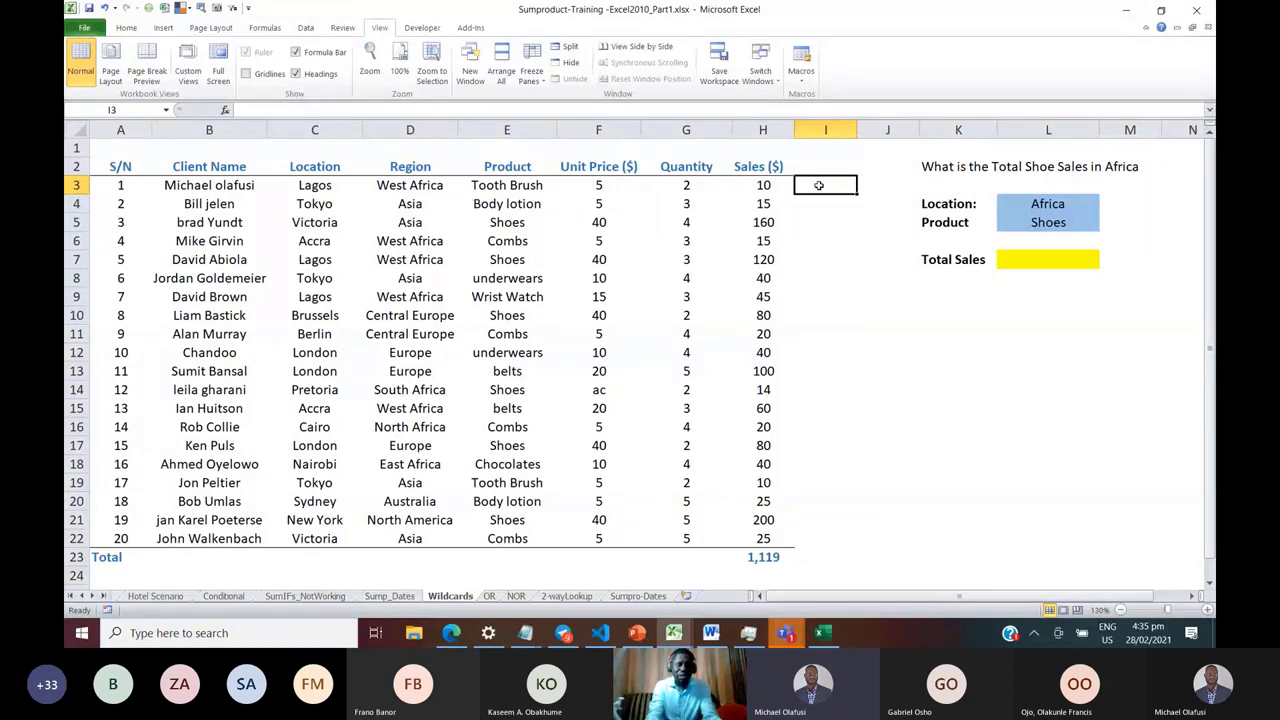
type("=")
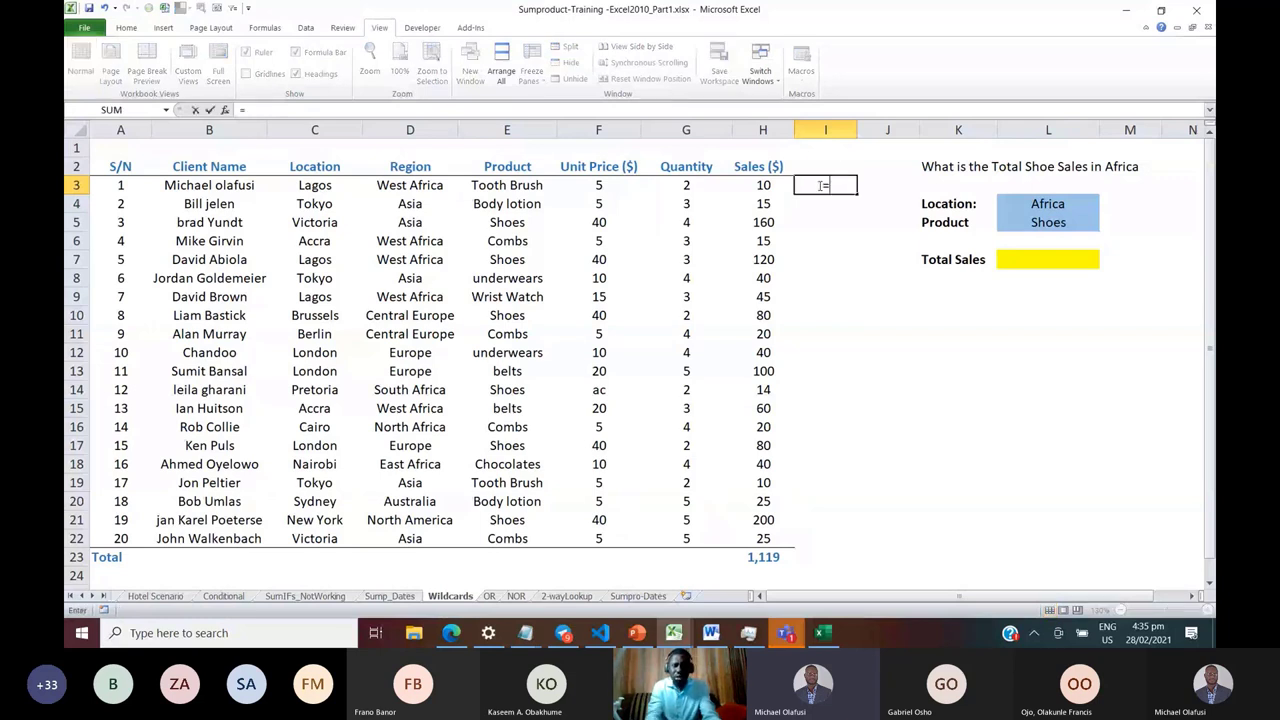
type("SEARCH(")
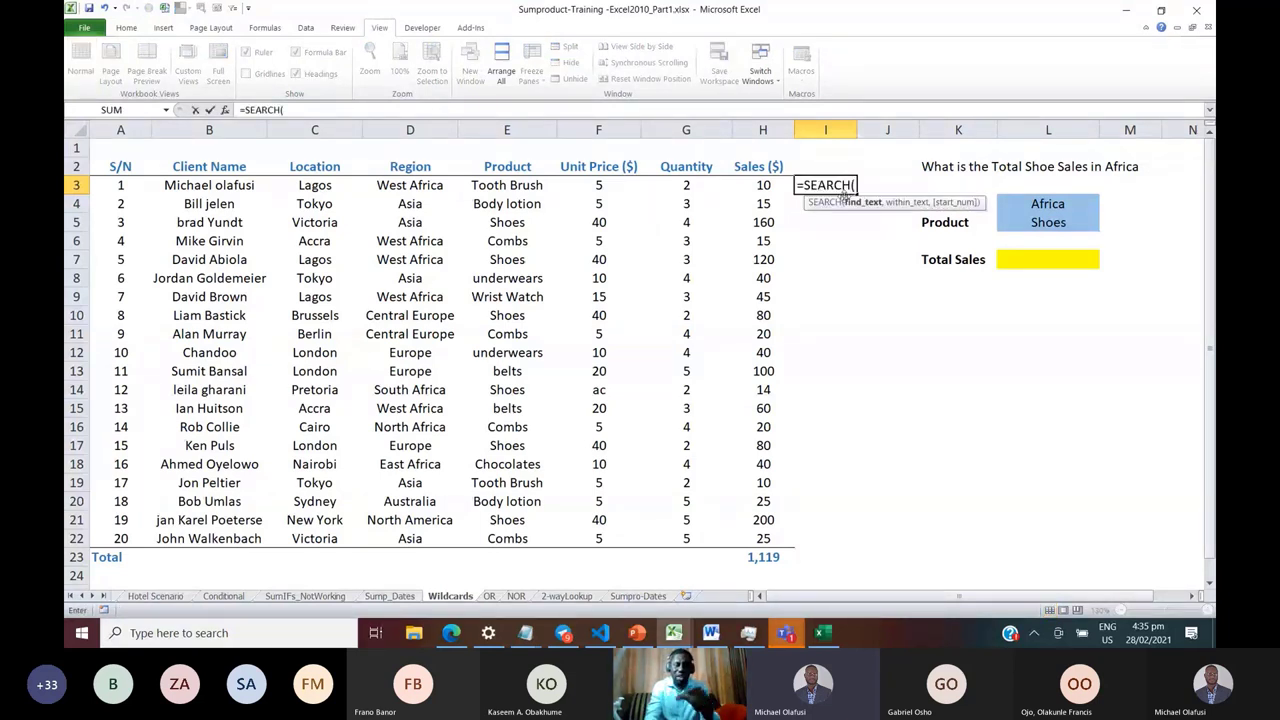
type("\"Africa\"")
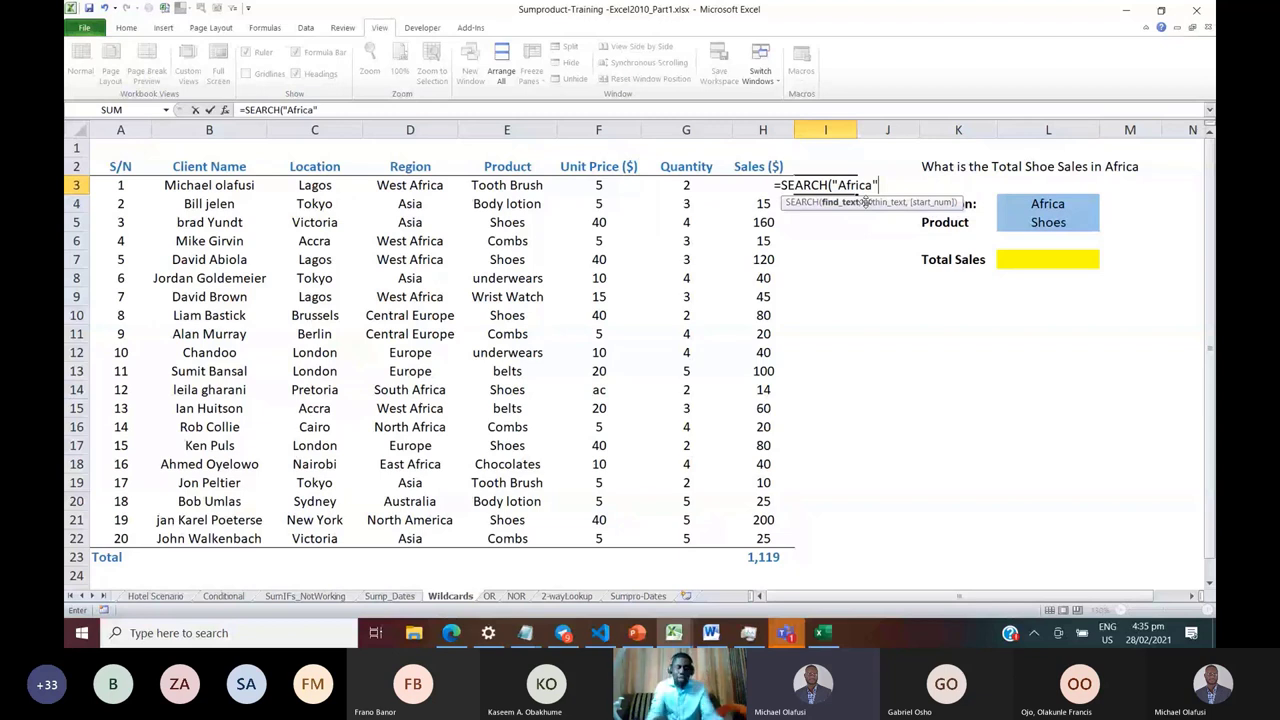
type(",")
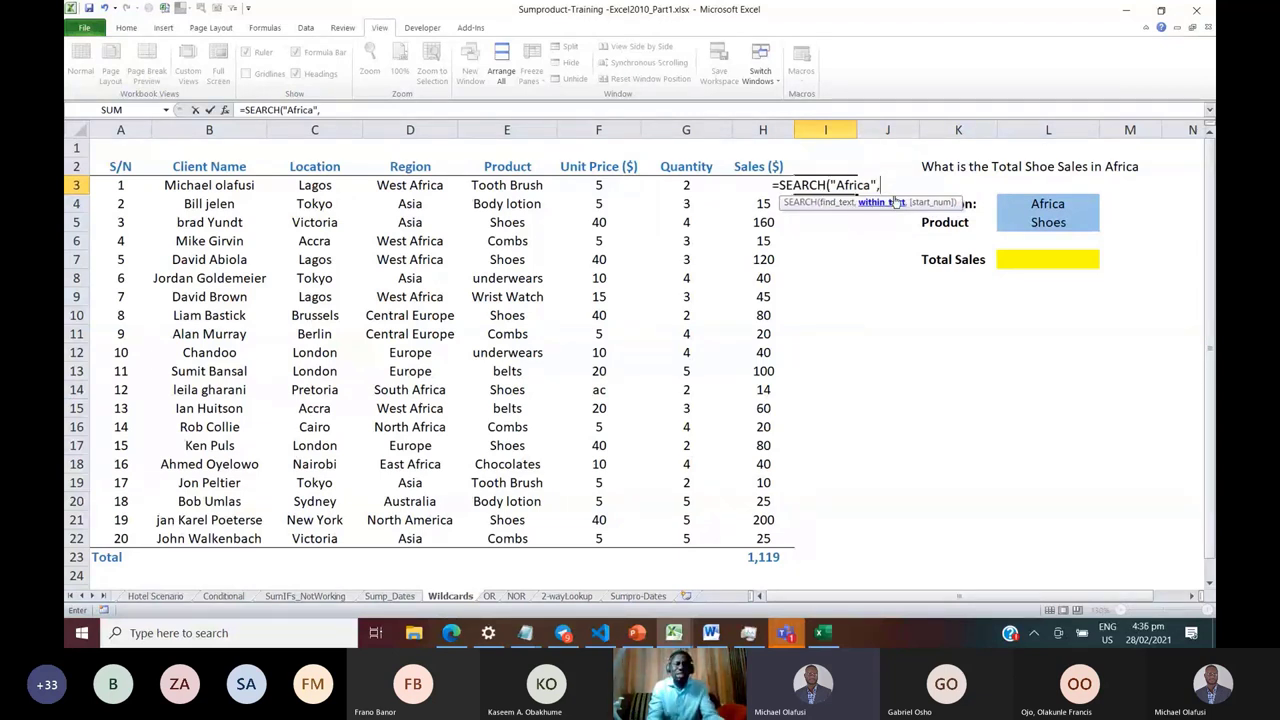
left_click(414, 186)
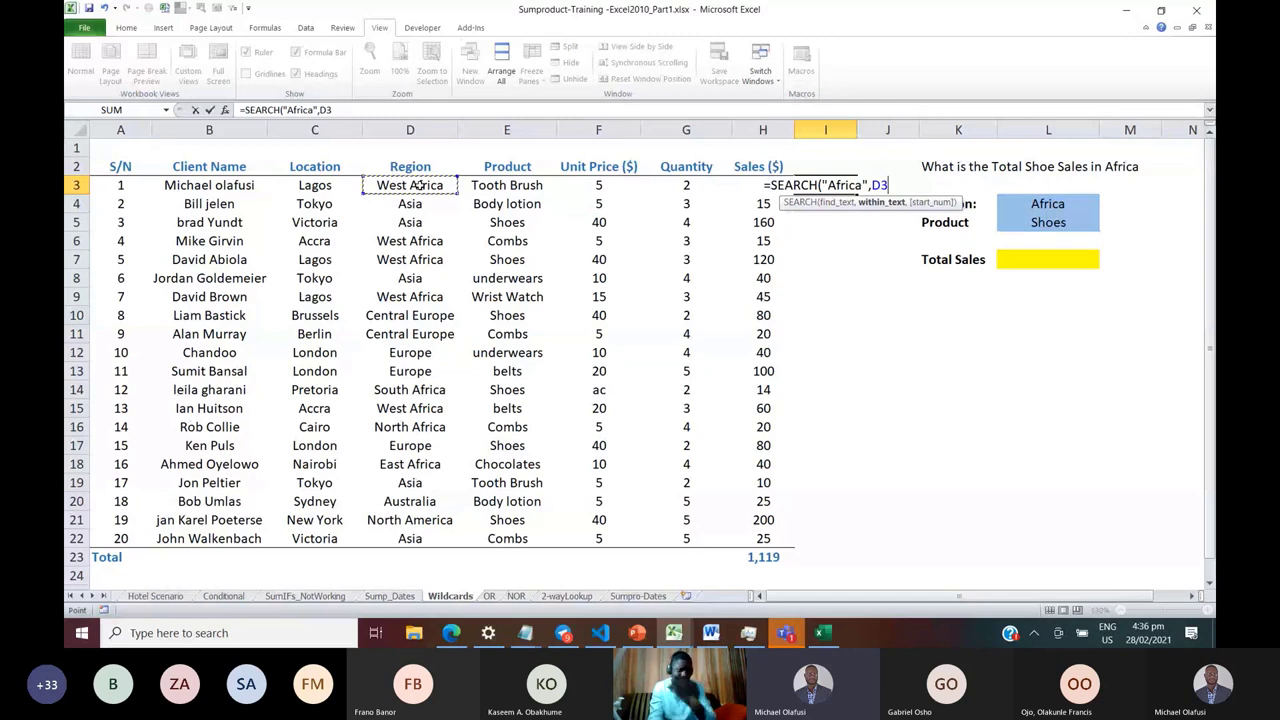
type(")")
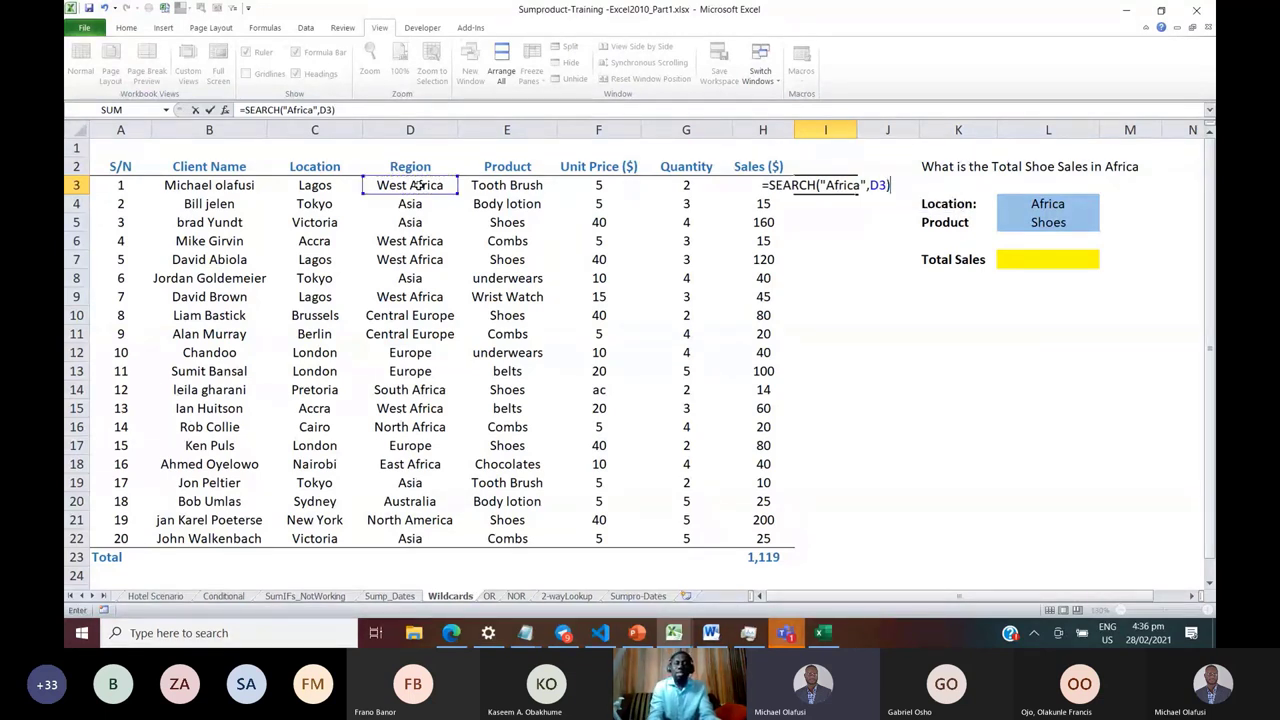
key("ctrl+Return")
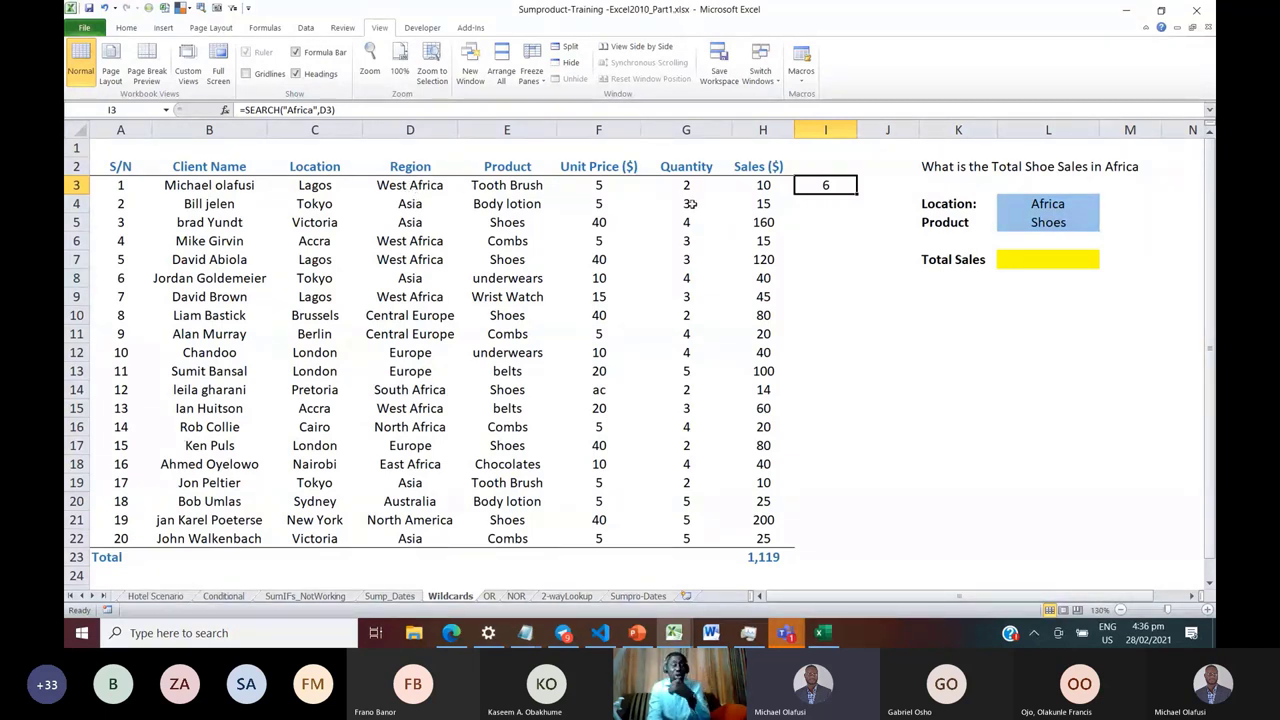
double_click(856, 196)
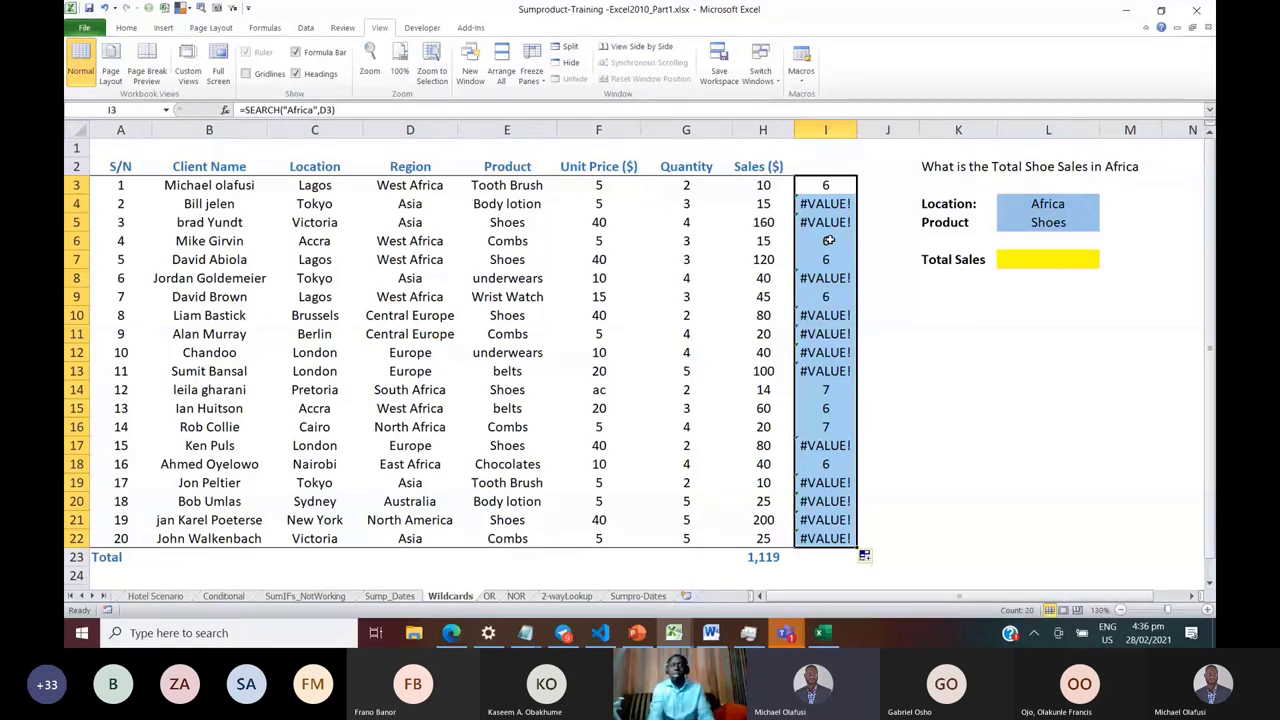
Wrap the I3 formula as =ISNUMBER(SEARCH("Africa",D3)) and fill it down to I22
left_click(828, 185)
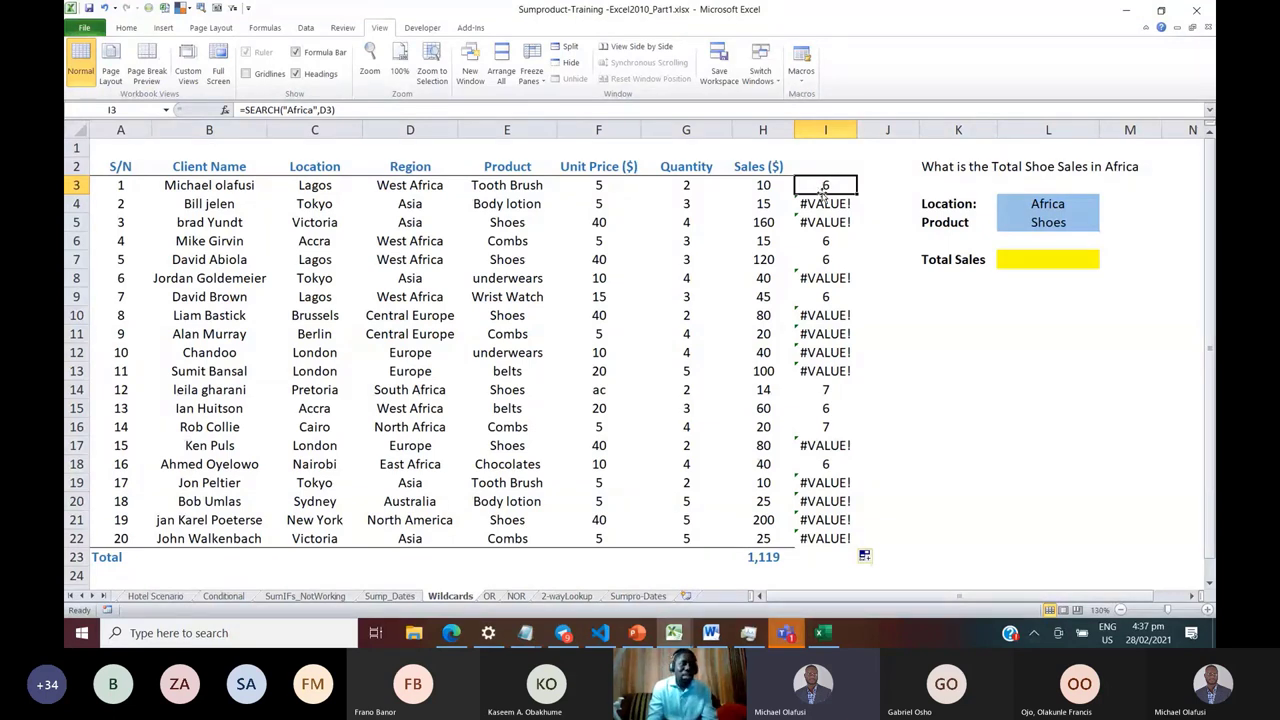
left_click(243, 110)
type("isnumbe")
key("Tab")
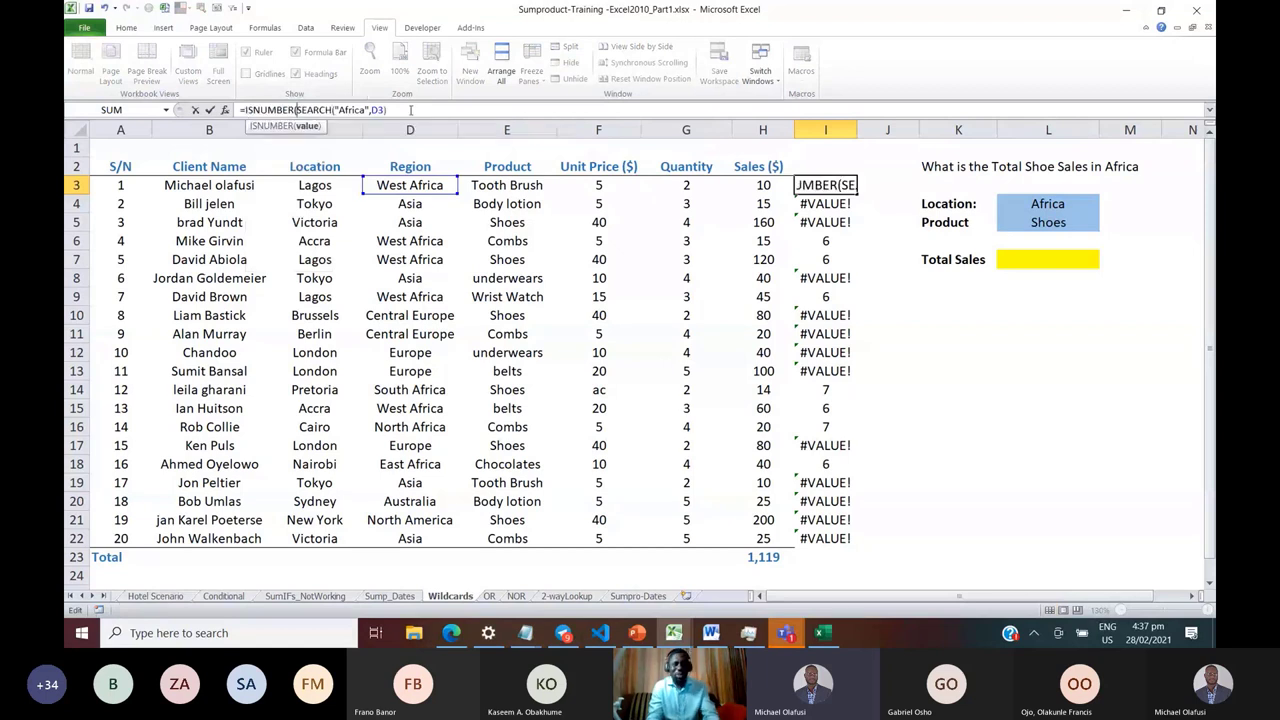
left_click(416, 110)
type(")")
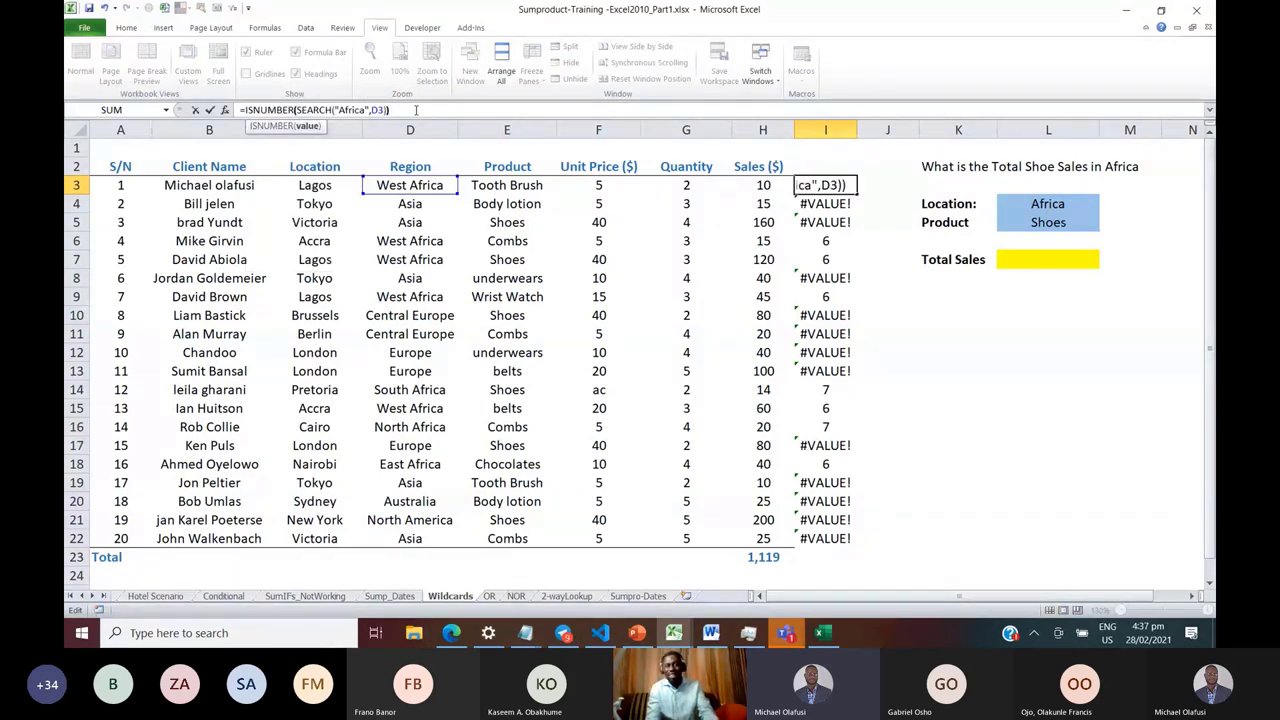
key("ctrl+Return")
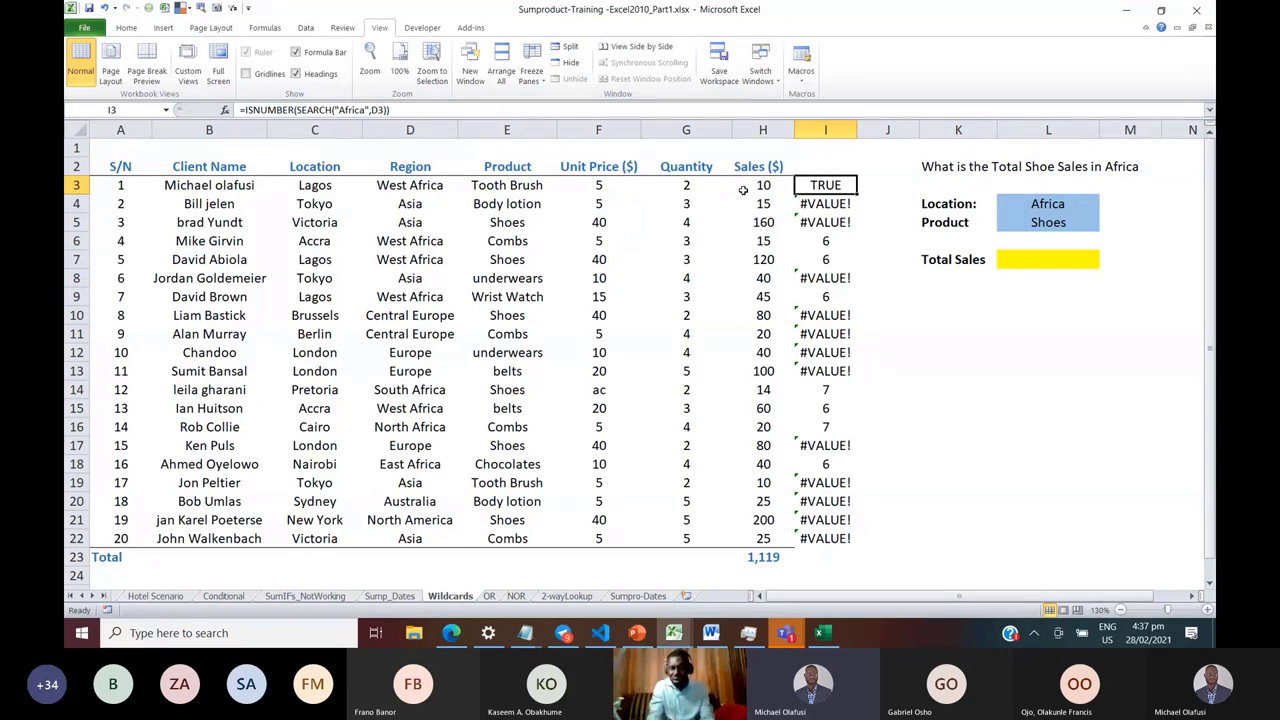
double_click(856, 193)
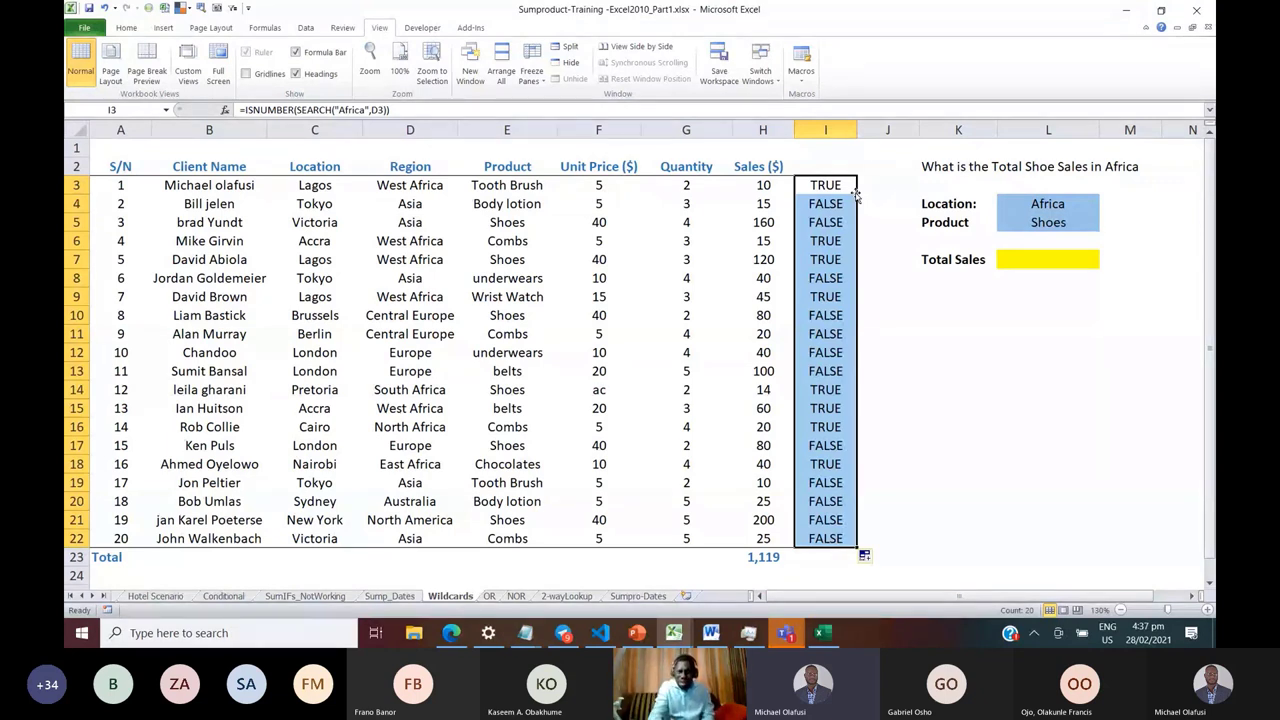
left_click(845, 187)
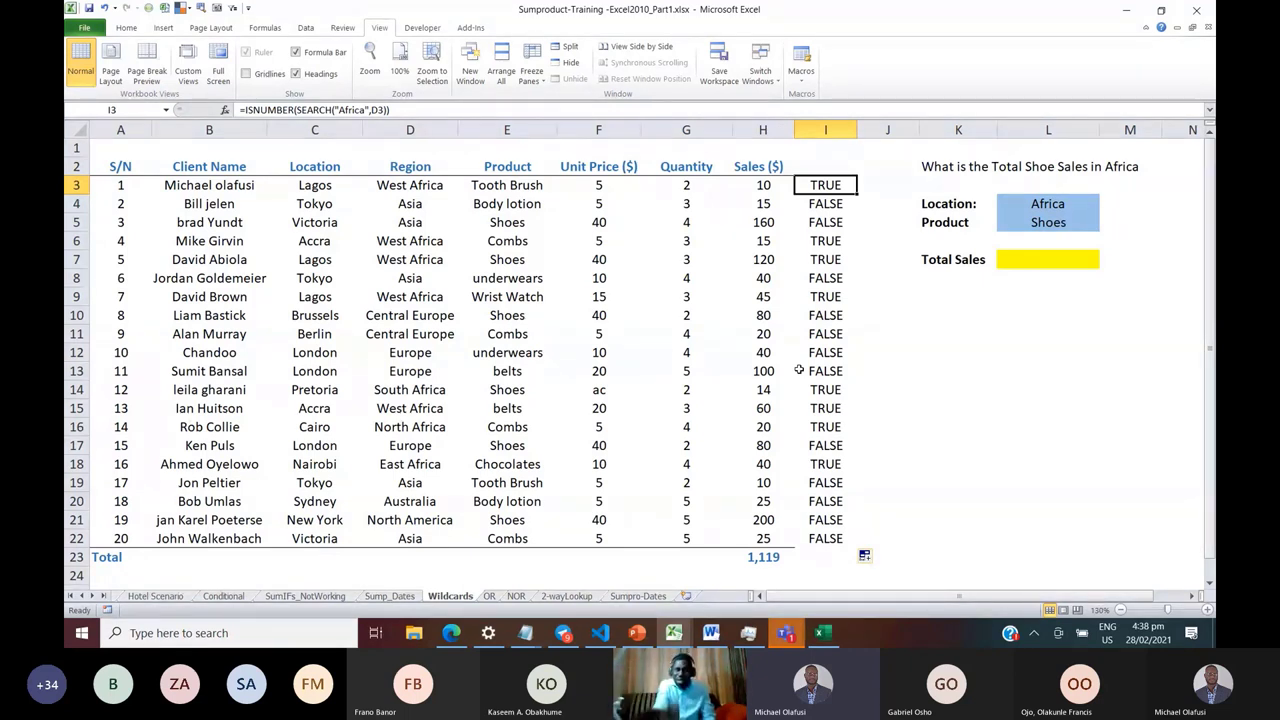
Start a SUMPRODUCT formula in B24 with the product condition (E3:E22=L5) as its first factor
left_click(1050, 266)
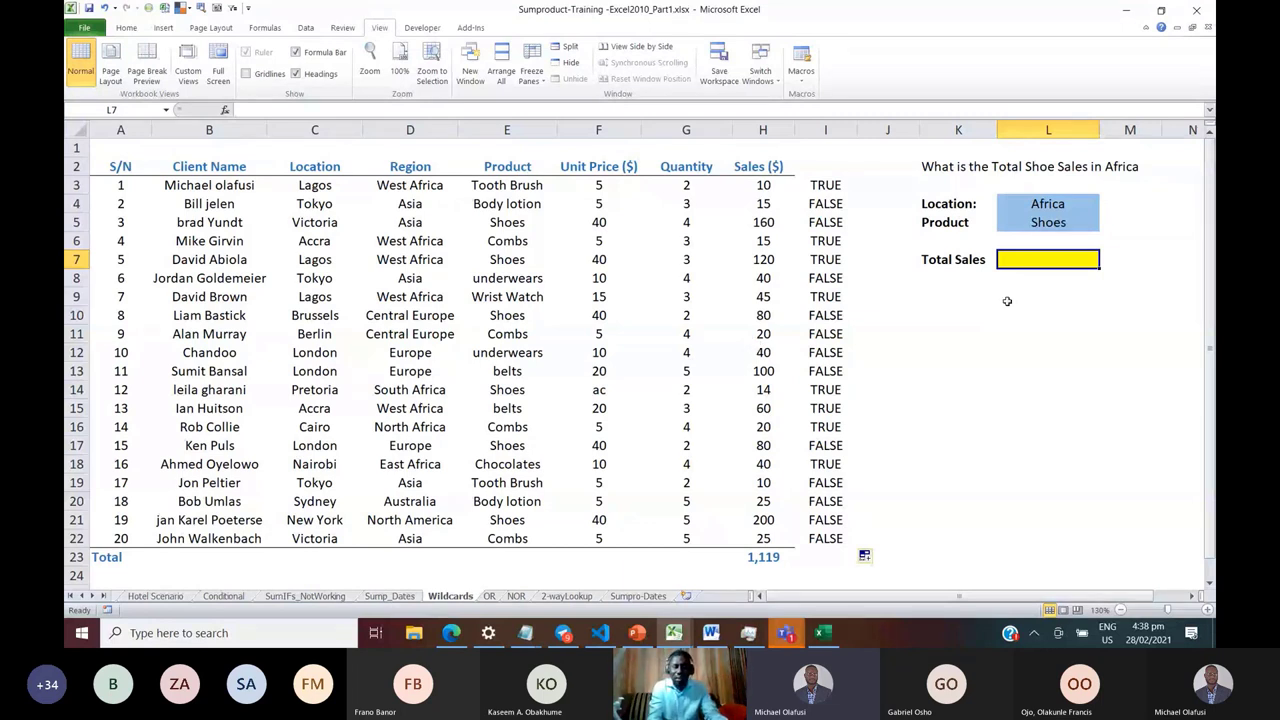
left_click(242, 571)
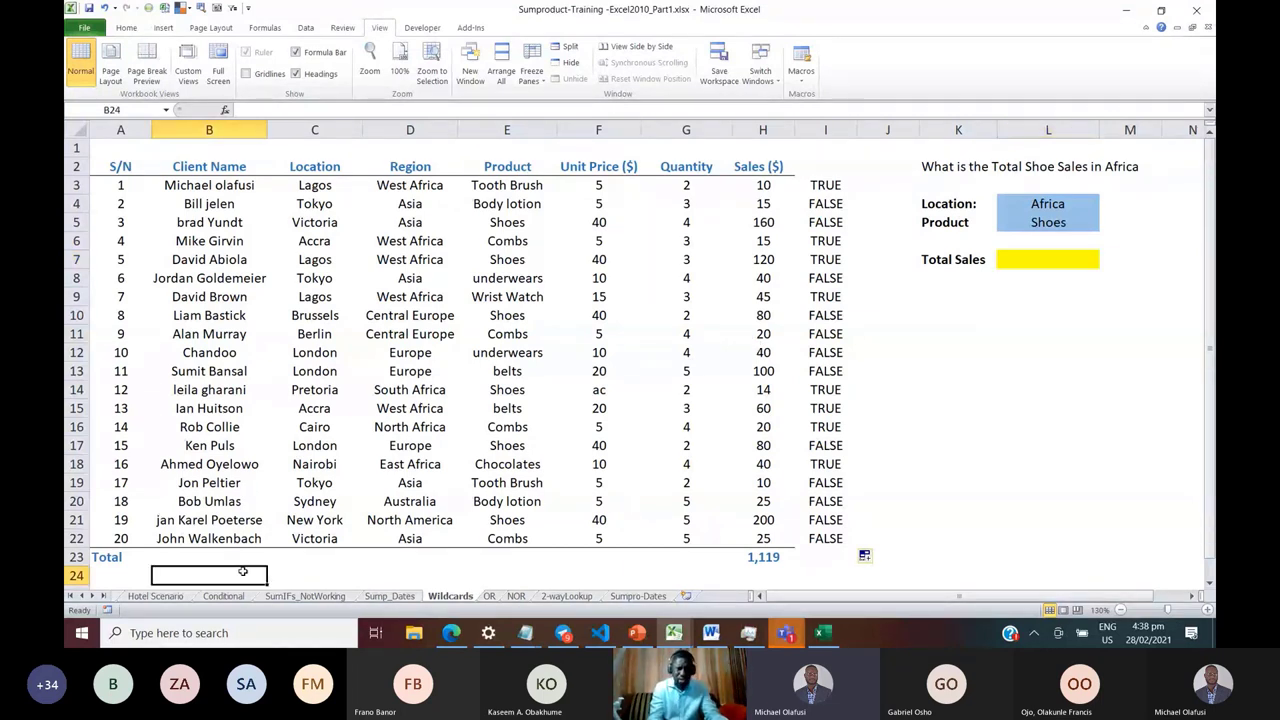
left_click(1209, 583)
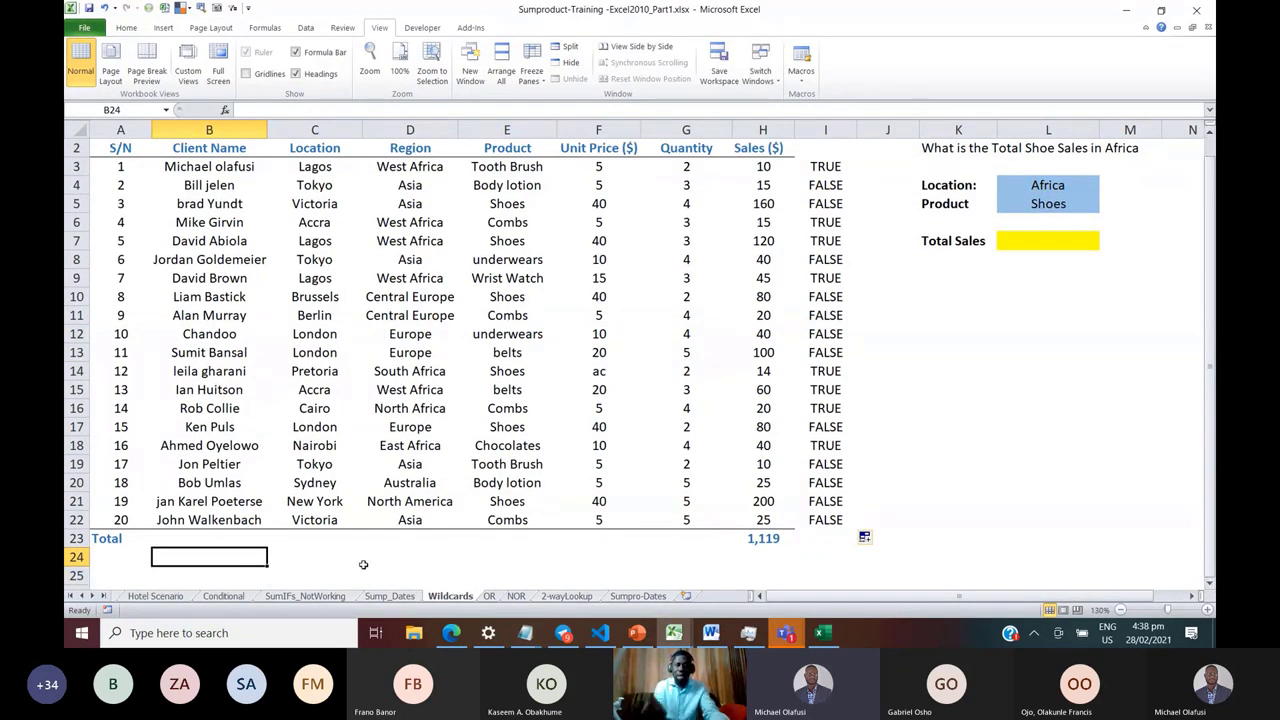
type("=sumproduct")
key("Tab")
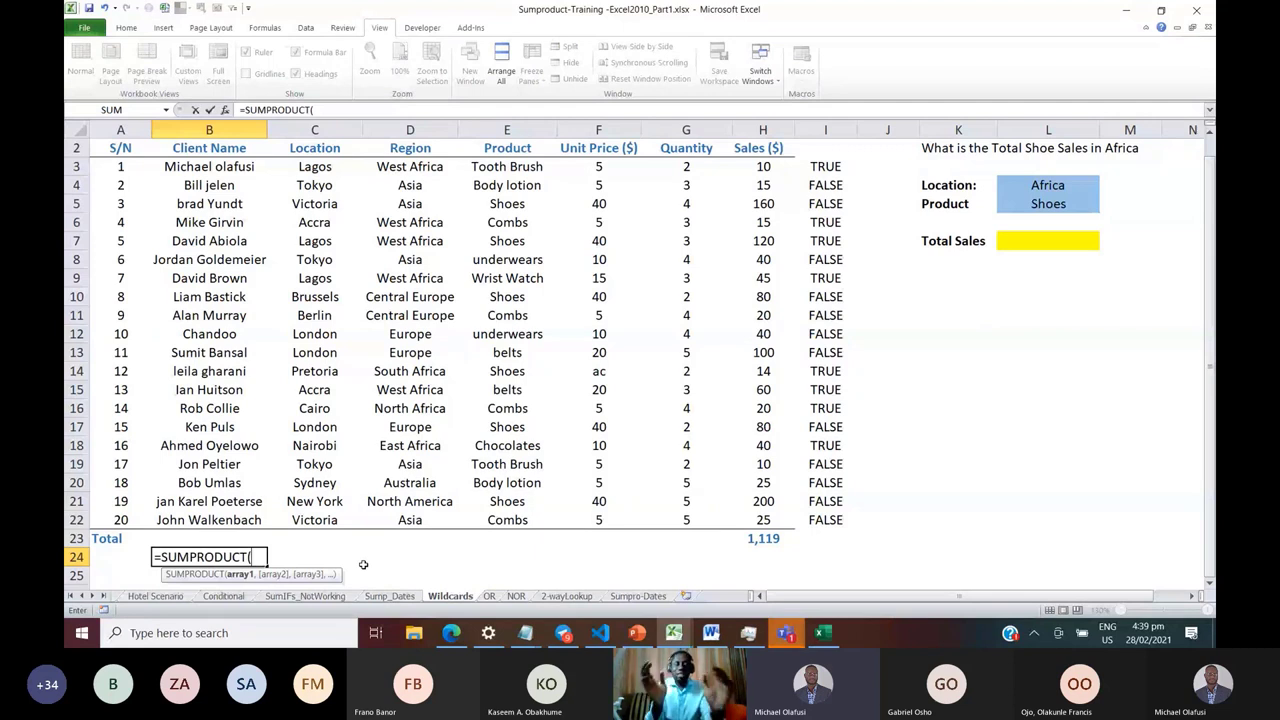
type("(")
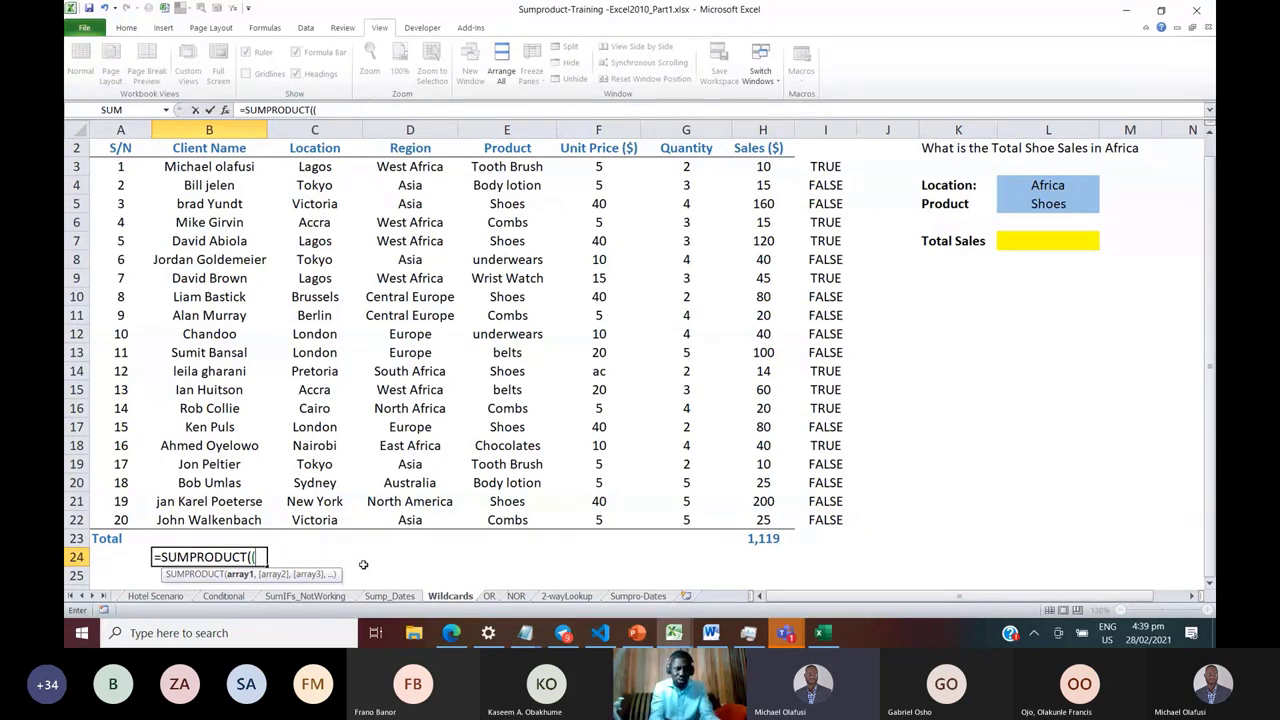
left_click(491, 167)
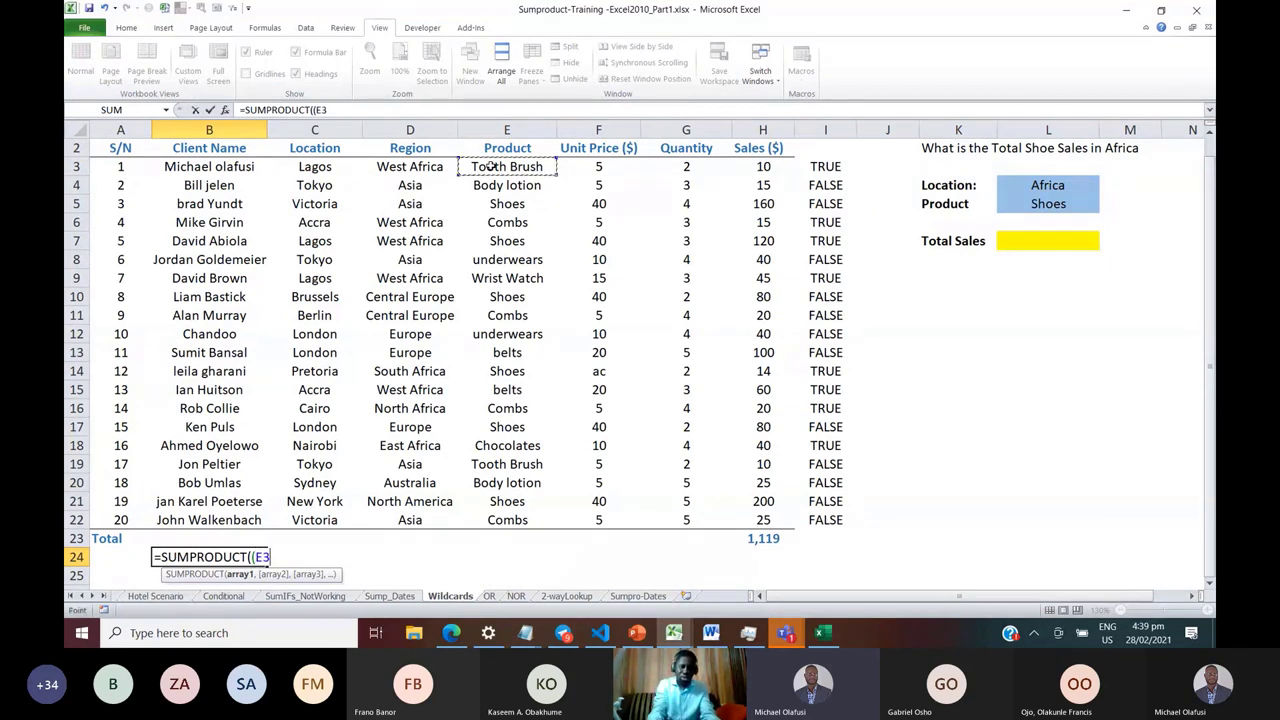
key("ctrl+shift+Down")
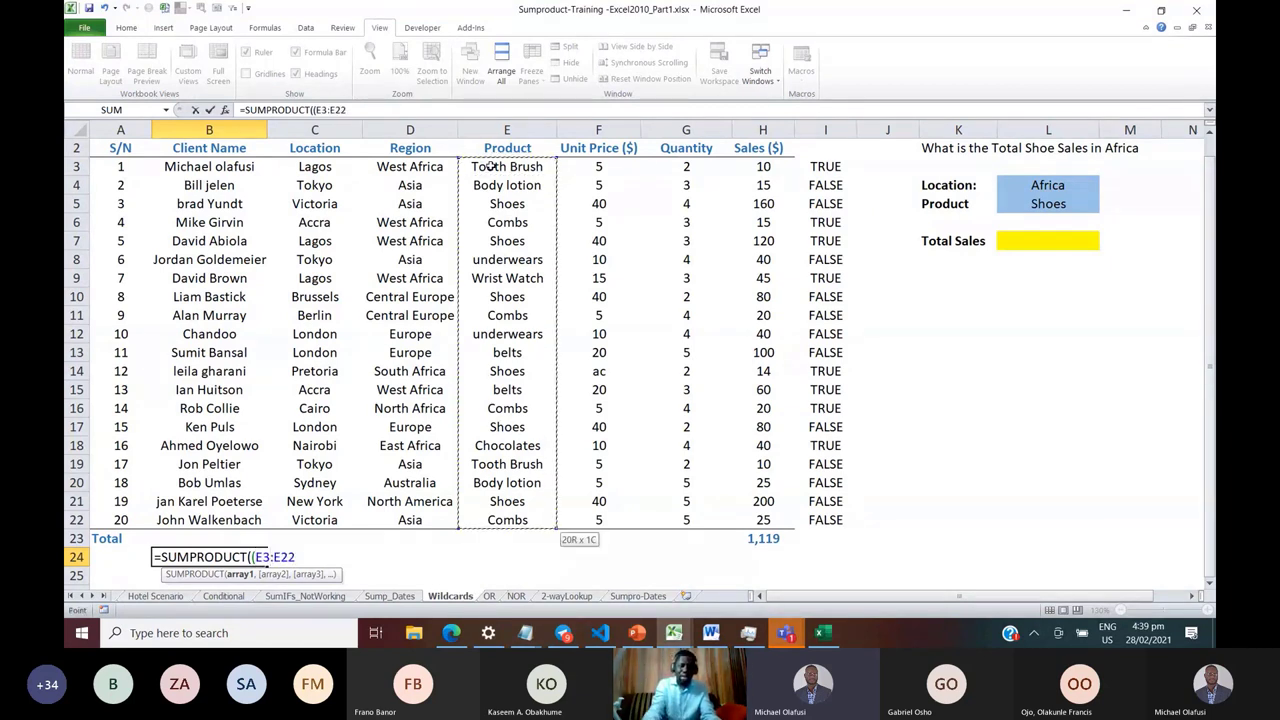
type("=")
left_click(1035, 206)
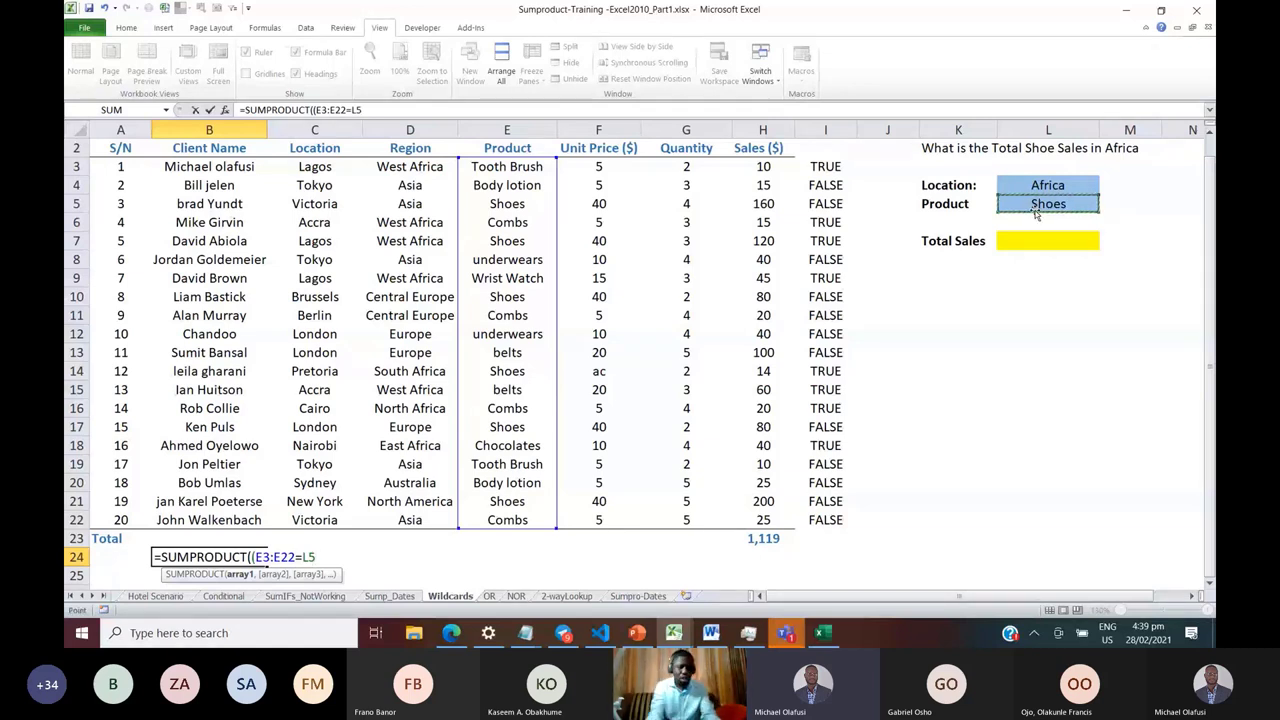
type(")")
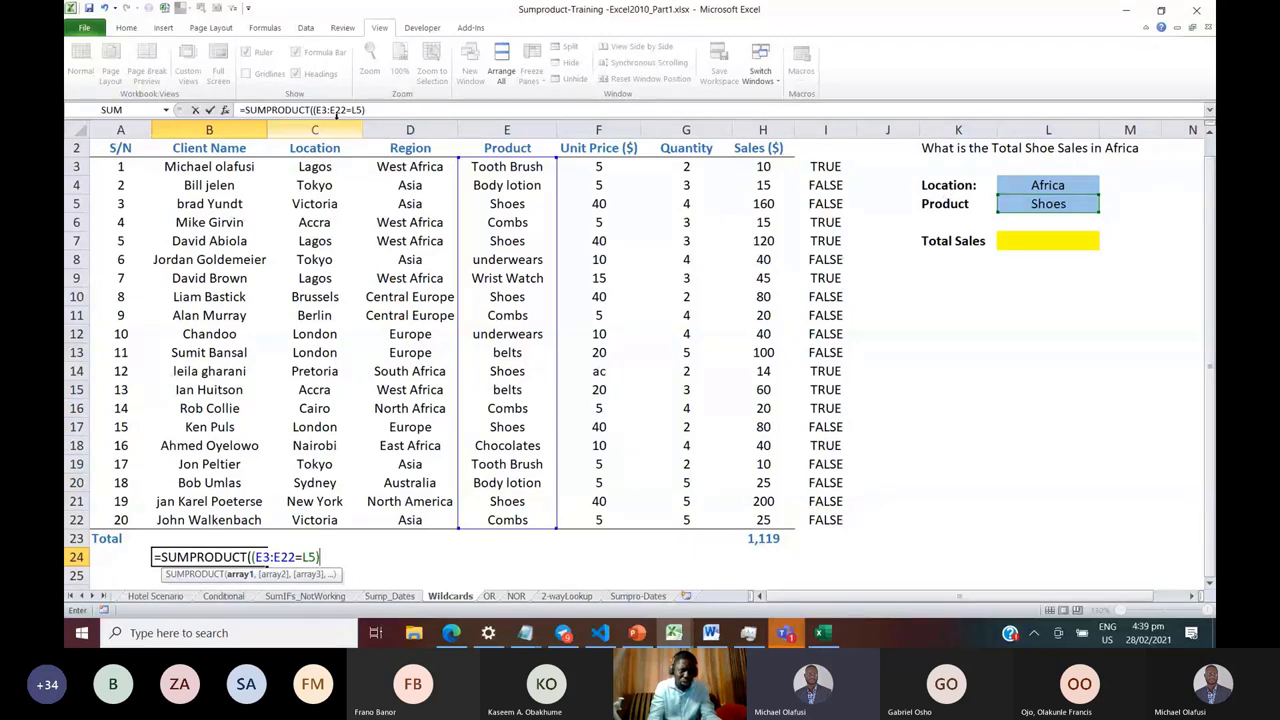
Evaluate the (E3:E22=L5) condition inside the formula to inspect its array, and restore the expression
left_click_drag(312, 110, 409, 118)
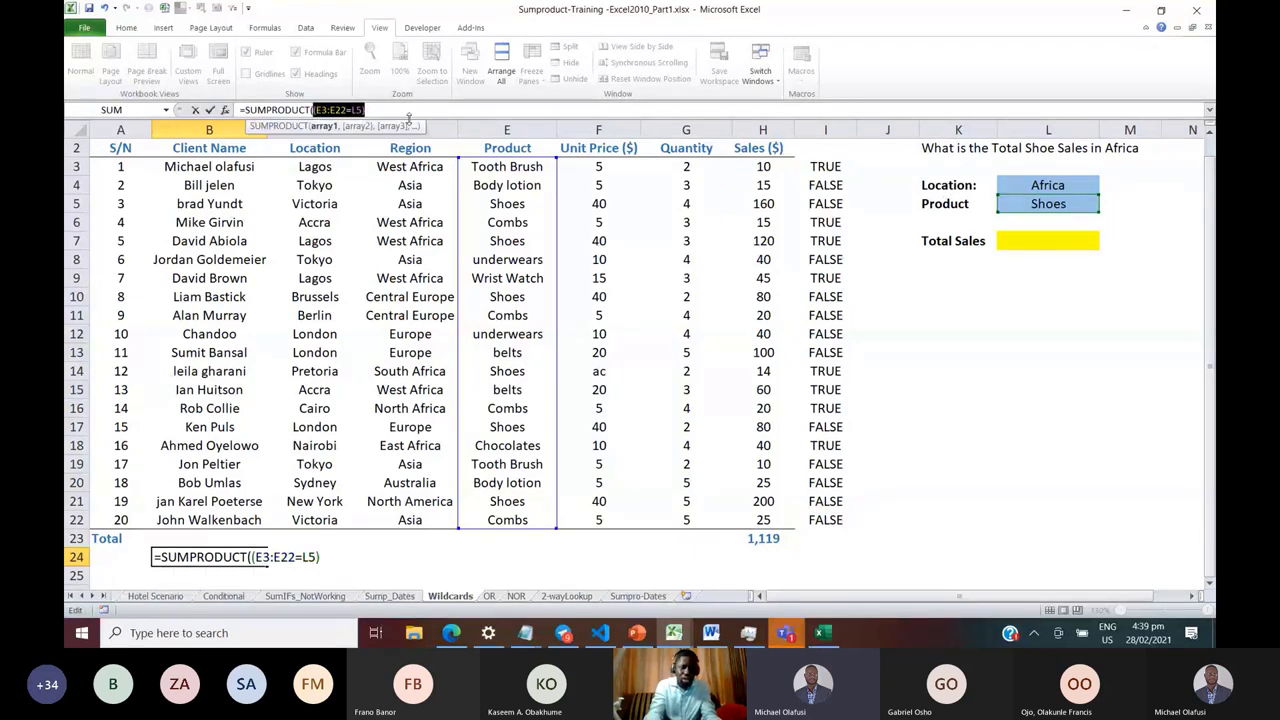
key("F9")
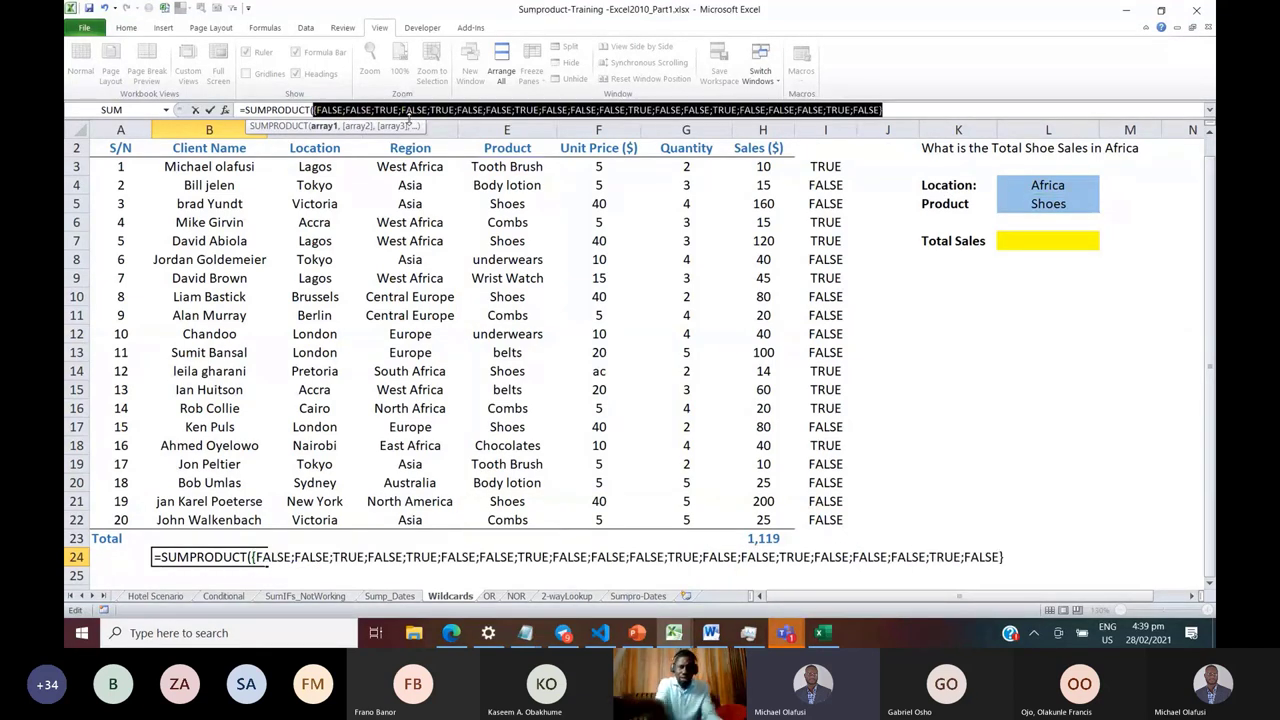
key("ctrl+z")
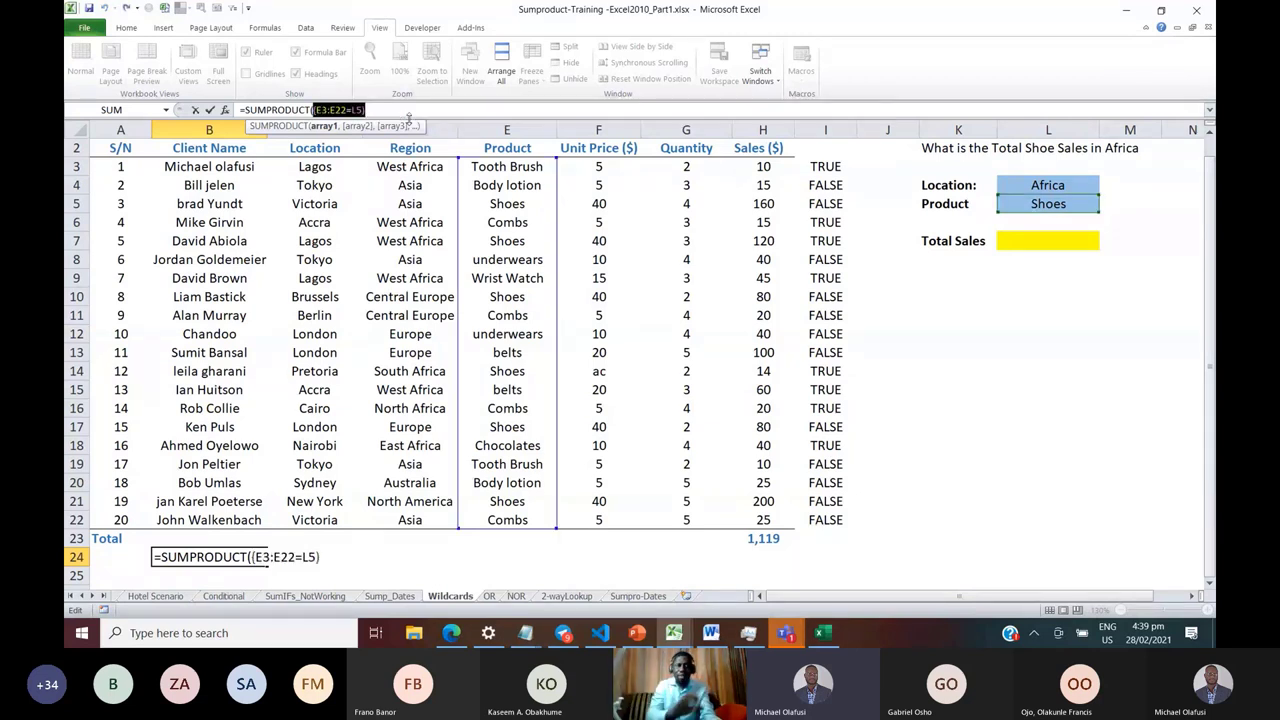
Multiply the product condition in the B24 SUMPRODUCT formula by the sales range (H3:H22)
left_click(377, 110)
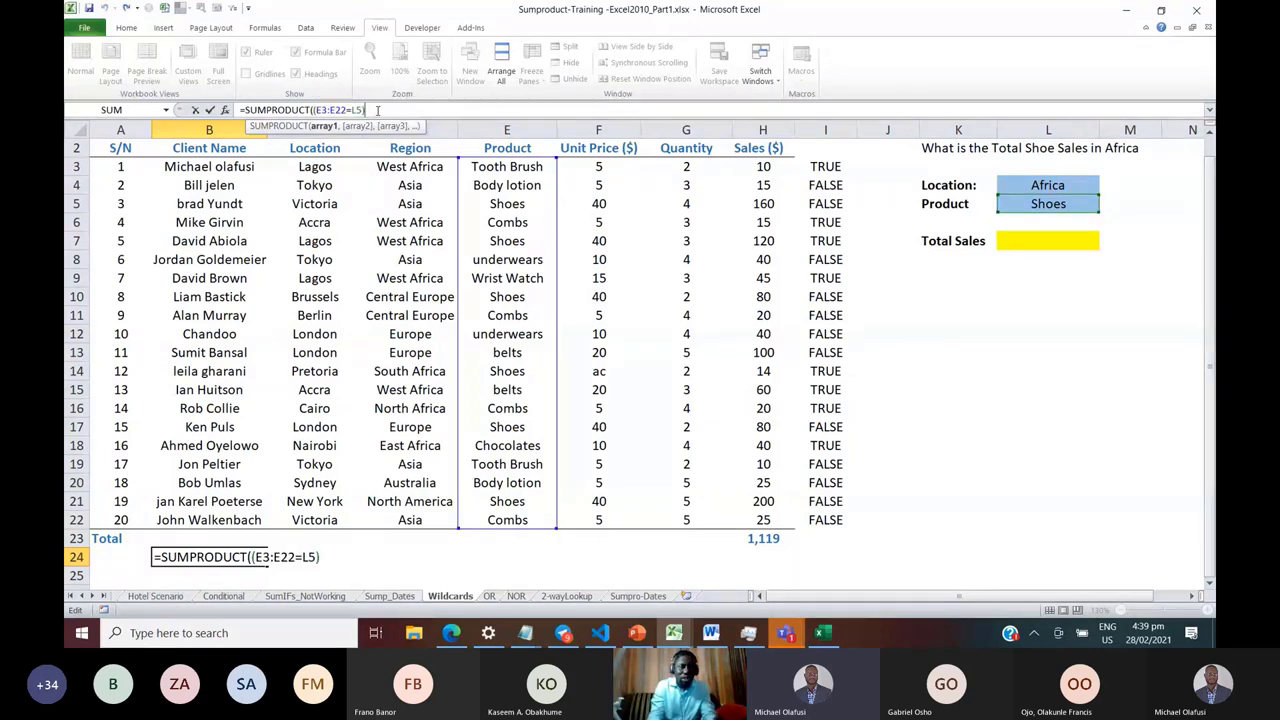
type("*(")
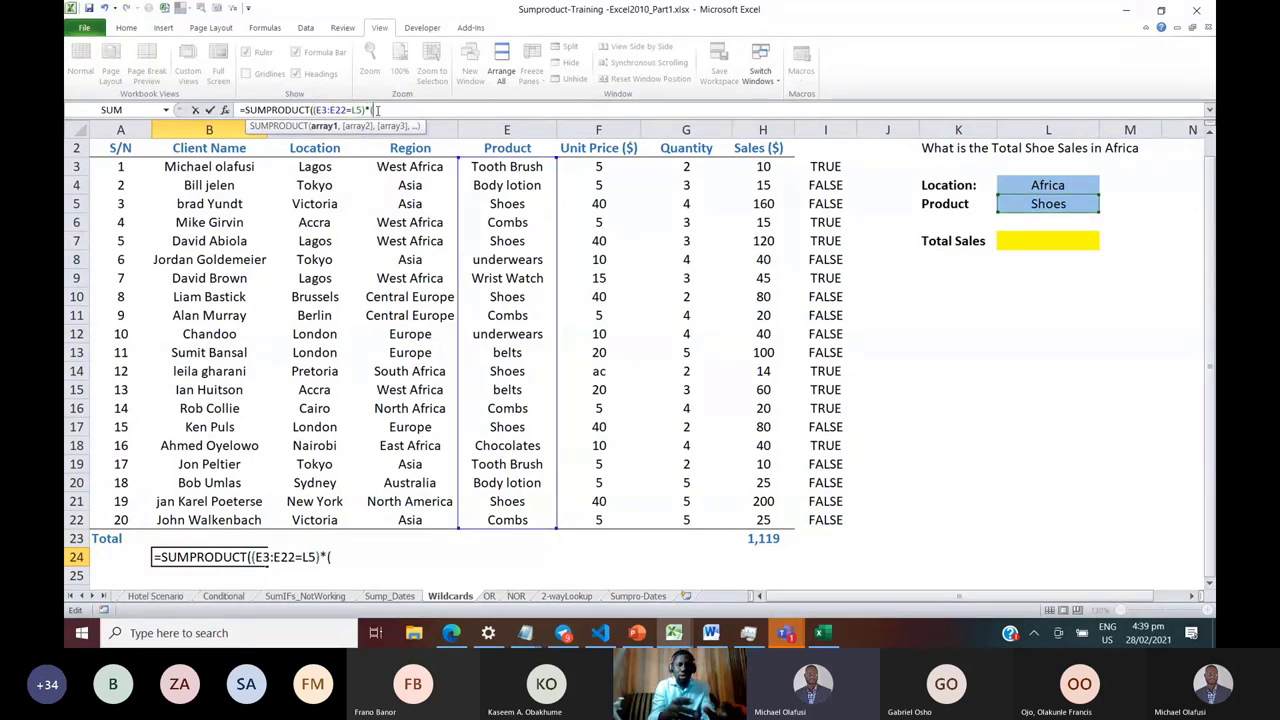
left_click(745, 167)
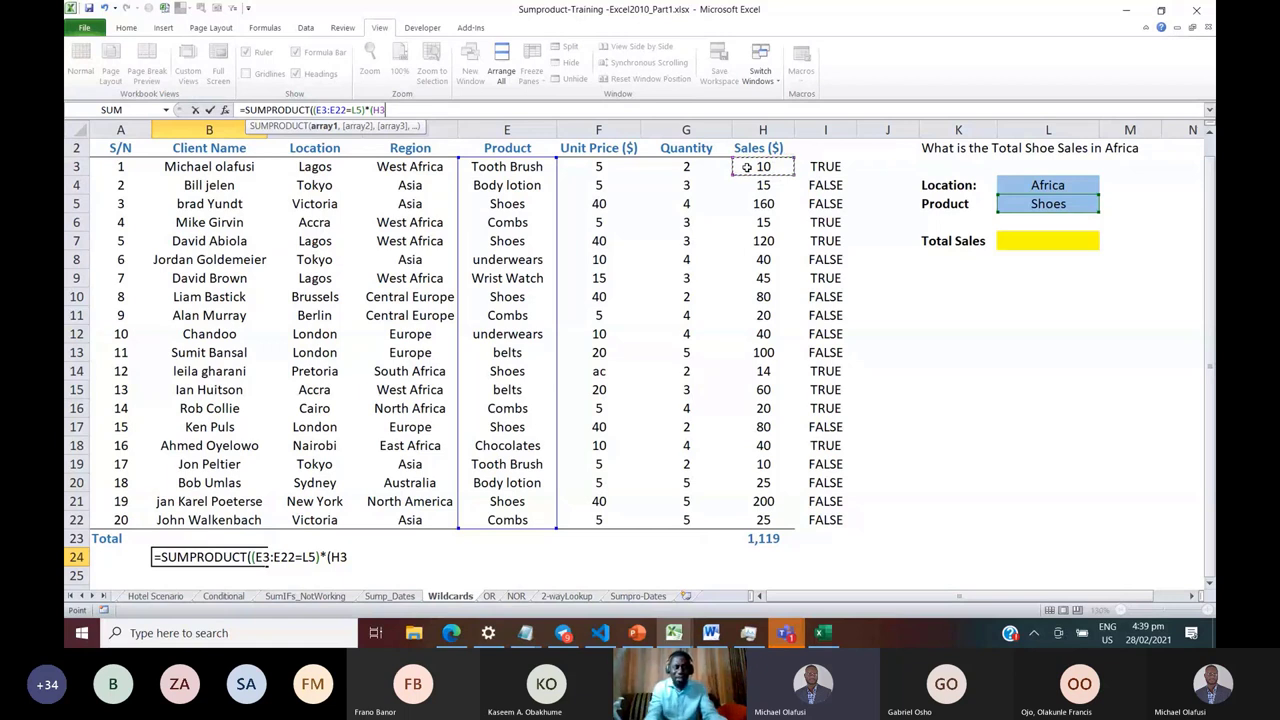
key("ctrl+shift+Down")
key("shift+Up")
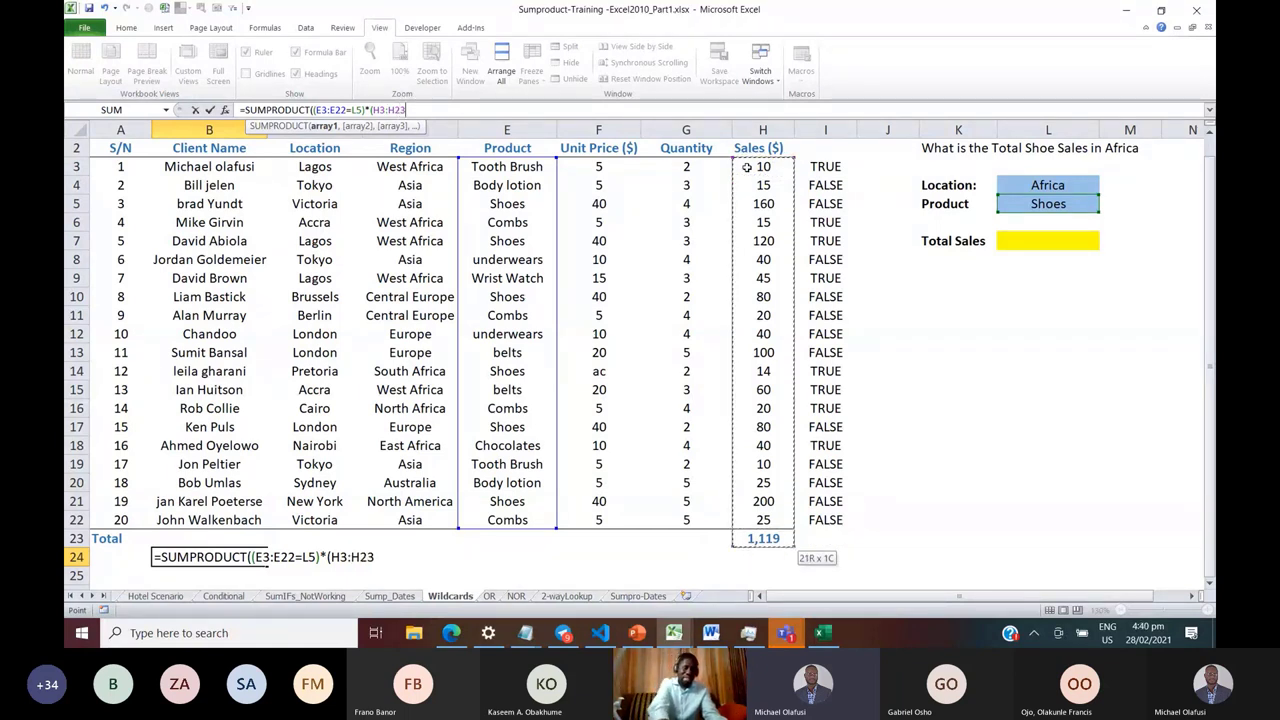
key("shift+Down")
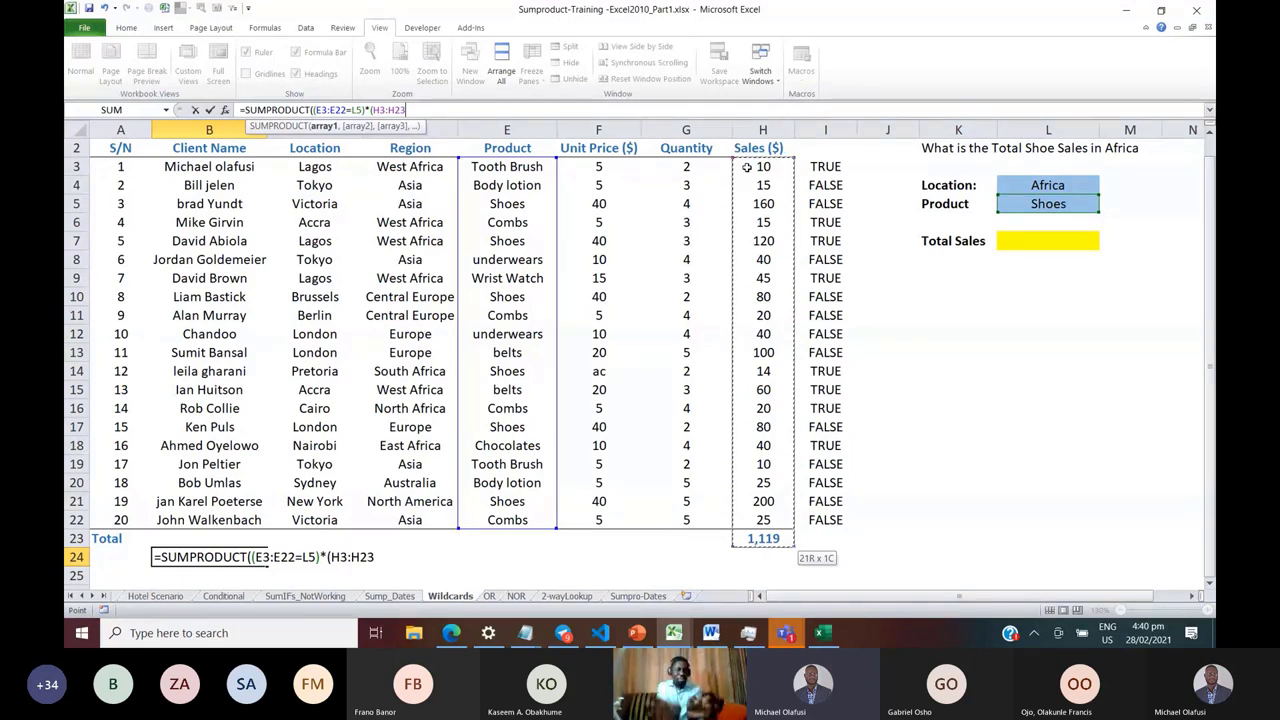
key("shift+Up")
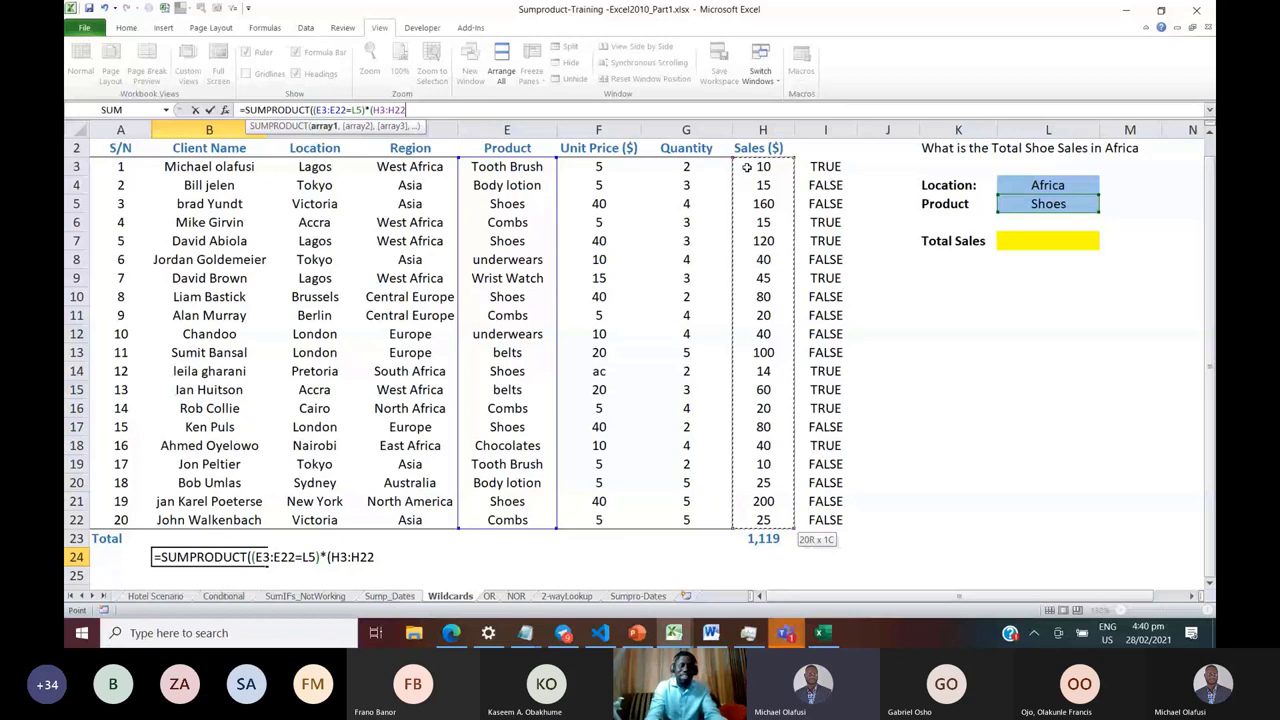
type(")*")
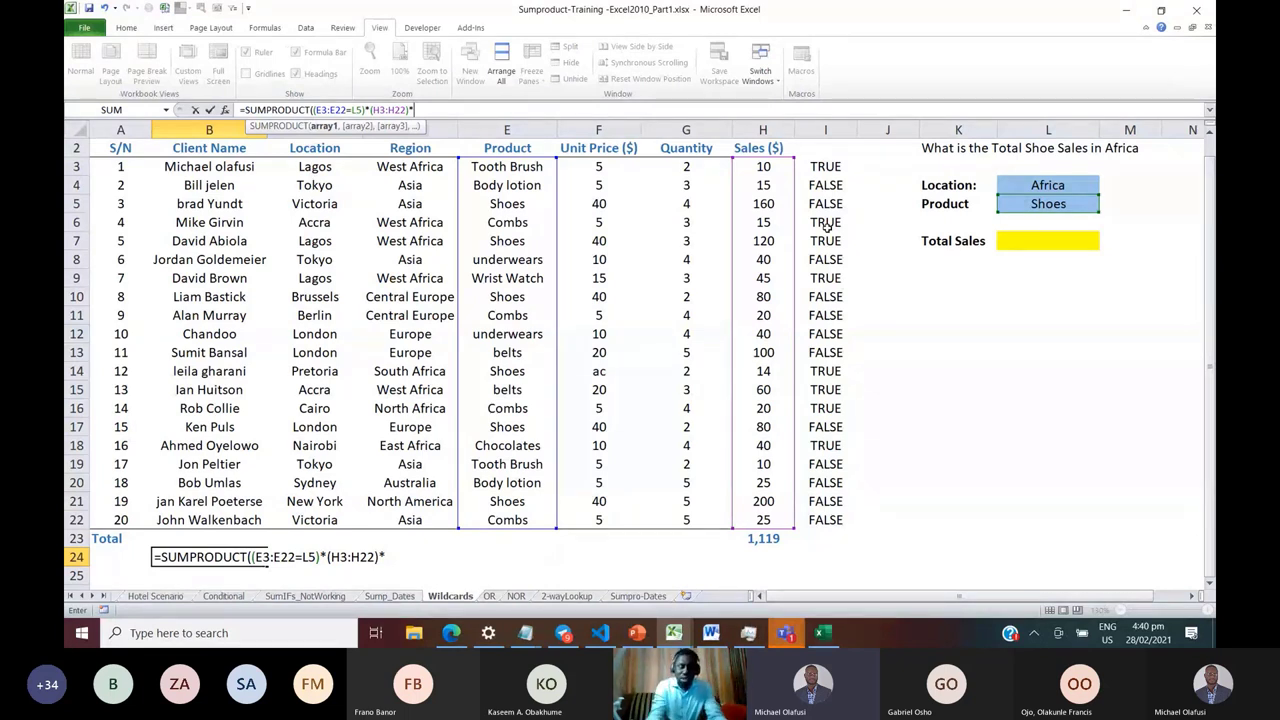
Add SEARCH(L4,D3:D22) as the third factor of the SUMPRODUCT formula, looking for the location text in the Region column
type("(")
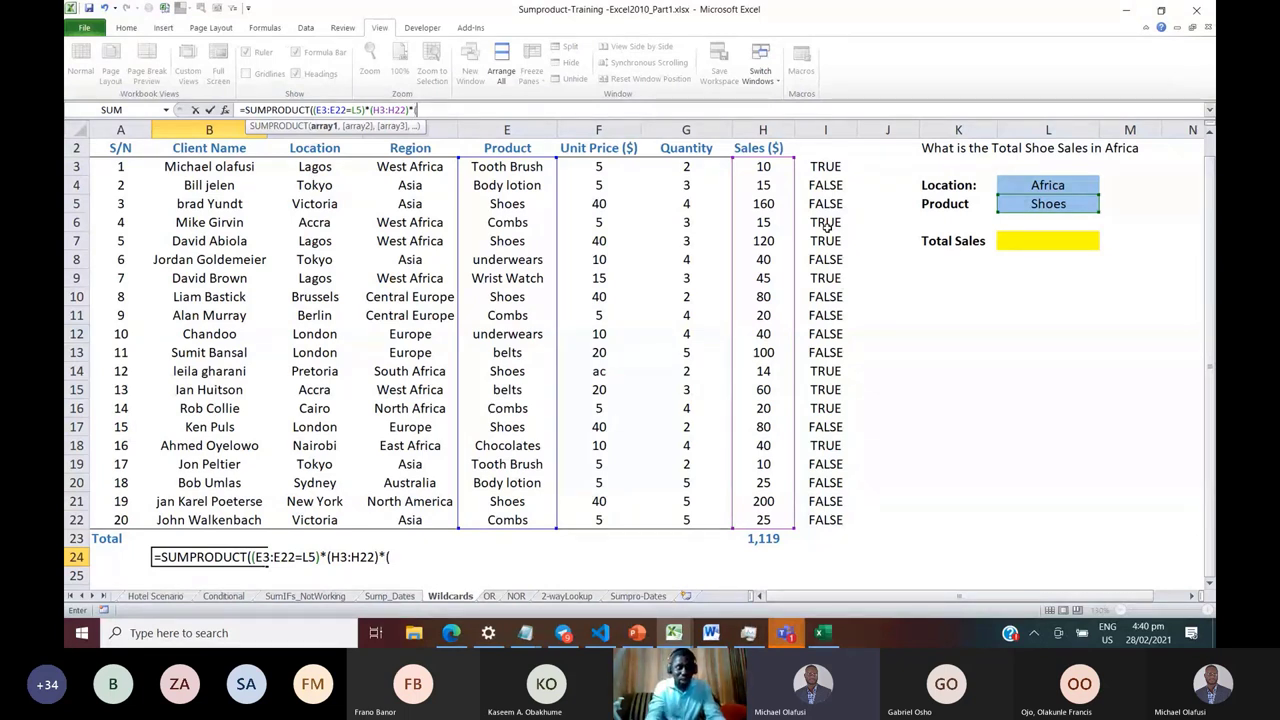
type("is")
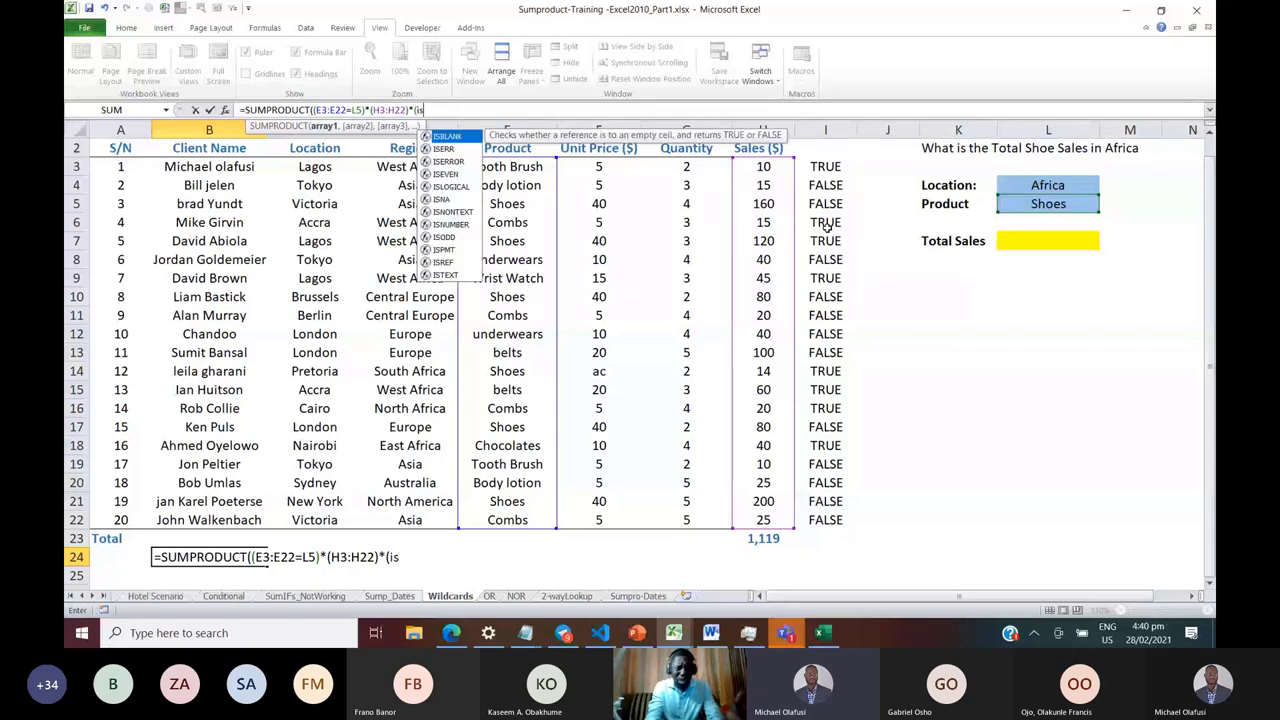
key("BackSpace")
key("BackSpace")
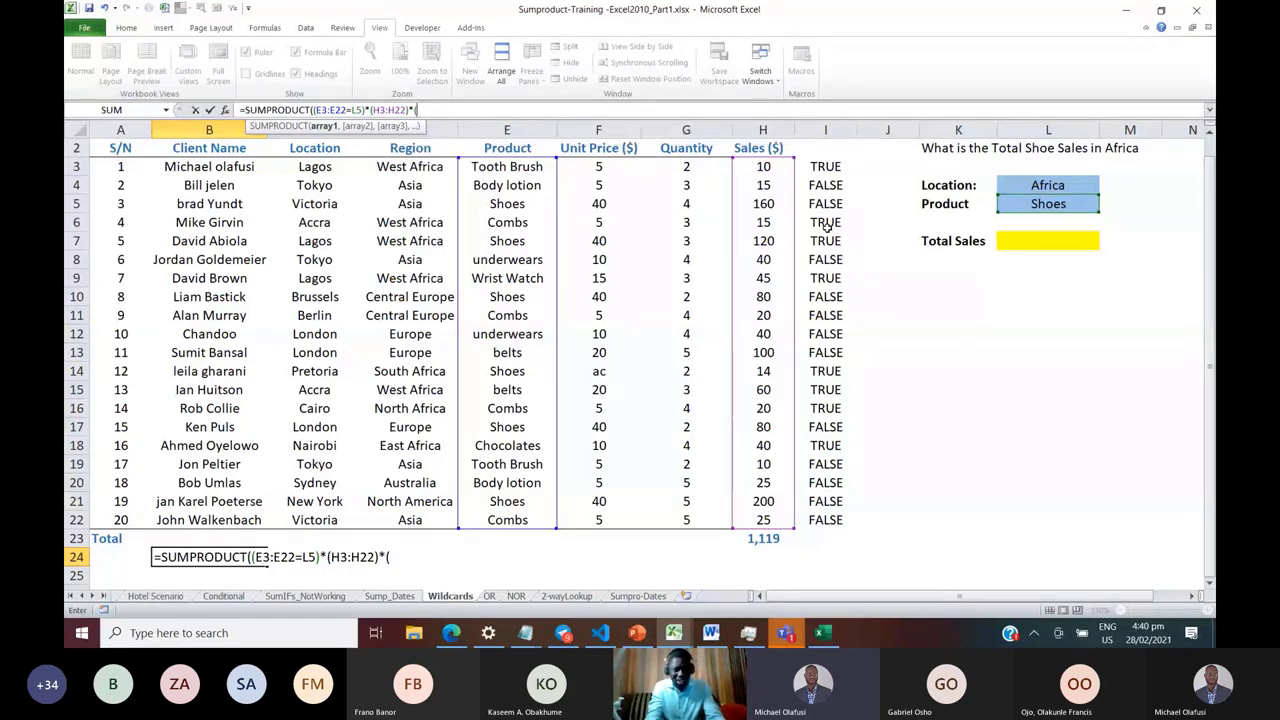
type("search")
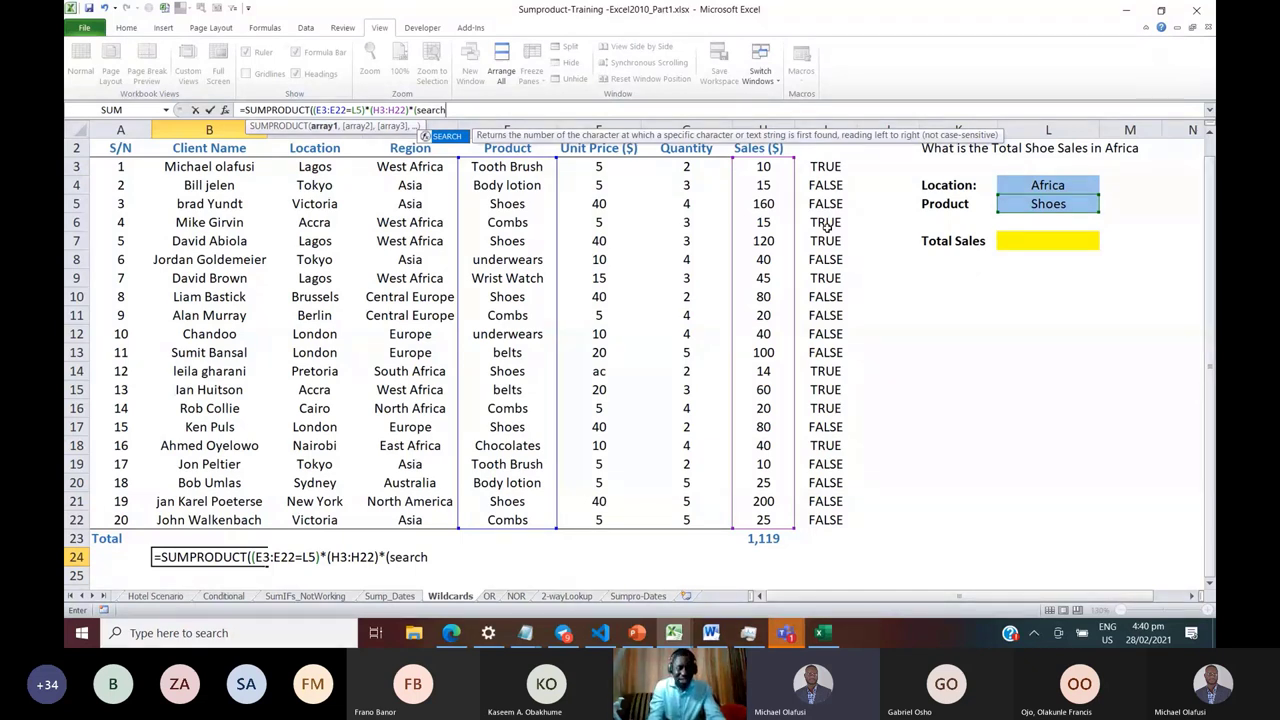
key("Tab")
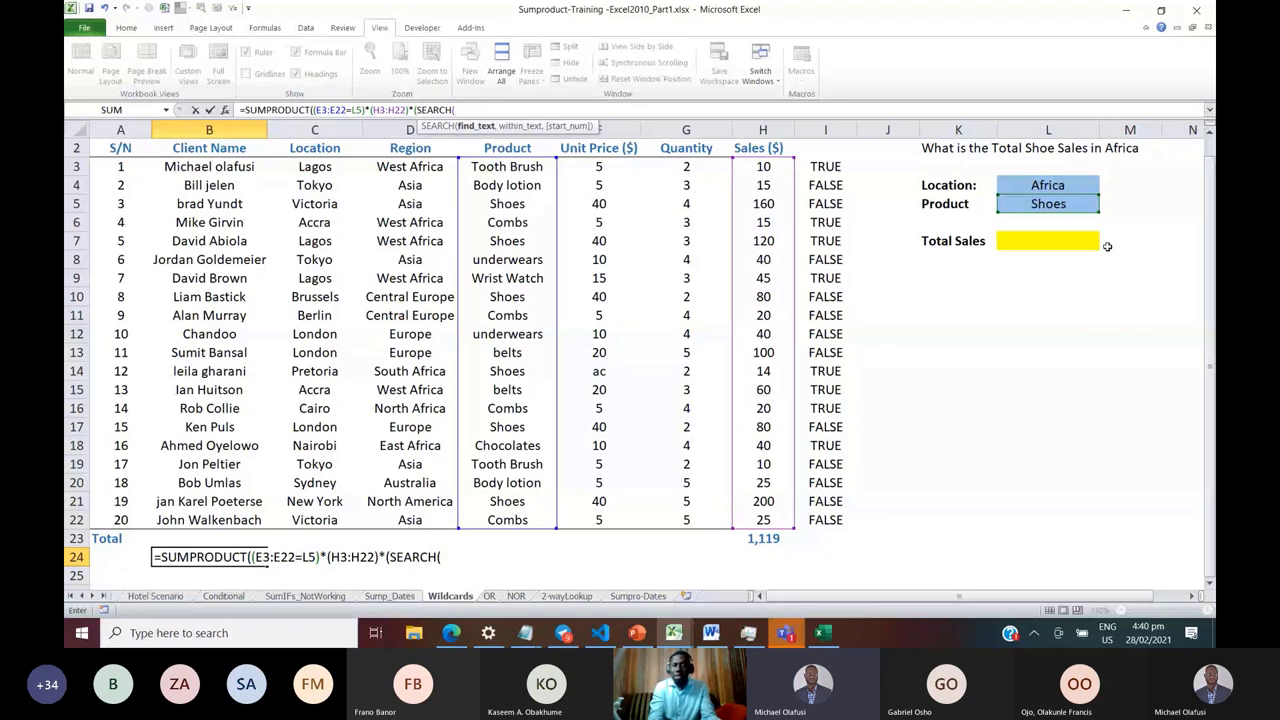
left_click(1025, 185)
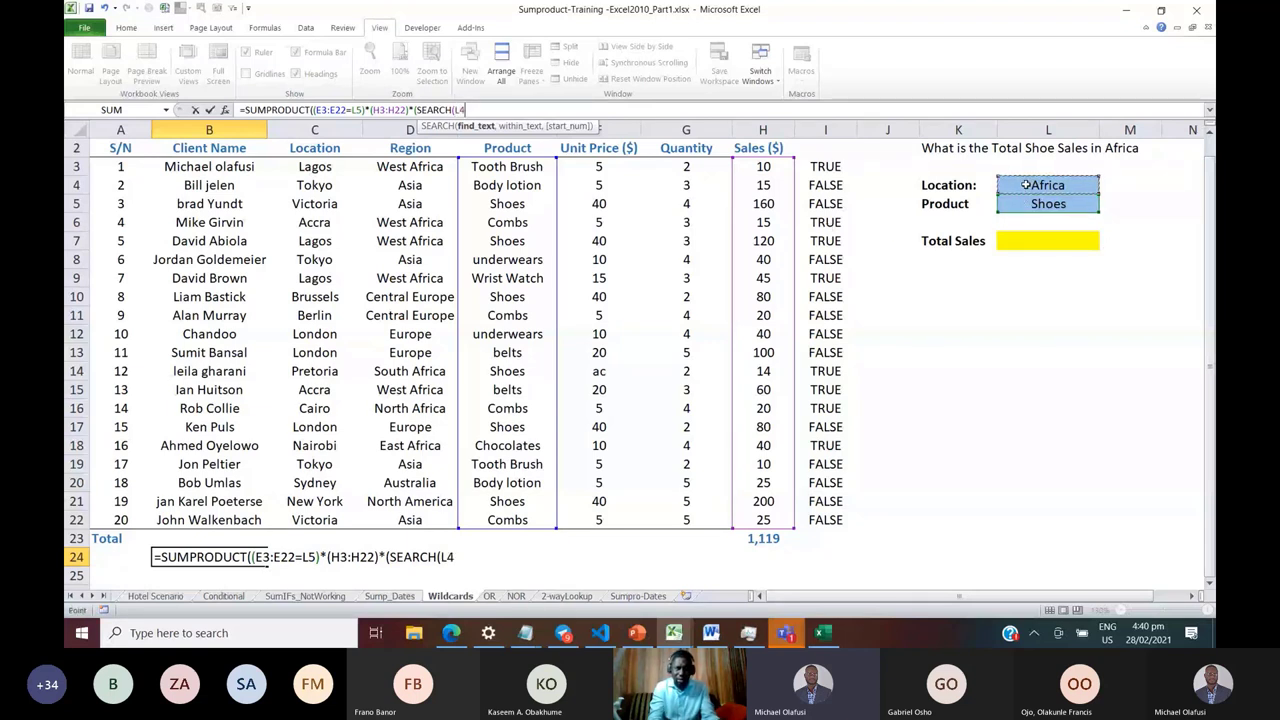
type(",")
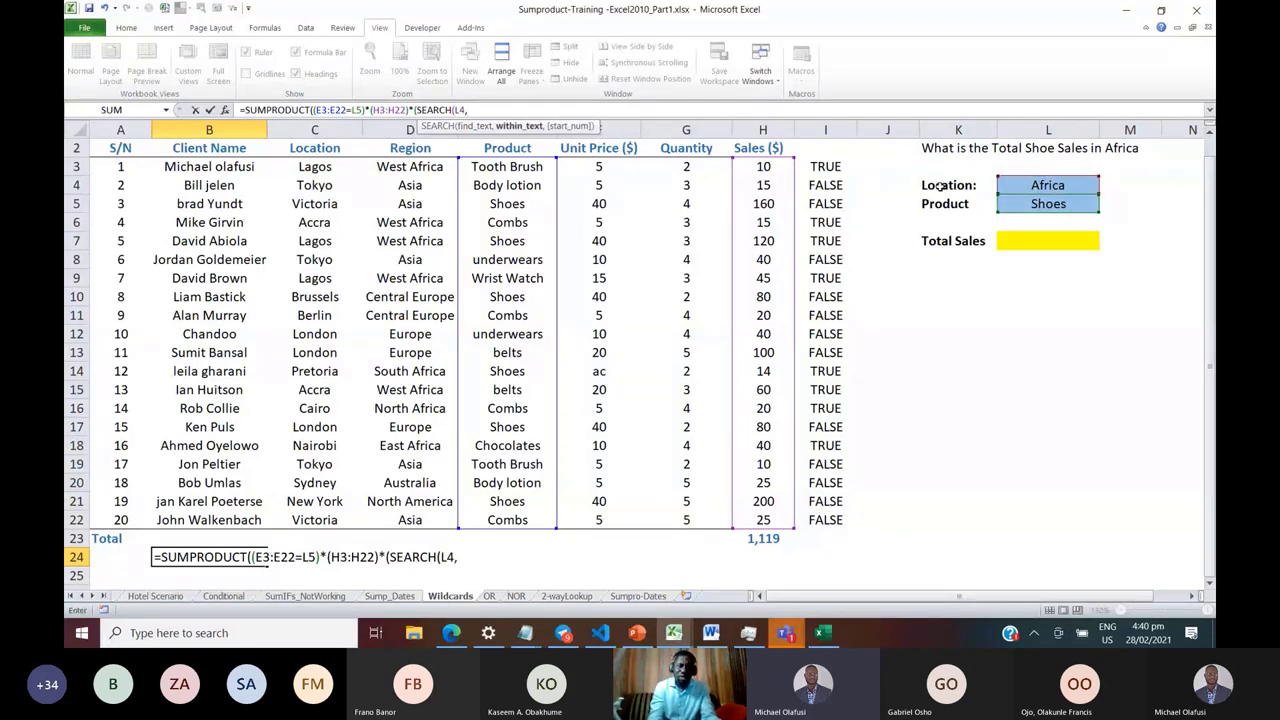
left_click(433, 163)
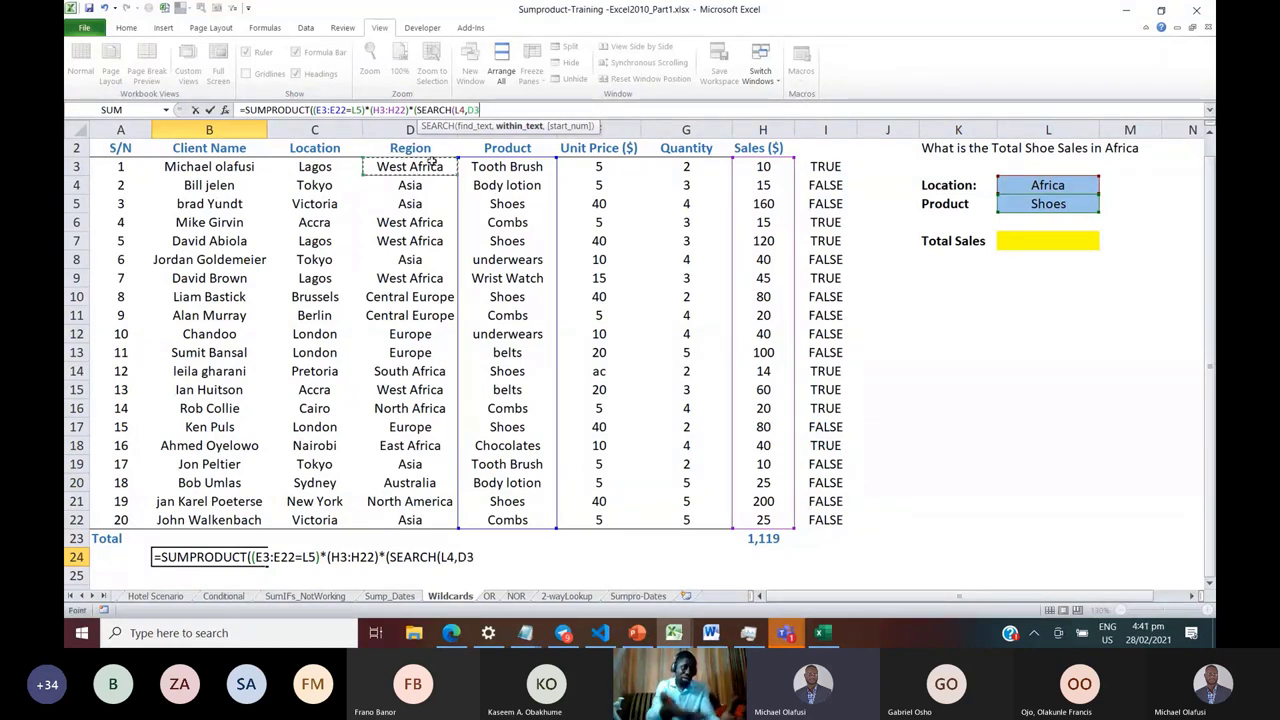
key("ctrl+shift+Down")
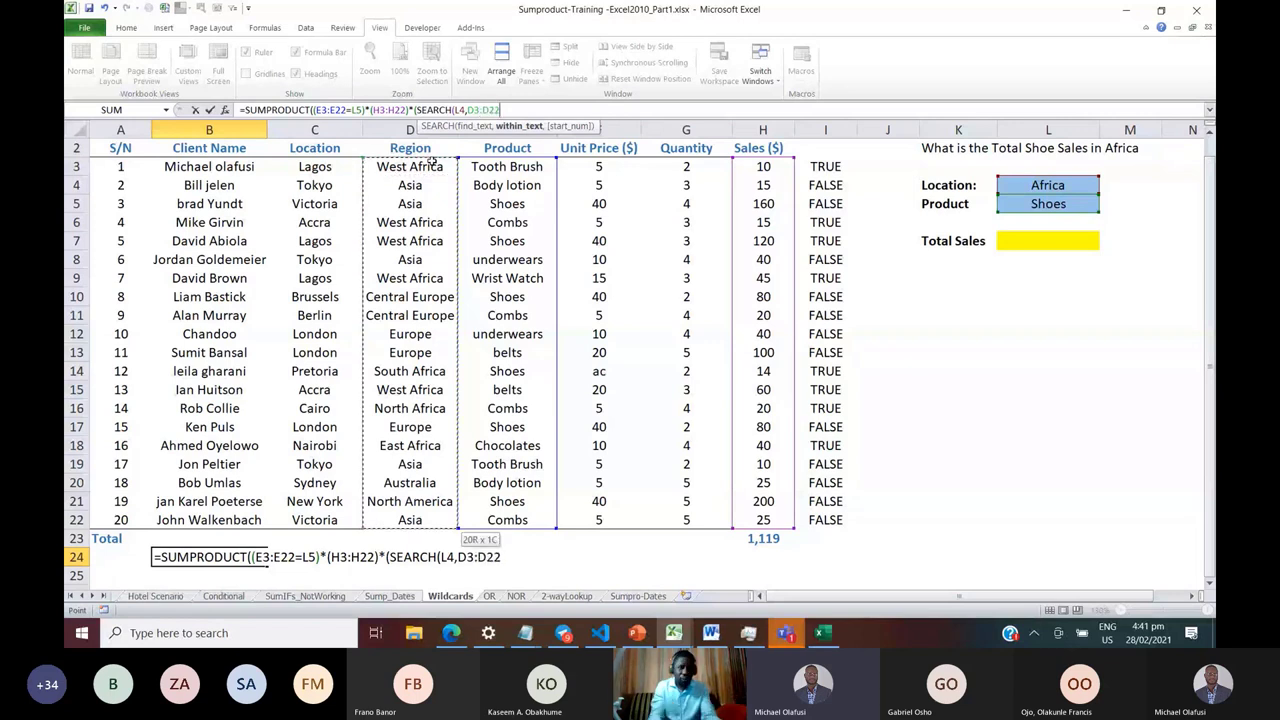
type(")")
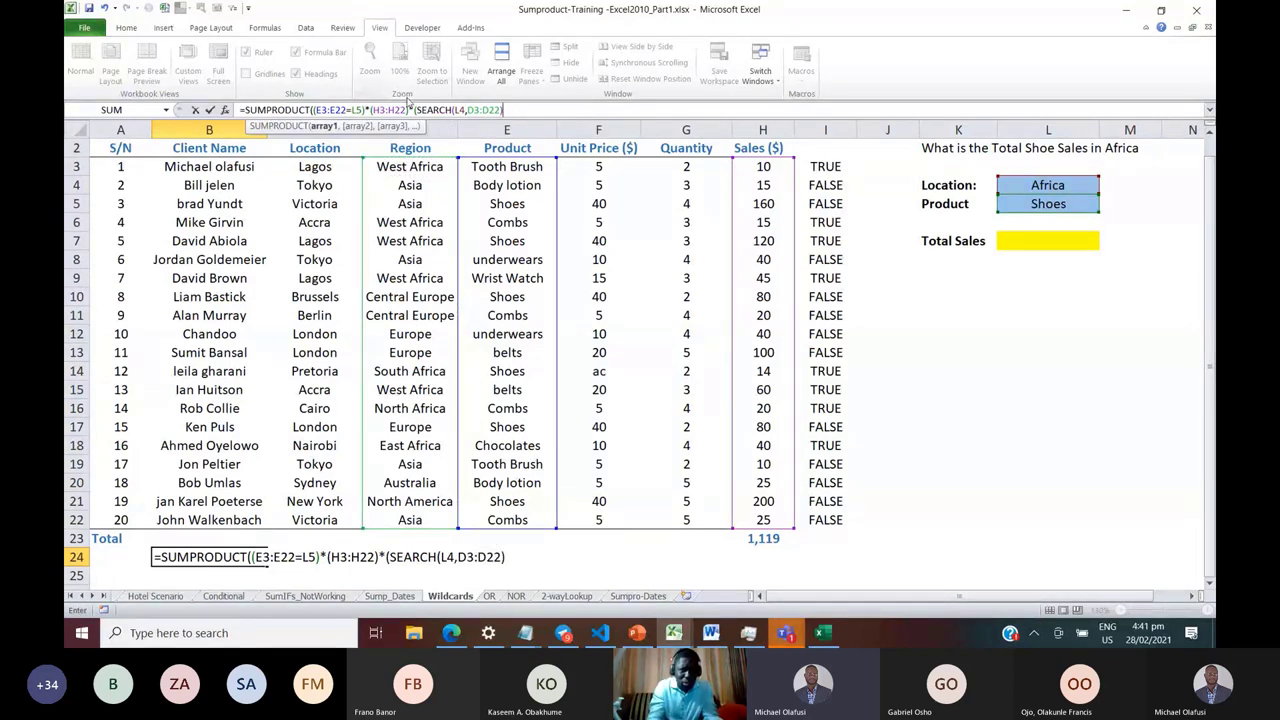
Evaluate SEARCH(L4,D3:D22) inside the formula to inspect its array, and restore the expression
left_click_drag(417, 112, 520, 113)
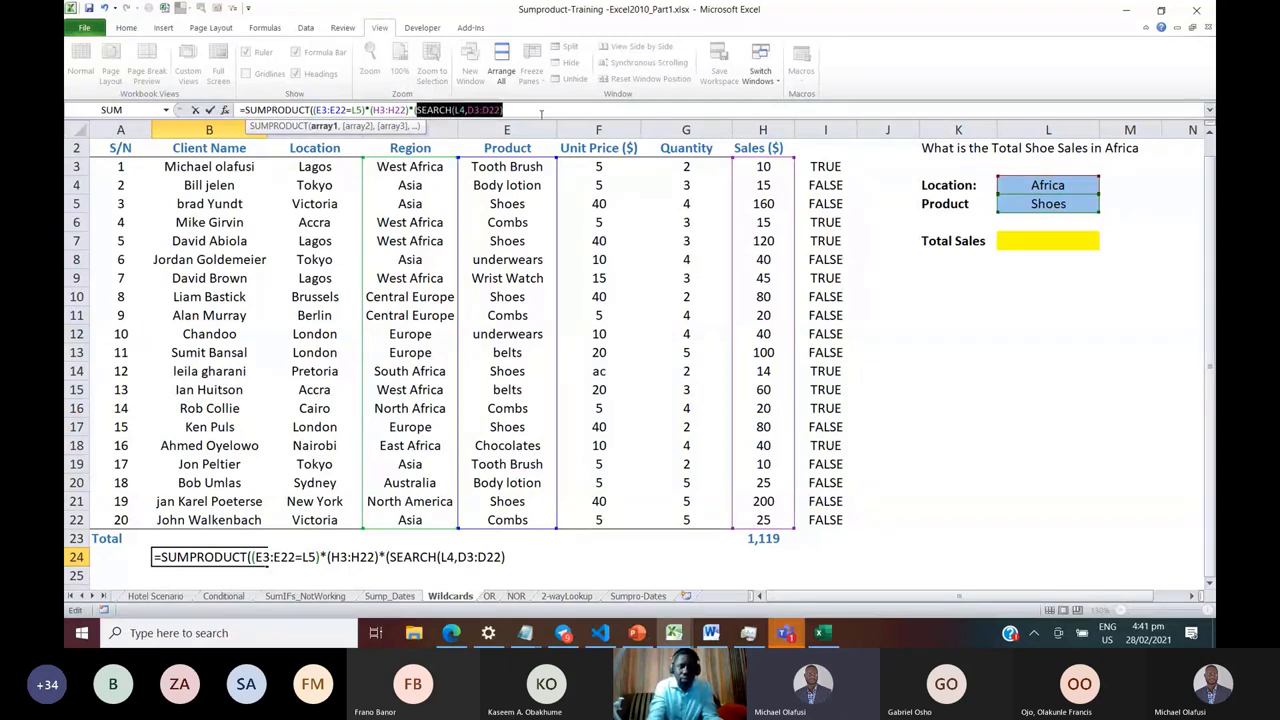
key("F9")
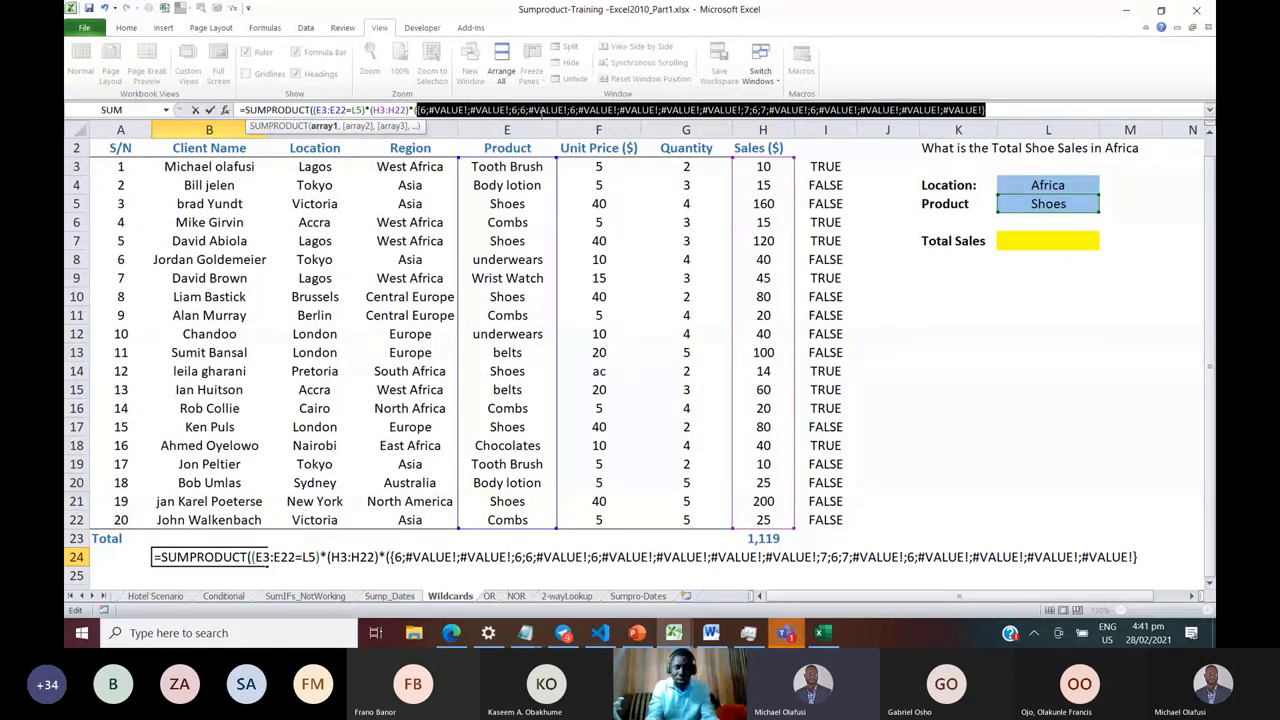
key("ctrl+z")
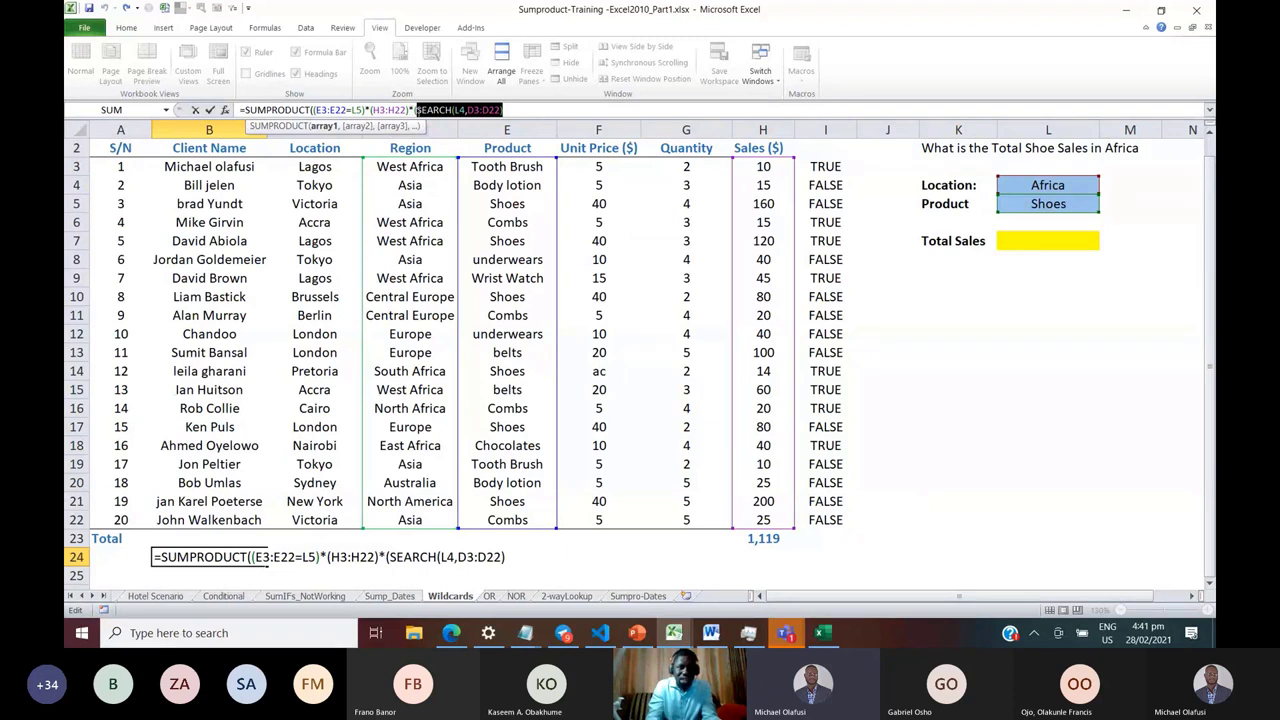
Wrap the SEARCH factor in ISNUMBER so it reads ISNUMBER(SEARCH(L4,D3:D22))
left_click(417, 110)
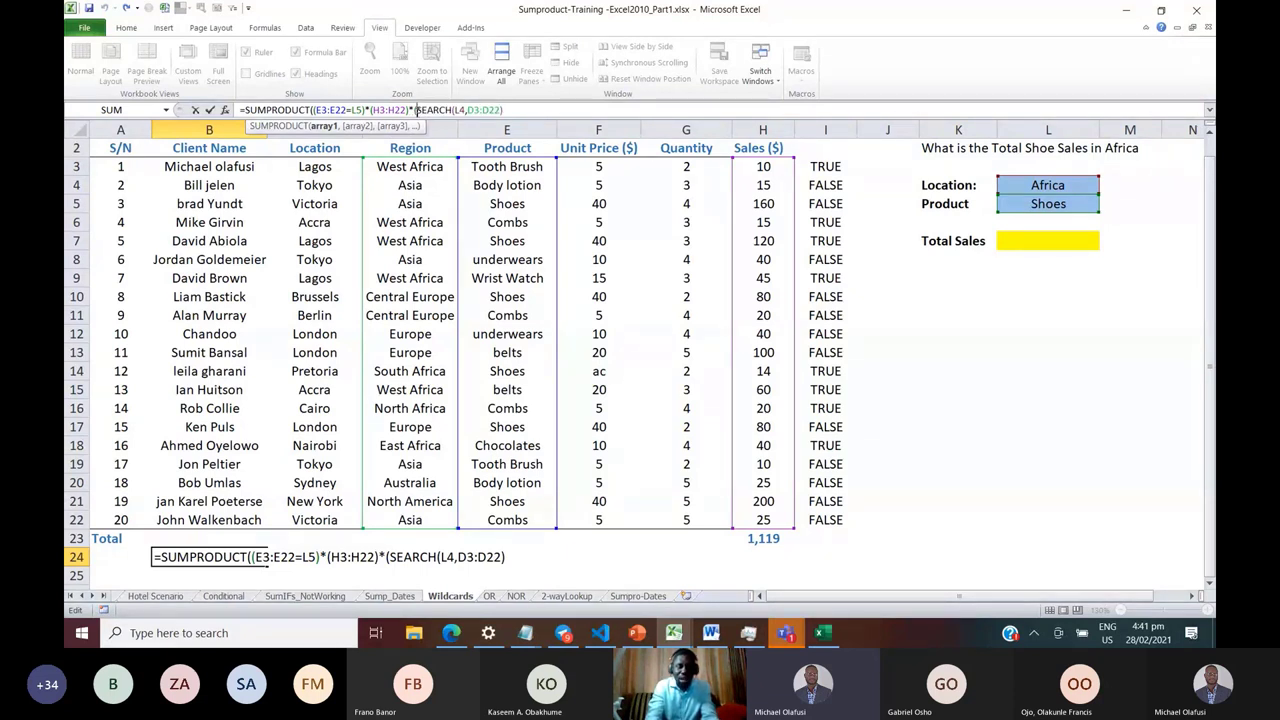
type("isn")
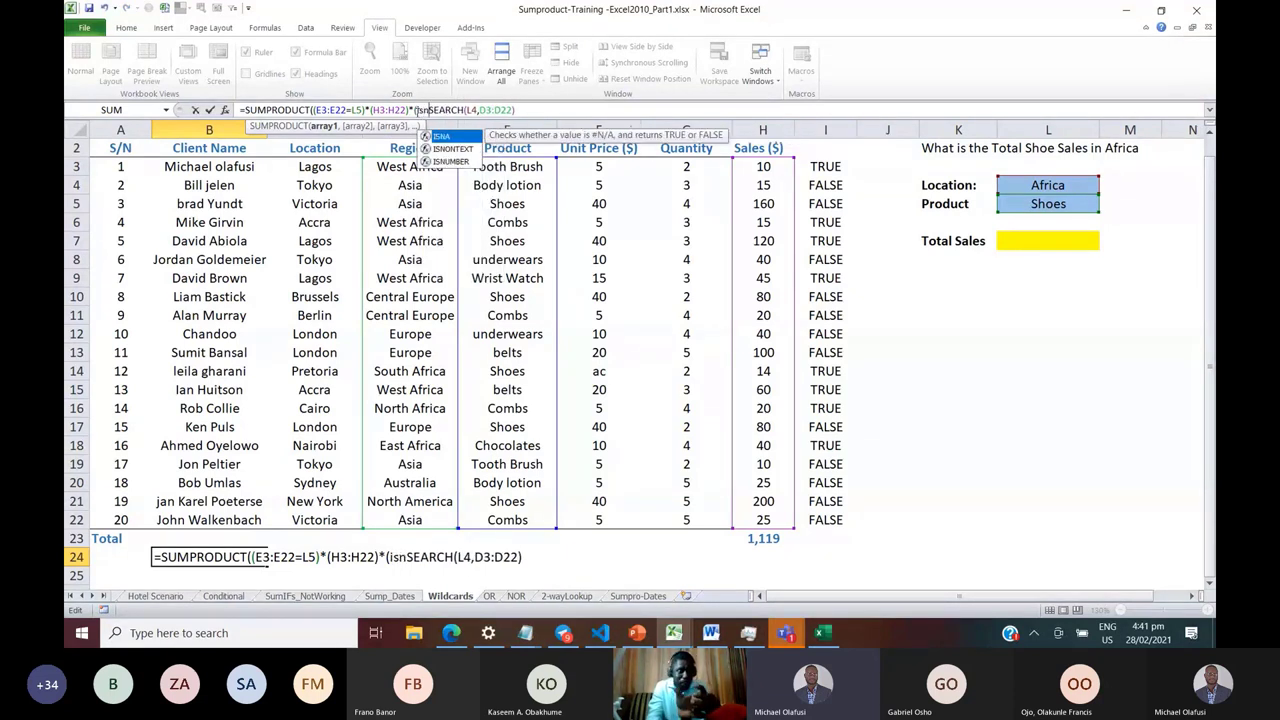
type("u")
key("Tab")
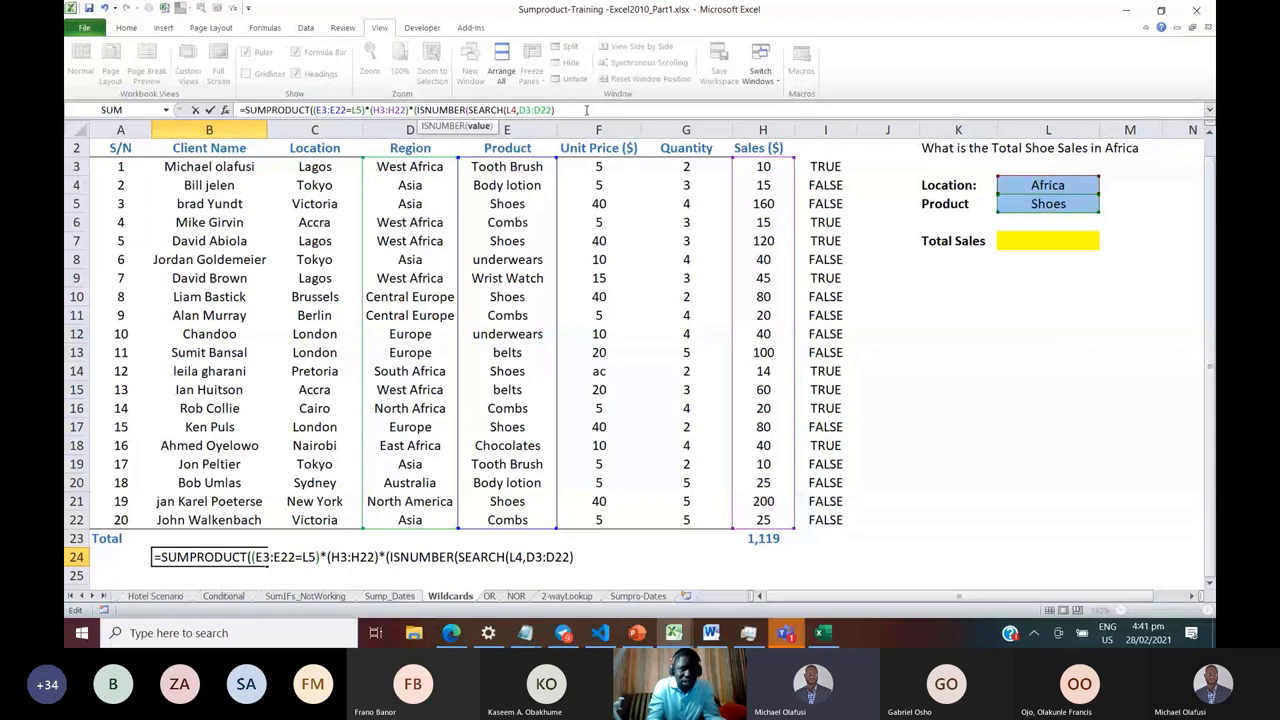
type(")")
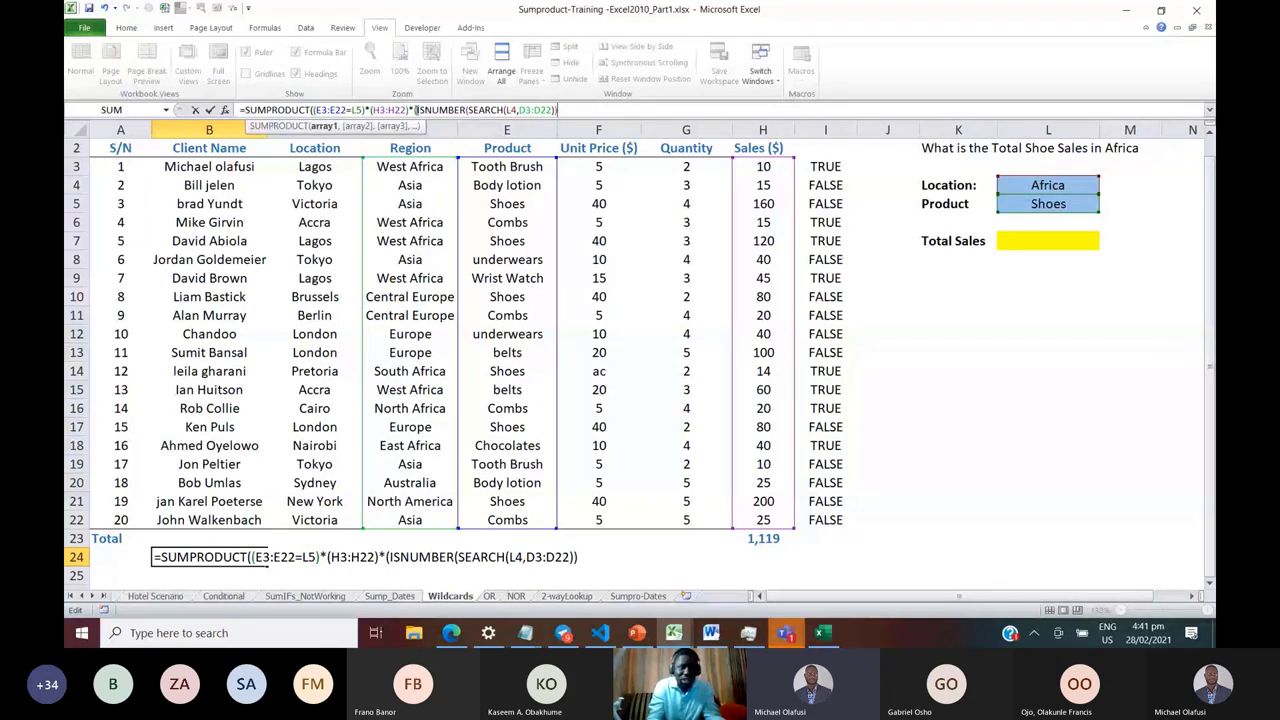
Evaluate the ISNUMBER(SEARCH(L4,D3:D22)) factor to inspect its array, and restore the expression
left_click_drag(416, 110, 580, 116)
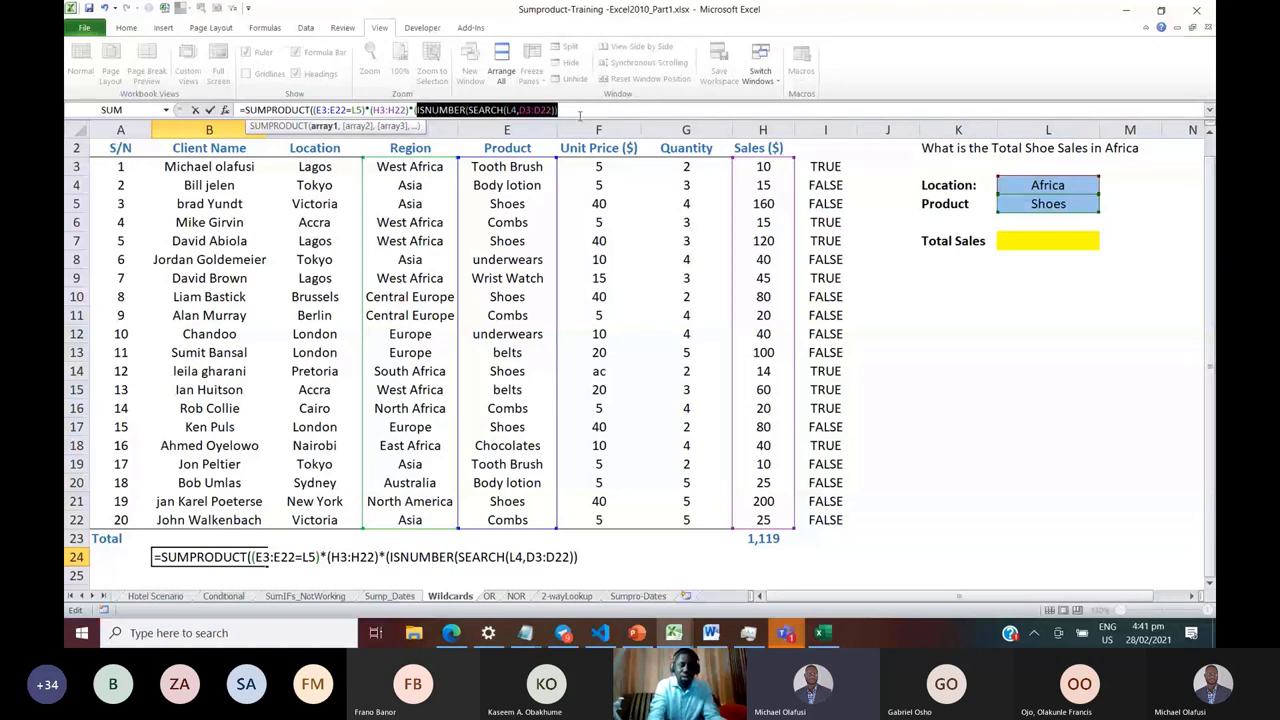
key("F9")
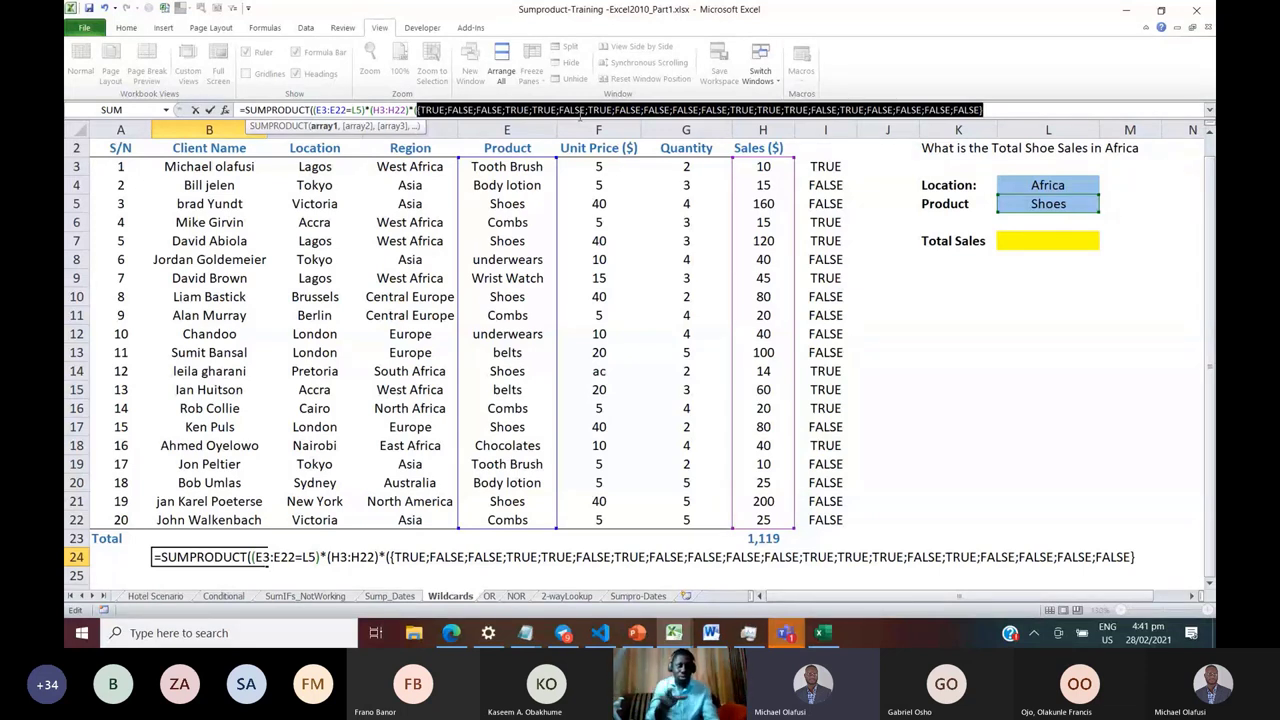
key("ctrl+z")
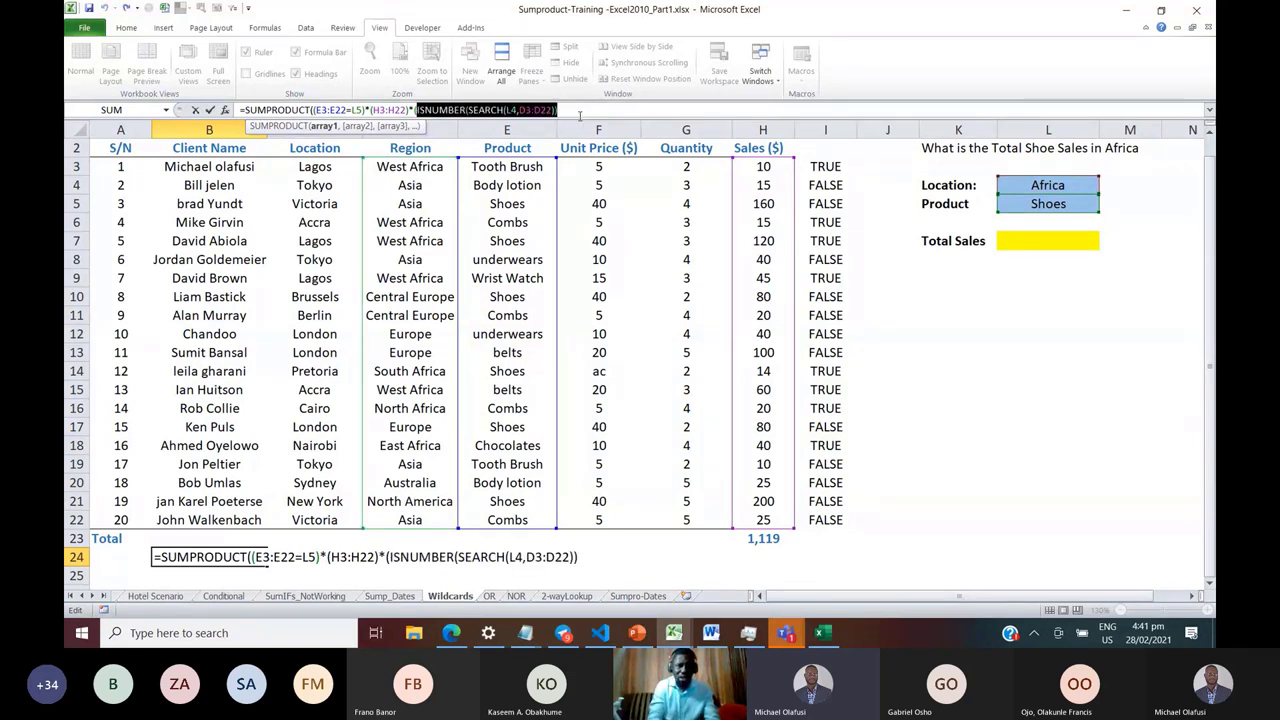
Close the open parentheses and enter the finished SUMPRODUCT formula in B24
left_click(582, 111)
type(")")
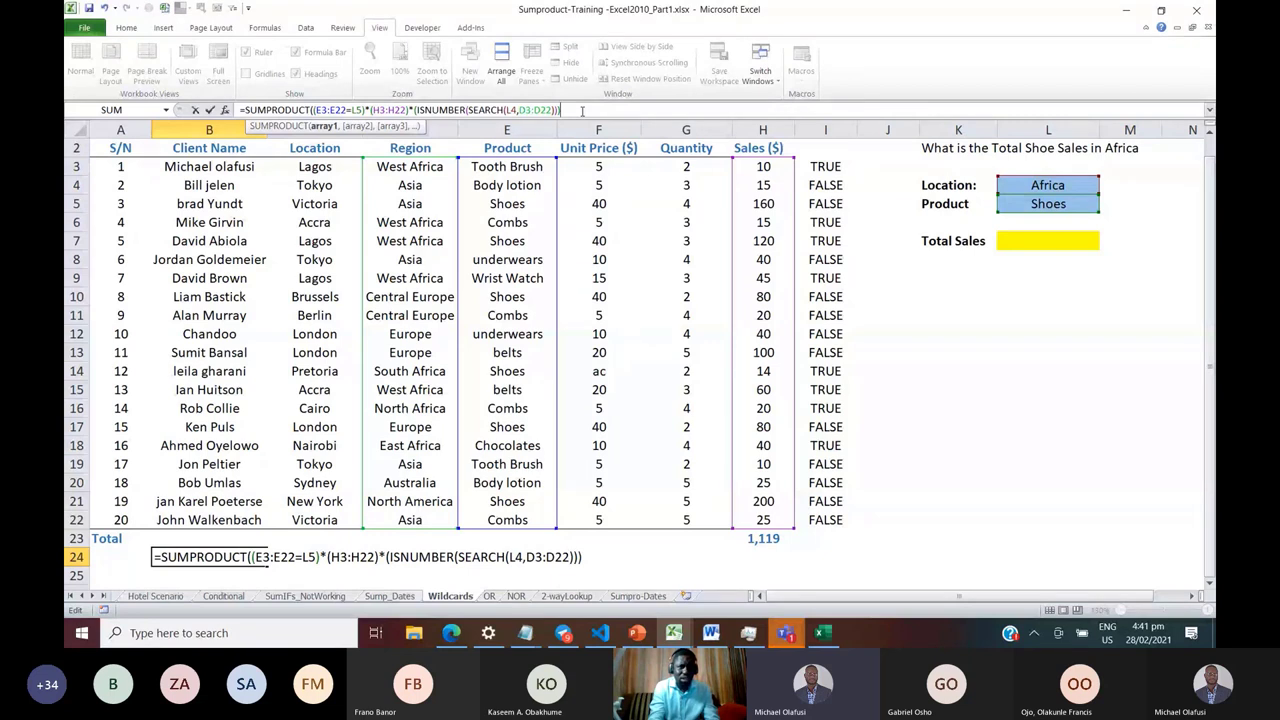
type(")")
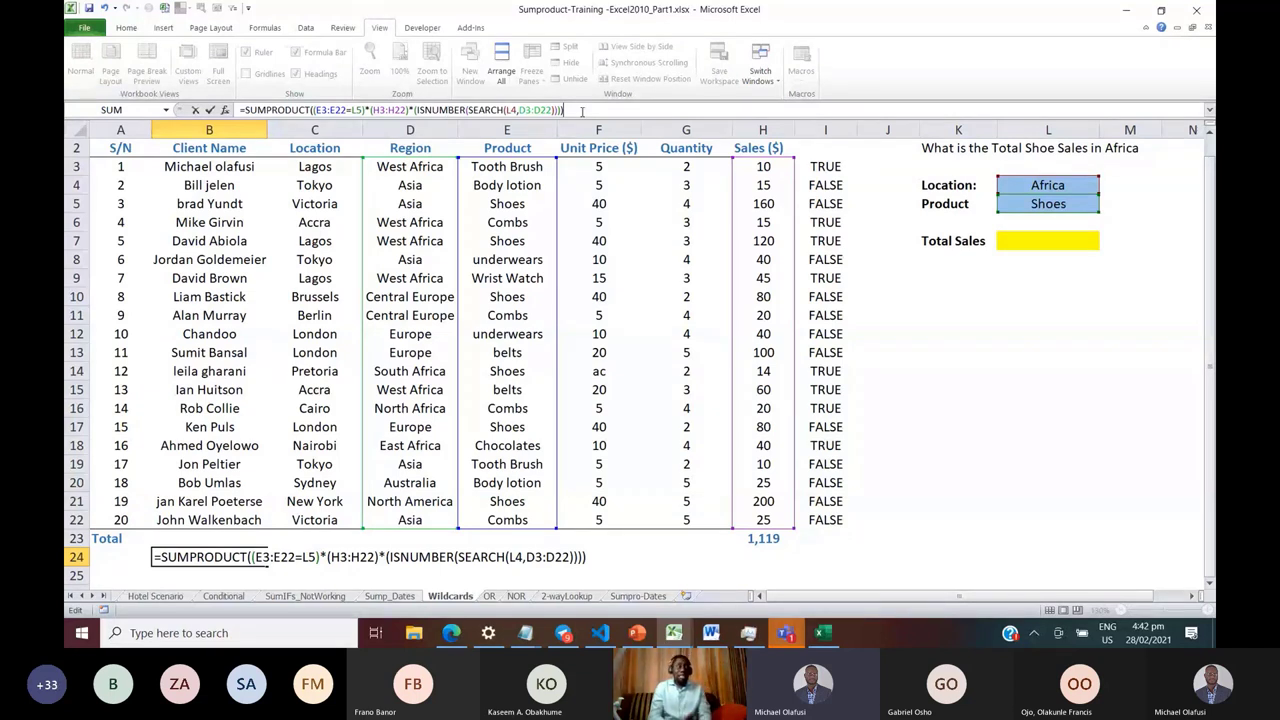
key("ctrl+Return")
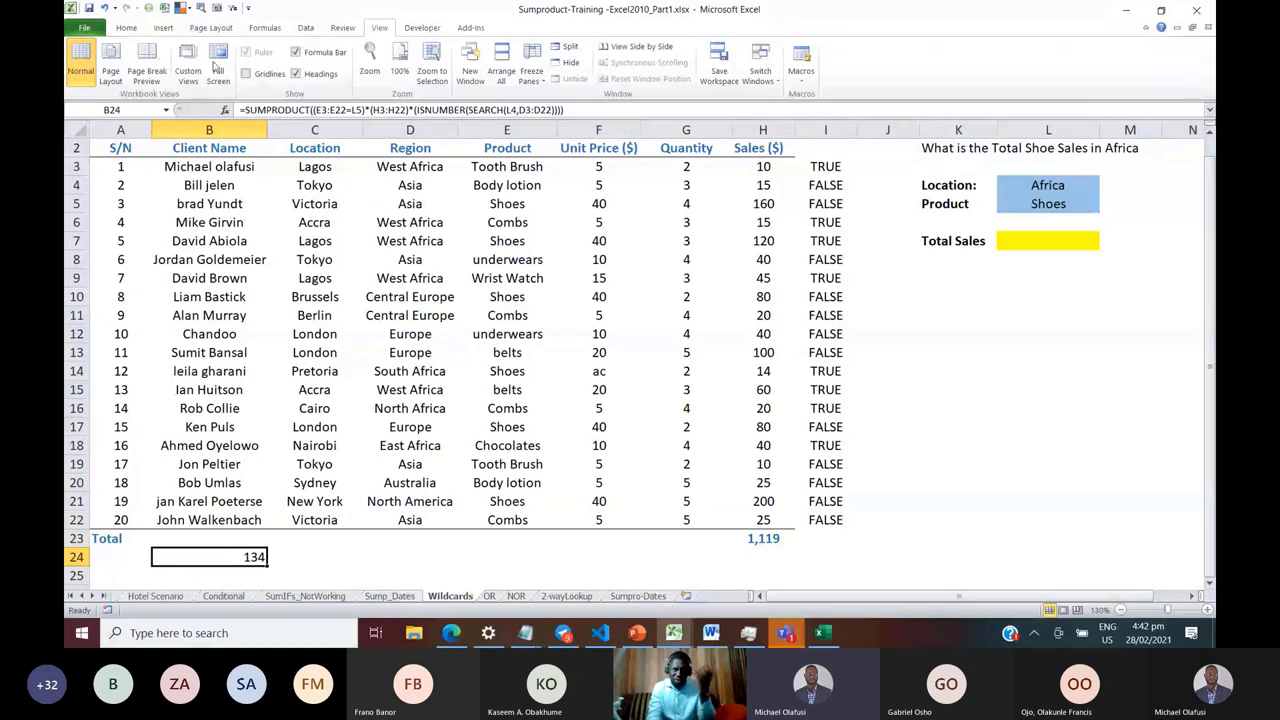
Turn on filtering for the sales table and filter the Product column to Shoes
left_click(300, 215)
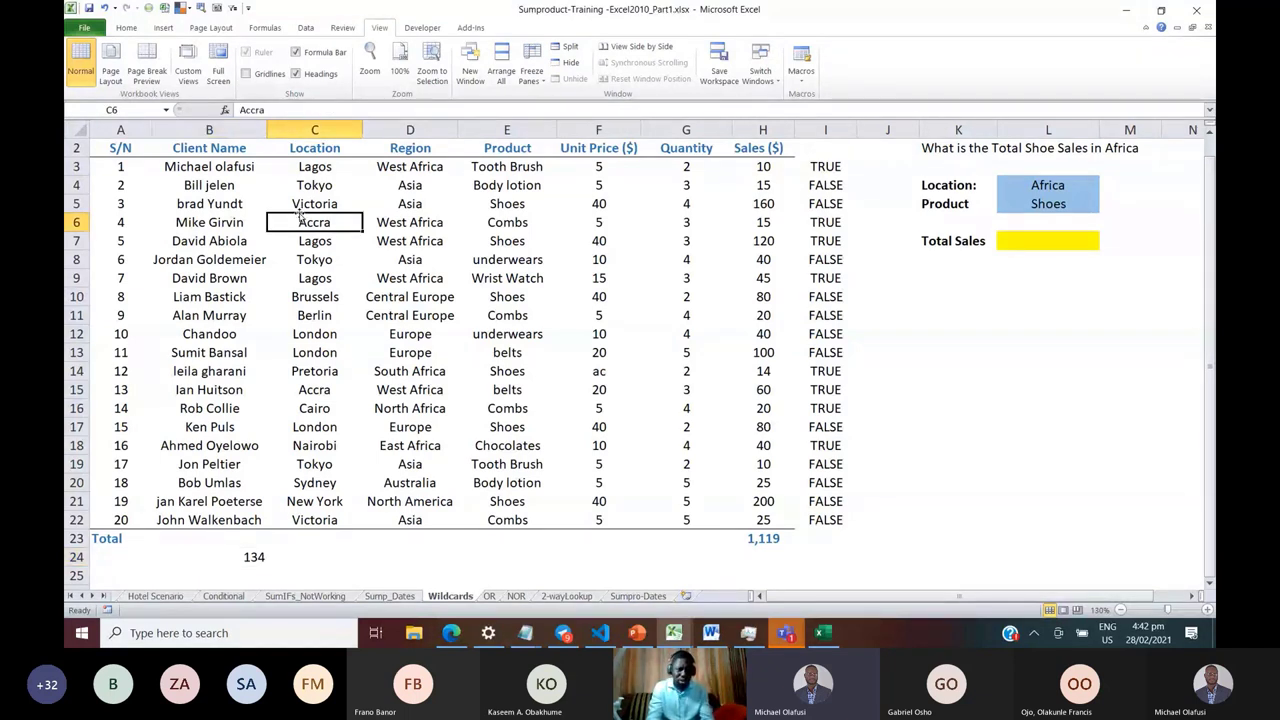
key("ctrl+shift+l")
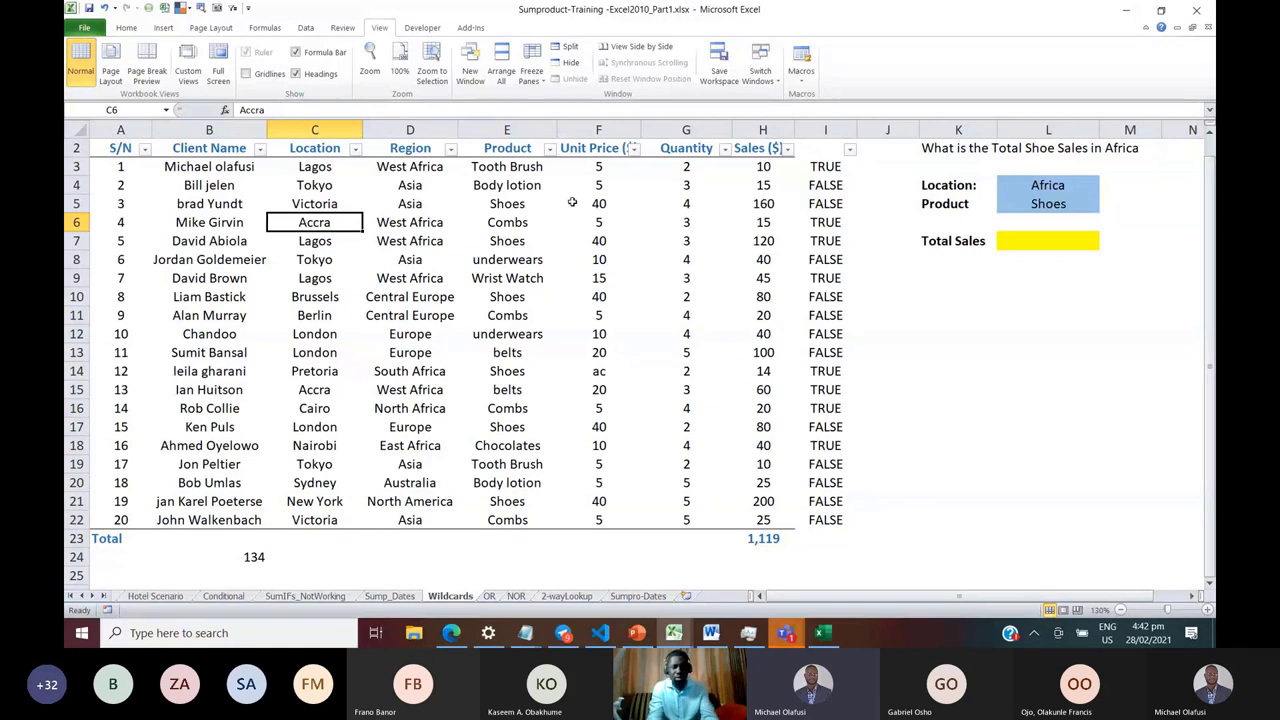
left_click(548, 149)
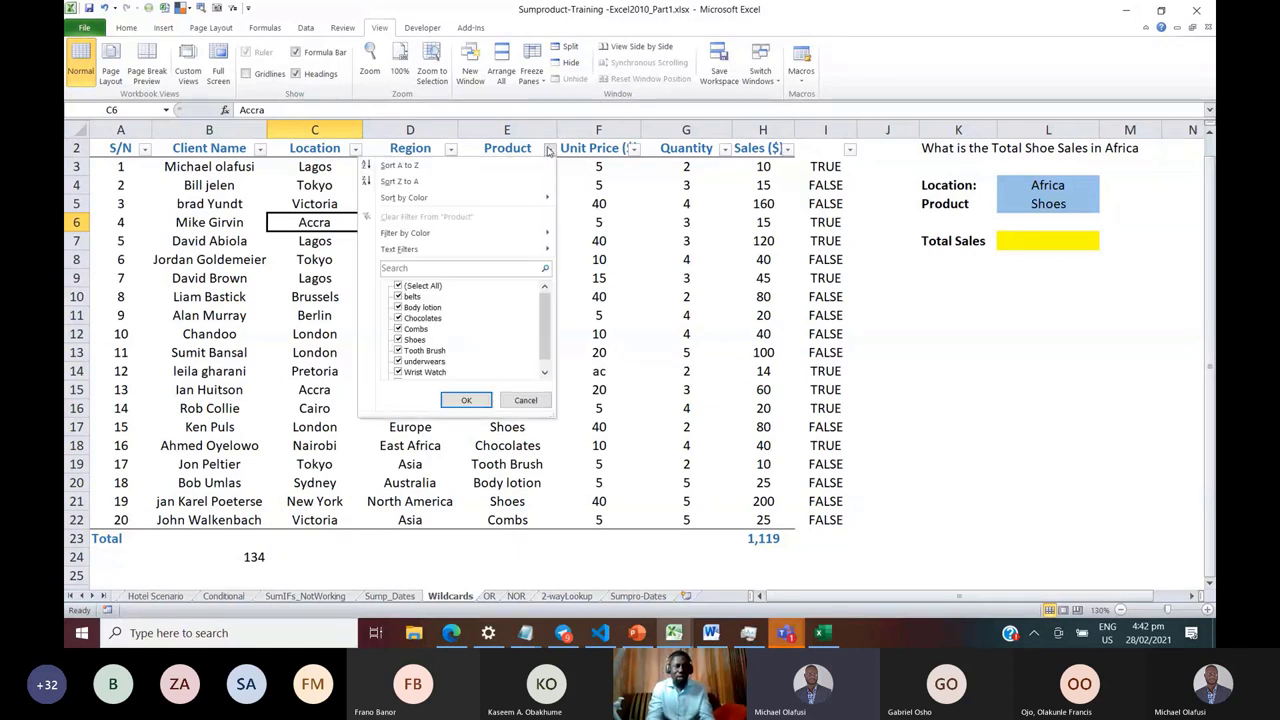
type("shoes")
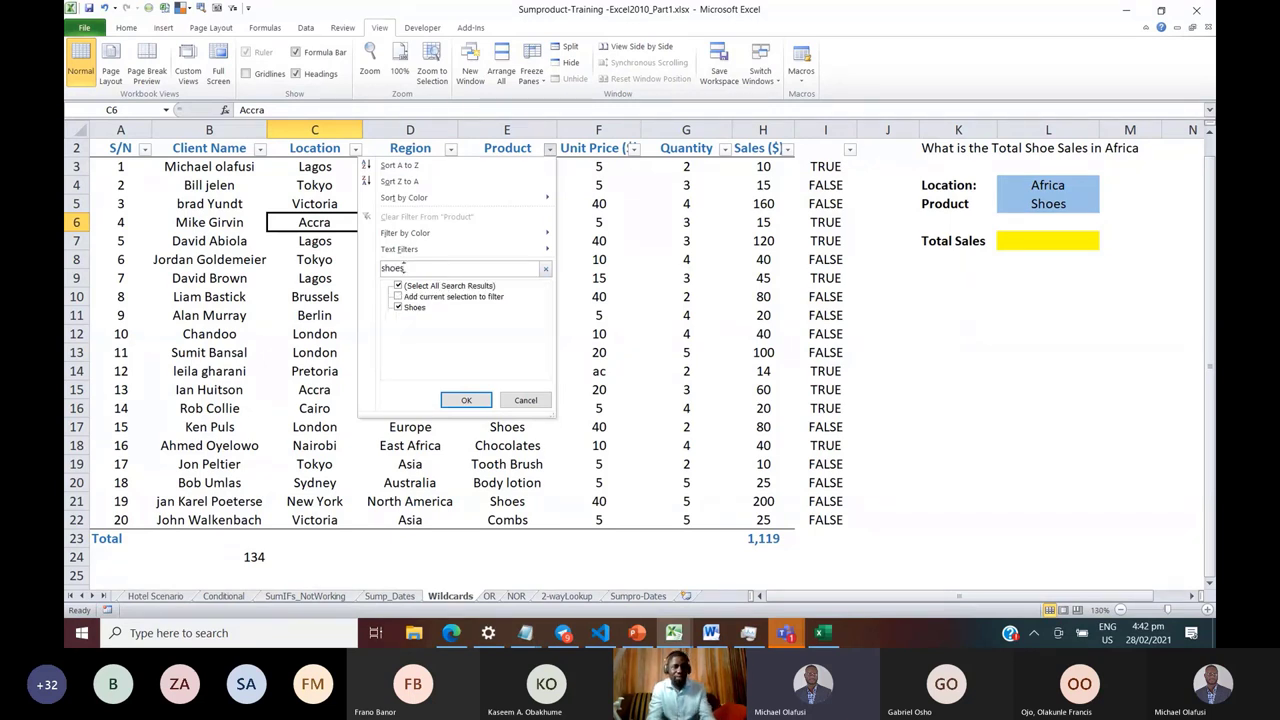
key("Return")
Filter the Region column by "africa" and select the remaining Sales values to check their sum
left_click(450, 149)
left_click(354, 269)
type("af")
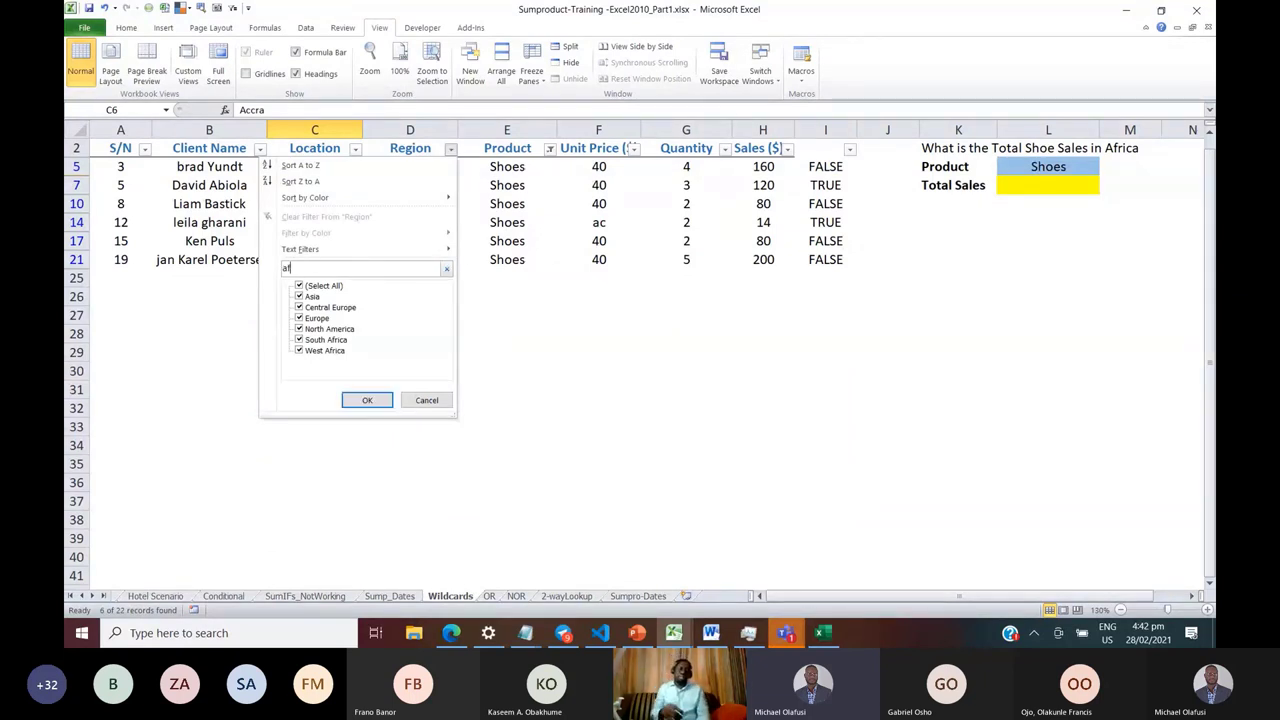
type("rica")
key("Return")
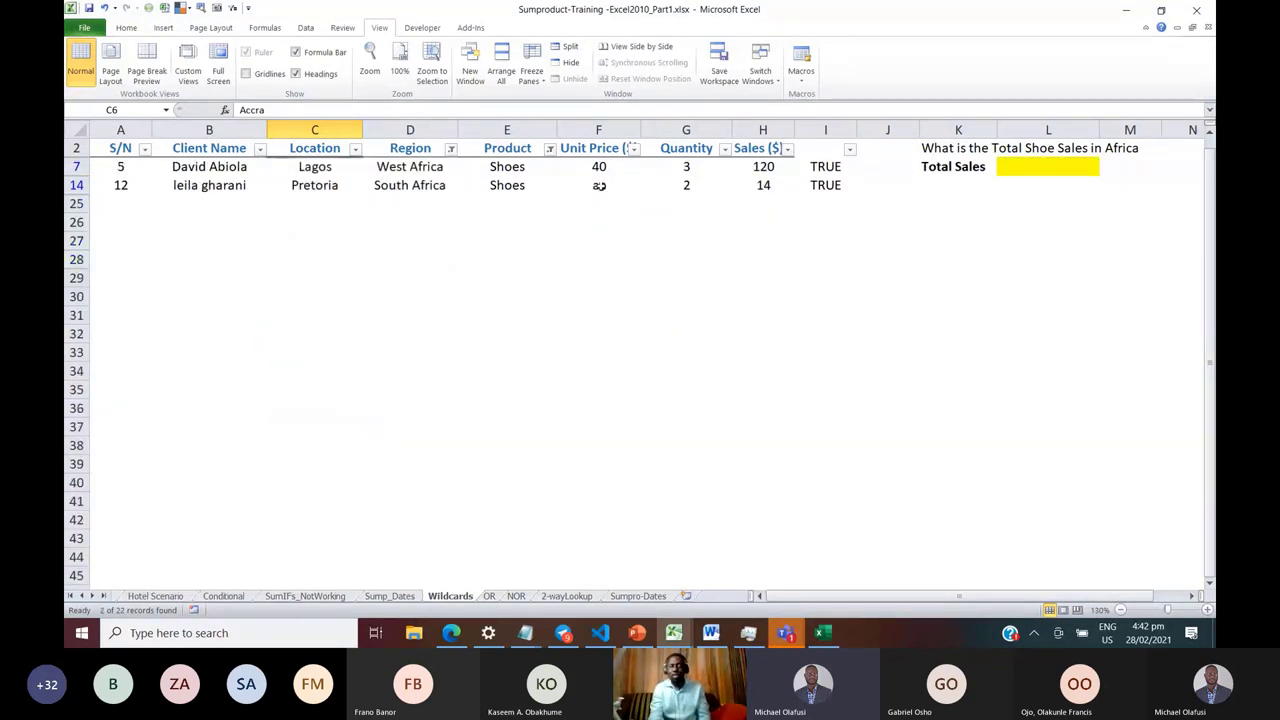
left_click_drag(763, 166, 763, 184)
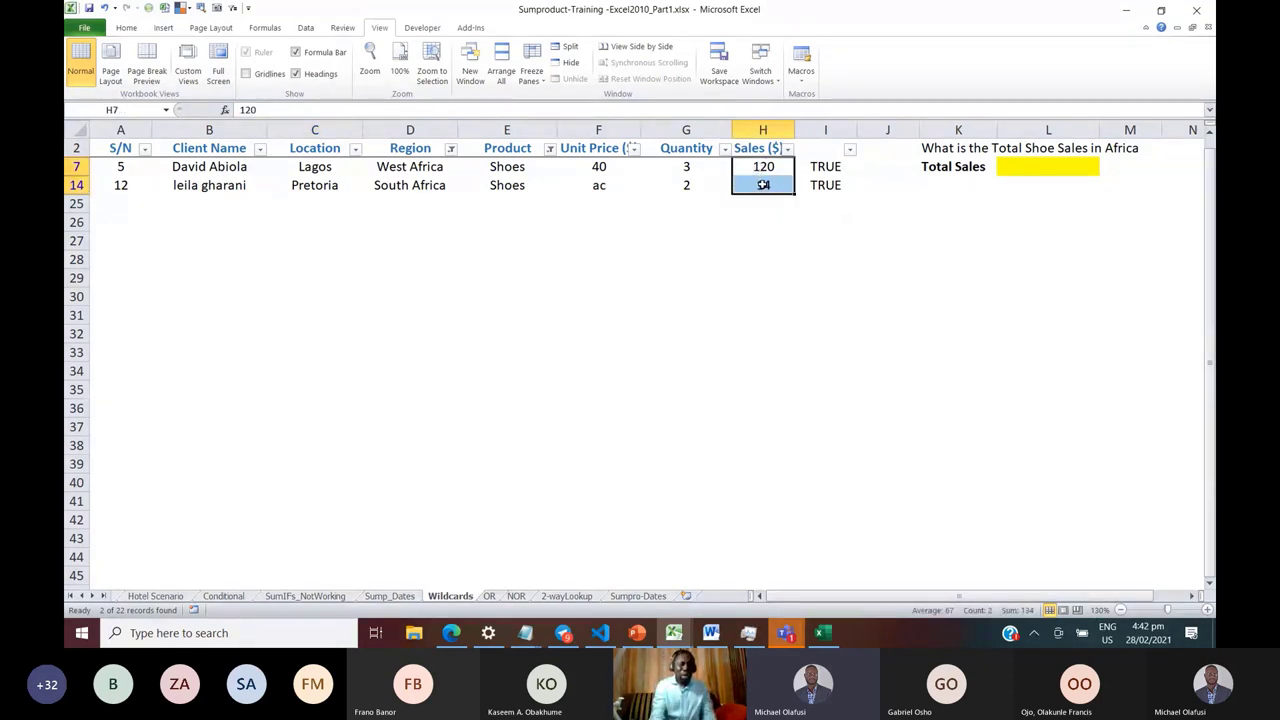
Turn off the sales table's filtering, and review the Region range D3:D22 and the SUMPRODUCT formula in B24
left_click(544, 180)
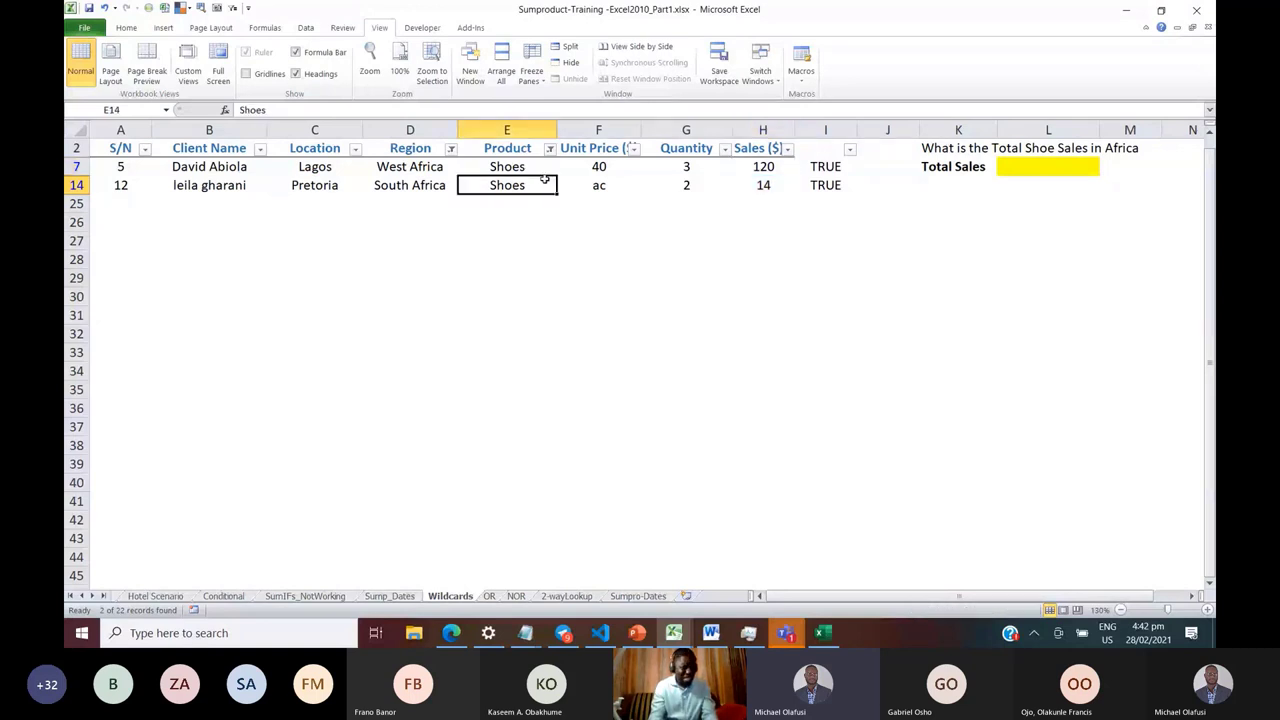
key("ctrl+shift+l")
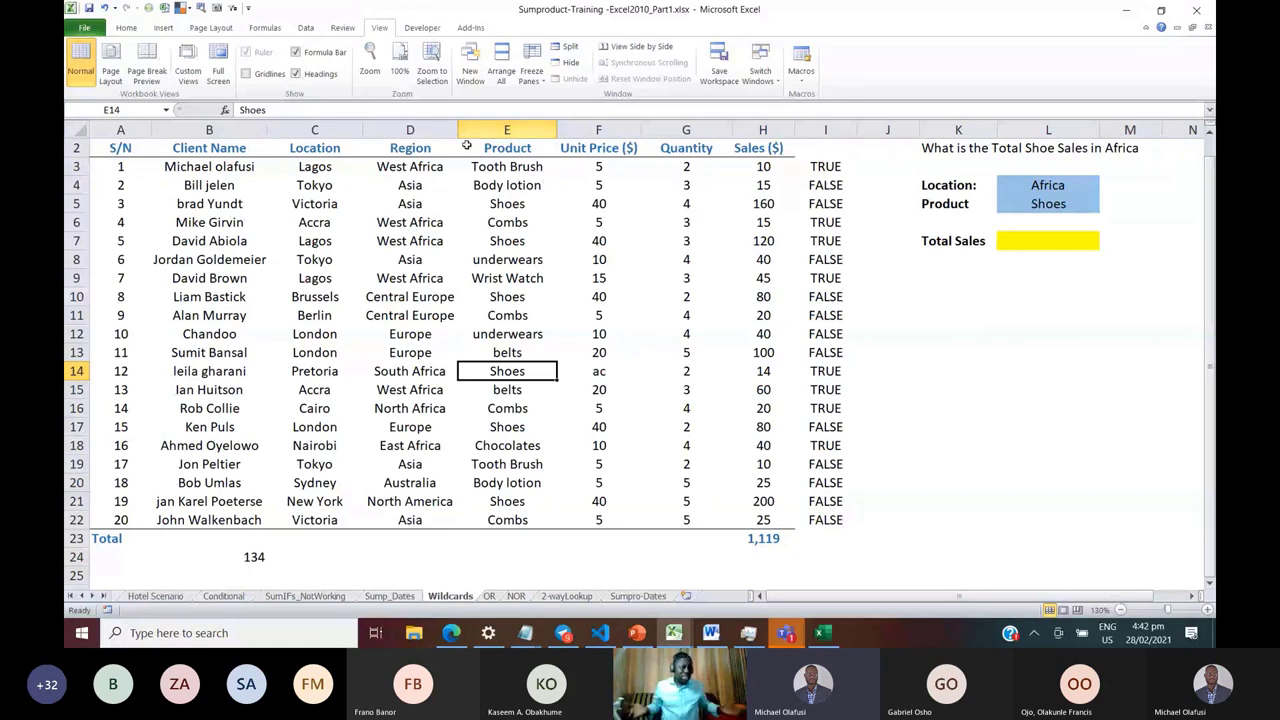
left_click_drag(410, 166, 410, 337)
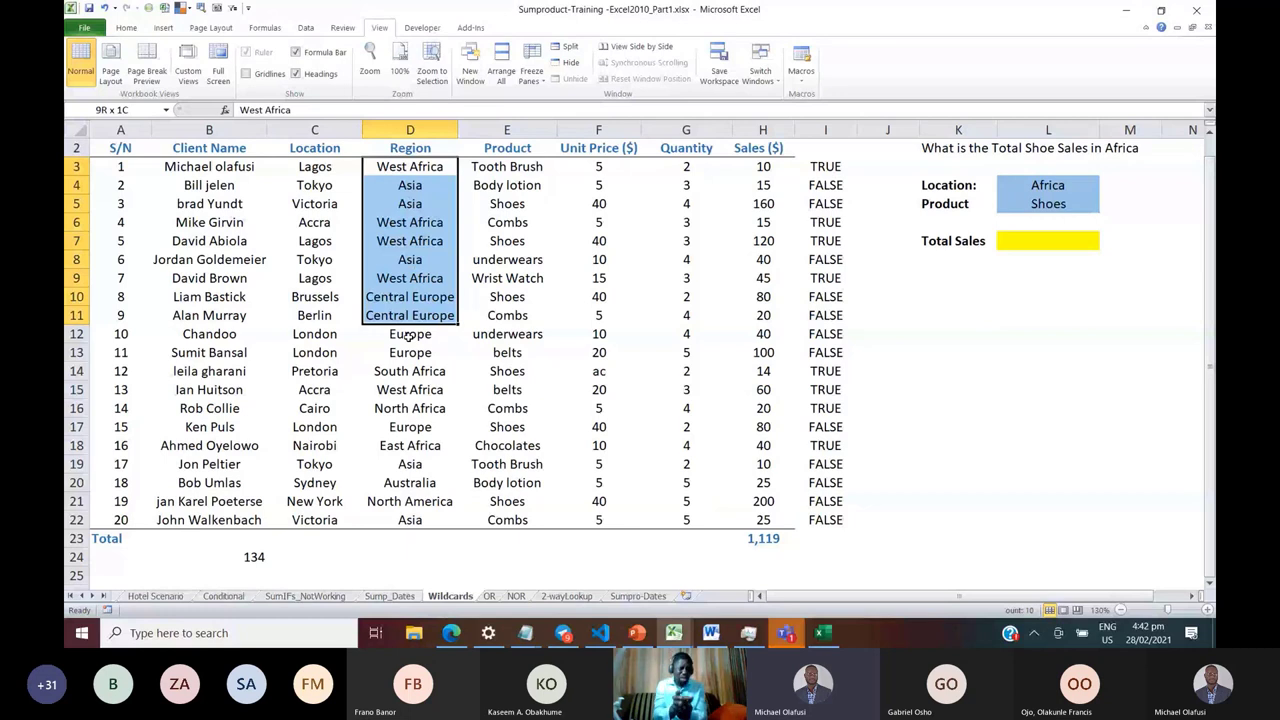
left_click_drag(410, 337, 405, 516)
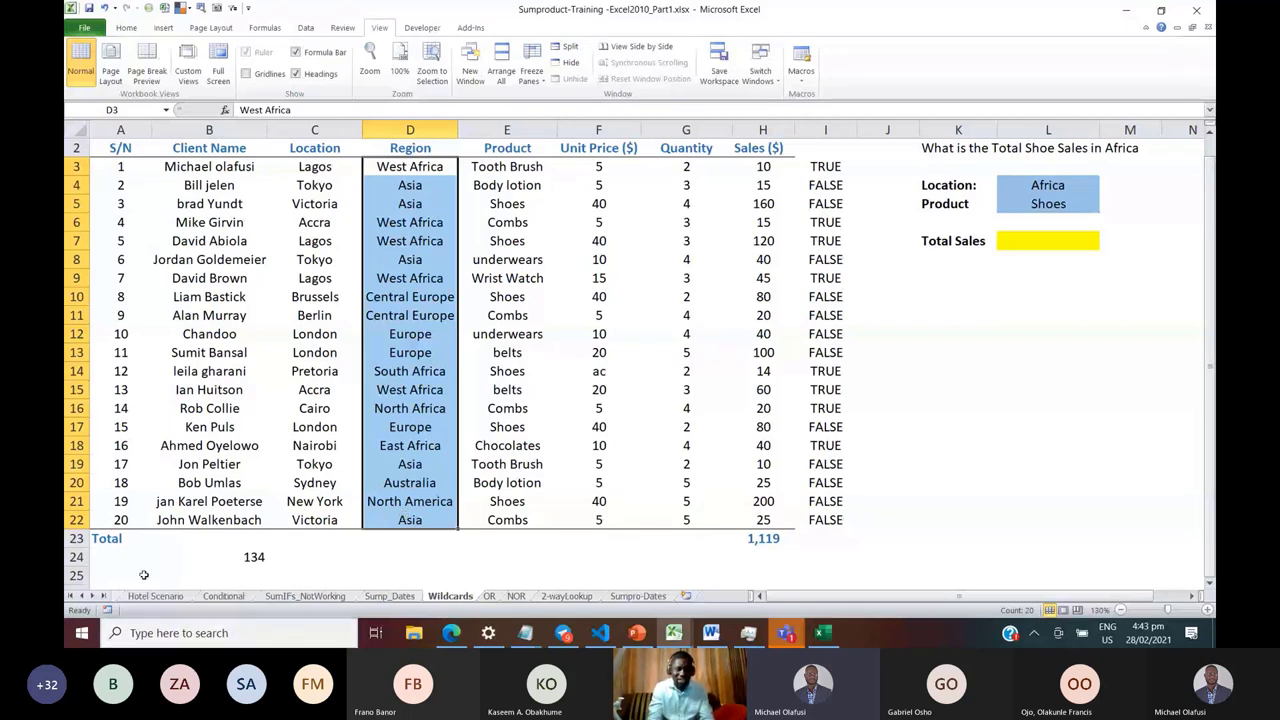
left_click(252, 557)
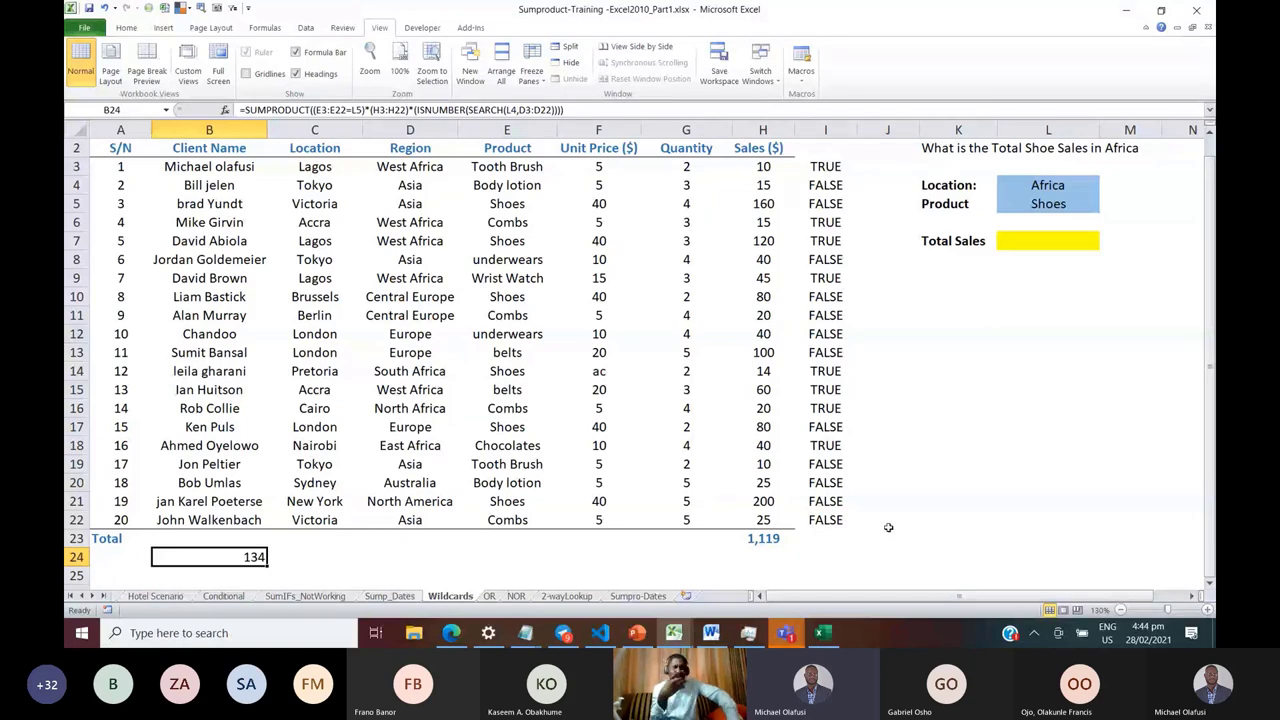
On the 2-wayLookup sheet, set the Manufacturer in K2 to Toyota
left_click(560, 597)
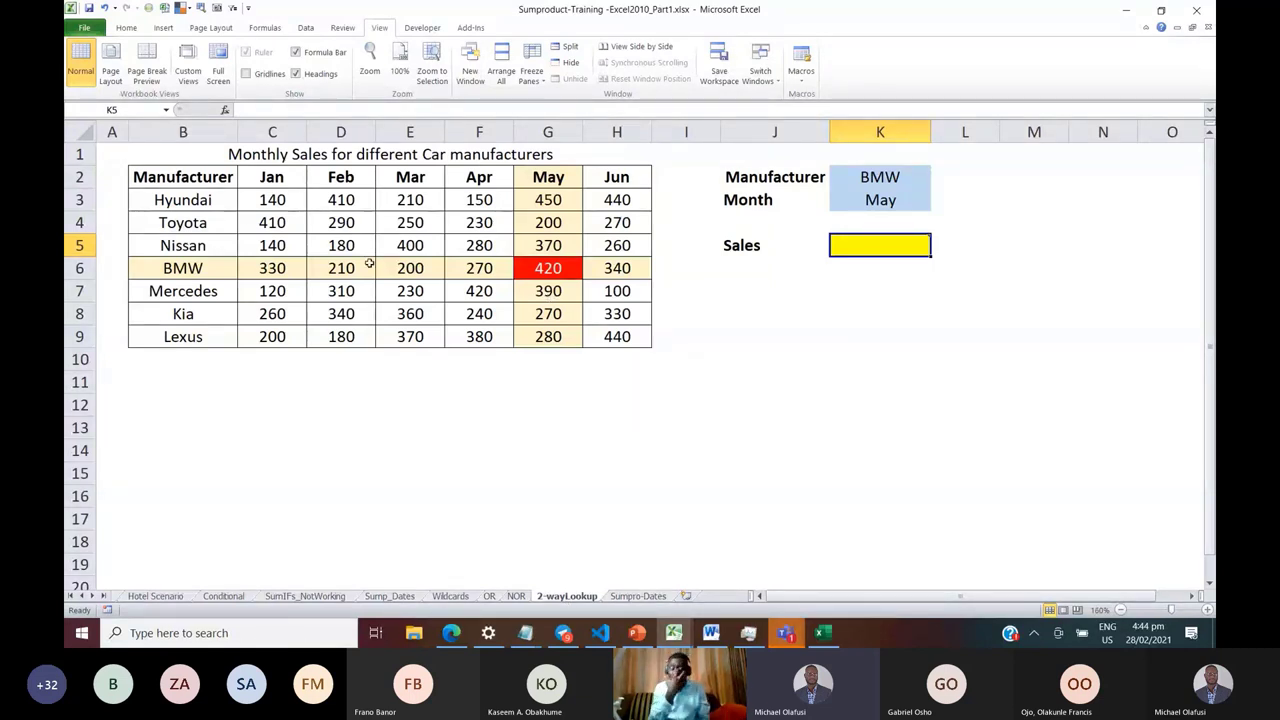
left_click(274, 223)
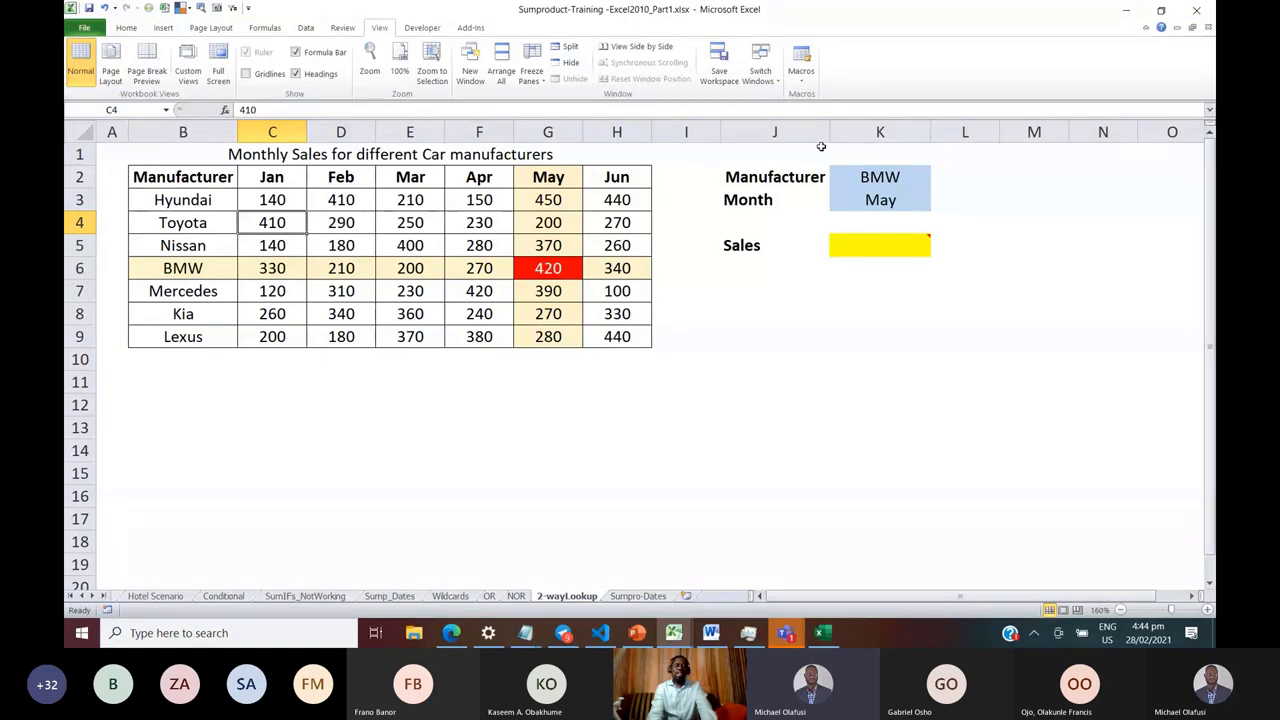
left_click(885, 246)
left_click(910, 180)
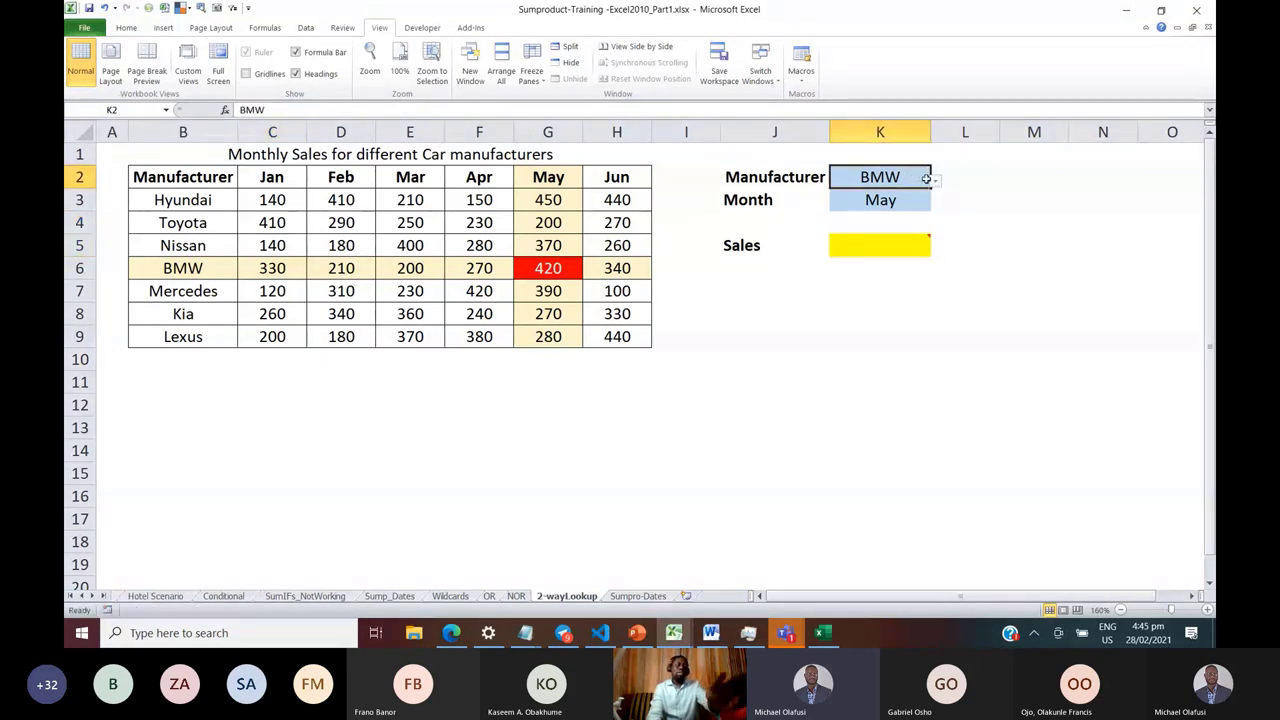
left_click(935, 181)
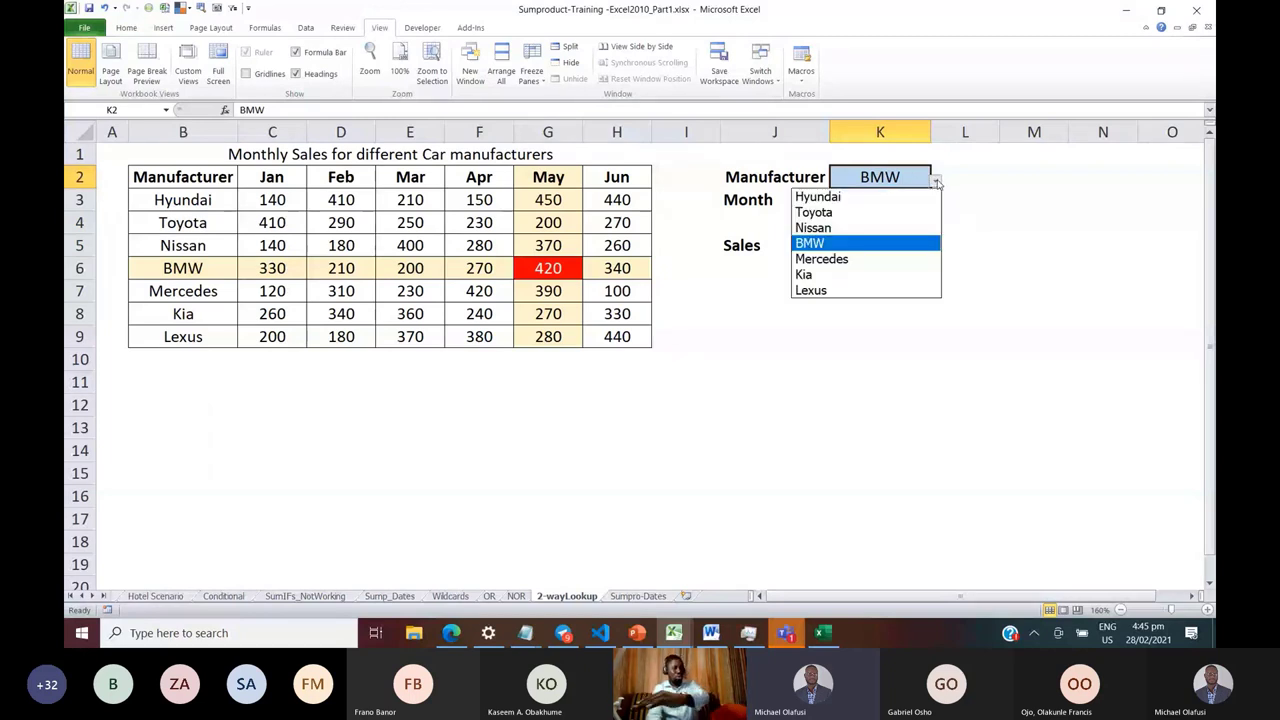
left_click(853, 212)
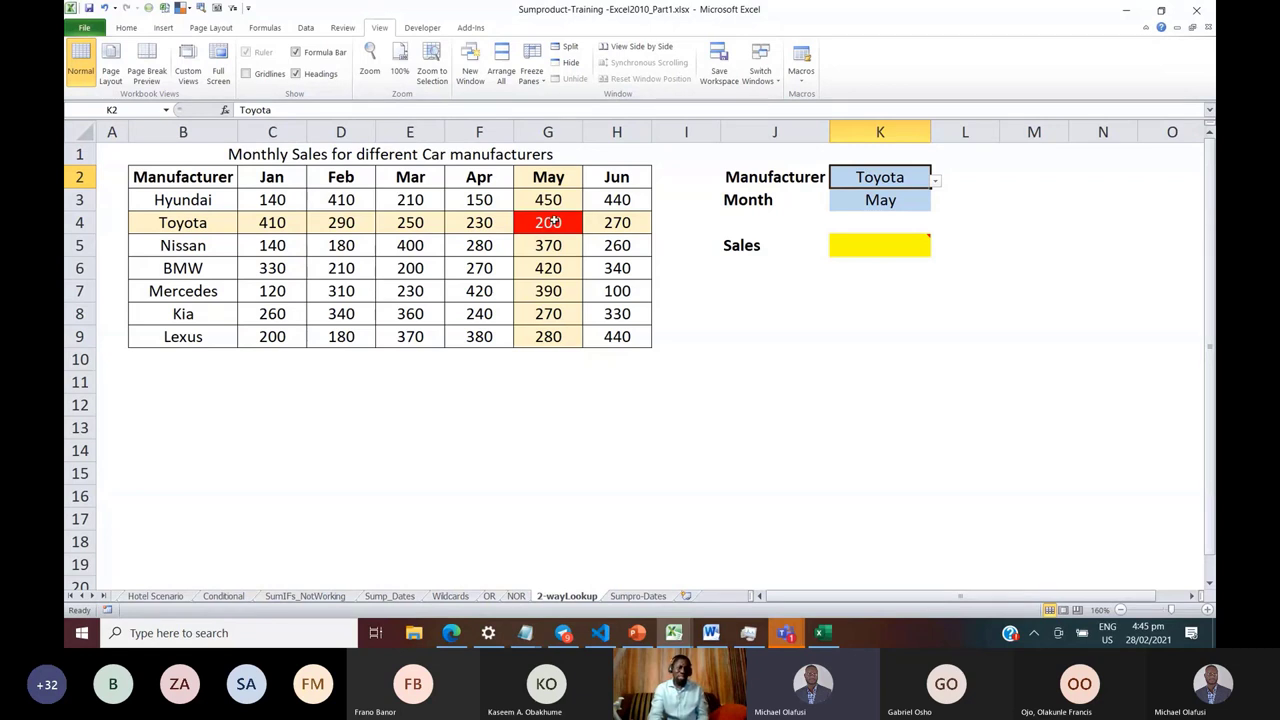
Set the Month in K3 to Mar
left_click(900, 200)
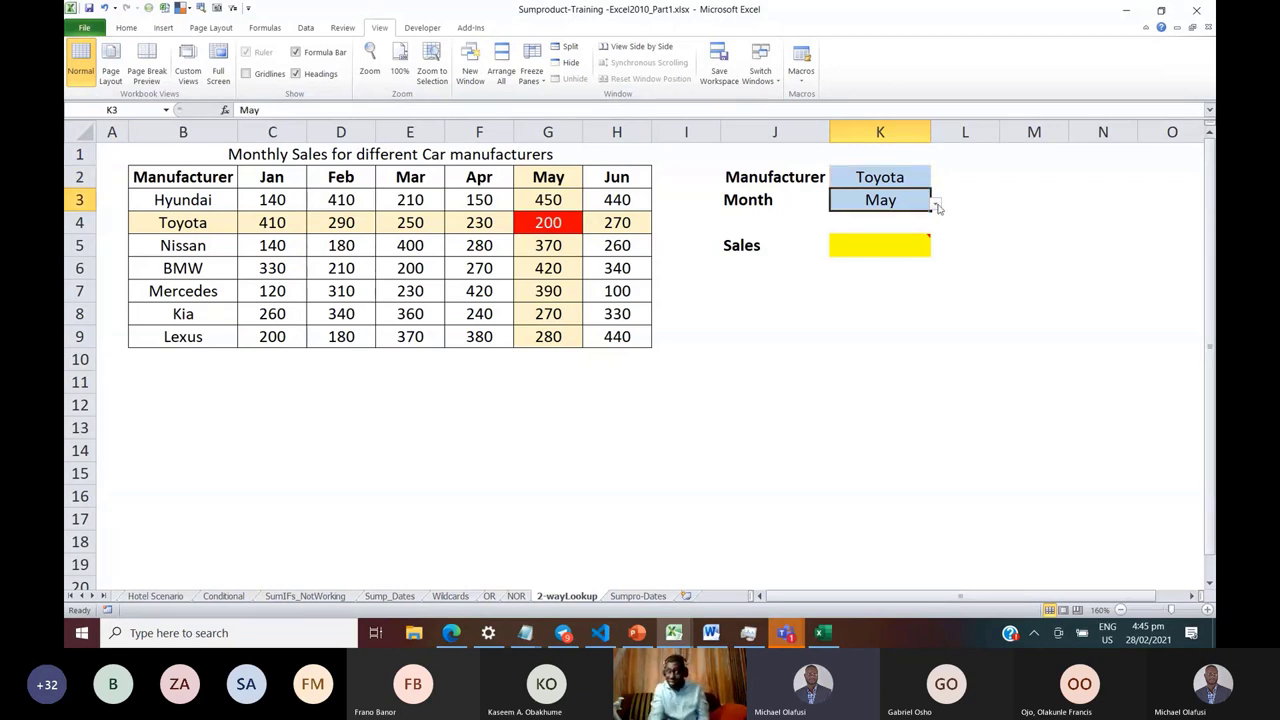
left_click(937, 205)
left_click(870, 246)
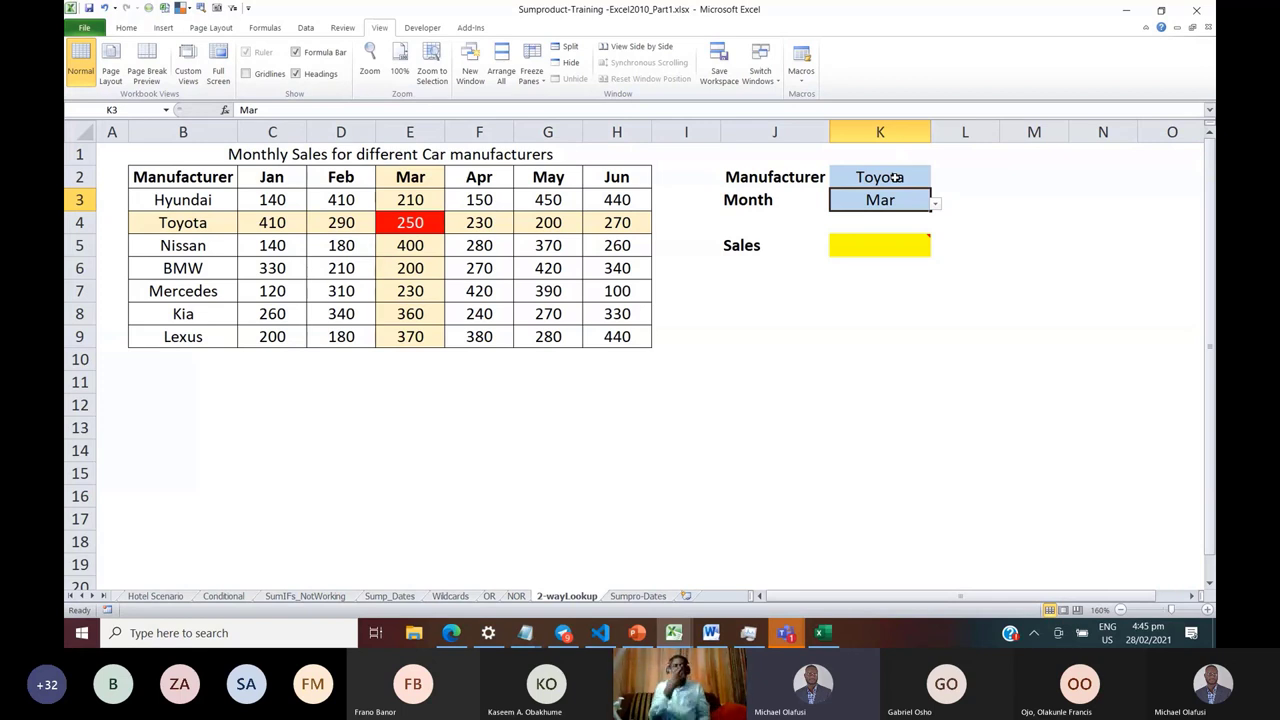
Review the Sales cell's note and highlight the Toyota row together with the Mar column of the sales table
left_click(898, 241)
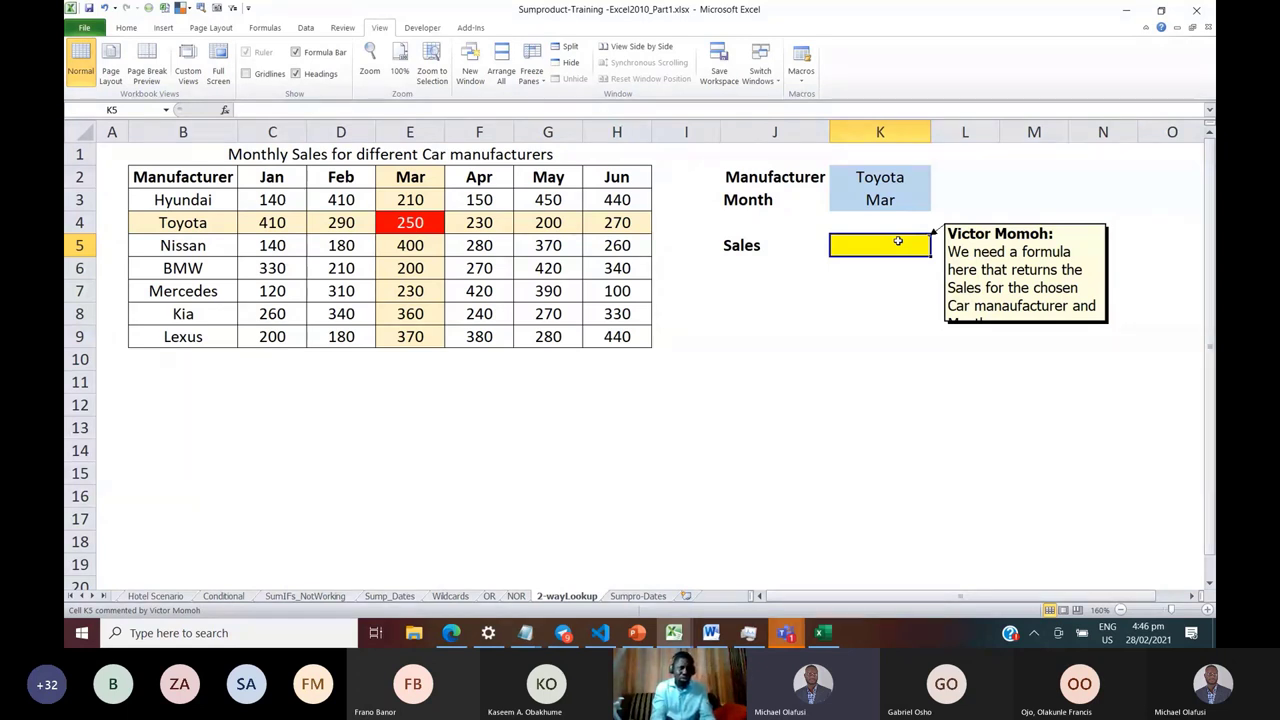
left_click(153, 223)
left_click_drag(153, 223, 617, 224)
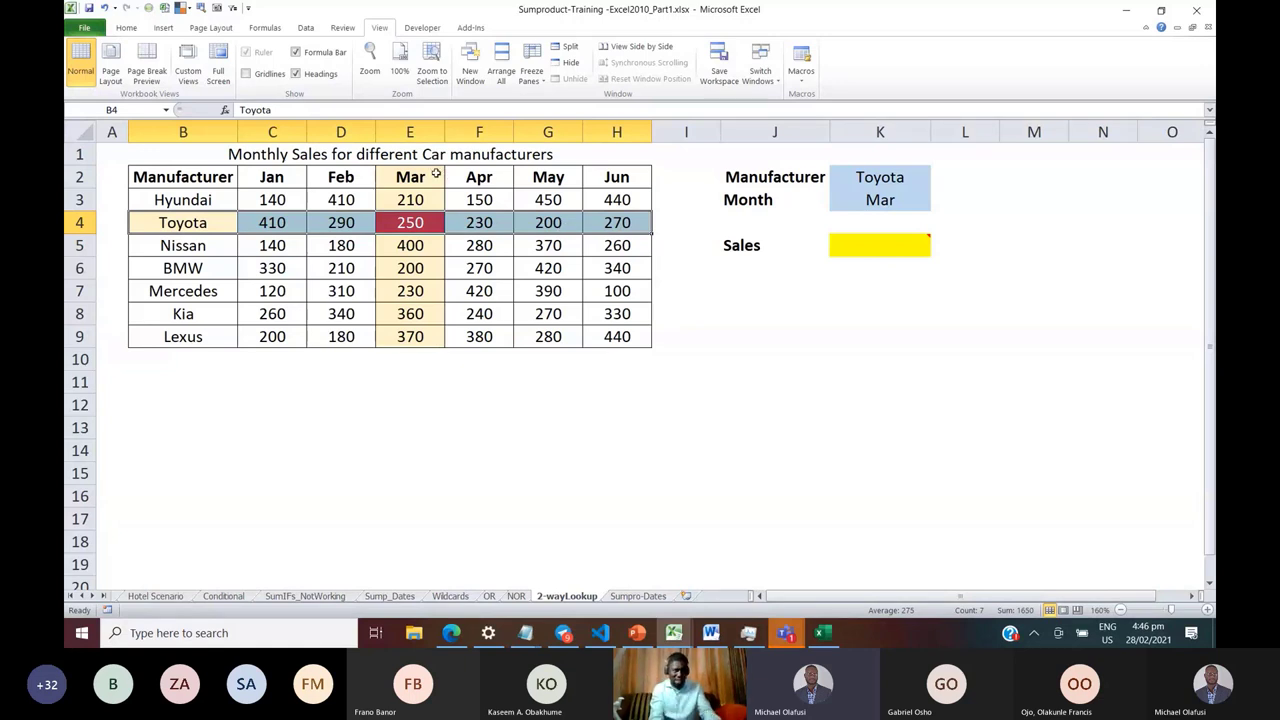
left_click_drag(436, 175, 417, 335, "ctrl")
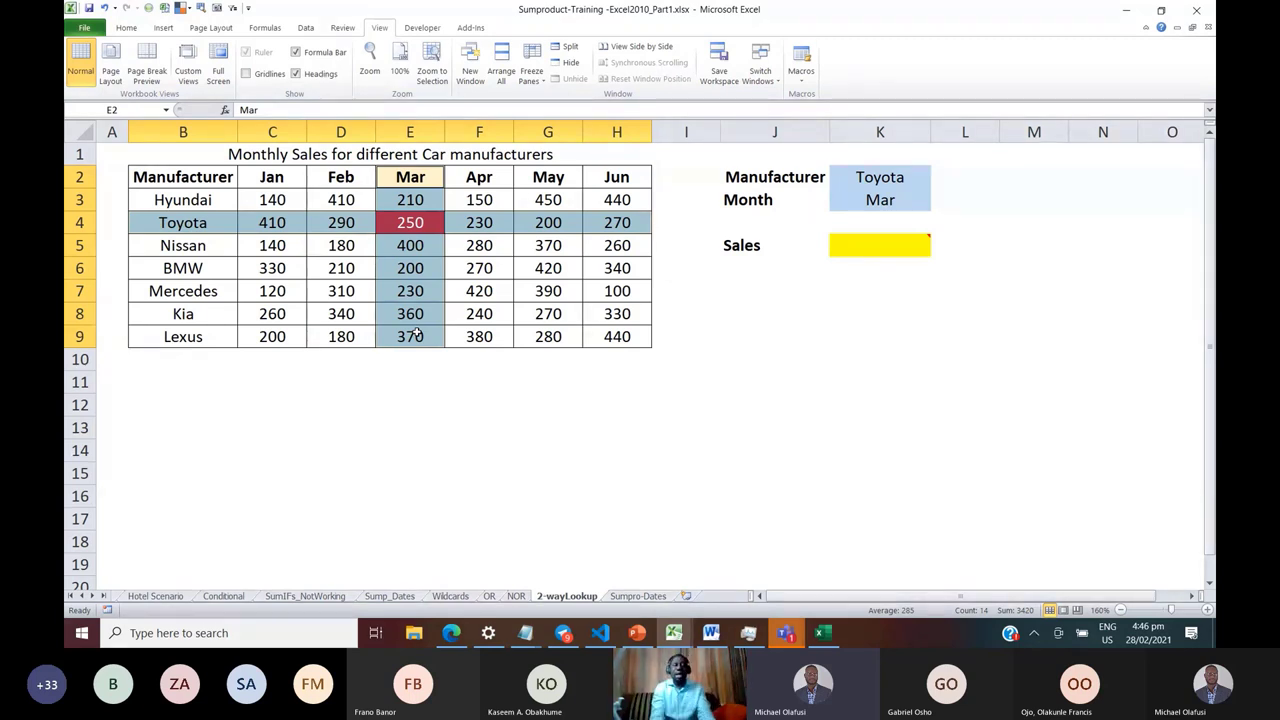
left_click(490, 312)
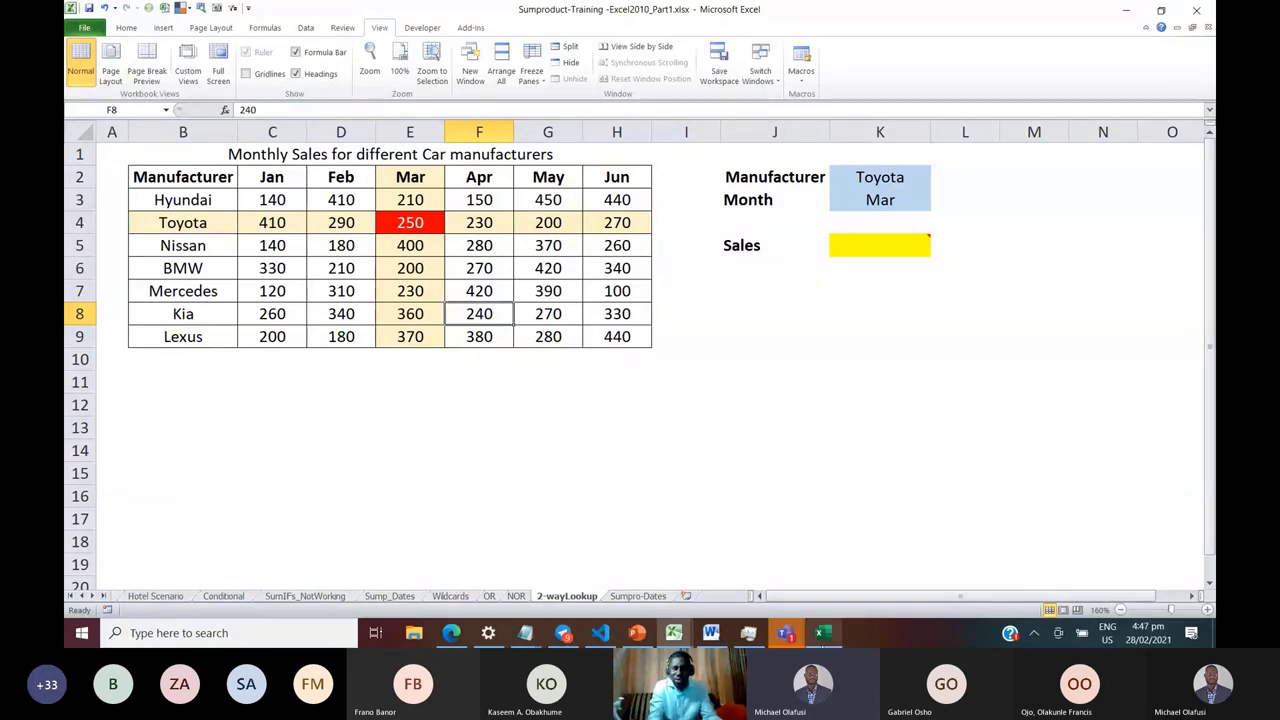
Switch to the read-only copy of the workbook, open the 2-wayLookup sheet and select cell B11 below the manufacturer list
key("alt+Tab")
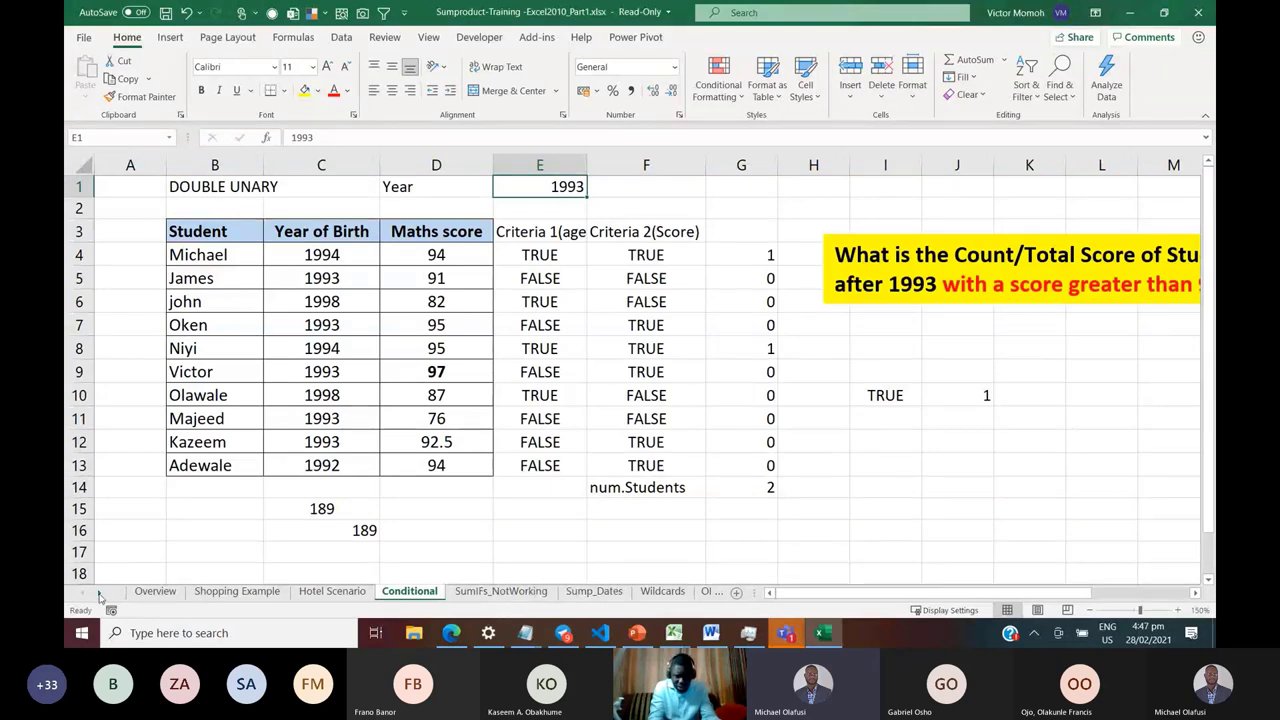
scroll(318, 588, "down", 3)
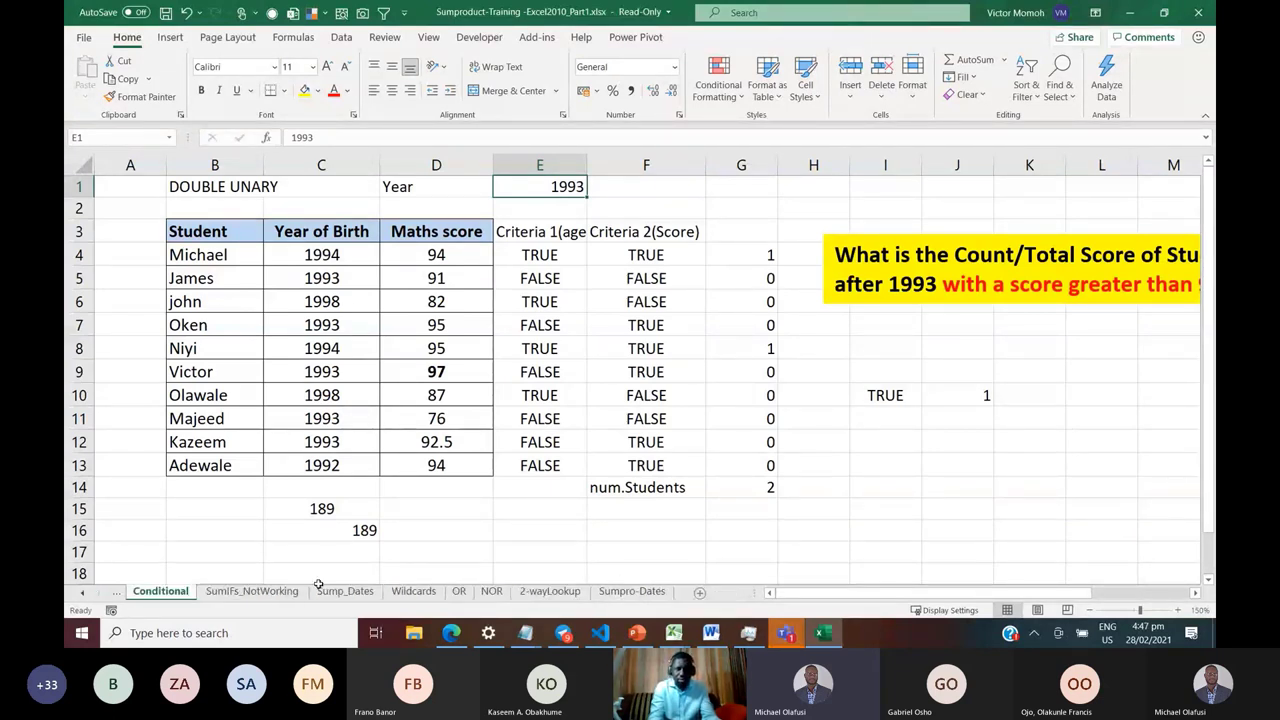
left_click(549, 591)
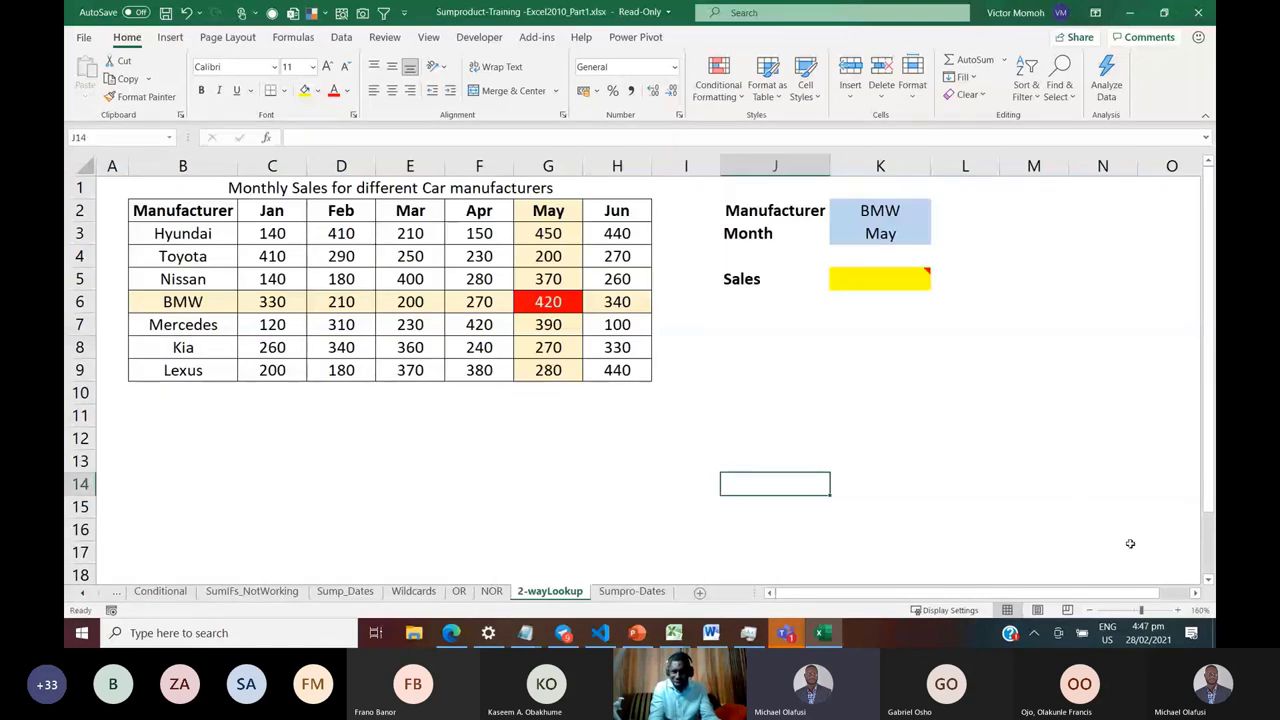
left_click(1177, 610)
left_click(922, 291)
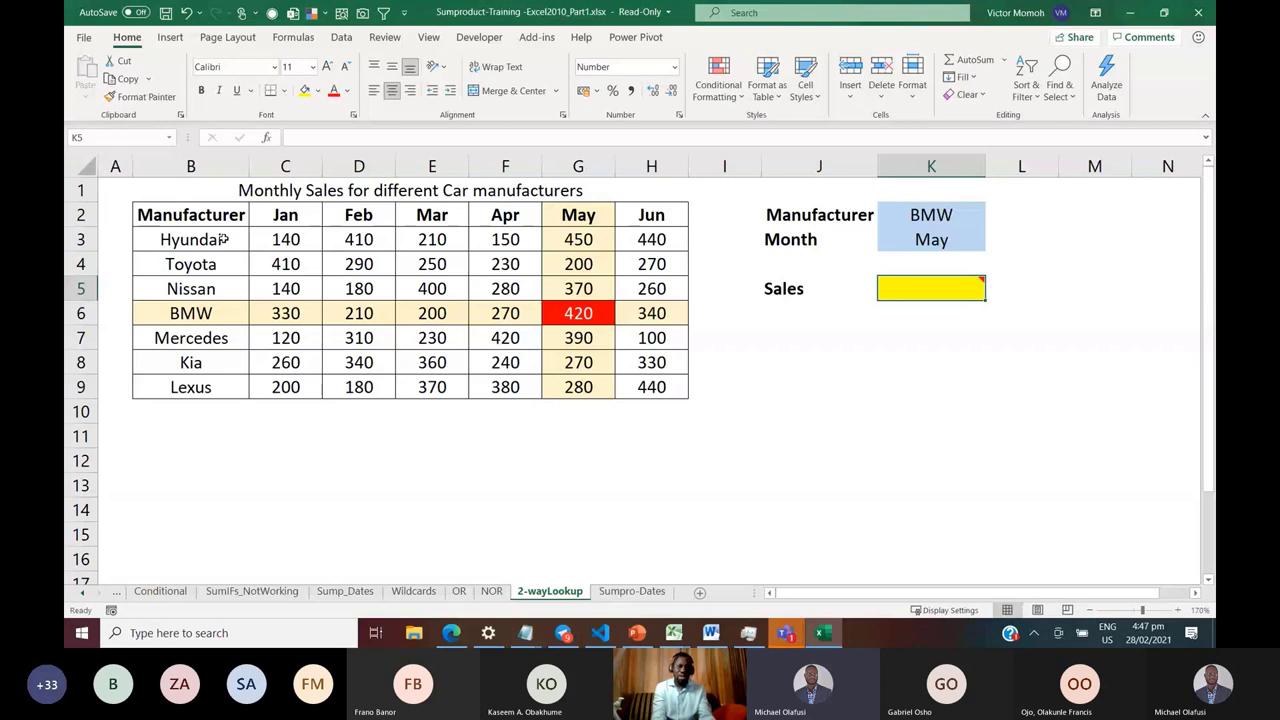
left_click_drag(223, 238, 214, 390)
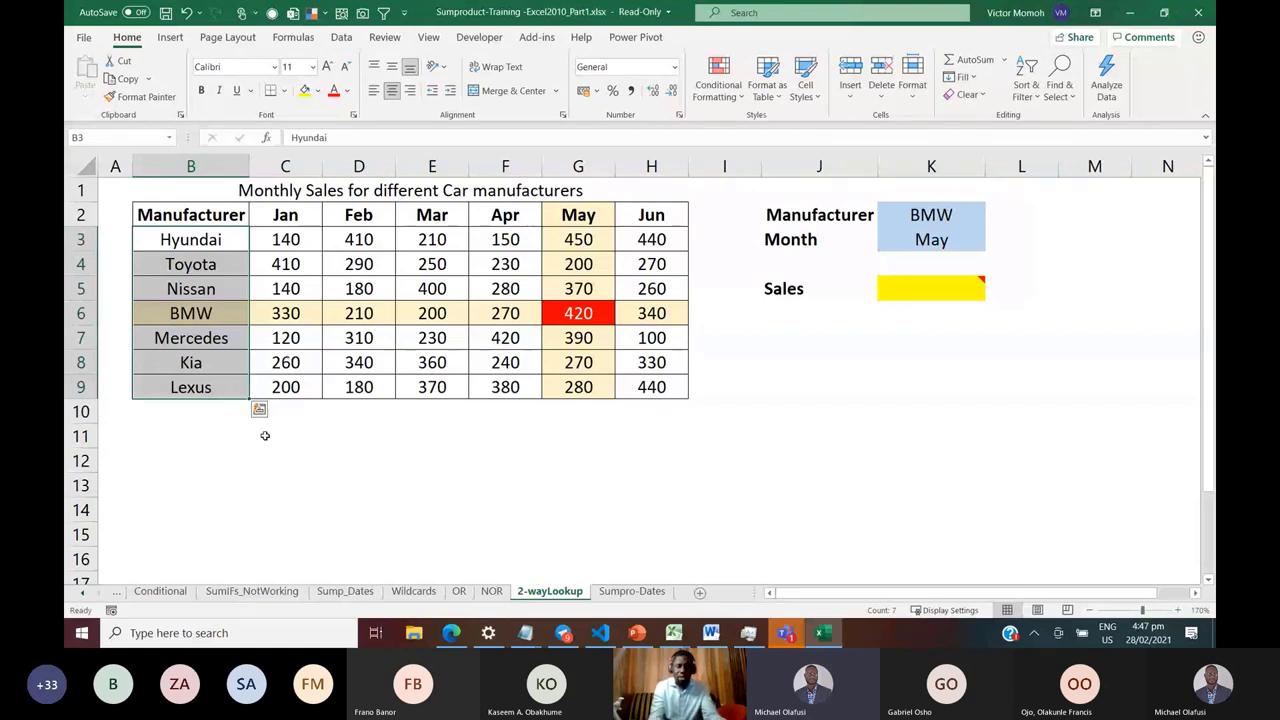
left_click(214, 433)
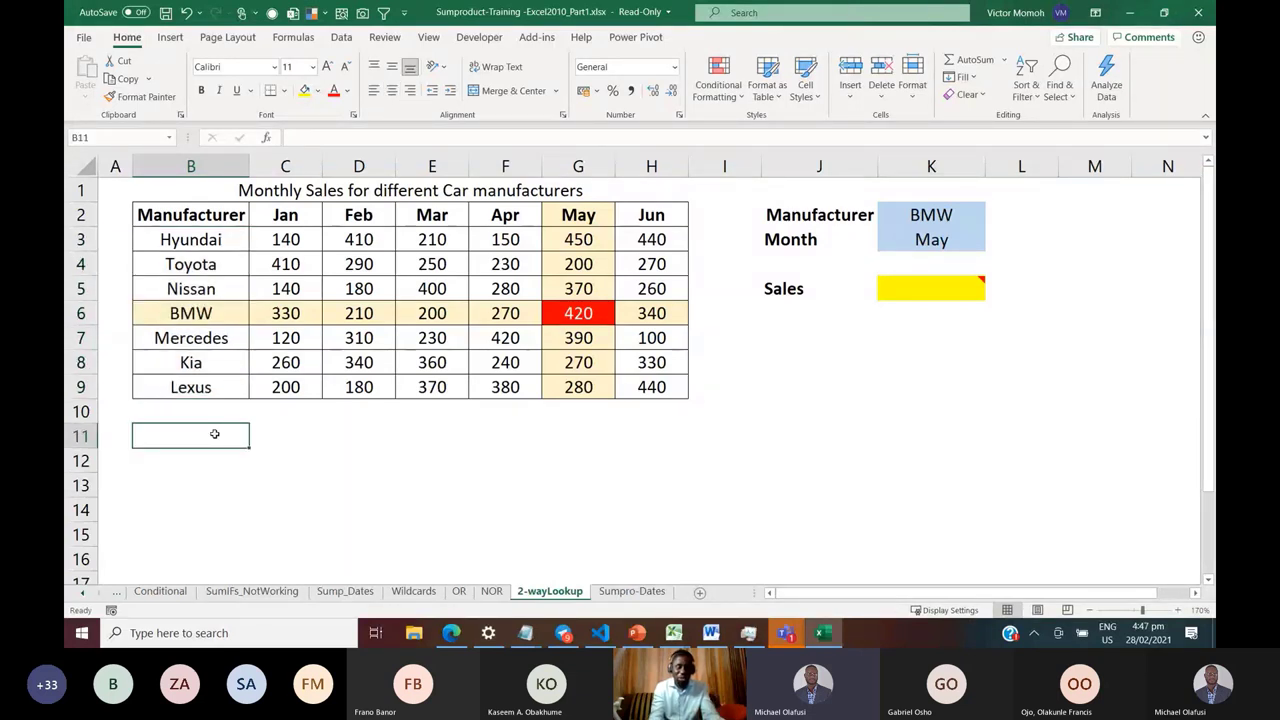
type("=")
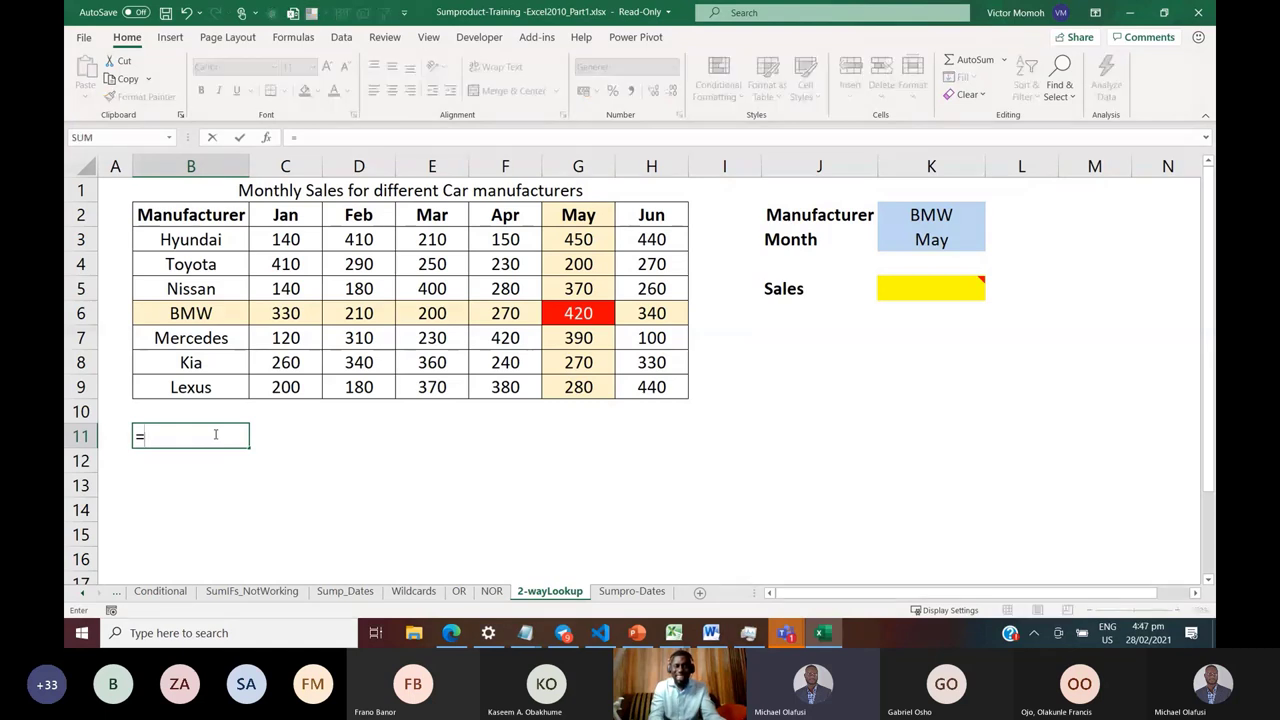
key("Up")
key("Up")
key("Up")
key("Up")
key("Up")
key("Up")
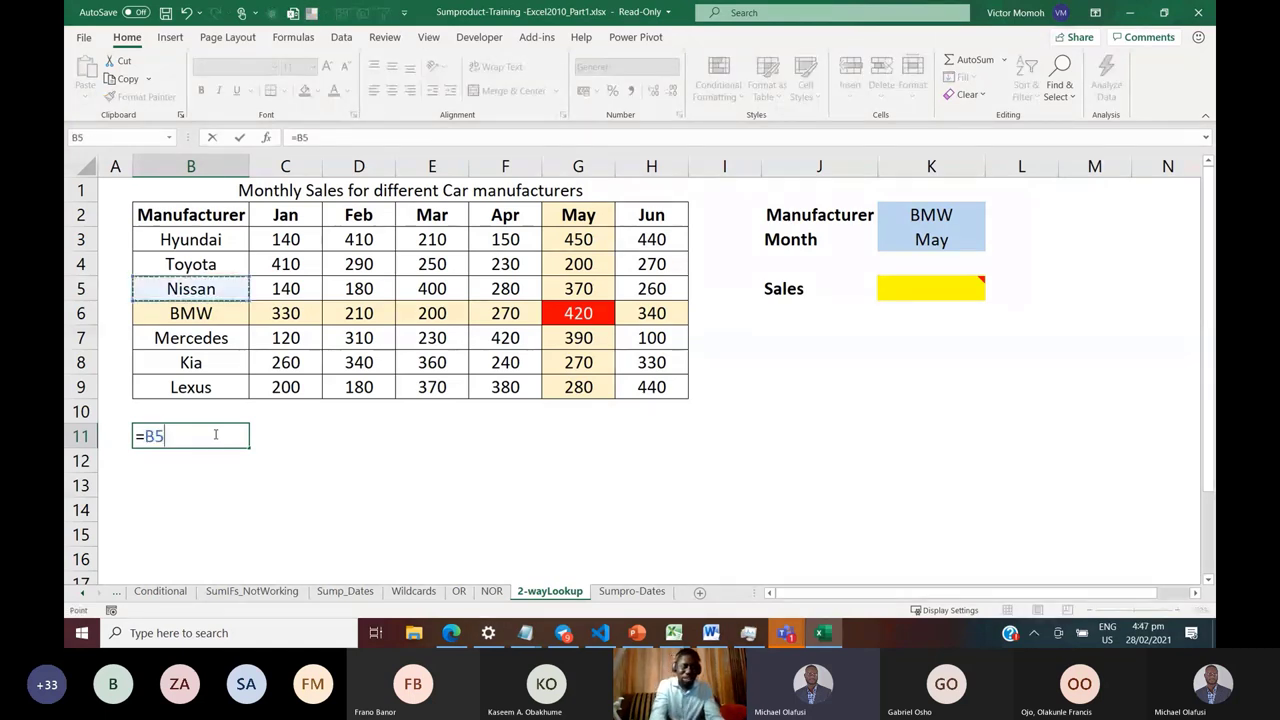
key("Up")
key("Up")
type(">")
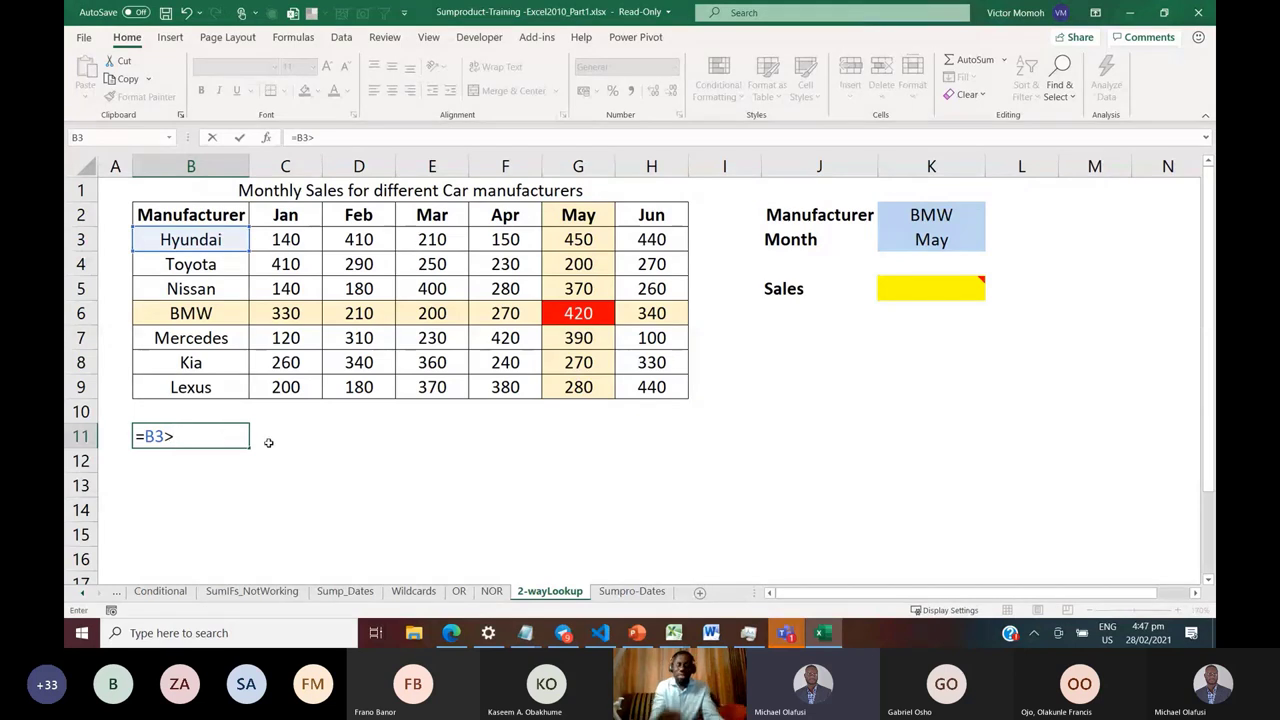
left_click(943, 213)
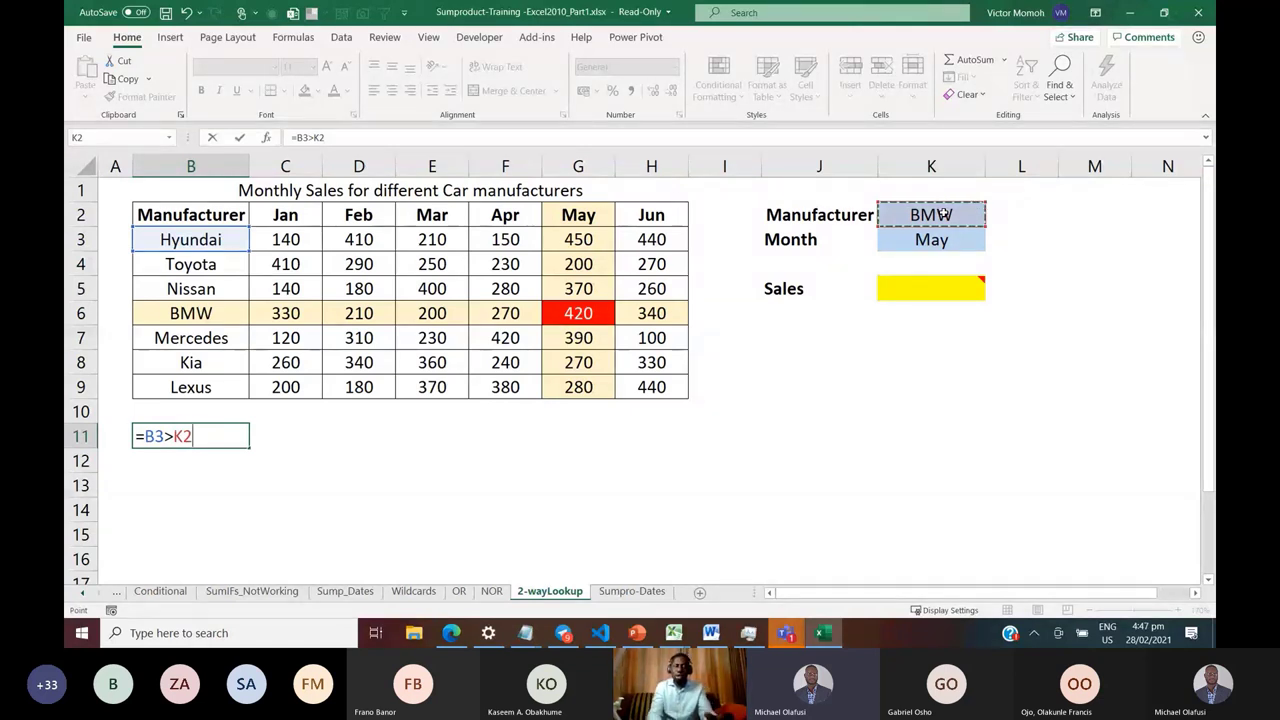
key("Escape")
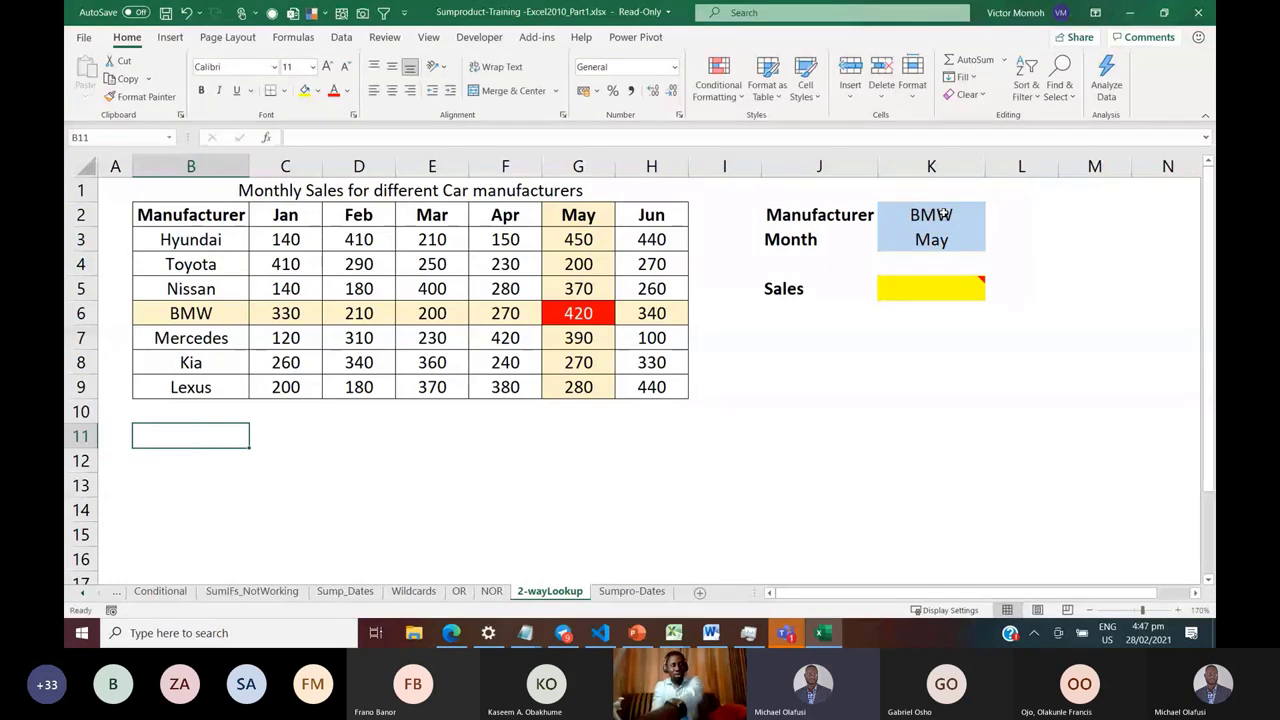
Enter the formula =B3:B9=K2 in cell B11 to compare every manufacturer with the chosen one
type("=")
key("Up")
key("Up")
key("Up")
key("ctrl+Up")
key("Down")
key("Down")
key("ctrl+shift+Down")
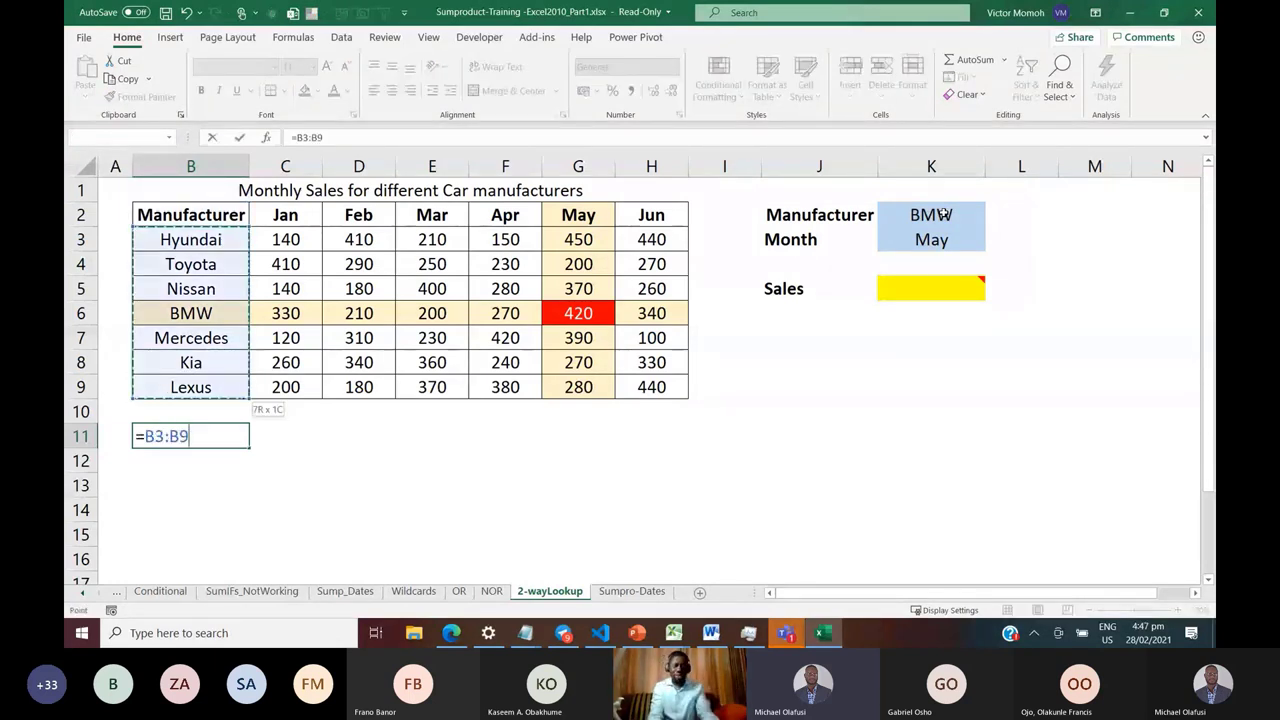
type("=")
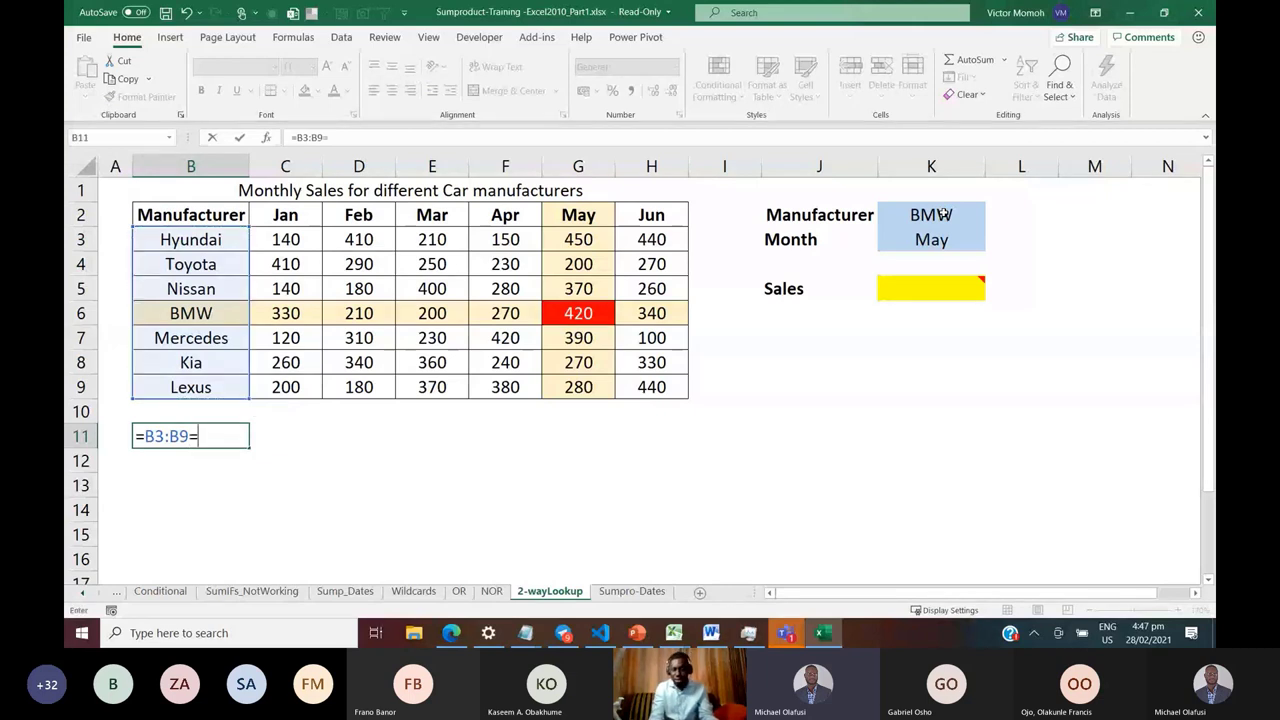
left_click(940, 196)
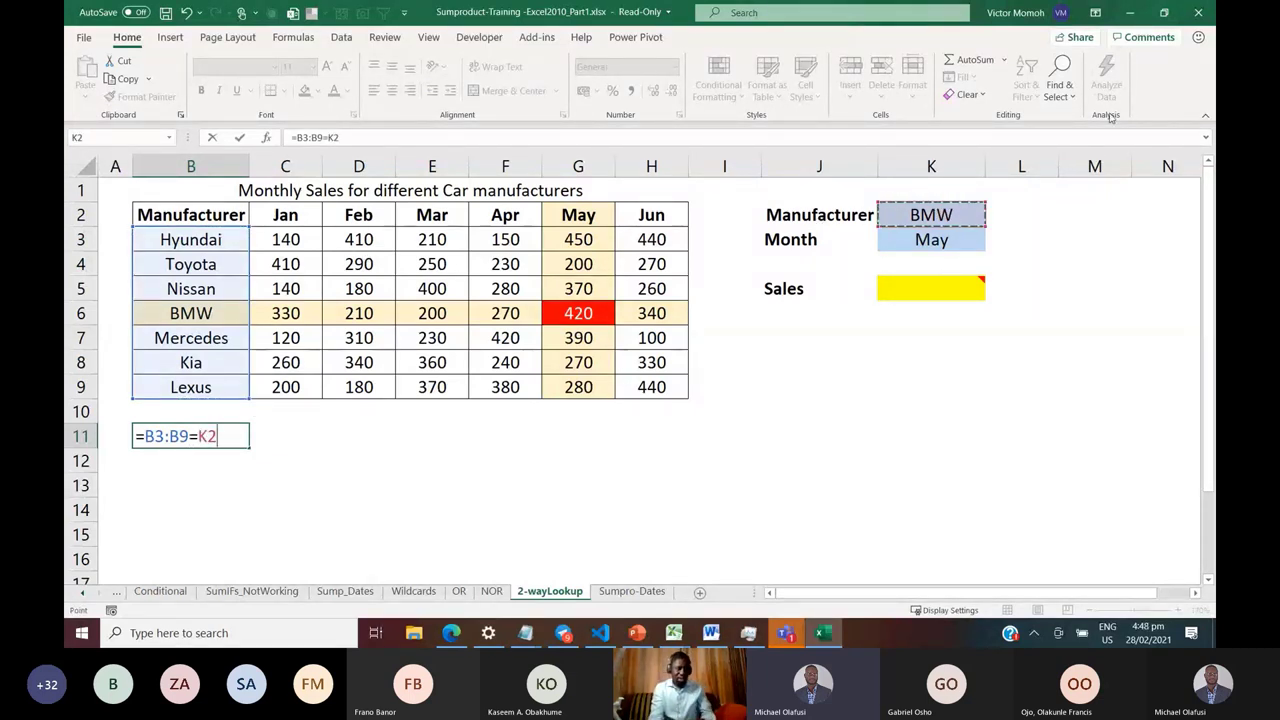
key("ctrl+Return")
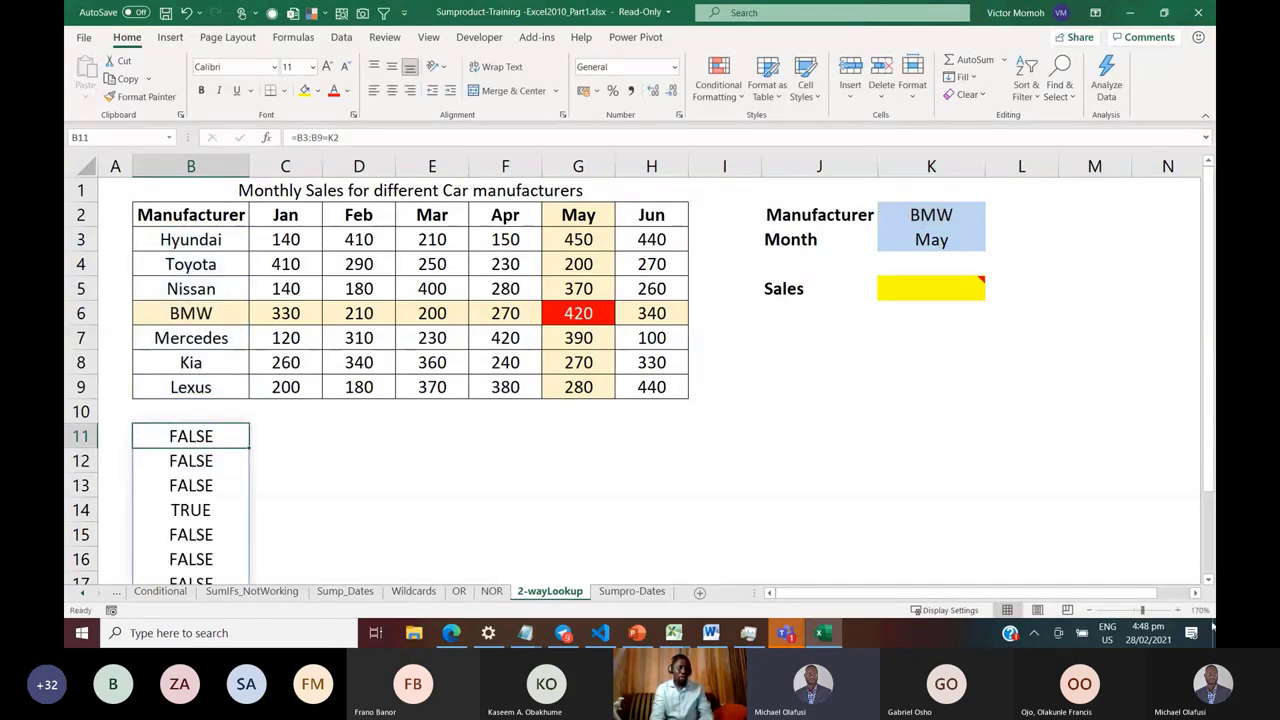
Set the Manufacturer selector in K2 to Toyota and review the comparison array in B11:B17
left_click(1090, 611)
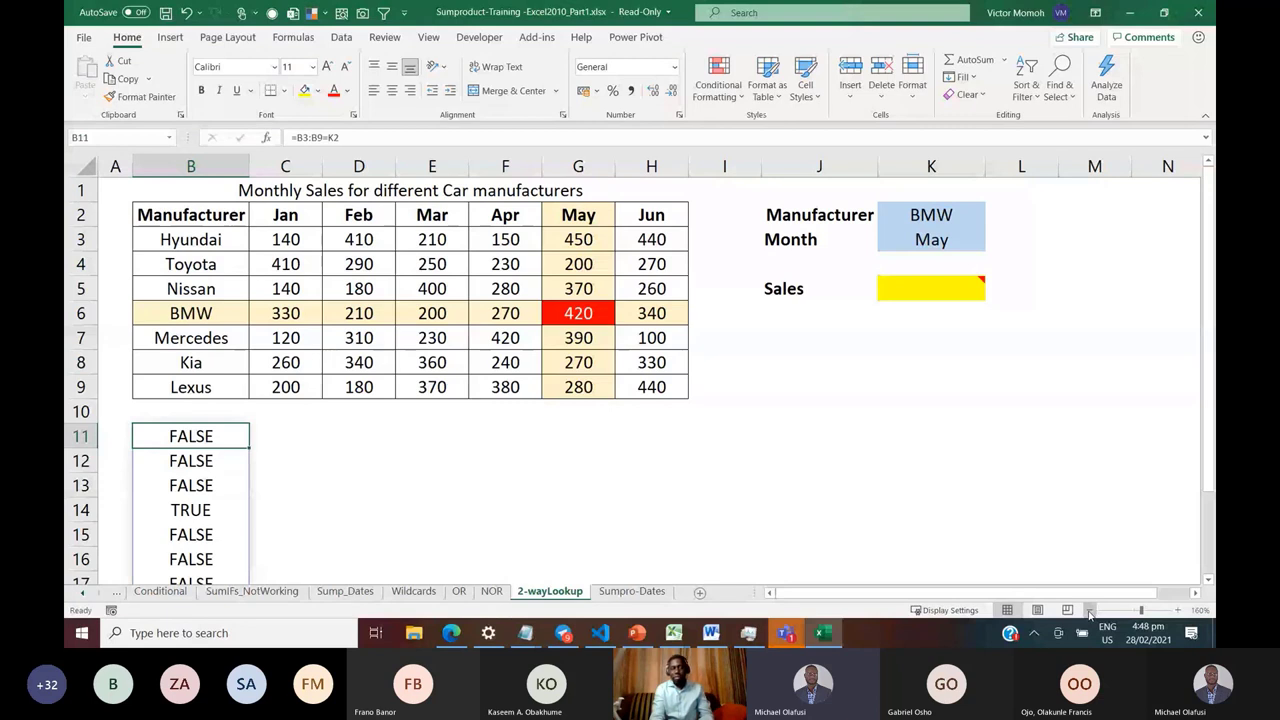
left_click(1090, 611)
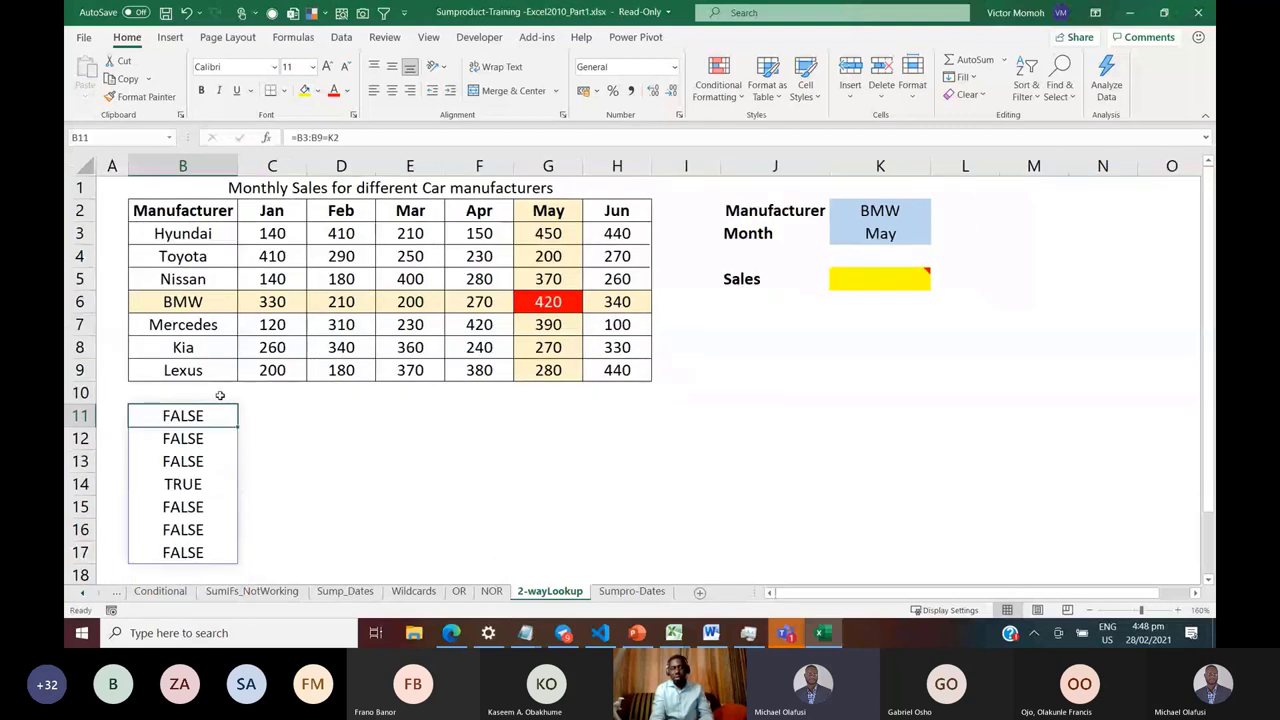
left_click(197, 478)
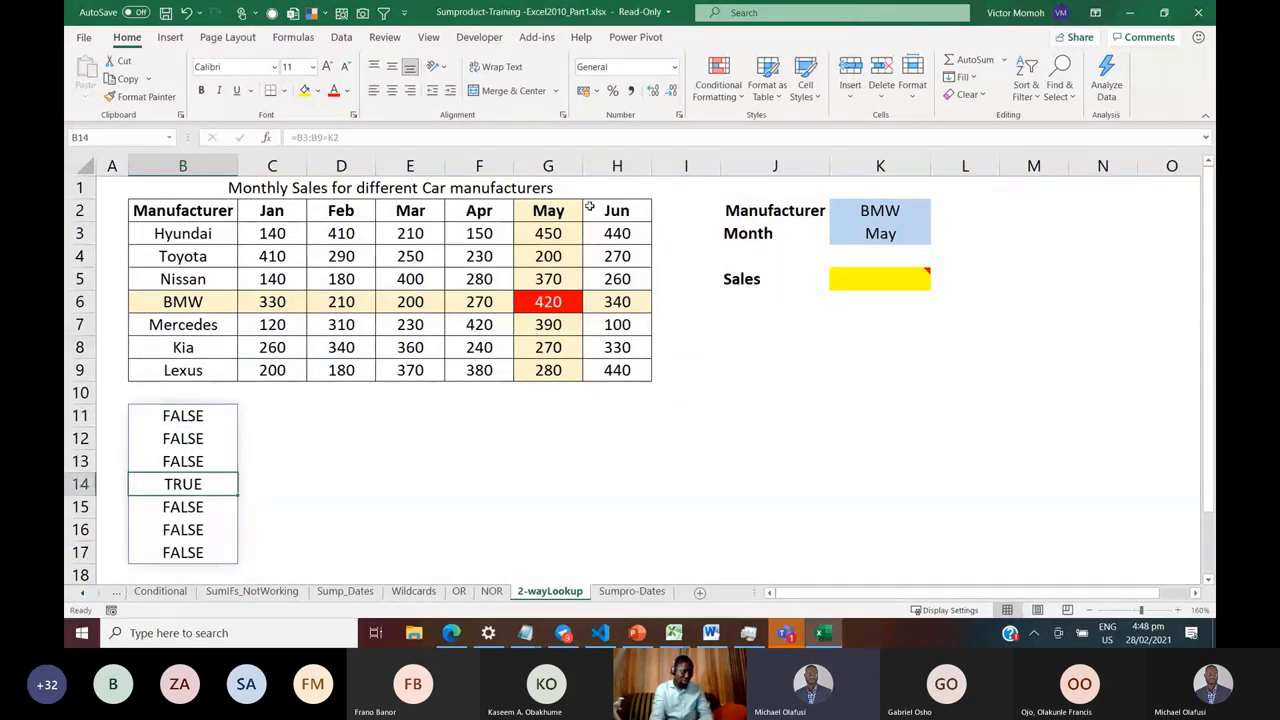
left_click(862, 208)
left_click(937, 213)
left_click(849, 248)
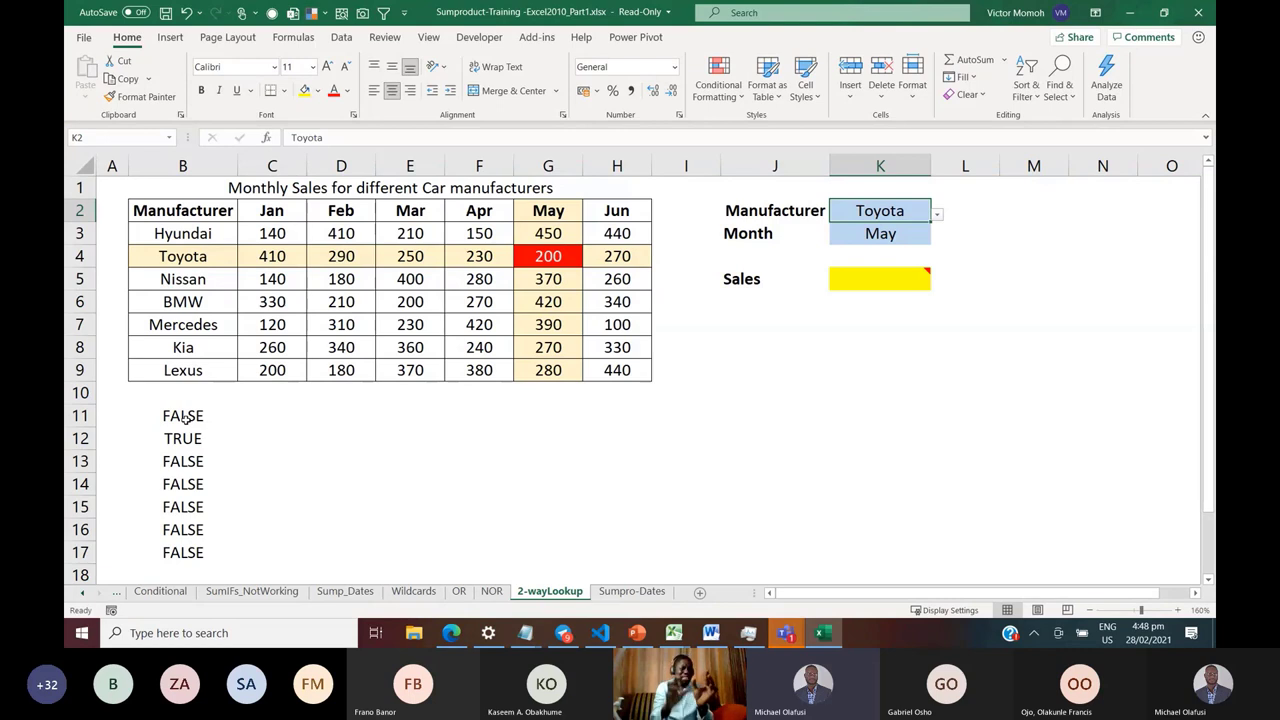
left_click(251, 415)
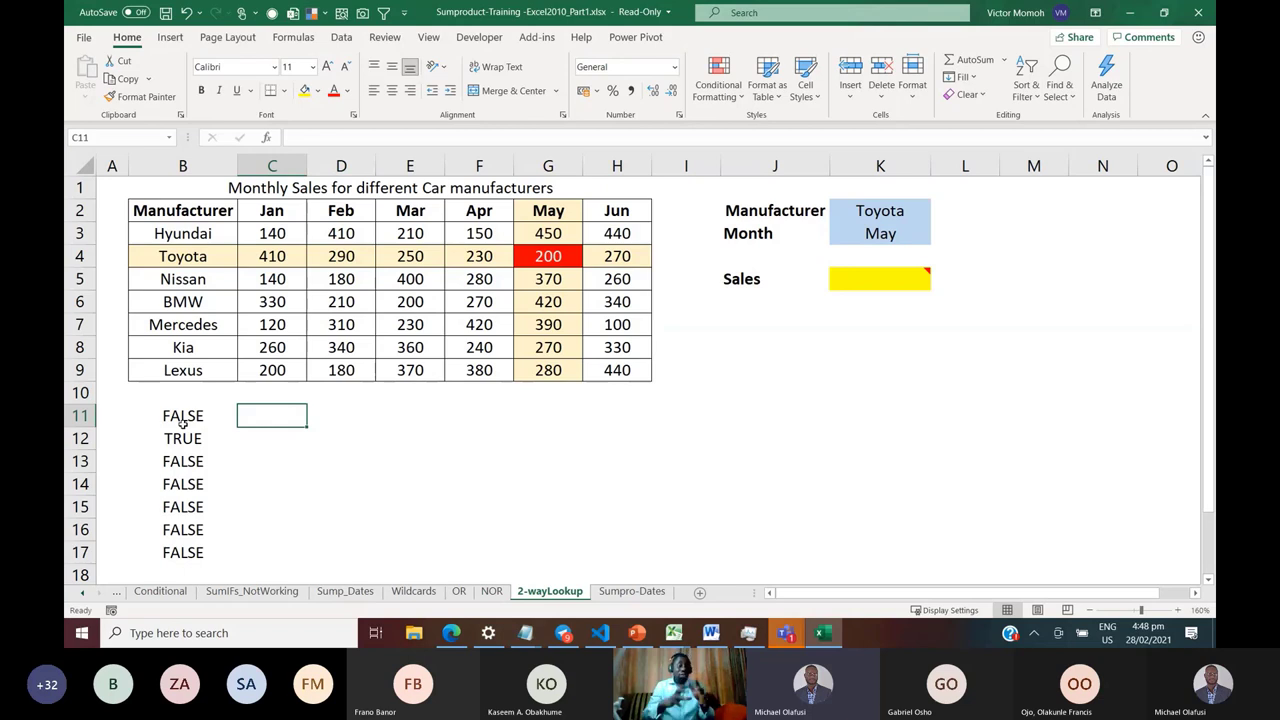
left_click_drag(180, 422, 182, 545)
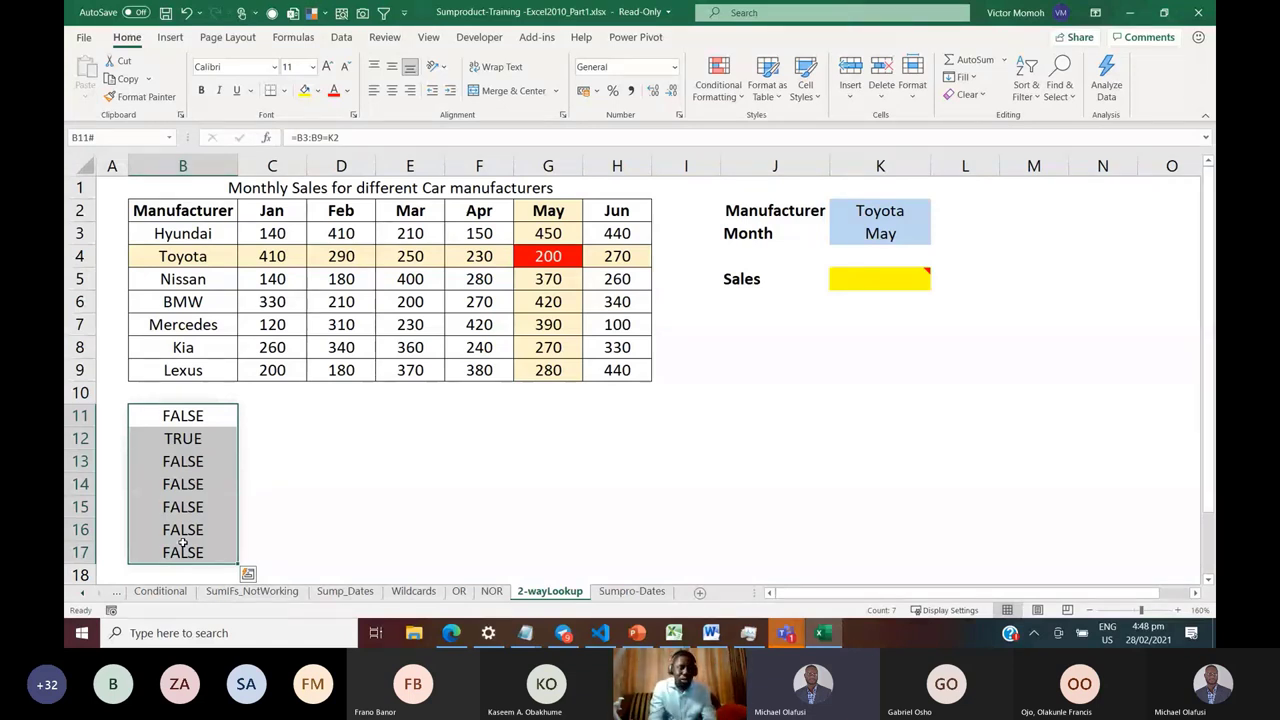
left_click(266, 415)
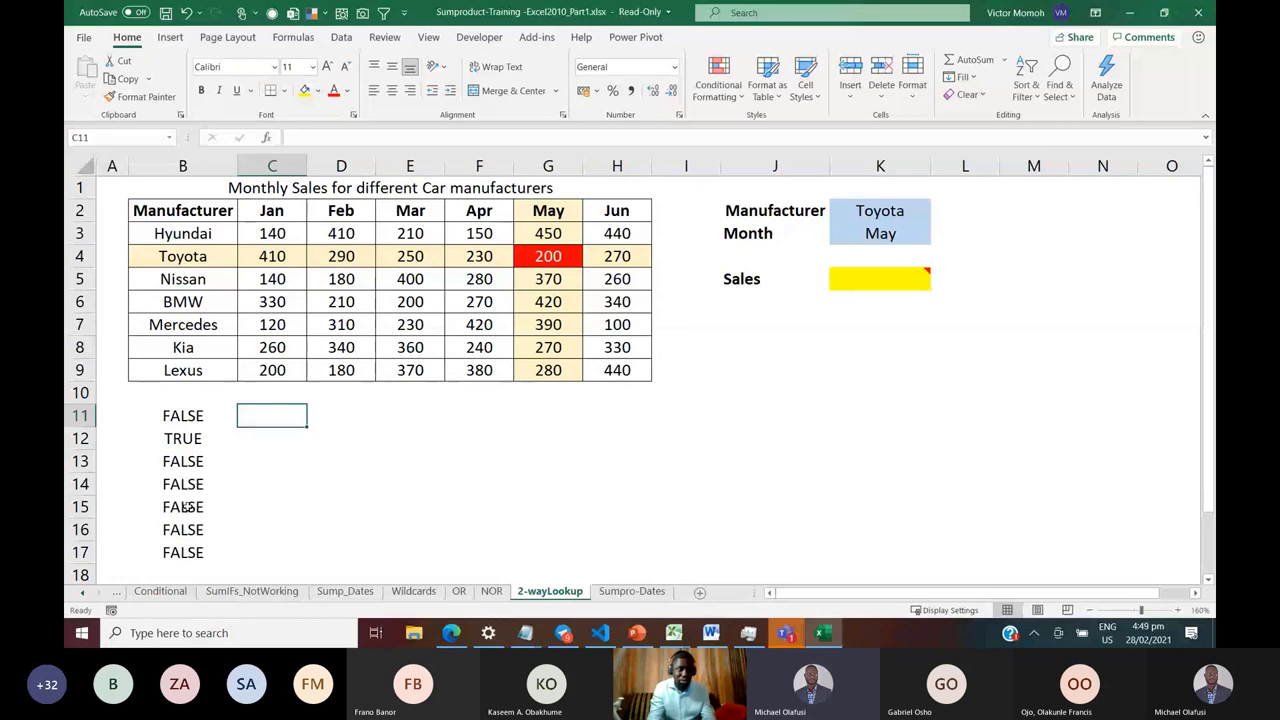
Change the formula in B11 to =(B3:B9=K2)*(C3:H9) so the comparison multiplies the monthly sales figures
left_click(188, 426)
left_click(340, 137)
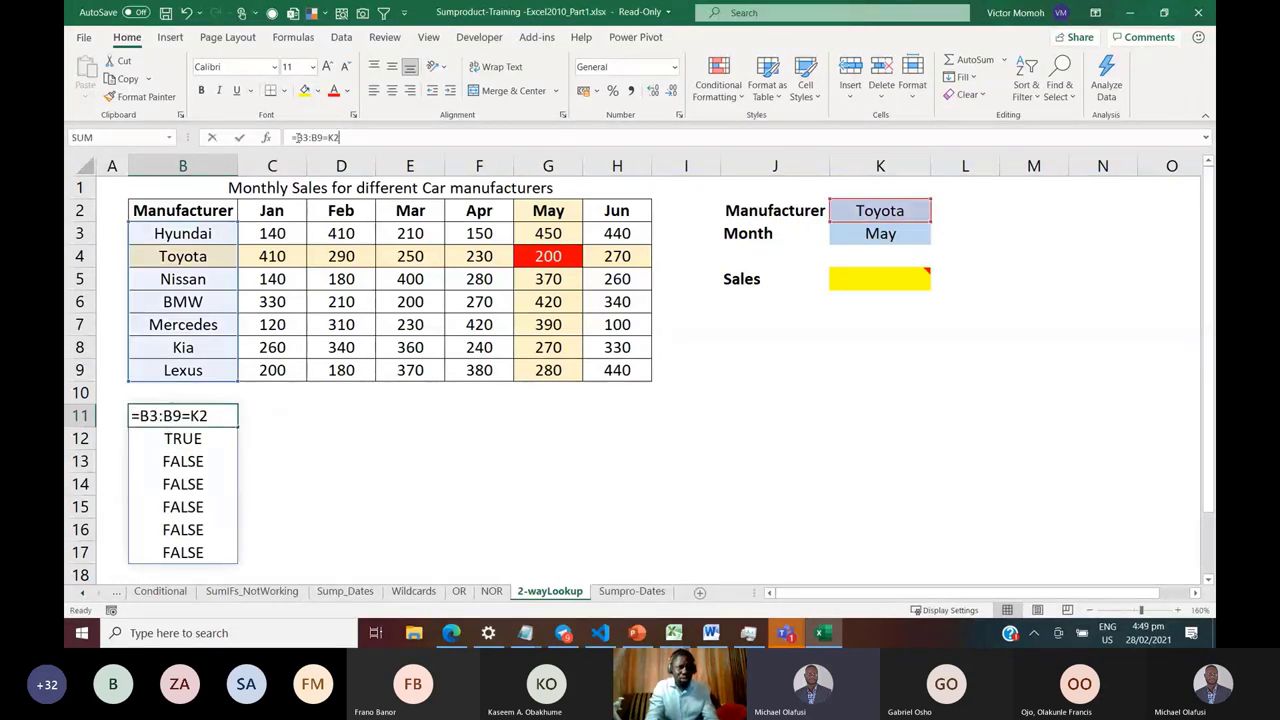
left_click(295, 137)
type("(")
left_click(361, 138)
type(")")
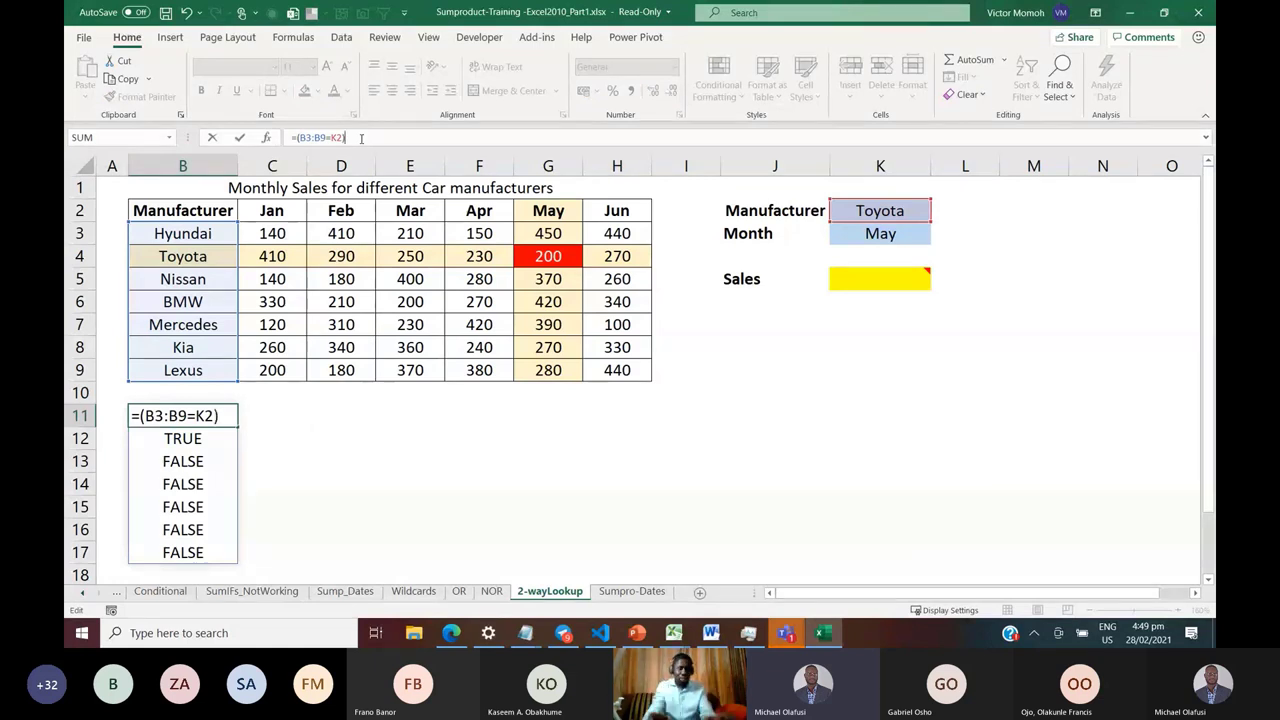
type("*(")
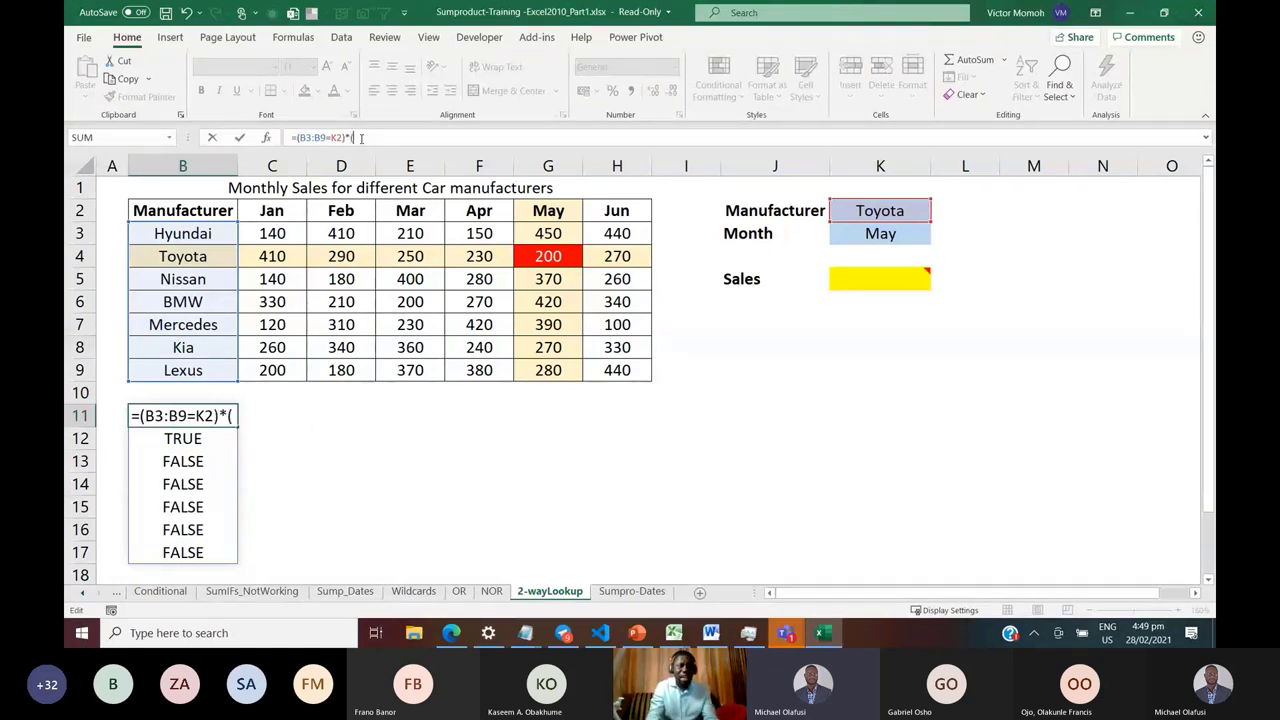
left_click_drag(272, 233, 617, 369)
type(")")
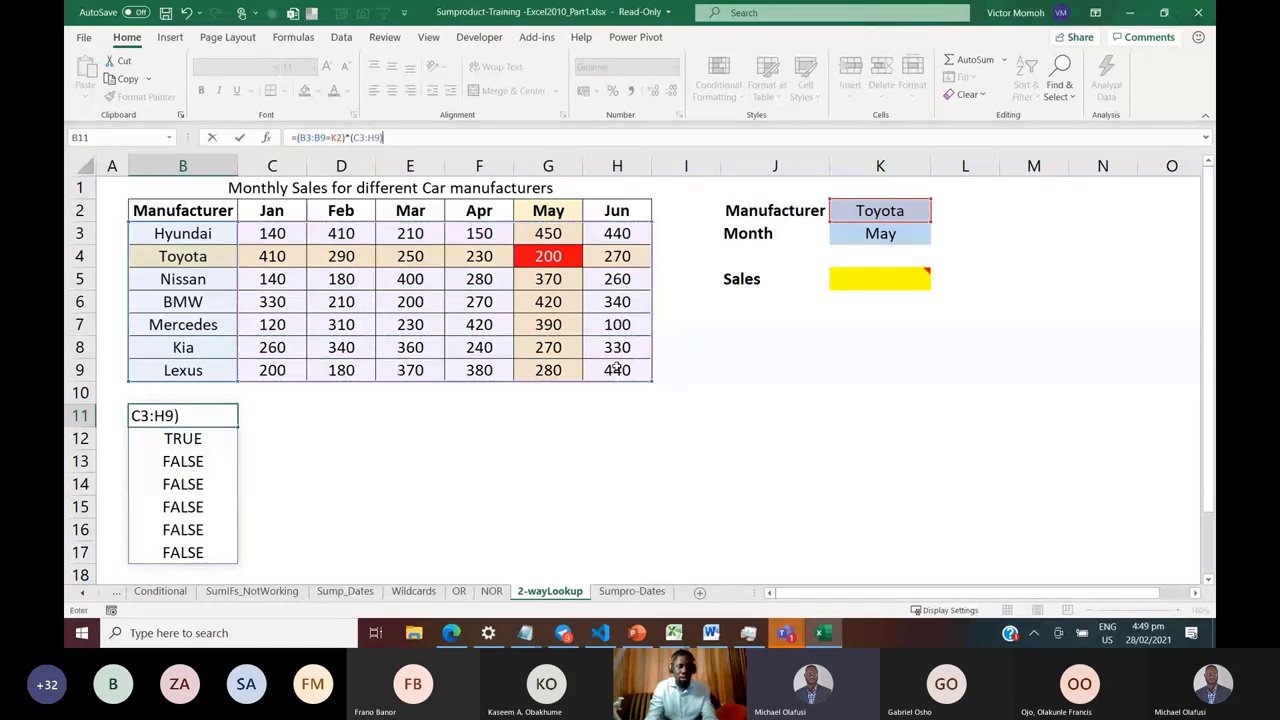
key("ctrl+Return")
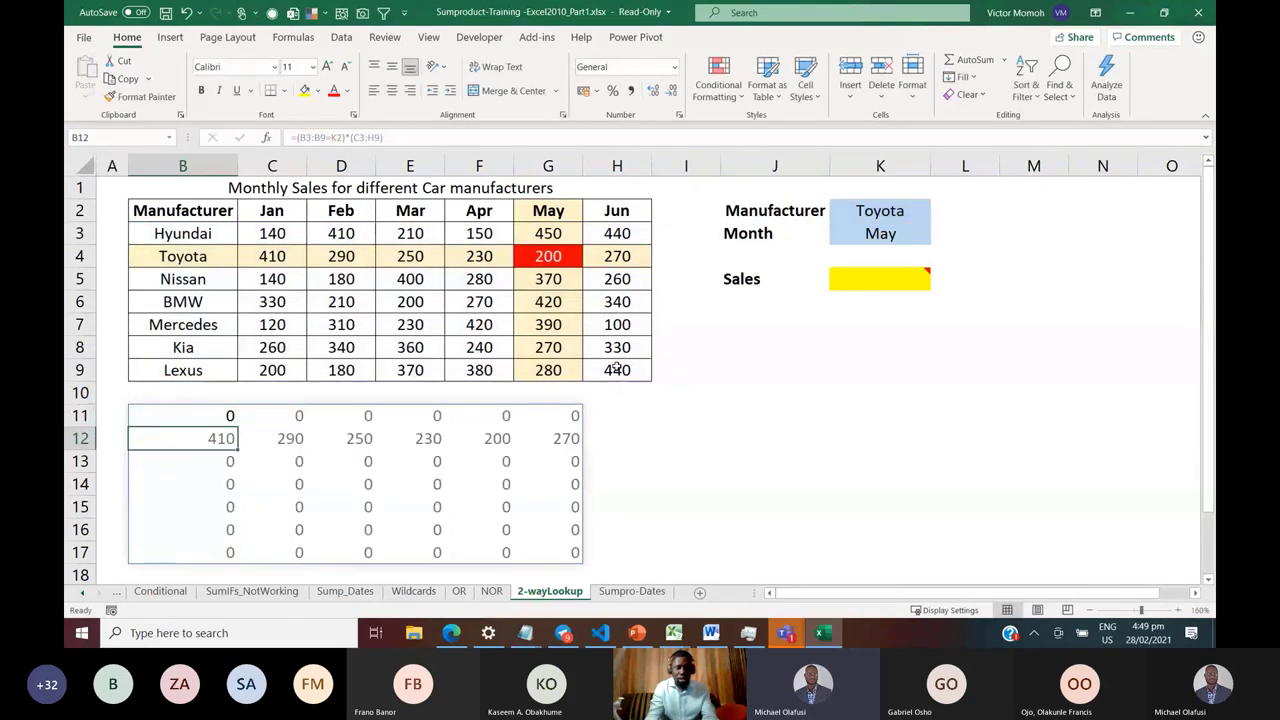
Move the whole spilled array from B11 to C11 so its columns line up under the months
key("ctrl+a")
key("ctrl+c")
key("Right")
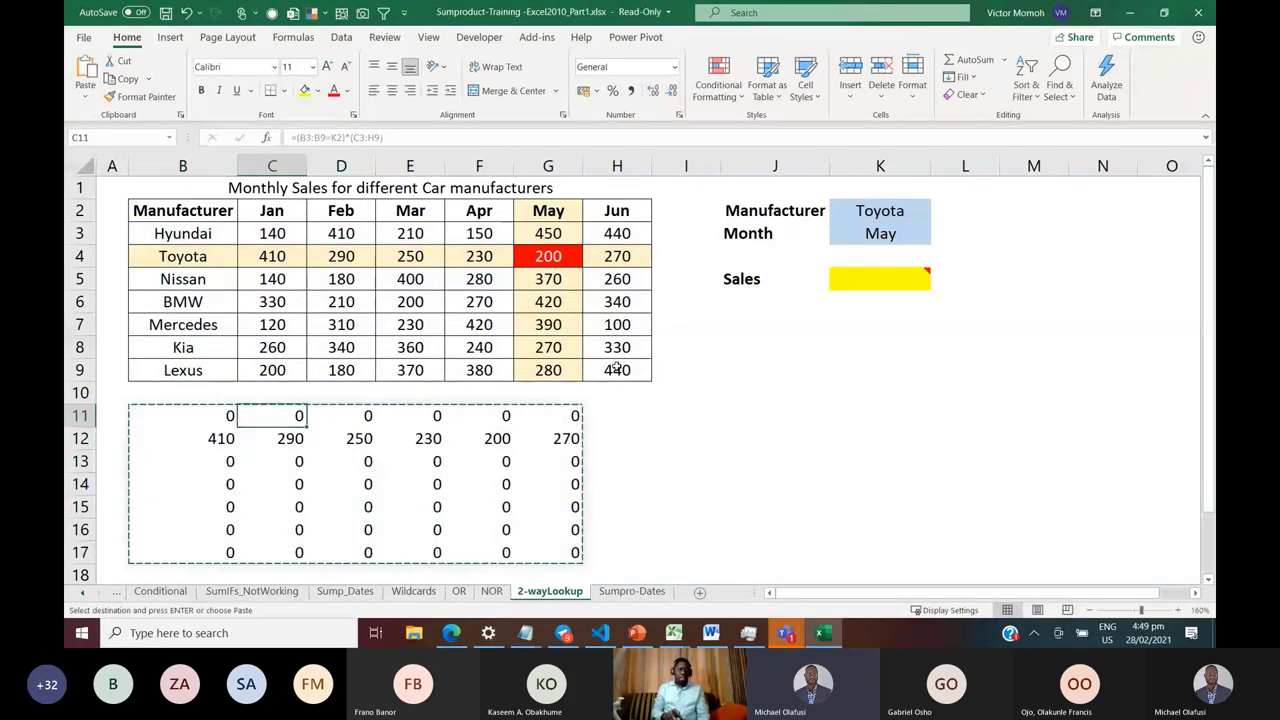
key("Return")
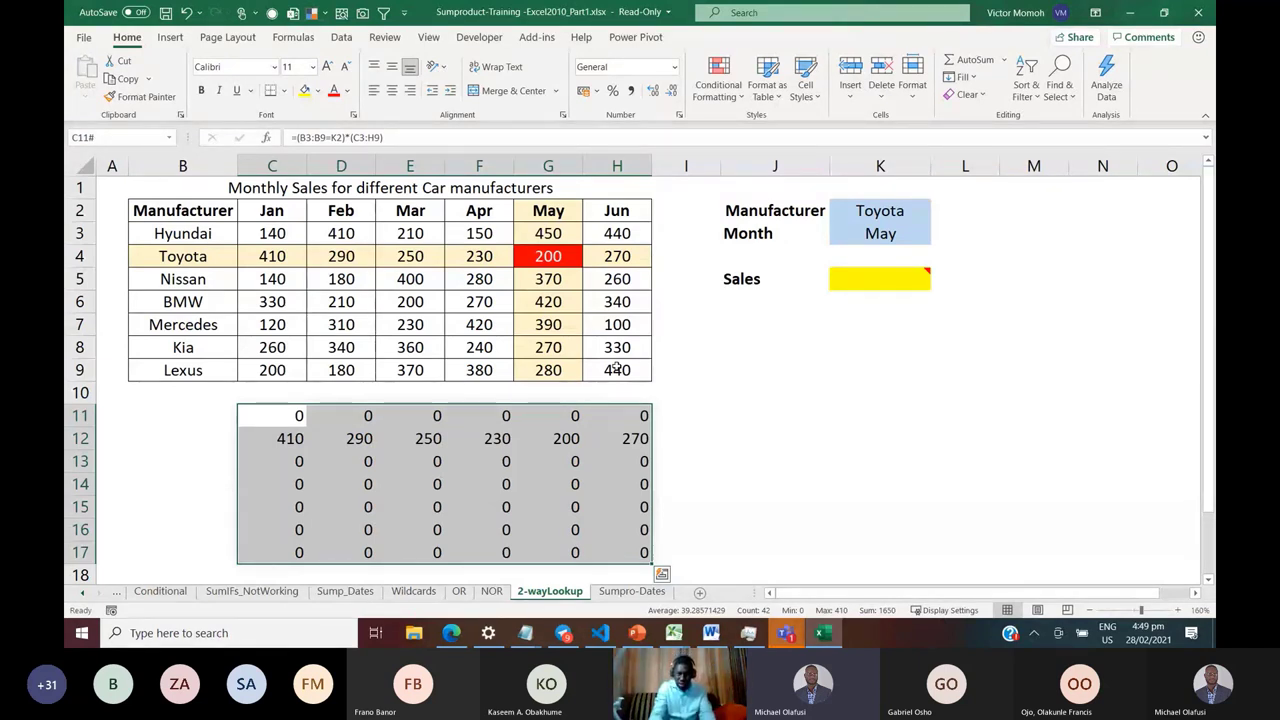
key("Escape")
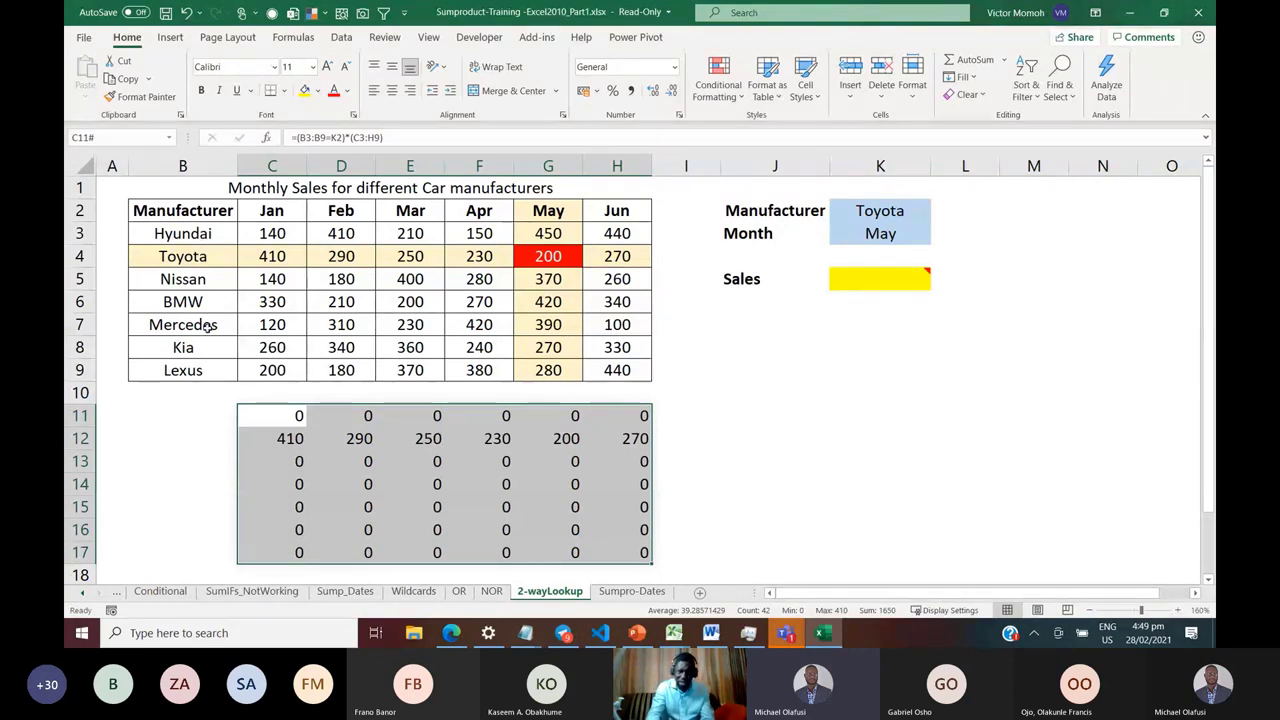
Set the Manufacturer selector in K2 to Mercedes to test the array formula
left_click(868, 196)
left_click(849, 299)
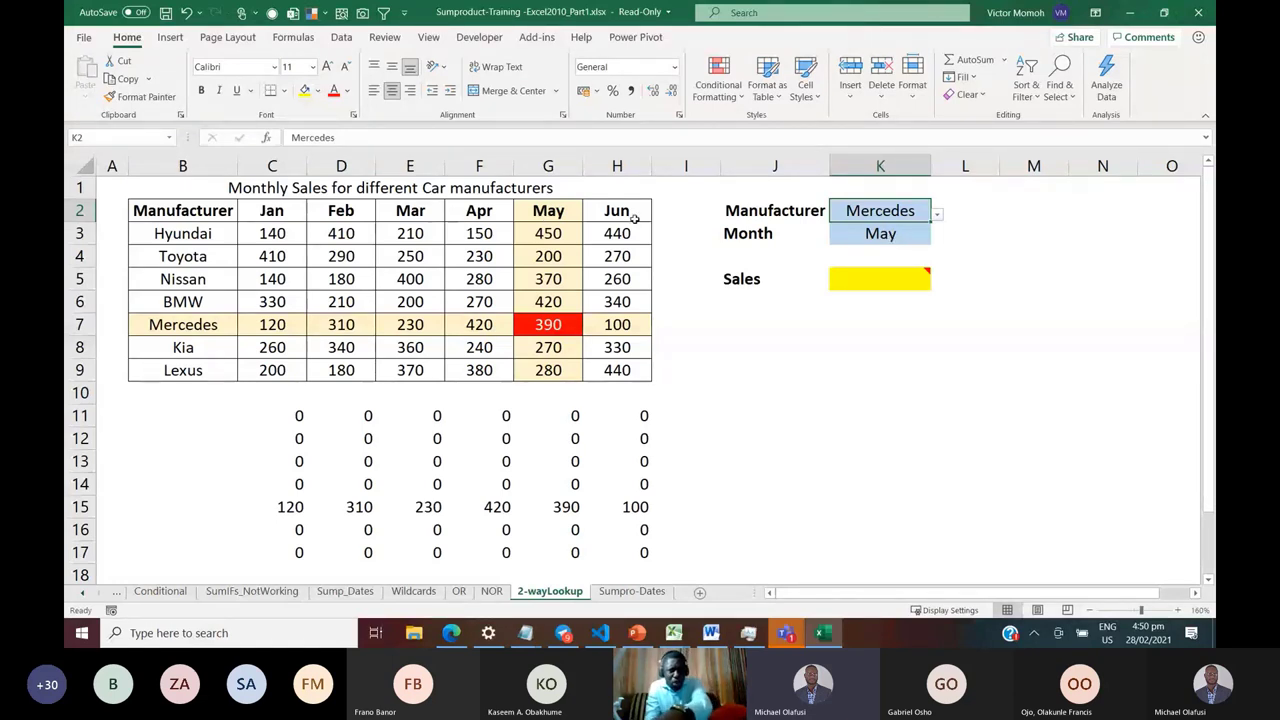
Compare the Month selector in K3 with the month headers from Jan to May in row 2
left_click(902, 235)
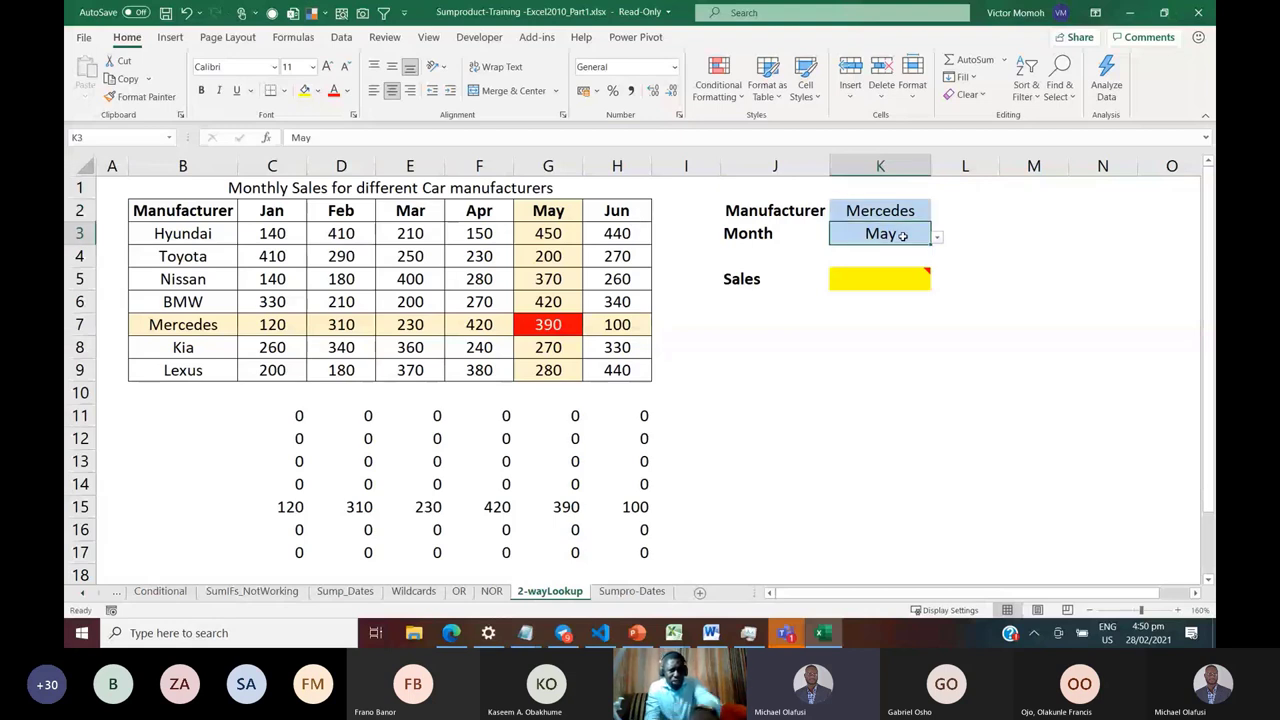
left_click(288, 213)
left_click(345, 213)
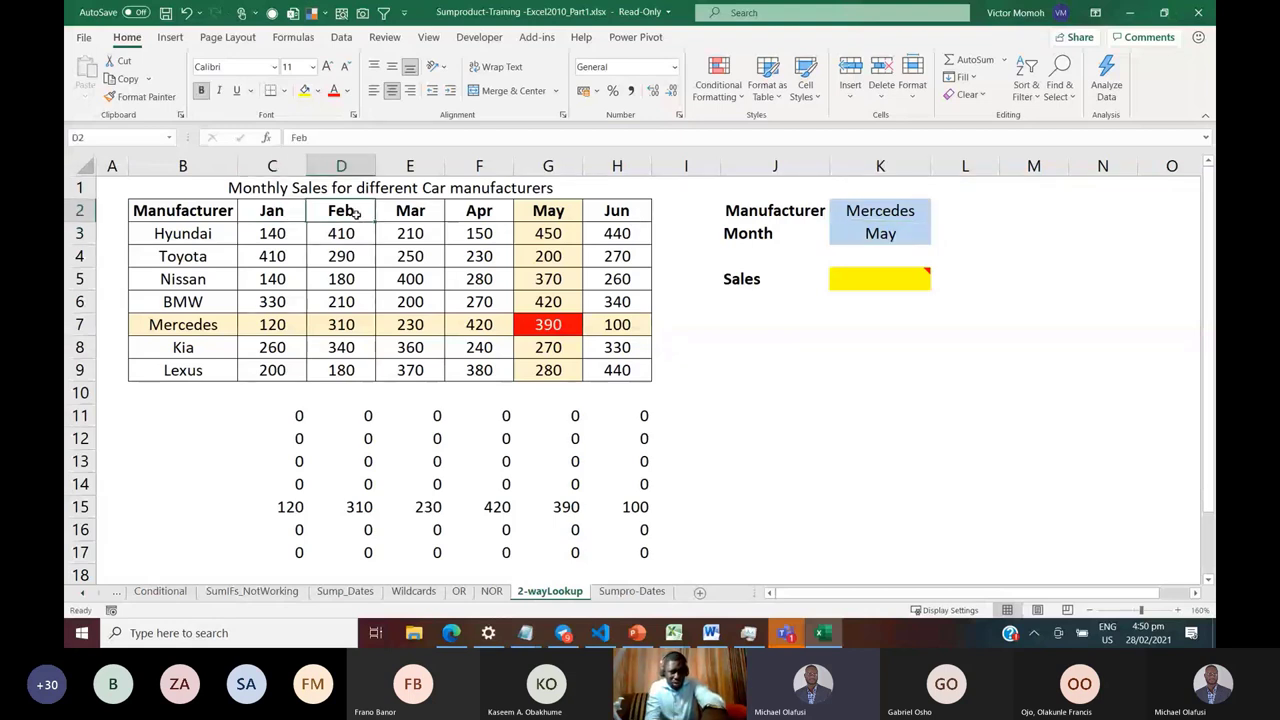
left_click(404, 213)
left_click(472, 217)
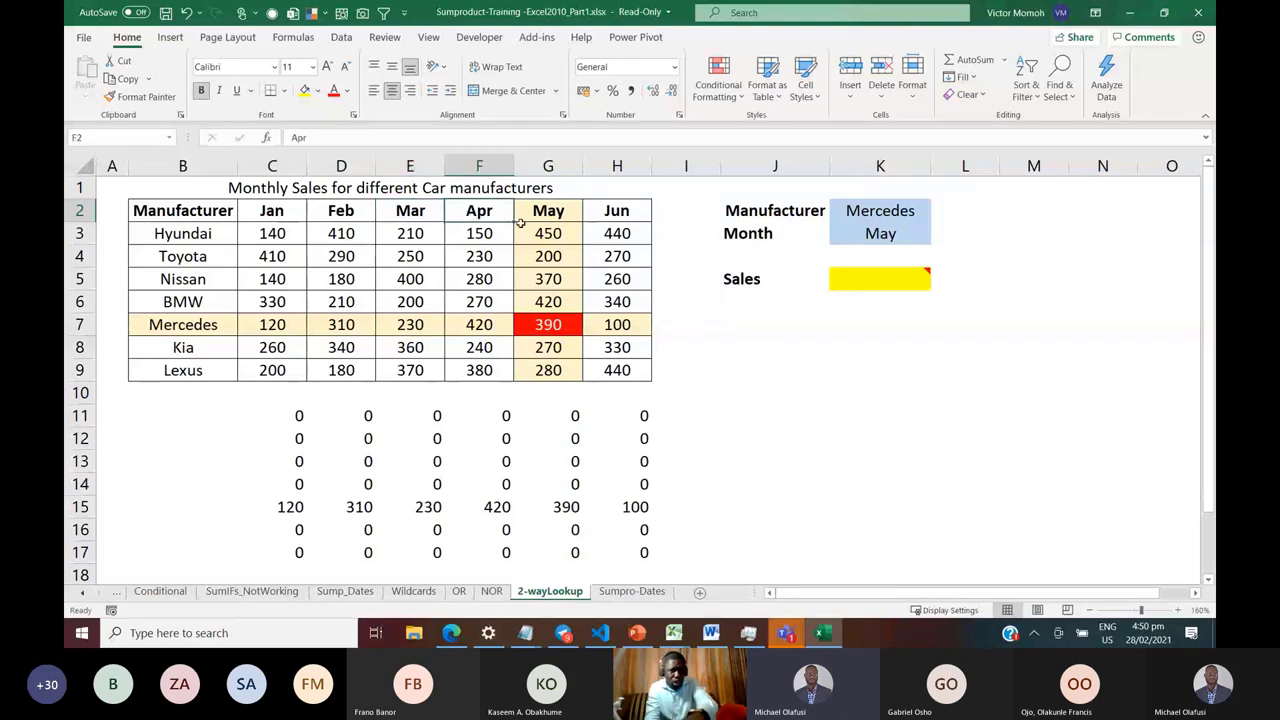
left_click(540, 215)
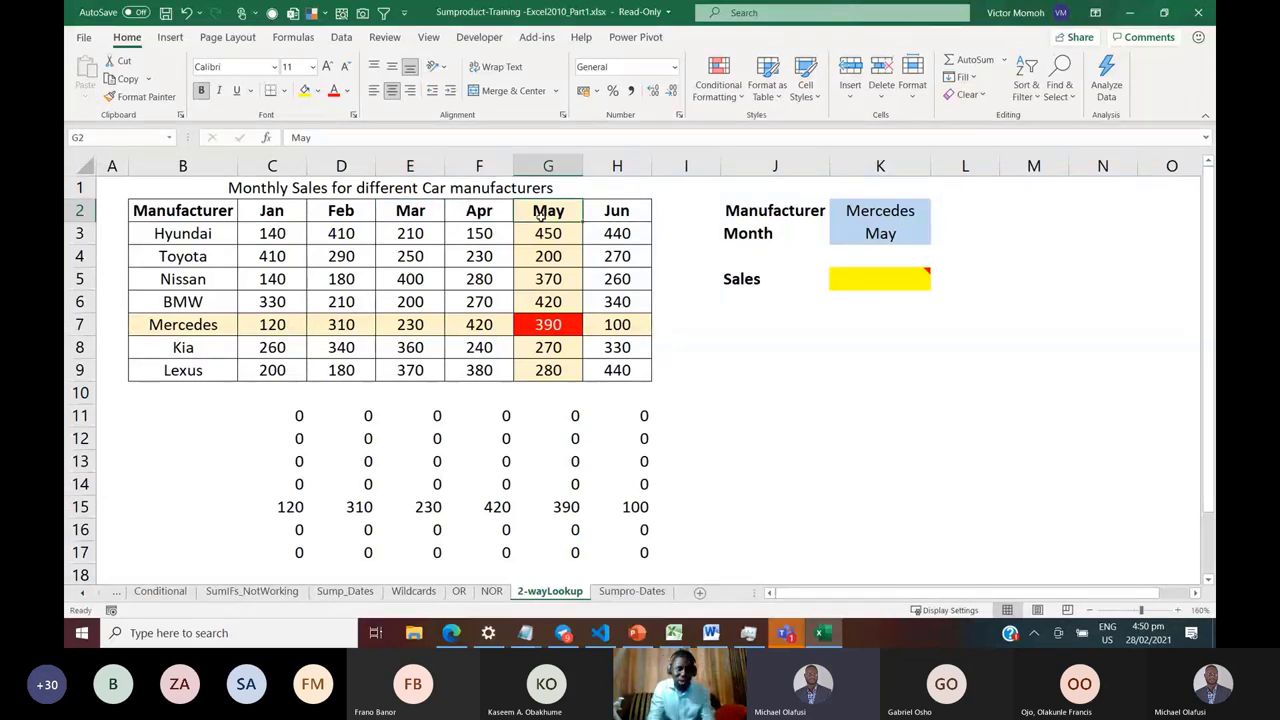
Extend the array formula in C11 to =(B3:B9=K2)*(C3:H9)*(C2:H2=K3) and check the Mercedes–May cell of the spilled array
left_click(292, 416)
left_click(409, 135)
type("*")
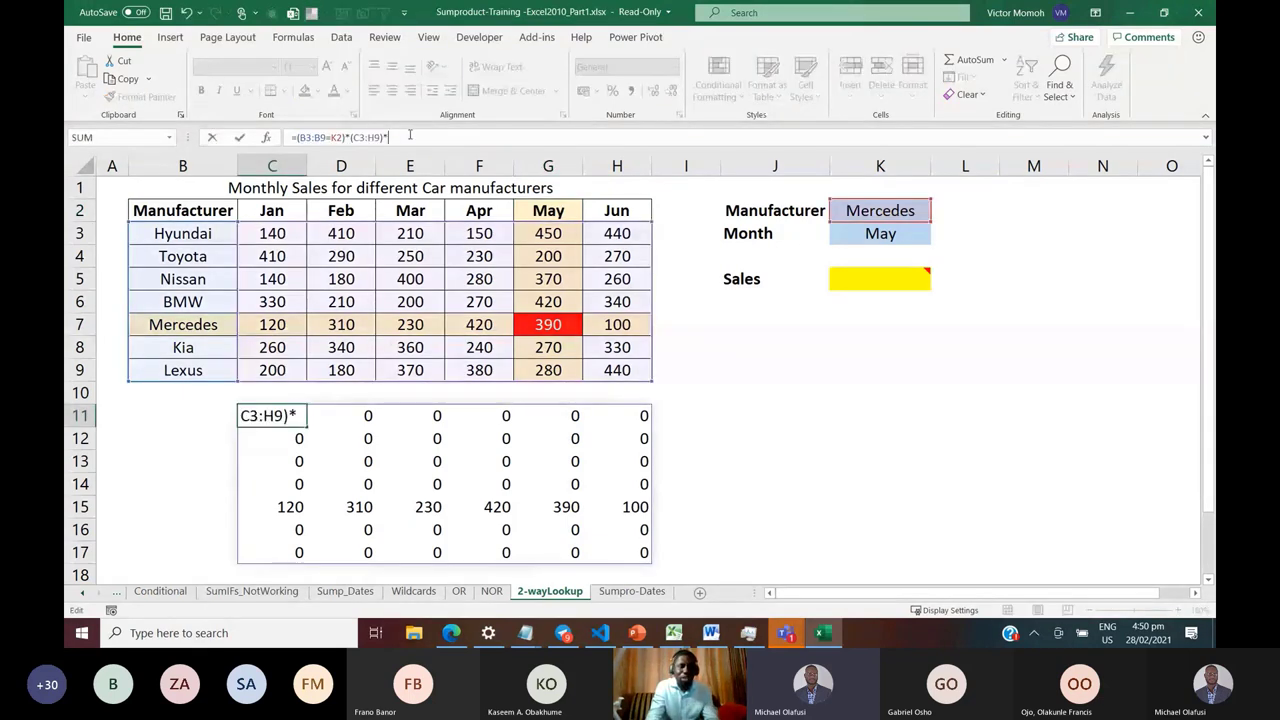
type("(")
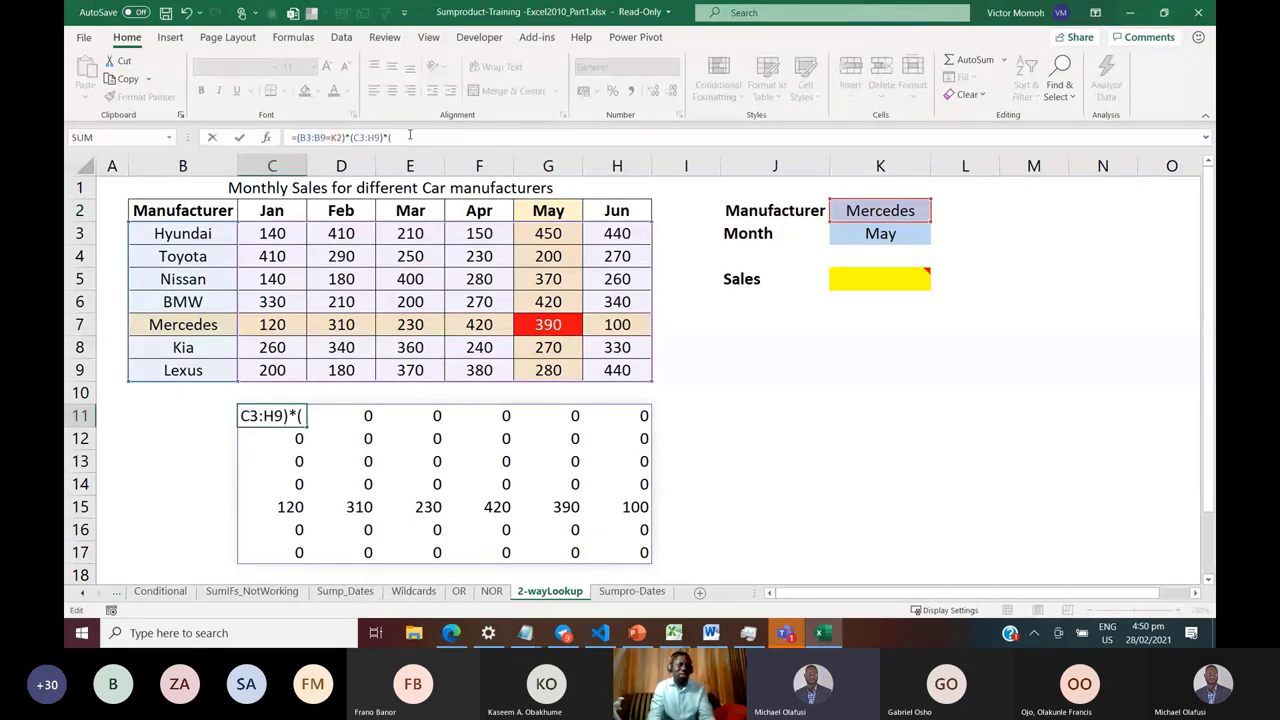
left_click(271, 211)
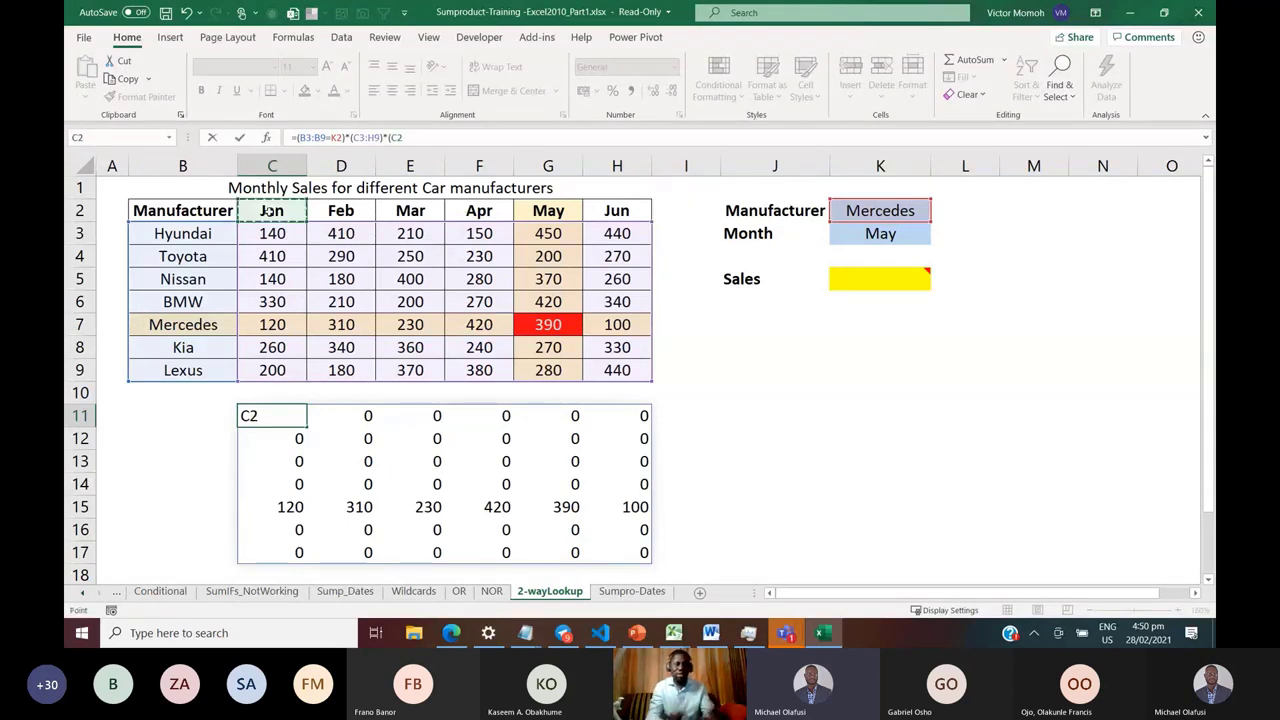
key("ctrl+shift+Right")
type("=")
left_click(887, 234)
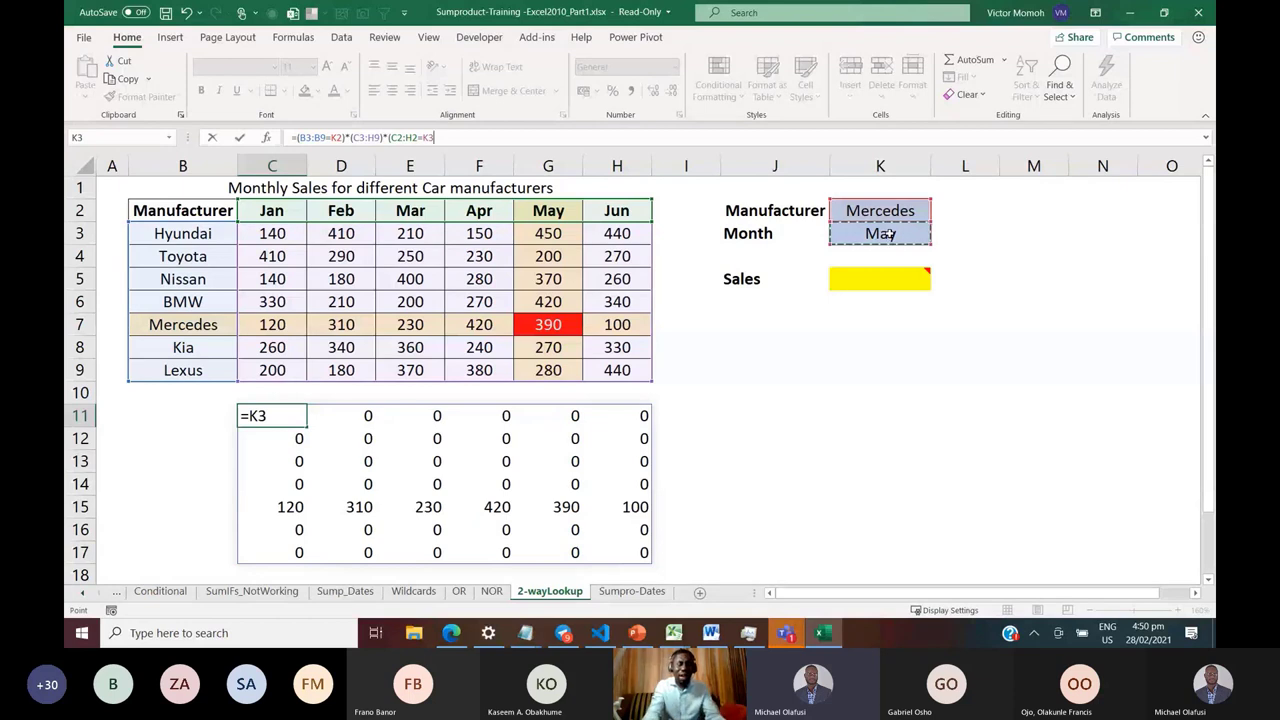
type(")")
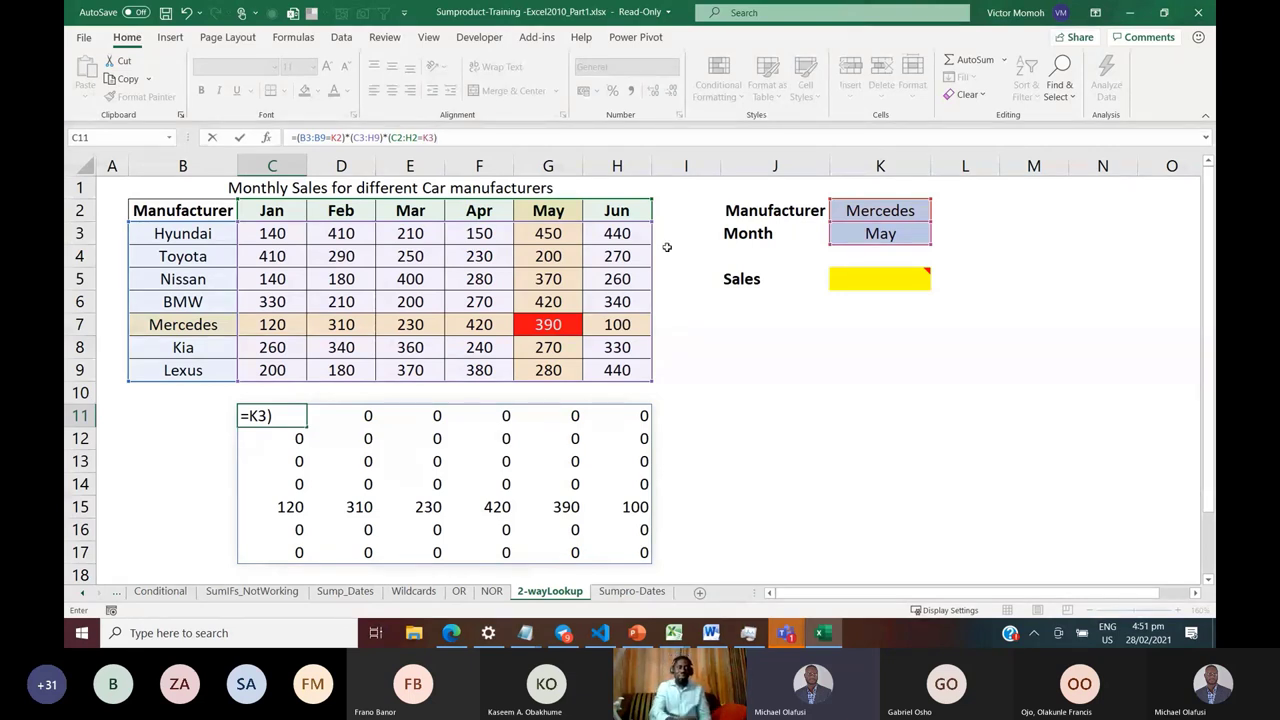
key("Return")
key("Up")
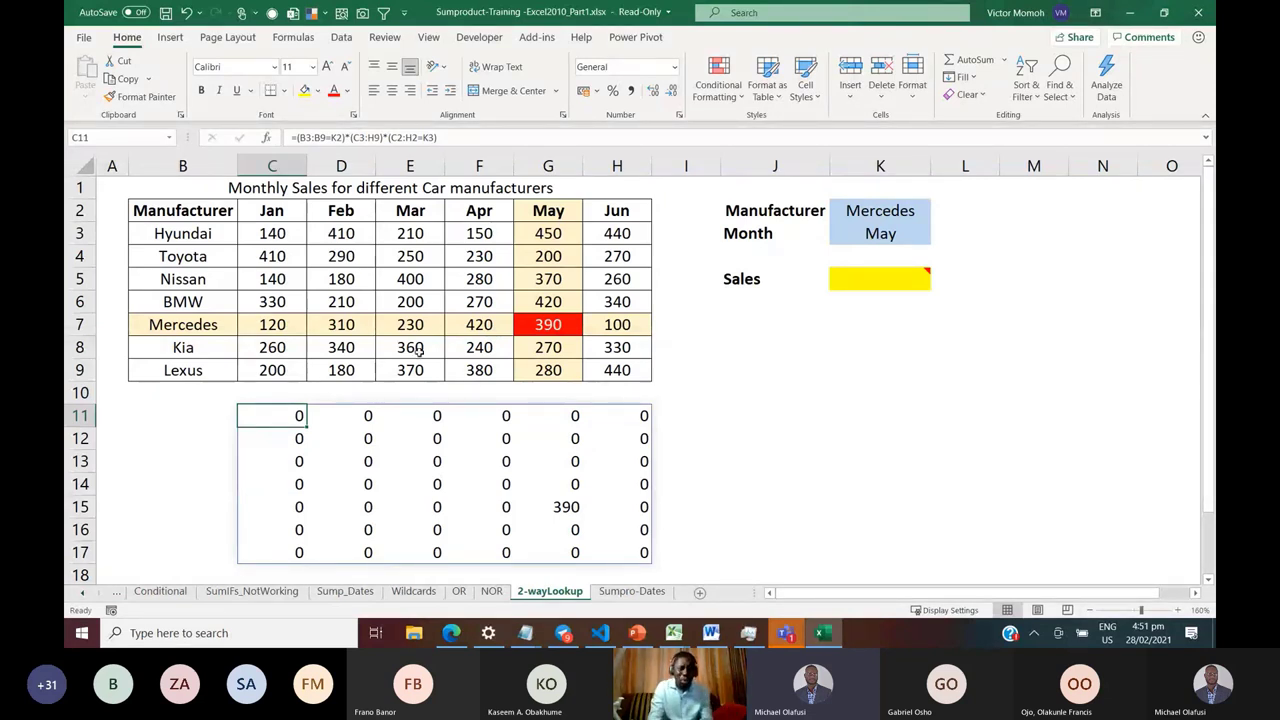
left_click(558, 507)
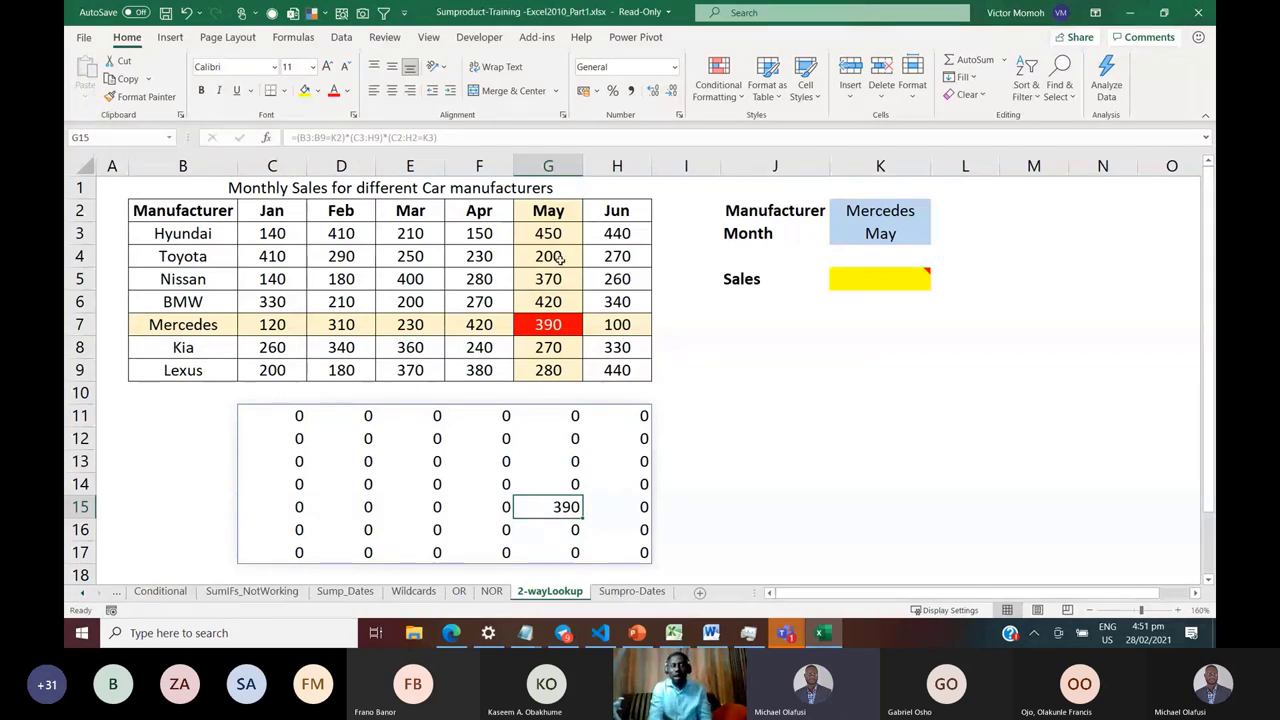
Wrap the C11 array formula in SUMPRODUCT, giving =SUMPRODUCT((B3:B9=K2)*(C3:H9)*(C2:H2=K3))
left_click(280, 415)
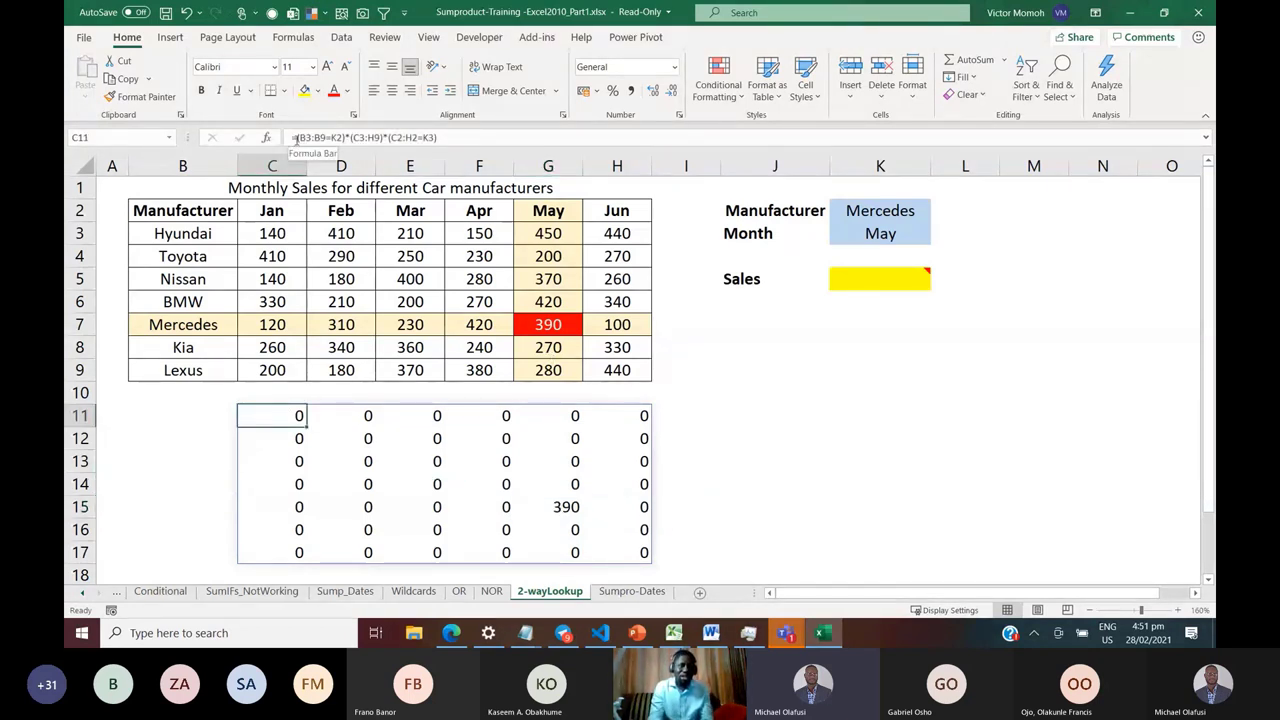
left_click(295, 138)
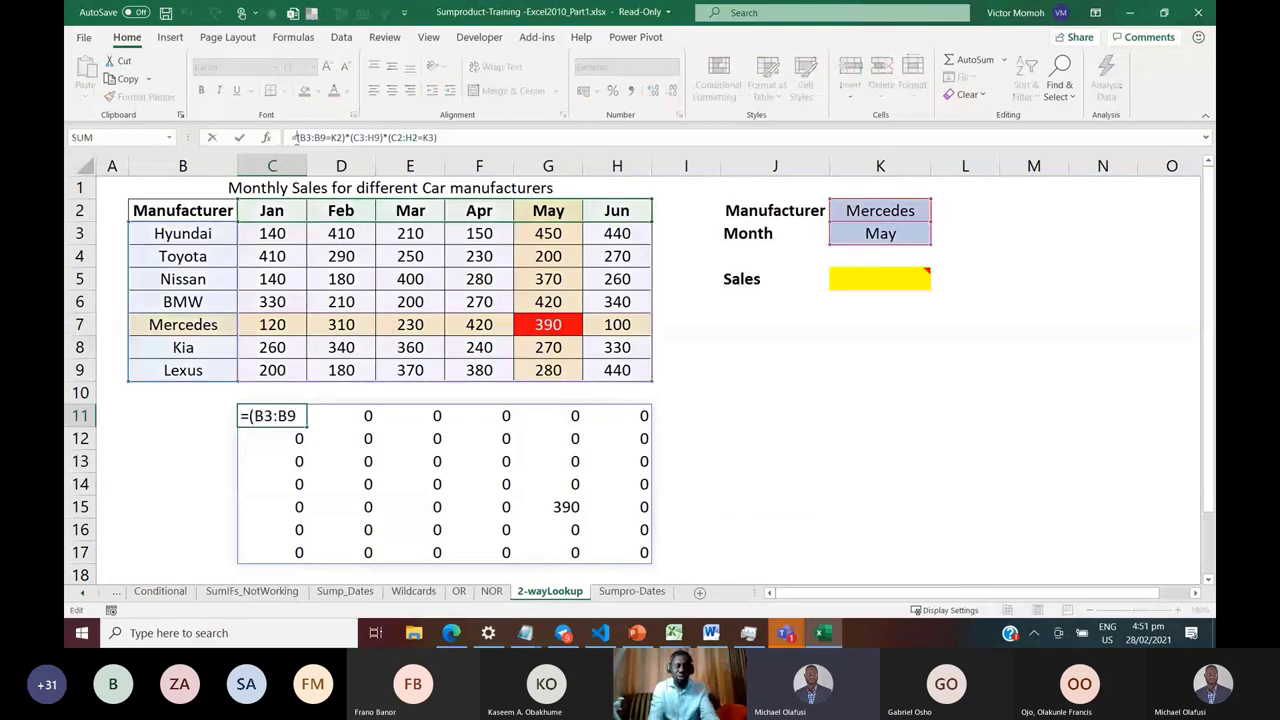
type("s")
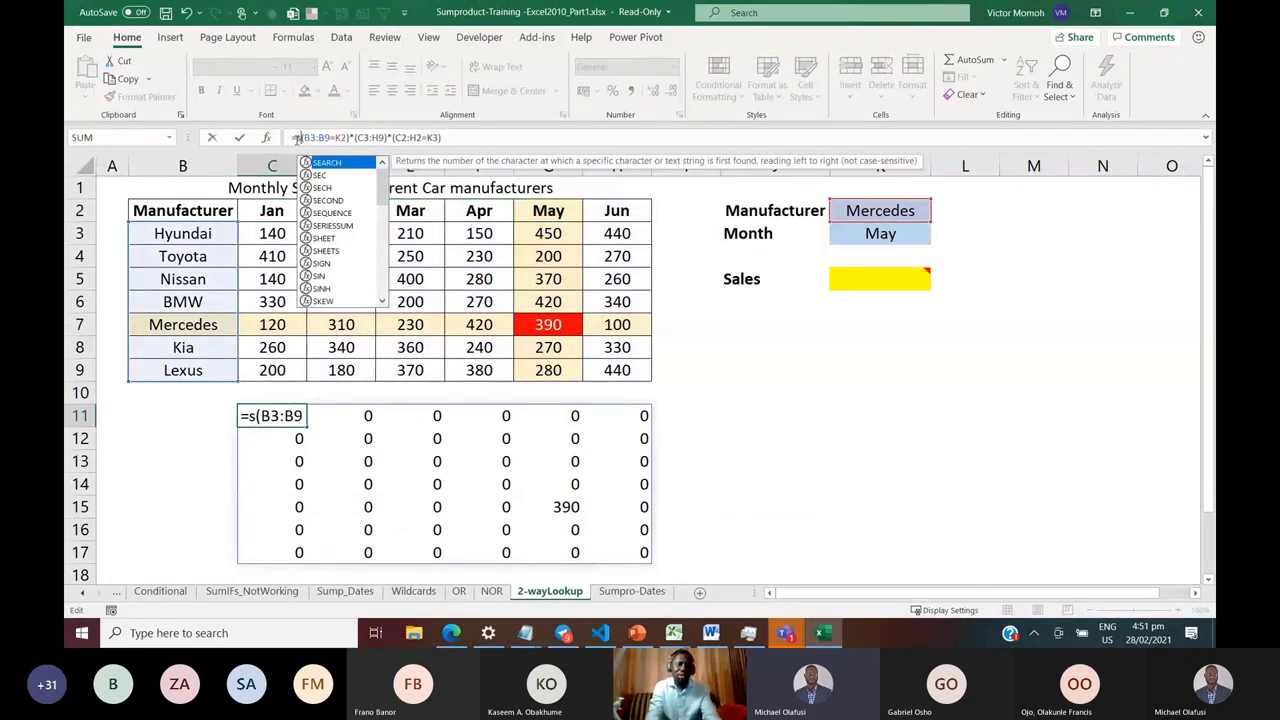
type("umproduct")
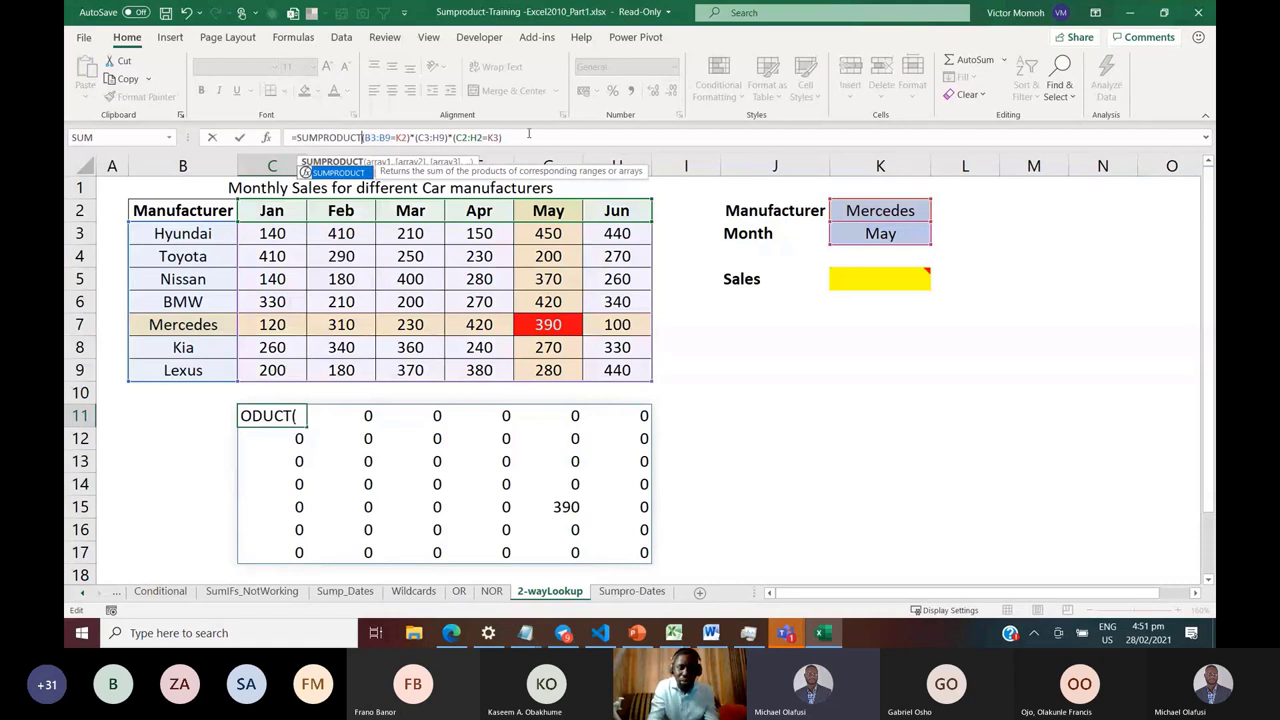
type("(")
left_click(522, 135)
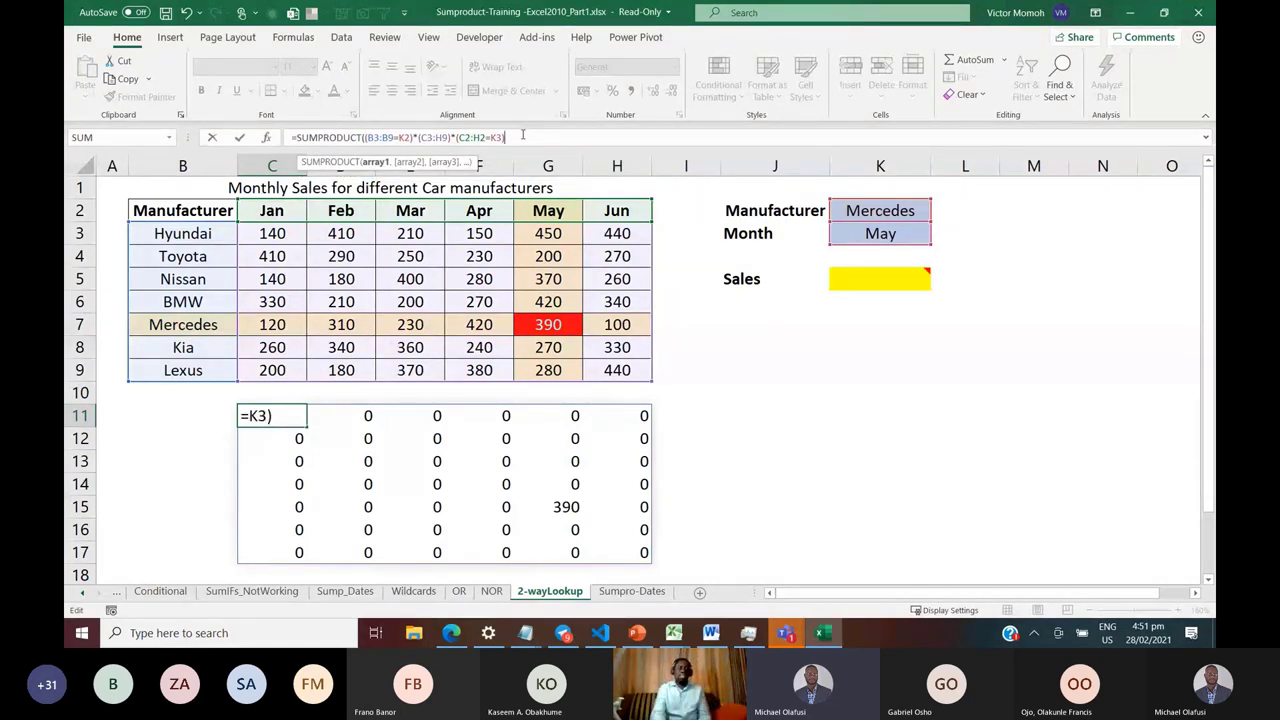
key("ctrl+Return")
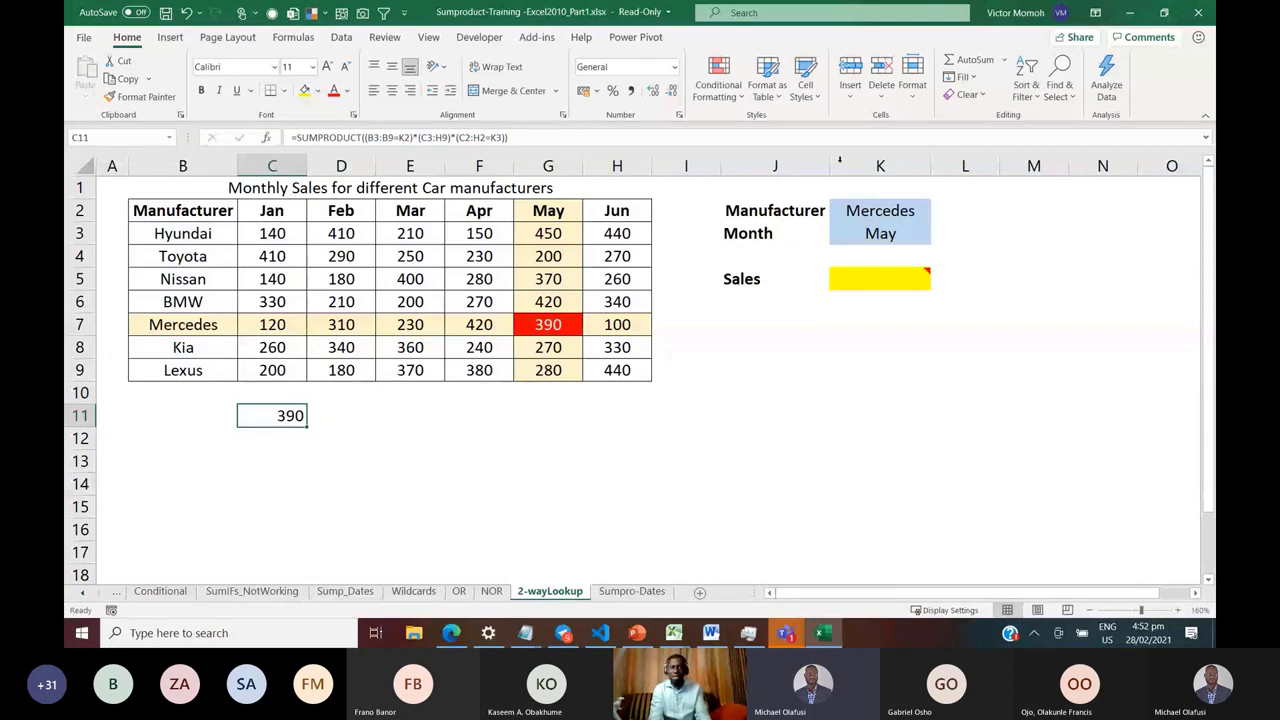
Test the lookup by setting the Manufacturer selector in K2 to Toyota and the Month selector in K3 to Feb
left_click(926, 212)
left_click(937, 214)
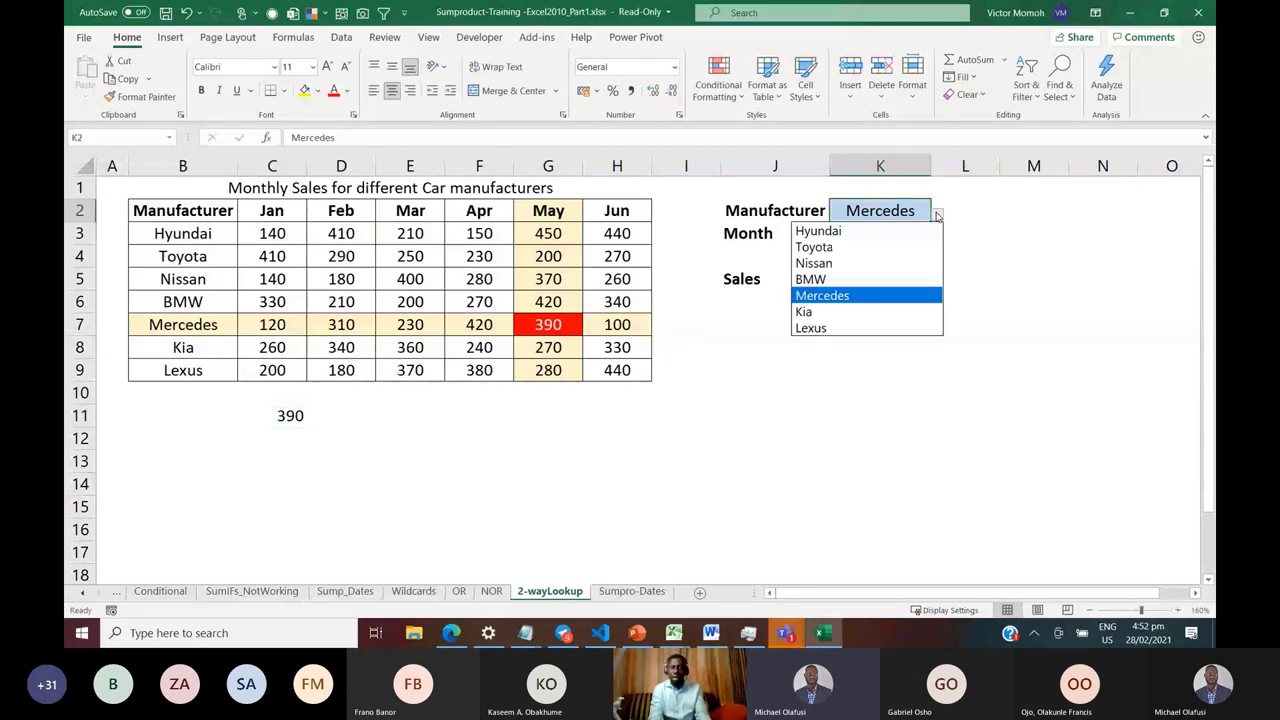
left_click(813, 247)
left_click(900, 233)
left_click(937, 237)
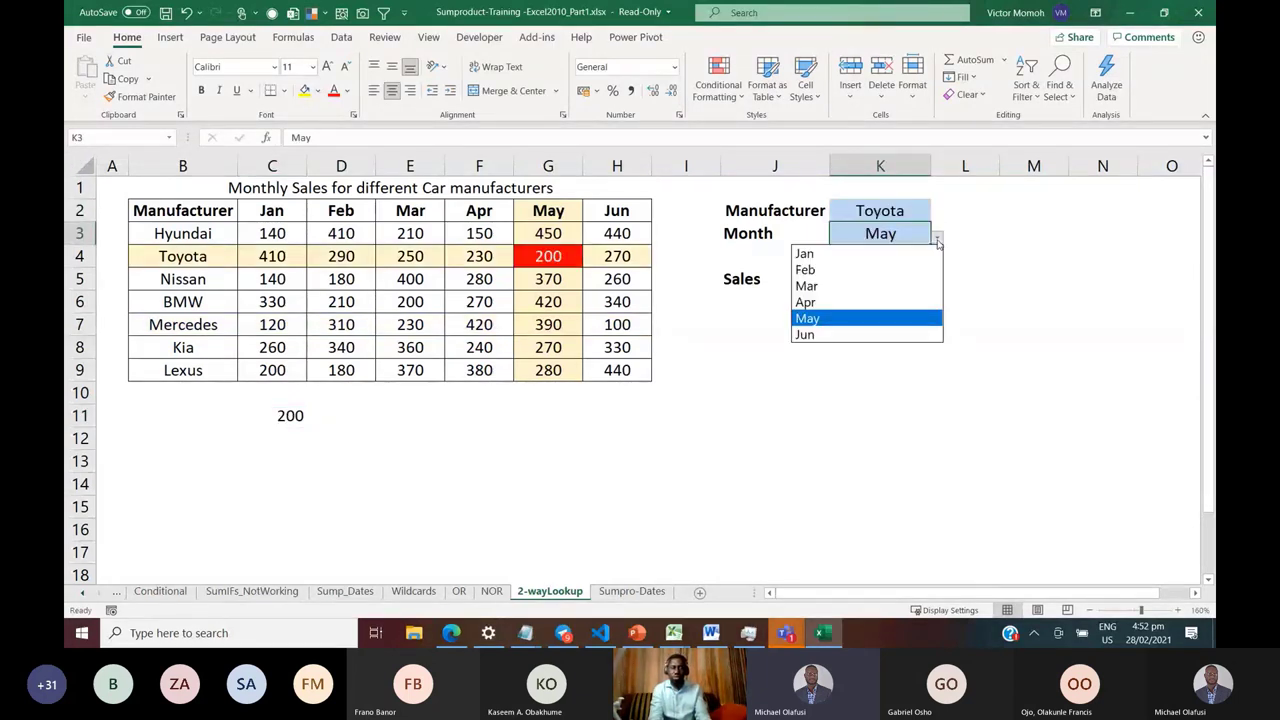
left_click(855, 270)
Copy the C11 formula text into the Sales cell K5 as =SUMPRODUCT((B3:B9=K2)*(C3:H9)*(C2:H2=K3))
left_click(289, 414)
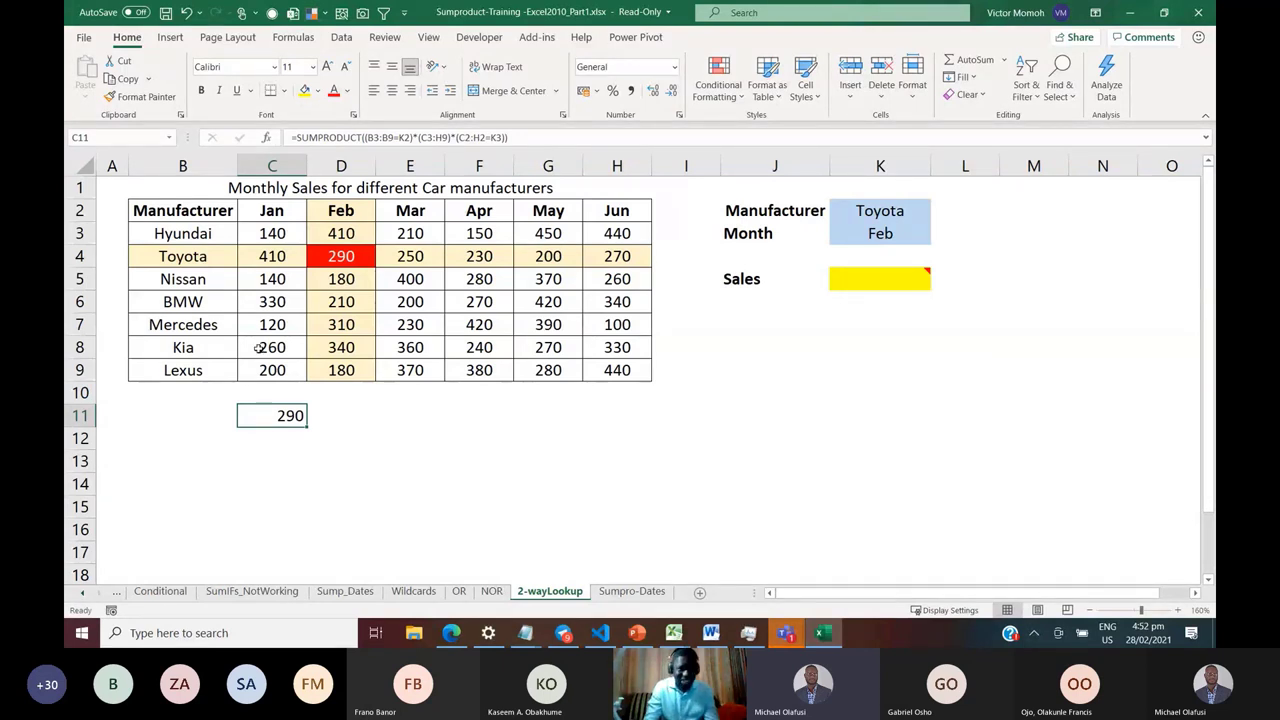
left_click(538, 141)
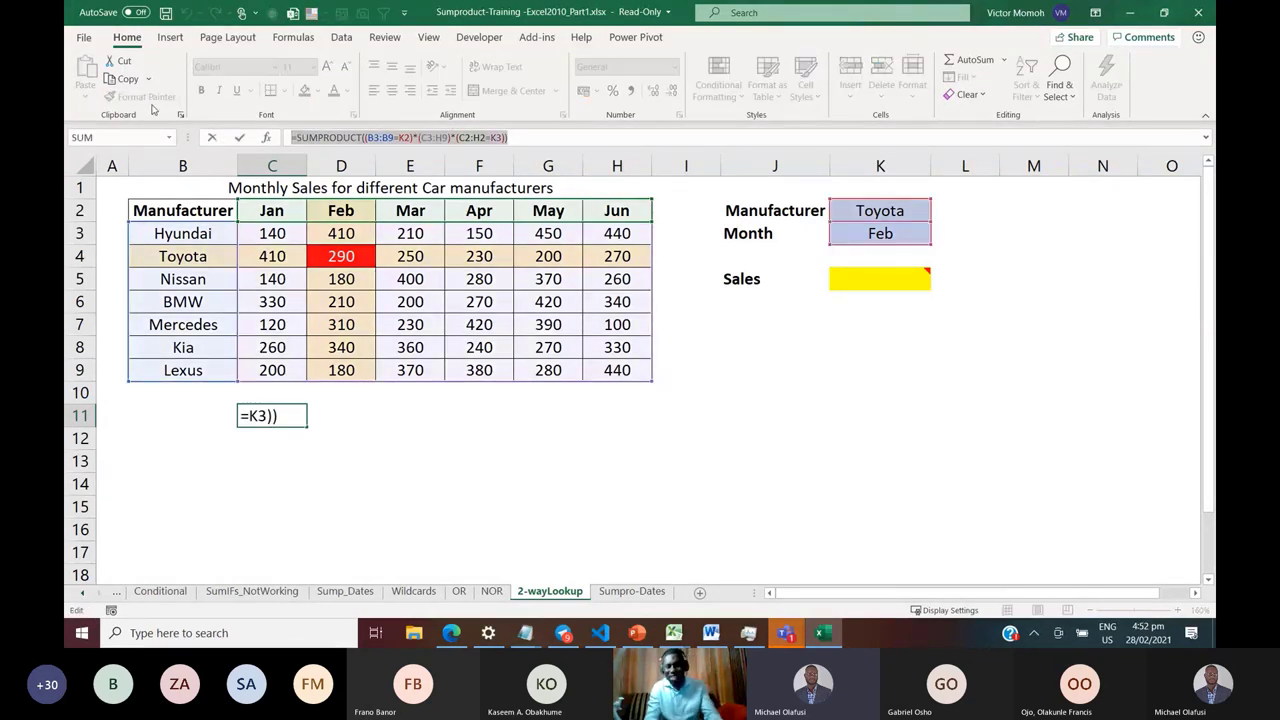
key("ctrl+Return")
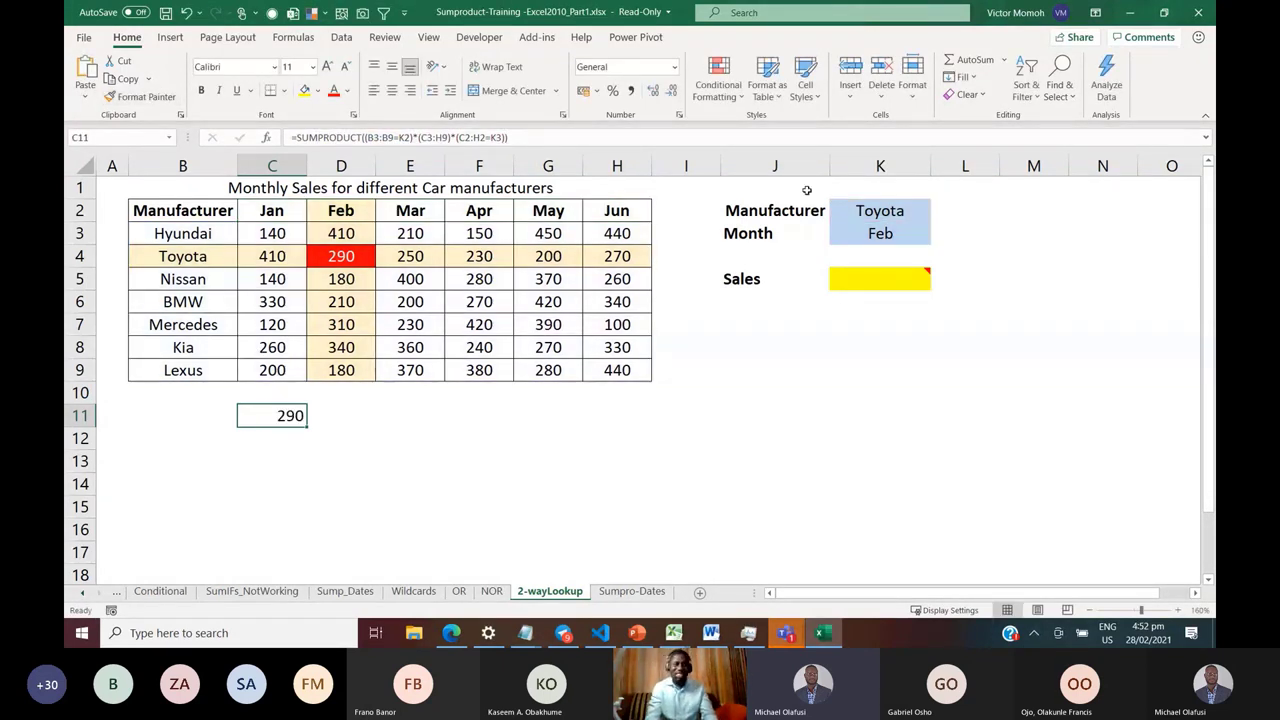
left_click(858, 276)
type("=SUMPRODUCT((B3:B9=K2)*(C3:H9)*(C2:H2=K3))")
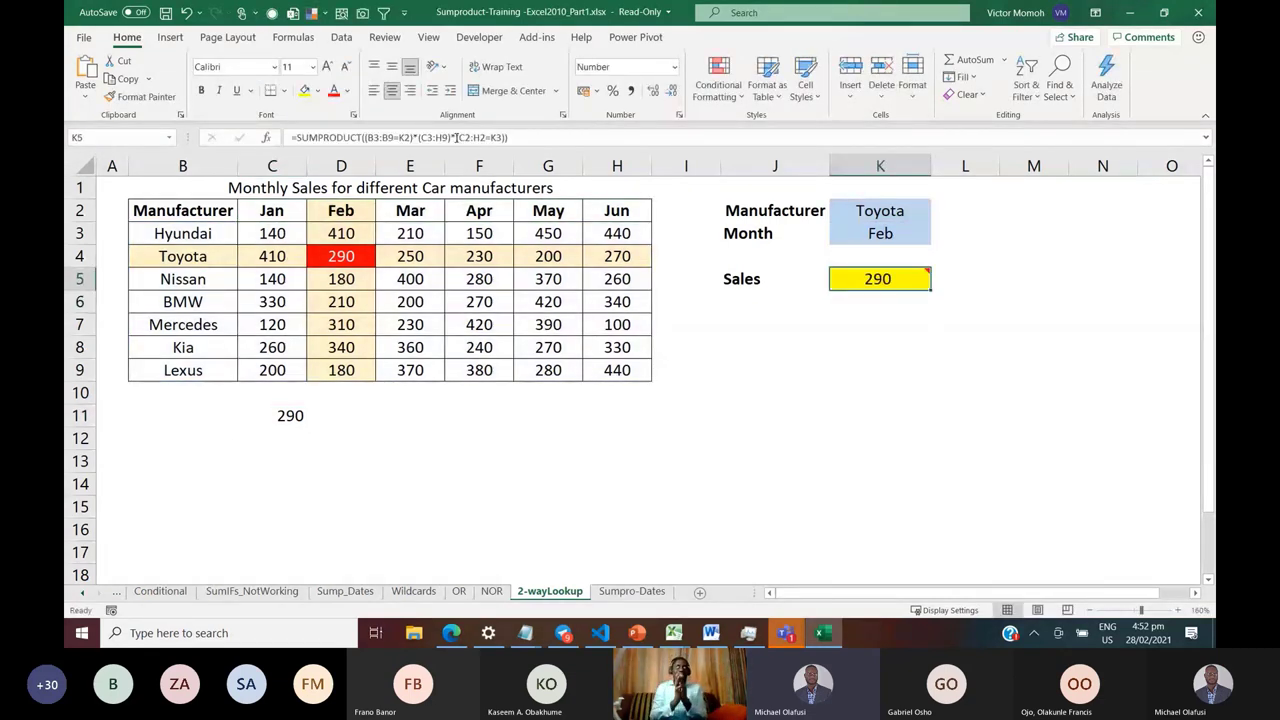
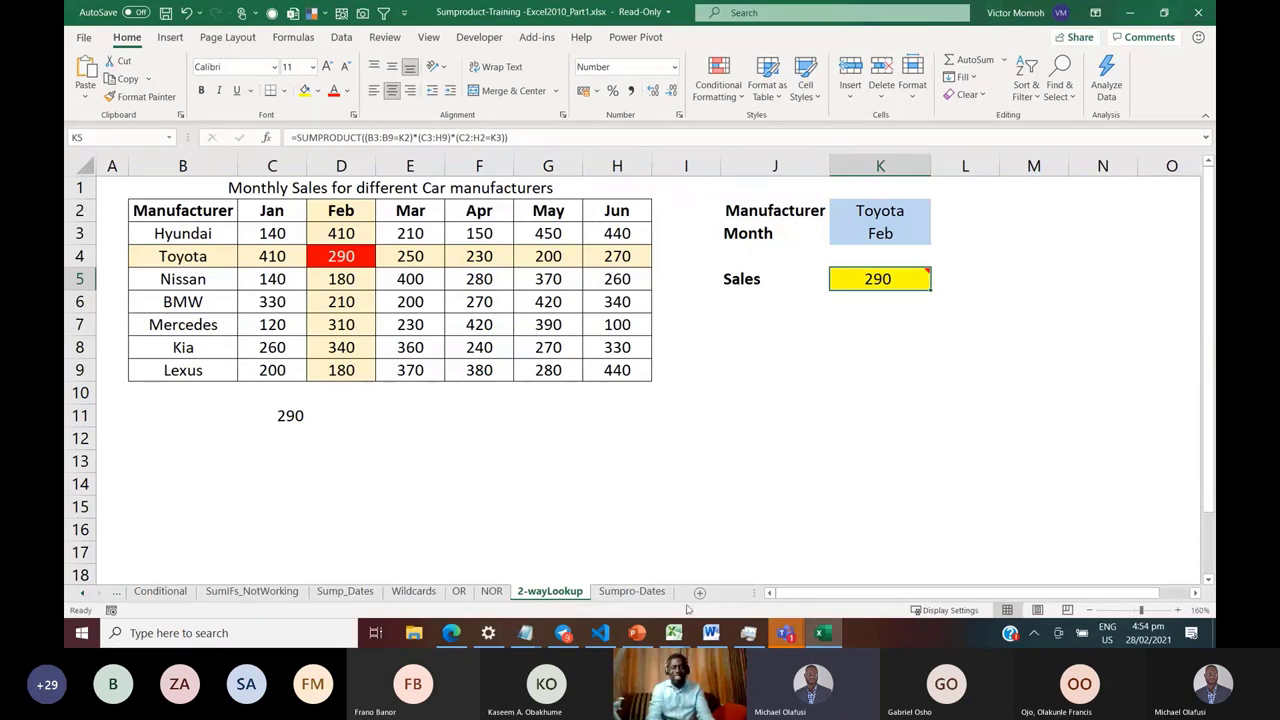
Switch to the Excel 2010 window of Sumproduct-Training -Excel2010_Part1.xlsx and open its OR sheet
mouse_move(822, 633)
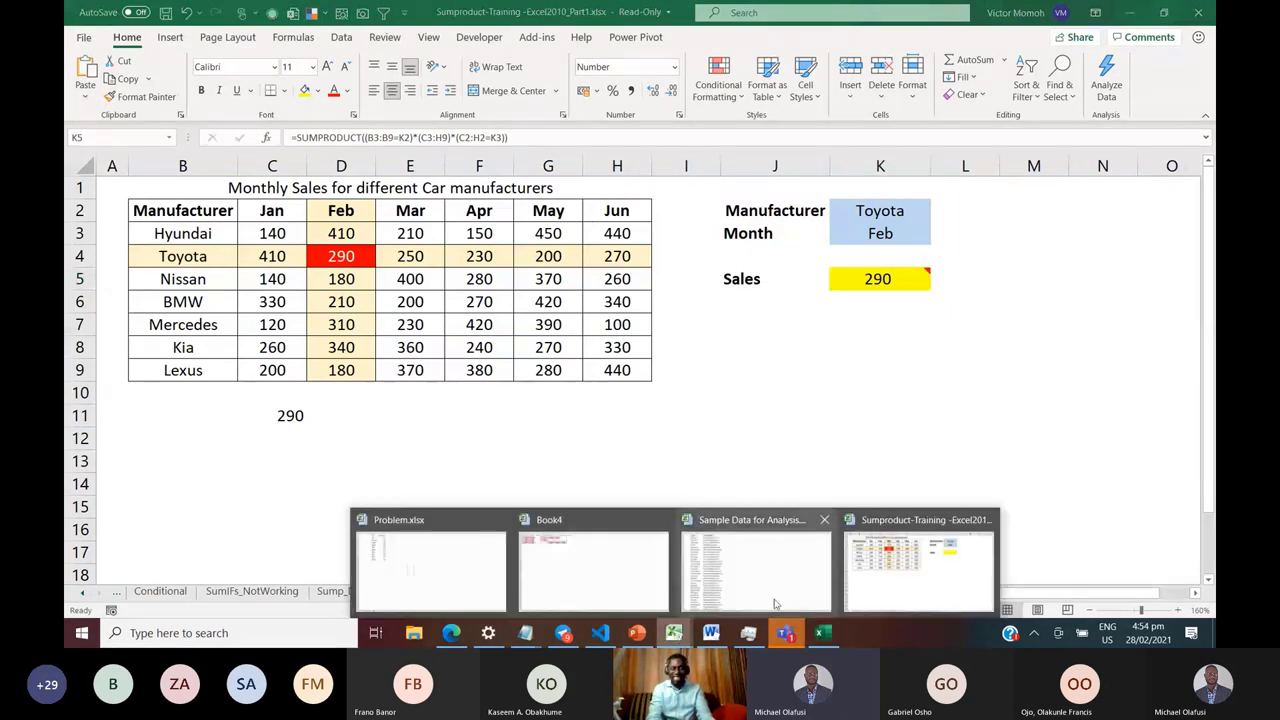
left_click(934, 587)
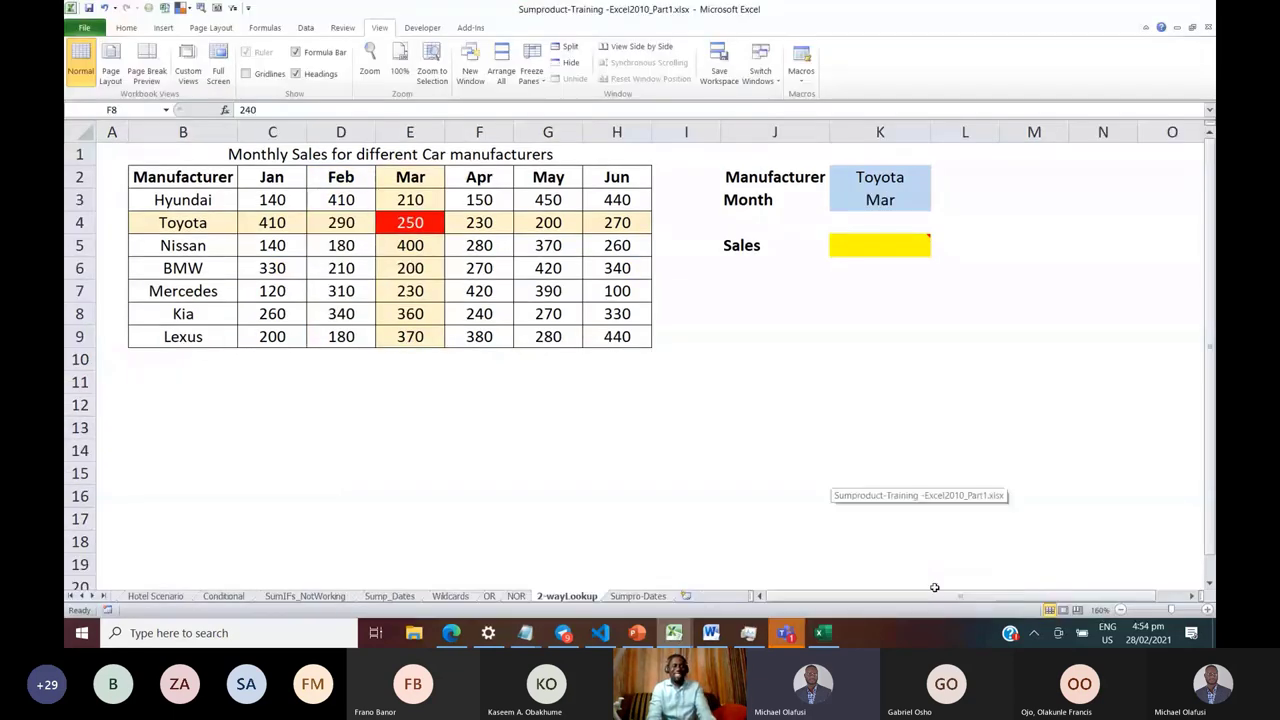
left_click(321, 403)
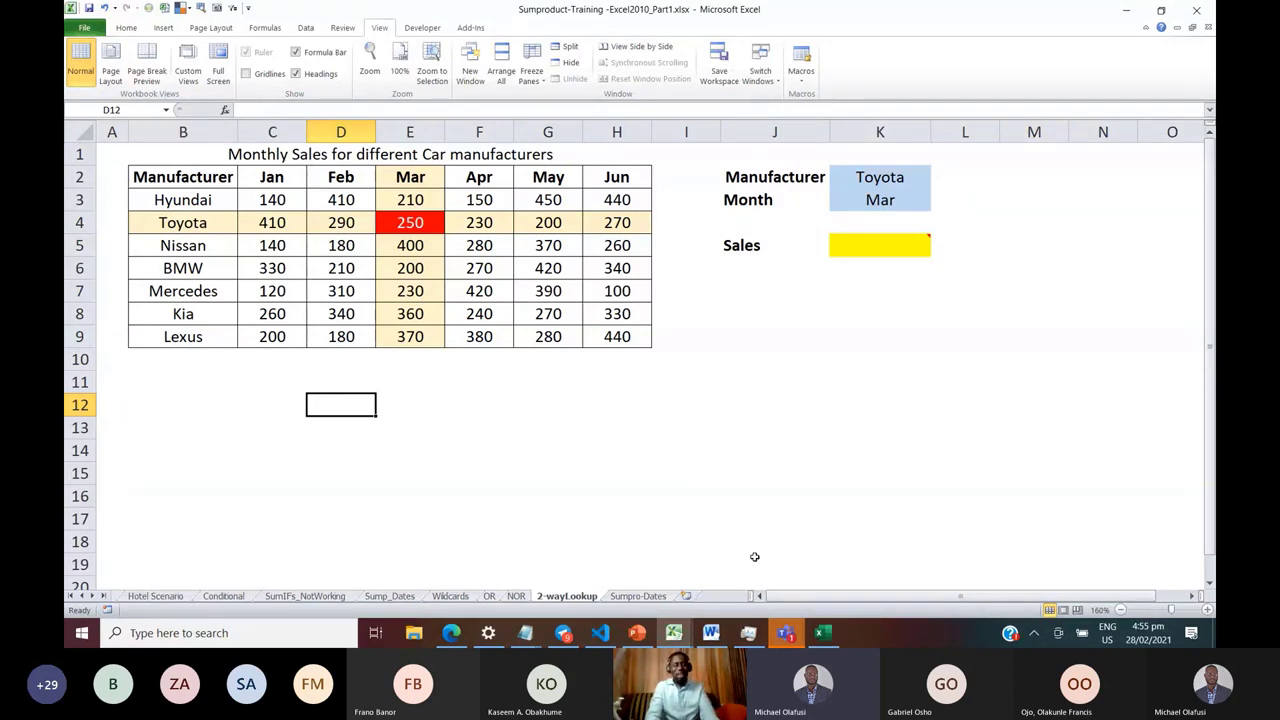
left_click(892, 632)
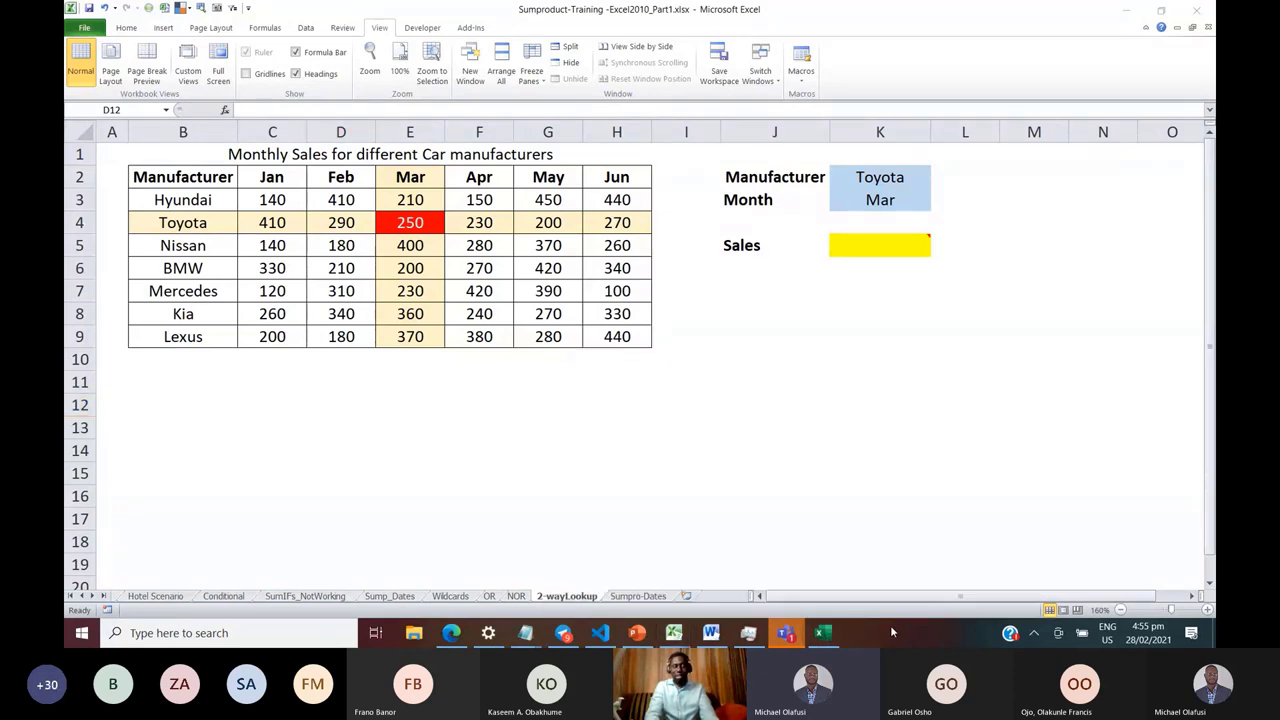
key("alt+Tab")
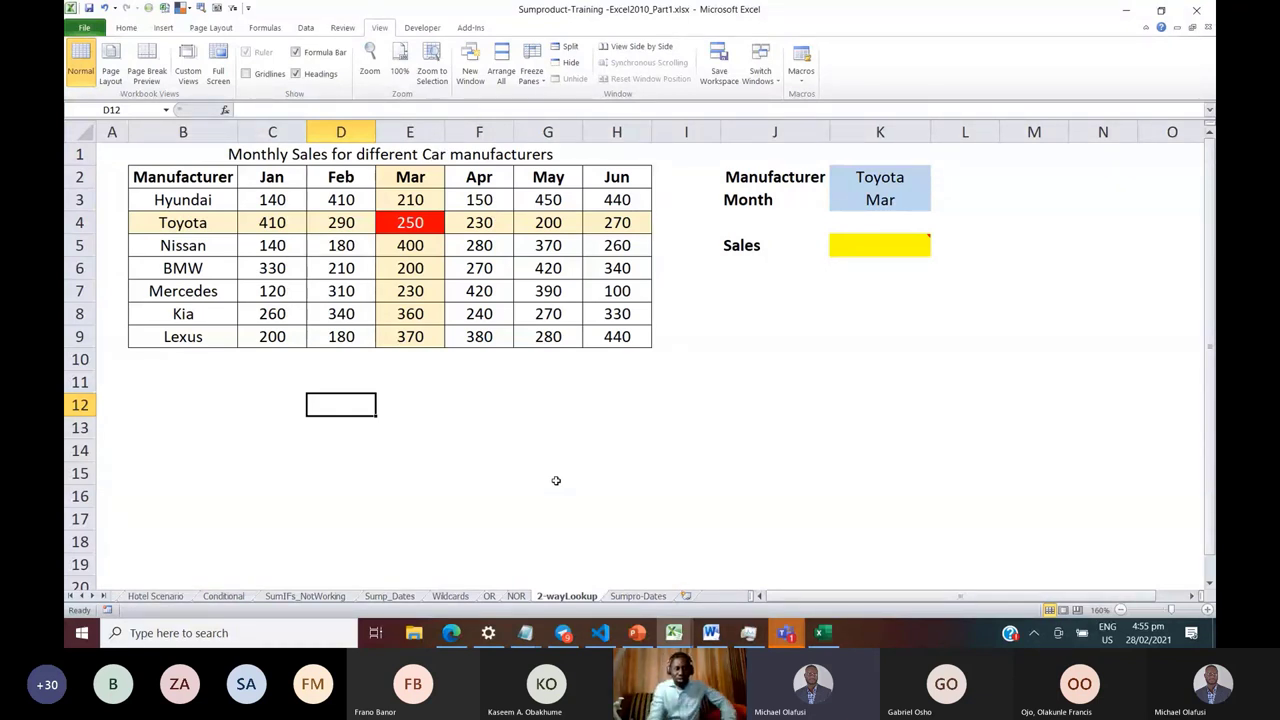
left_click(489, 596)
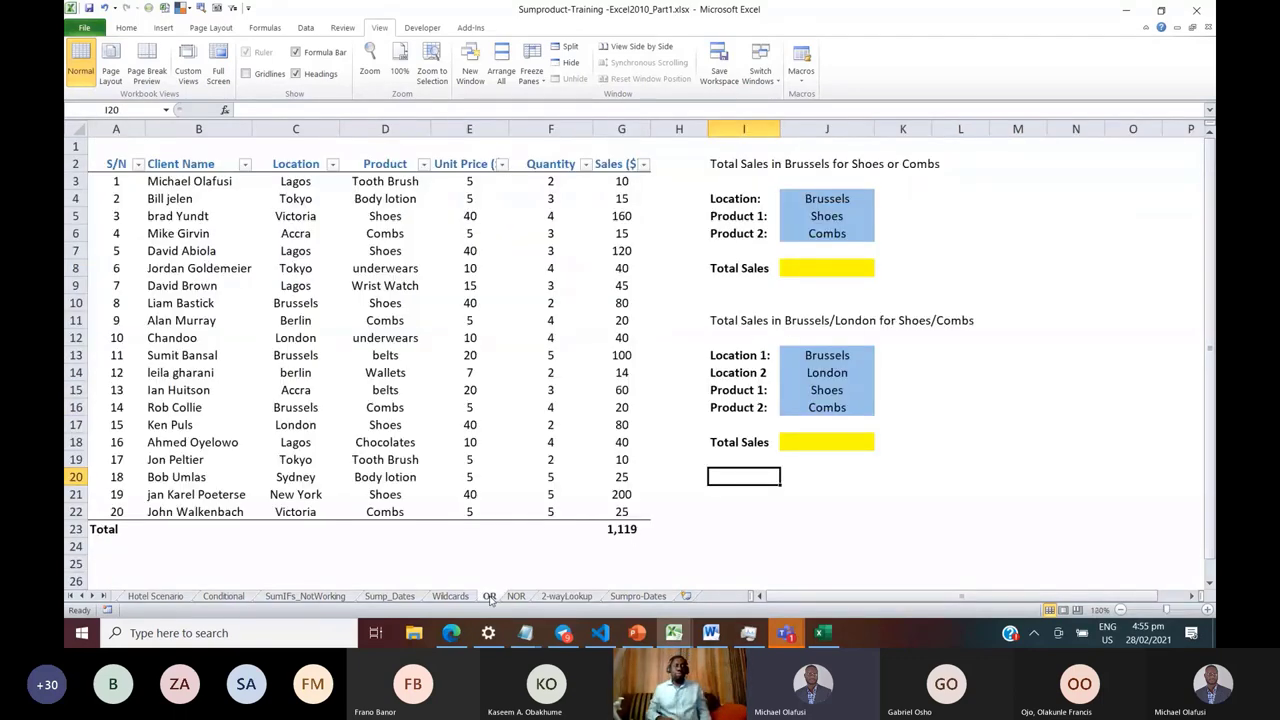
Enlarge the OR sheet to 130% and examine the sales table against the Brussels, Shoes or Combs criteria for Total Sales
left_click(580, 401)
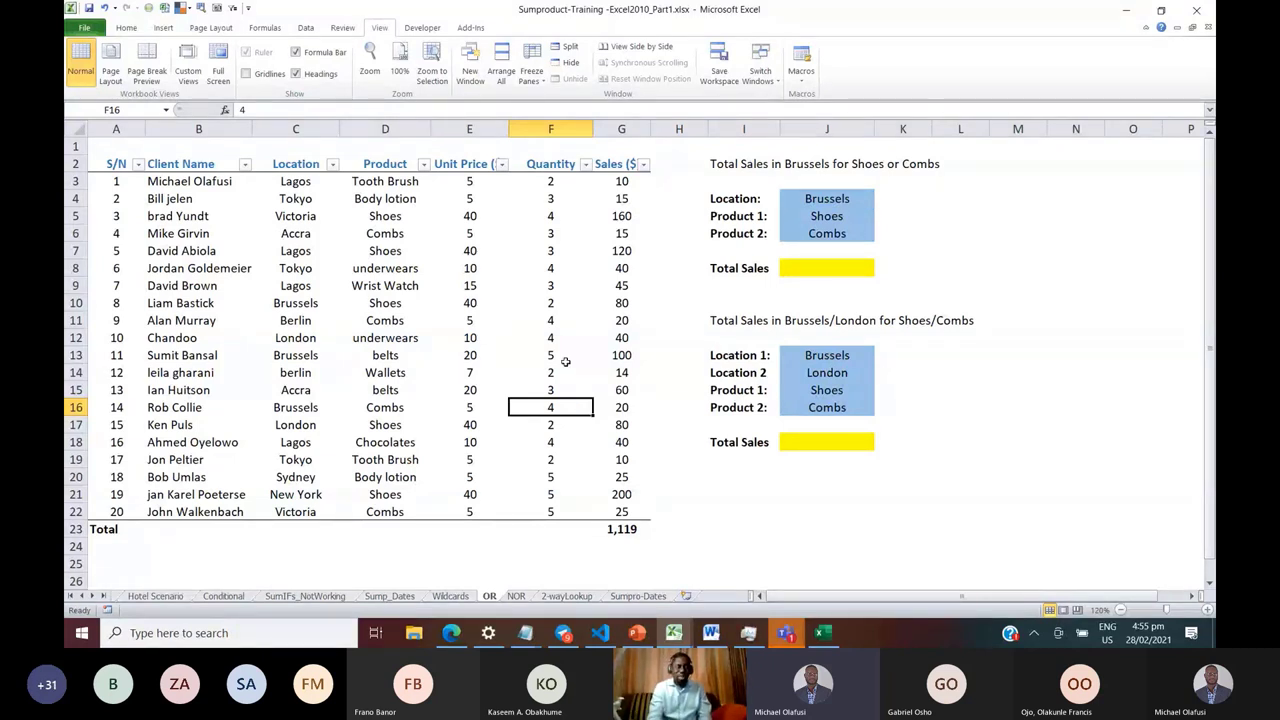
left_click(256, 196)
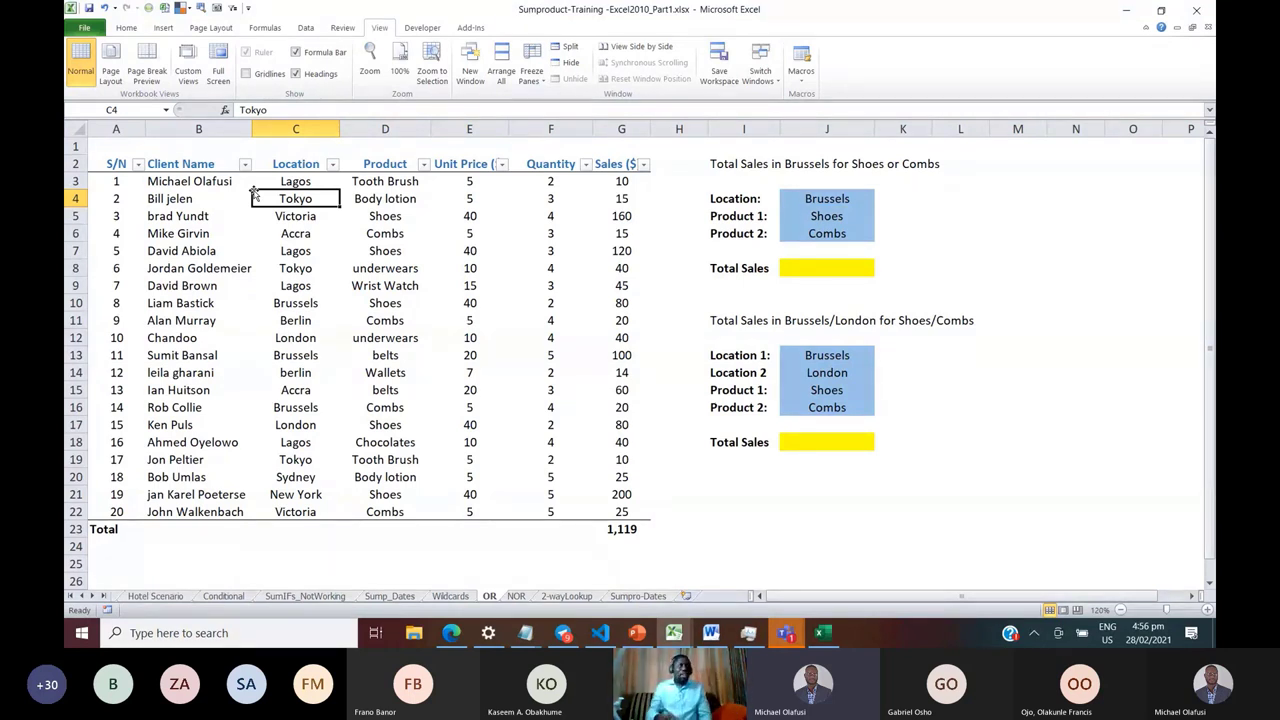
left_click(1207, 610)
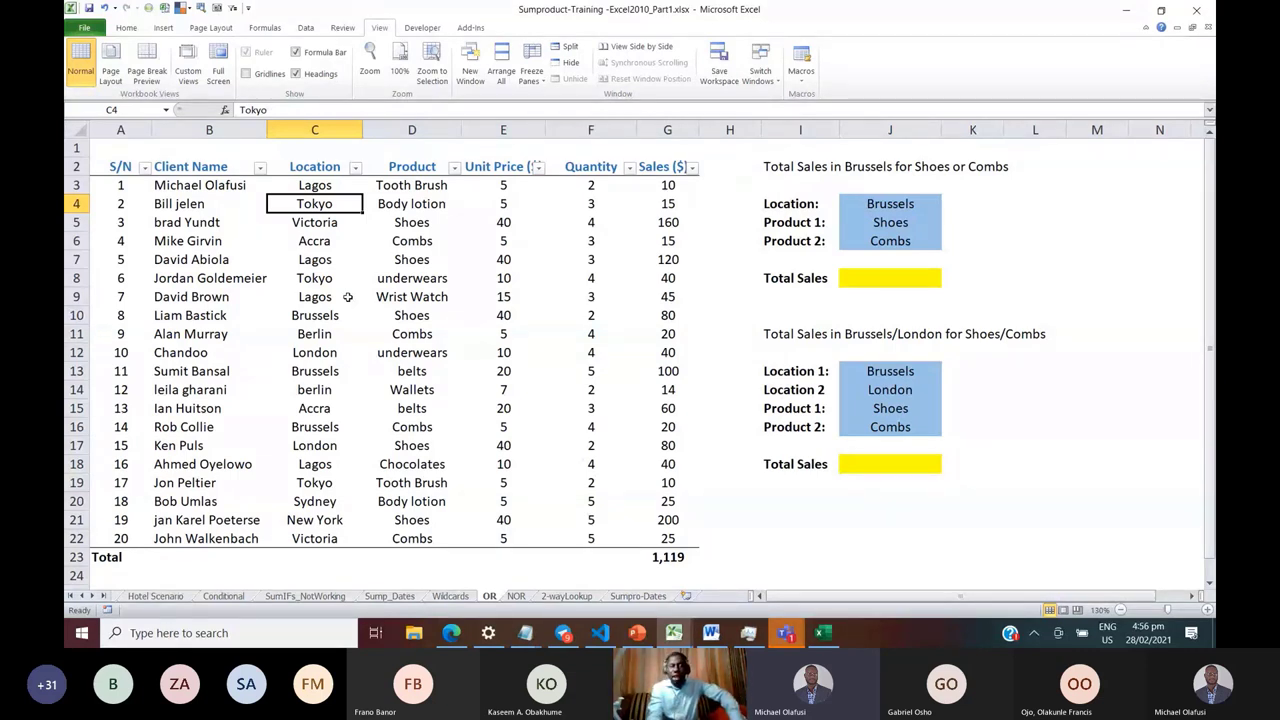
left_click(892, 279)
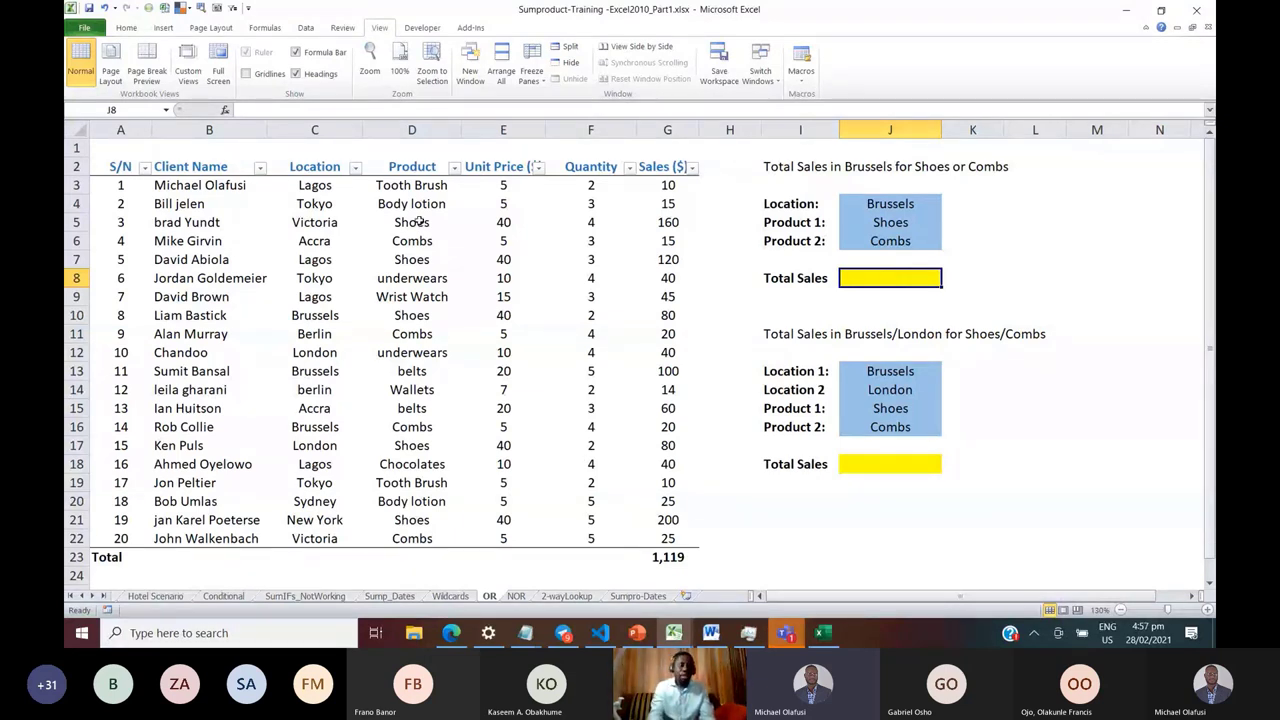
left_click(418, 186)
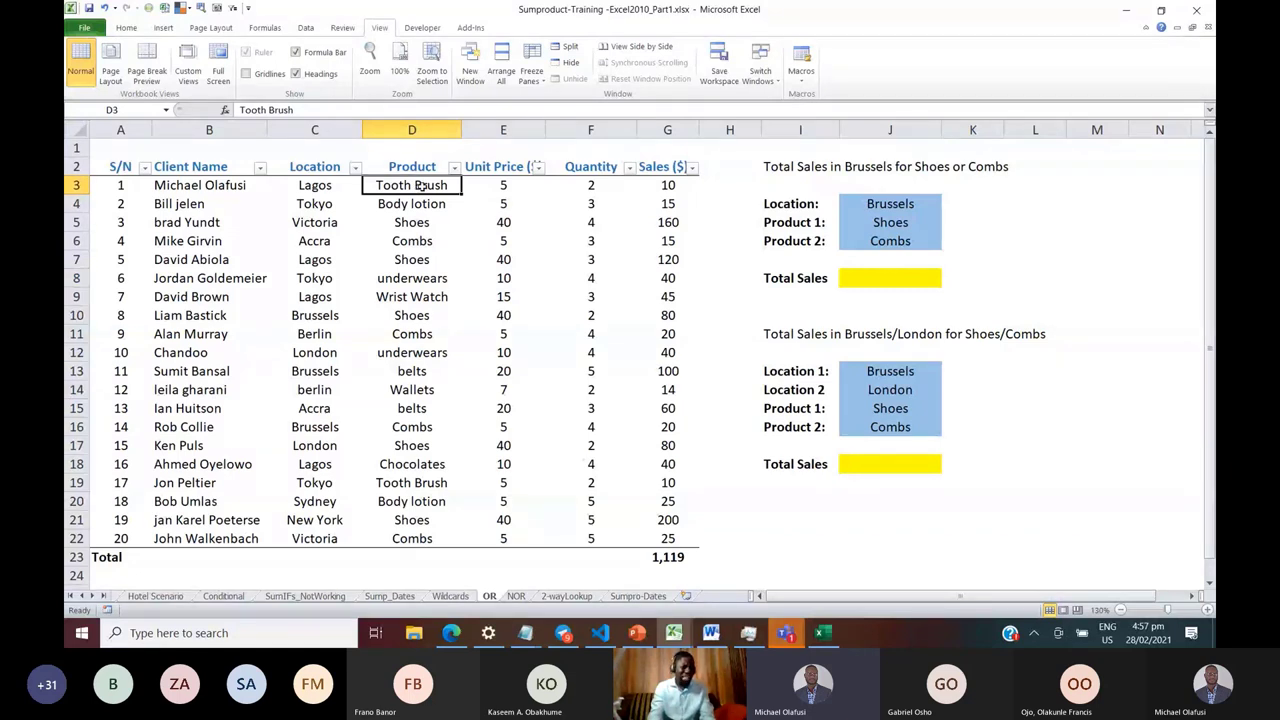
Examine the entries in the Product column against the Shoes or Combs criteria
left_click(418, 223)
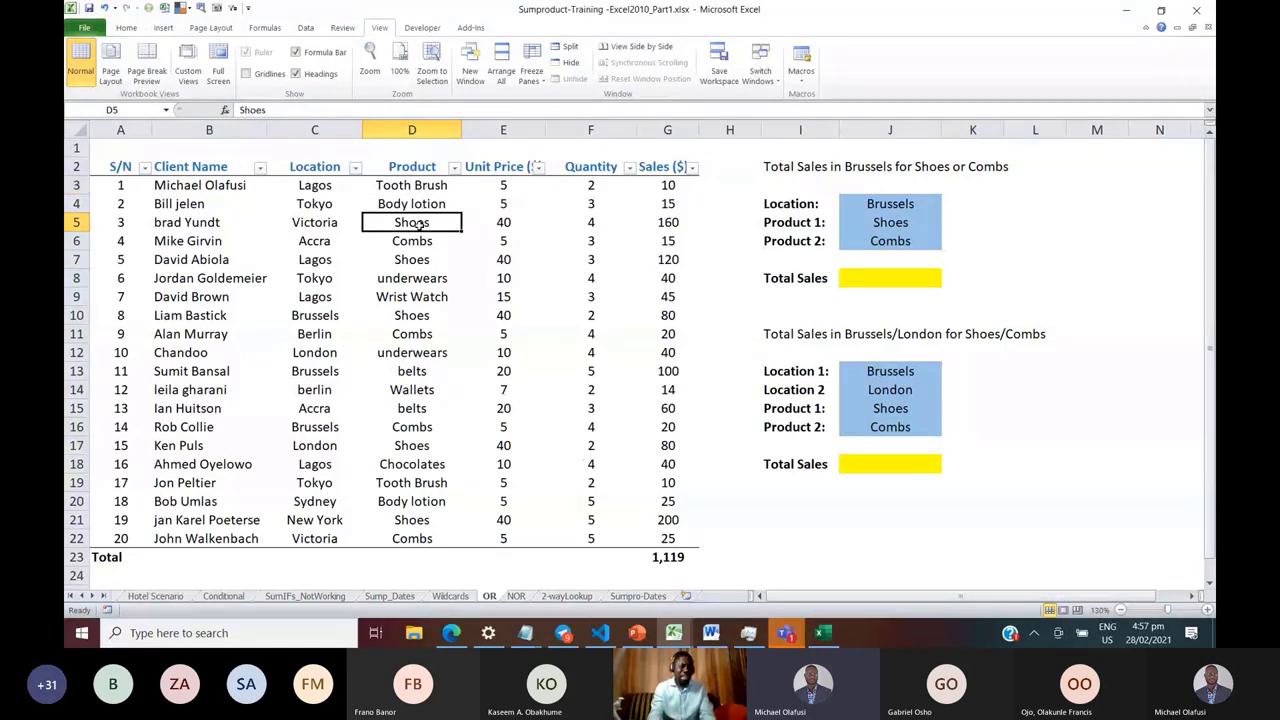
left_click(421, 241)
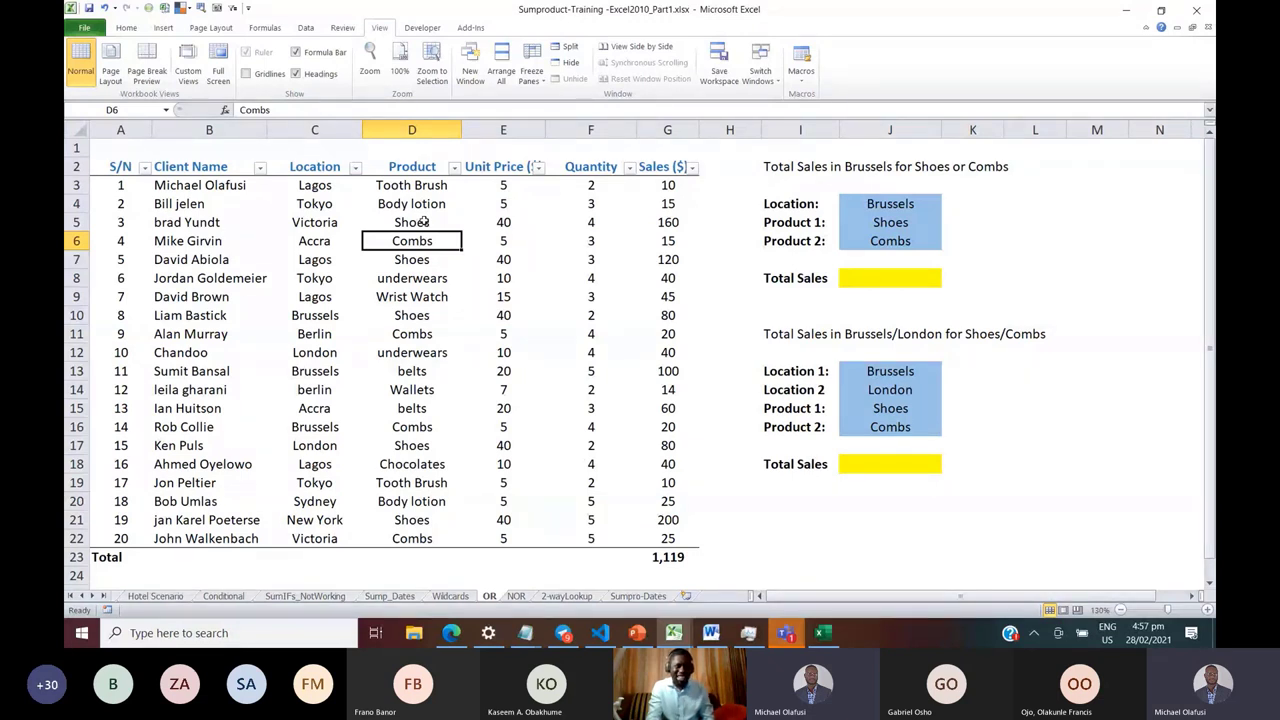
left_click(424, 221)
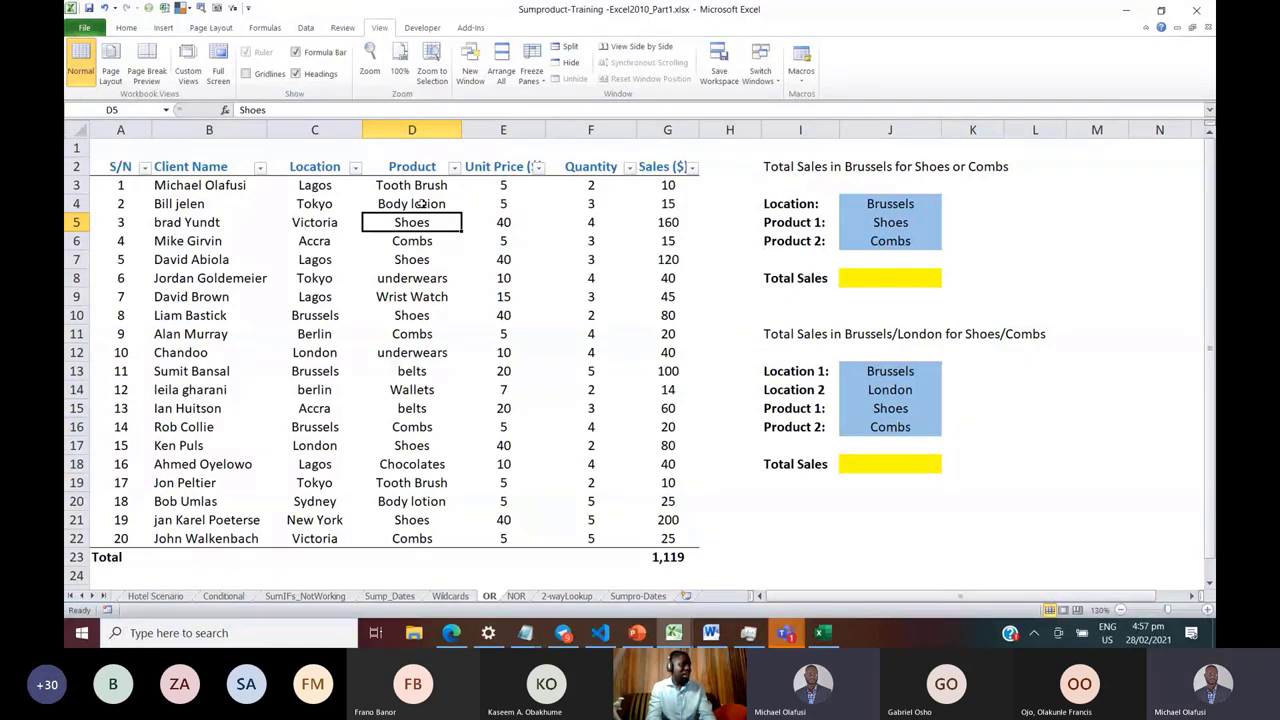
left_click(424, 186)
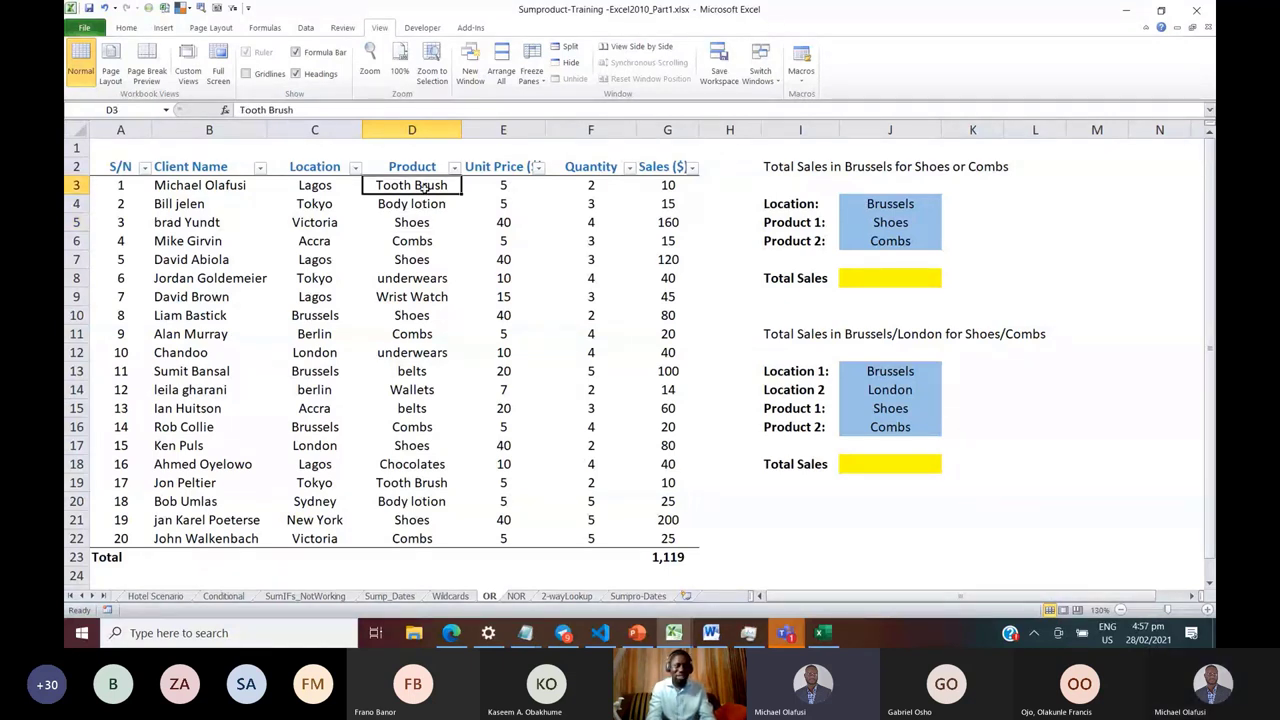
left_click(421, 222)
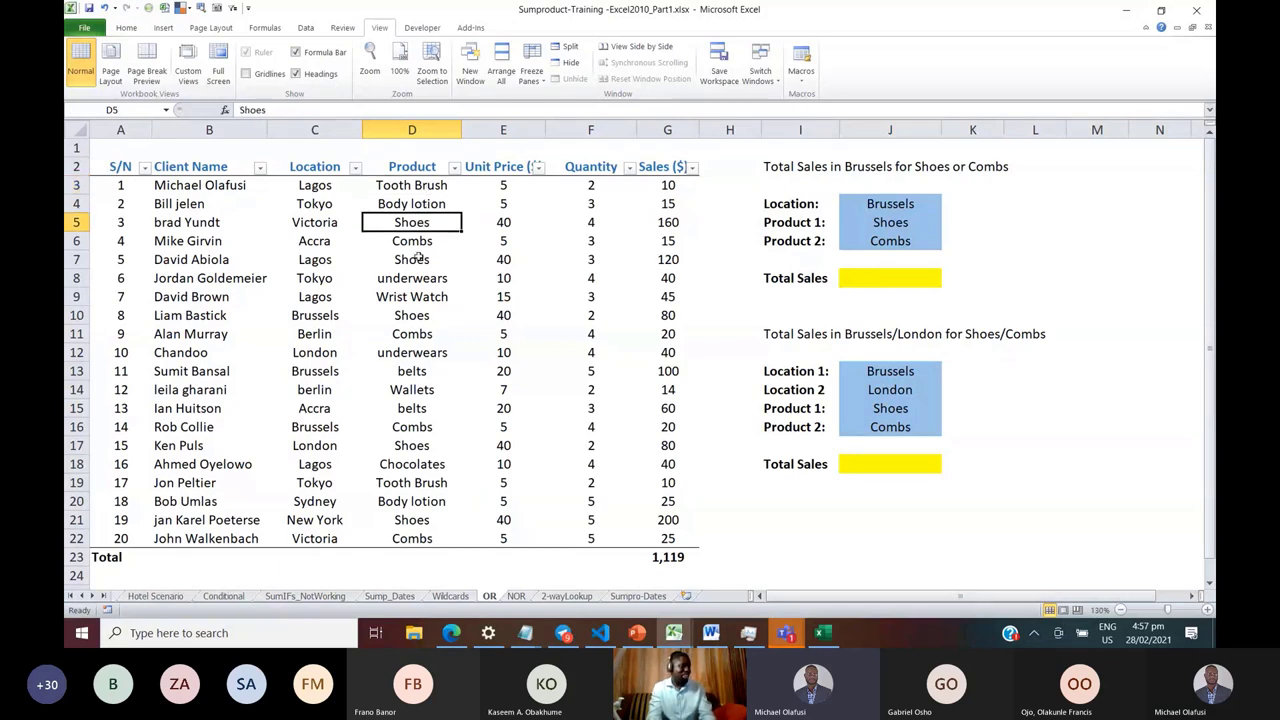
left_click(416, 280)
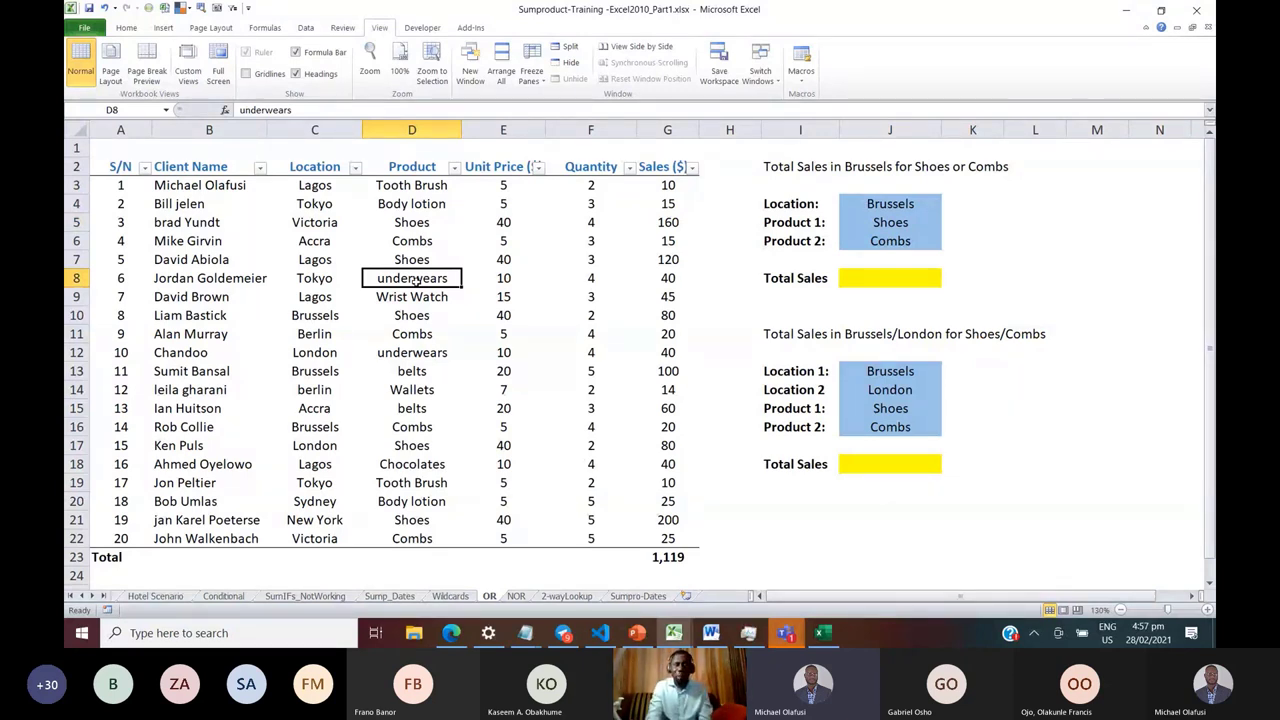
left_click(416, 312)
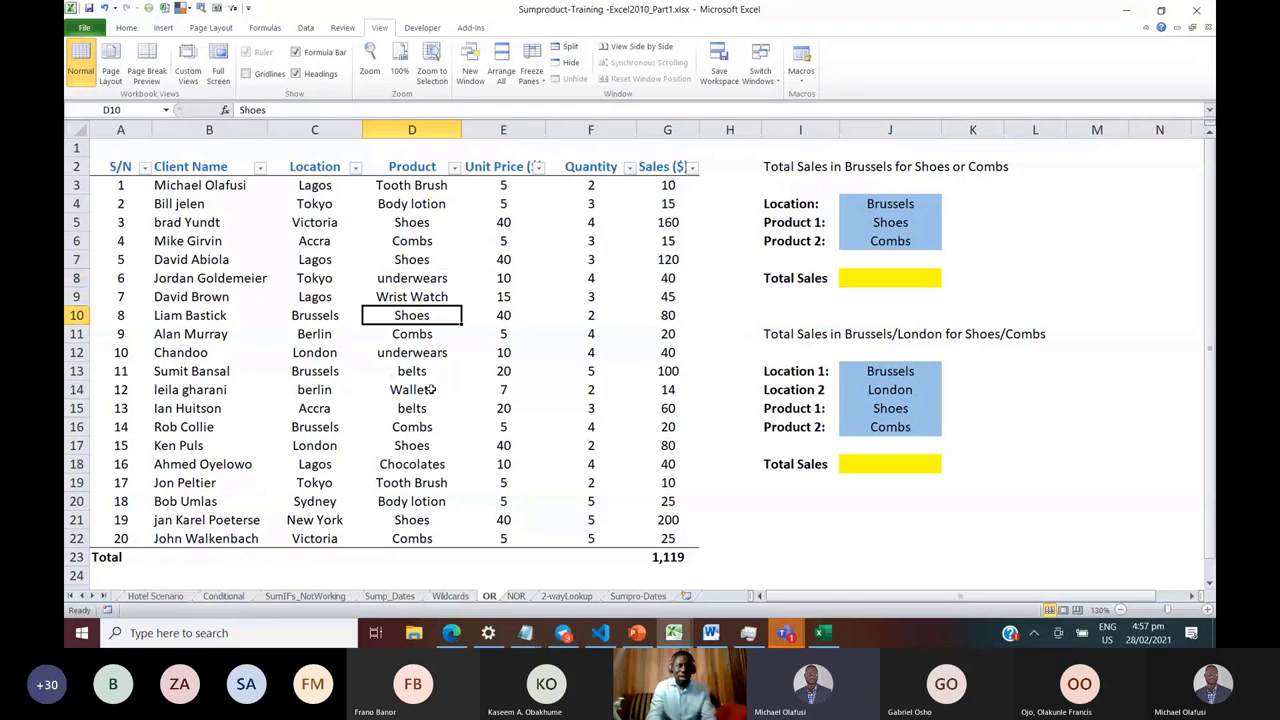
left_click(418, 370)
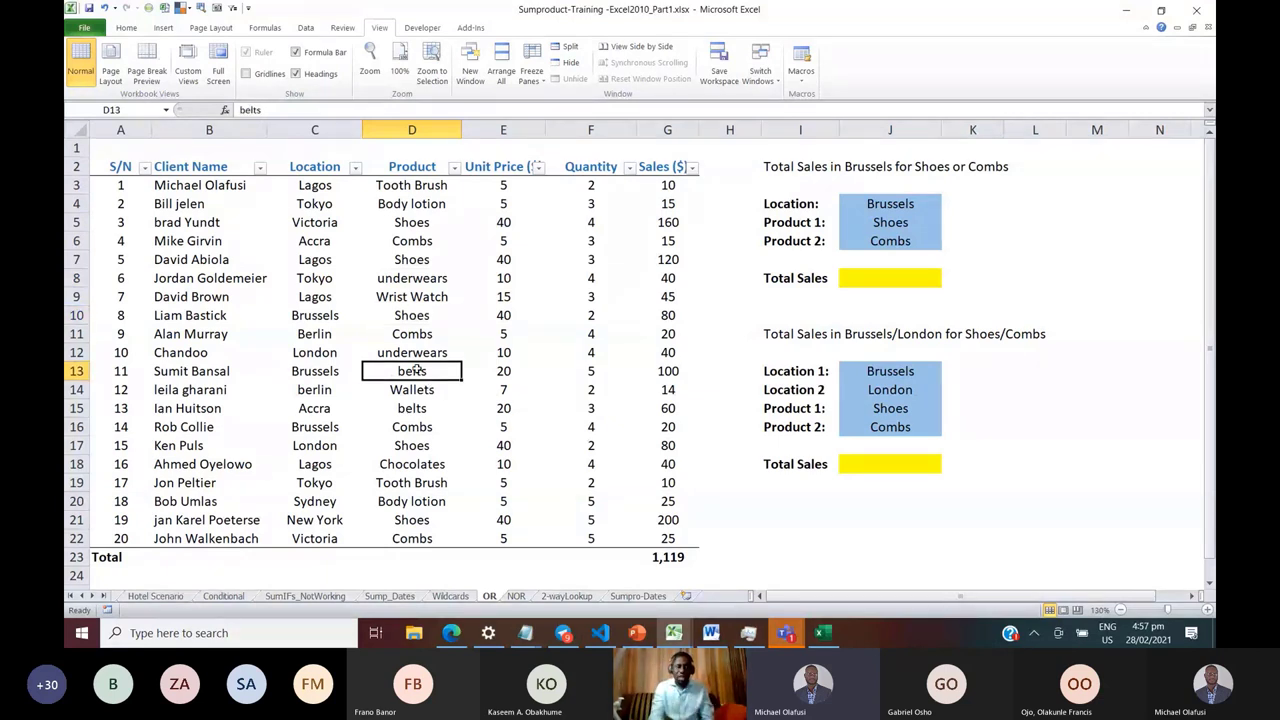
left_click(422, 256)
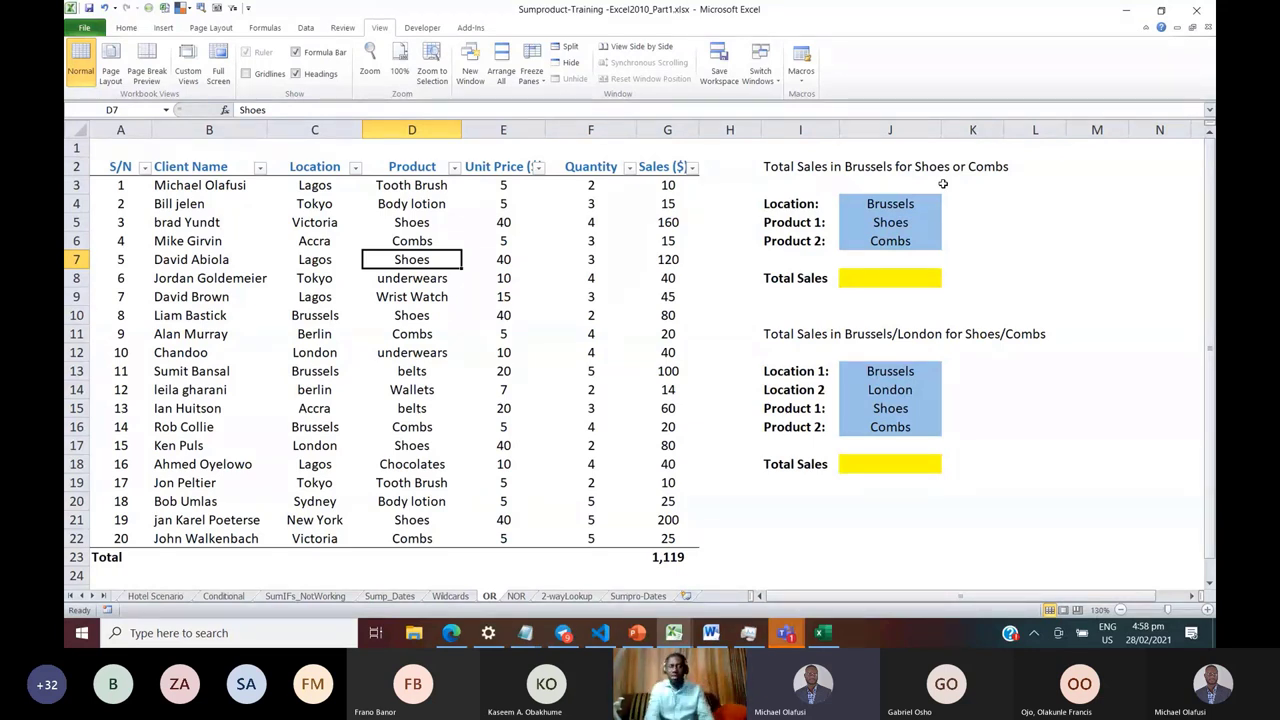
Reduce the sheet zoom to 120% and begin a SUMPRODUCT formula in cell B25 below the sales table
left_click(858, 280)
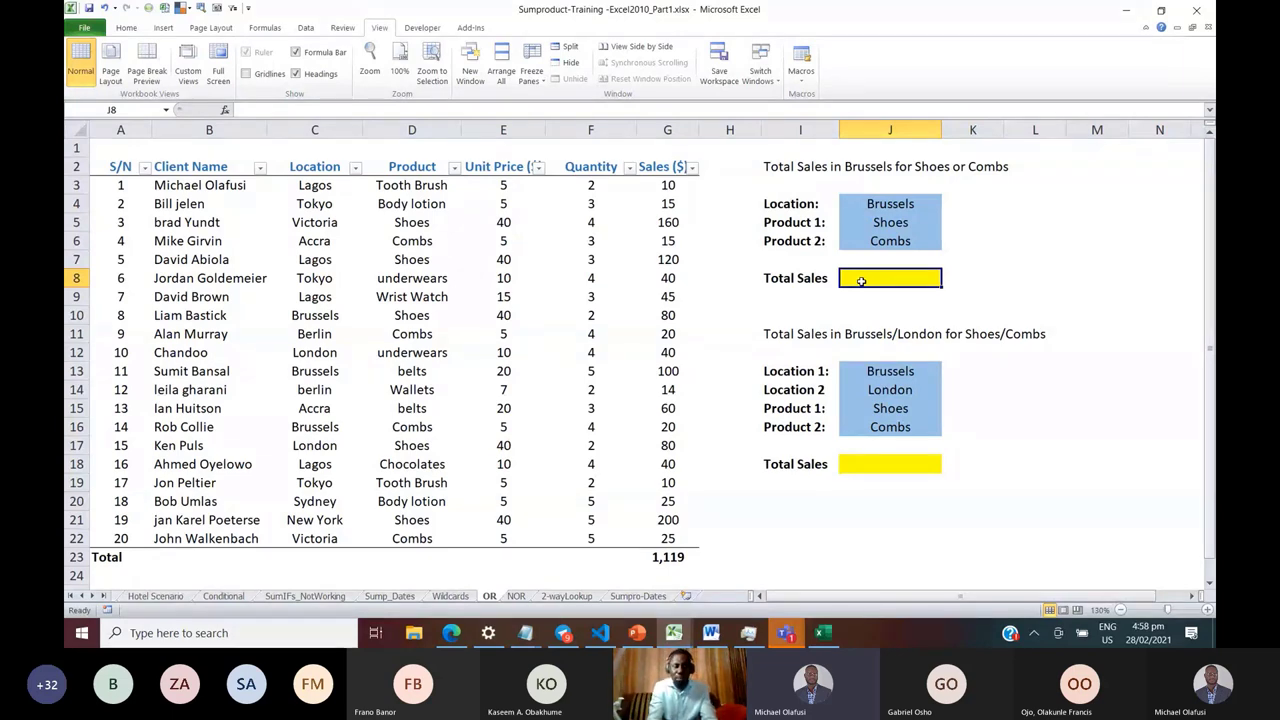
left_click(1120, 610)
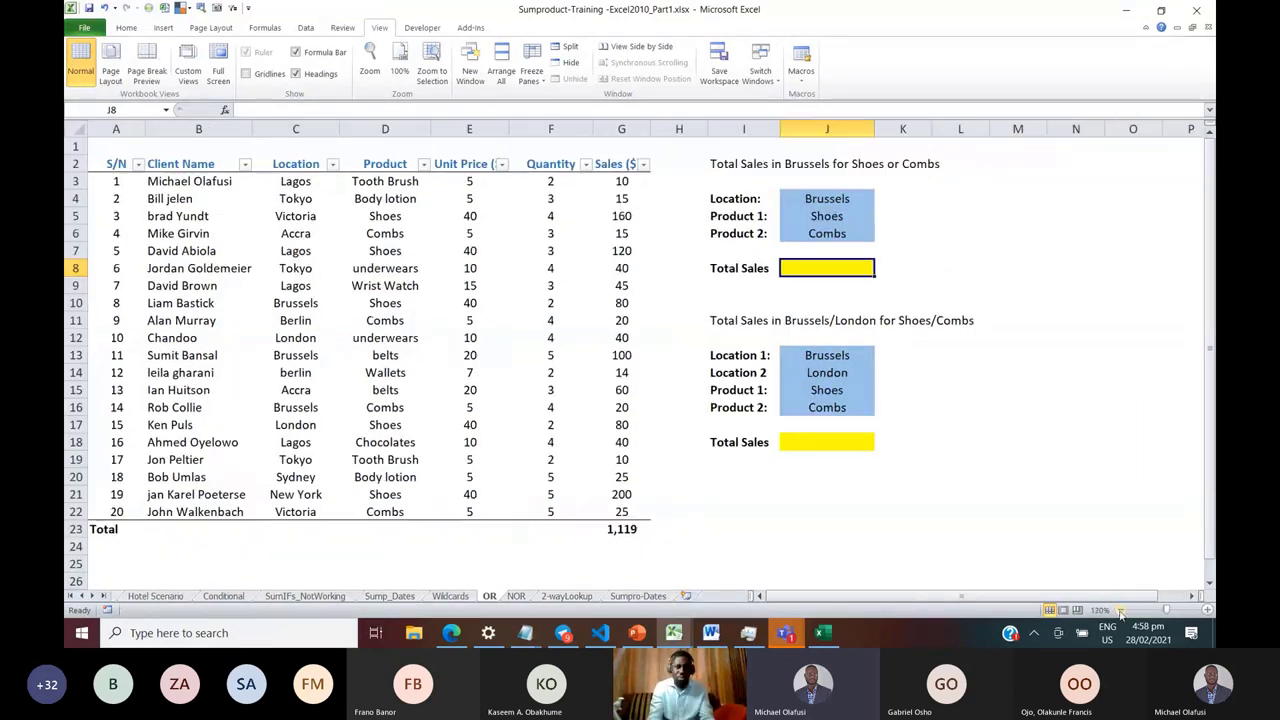
left_click(191, 547)
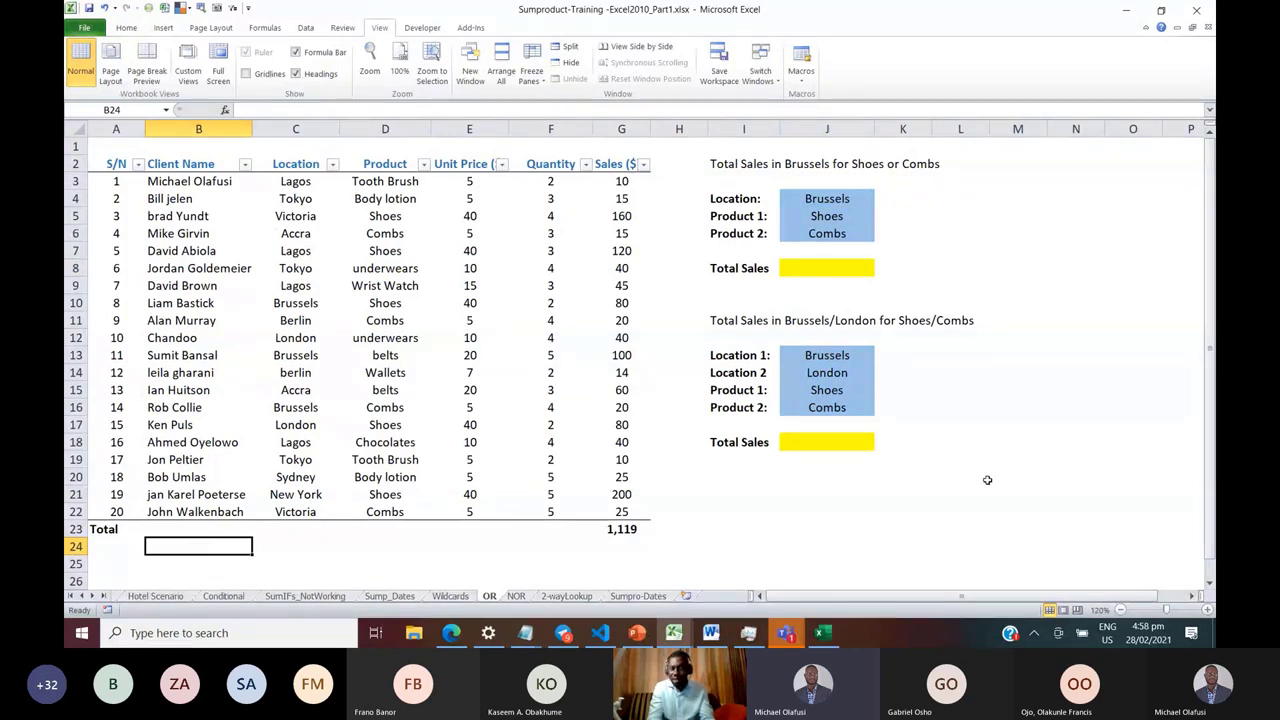
left_click(1209, 582)
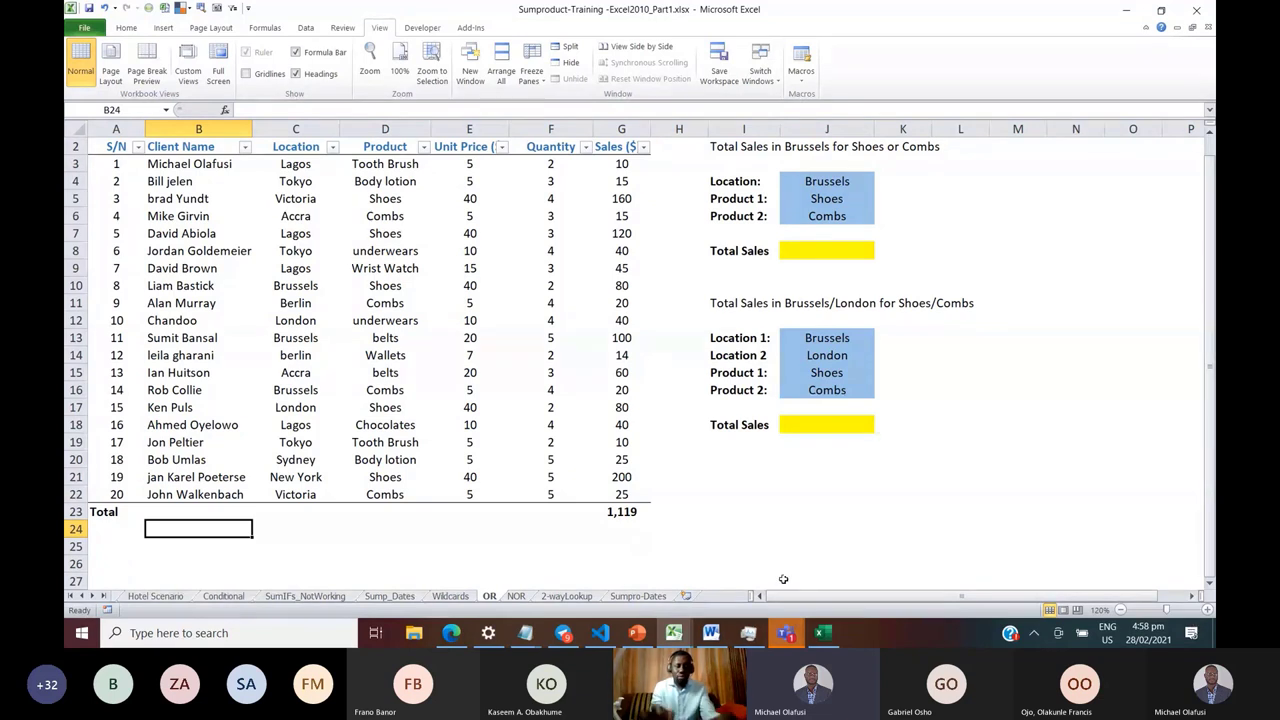
key("Down")
type("=")
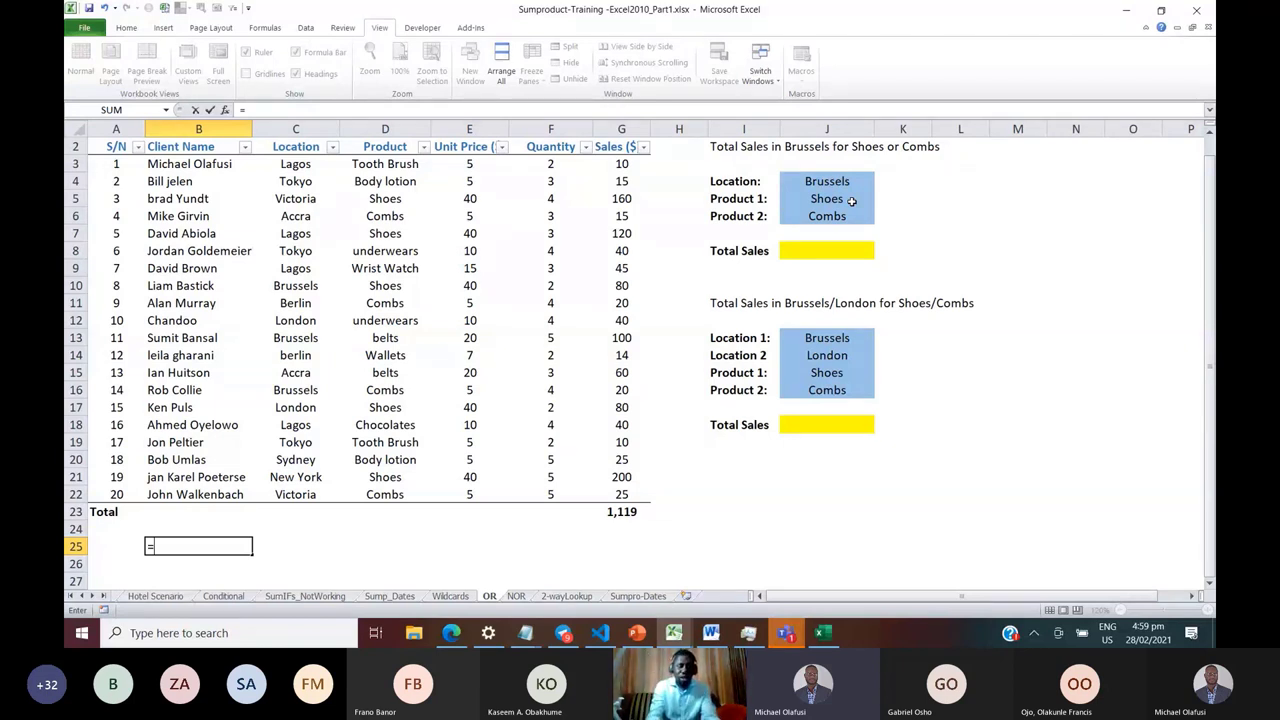
type("sumpr")
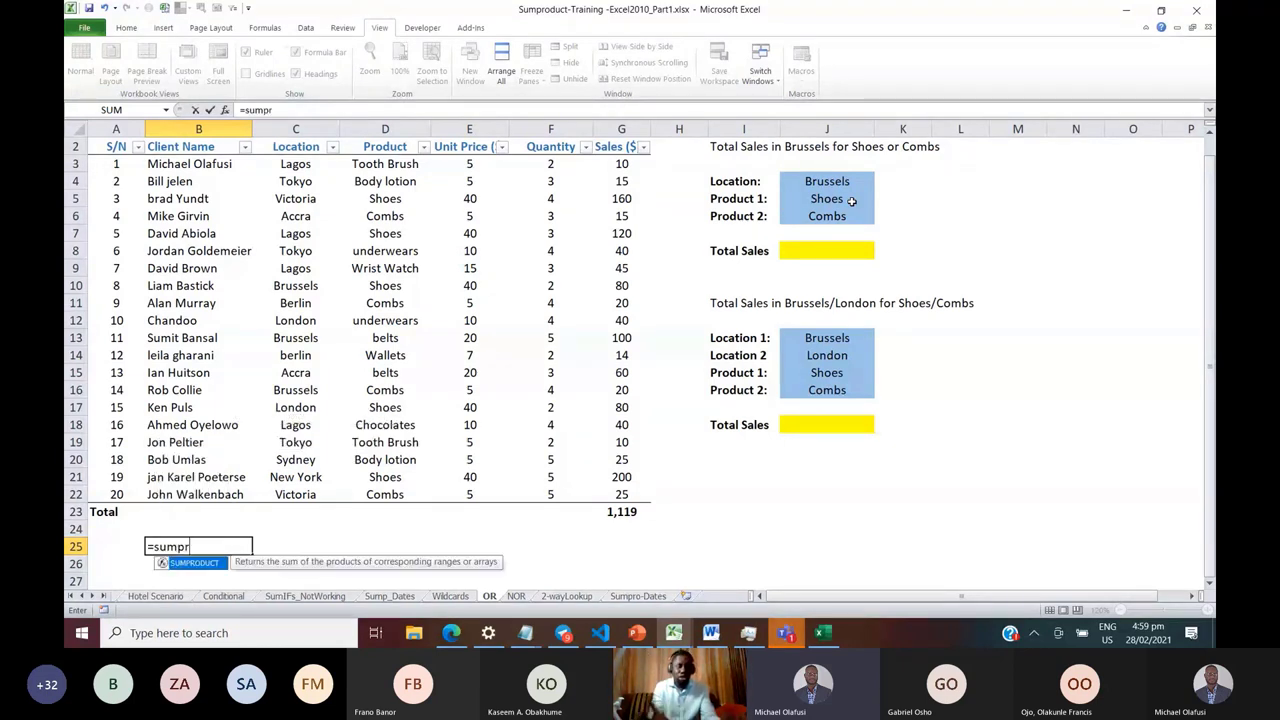
key("Tab")
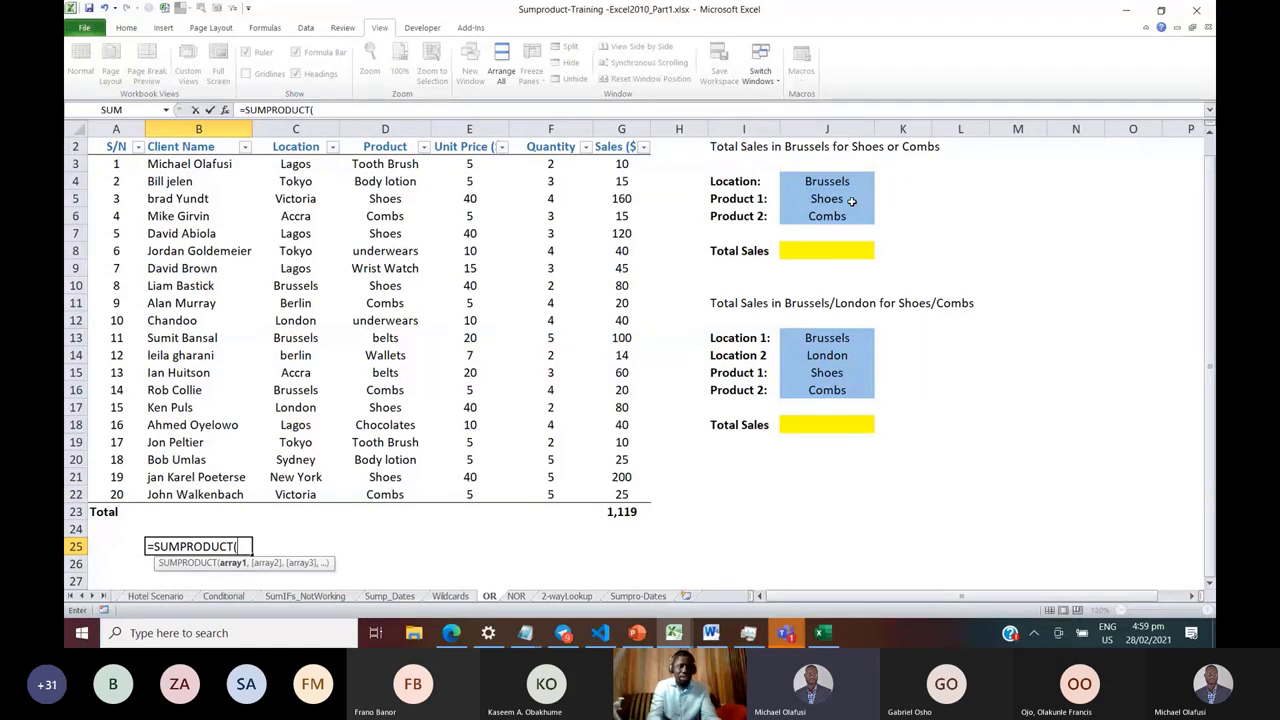
Add the location condition (C3:C22=J4) as the first term of the SUMPRODUCT formula
type("(")
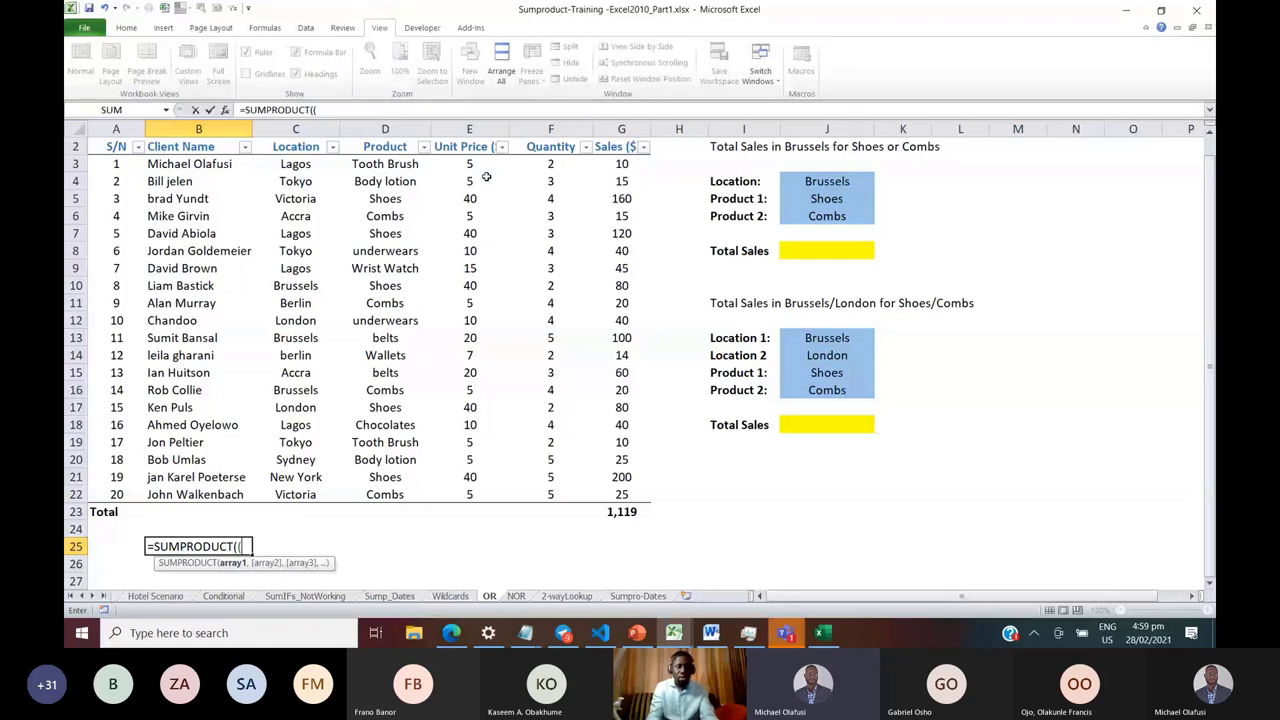
left_click(287, 165)
key("ctrl+shift+Down")
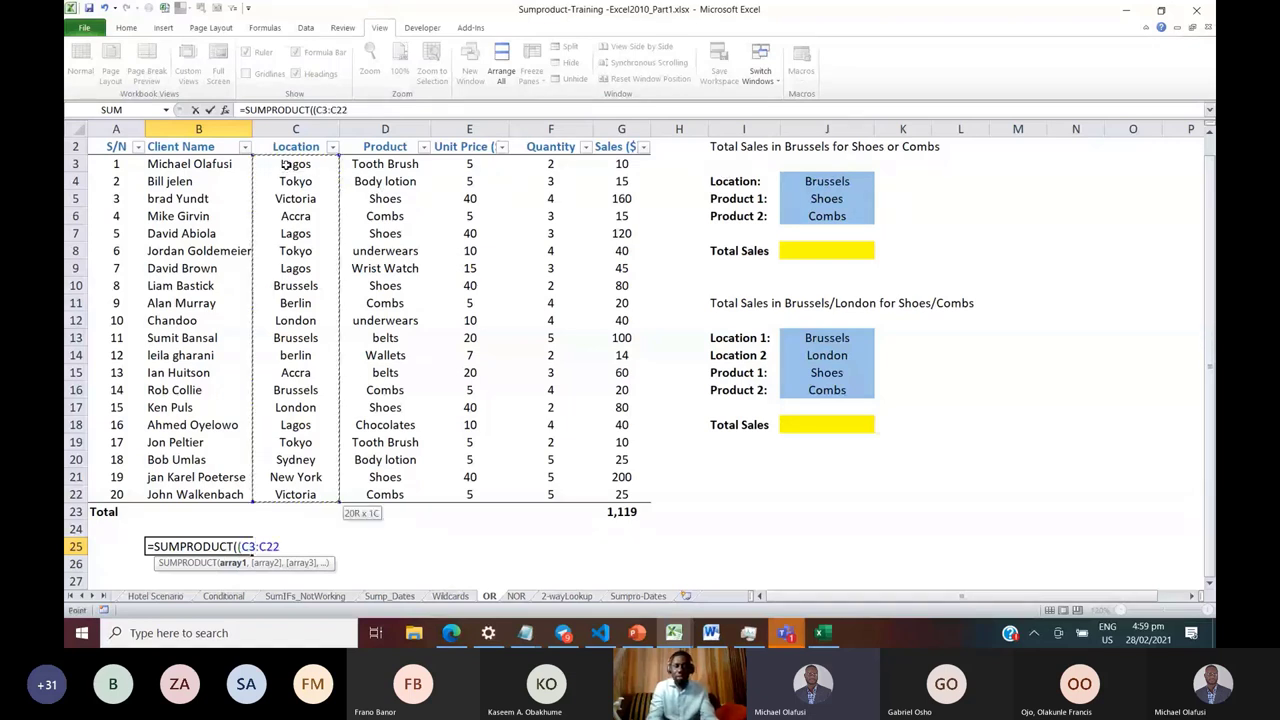
type("=")
left_click(831, 184)
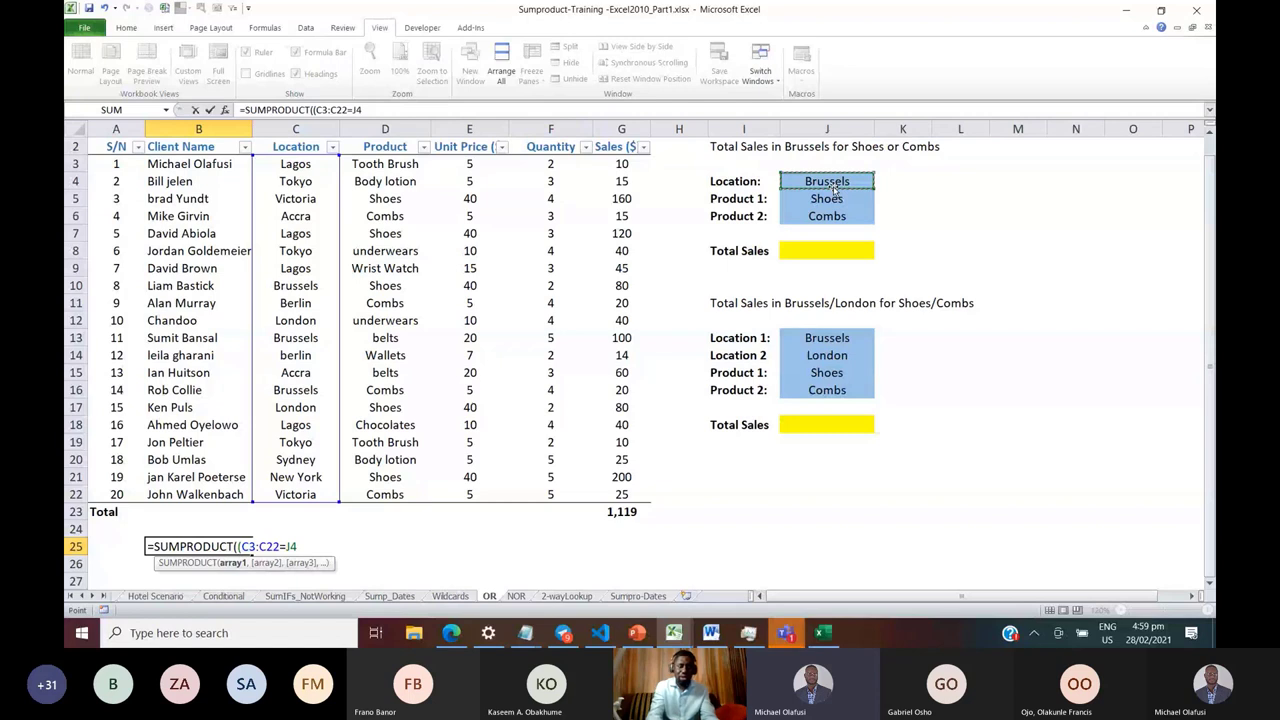
type(")")
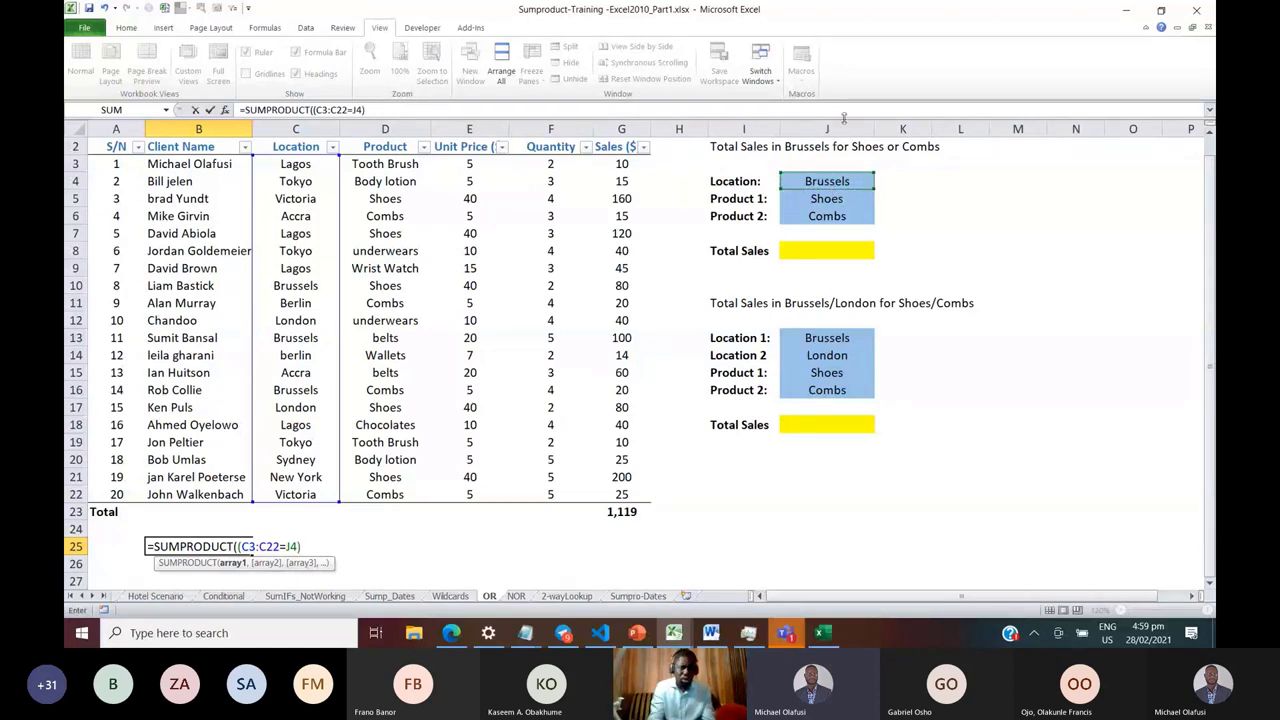
Multiply the location condition by the Sales column range, adding *(G3:G22) to the formula
left_click(390, 111)
type("*")
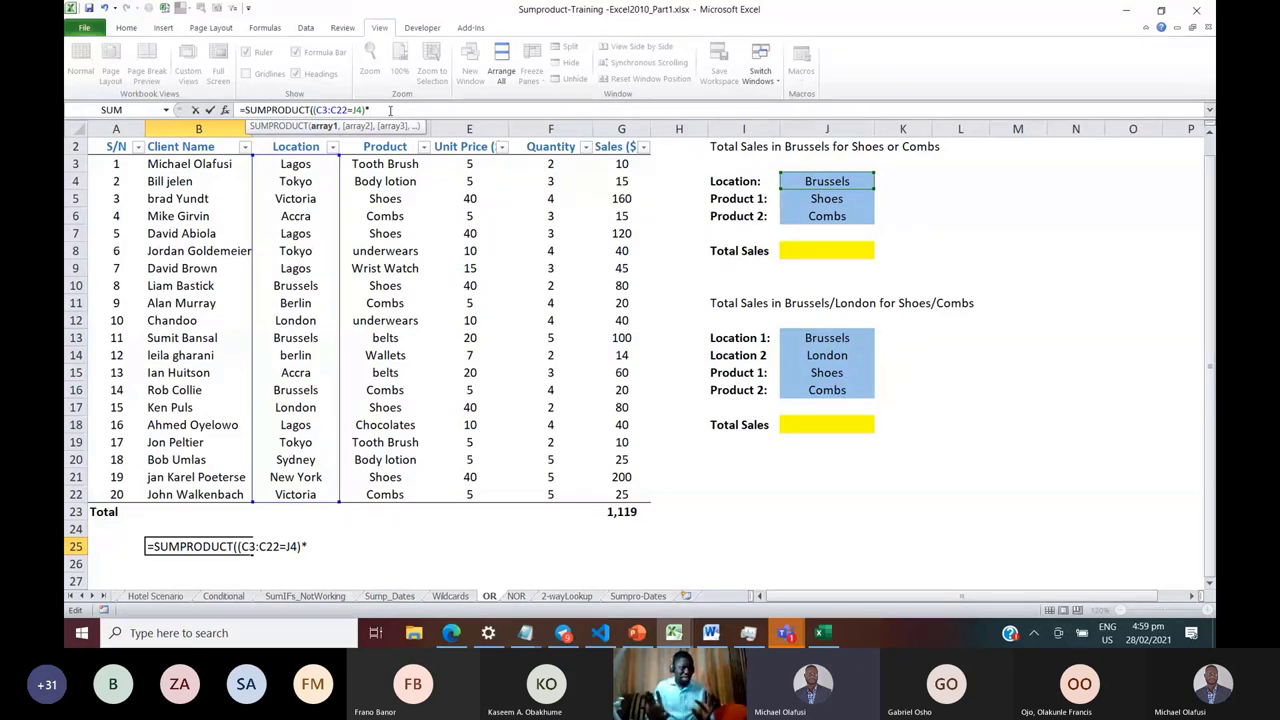
type("(")
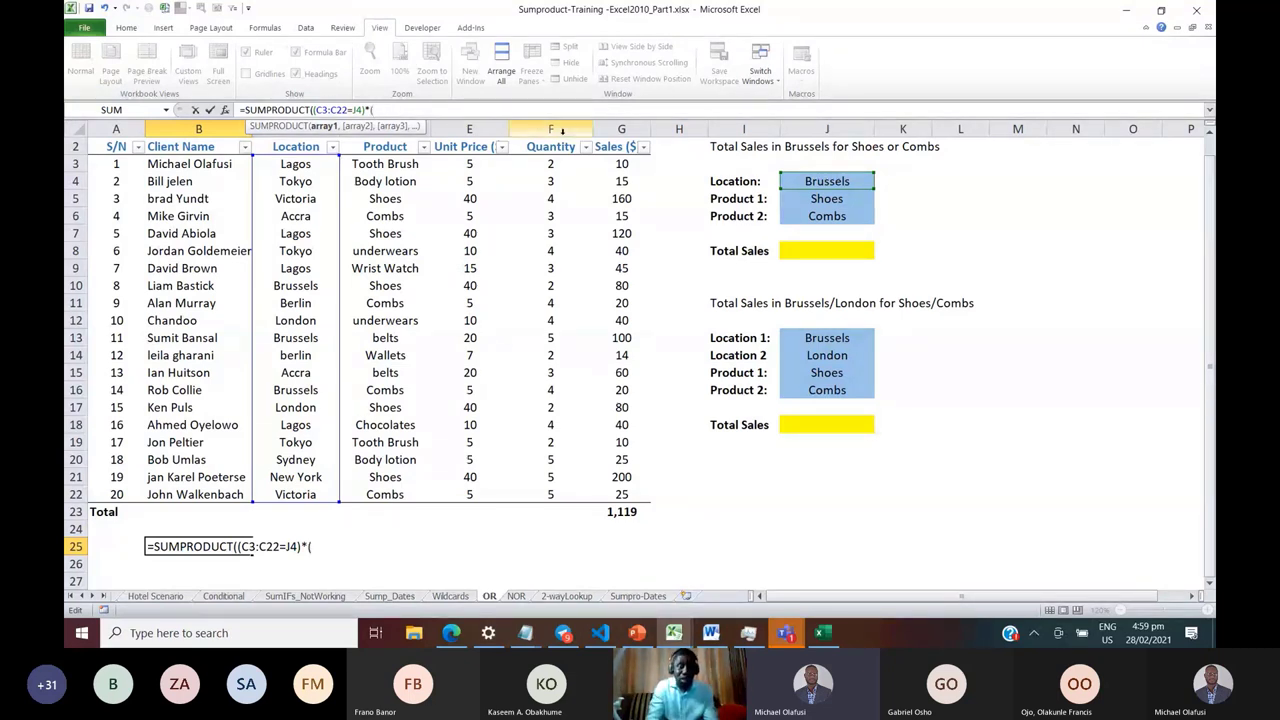
left_click(606, 163)
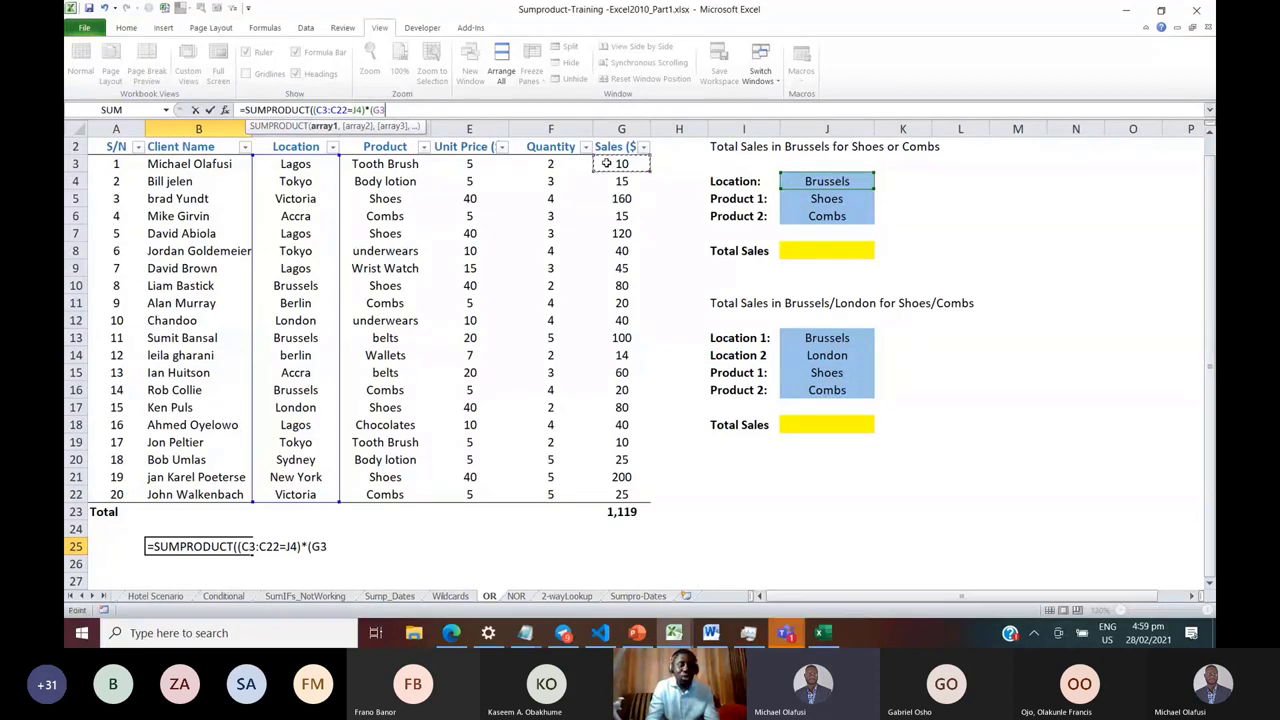
key("ctrl+shift+Down")
type(")")
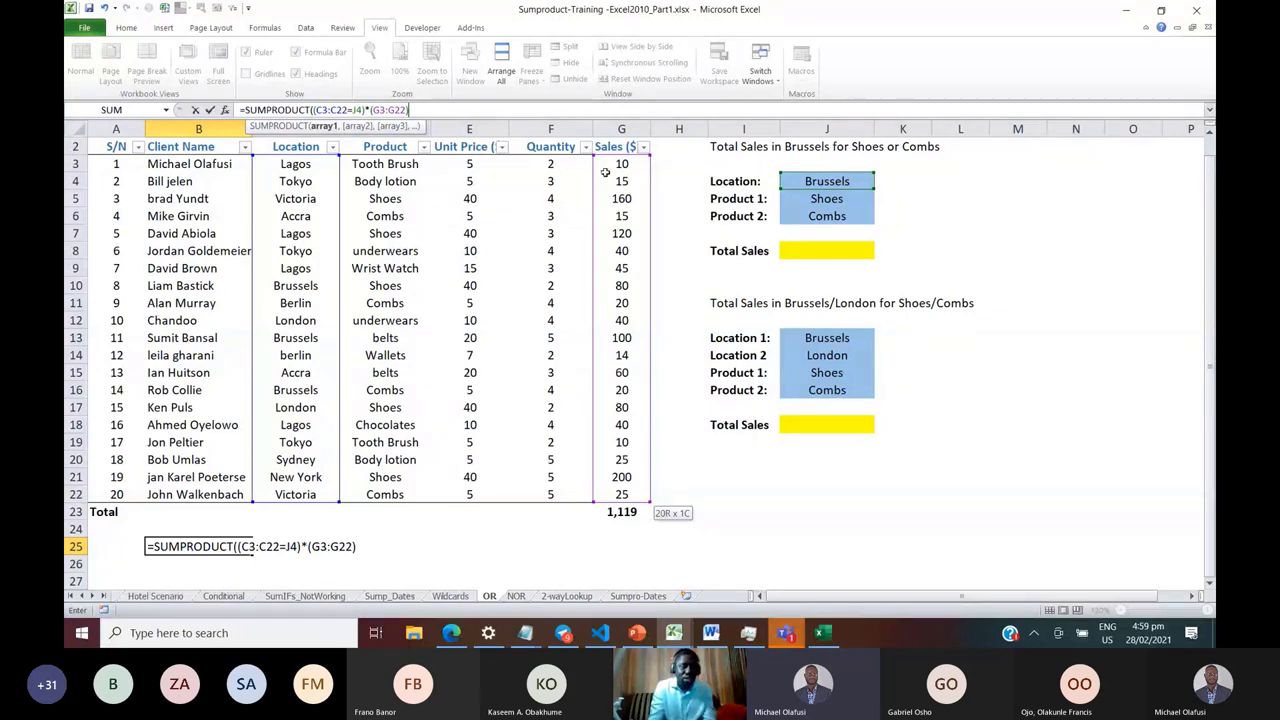
Evaluate the (C3:C22=J4)*(G3:G22) part inside the formula to inspect its array, and restore the references
left_click_drag(312, 110, 436, 117)
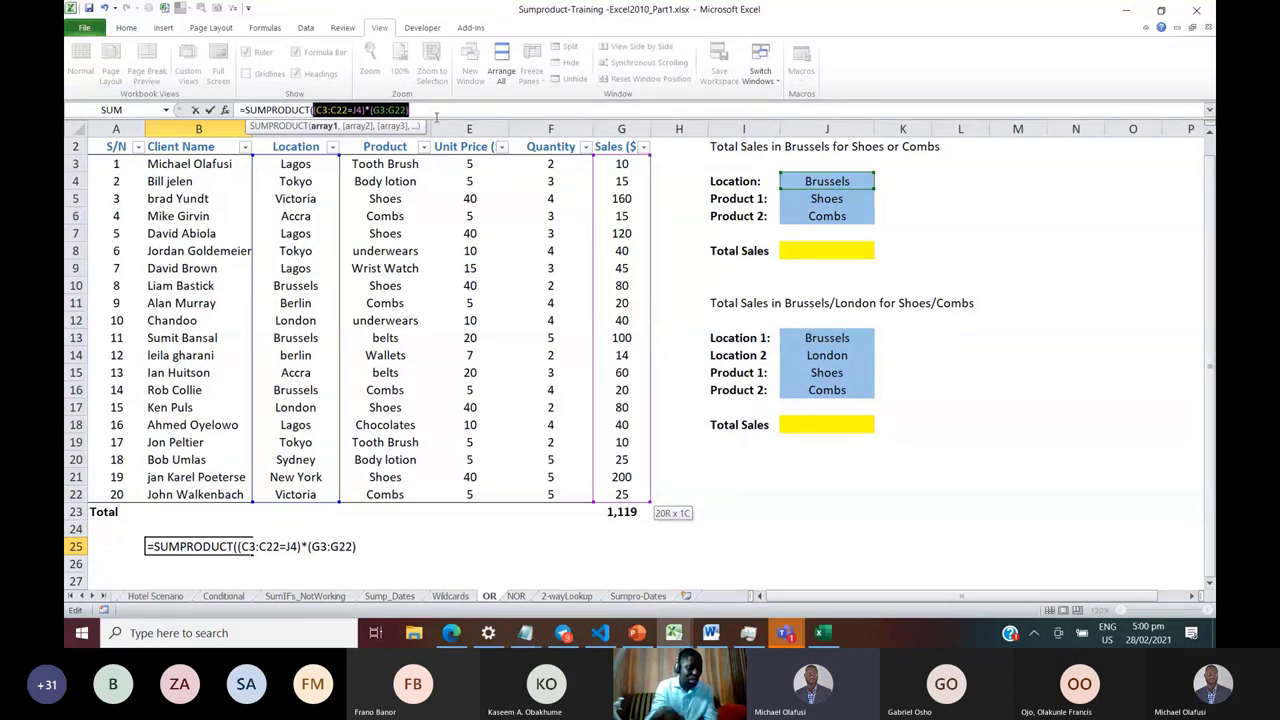
key("F9")
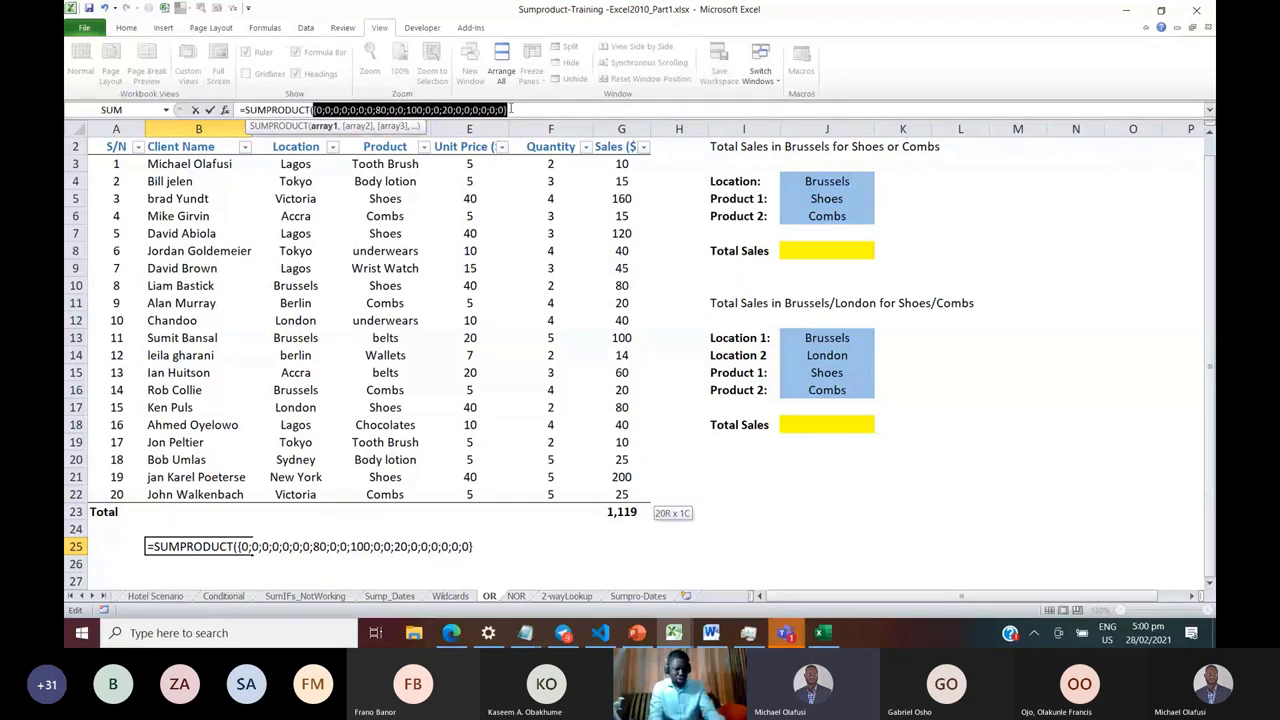
key("ctrl+z")
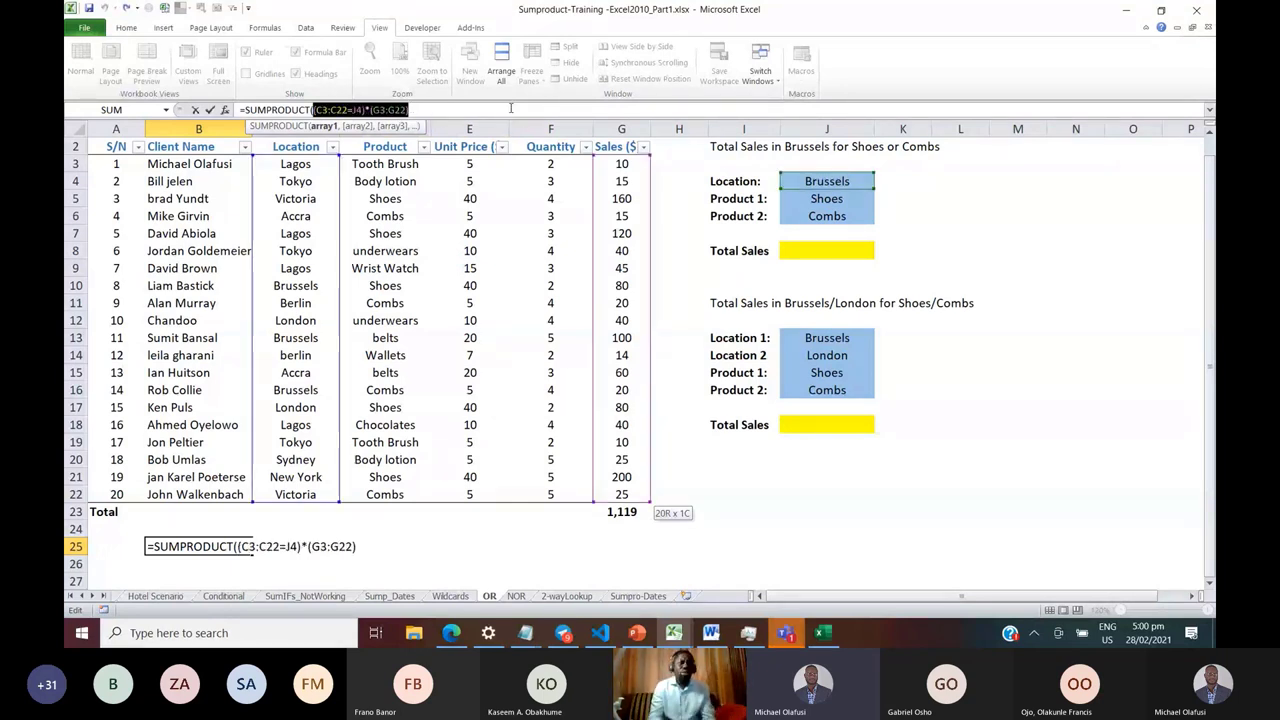
Extend the formula with the first product condition, *(D3:D22=J5, comparing the Product column with Product 1
left_click(440, 111)
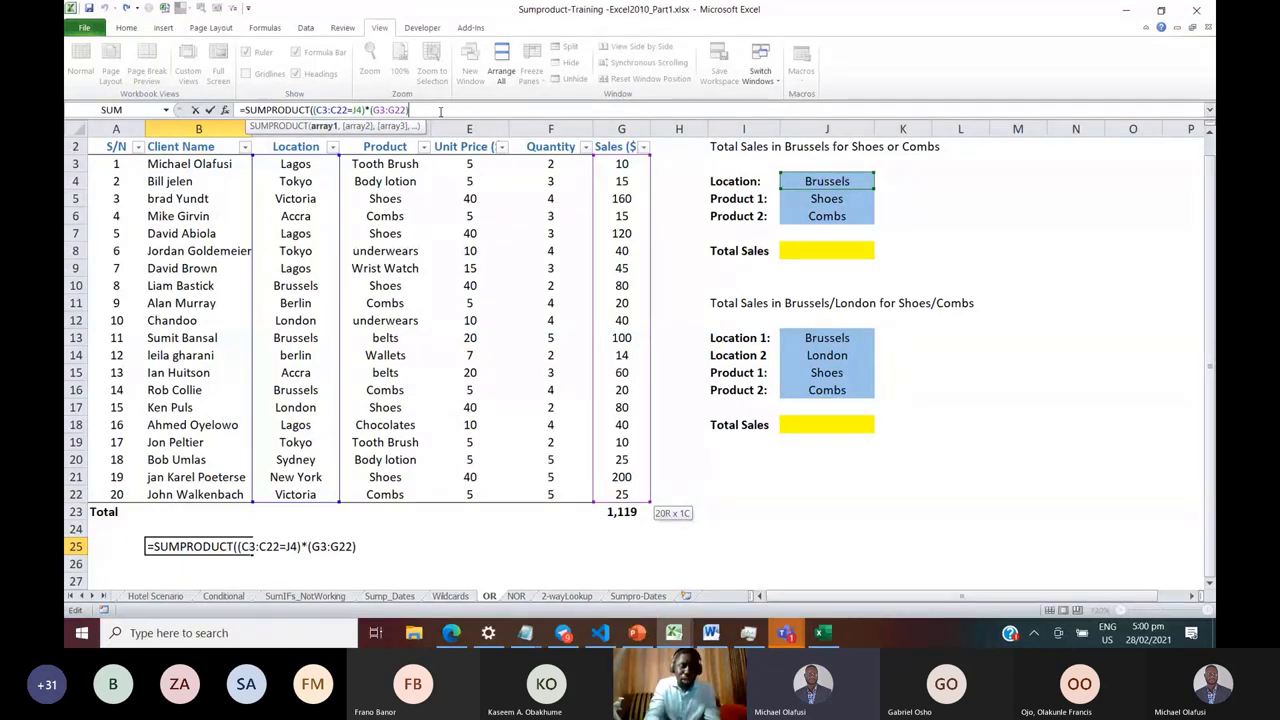
type("*(")
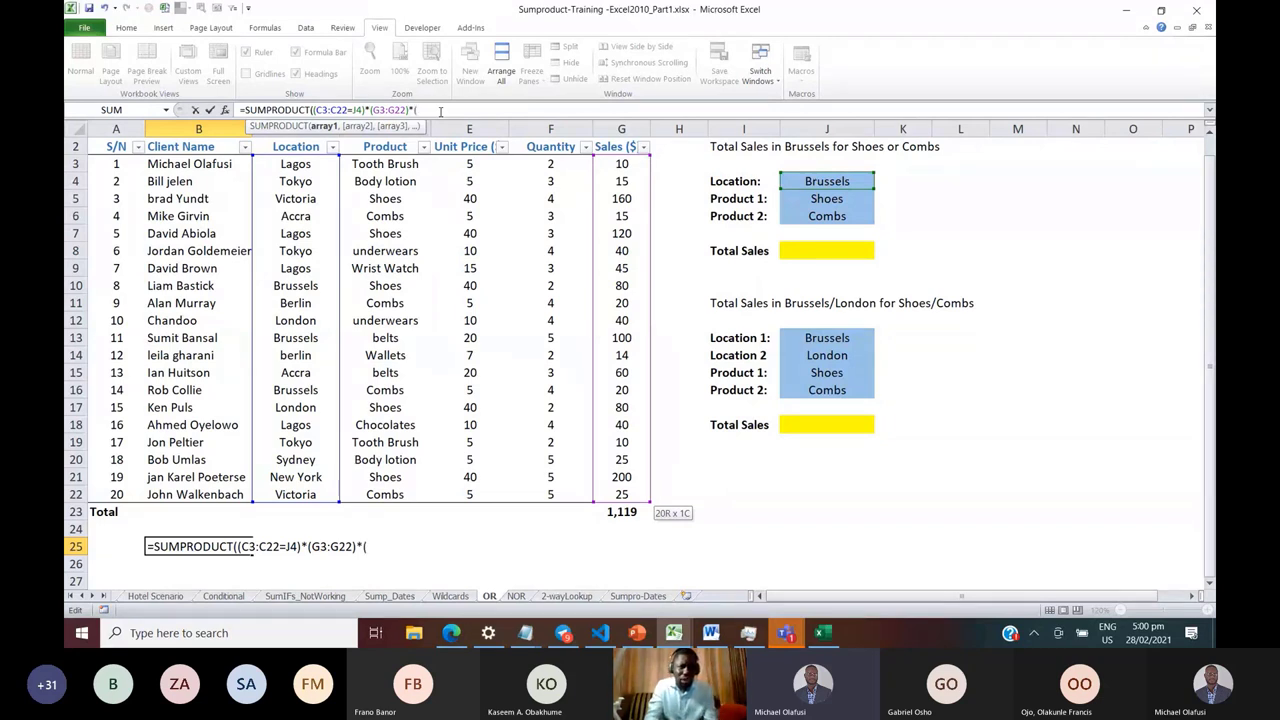
left_click(403, 163)
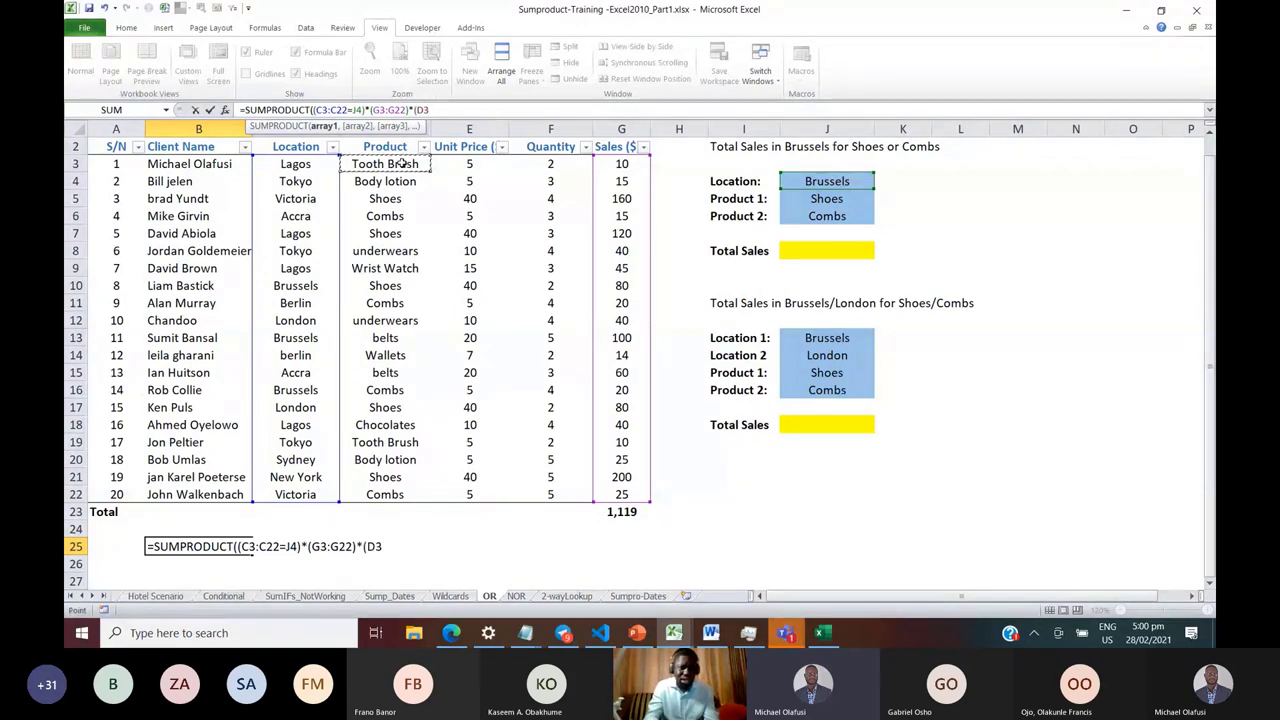
key("ctrl+shift+Down")
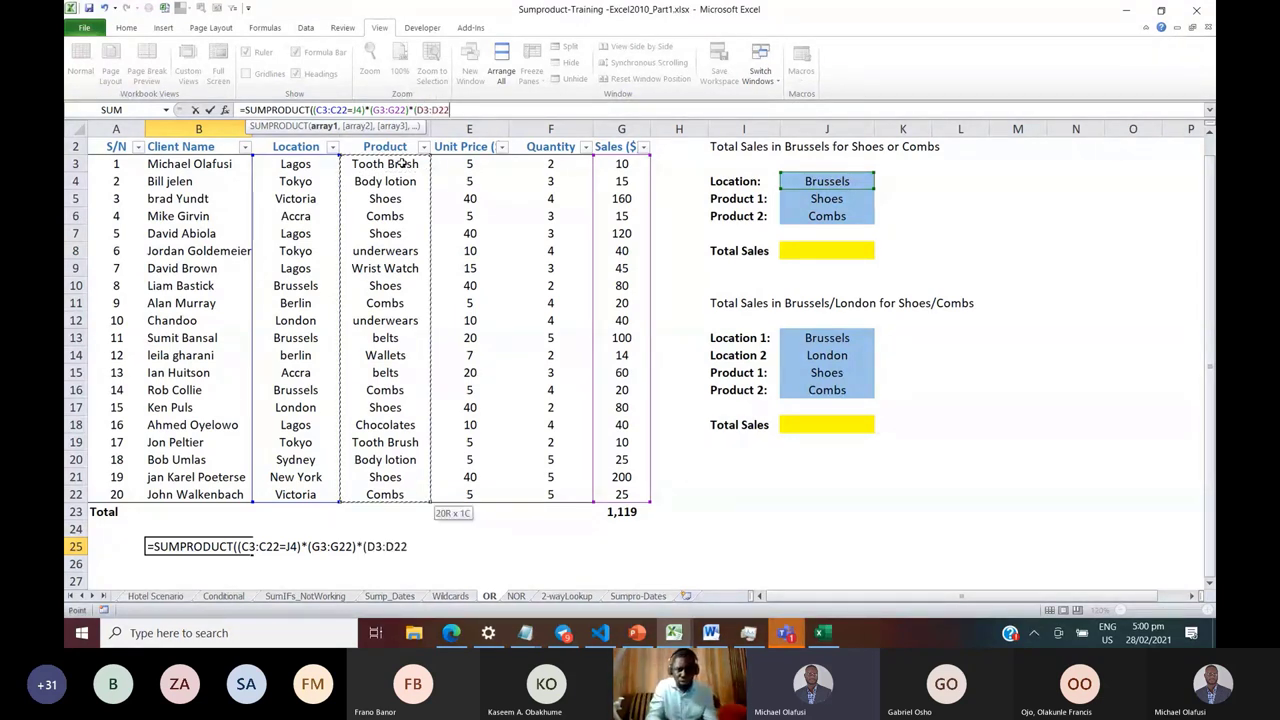
type("=")
left_click(827, 199)
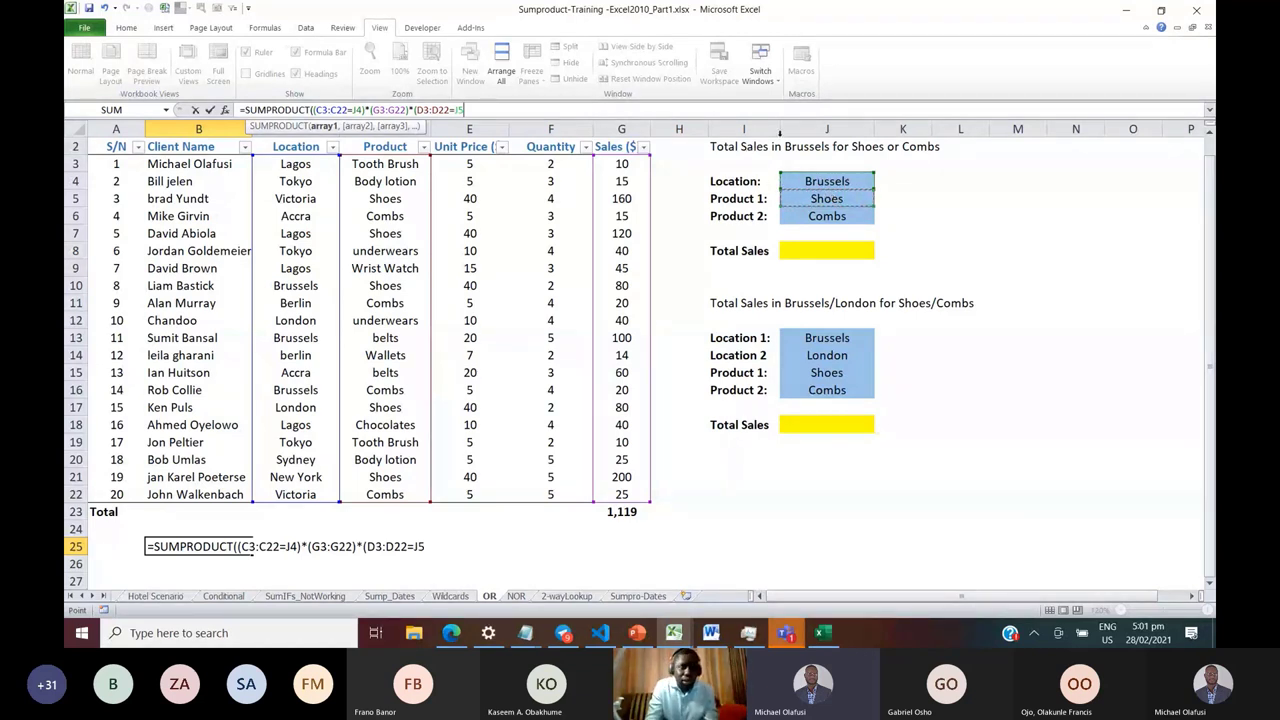
Add the alternative product condition +(D3:D22=J6) for Product 2 and enclose both product conditions in one pair of parentheses
left_click(412, 110)
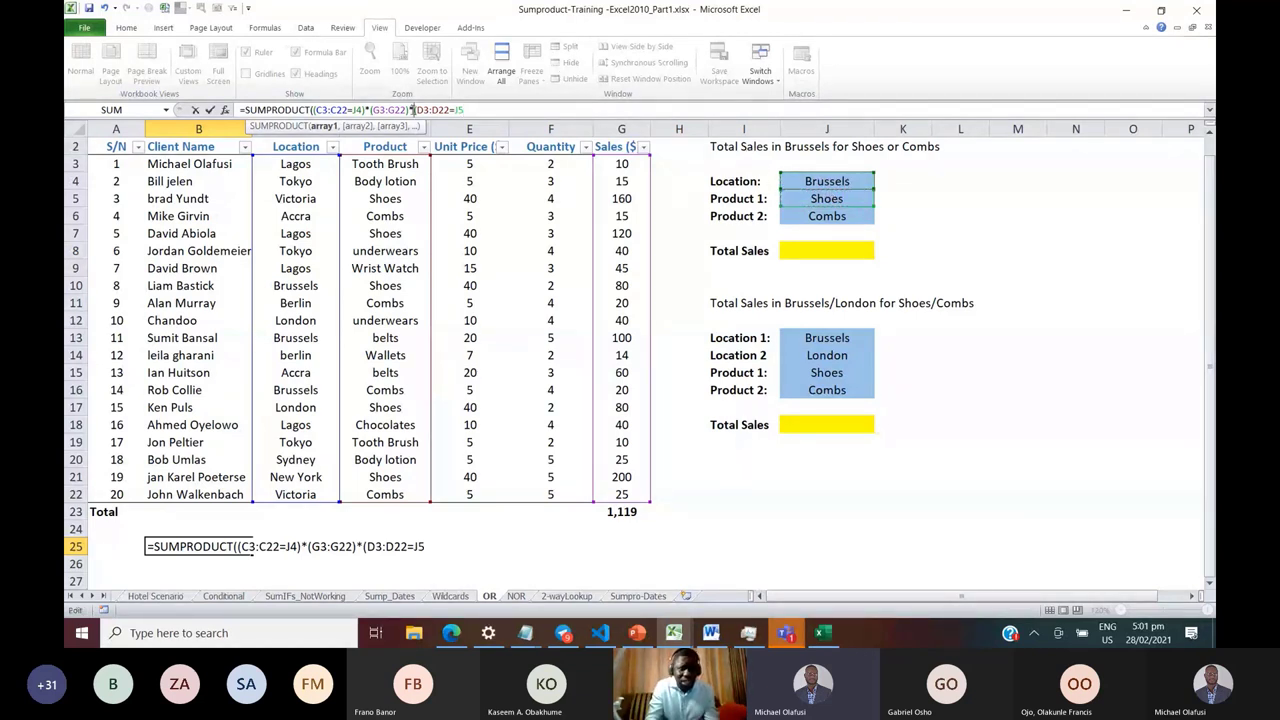
type("(")
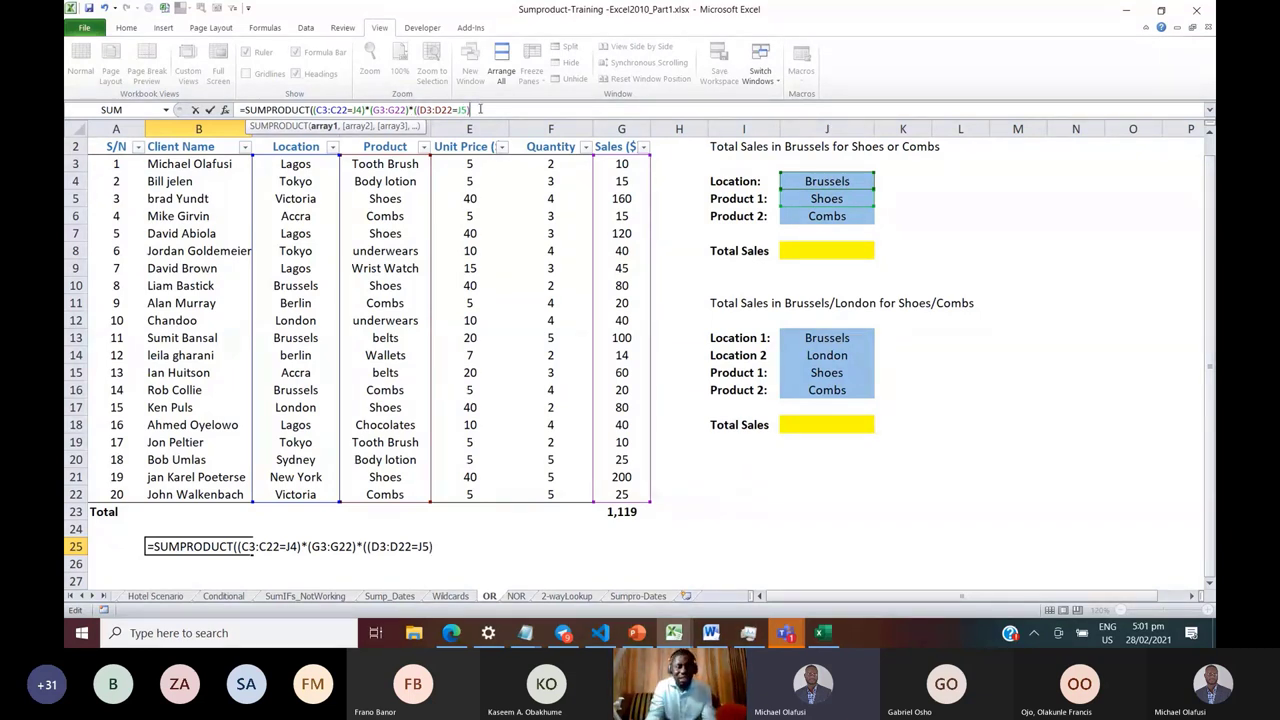
type("+(")
left_click(413, 163)
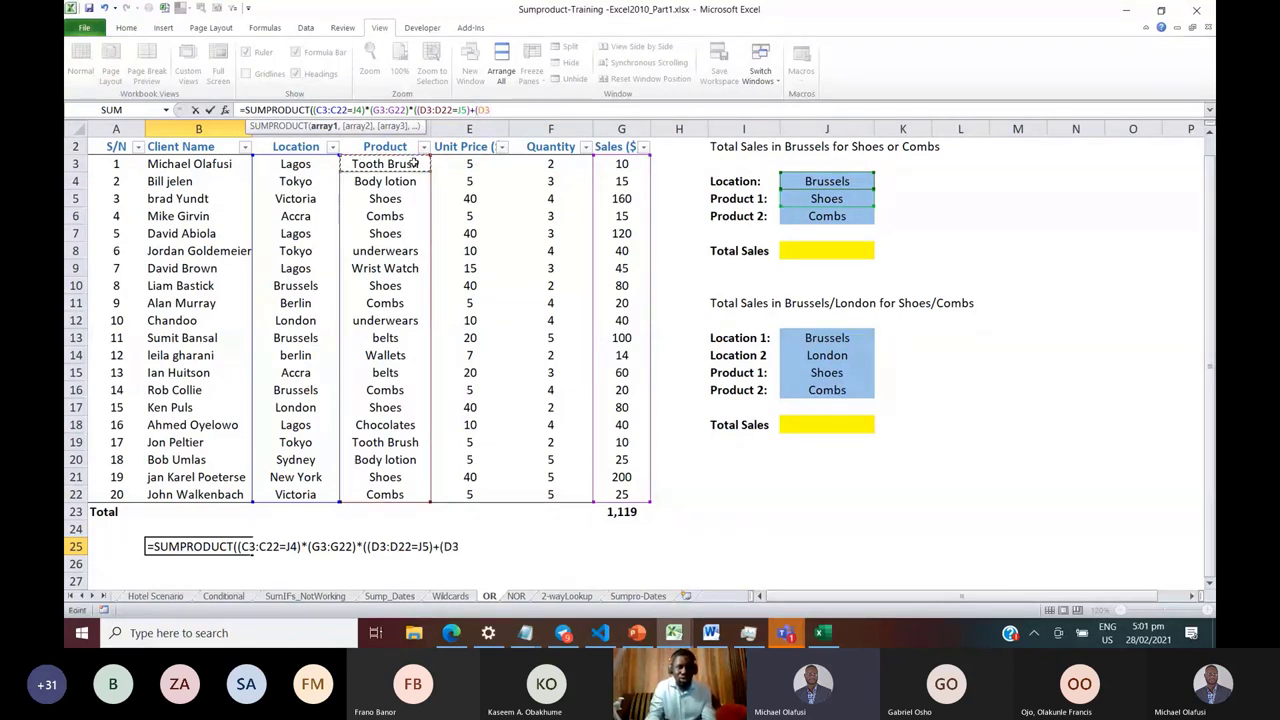
key("ctrl+shift+Down")
type("=")
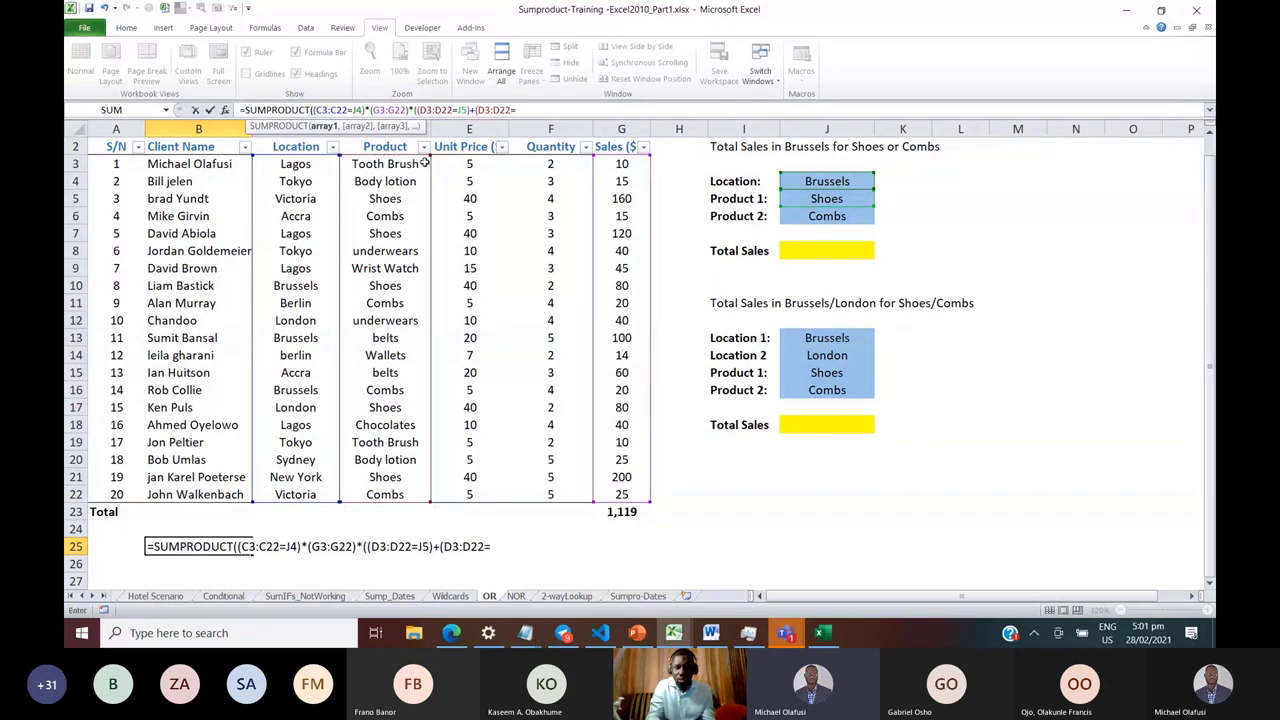
left_click(842, 222)
type(")")
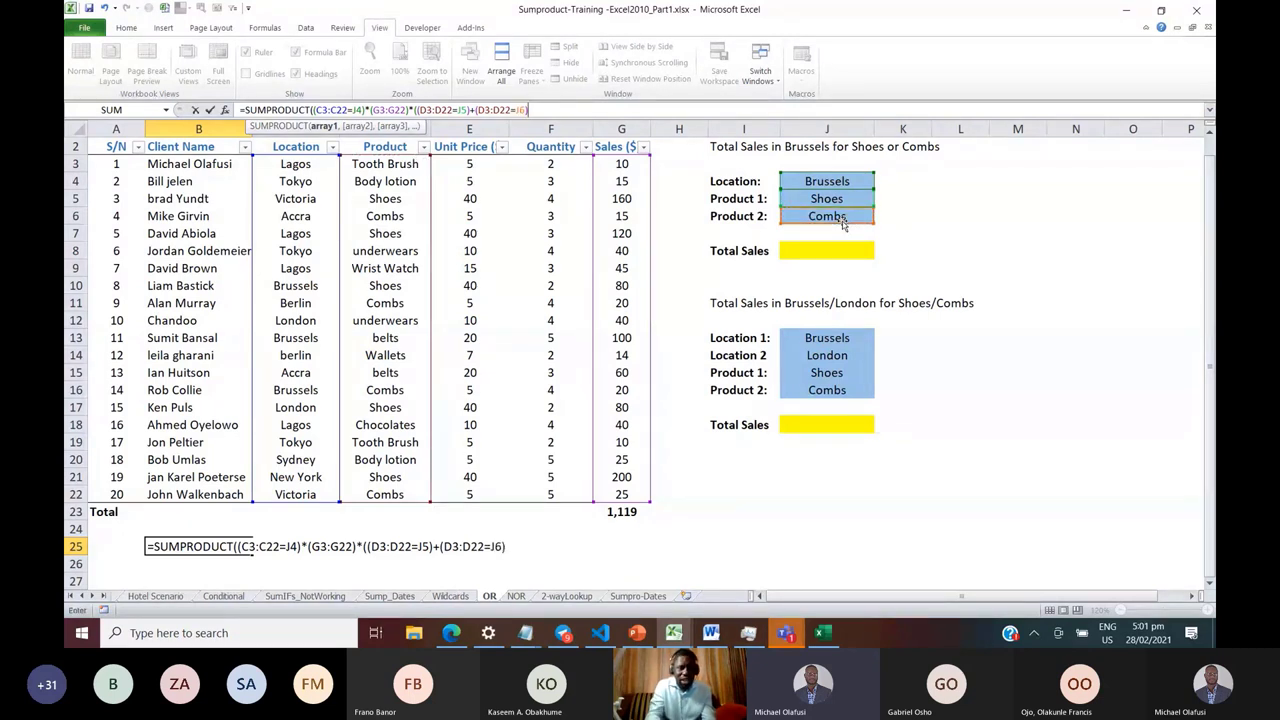
type(")")
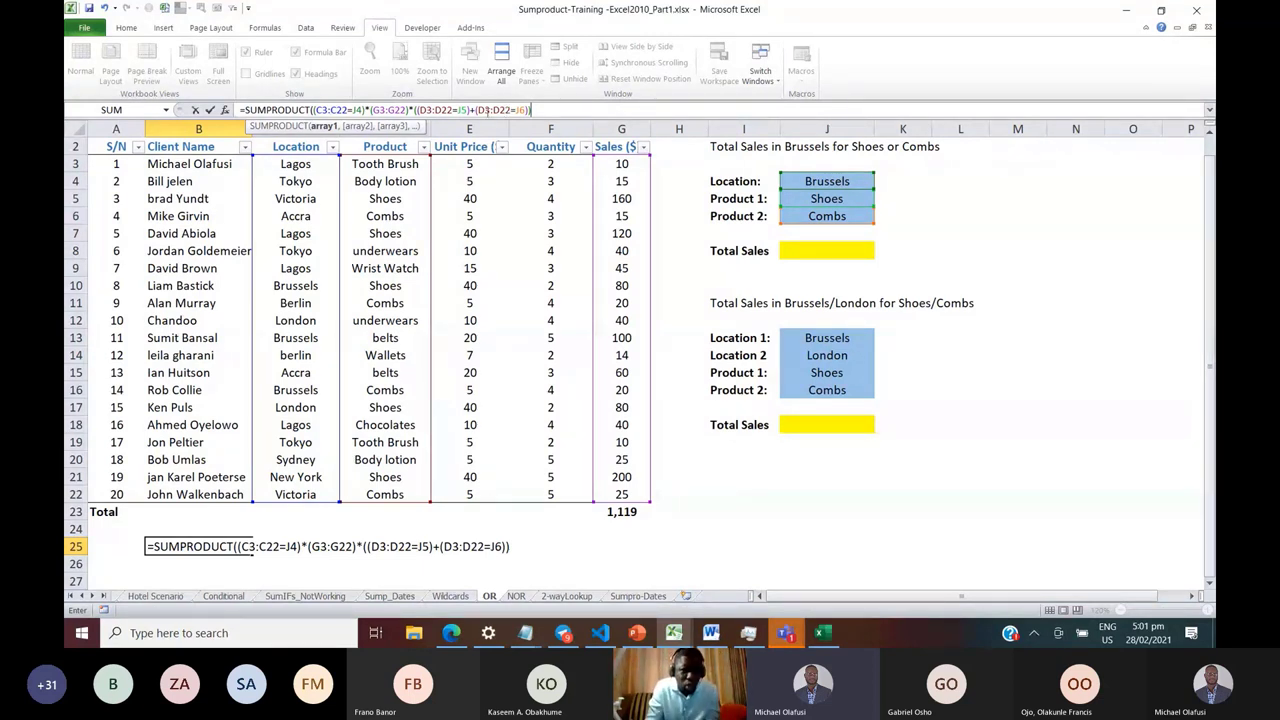
Evaluate the (D3:D22=J5)+(D3:D22=J6) part inside the formula to inspect its array, and restore the references
left_click_drag(418, 110, 531, 110)
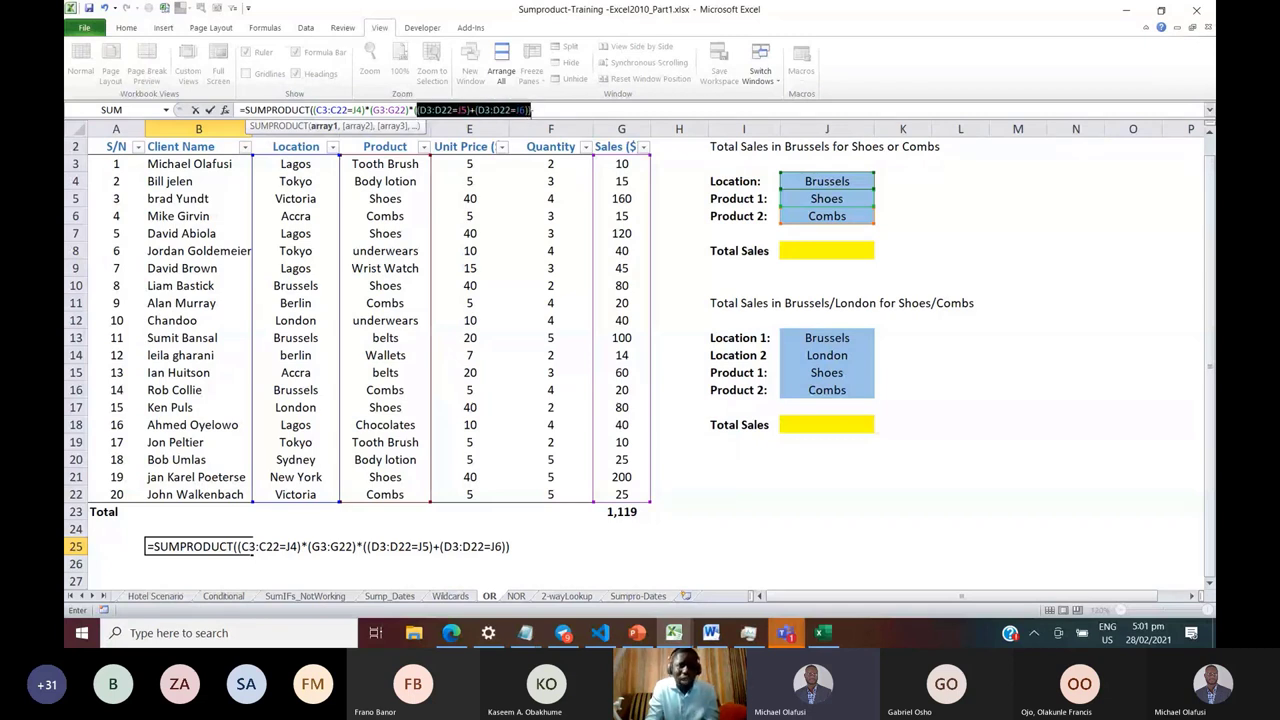
key("F2")
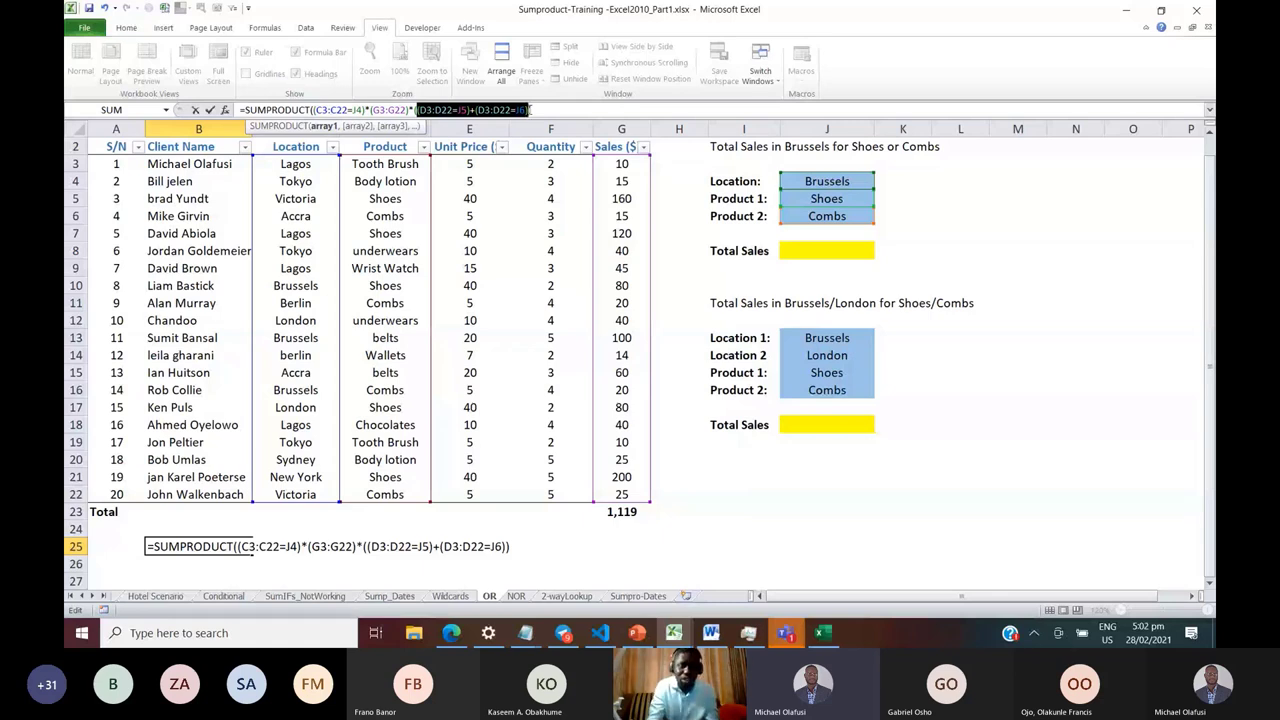
key("F9")
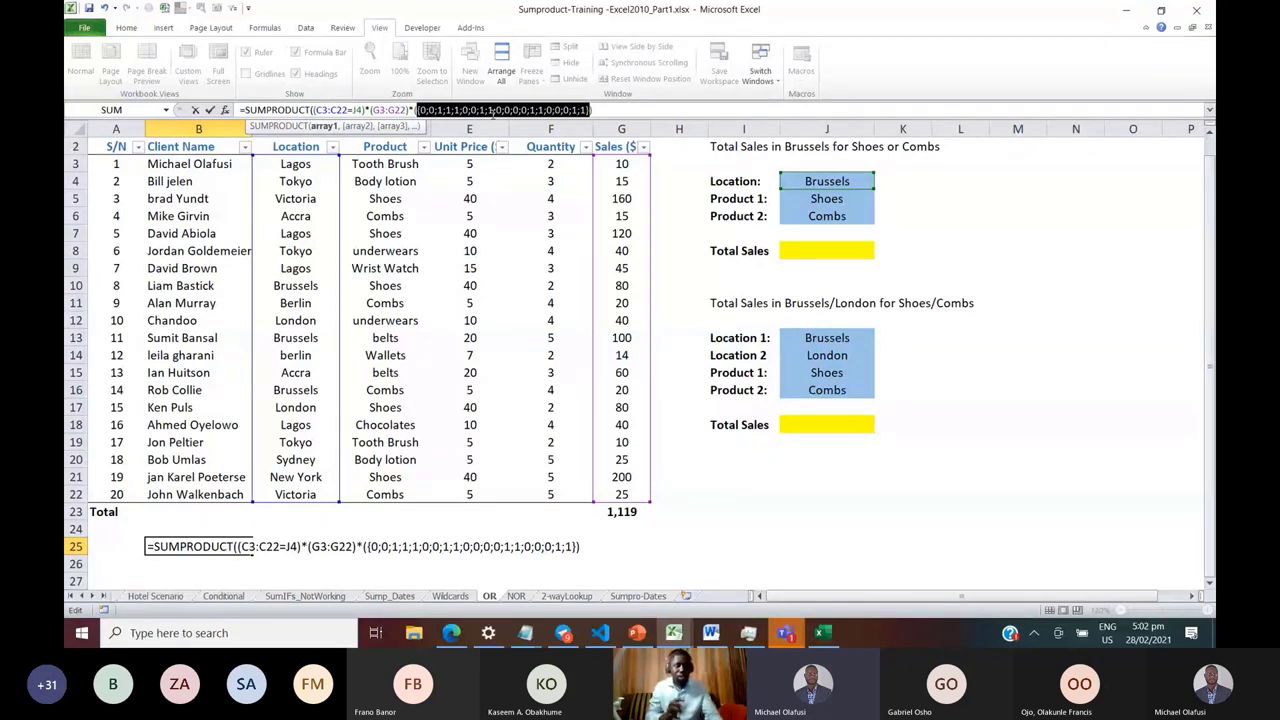
key("ctrl+z")
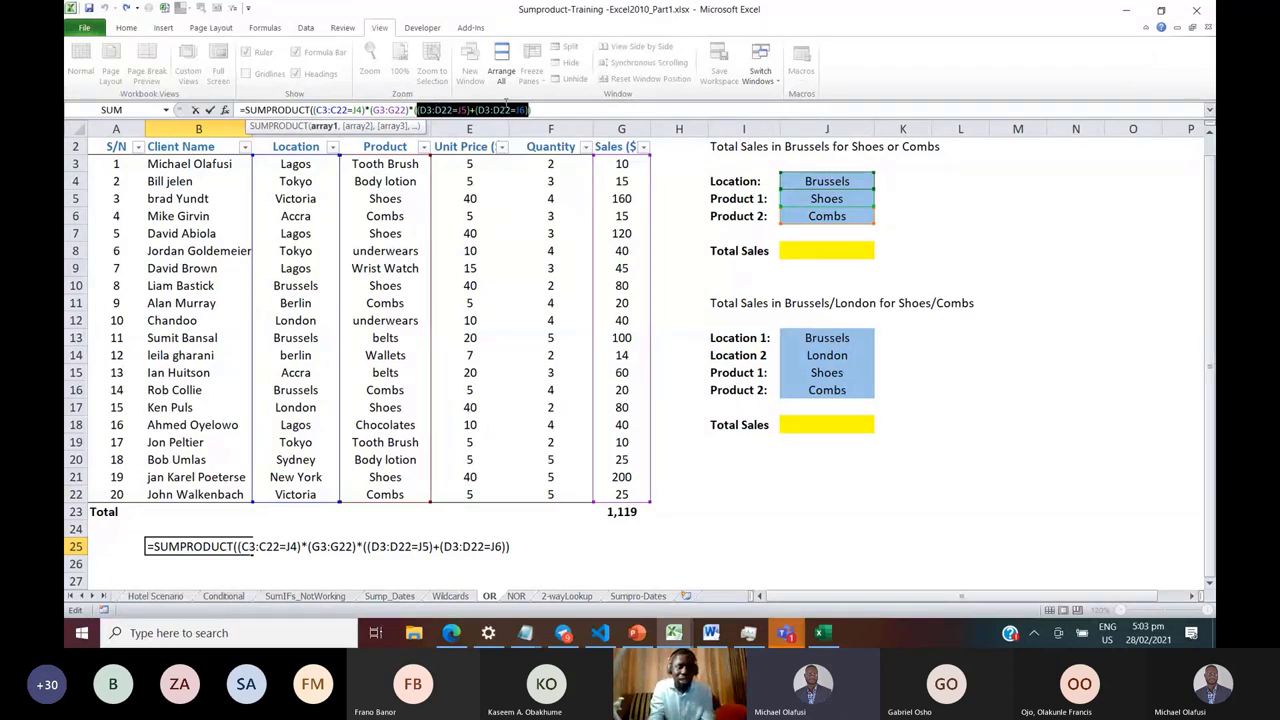
Close the SUMPRODUCT formula with a final parenthesis and commit it in B25
left_click(545, 106)
type(")")
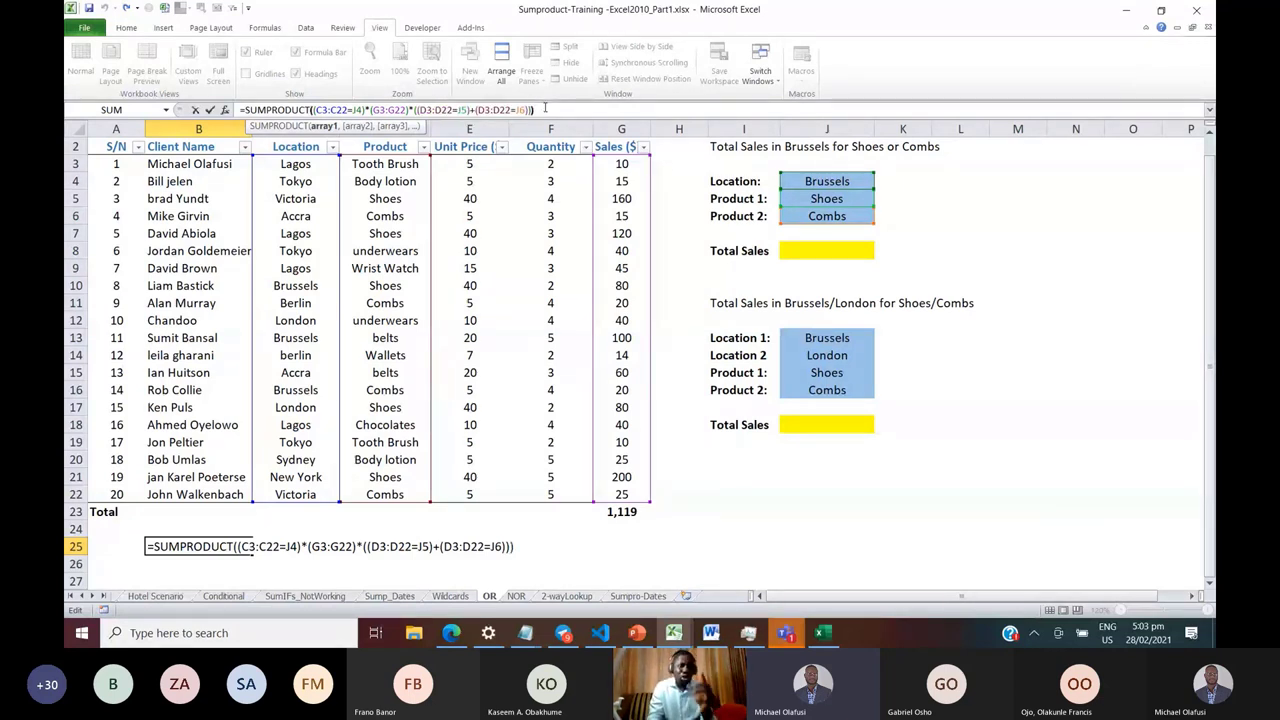
key("ctrl+Return")
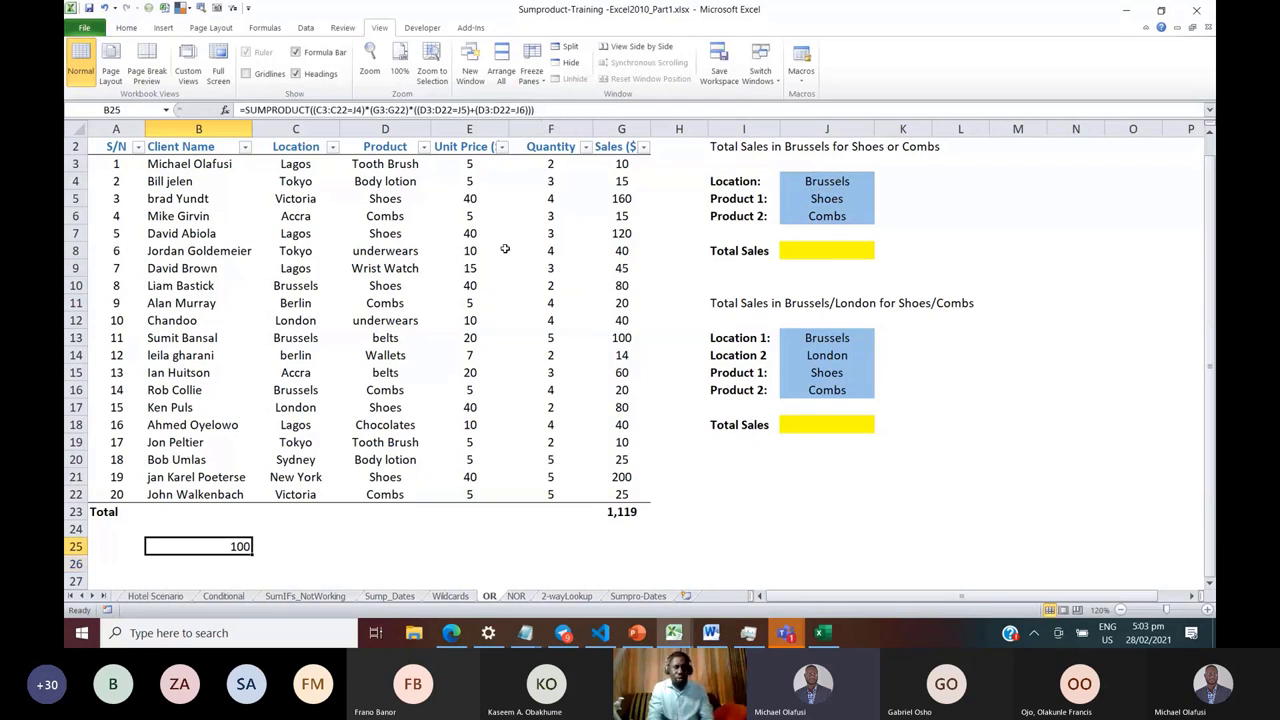
Filter the sales table's Location column to show only Brussels
left_click(397, 219)
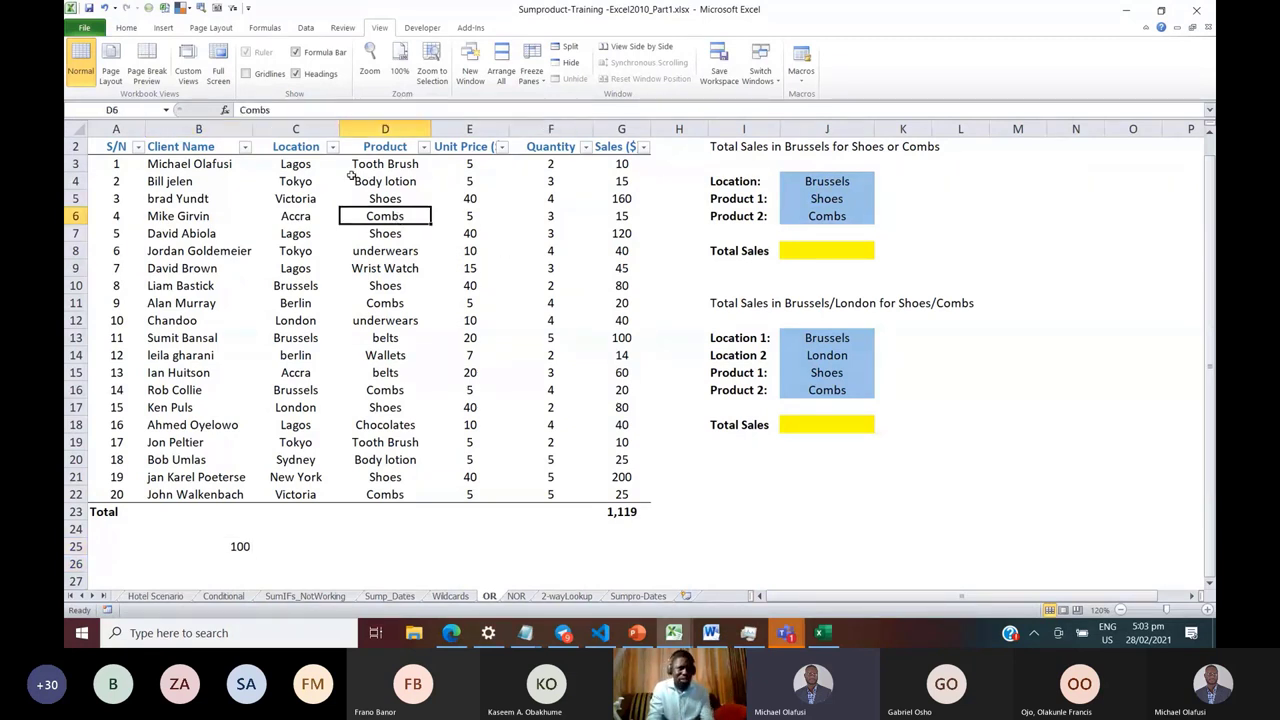
left_click(329, 147)
left_click(233, 266)
type("bruss")
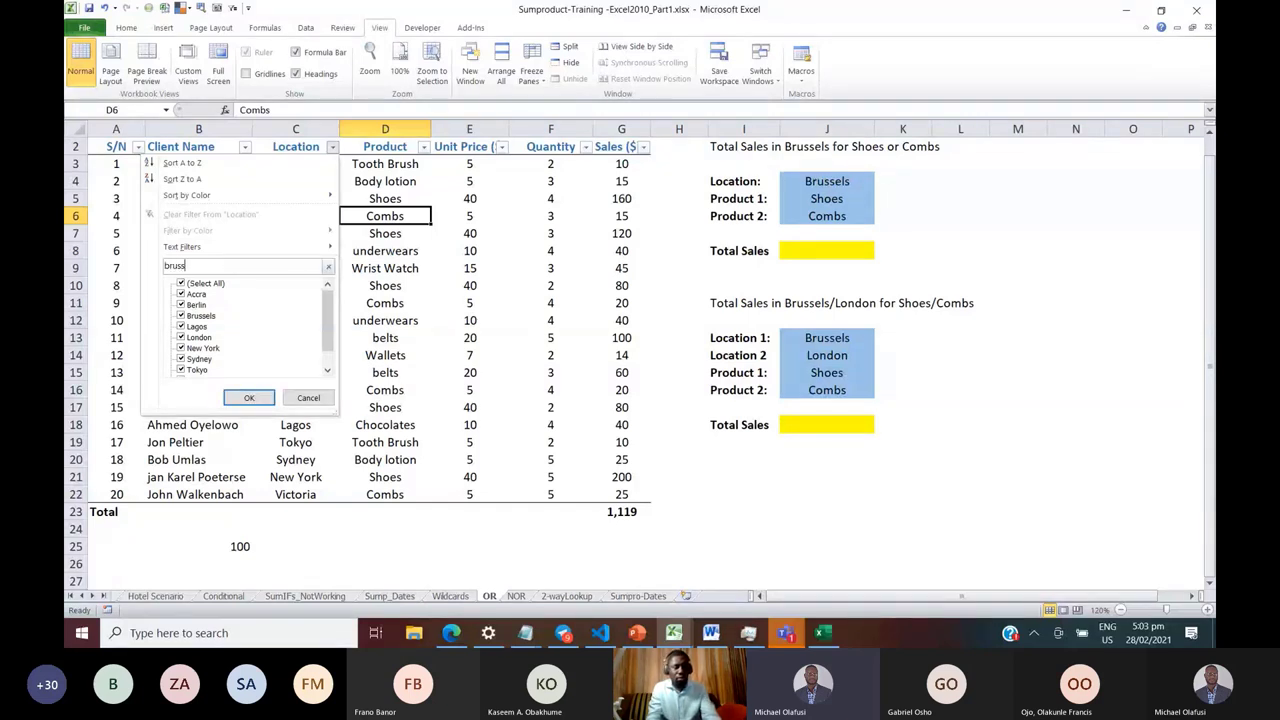
left_click(249, 397)
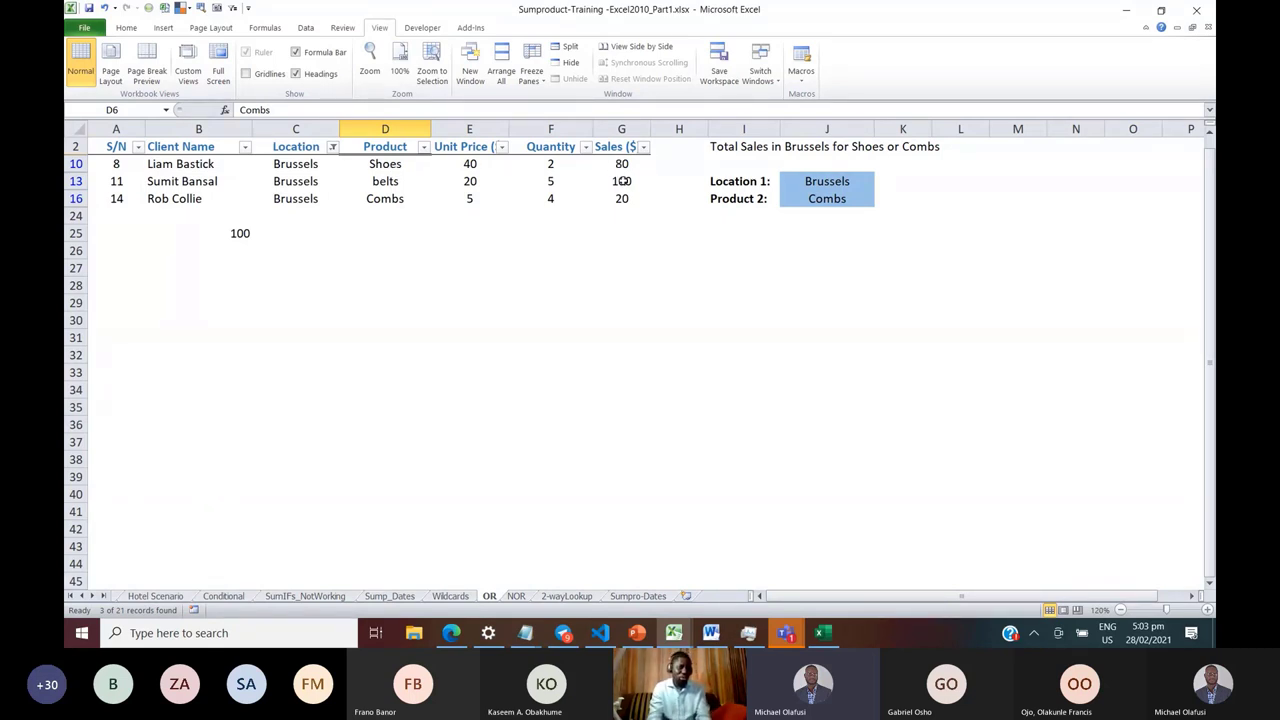
Check the combined sales of the filtered Shoes and Combs rows, and turn off the table's filter
left_click(621, 166)
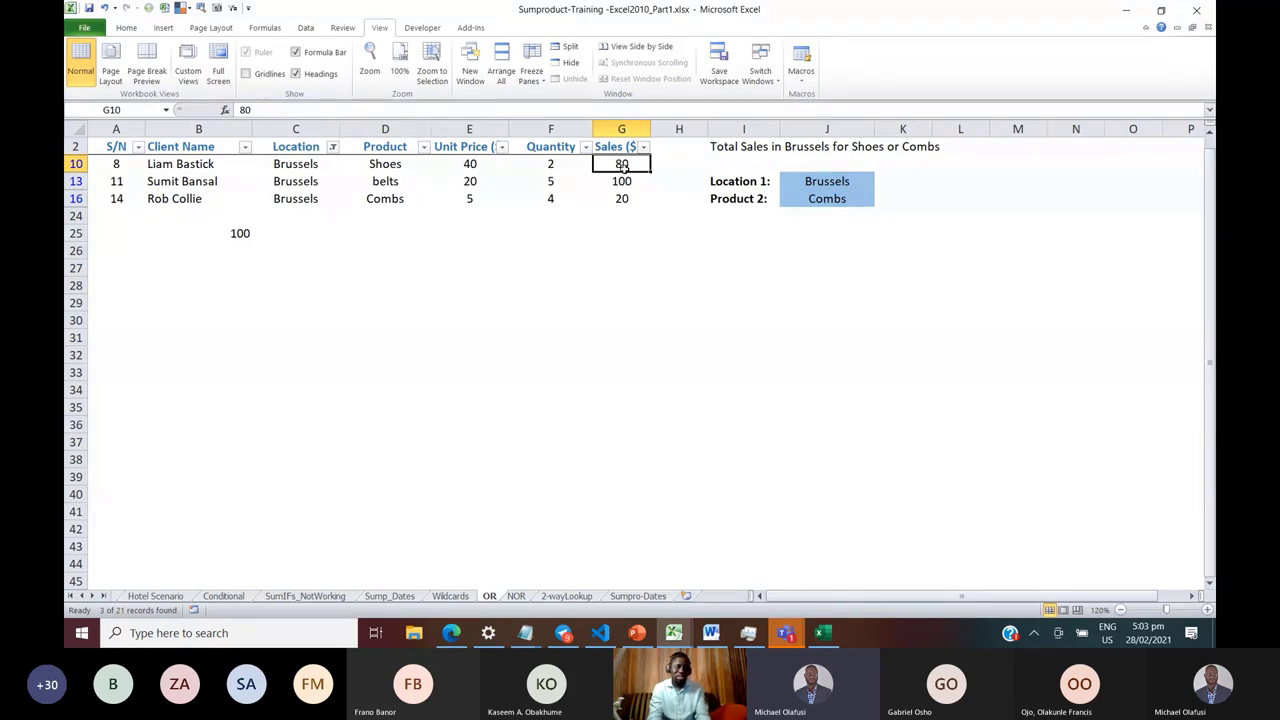
left_click(621, 199, "ctrl")
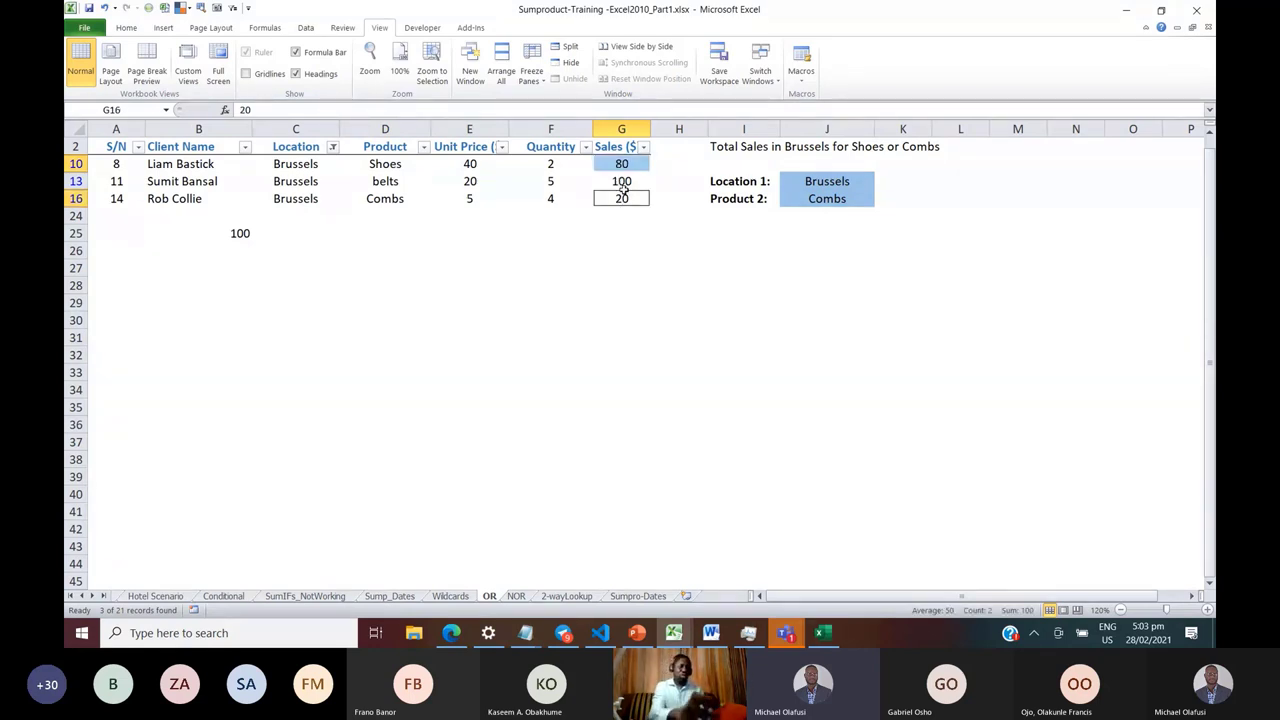
left_click(469, 183)
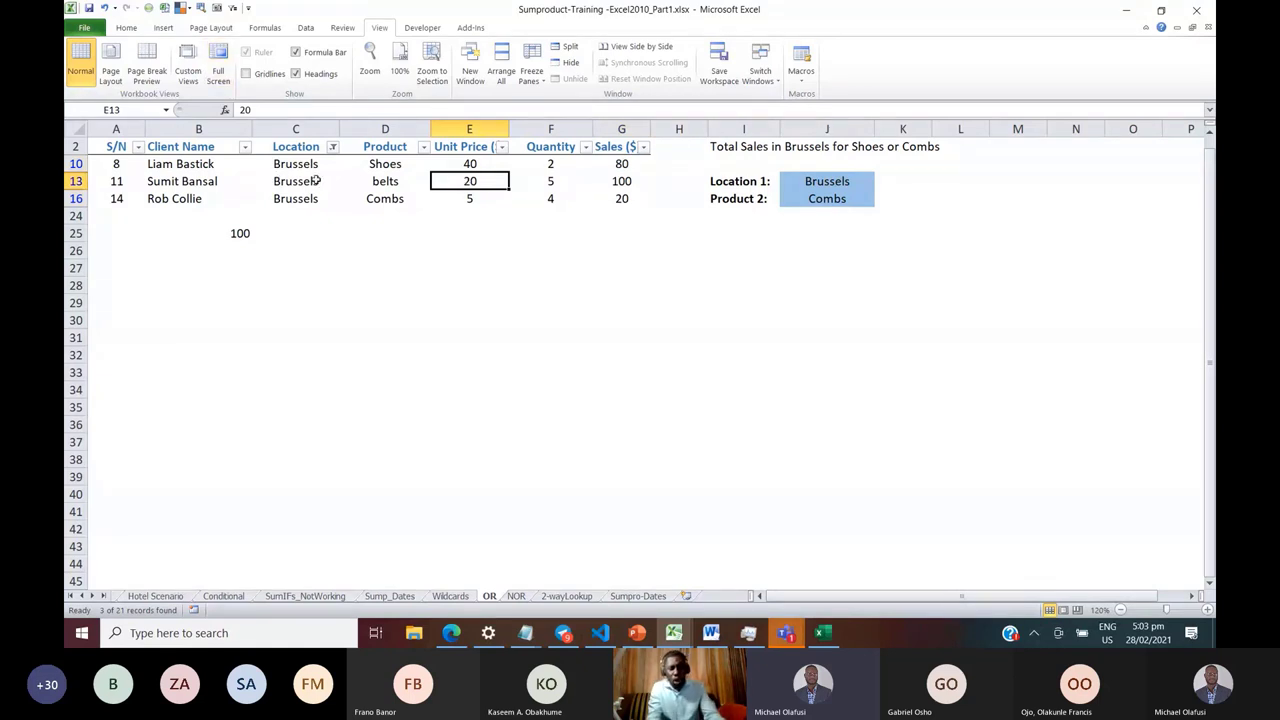
key("ctrl+shift+l")
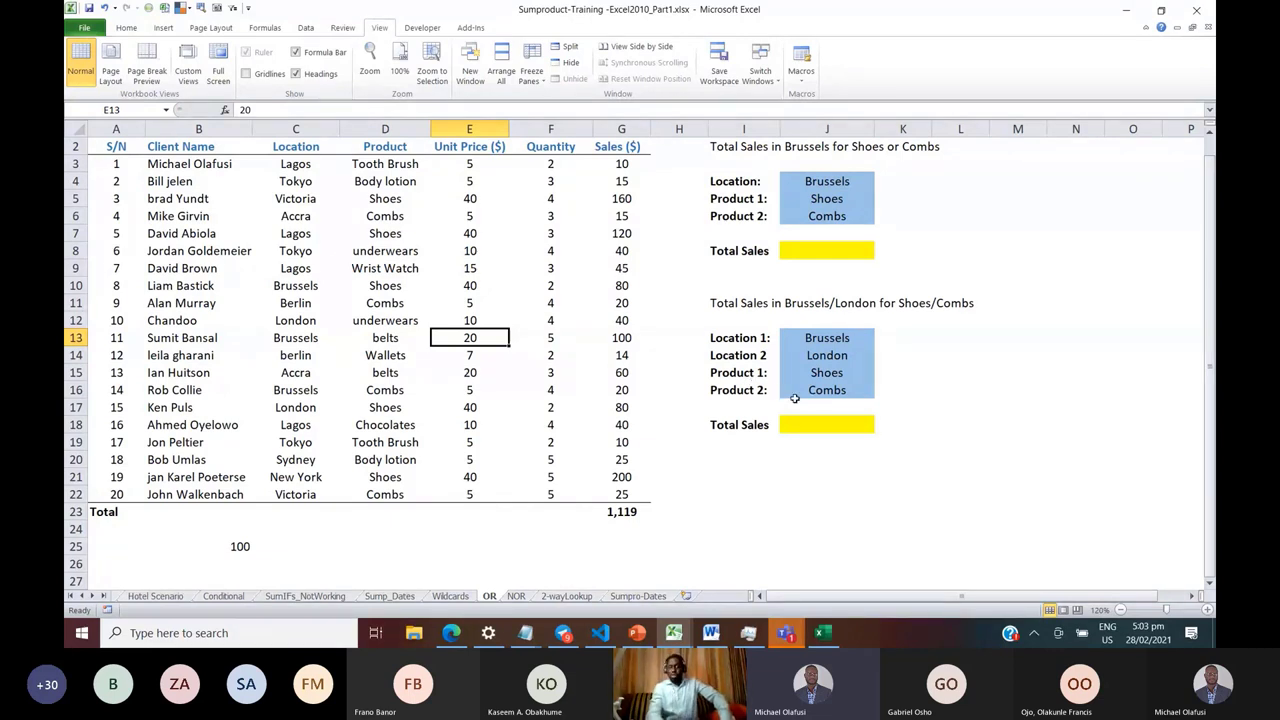
Review the location and product criteria of the second exercise, Total Sales in Brussels/London for Shoes/Combs, in J13:J16
left_click(818, 420)
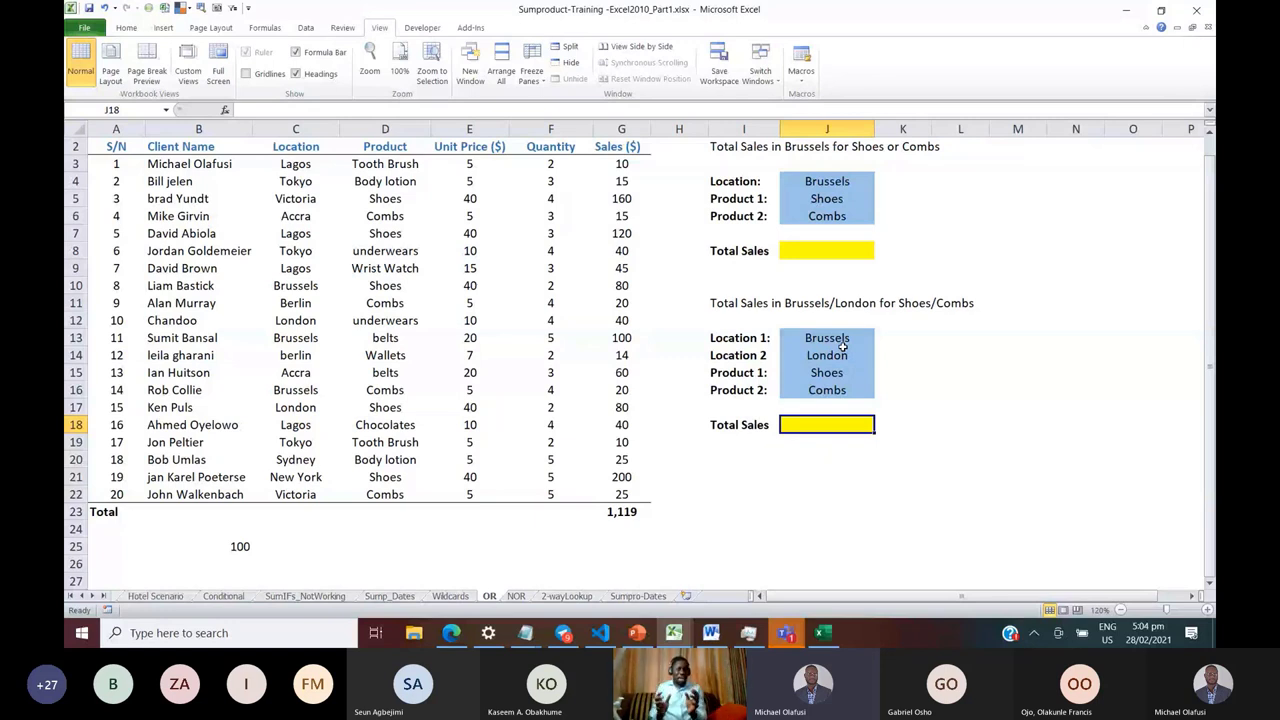
left_click(822, 346)
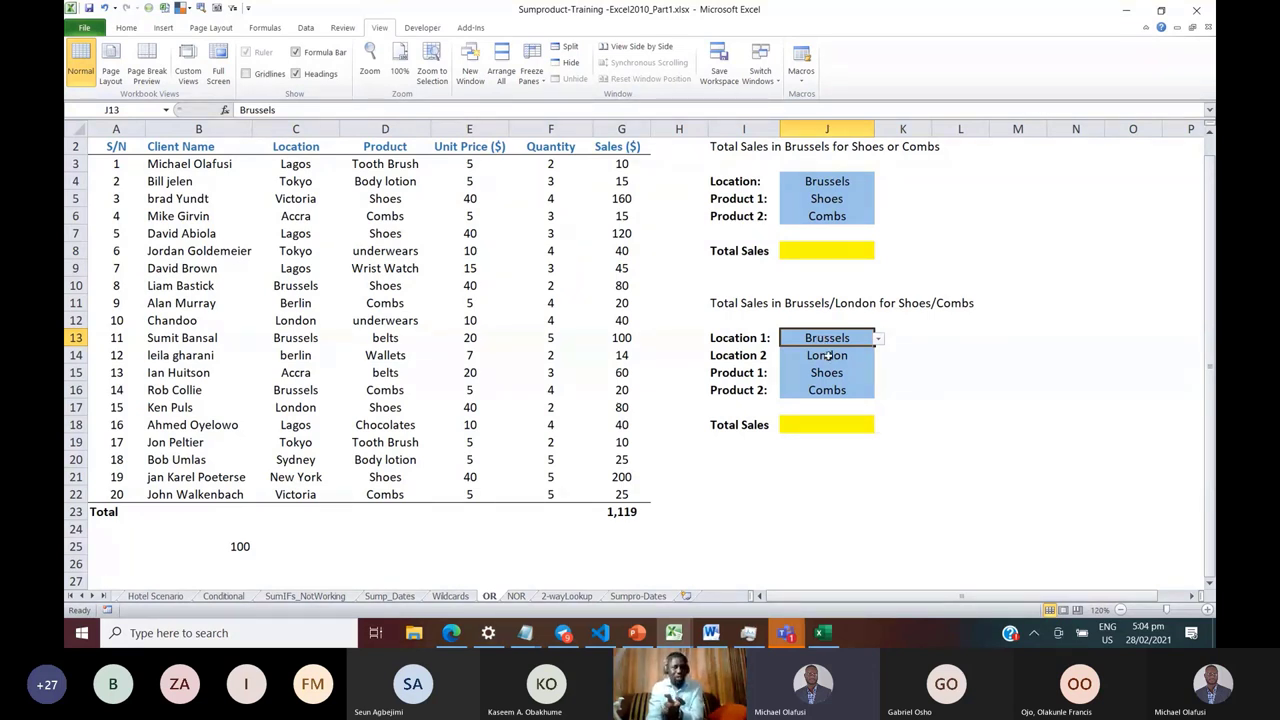
left_click(826, 355)
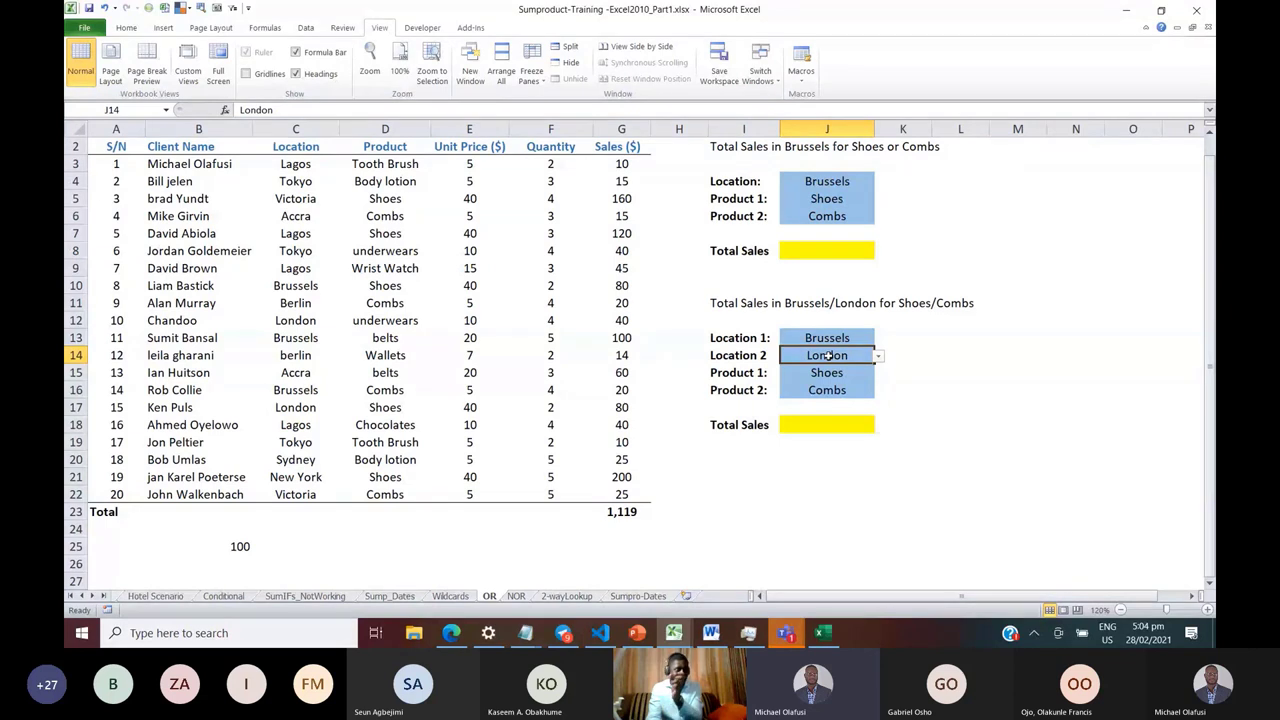
left_click(836, 374)
left_click(838, 390)
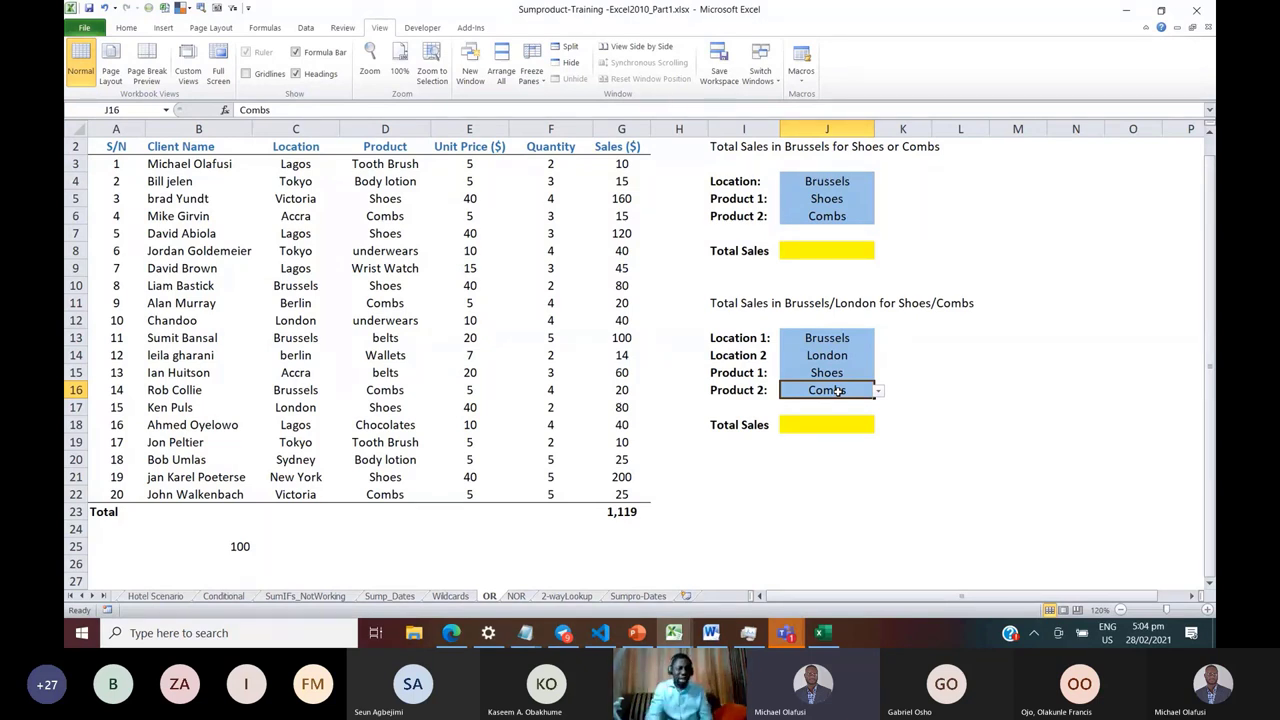
Open the SUMPRODUCT formula in B25 to review its terms and referenced ranges, and leave it unmodified
left_click(229, 545)
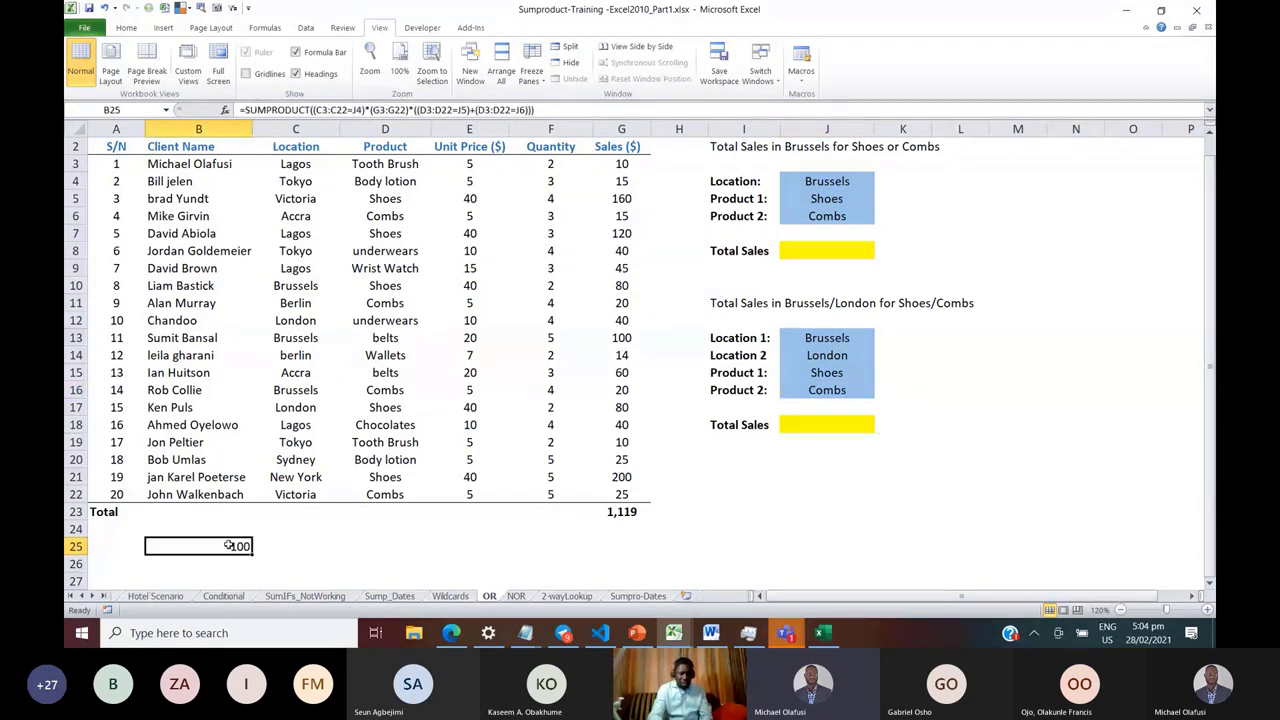
double_click(229, 545)
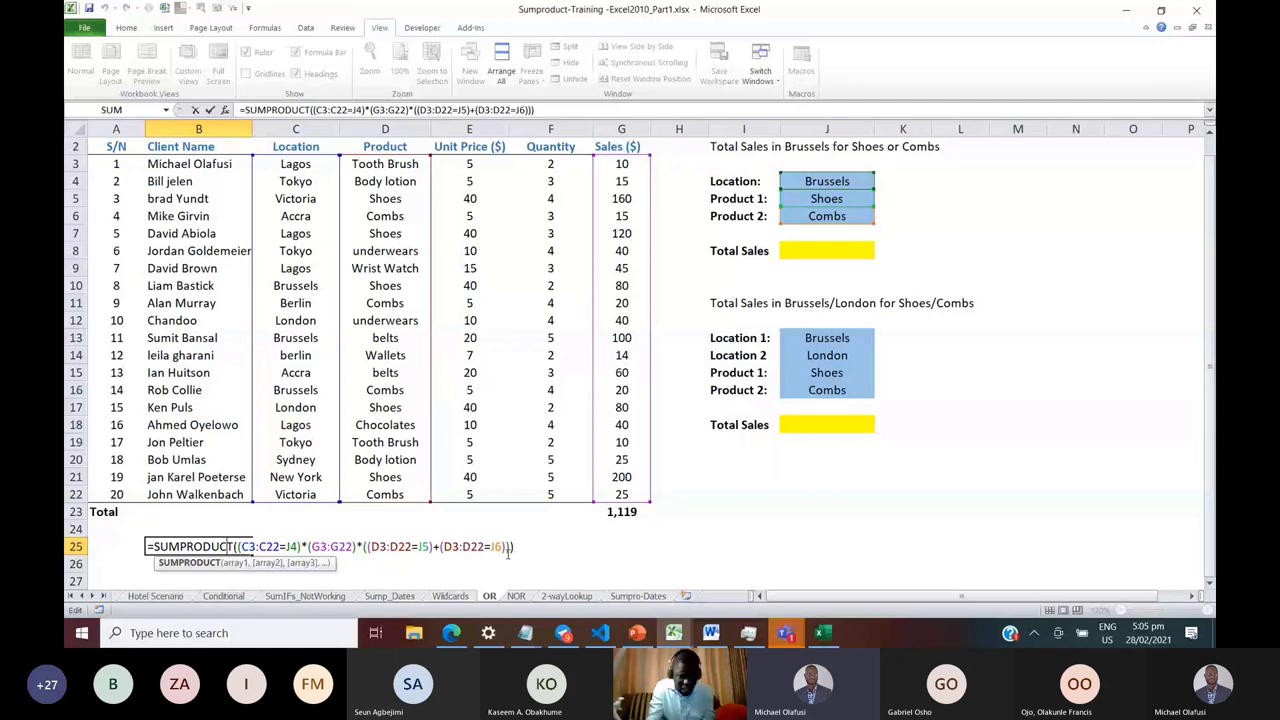
key("ctrl+Return")
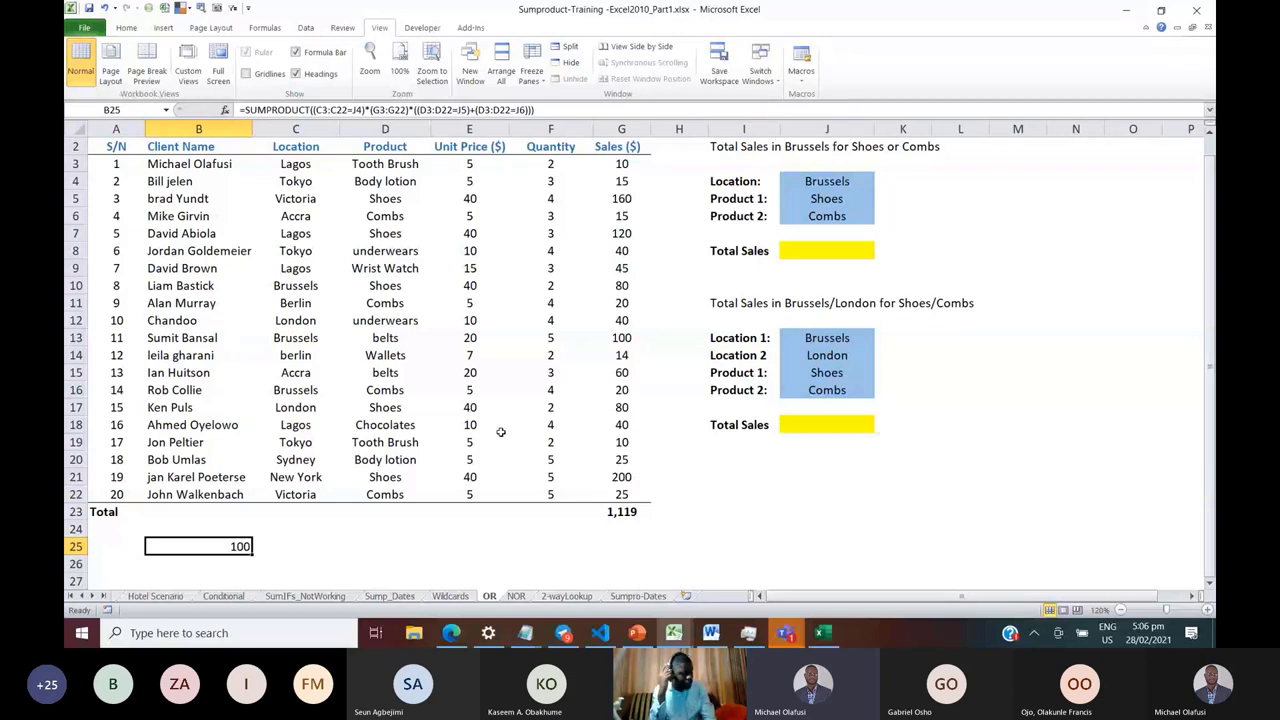
left_click(466, 428)
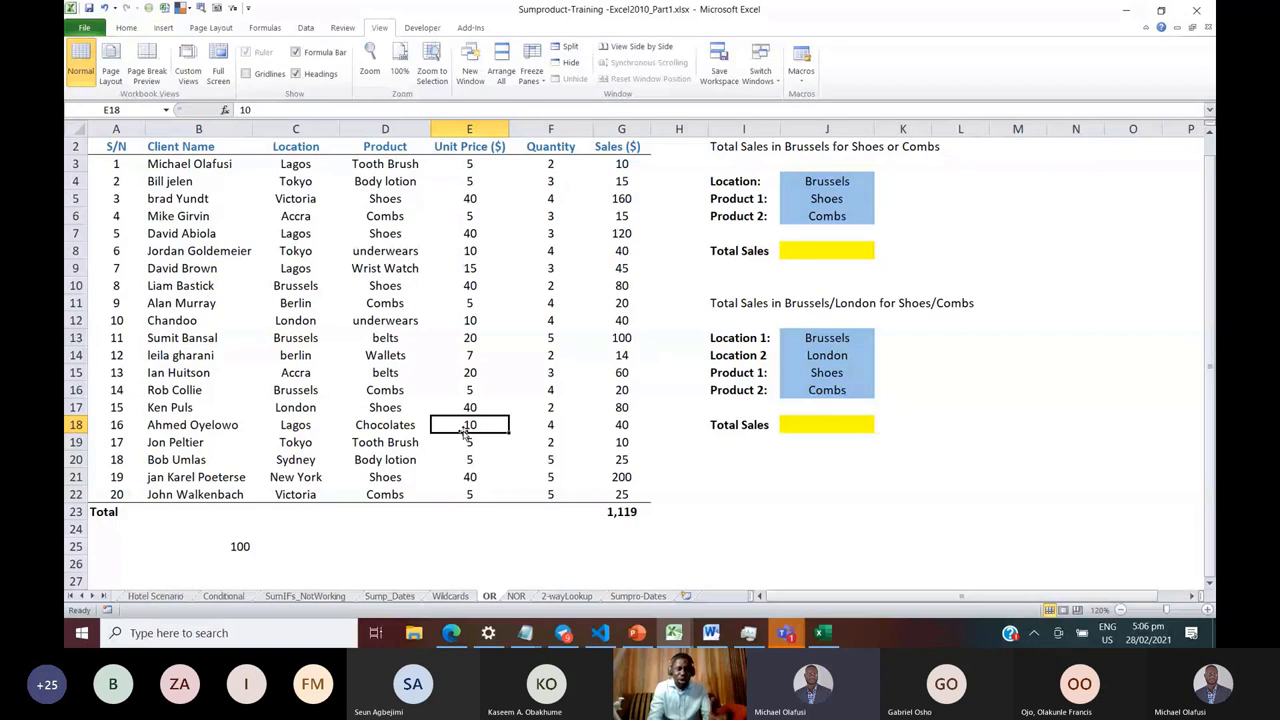
left_click(483, 370)
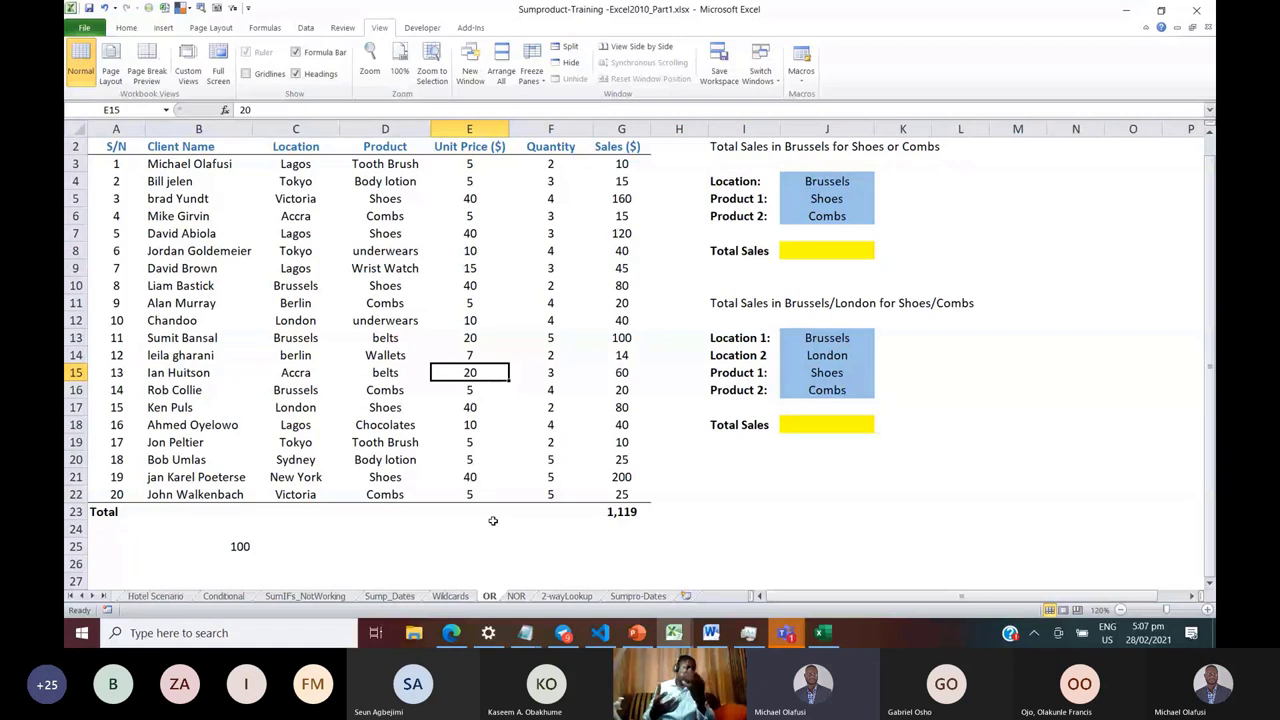
Look at the NOR sheet's exercise and switch to the Sump_Dates sheet
left_click(518, 597)
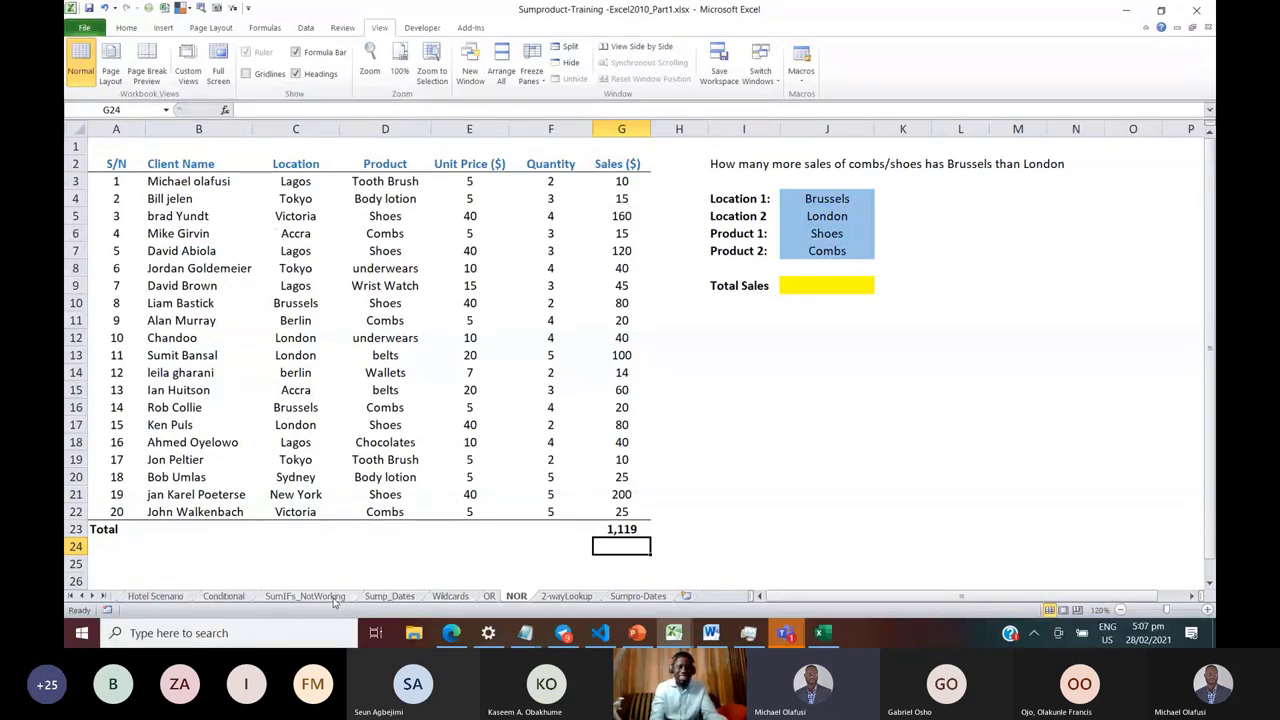
left_click(391, 596)
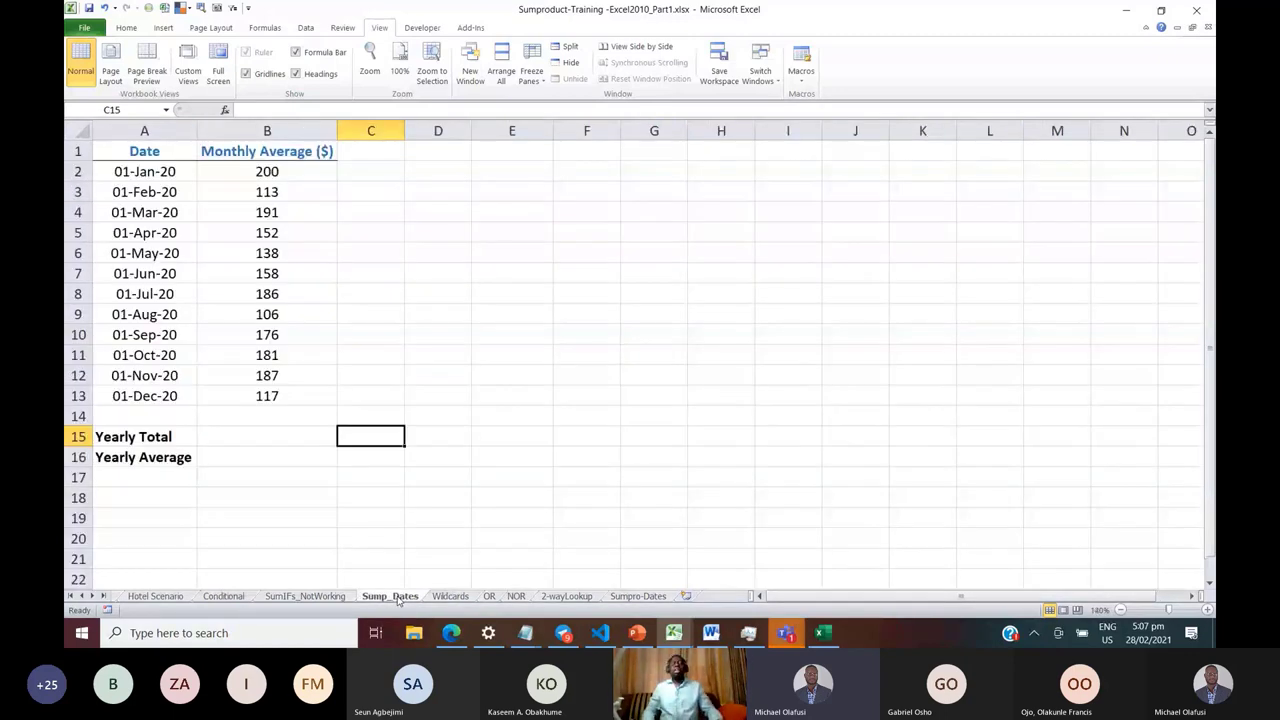
Examine the Date and Monthly Average ($) columns, going through the monthly rows on the Sump_Dates sheet
left_click(373, 187)
key("Up")
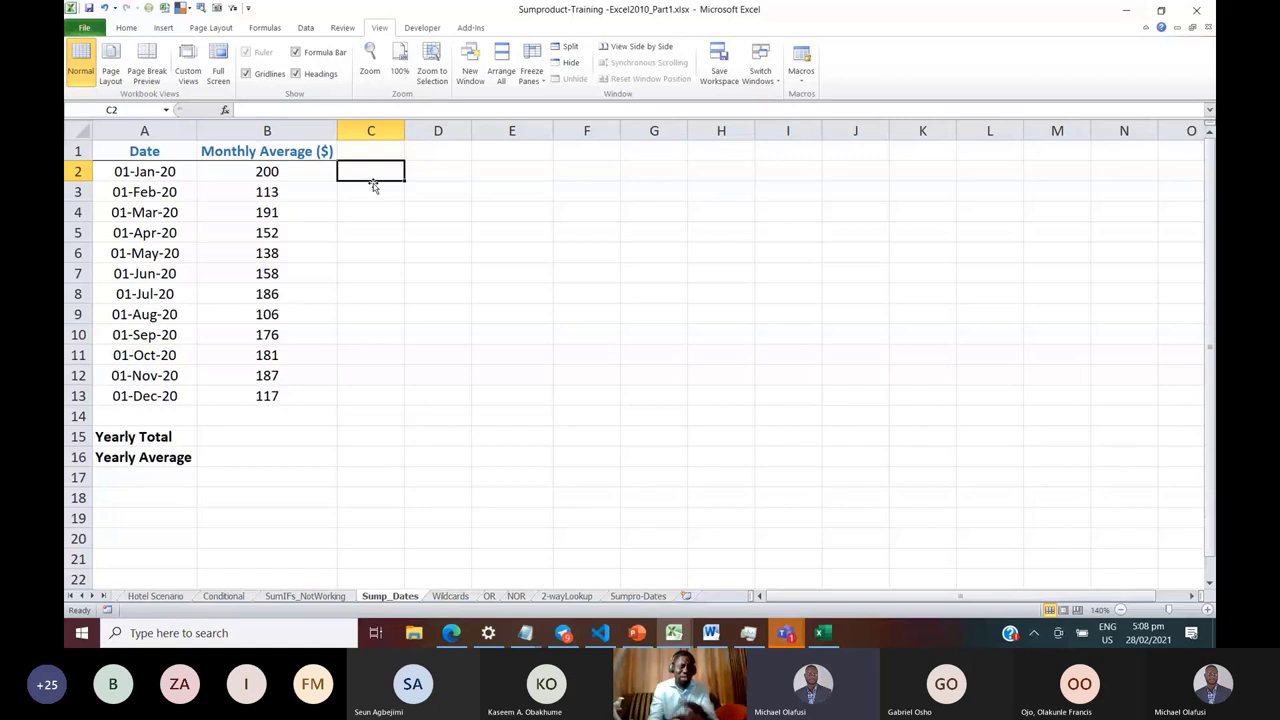
key("Left")
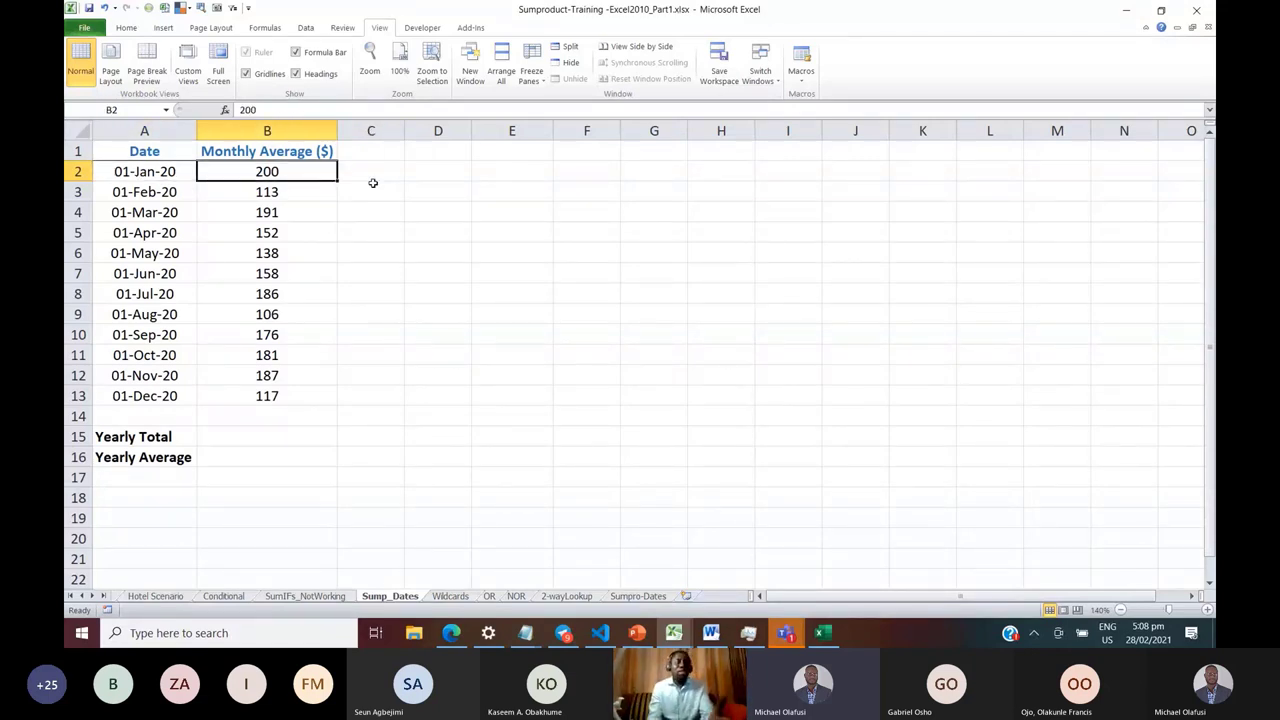
key("Left")
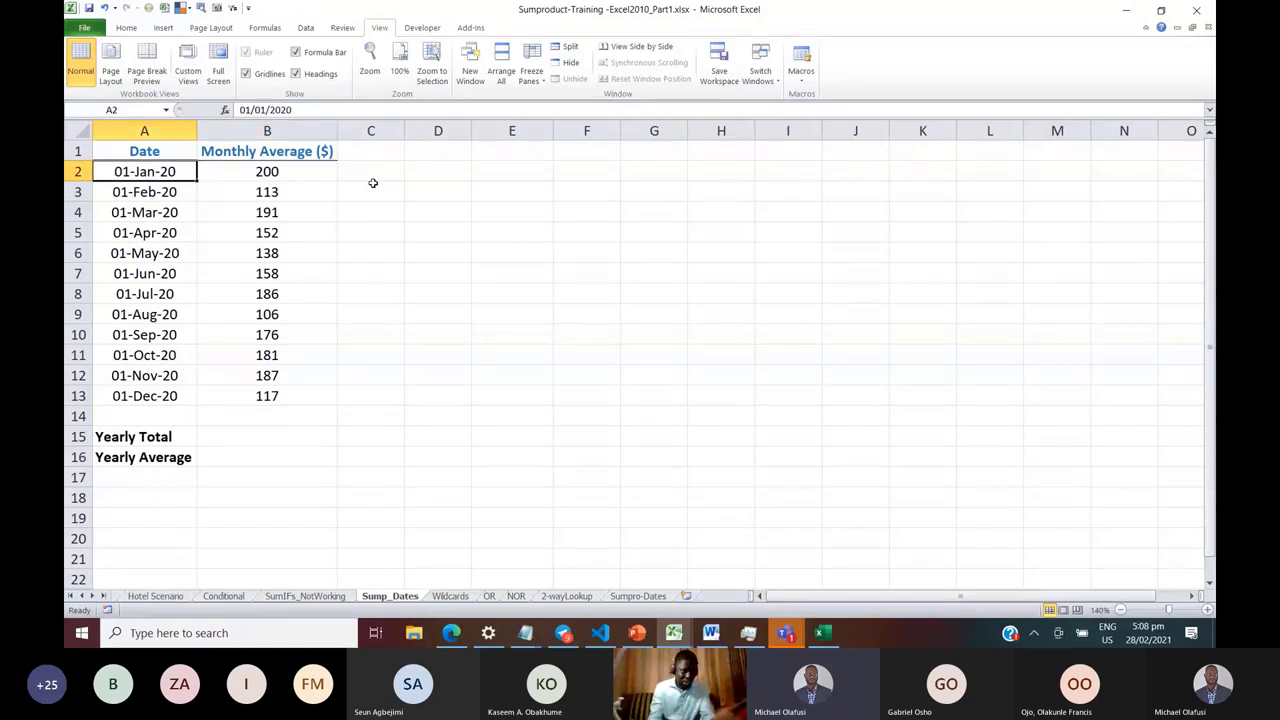
key("Down")
key("Down")
key("Down")
key("Down")
key("Down")
key("Down")
key("Down")
key("Down")
key("Down")
key("Down")
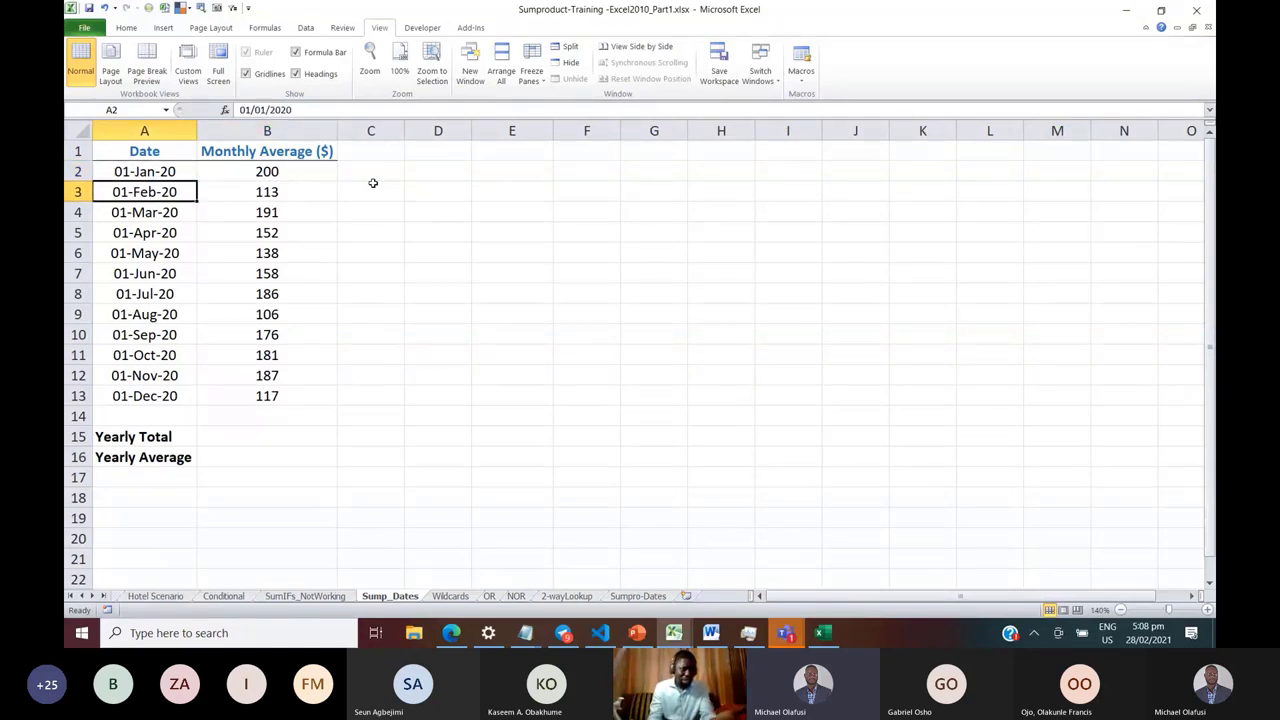
key("Right")
key("Up")
key("Up")
key("Up")
key("Up")
key("Up")
key("Up")
key("Up")
key("Up")
key("Up")
key("Up")
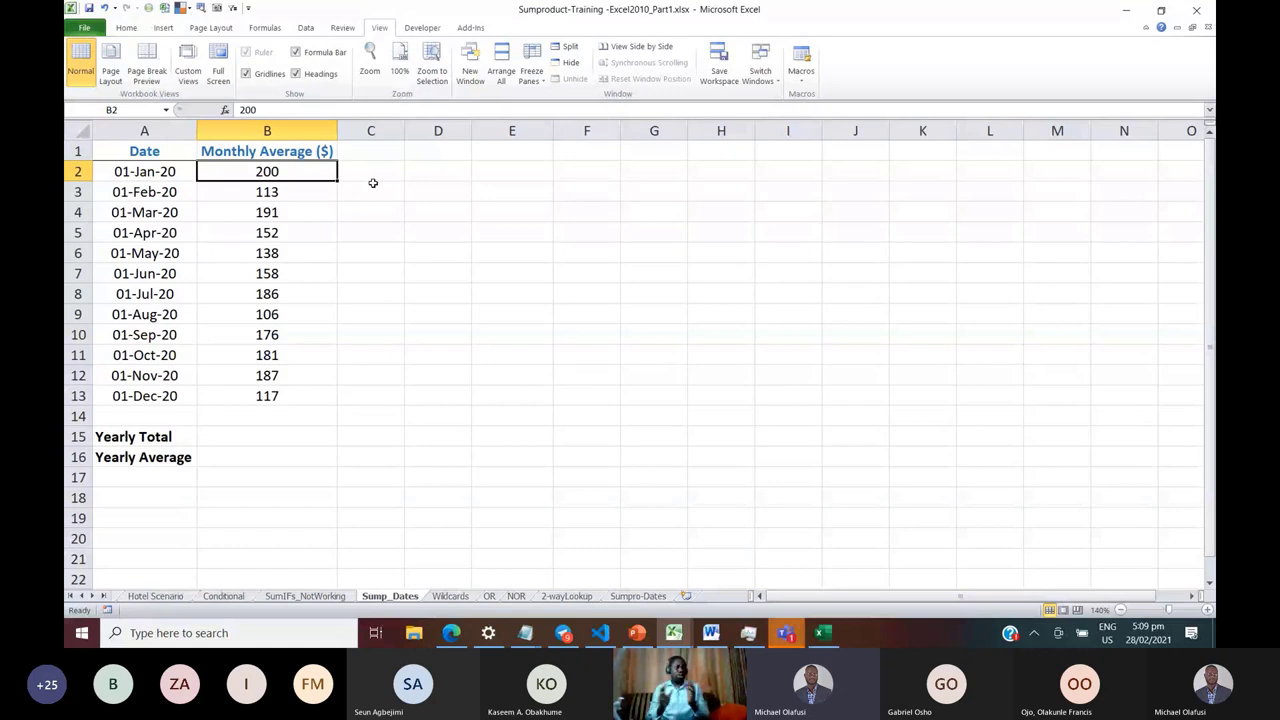
Examine the January row's date in A2 and its monthly average in B2
left_click(372, 181)
key("Left")
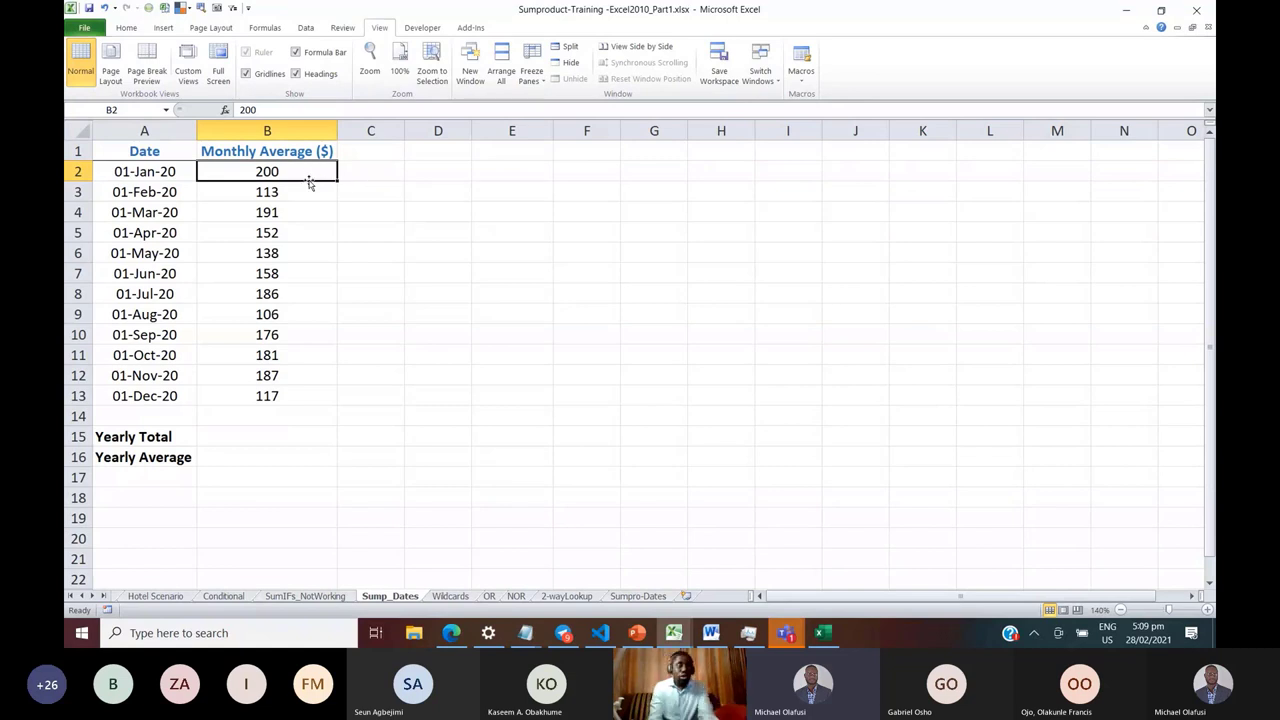
left_click(159, 168)
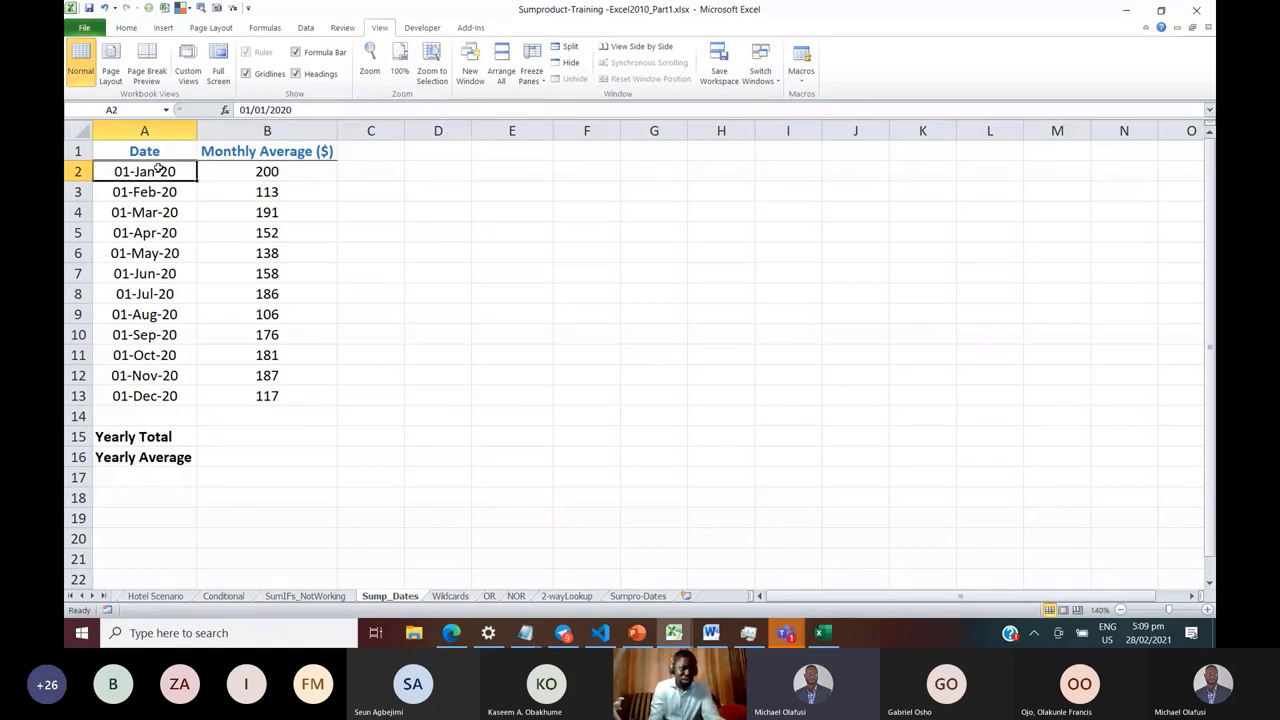
left_click(254, 170)
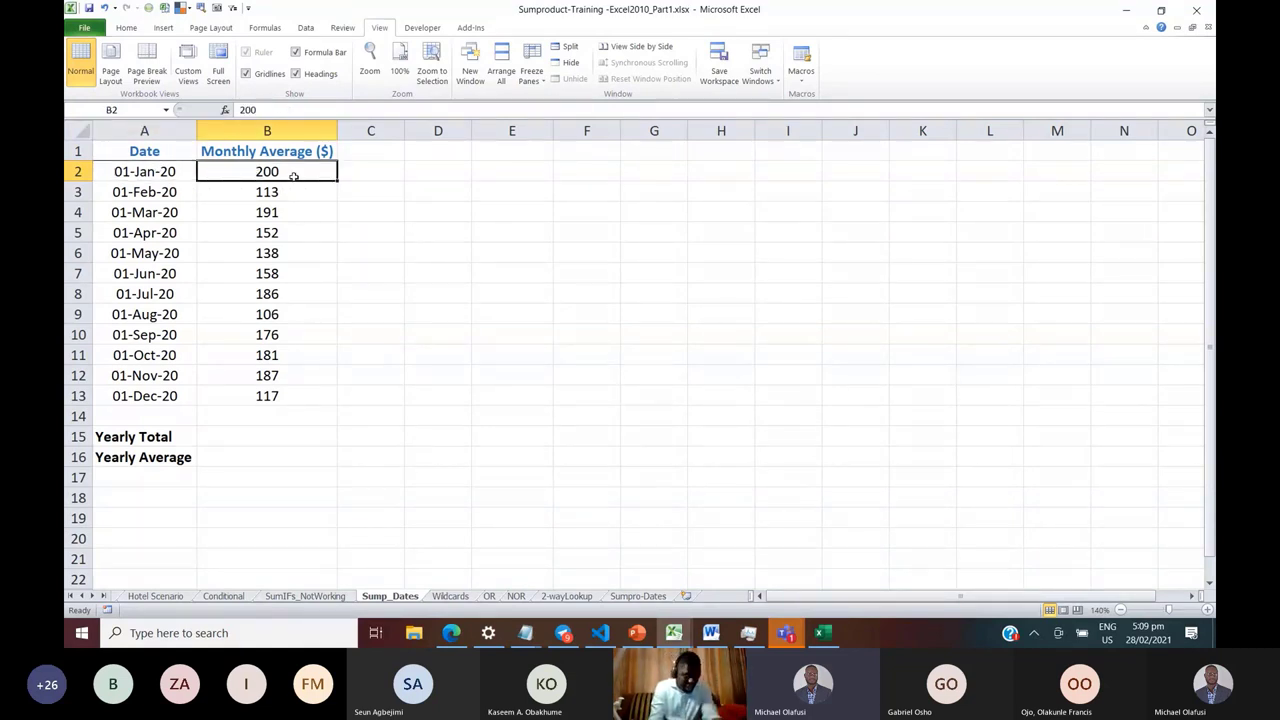
left_click(148, 173)
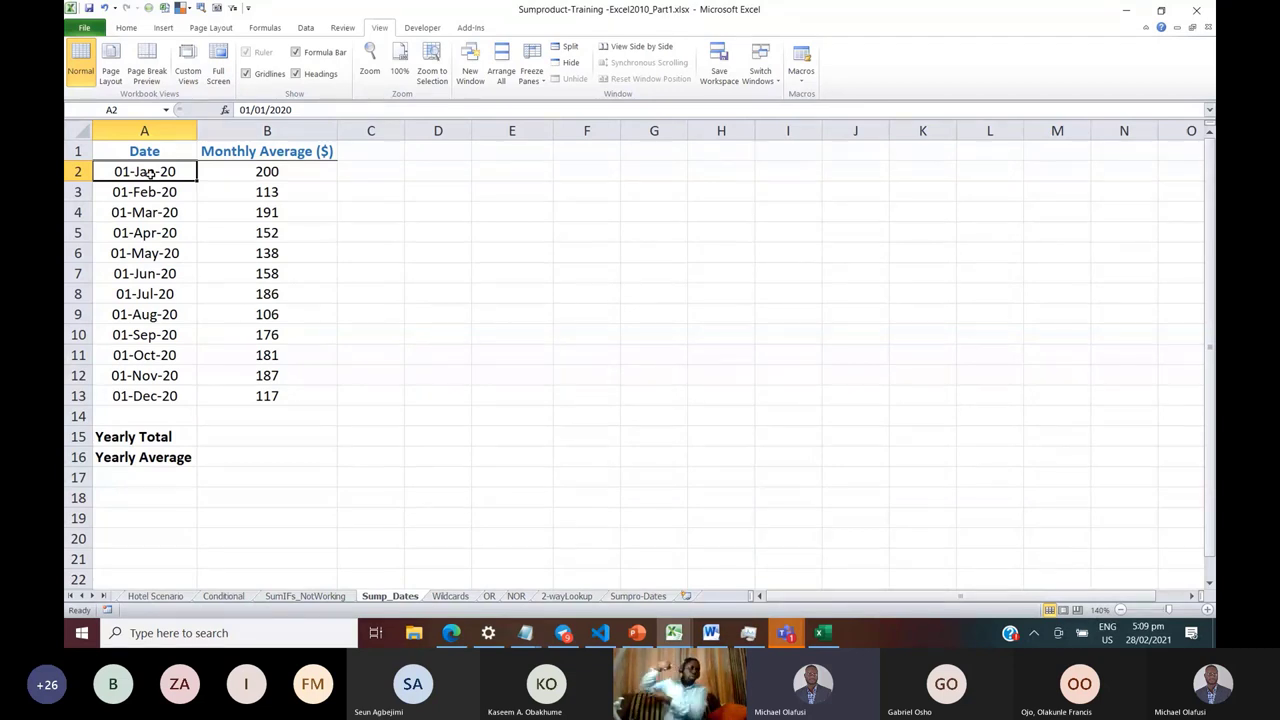
left_click(253, 171)
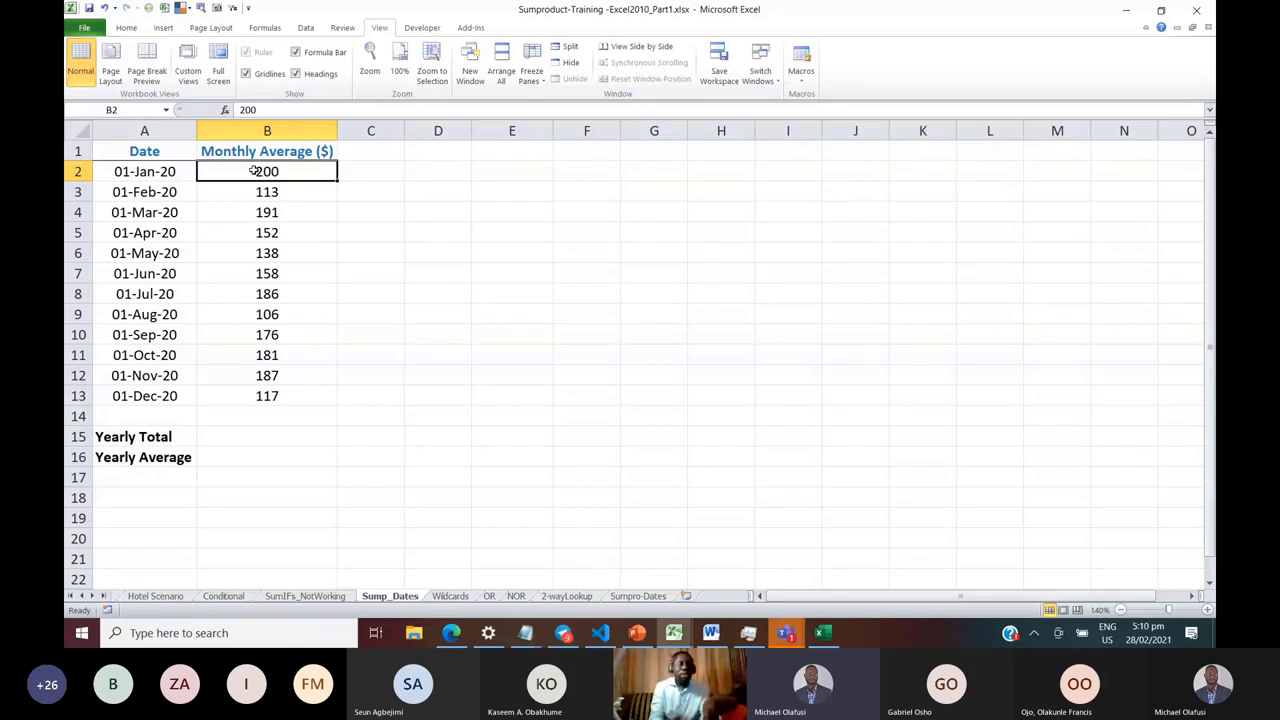
Enter =EOMONTH(A2,0) in C2 to return the last day of January's month
left_click(373, 171)
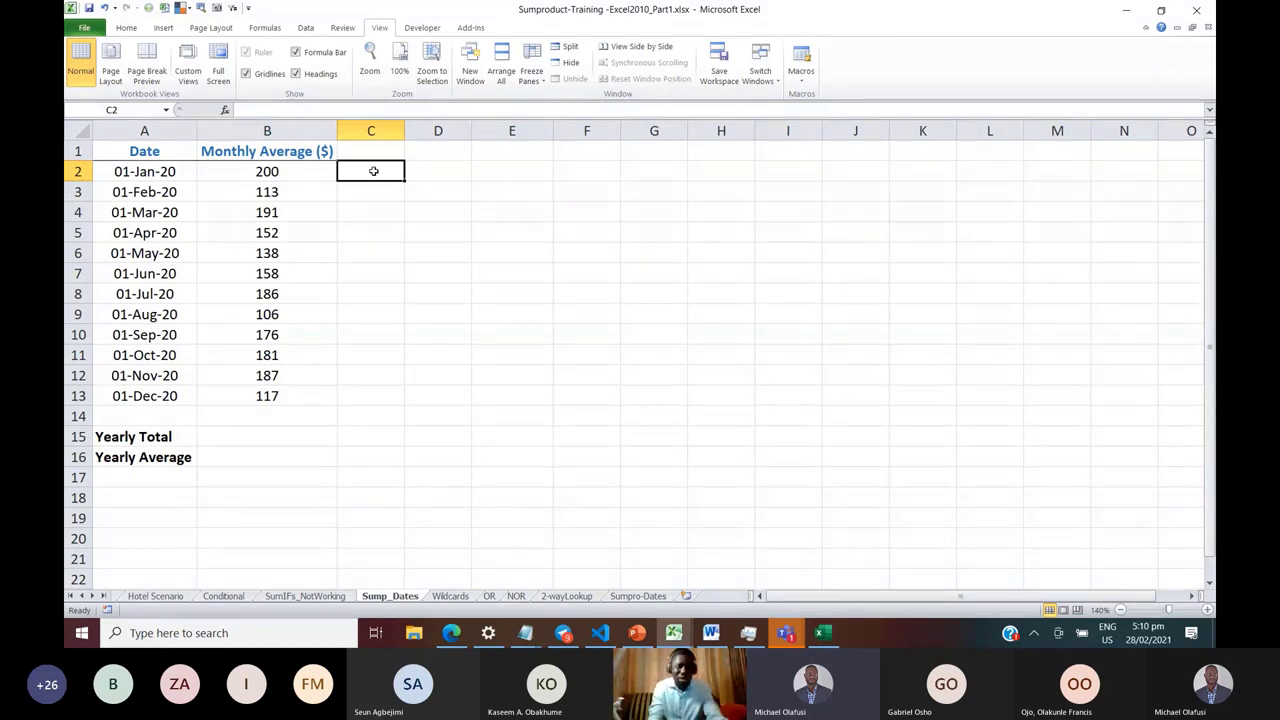
key("Return")
left_click(373, 171)
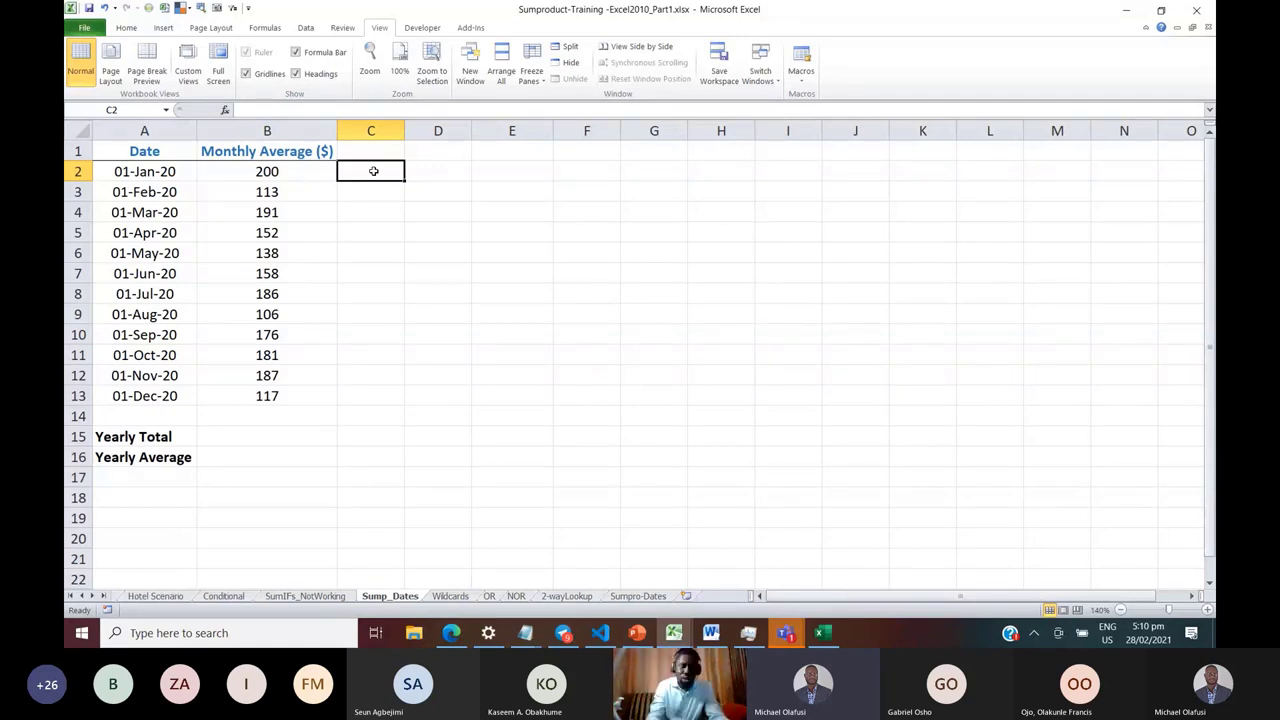
type("=eo")
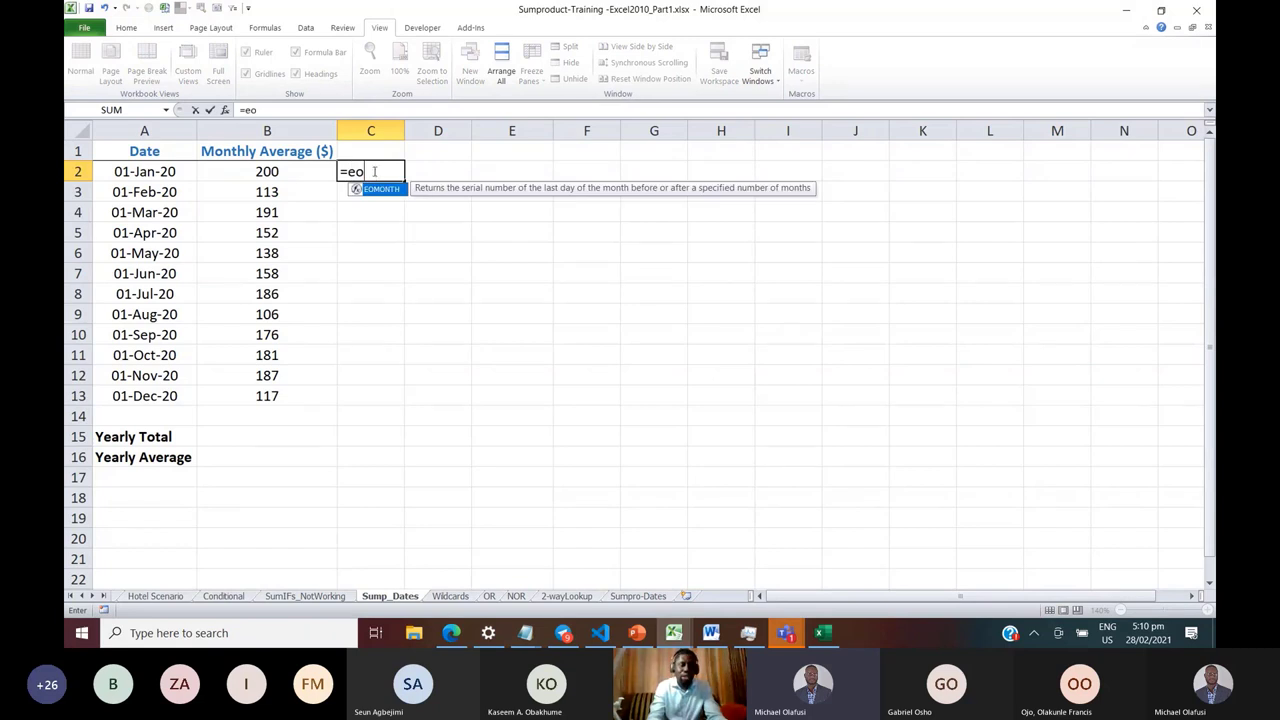
key("Tab")
key("Left")
key("Left")
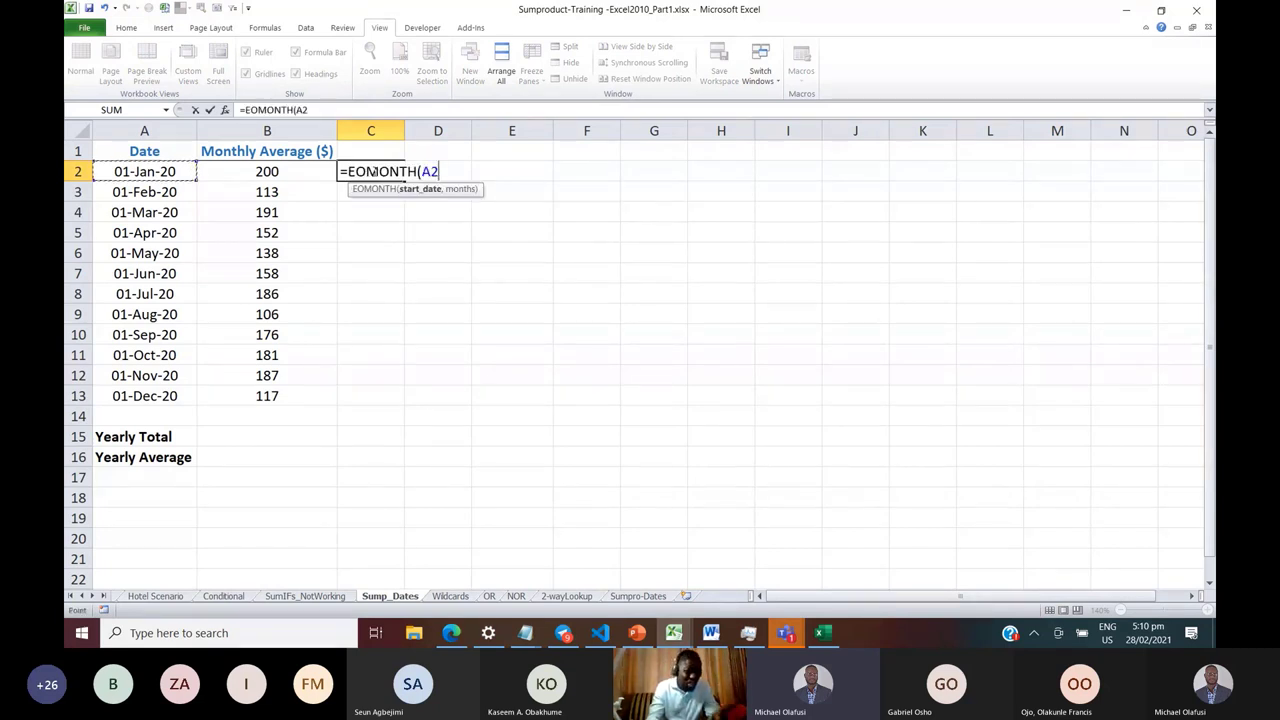
type(",")
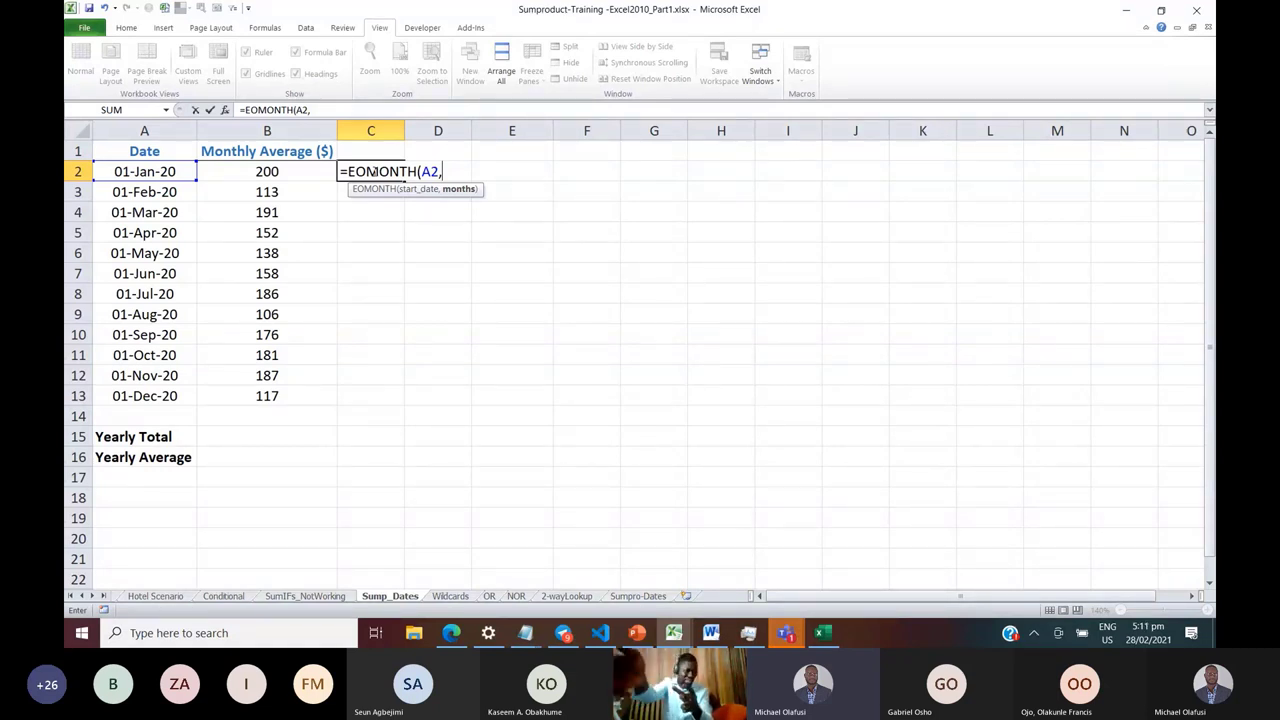
type("0)")
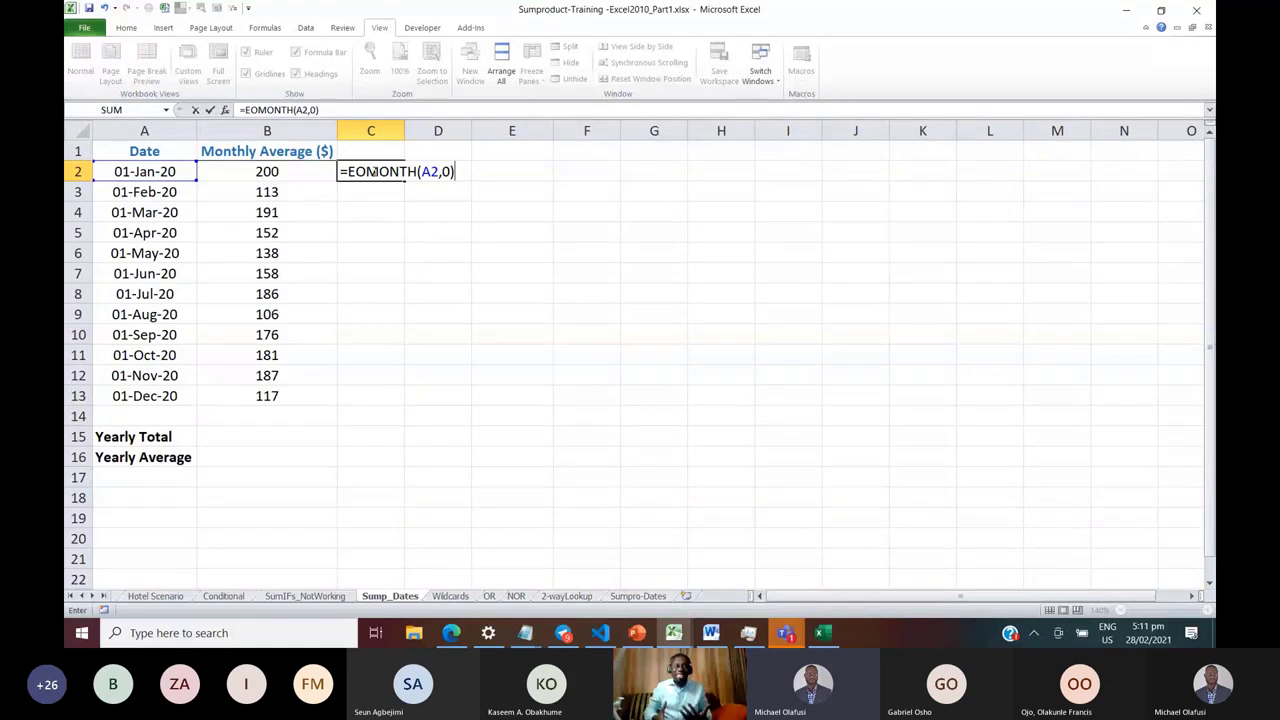
key("Up")
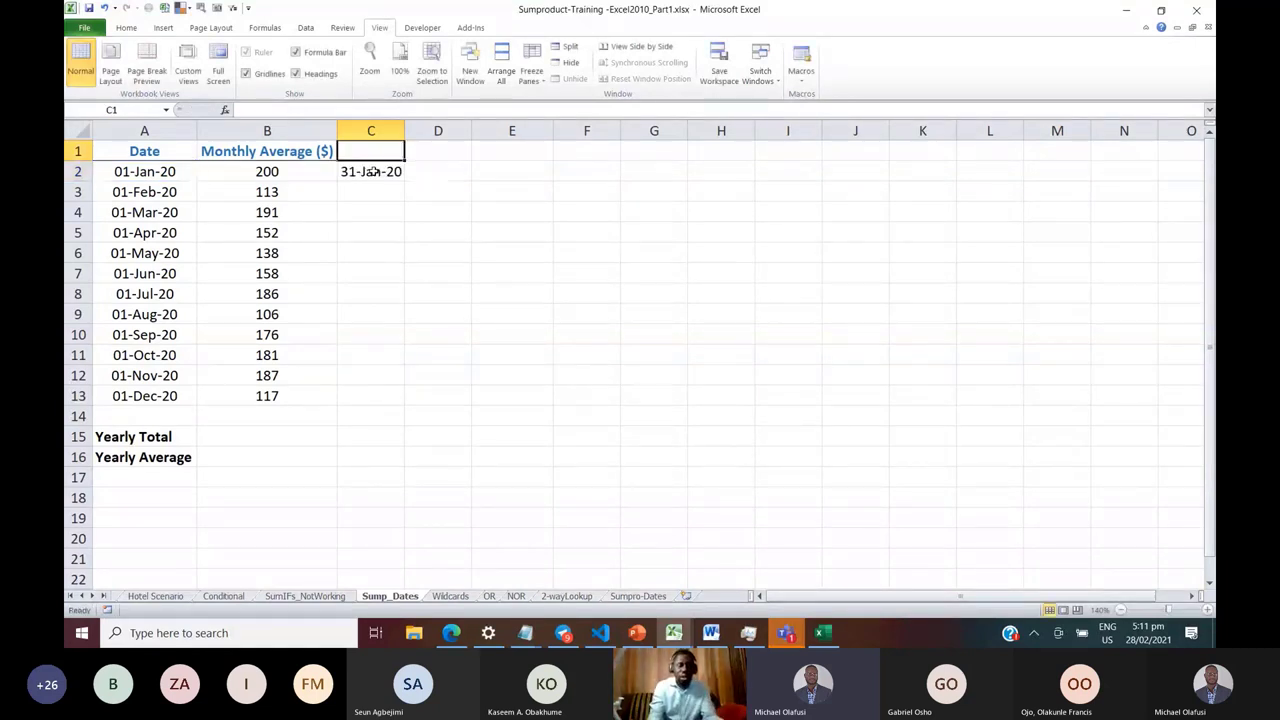
Fill the EOMONTH formula down from C2 to C13 and widen column C to fit the dates
left_click(370, 172)
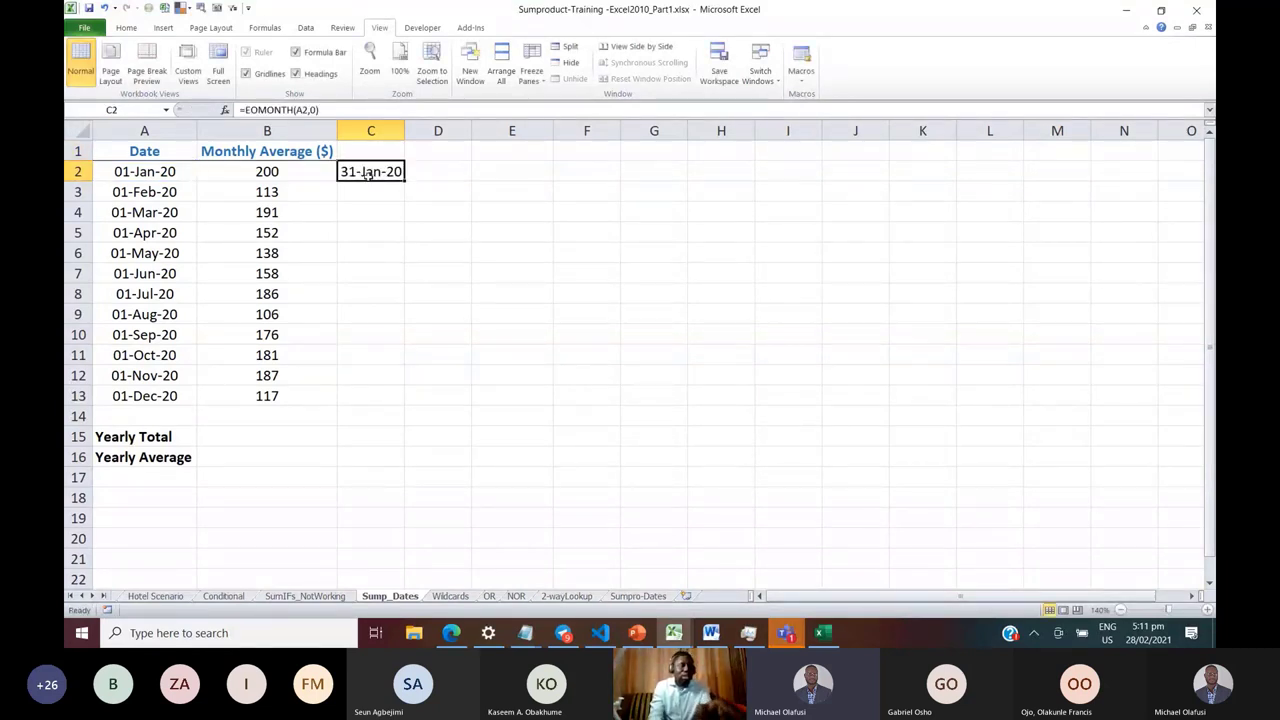
left_click_drag(403, 182, 403, 402)
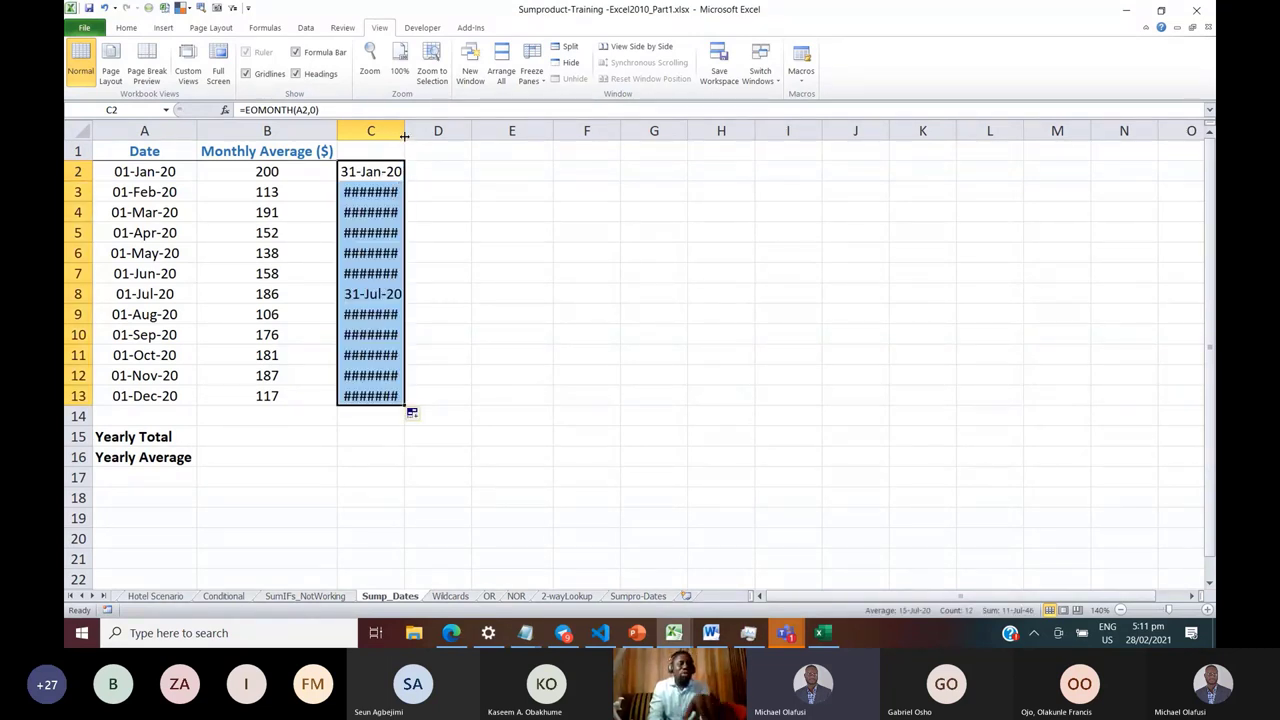
double_click(404, 135)
left_click(384, 193)
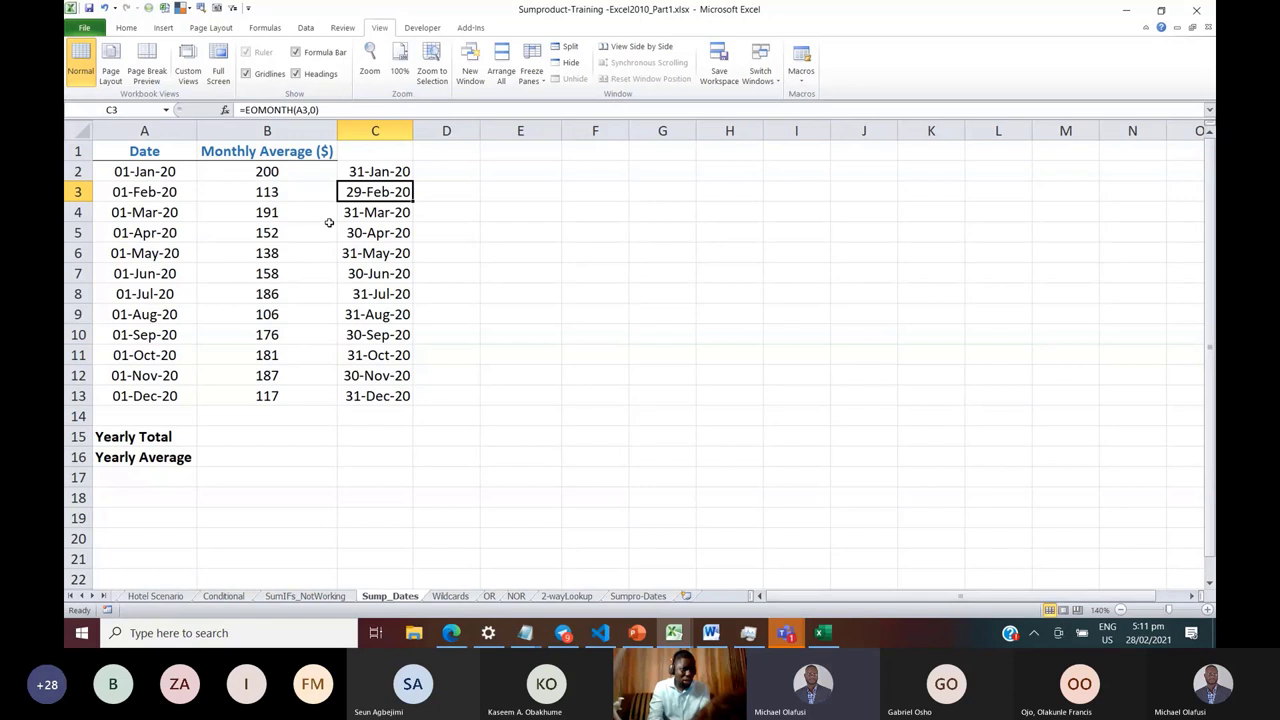
left_click(374, 175)
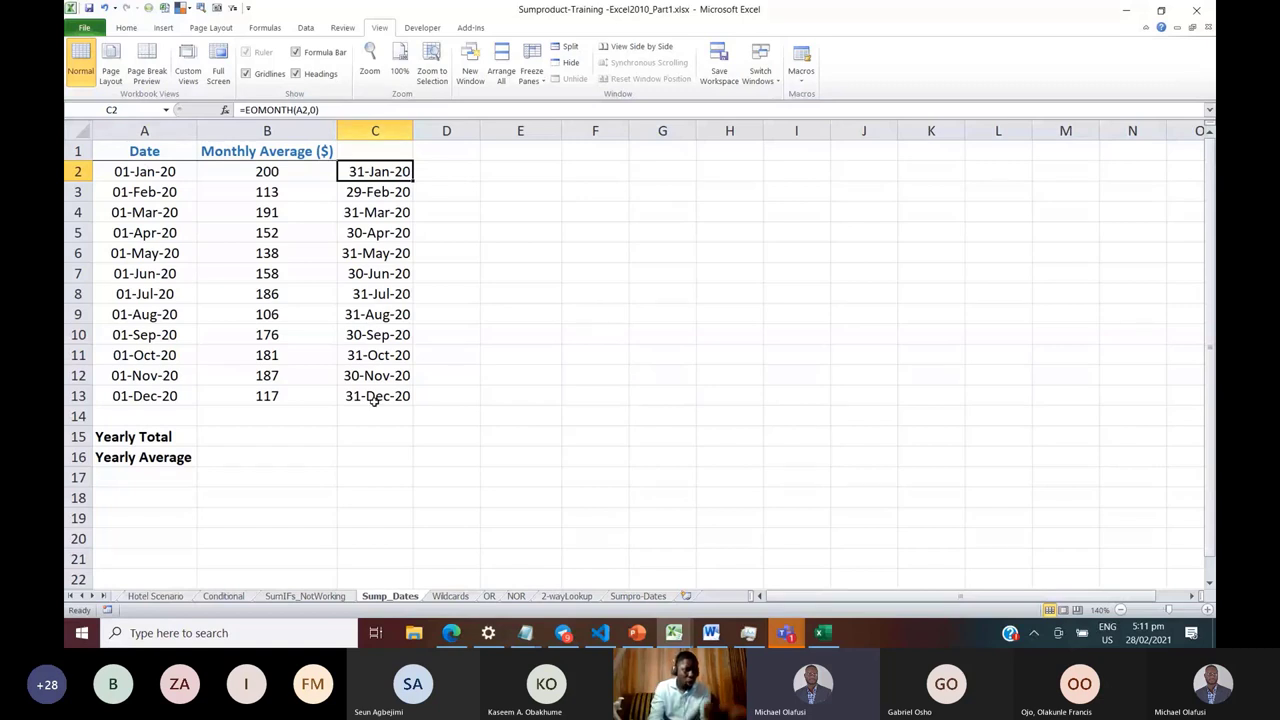
Enter =DAY(C2) in D2 and fill it down to D13 to get each month's number of days
left_click(444, 174)
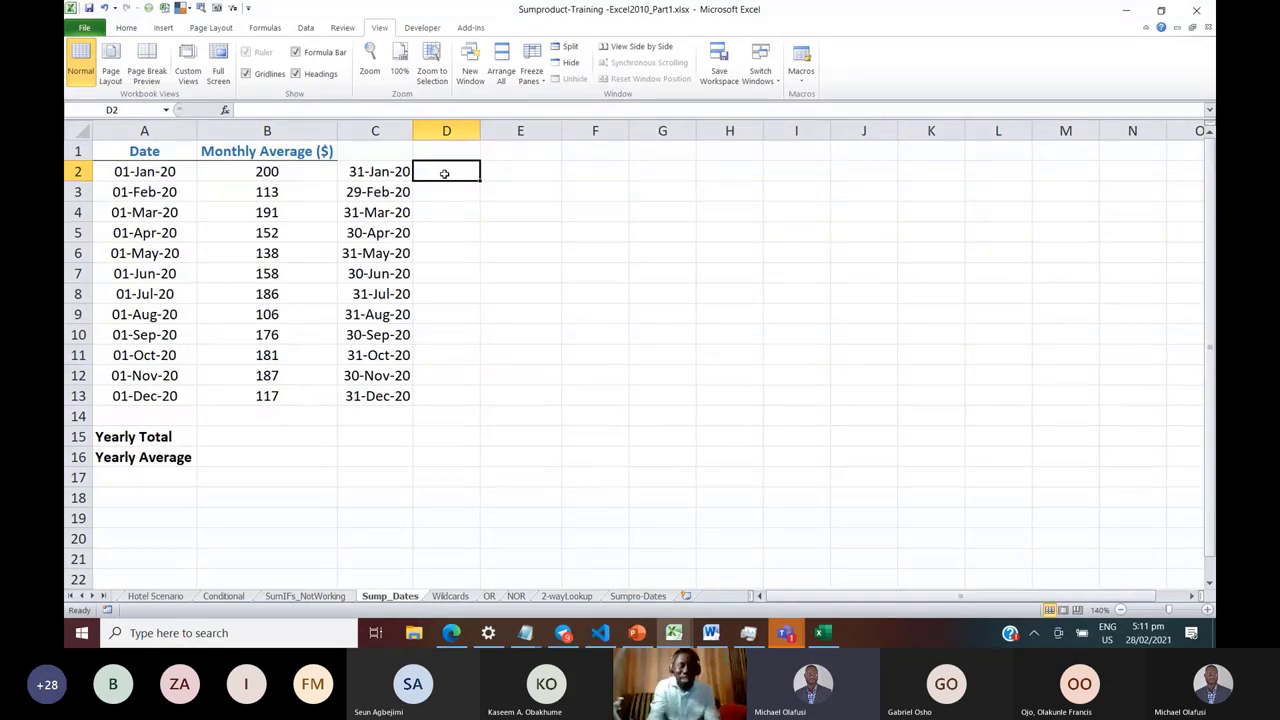
type("=day")
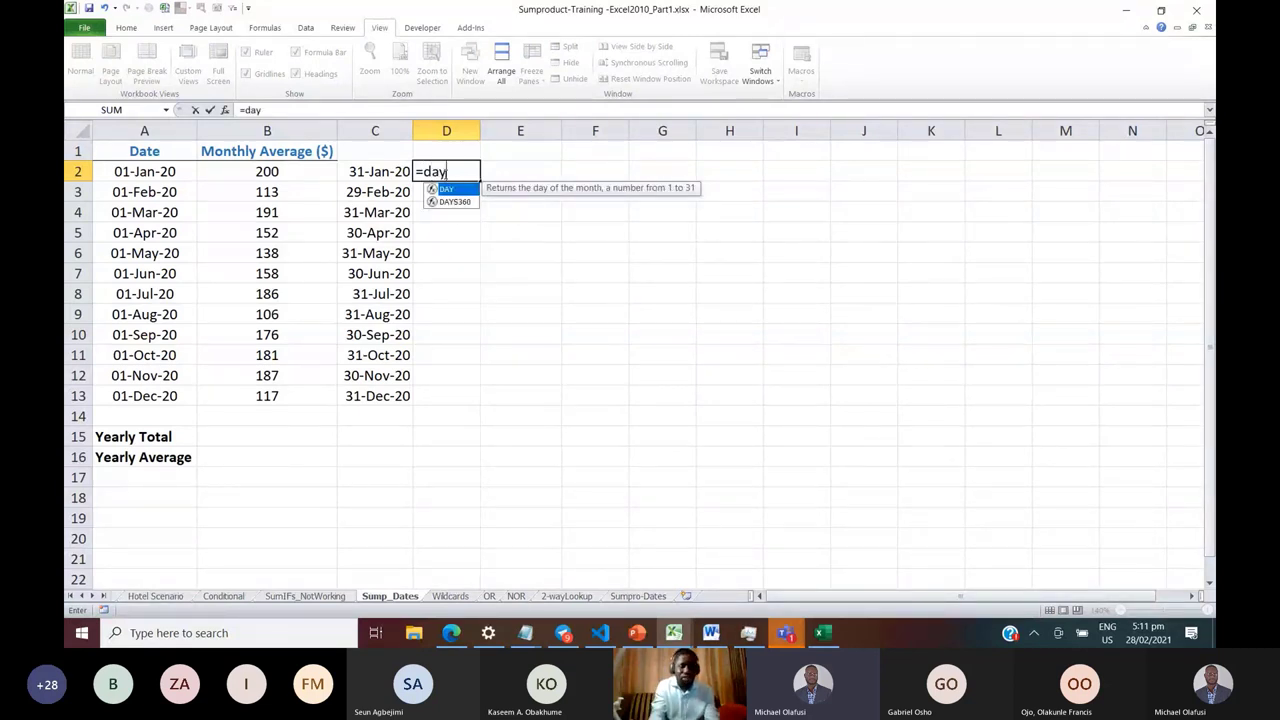
key("Tab")
key("Left")
type(")")
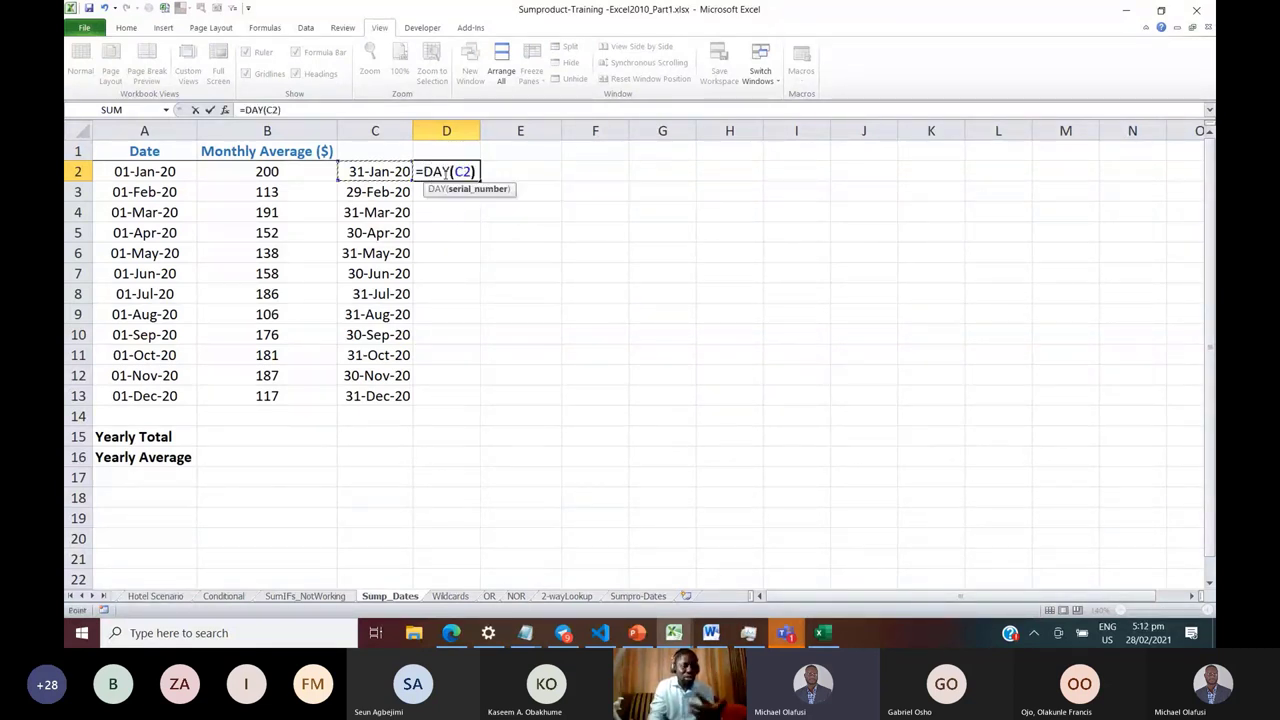
key("ctrl+Return")
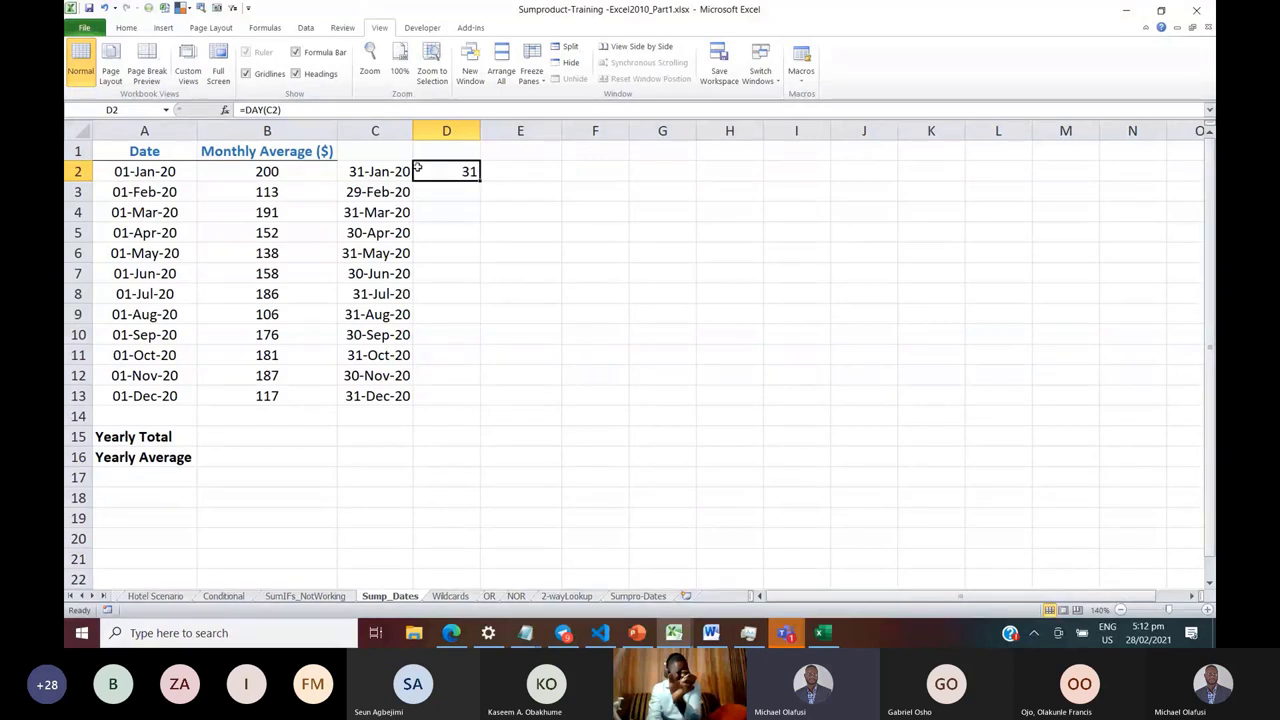
double_click(479, 180)
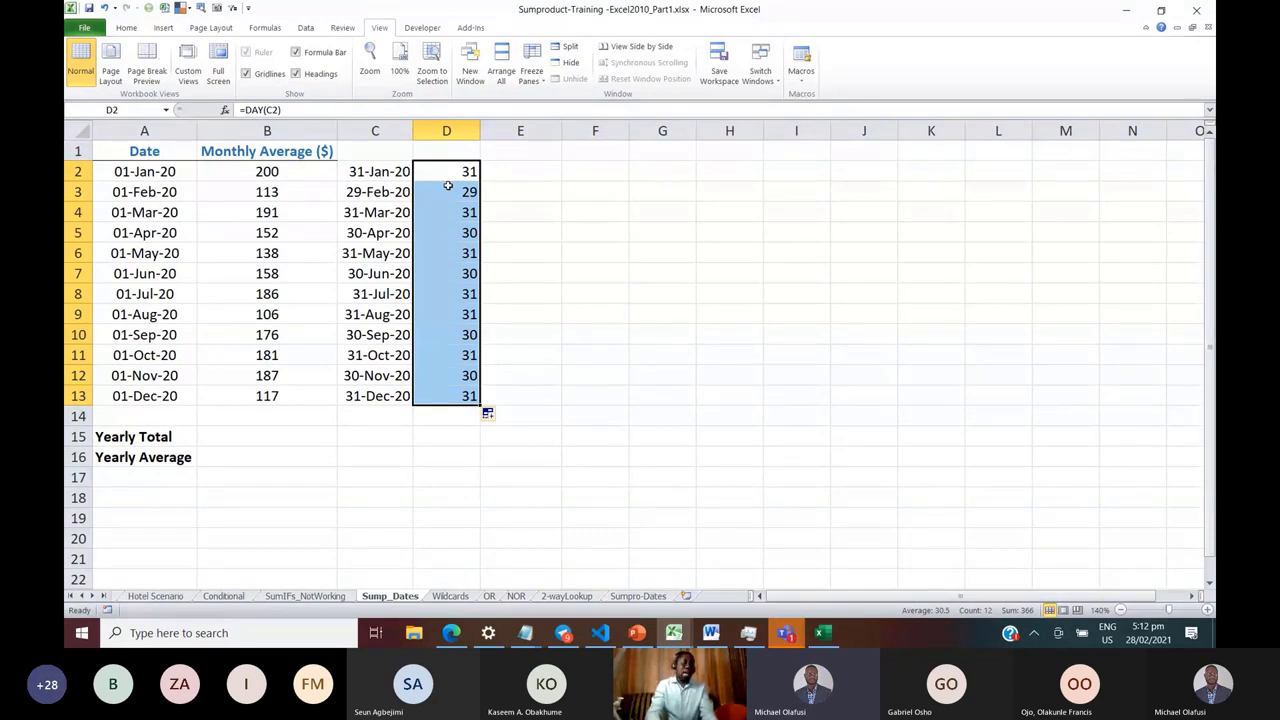
Compare the monthly averages in column B with the day counts in column D for the first three months
left_click(333, 173)
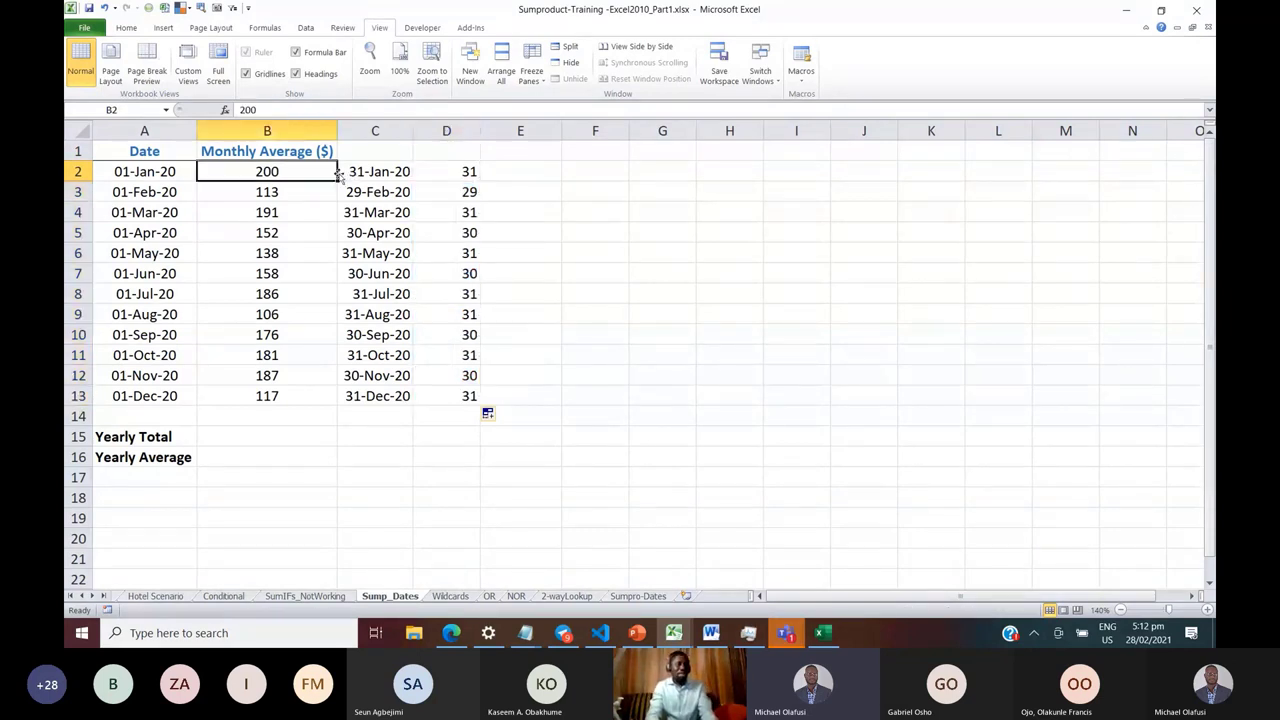
left_click(457, 172)
left_click(262, 190)
left_click(239, 215)
left_click(443, 220)
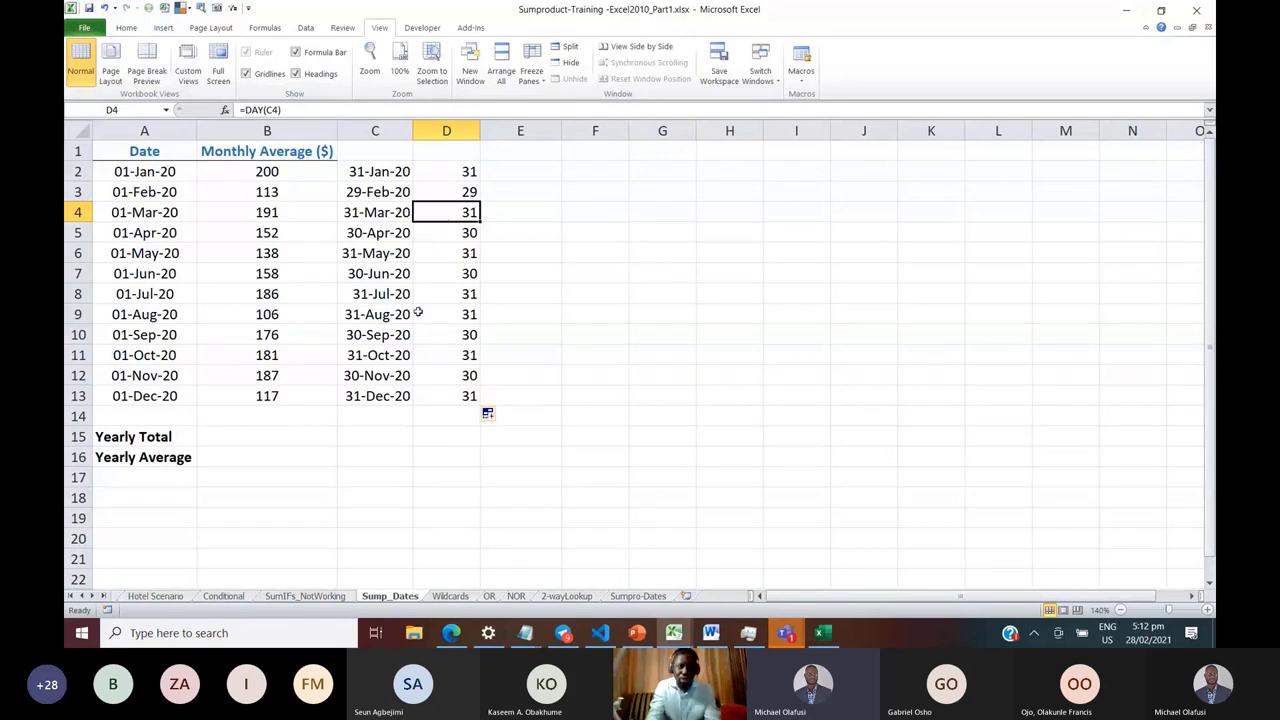
Calculate the Yearly Total in B15 with =SUMPRODUCT(B2:B13,D2:D13)
left_click(278, 432)
type("=sumpor")
key("BackSpace")
type("r")
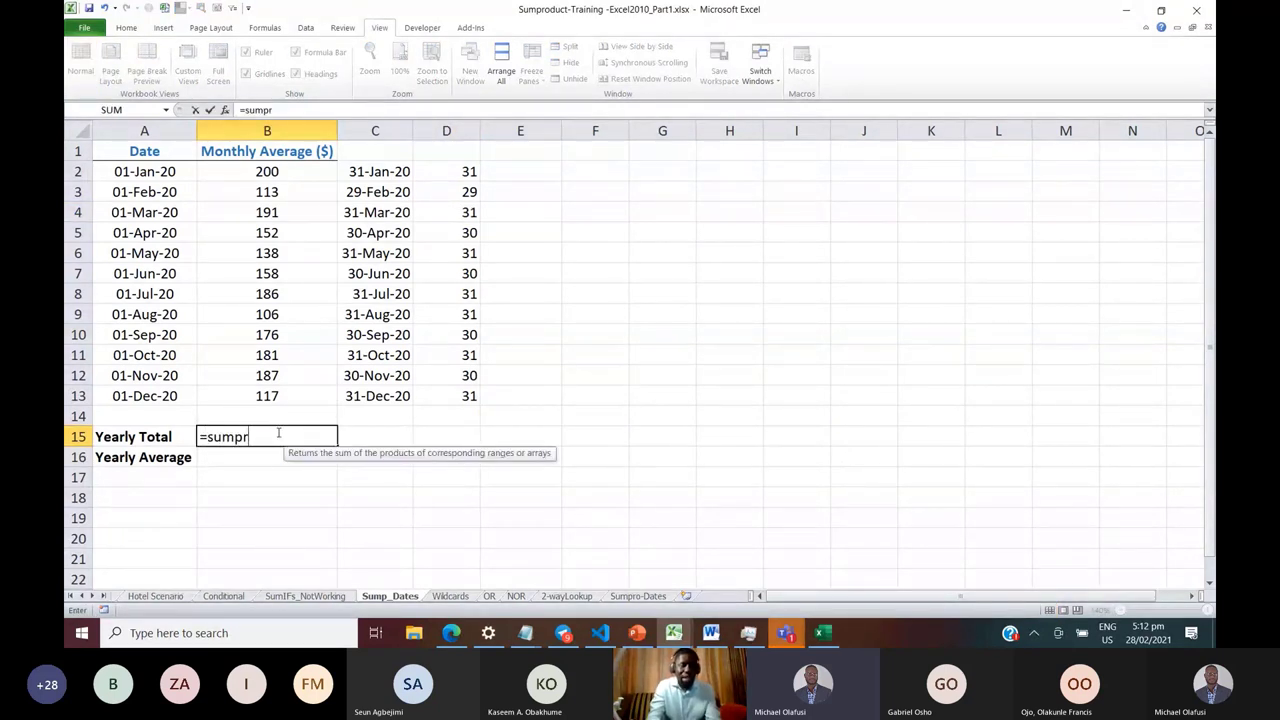
key("Tab")
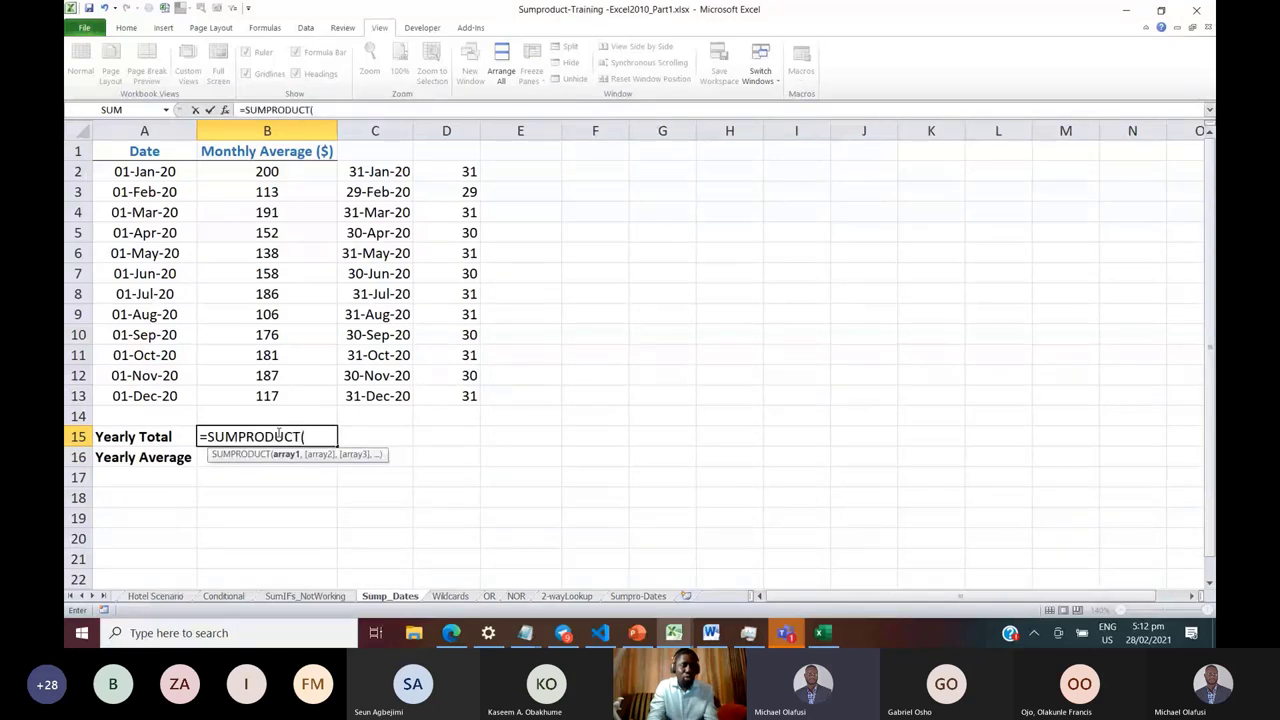
left_click(280, 172)
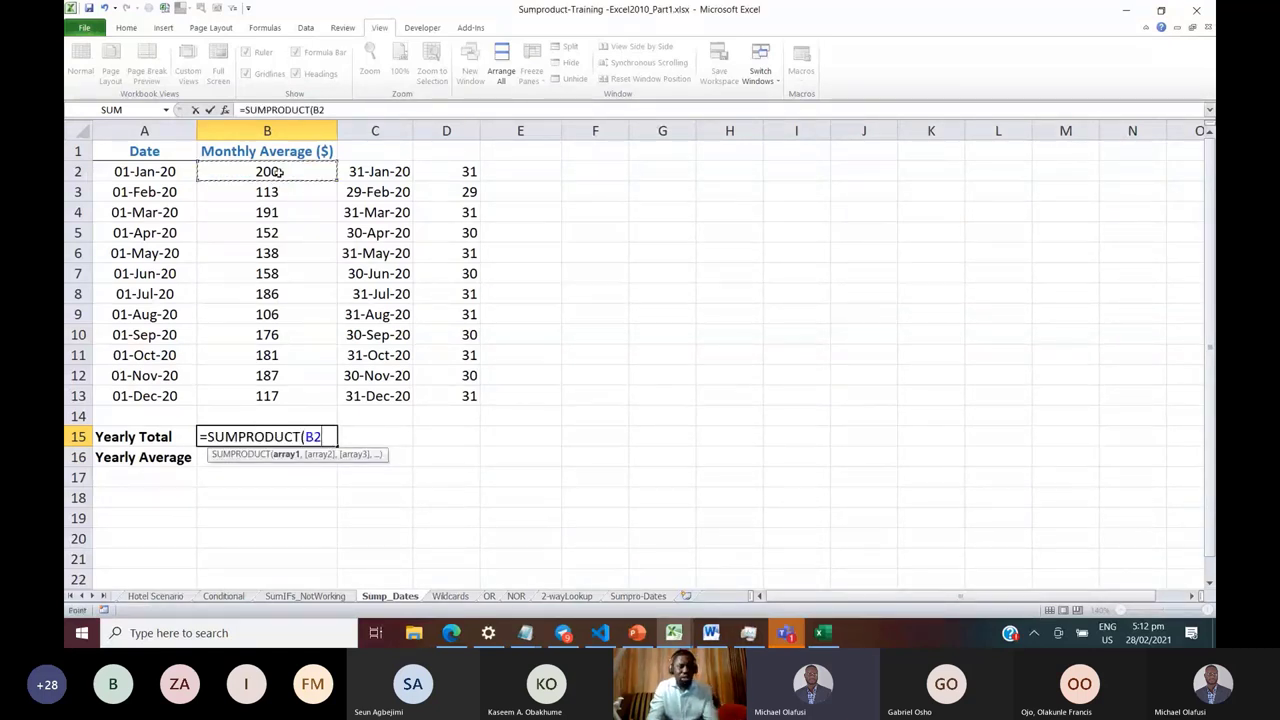
key("ctrl+shift+Down")
type(",")
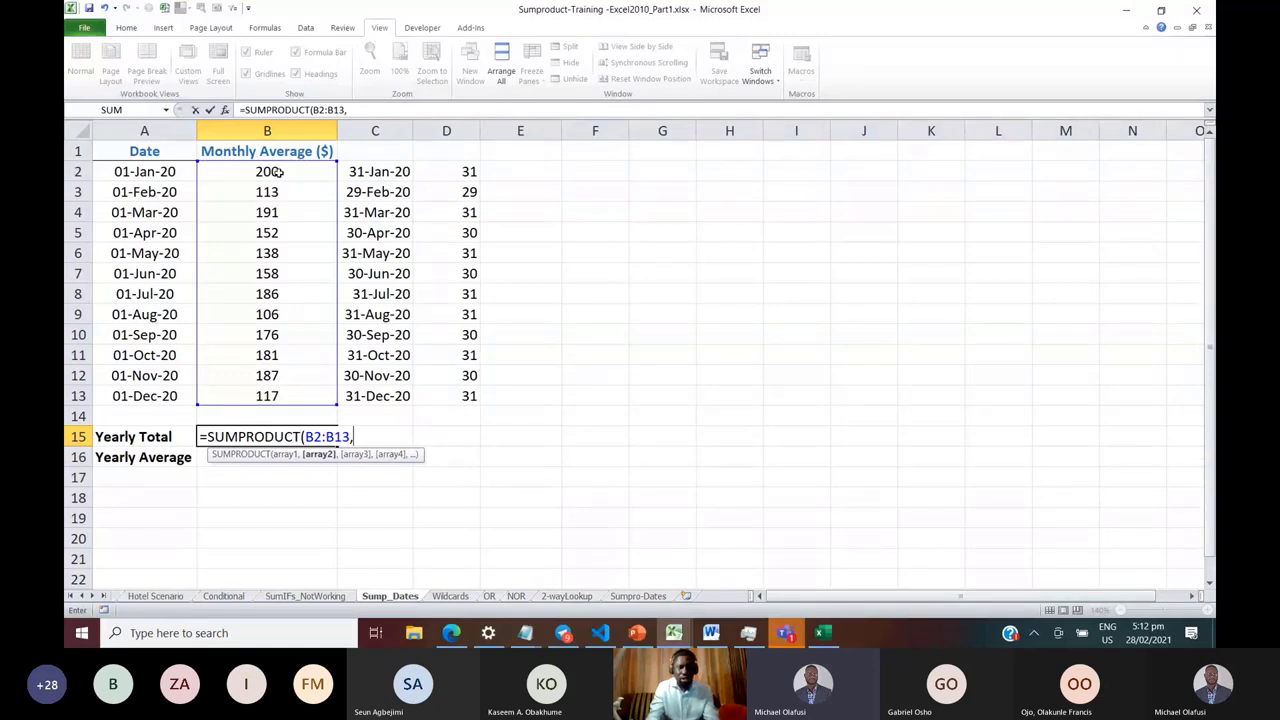
left_click(447, 174)
key("ctrl+shift+Down")
type(")")
key("ctrl+Return")
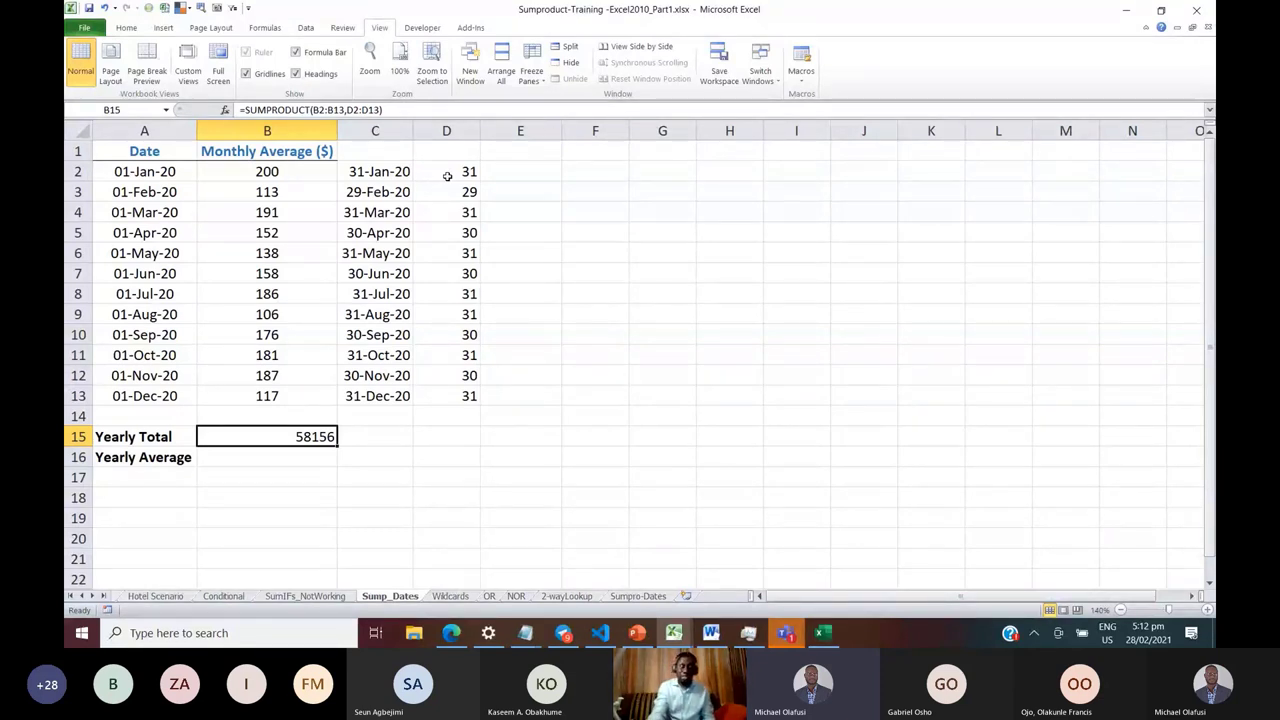
Calculate the Yearly Average in B16 with =B15/SUM(D2:D13)
key("Down")
type("=")
key("Up")
type("/")
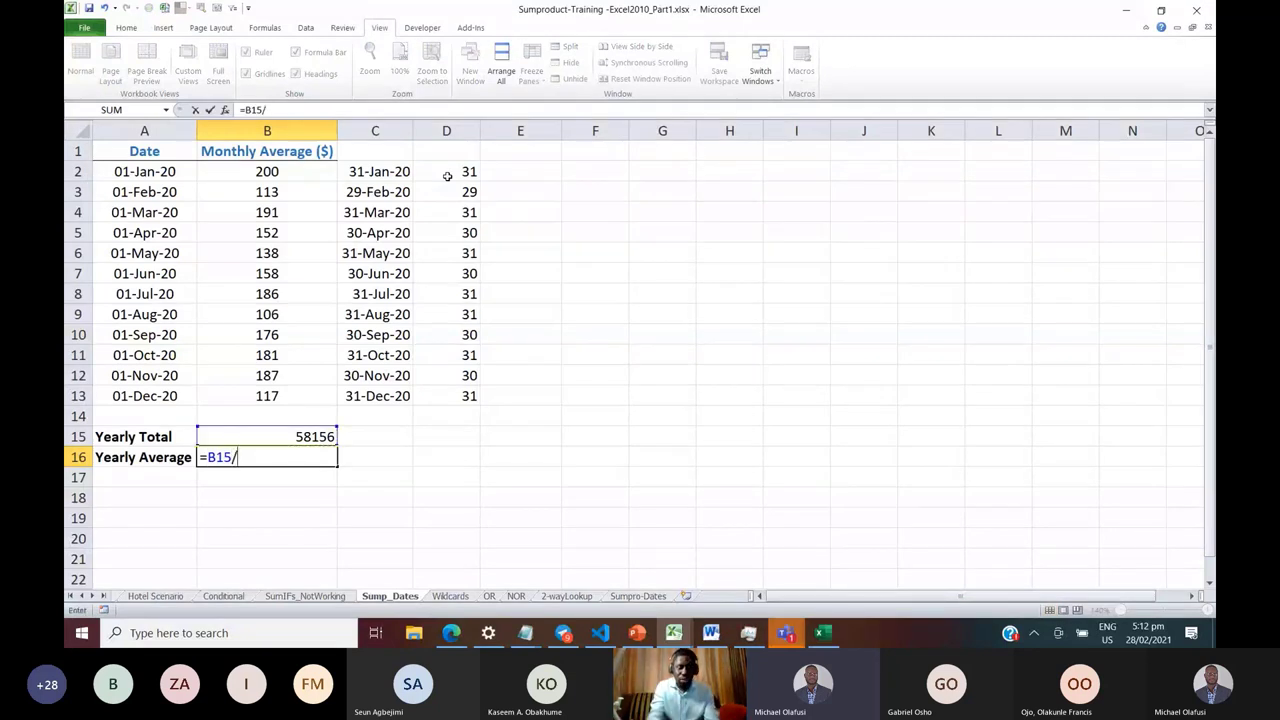
type("SUM(")
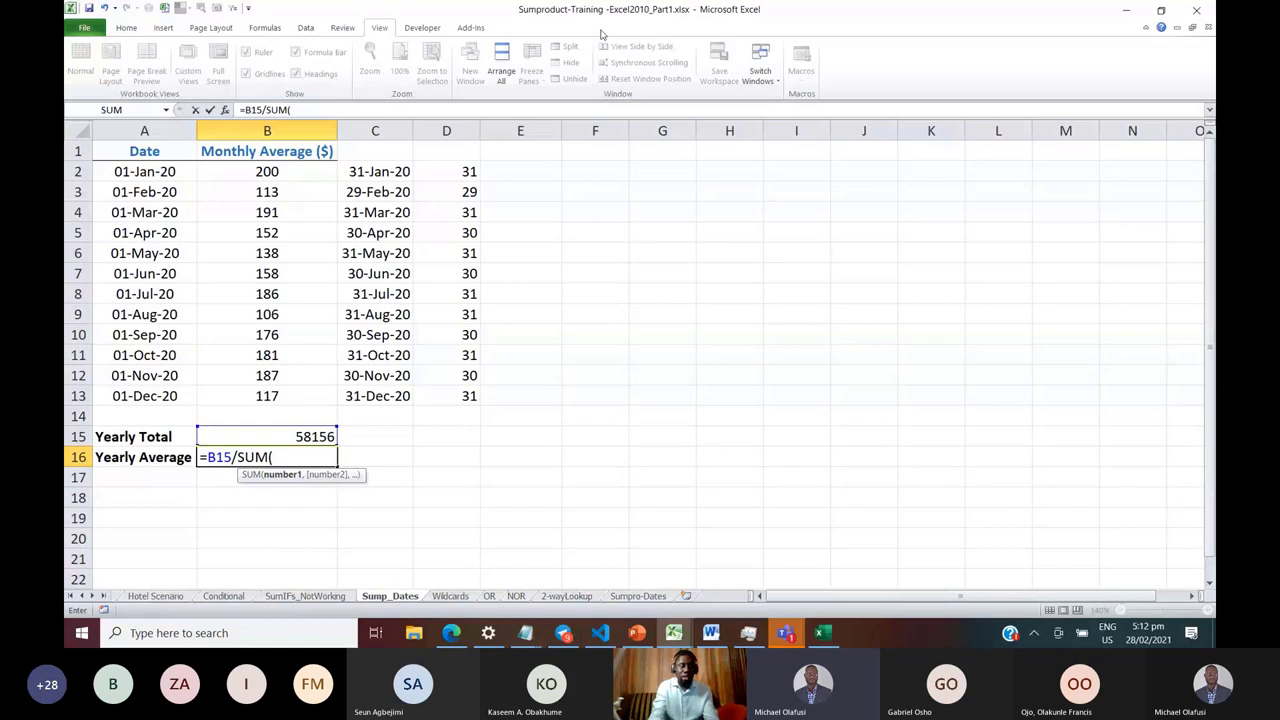
left_click(442, 170)
key("ctrl+shift+Down")
type(")")
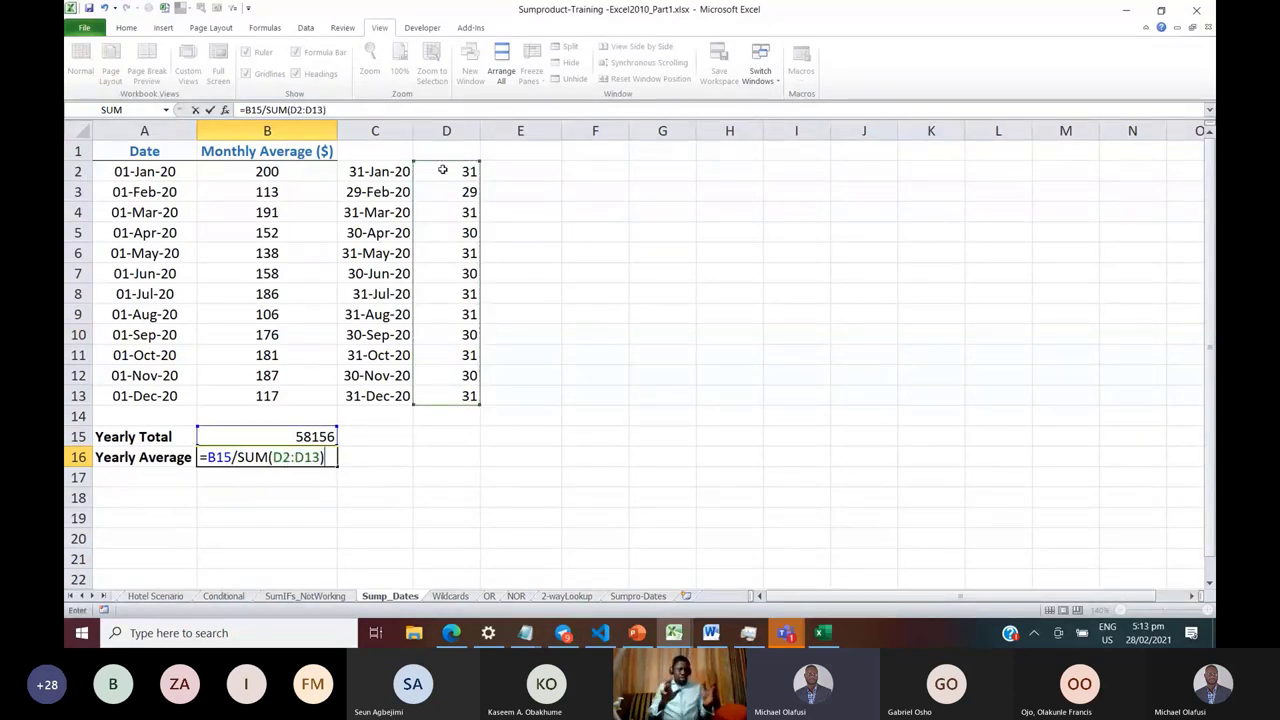
key("ctrl+Return")
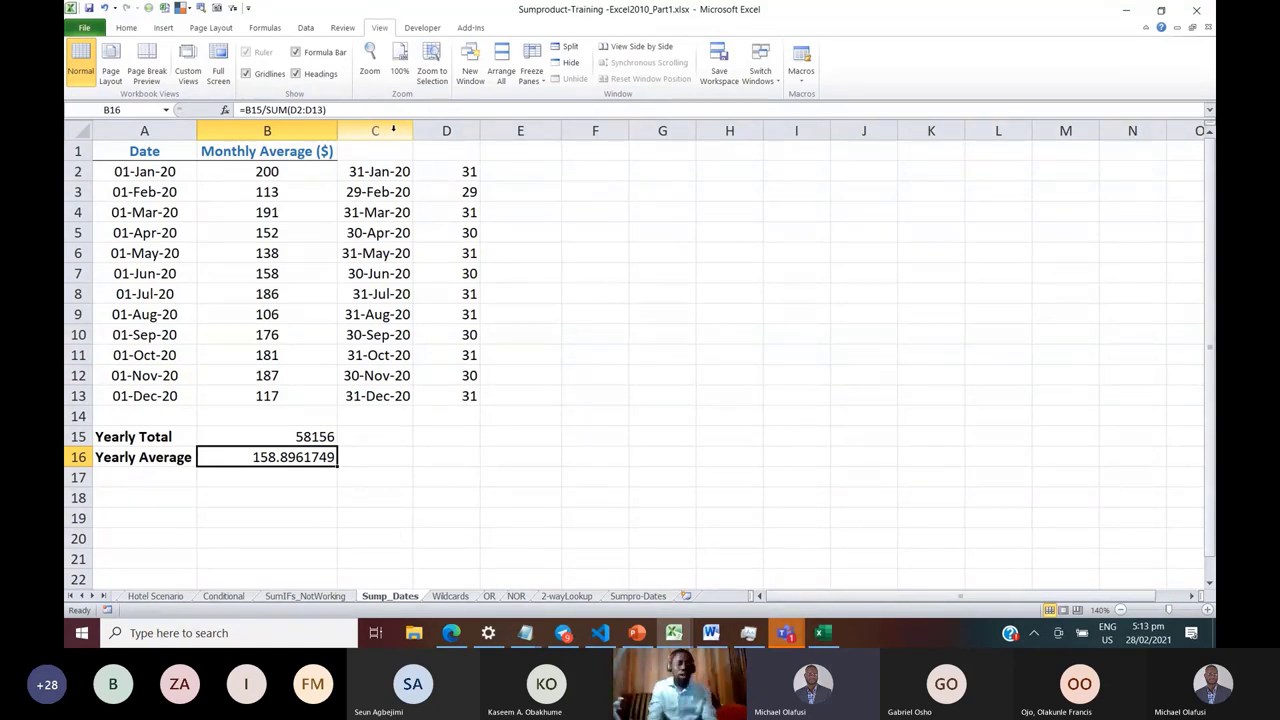
Clear the Yearly Total and Yearly Average formulas from B15:B16
left_click(295, 438)
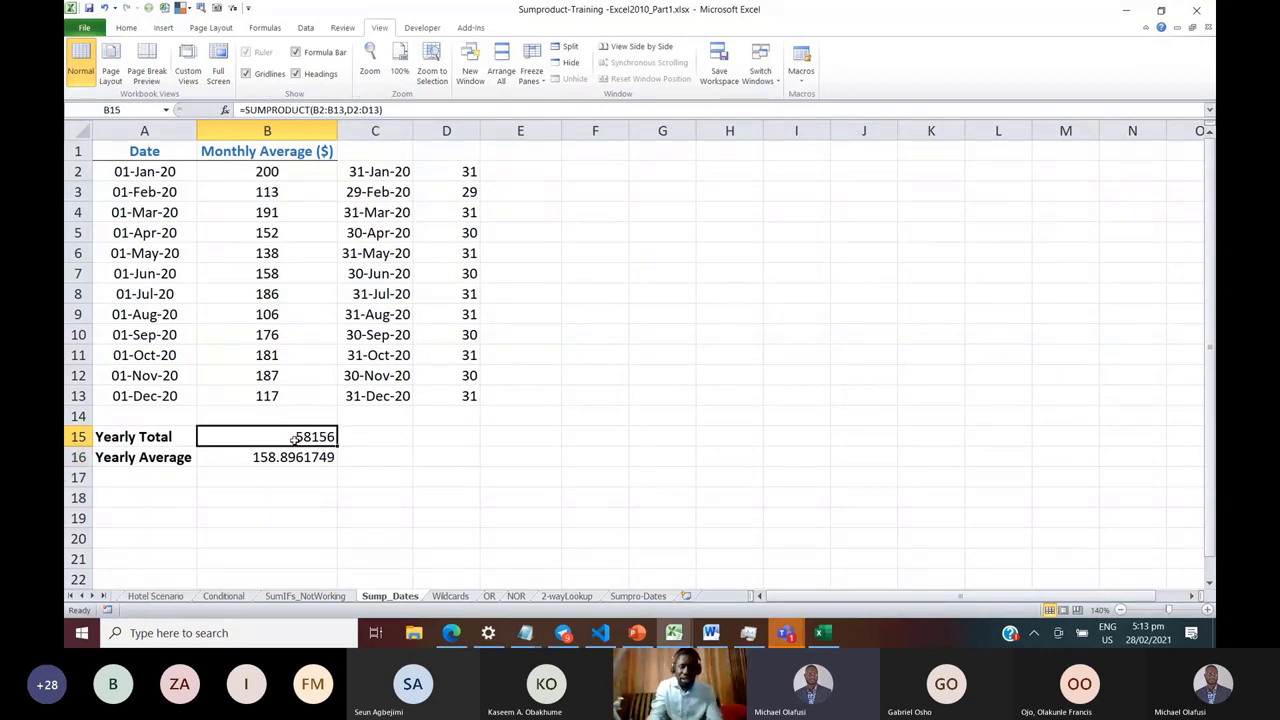
key("shift+Down")
key("Delete")
left_click(294, 440)
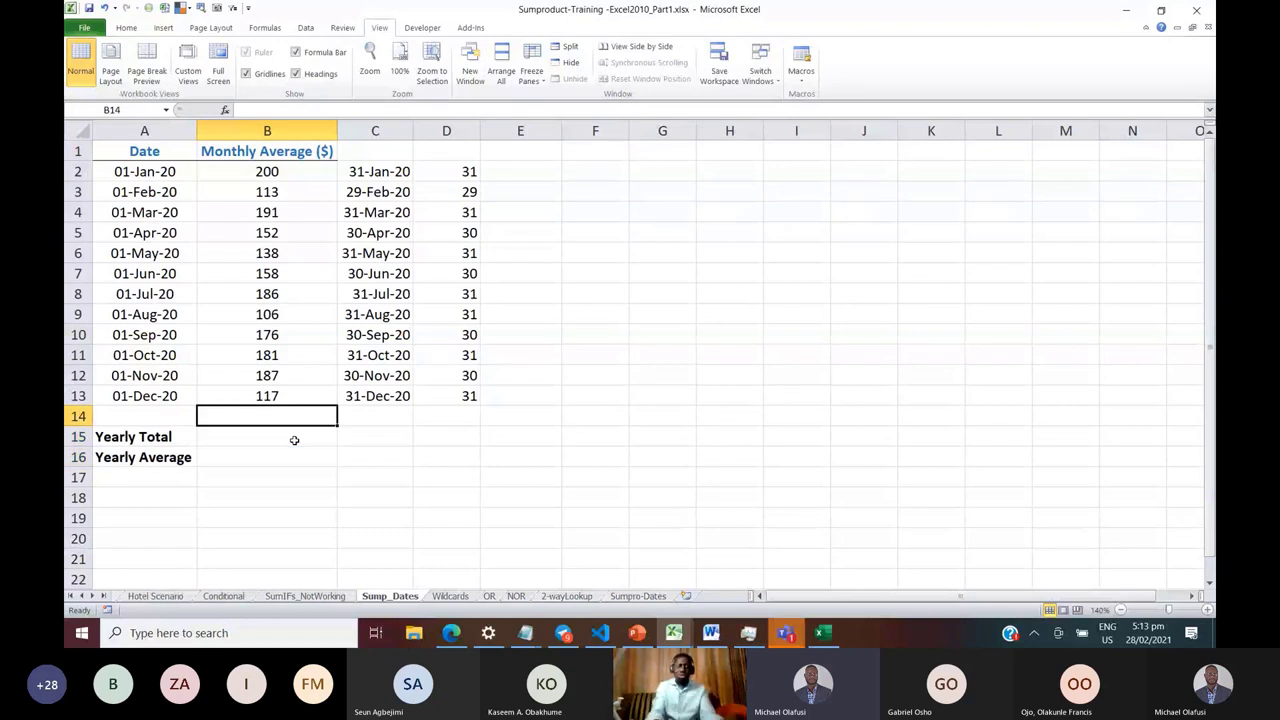
type("=")
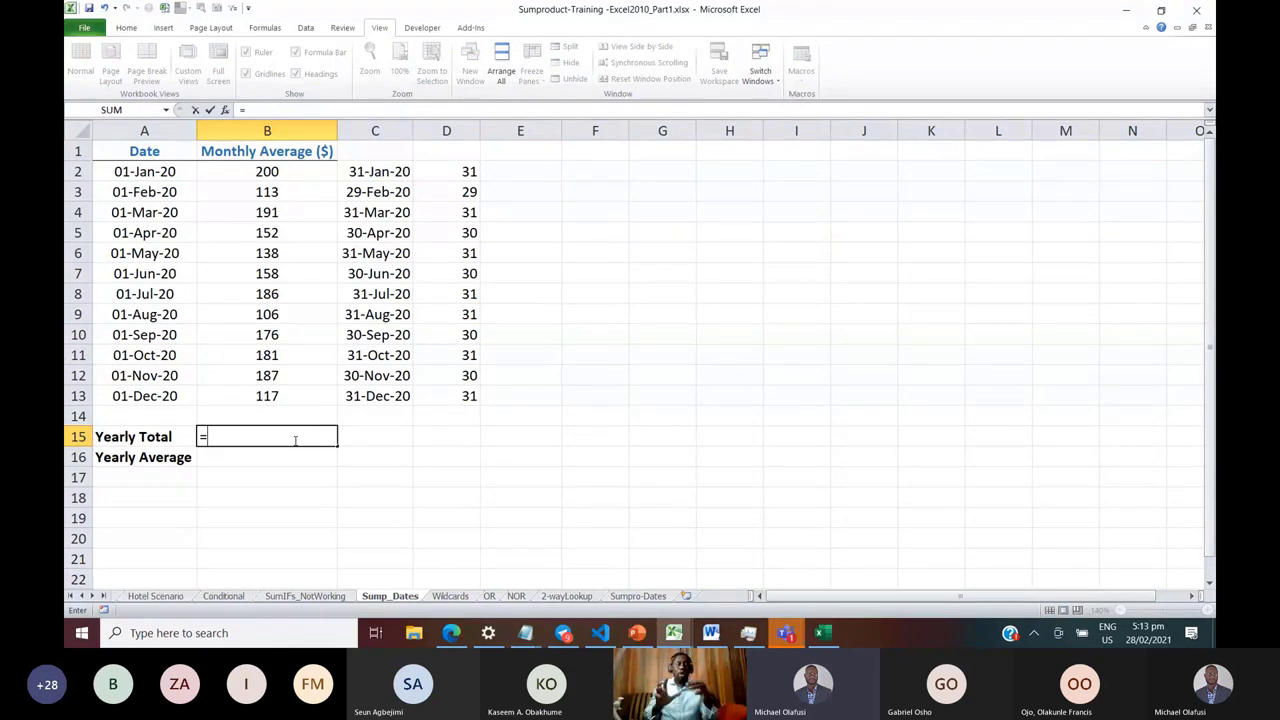
type("s")
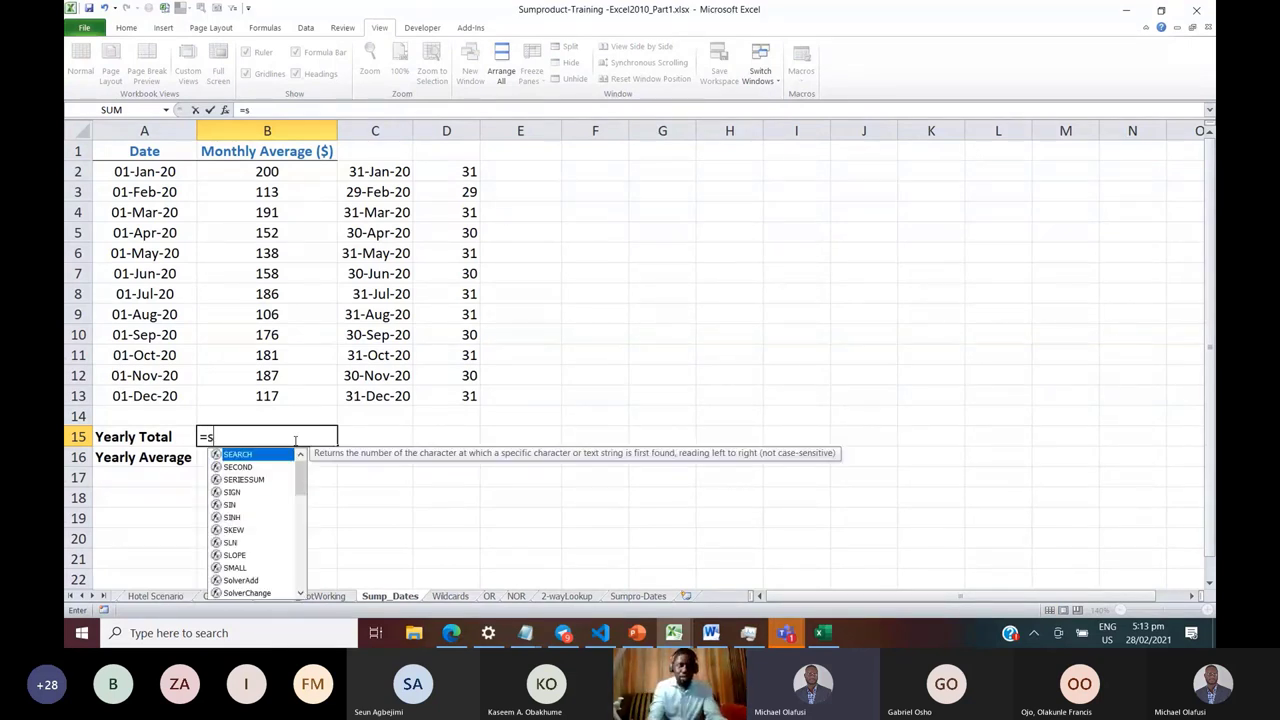
type("umprod")
key("Tab")
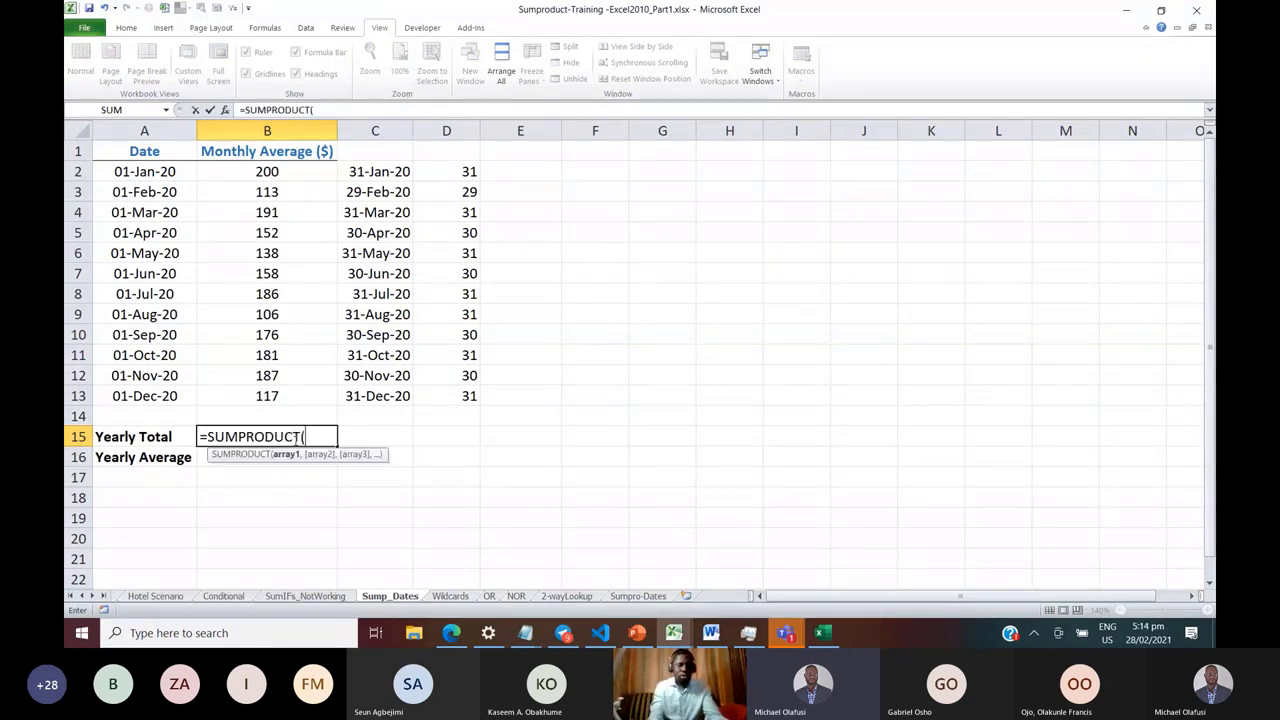
key("Escape")
Clear the helper month-end dates and day counts from C2:D13
key("Right")
key("Right")
key("Up")
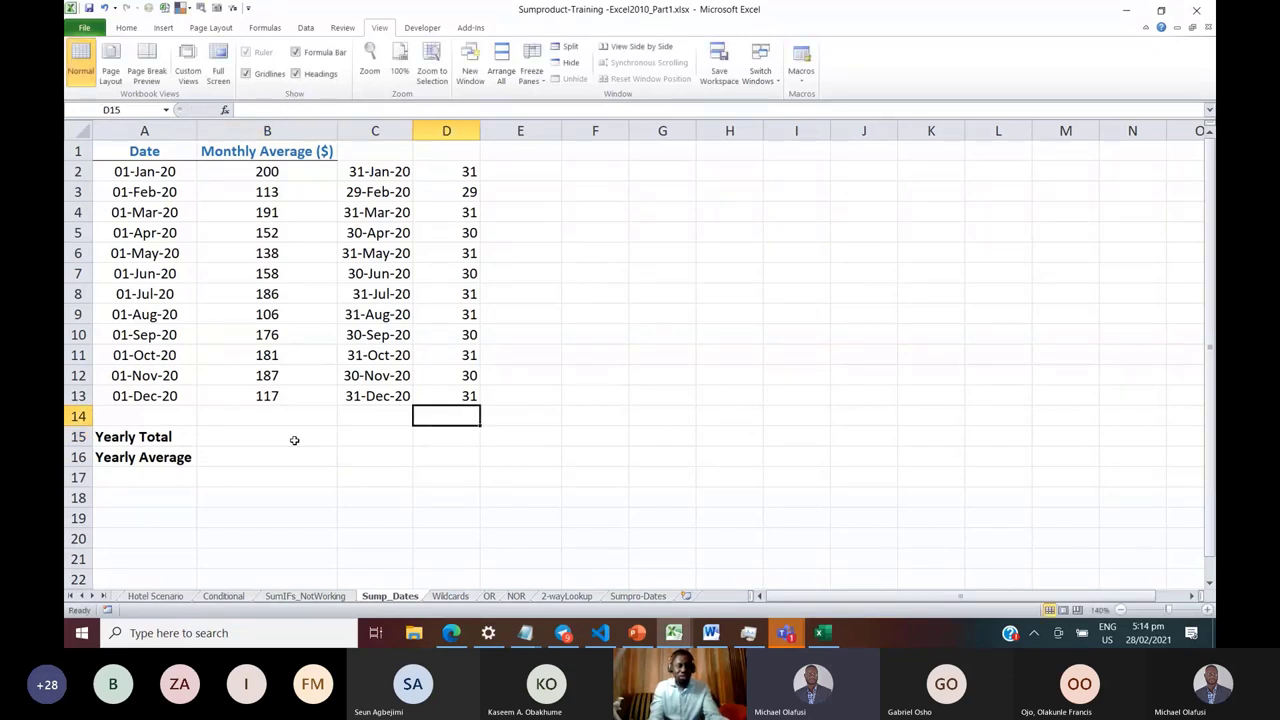
key("Up")
key("Left")
key("shift+Right")
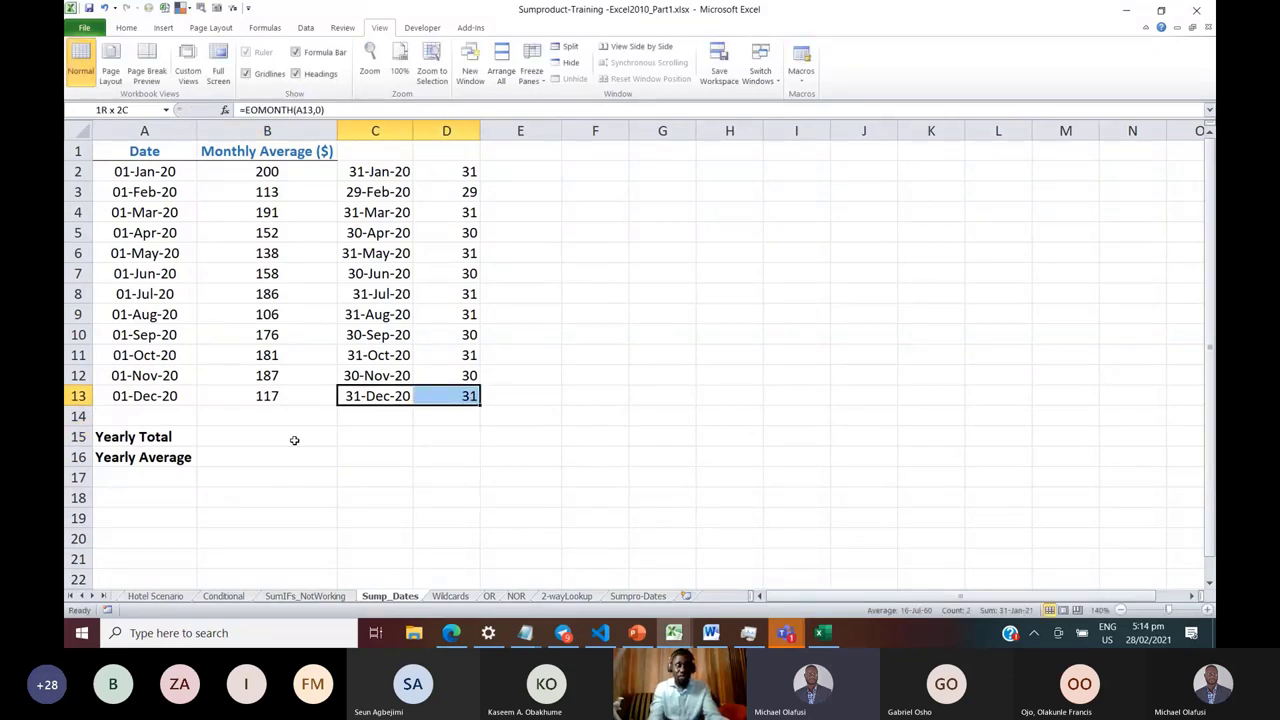
key("ctrl+shift+Up")
key("Delete")
Start a SUMPRODUCT formula in B15 for the Yearly Total with B2:B13 as the first array
key("Left")
key("Down")
key("Down")
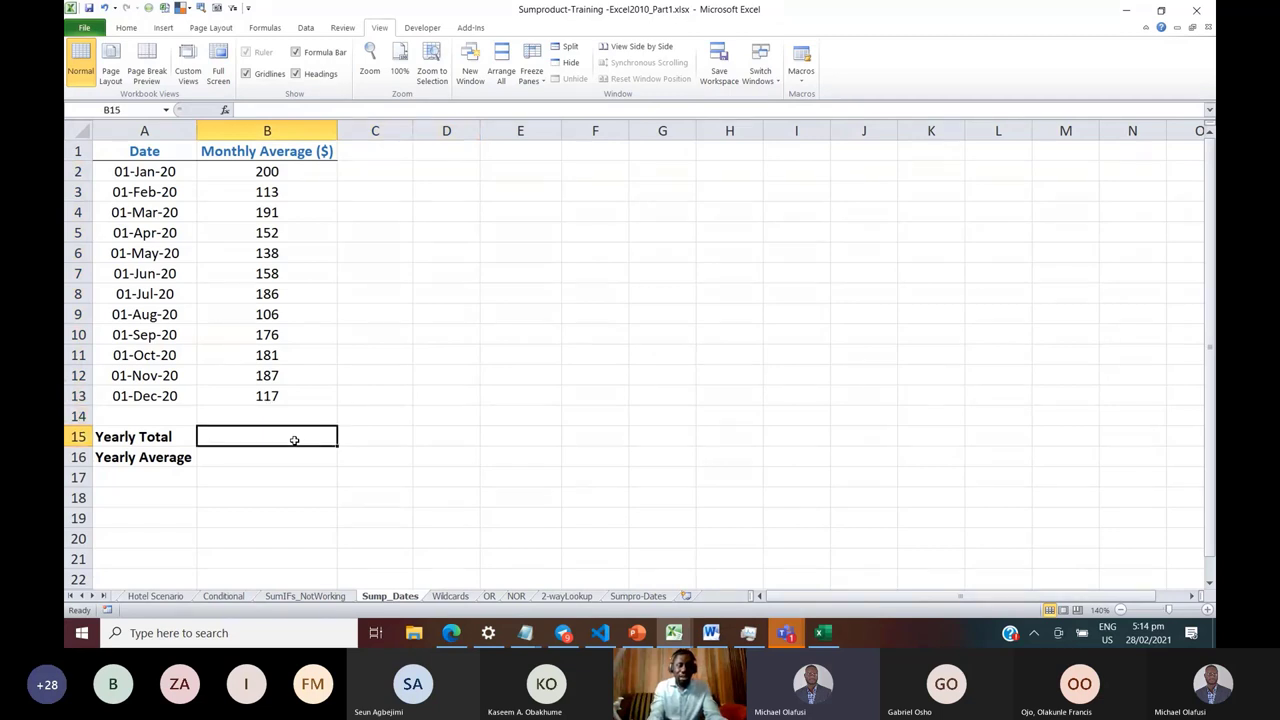
type("=sump")
key("Tab")
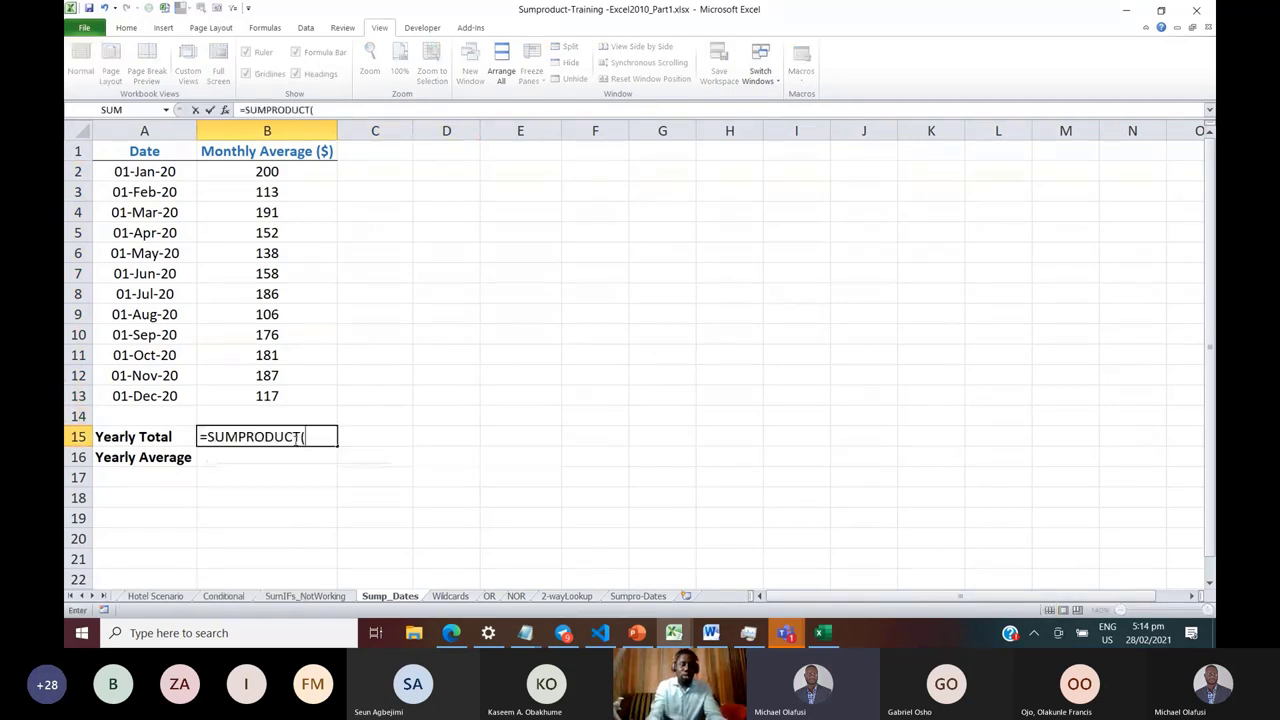
key("Up")
key("Up")
key("ctrl+shift+Up")
key("shift+Down")
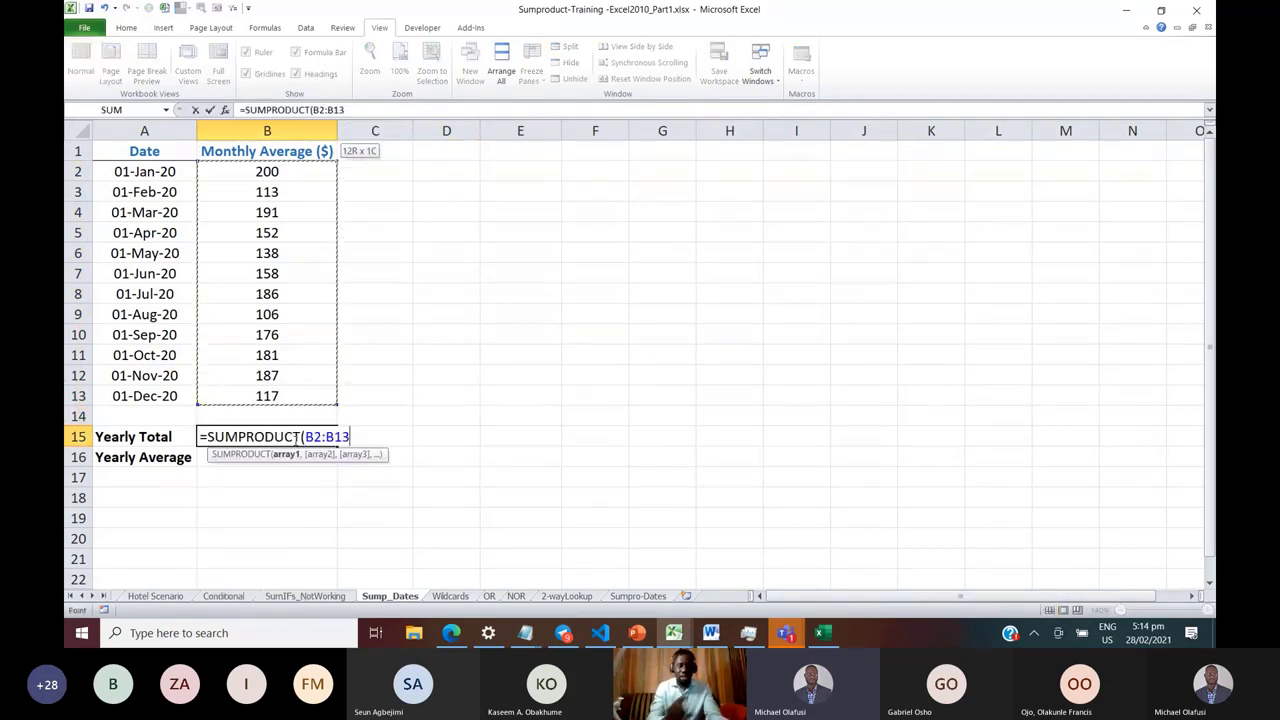
type(",")
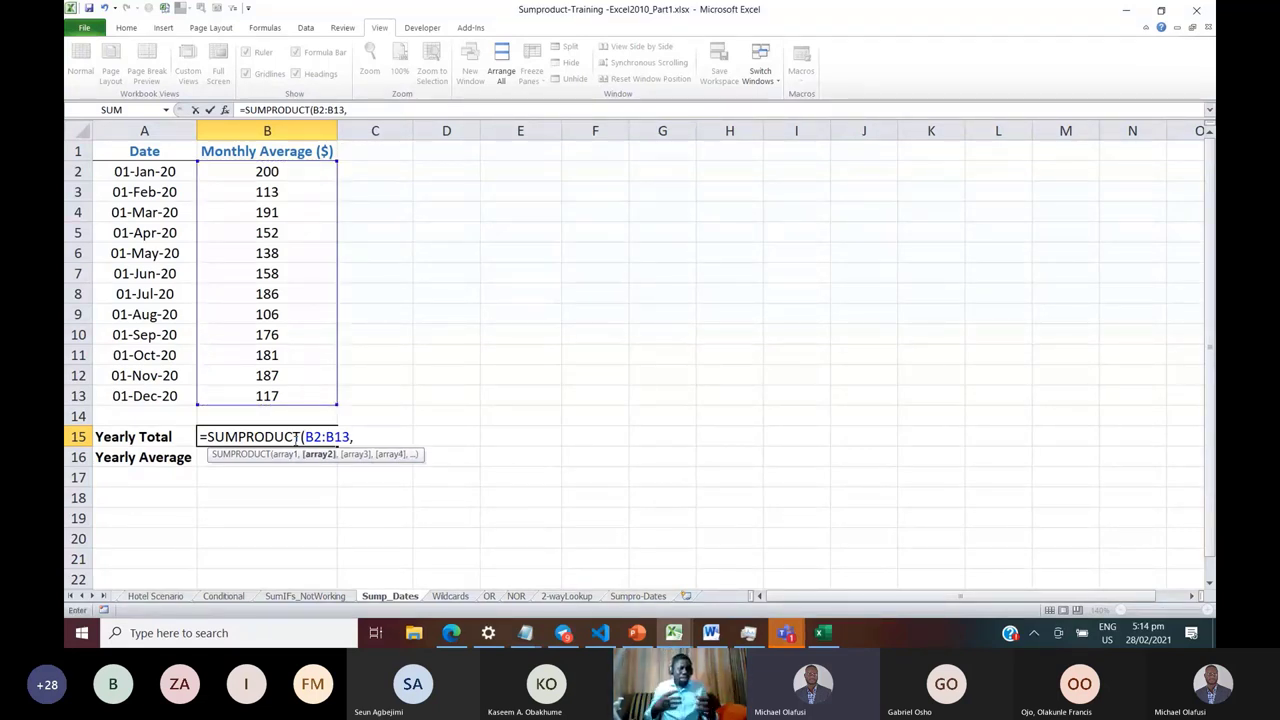
Add EOMONTH(A2:A13,0) as the second array of the SUMPRODUCT formula
type("eomonth")
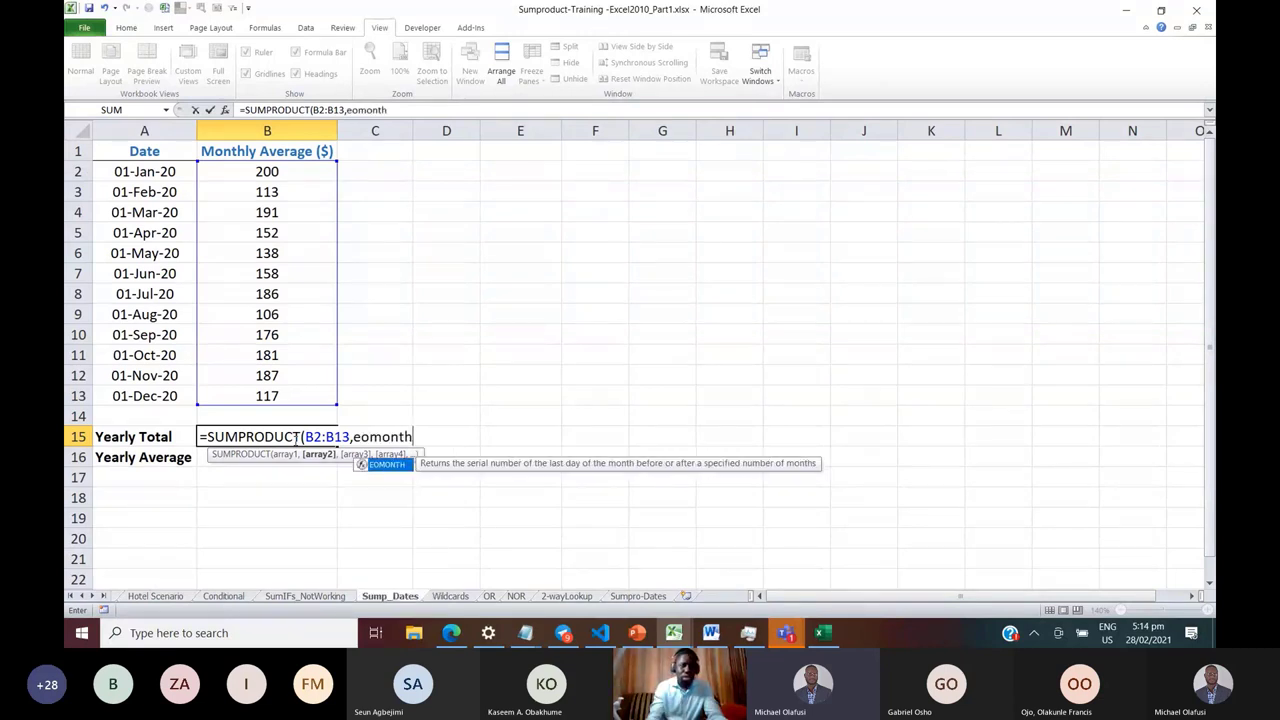
key("Tab")
key("Up")
key("Left")
key("Up")
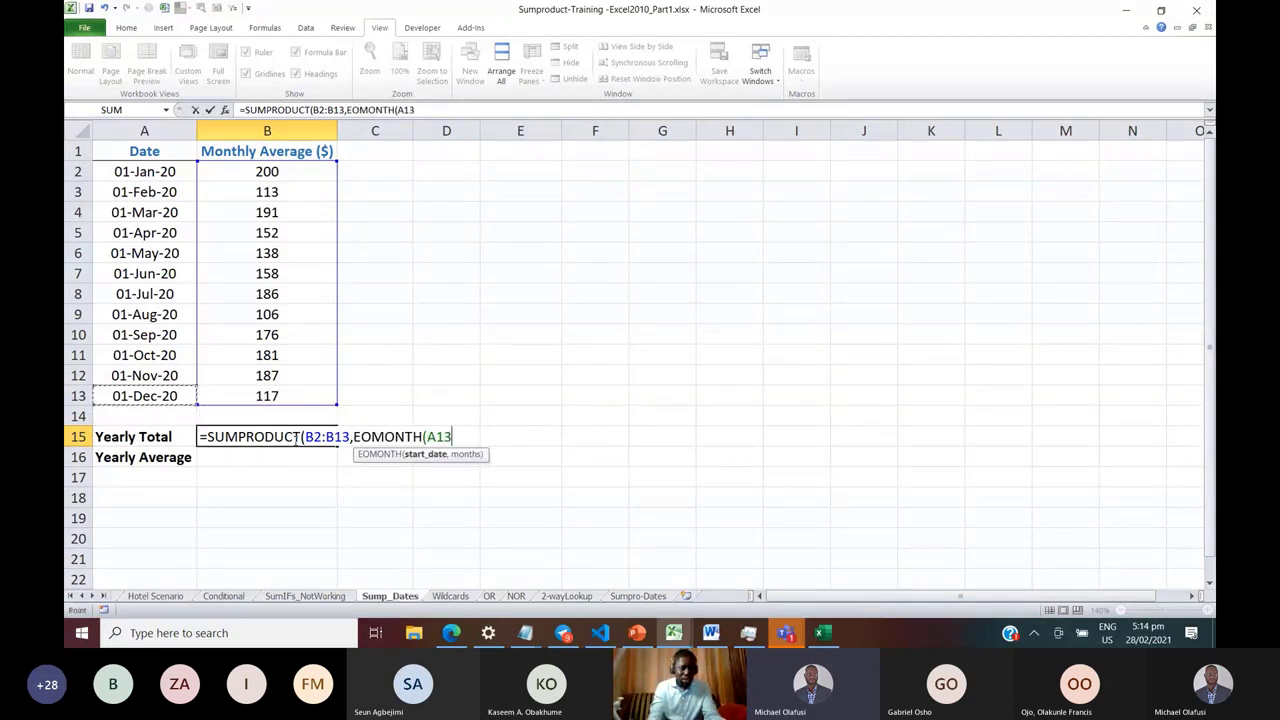
key("ctrl+shift+Up")
key("shift+Down")
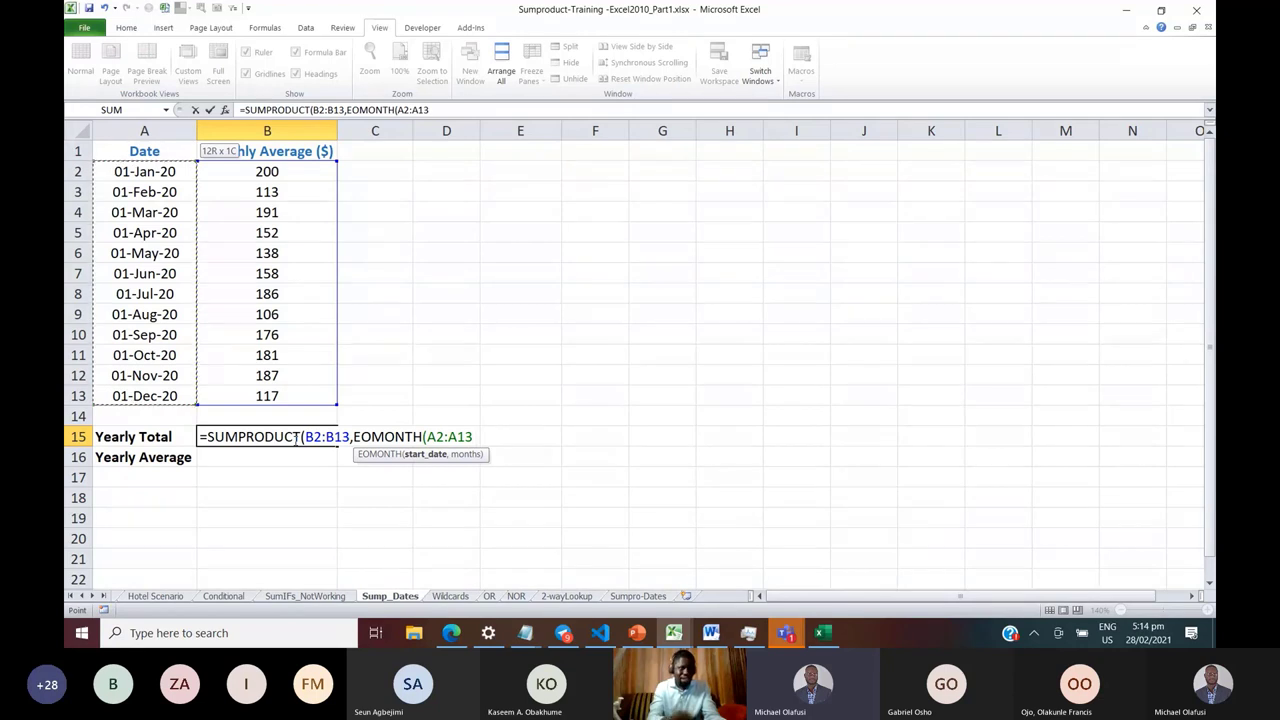
type(",0)")
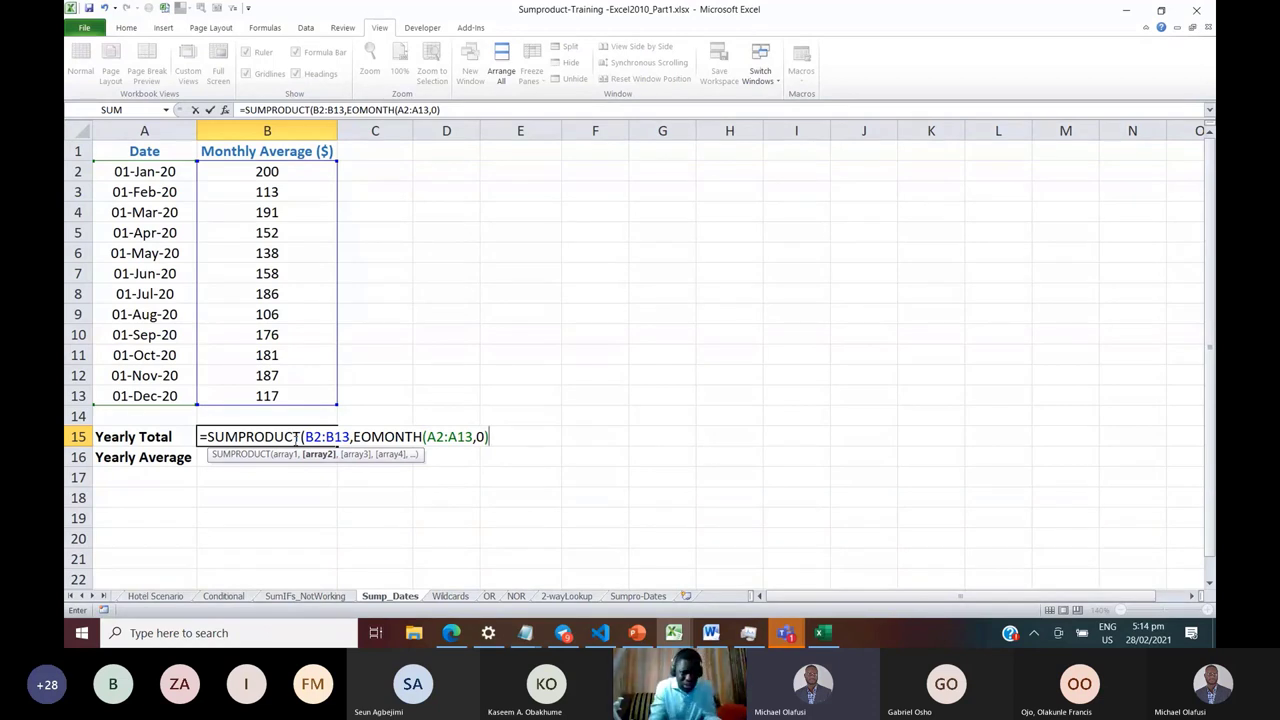
Evaluate the EOMONTH(A2:A13,0) part of the formula in place and restore its original text
left_click_drag(347, 110, 500, 118)
key("F9")
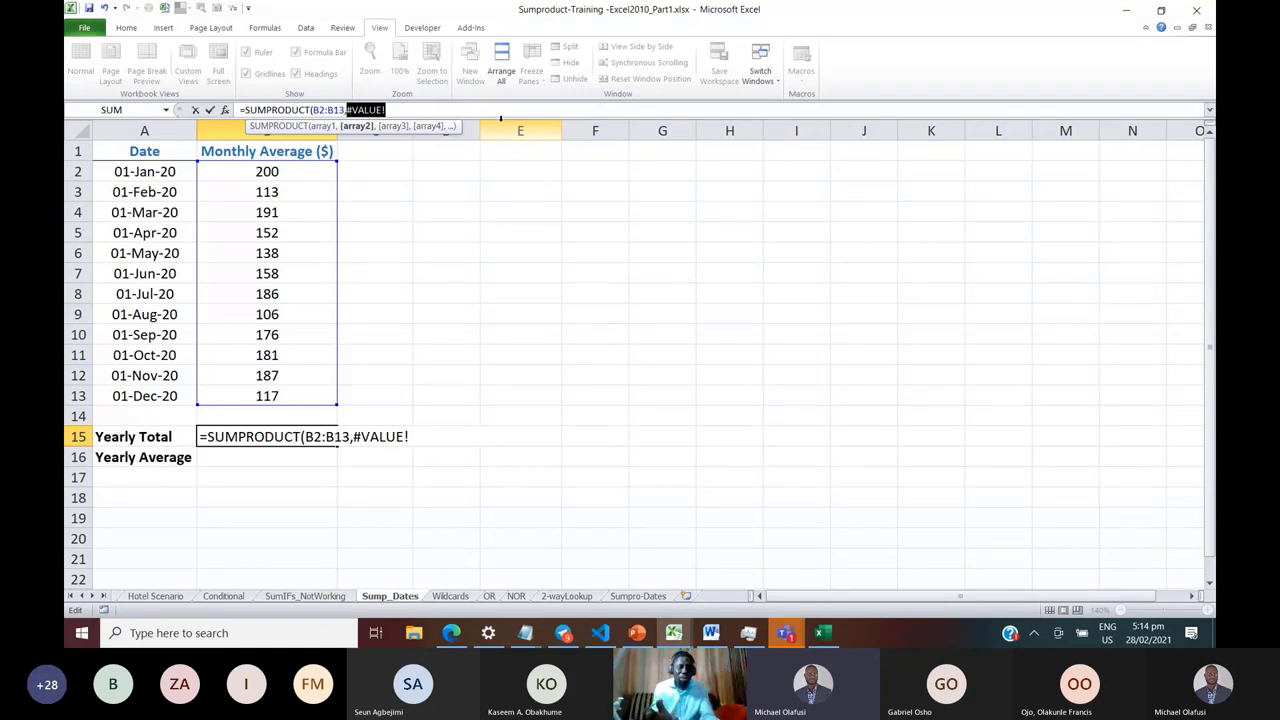
key("ctrl+z")
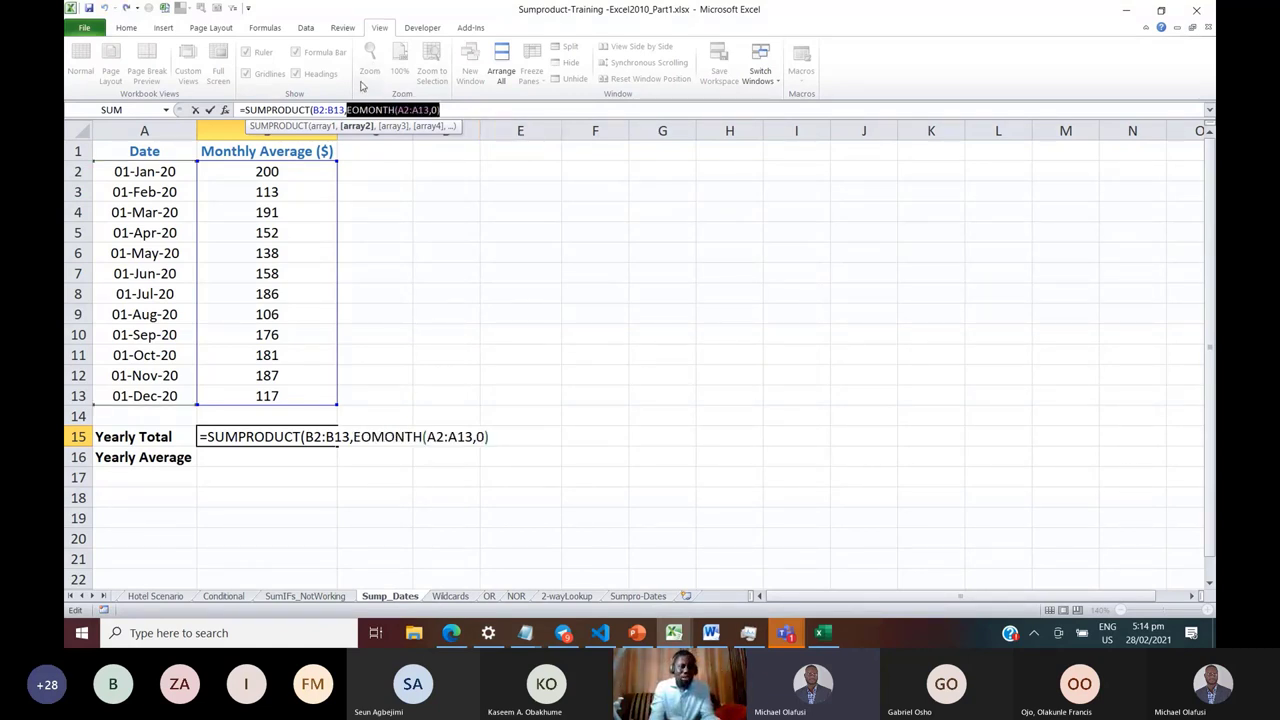
Wrap the EOMONTH part in DAY and enter =SUMPRODUCT(B2:B13,DAY(EOMONTH(A2:A13,0))) in B15
left_click(347, 110)
type("day")
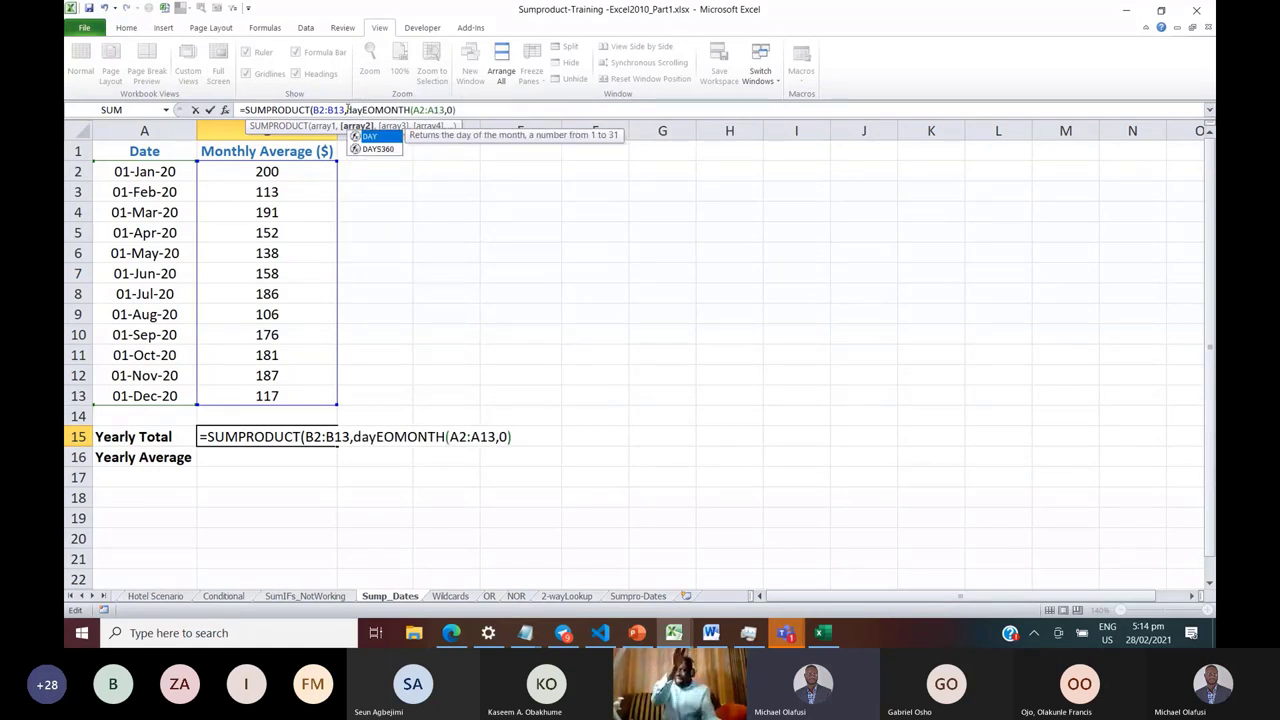
key("Tab")
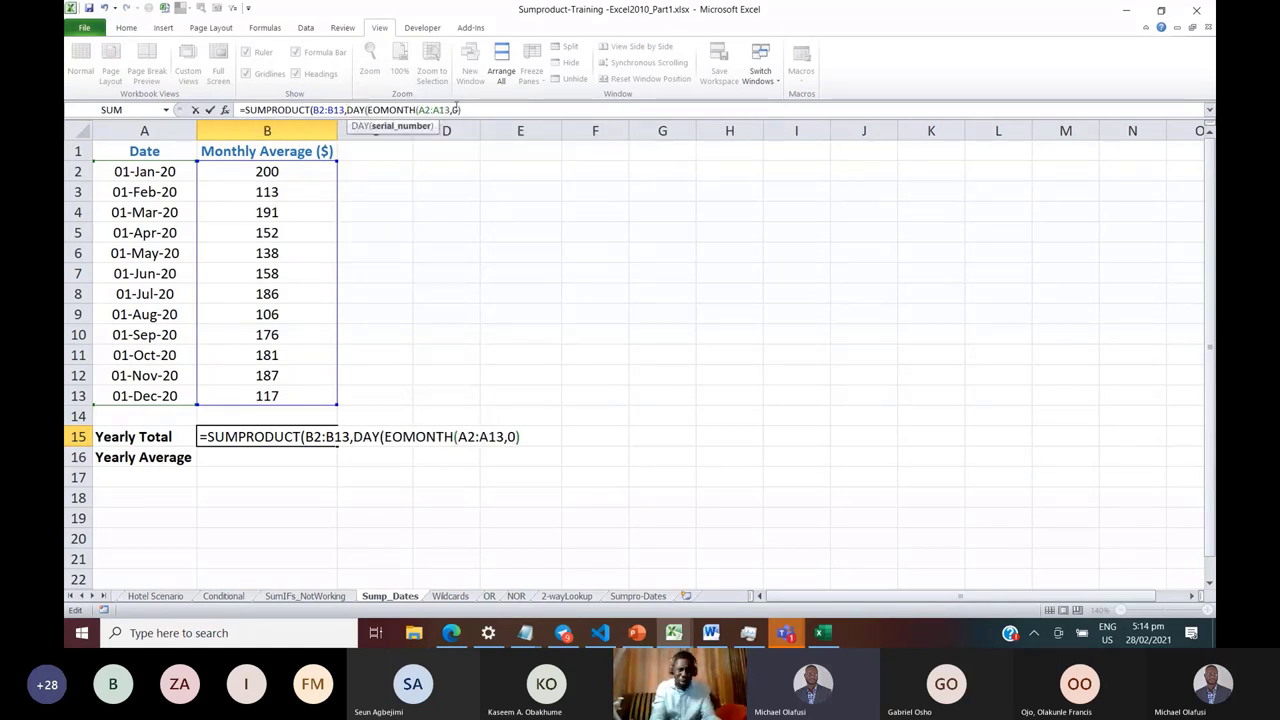
type(")")
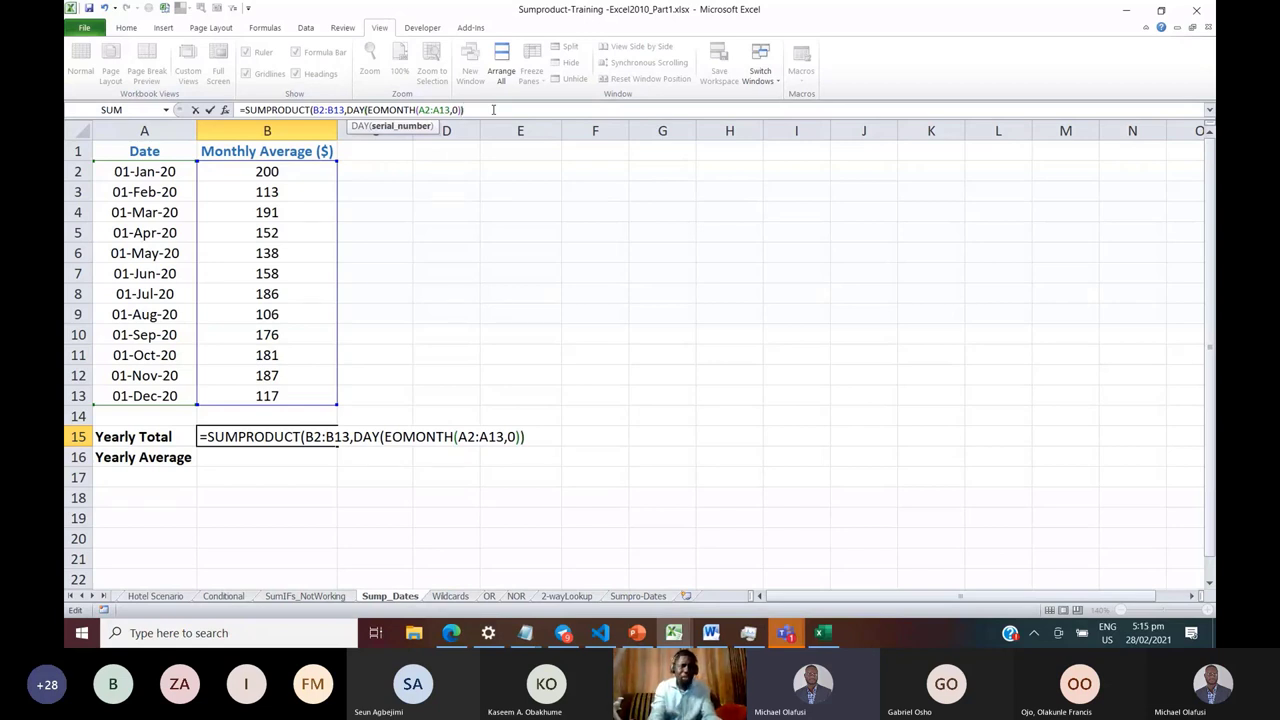
type(")")
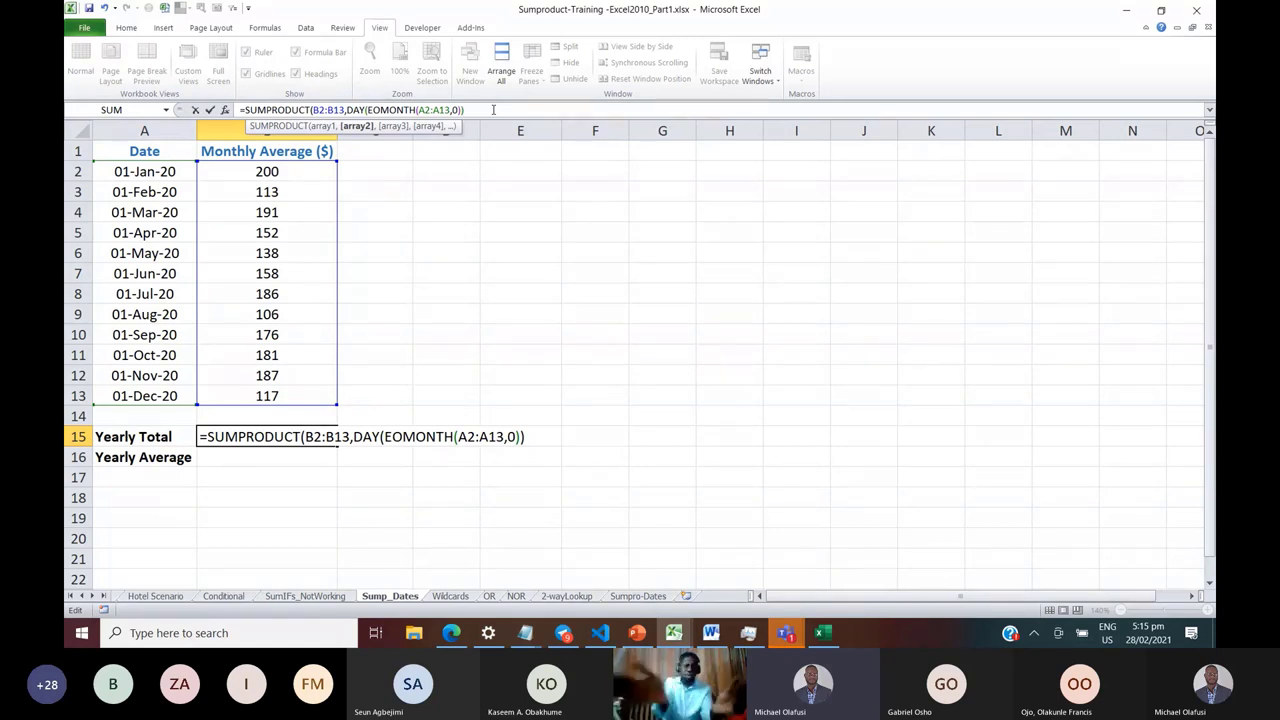
type(")")
key("Return")
key("Up")
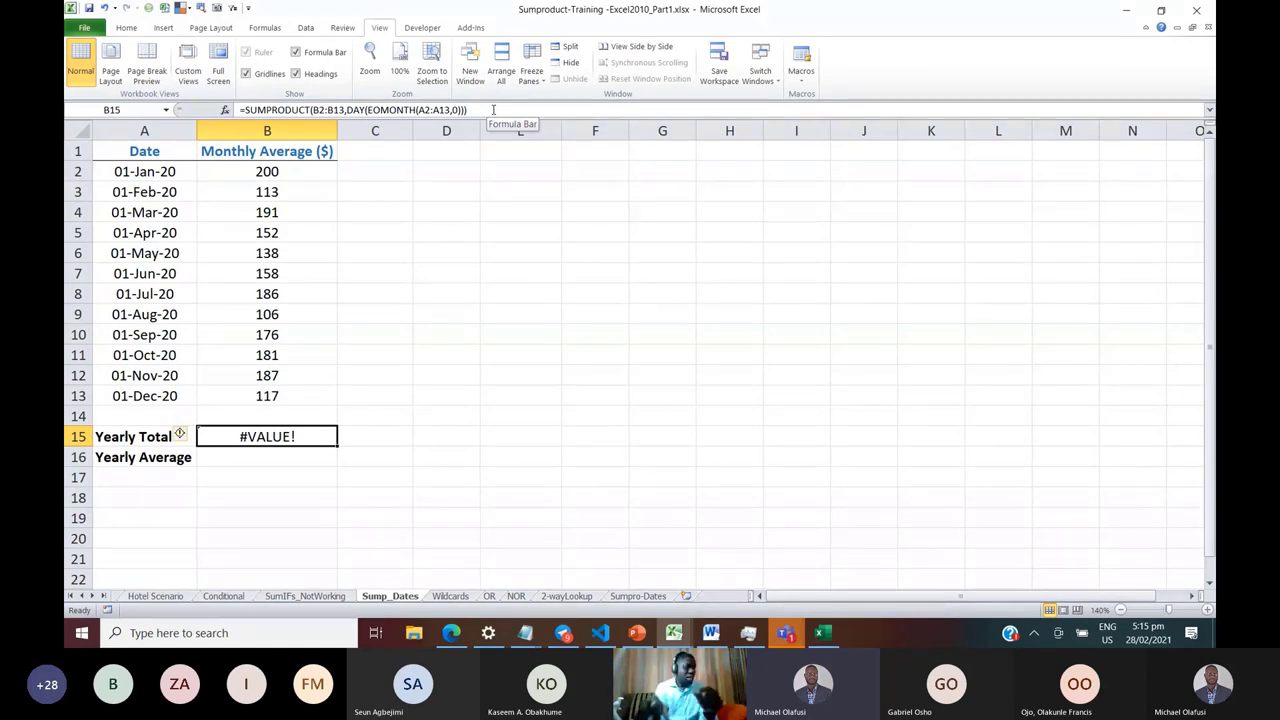
Review the January row and go through the monthly averages in column B down to December
key("Up")
key("Up")
key("Up")
key("Down")
key("ctrl+Up")
key("Down")
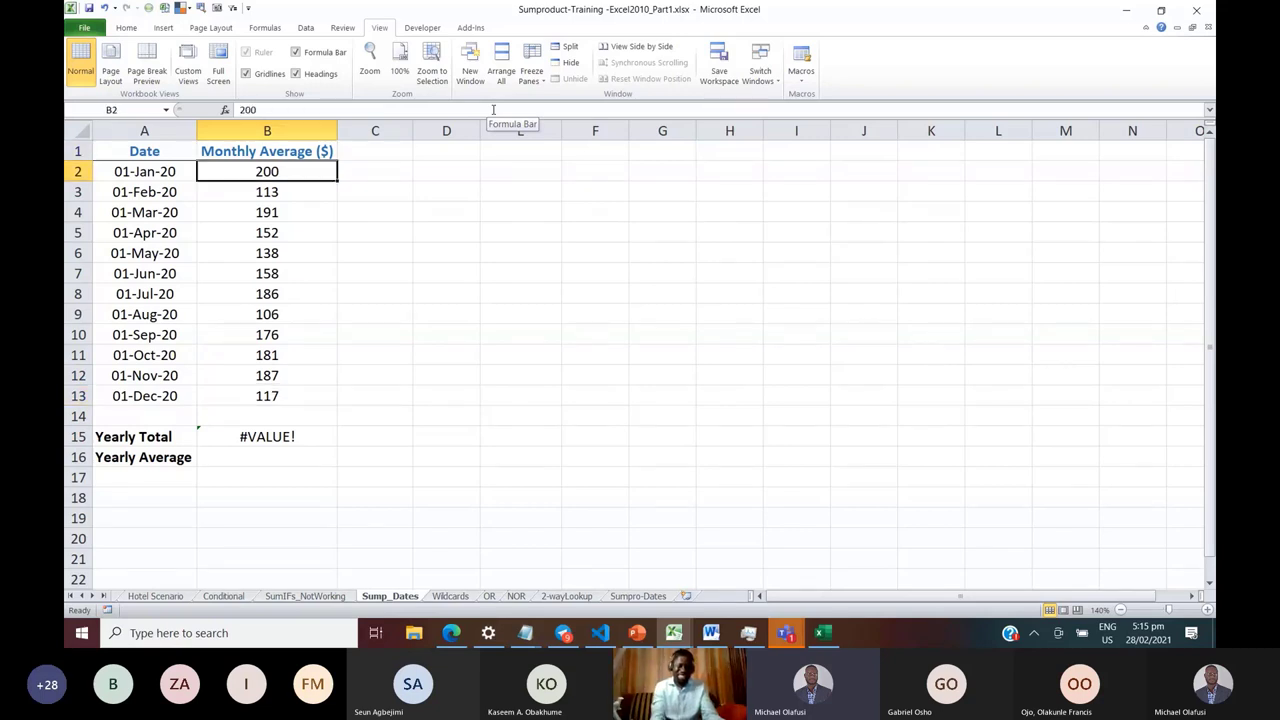
key("Right")
key("Left")
key("Left")
key("Right")
key("Right")
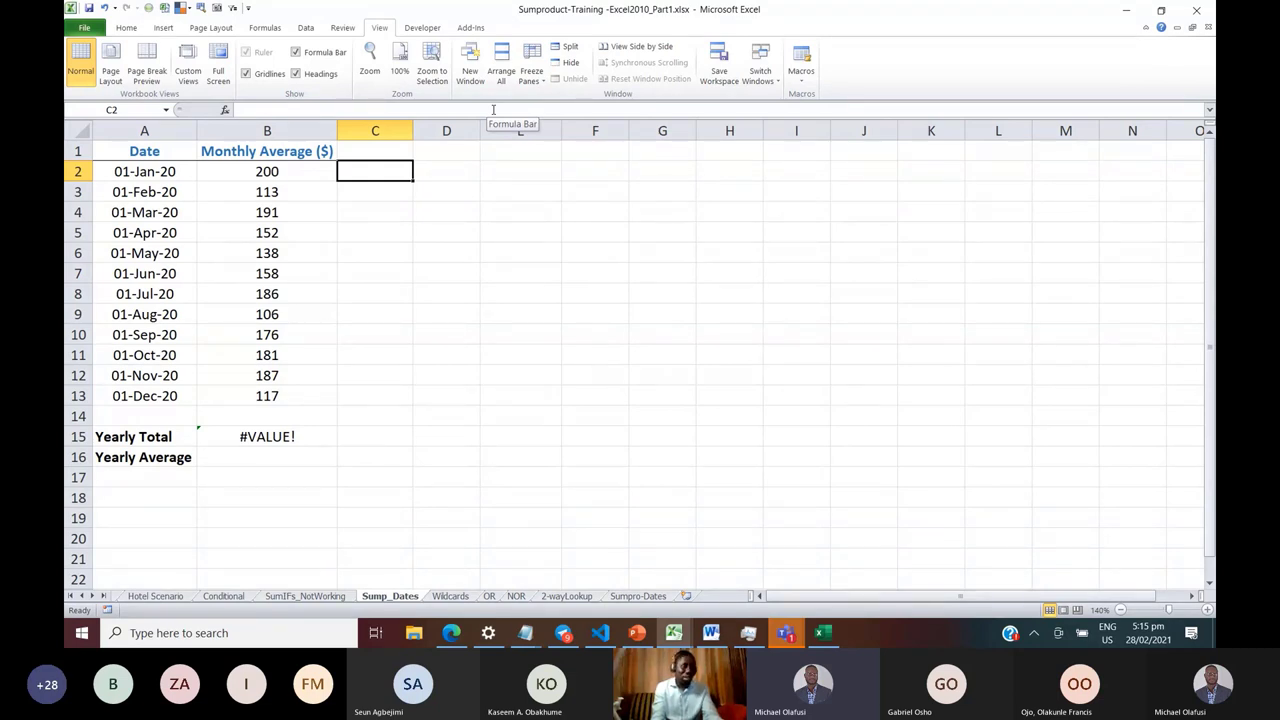
key("Left")
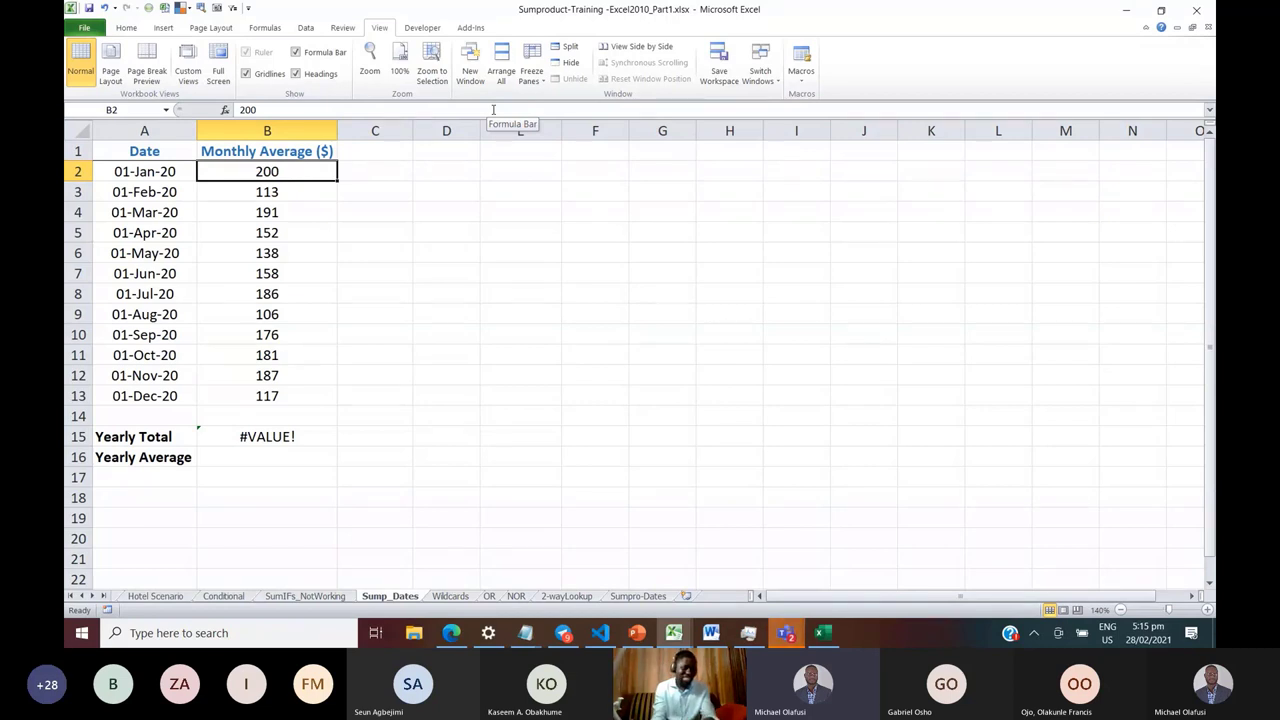
key("Down")
key("Down")
key("Down")
key("Down")
key("Down")
key("Down")
key("Down")
key("Down")
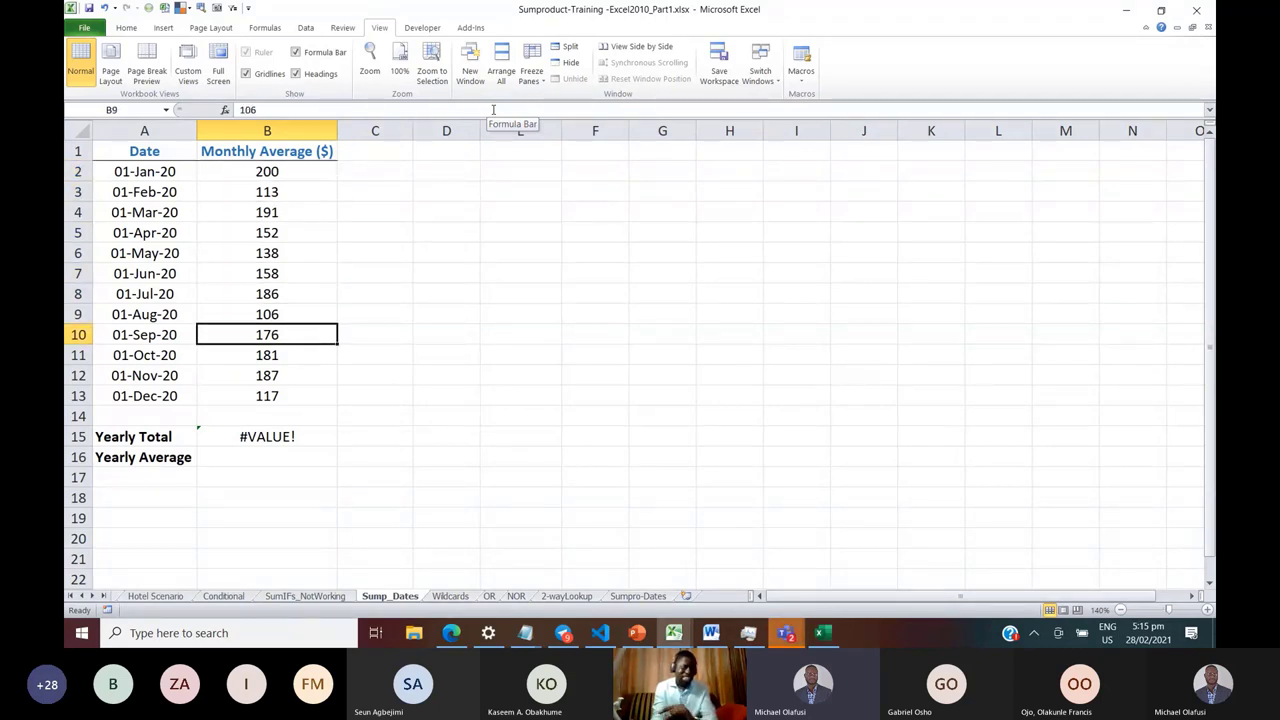
key("Down")
key("Down")
key("Down")
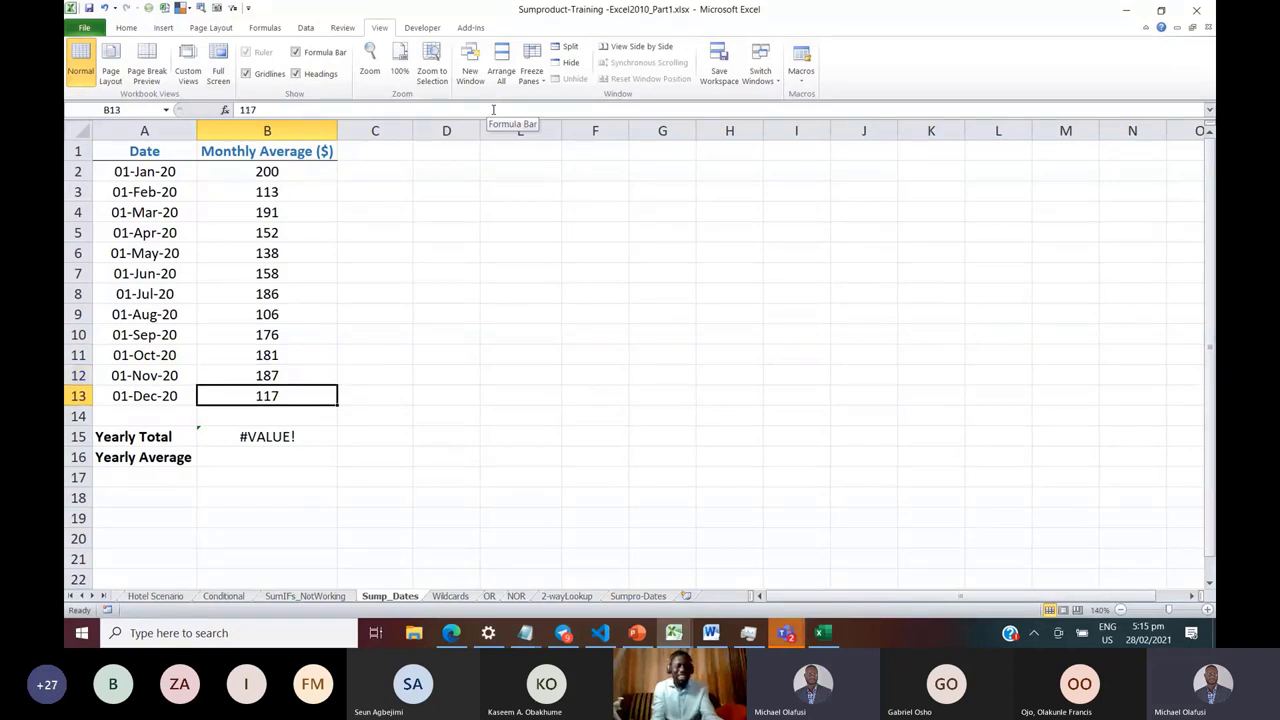
Enter =EOMONTH(A2,0) in C2 and fill it down to C13 for each month's end date
key("ctrl+Up")
key("Down")
key("Right")
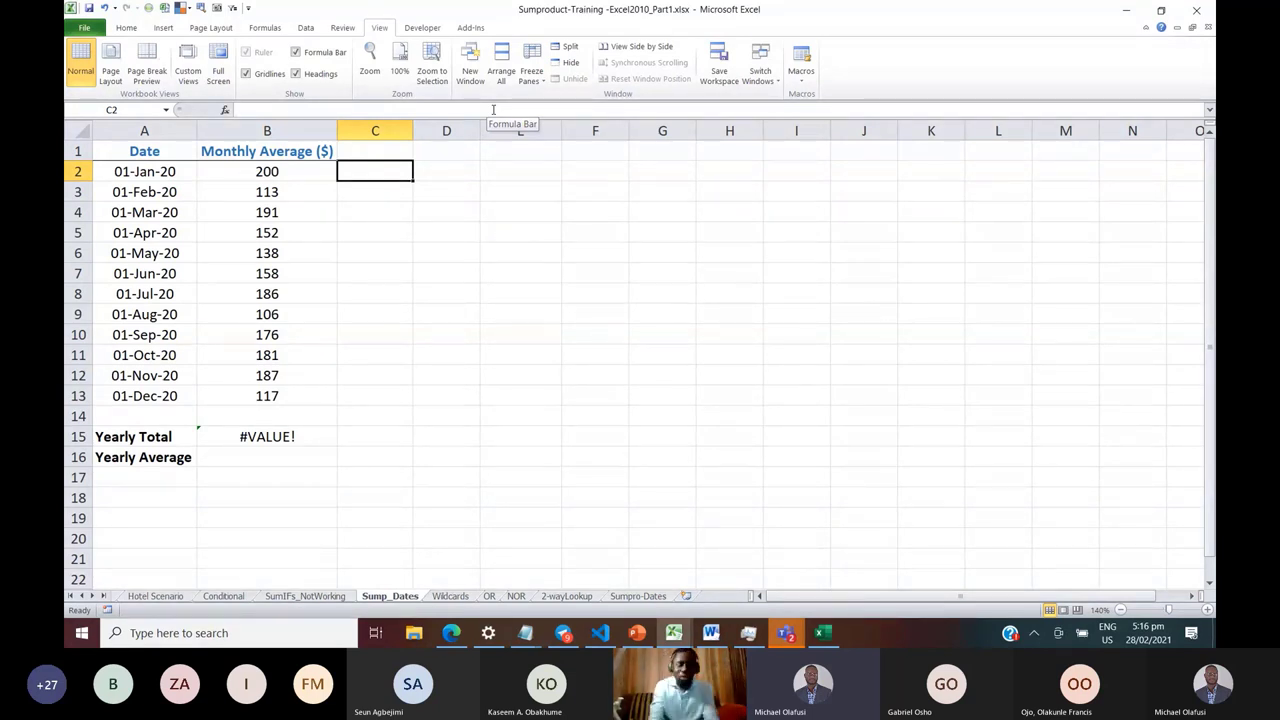
type("=eomon")
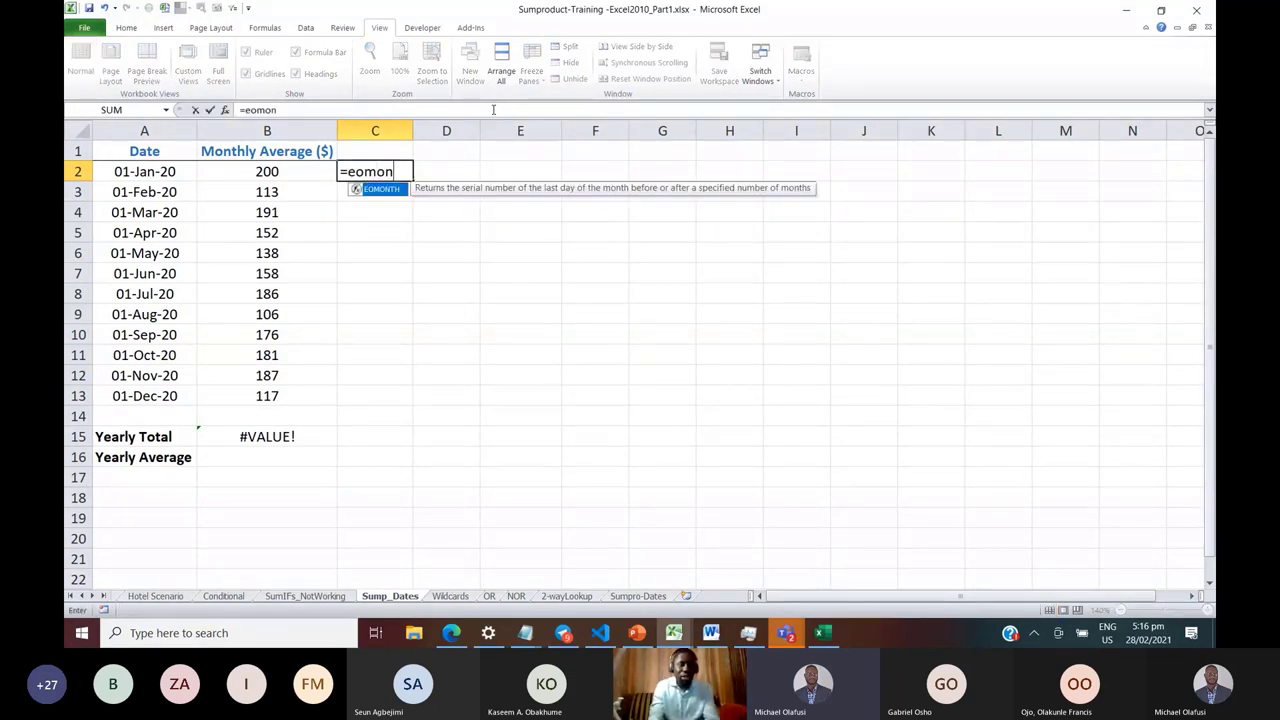
key("Tab")
key("Left")
key("Left")
type(",")
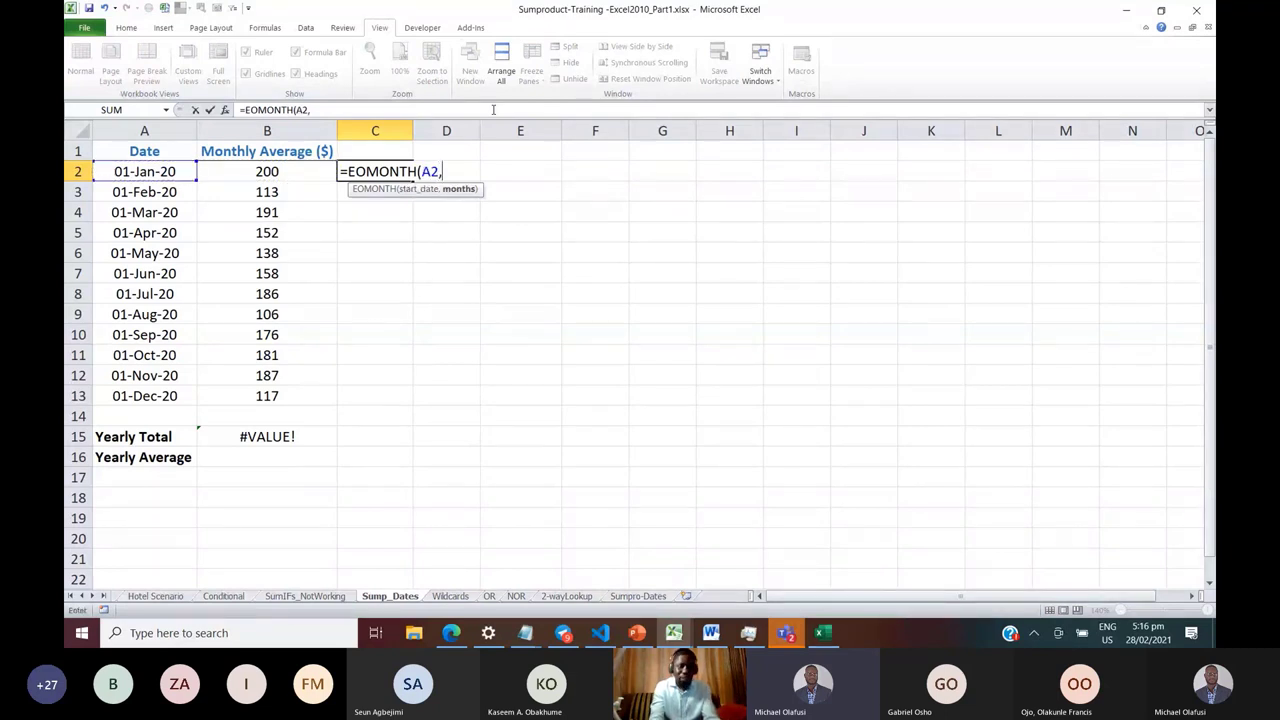
type("0)")
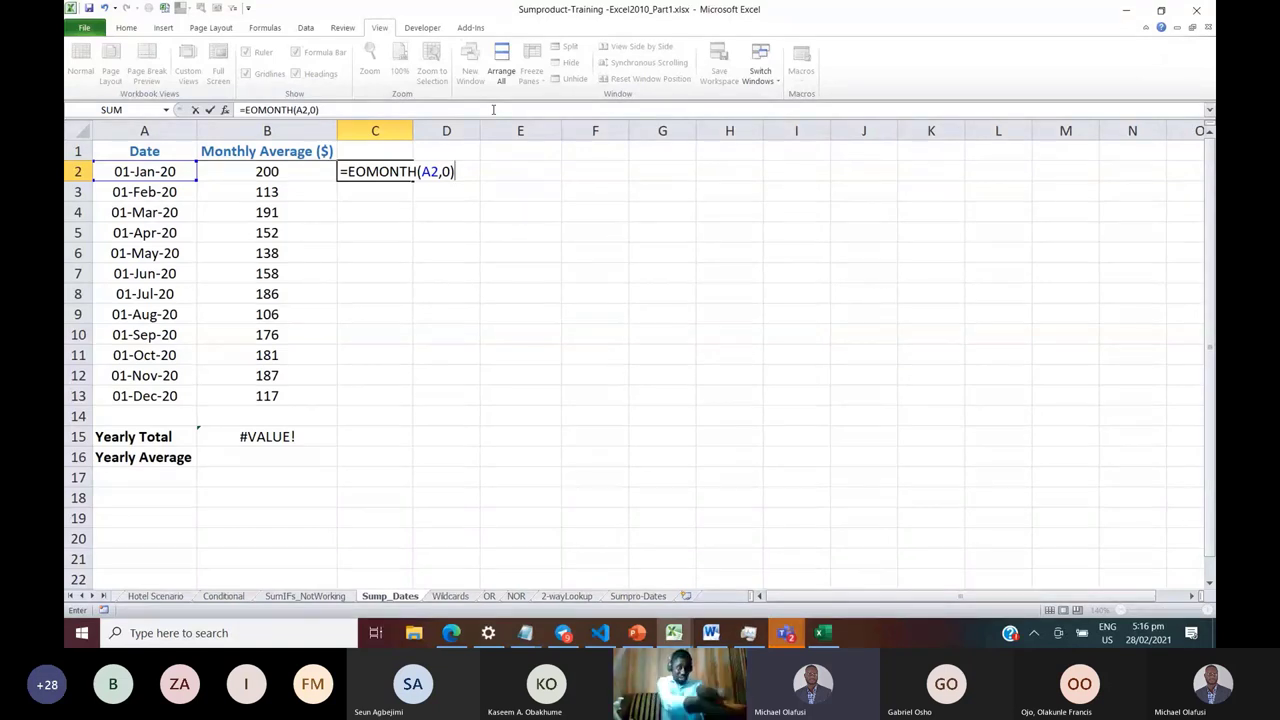
key("ctrl+Return")
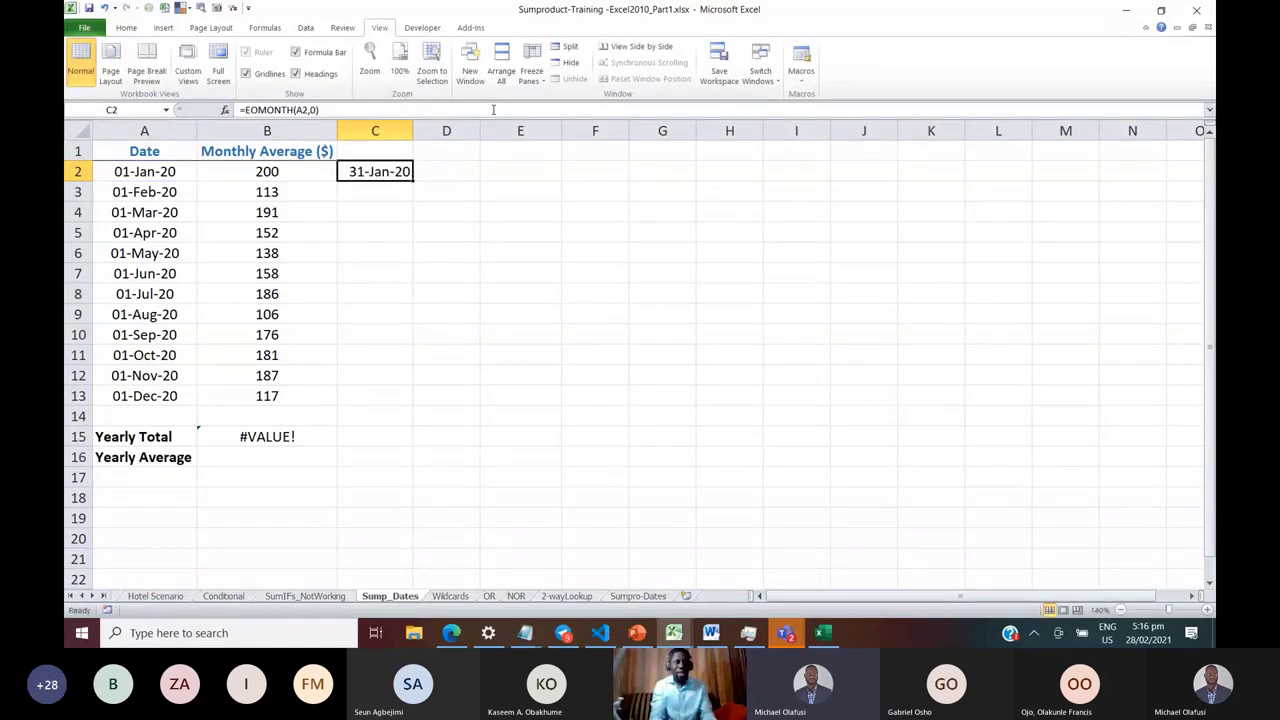
double_click(413, 176)
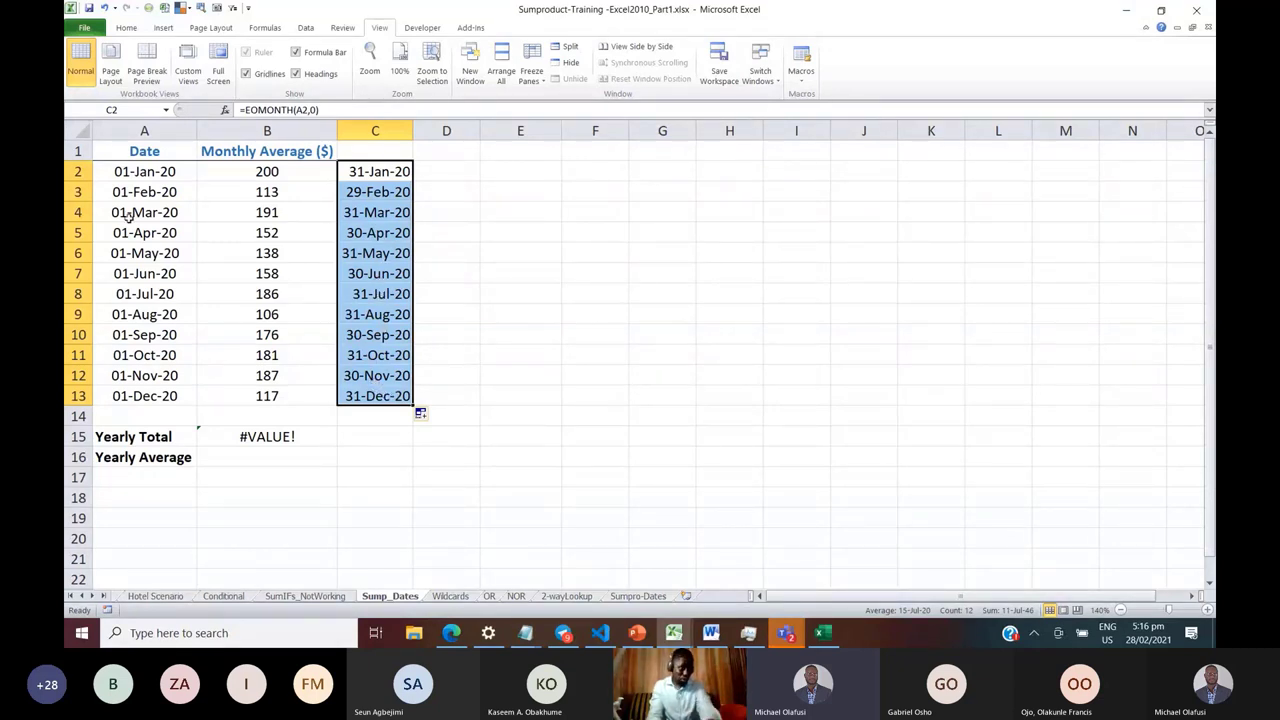
Enter =DAY(C2) in D2 to extract the number of days in January from its month-end date
left_click(392, 171)
left_click(451, 173)
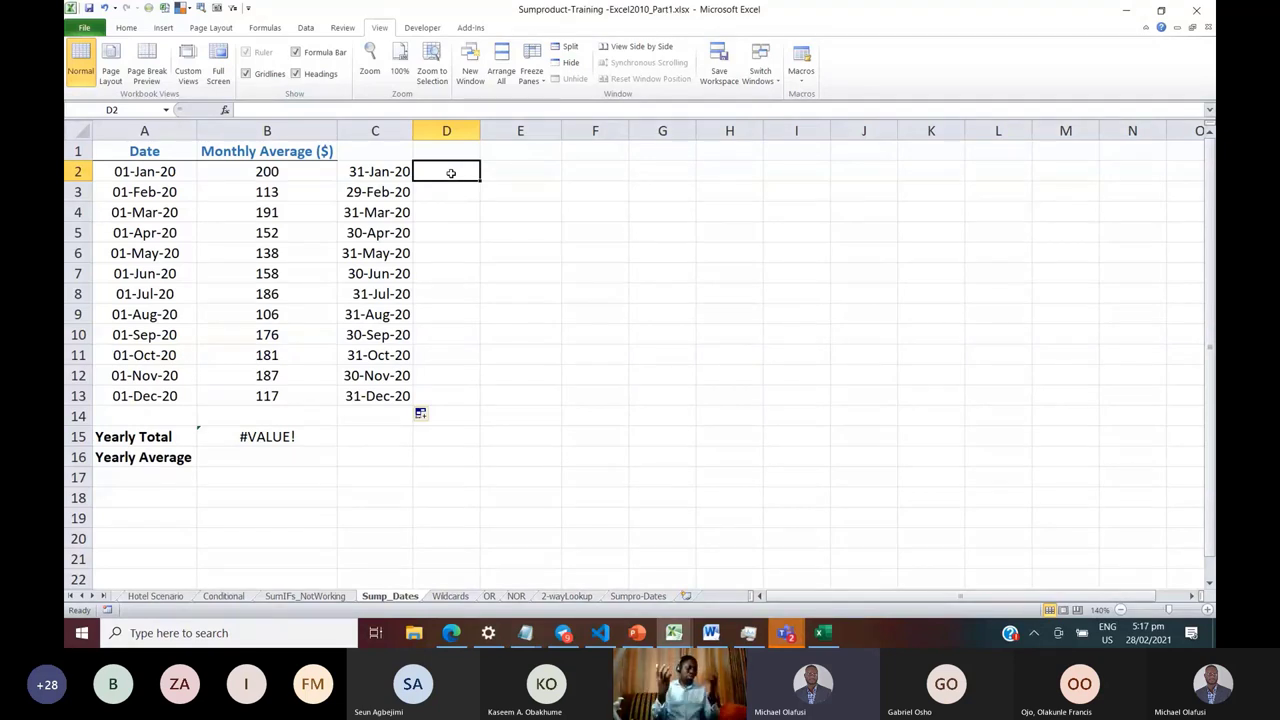
type("=day")
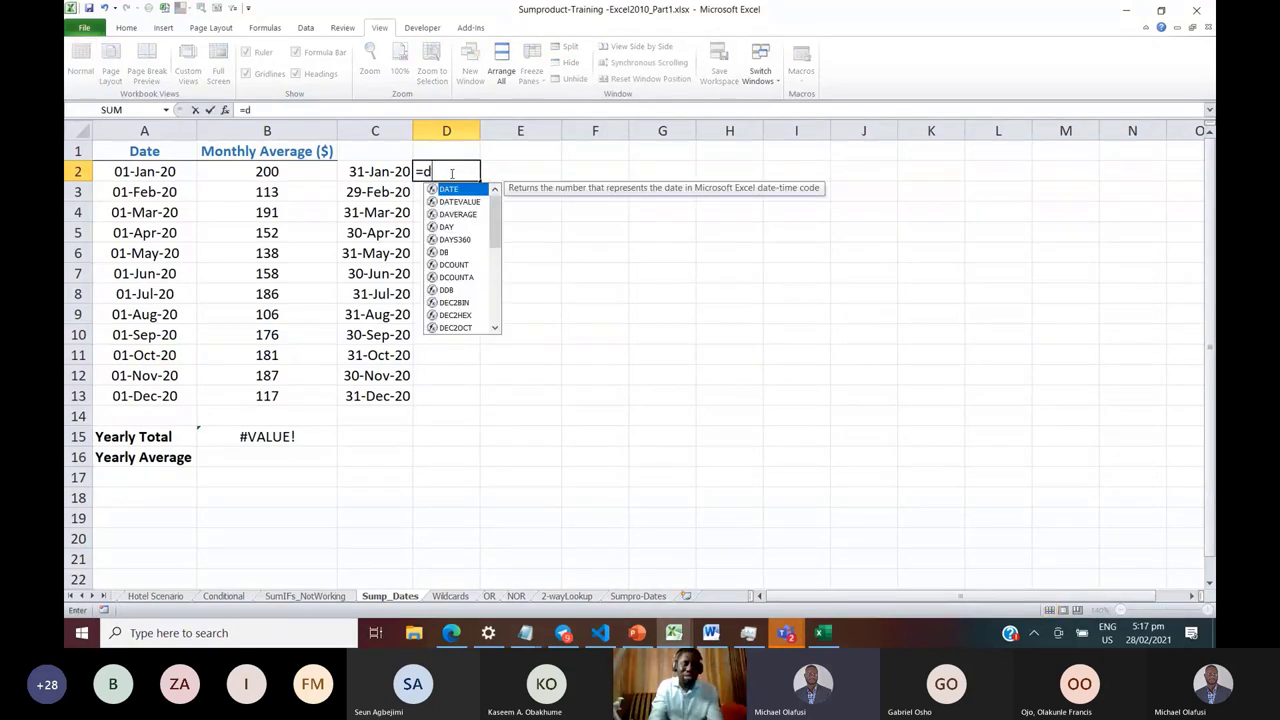
key("Tab")
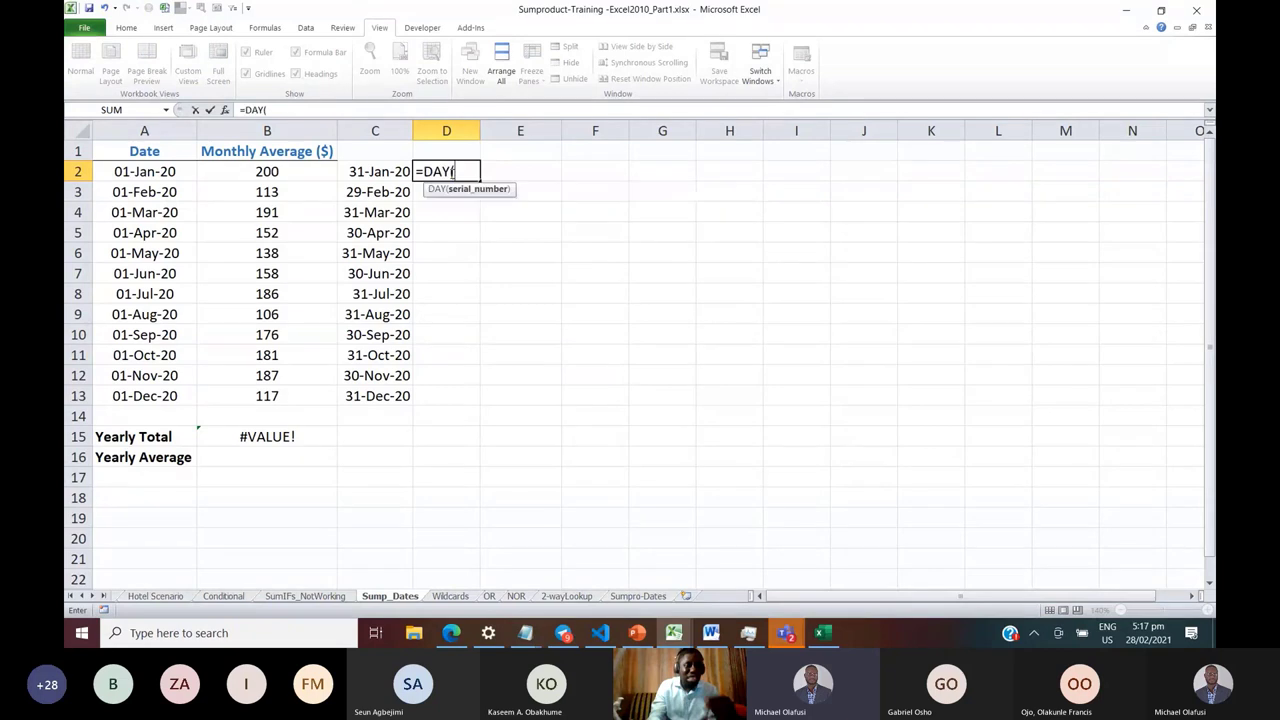
key("Left")
type(")")
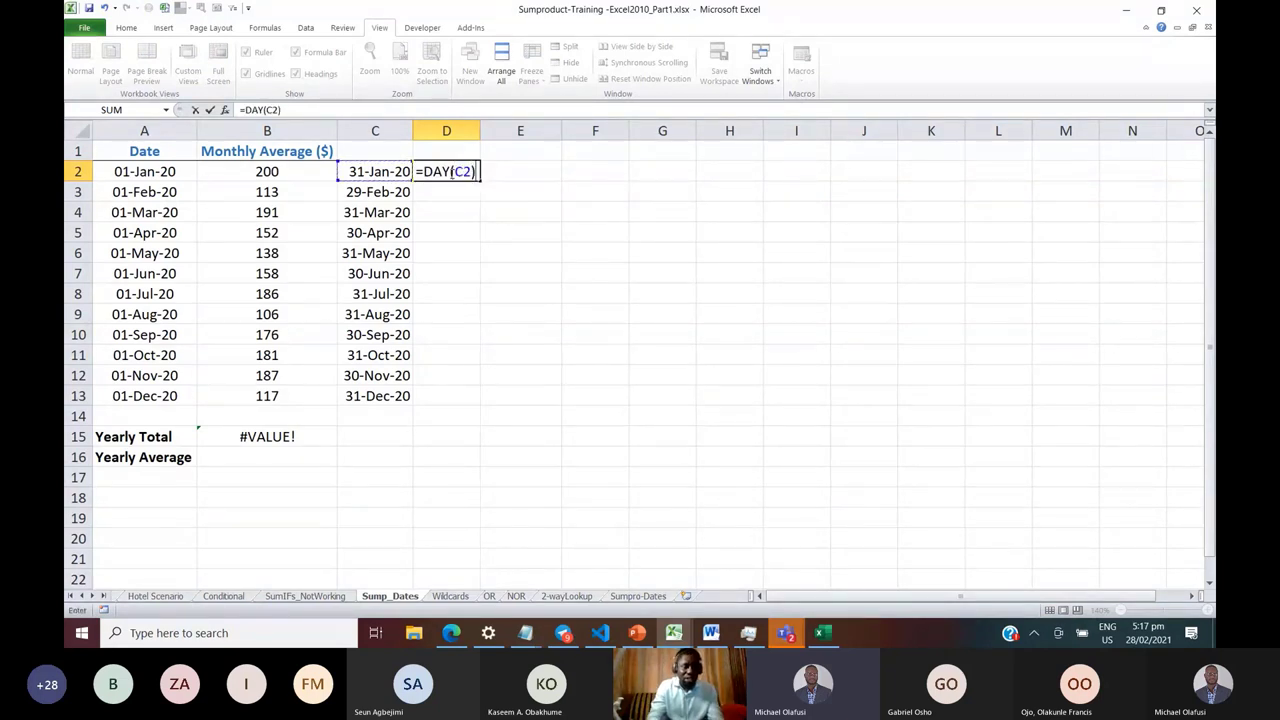
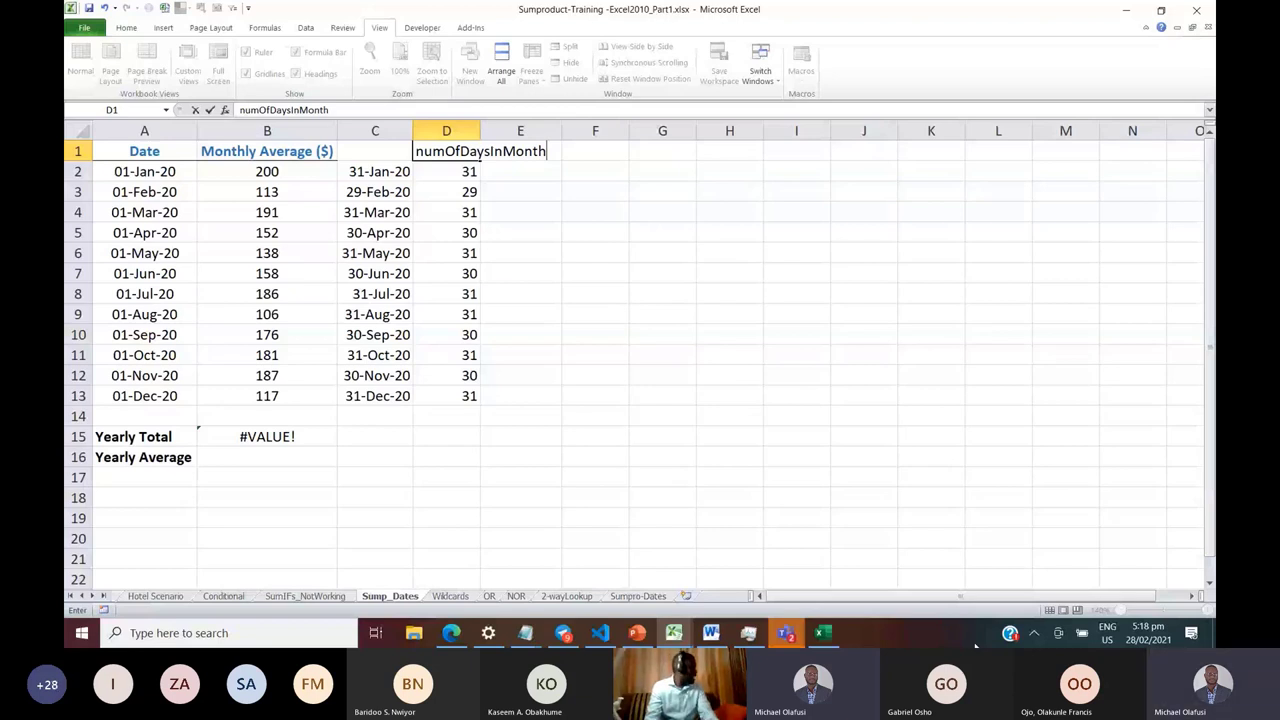
Check the Windows Wi-Fi connection status in the network list and return to the worksheet
left_click(1082, 633)
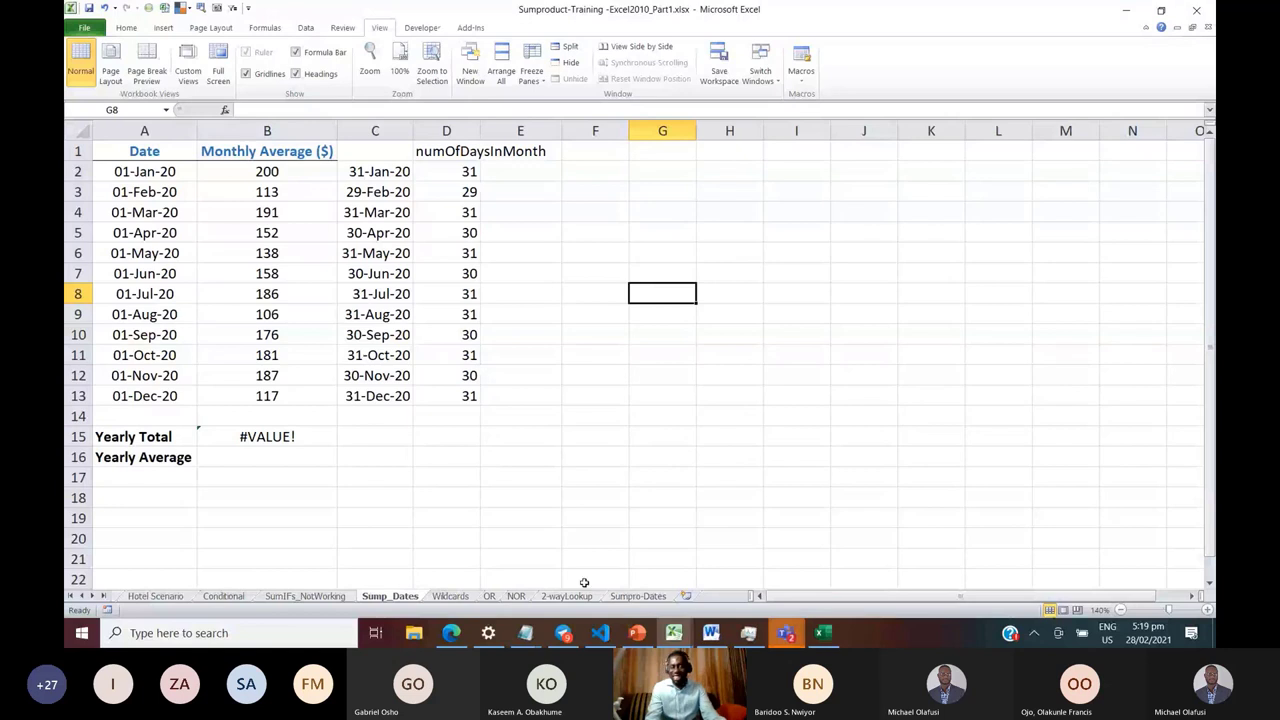
left_click(1034, 633)
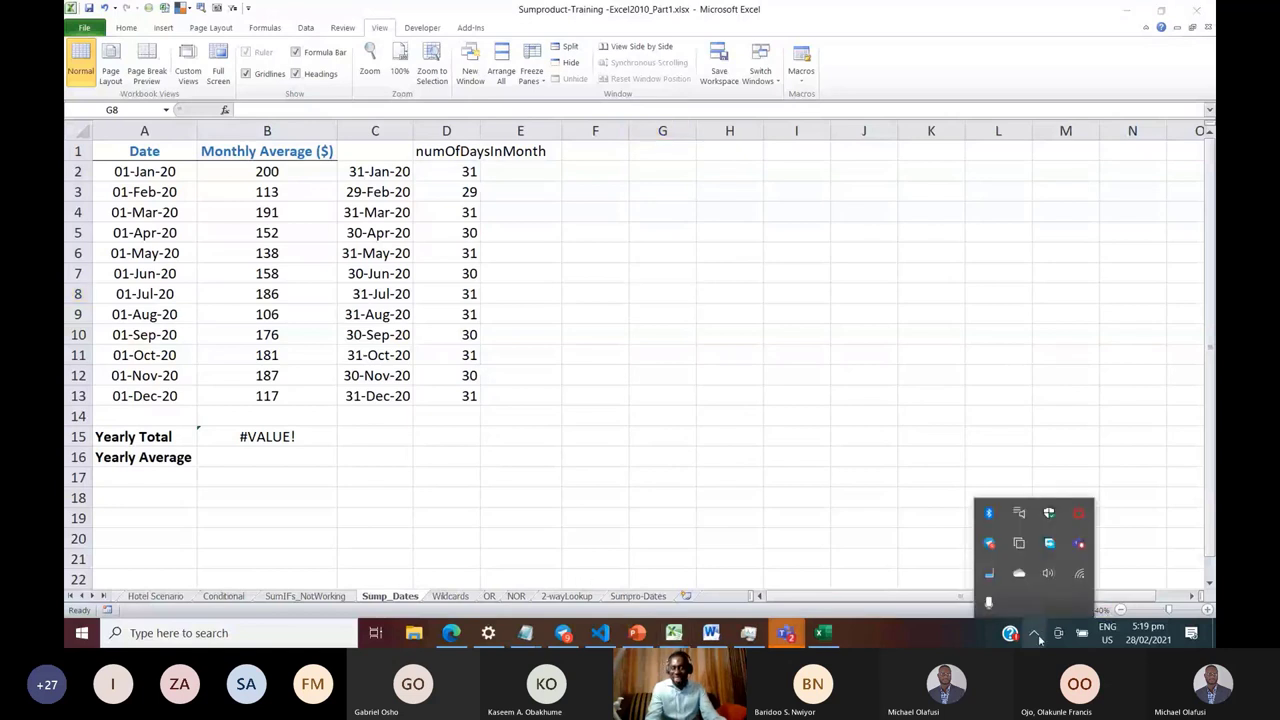
left_click(1079, 574)
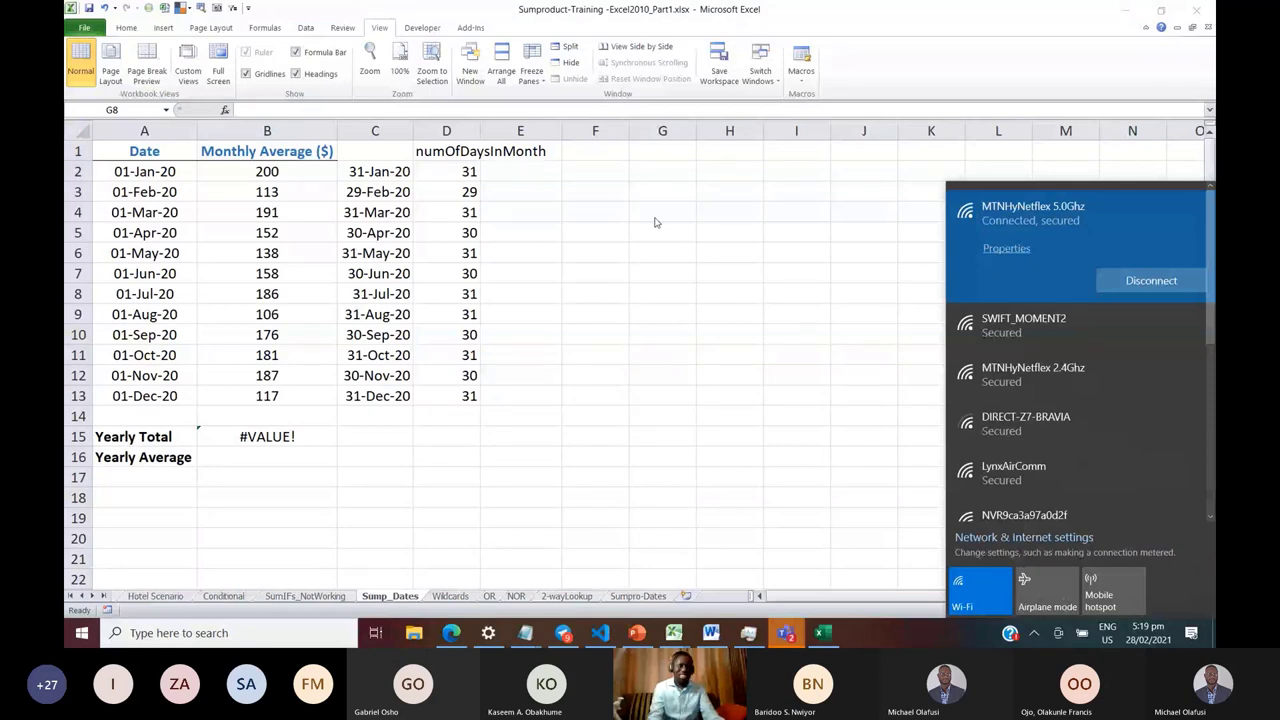
left_click(571, 221)
Review the DAY formulas in the numOfDaysInMonth column, checking the January and May rows
left_click(455, 173)
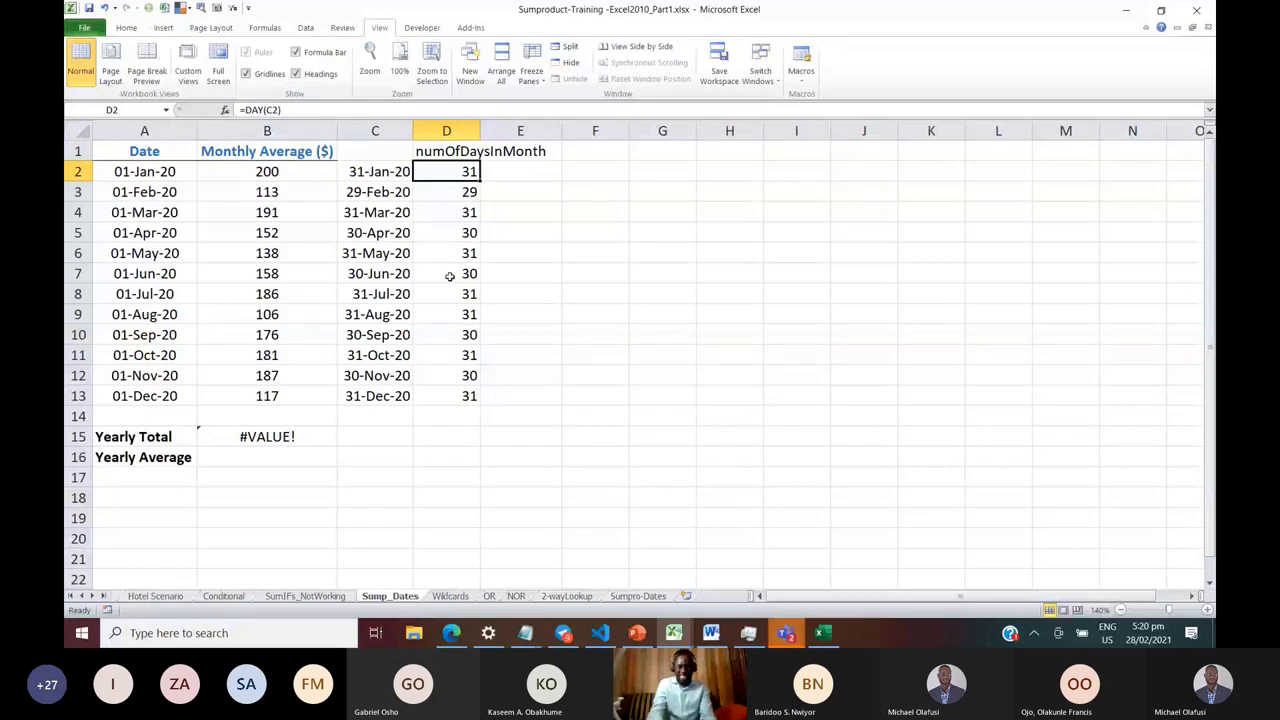
left_click(460, 247)
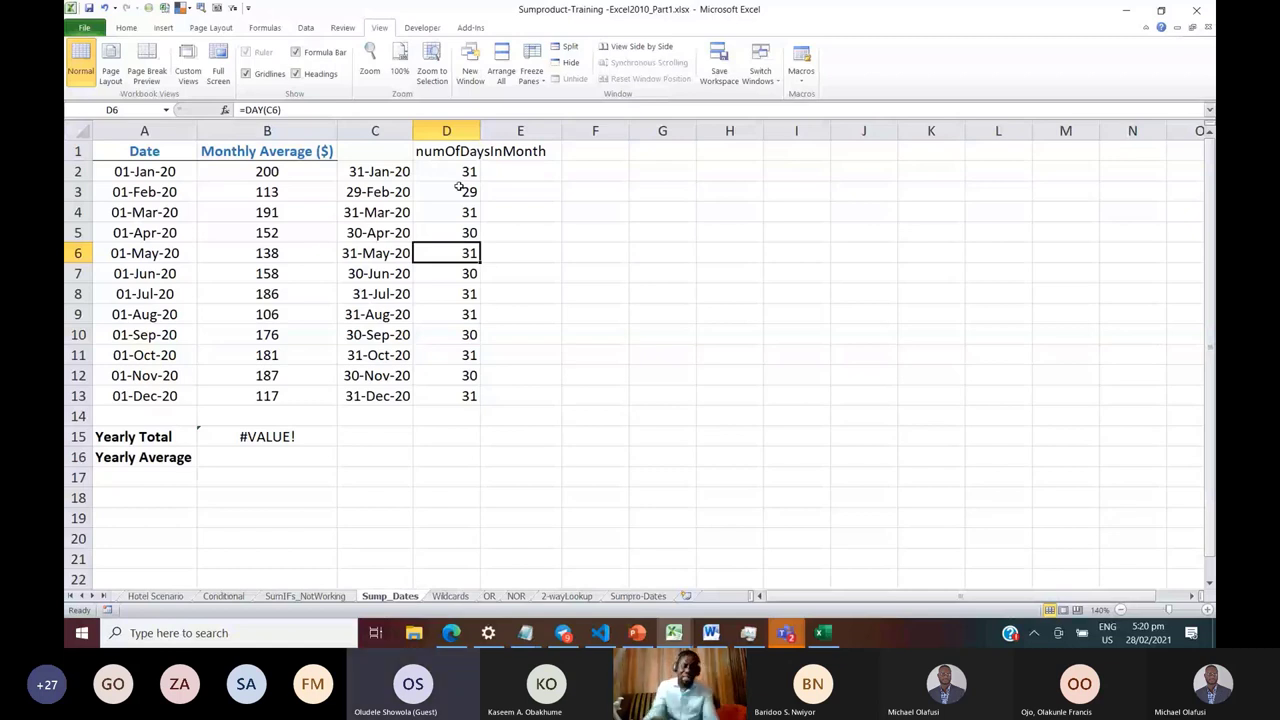
left_click(460, 174)
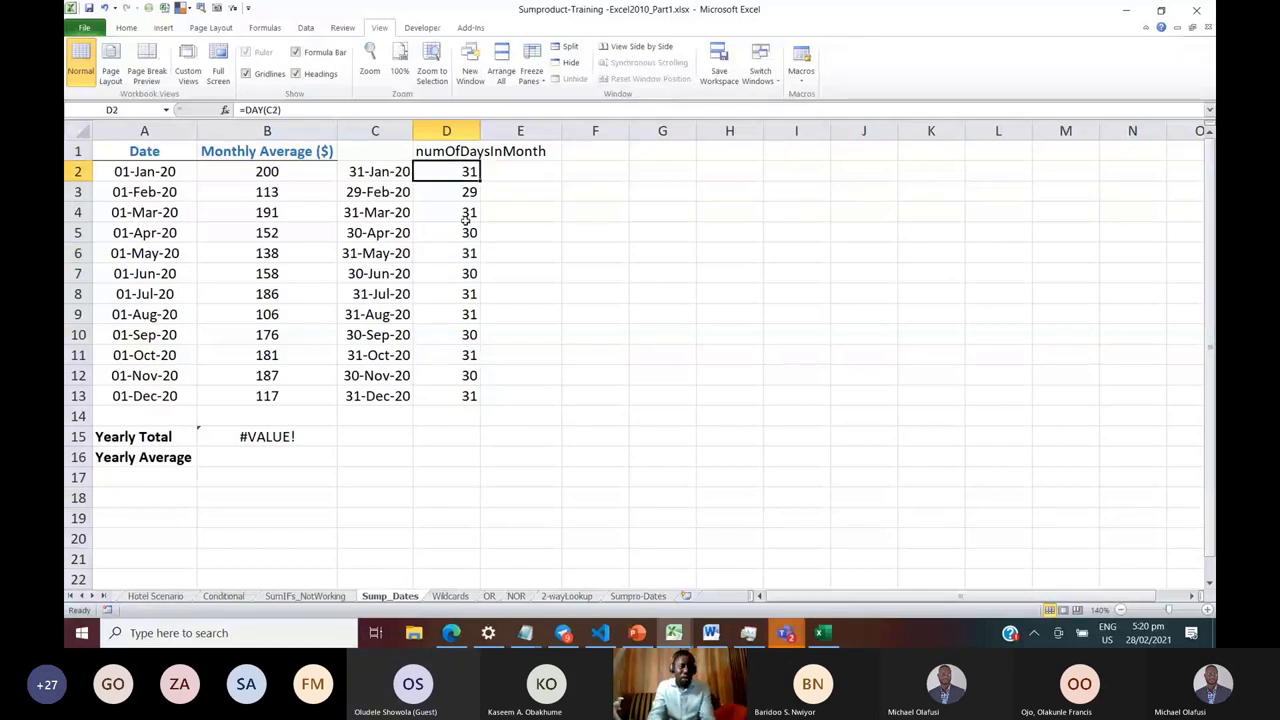
Replace the Yearly Total formula in B15 with =SUMPRODUCT(B2:B13,D2:D13)
left_click(285, 429)
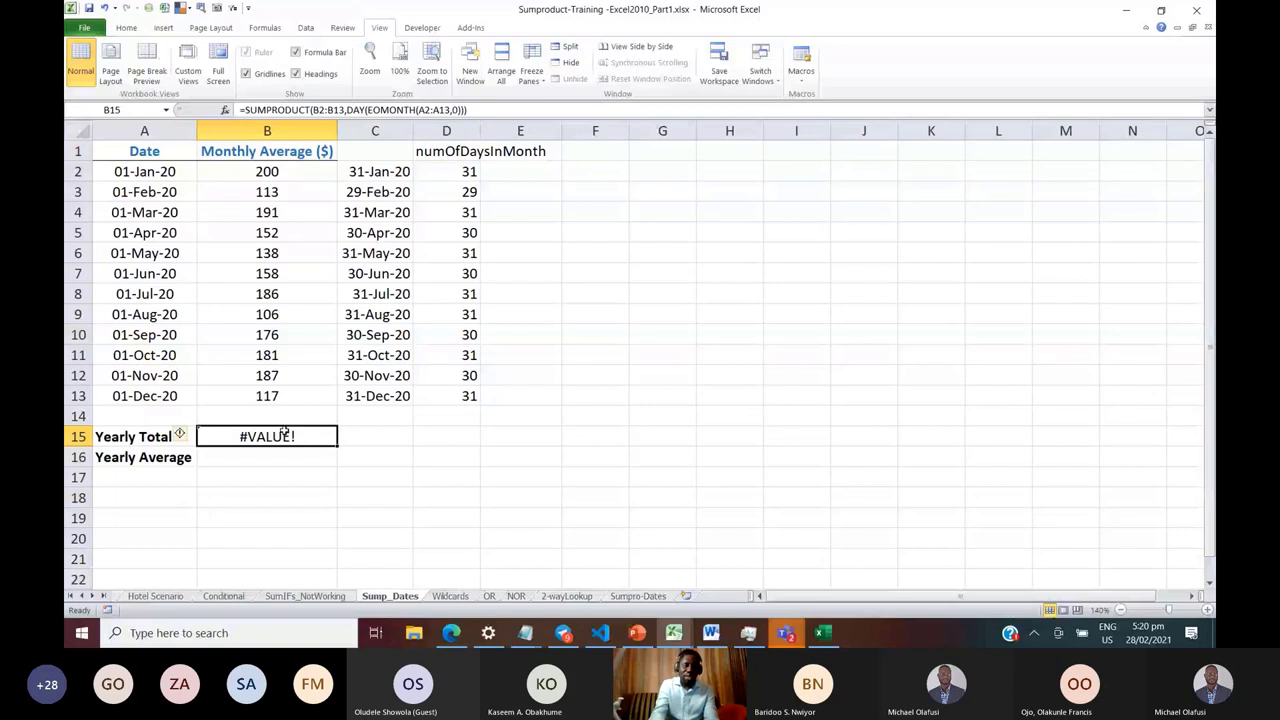
type("=SUMPRODUCT(")
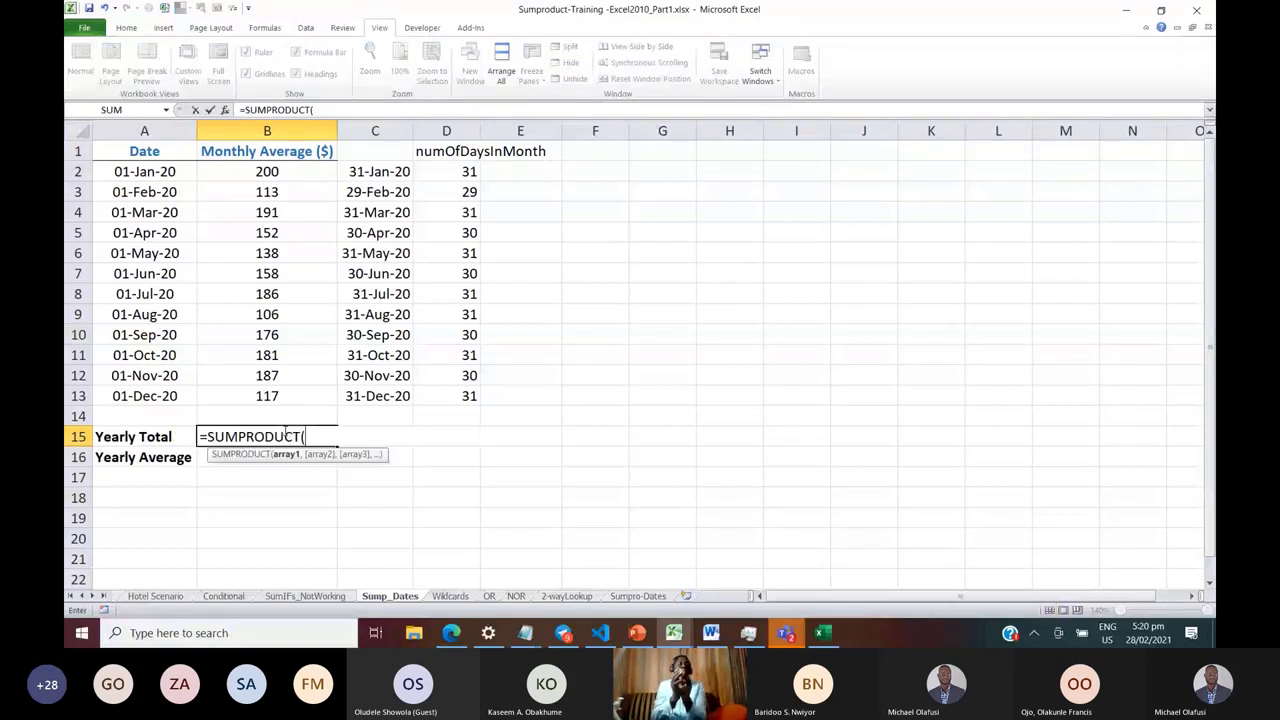
type("B2:B13,")
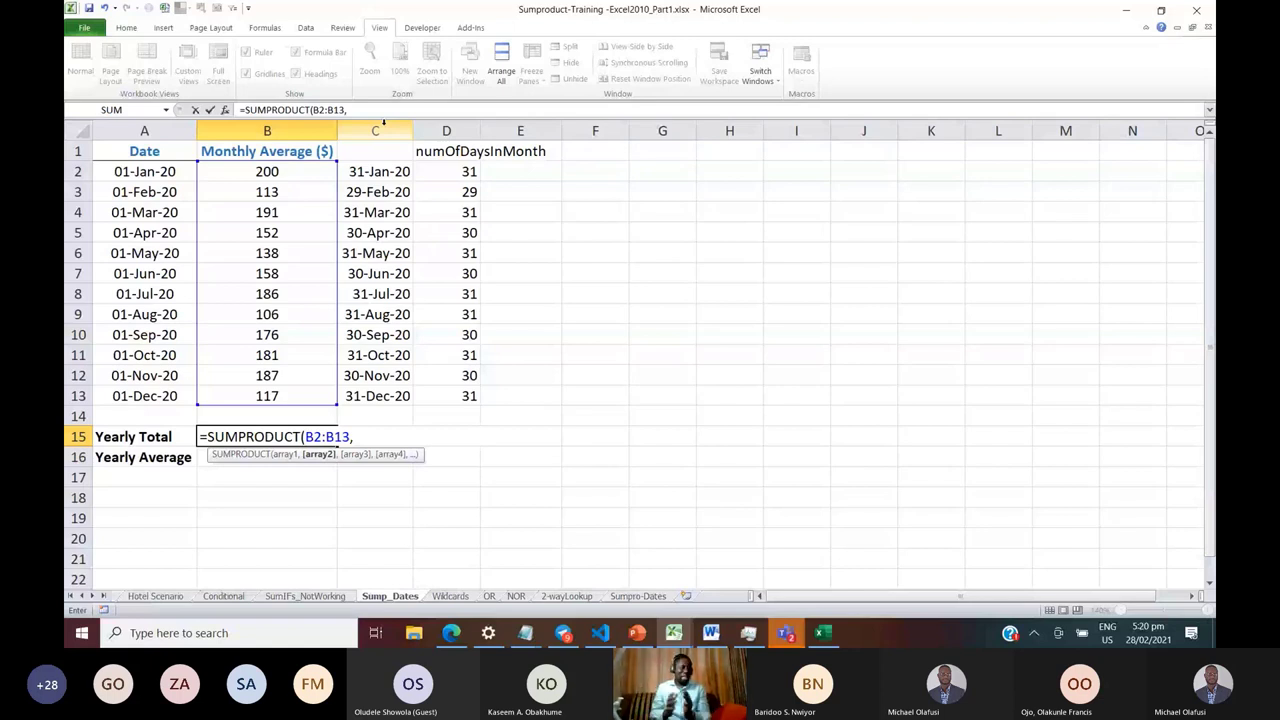
left_click_drag(460, 396, 454, 171)
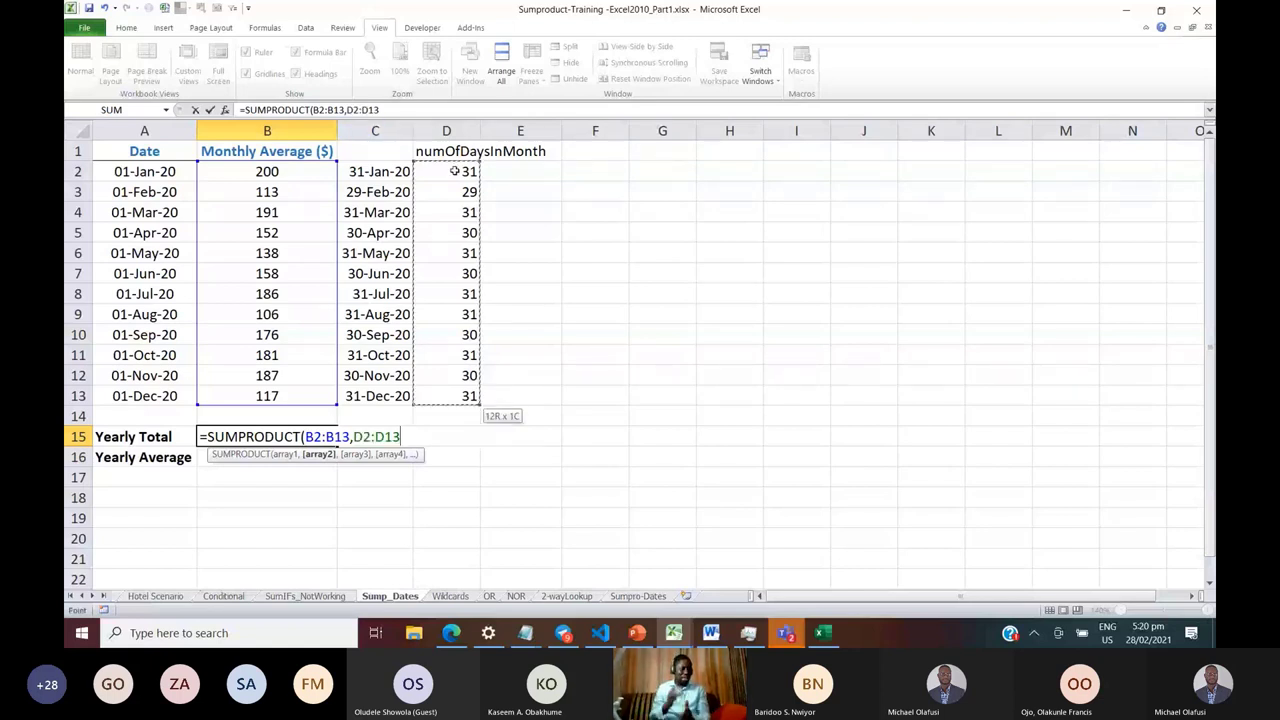
type(")")
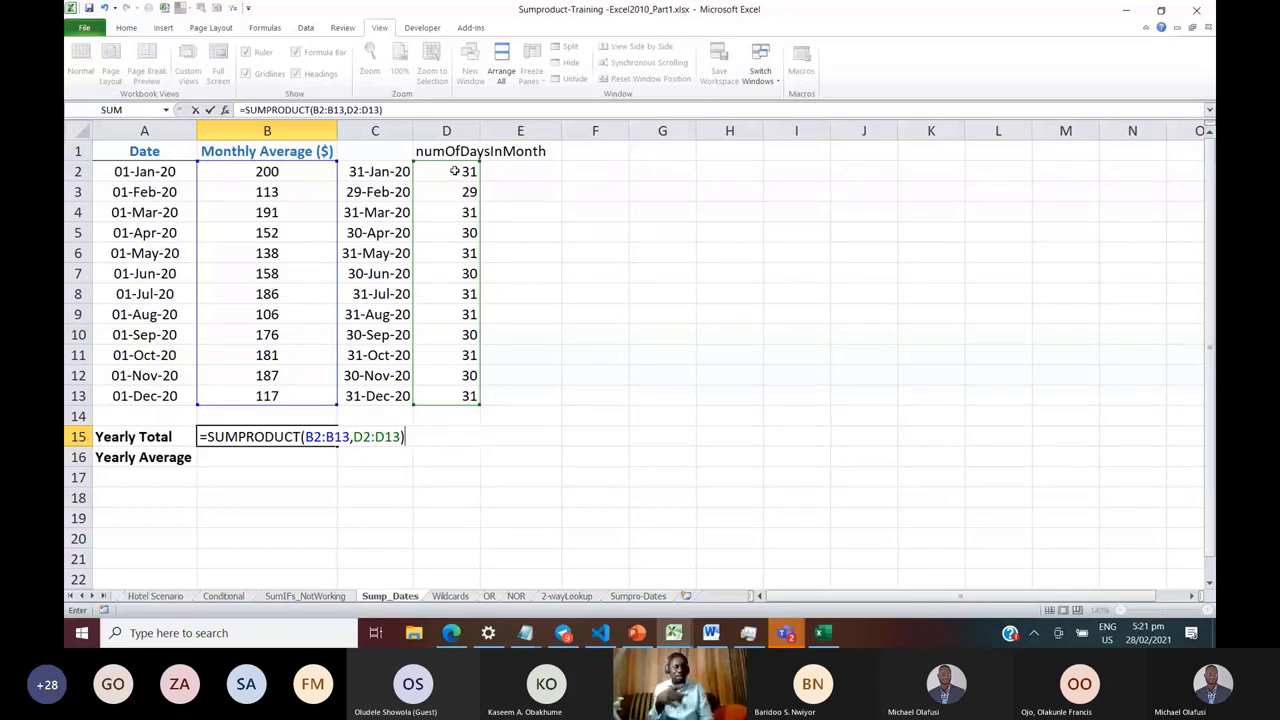
key("ctrl+Return")
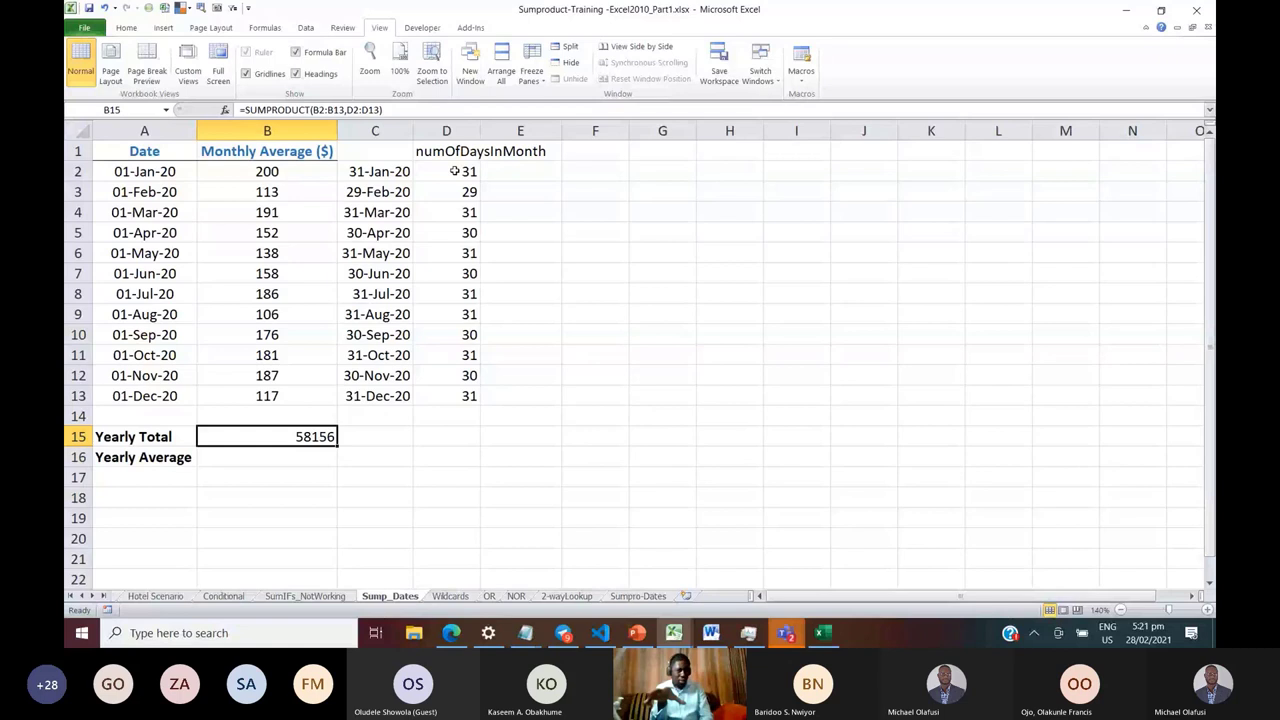
key("Down")
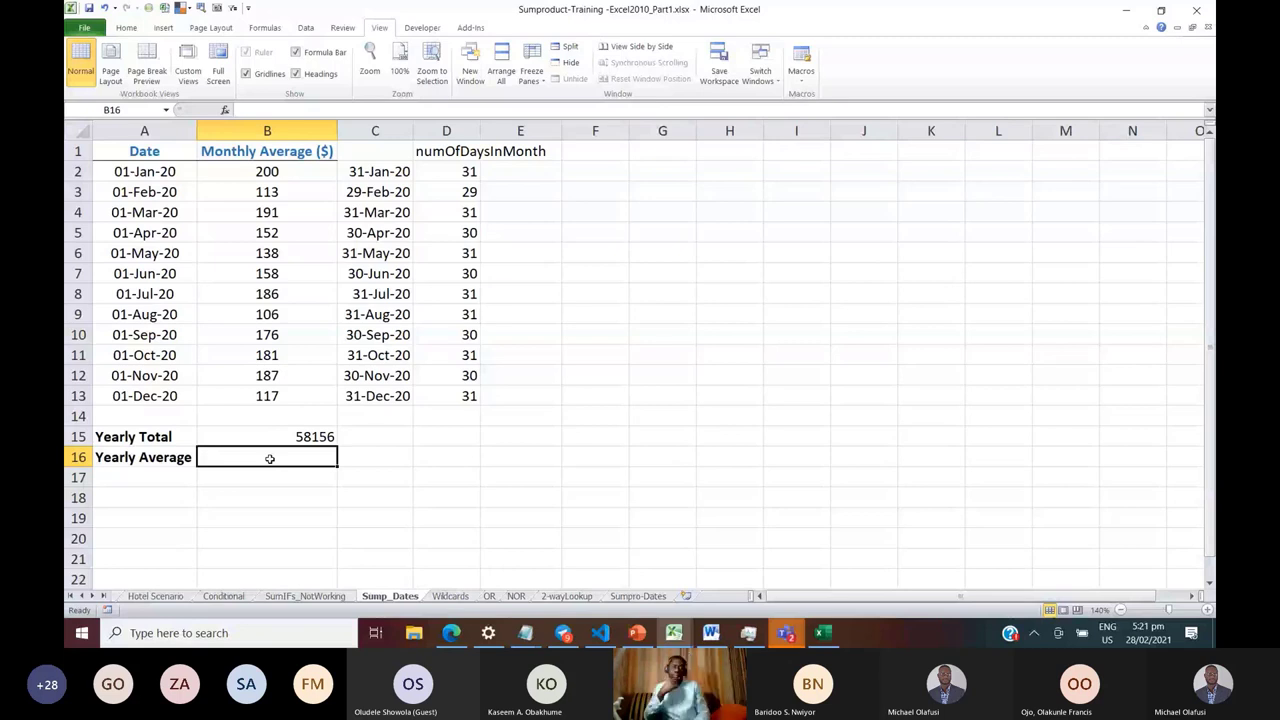
Enter 0-feb-2021 in F2 as a test of a day-zero date
left_click(1206, 610)
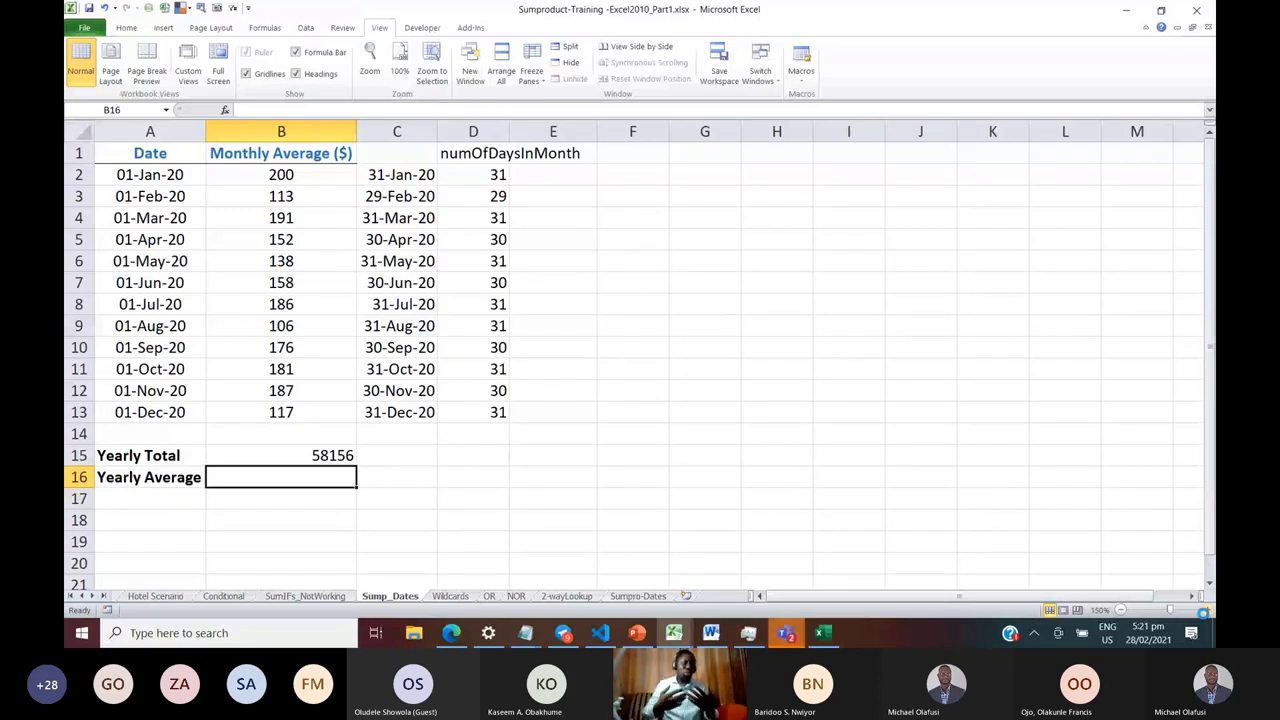
scroll(307, 511, "up", 1)
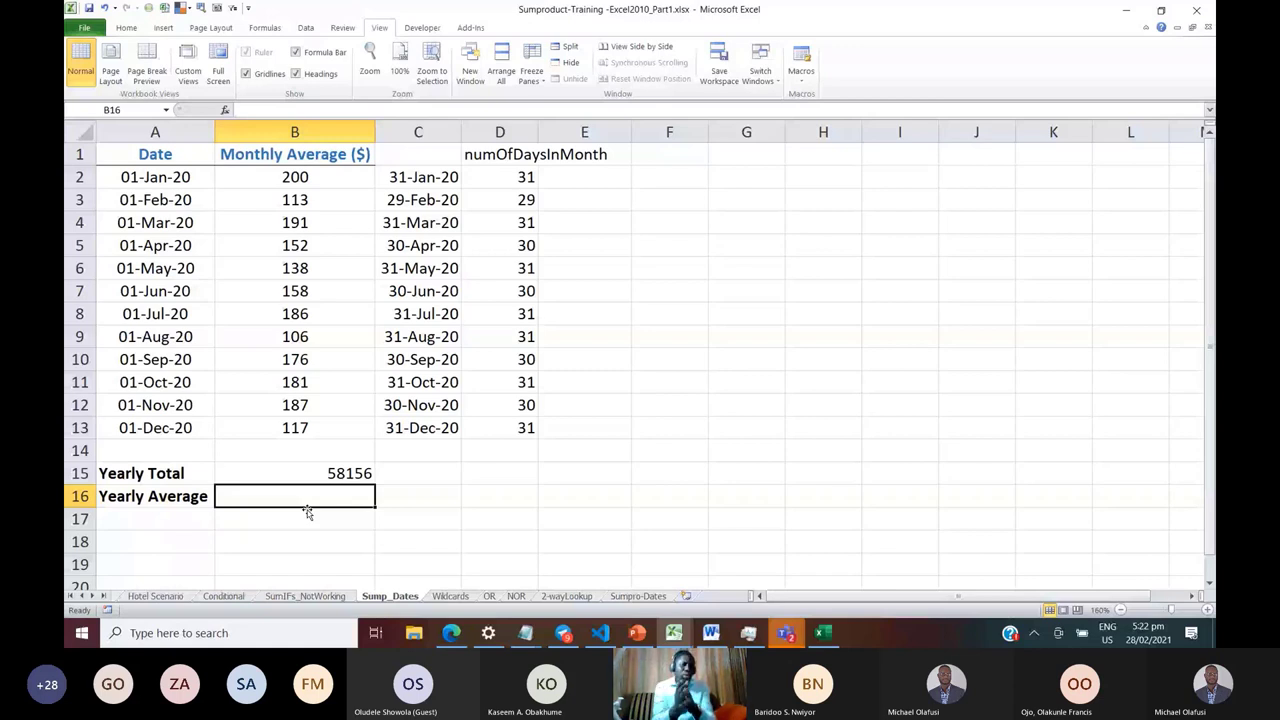
left_click(661, 182)
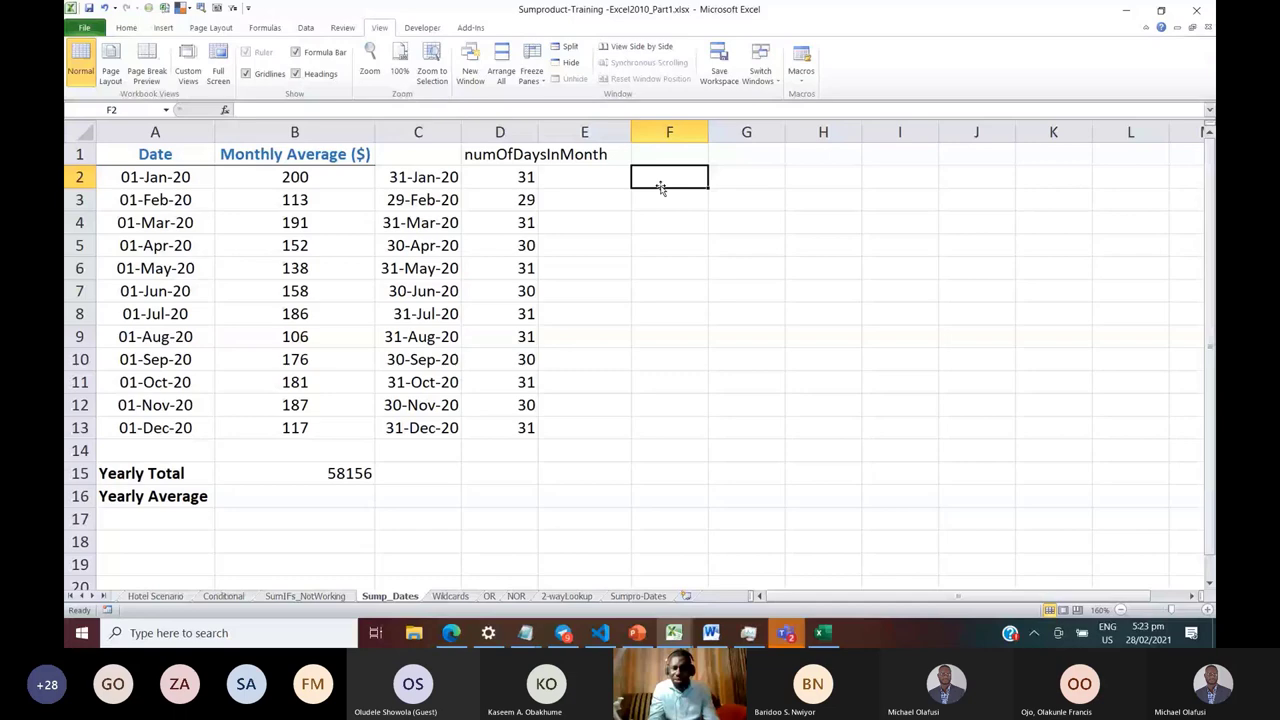
scroll(875, 378, "up", 1)
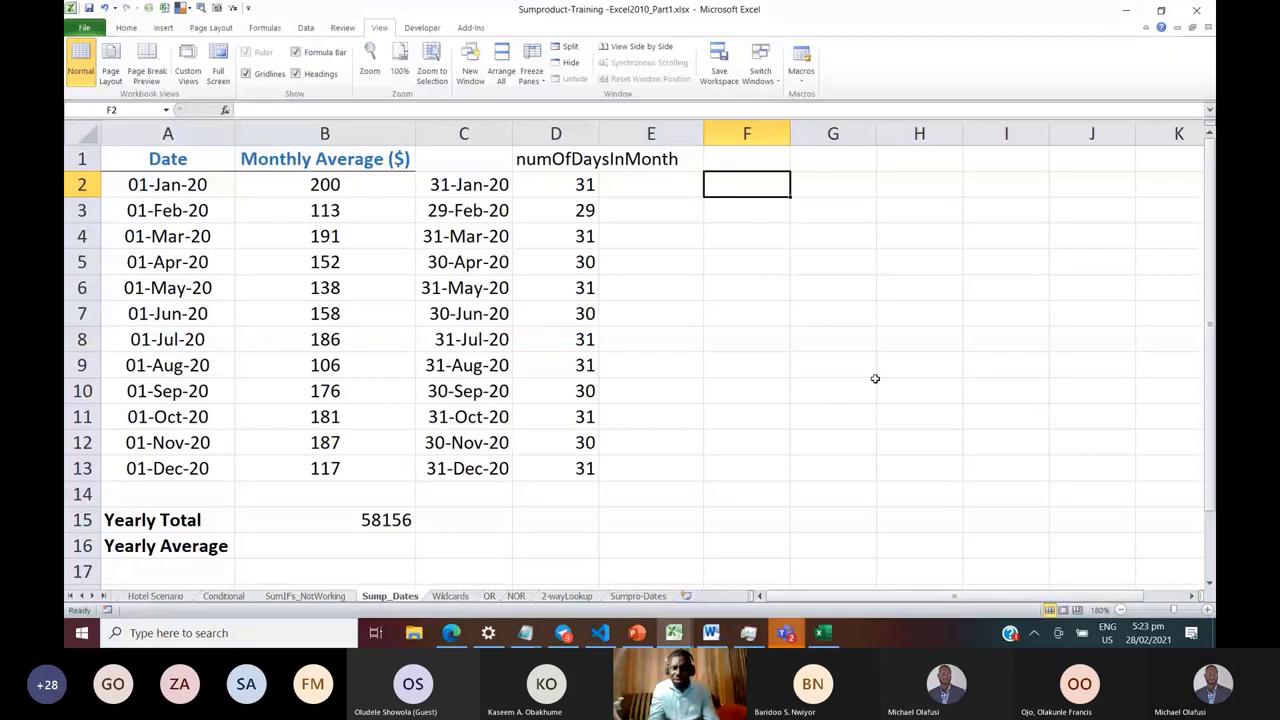
type("0-feb0")
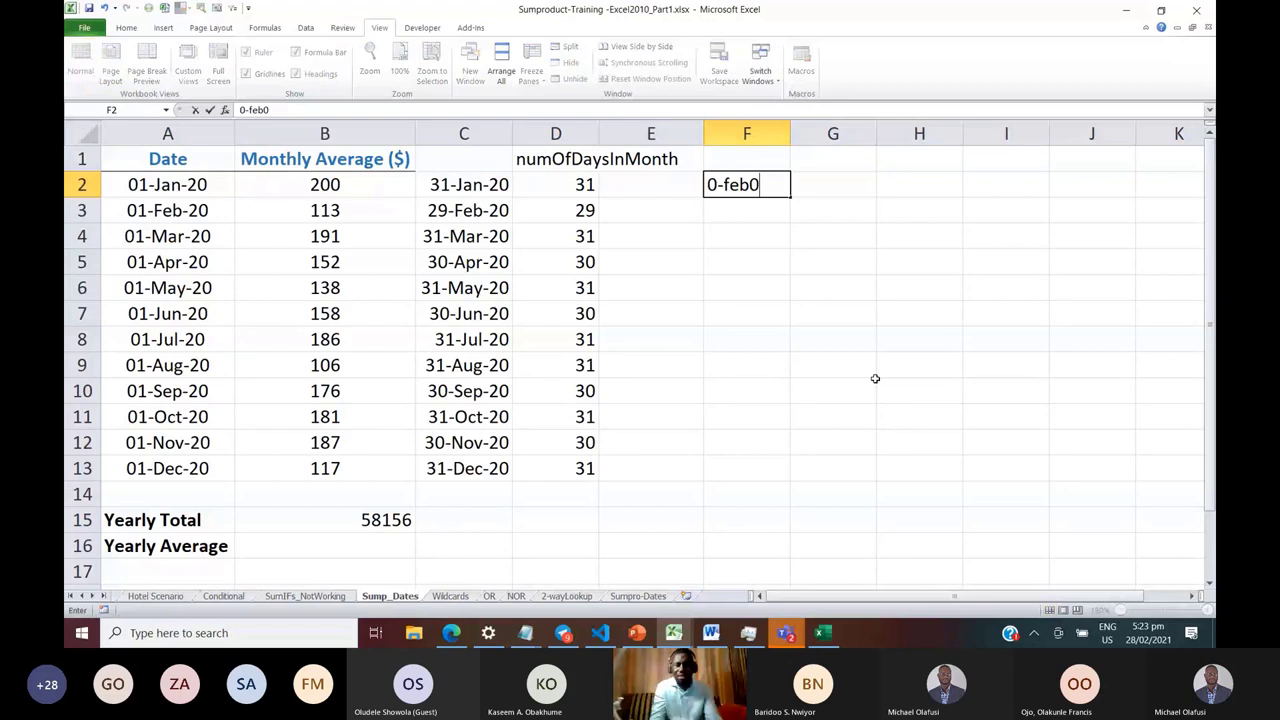
key("BackSpace")
type("-2021")
key("Return")
Enter =DATE(2021,2,0) in F3 to get the last day of the month before February
type("=DATE(2")
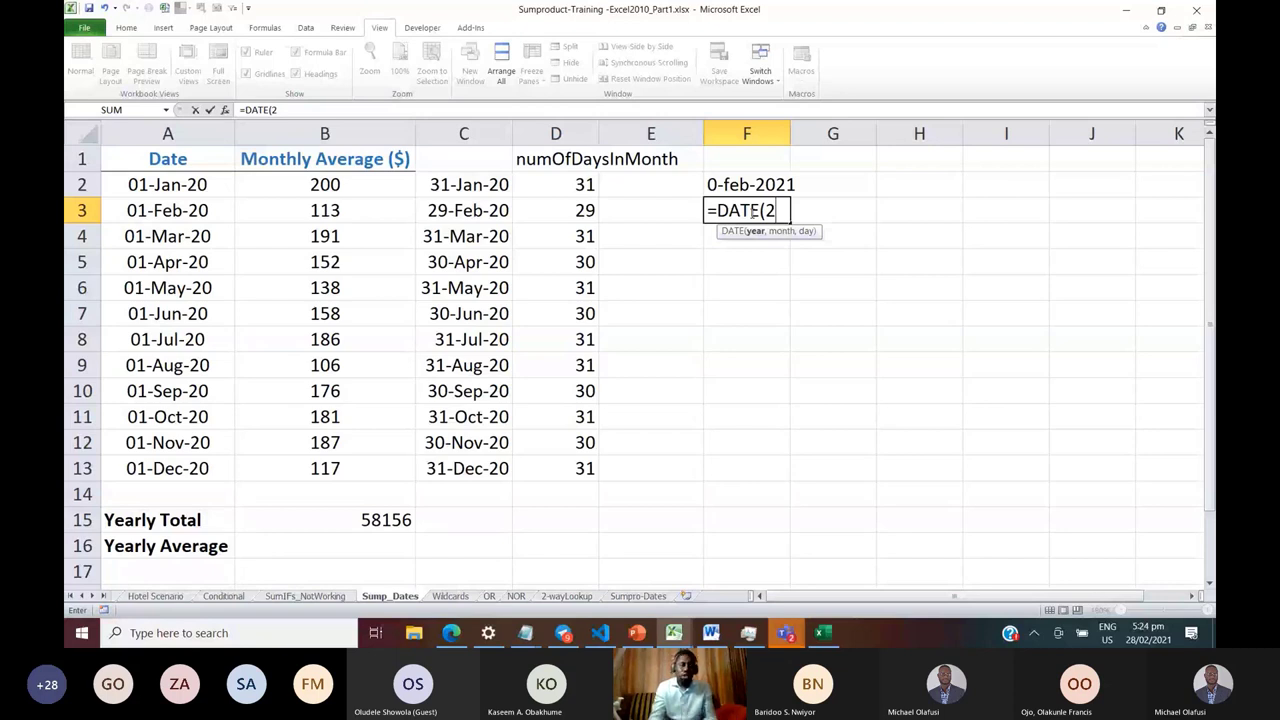
type("021,2,0)")
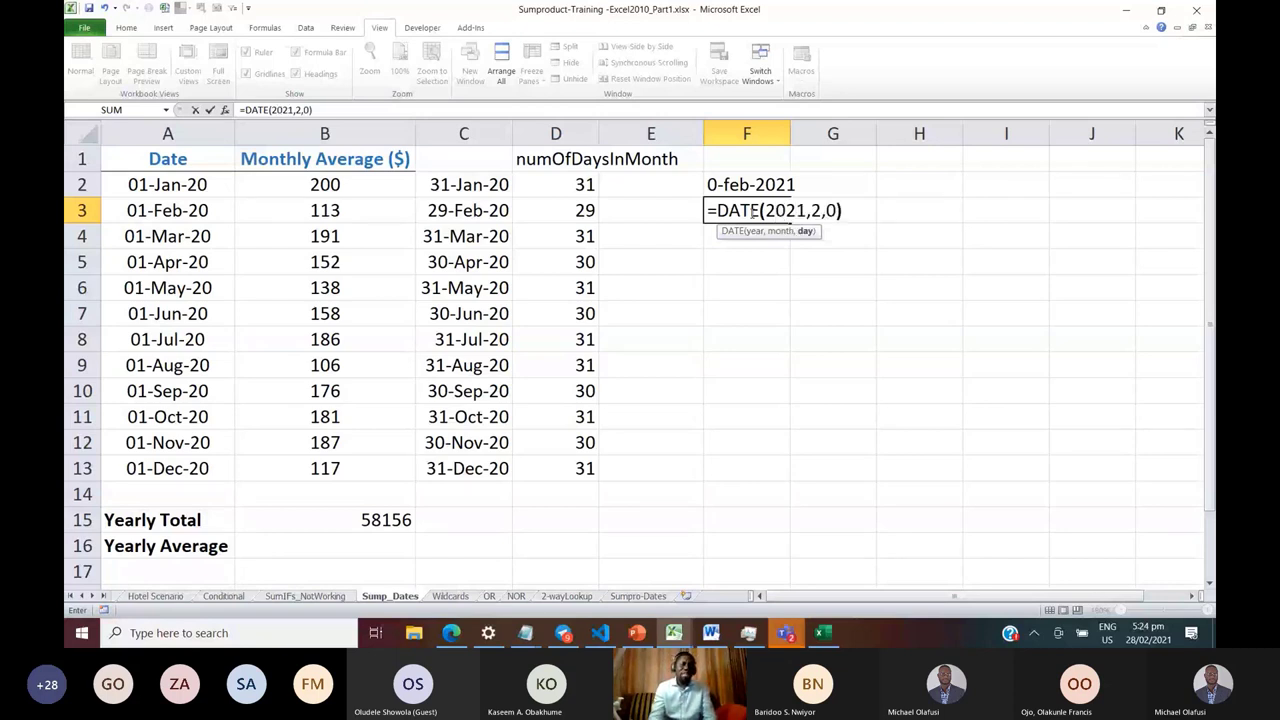
key("ctrl+Return")
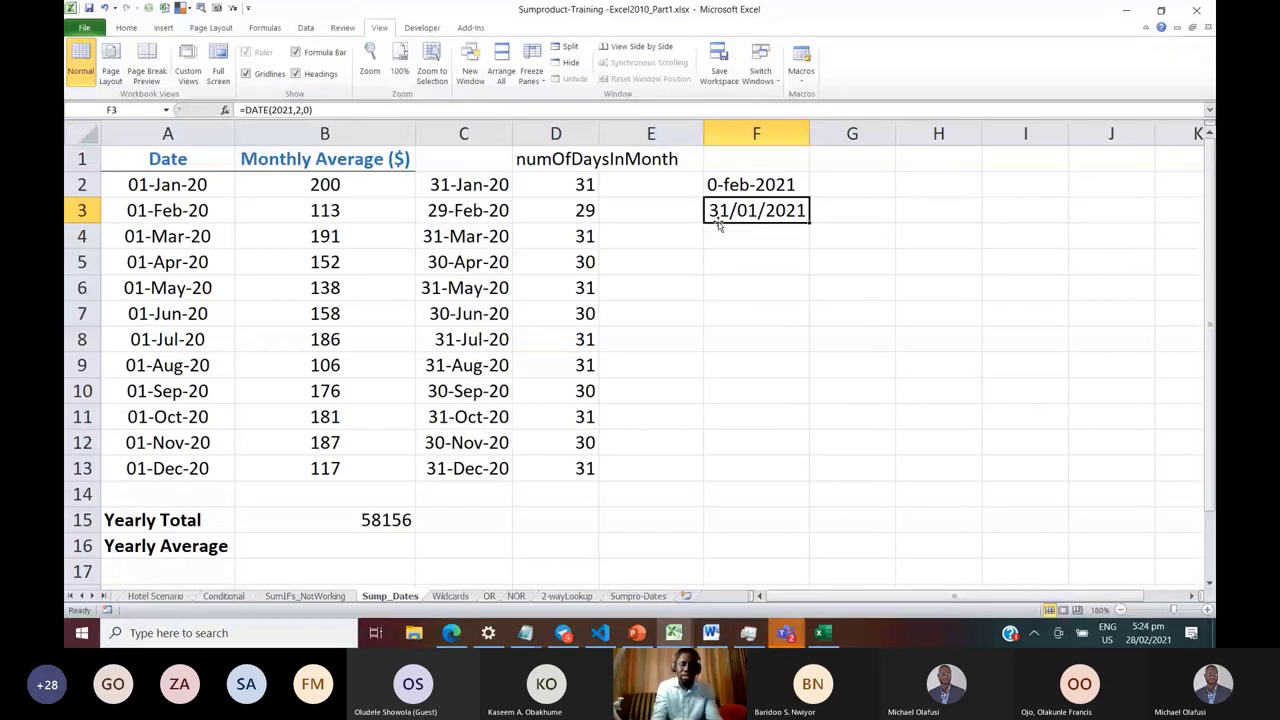
Enter =DATE(2021,12,0) in F7 to get the last day of the month before December
left_click(726, 305)
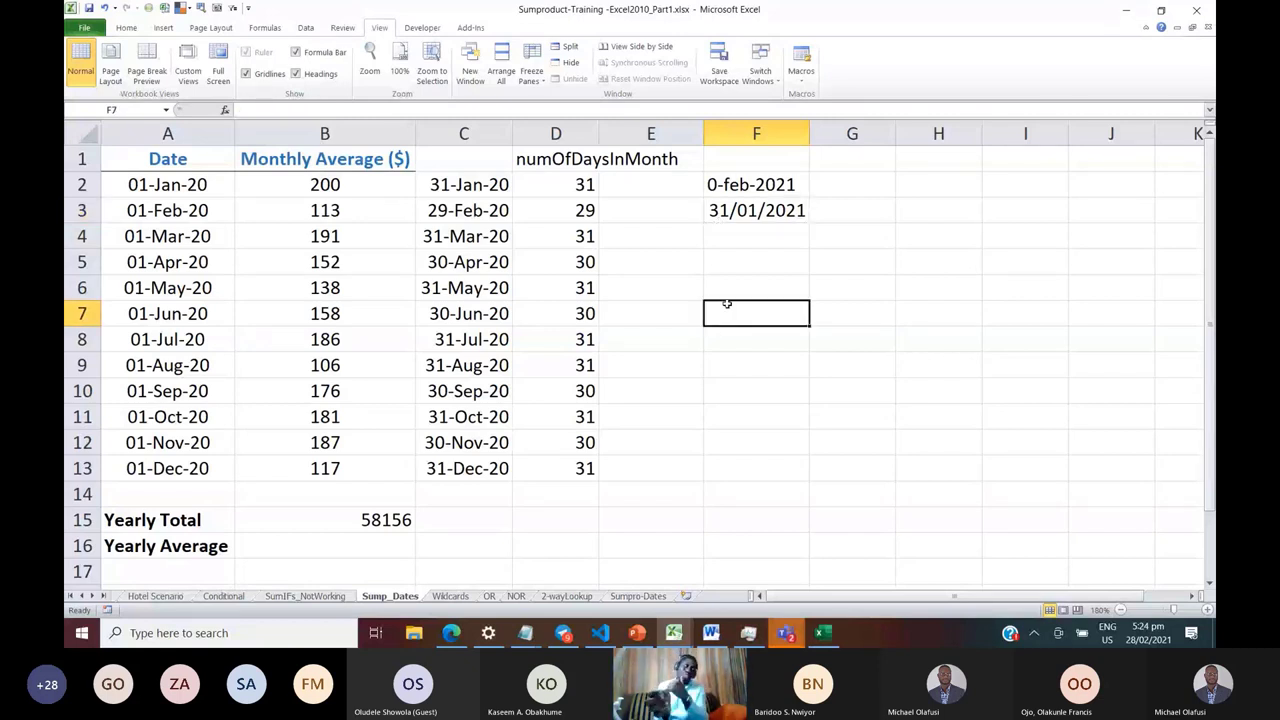
type("=dat")
key("Tab")
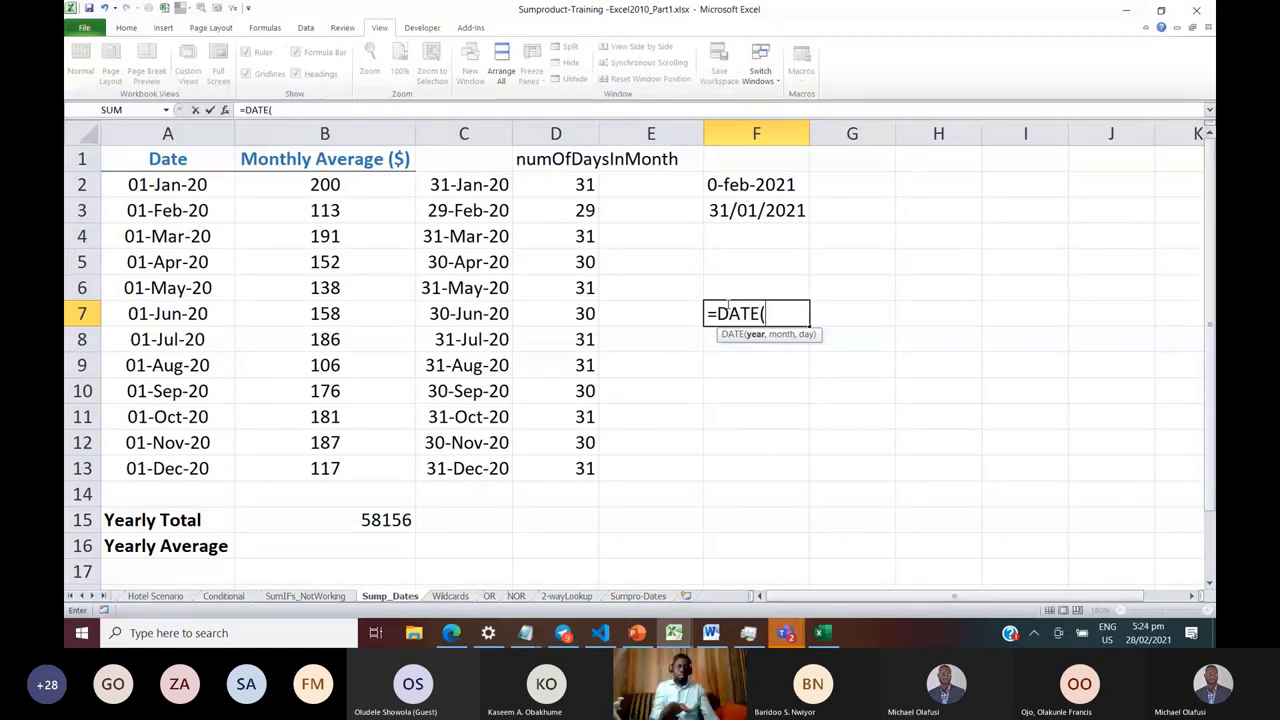
type("2021,12,0)")
key("Return")
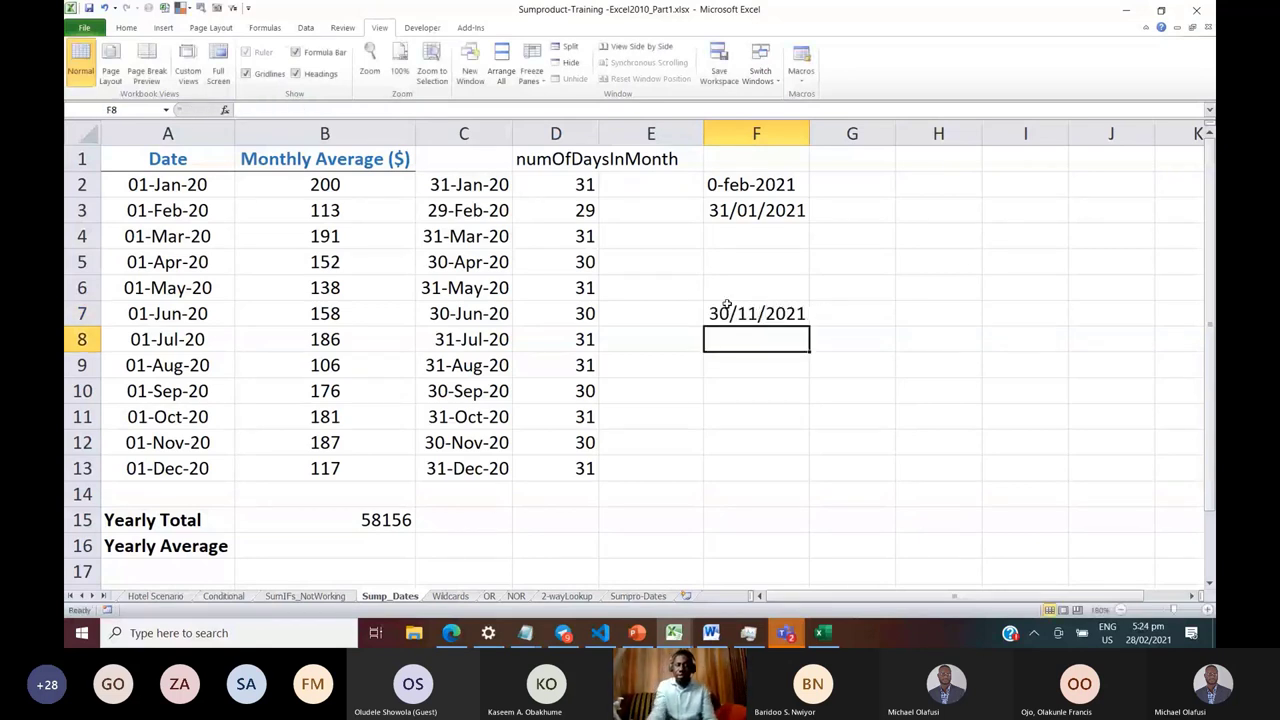
Delete the 0-feb-2021 test entry from F2
left_click(757, 210)
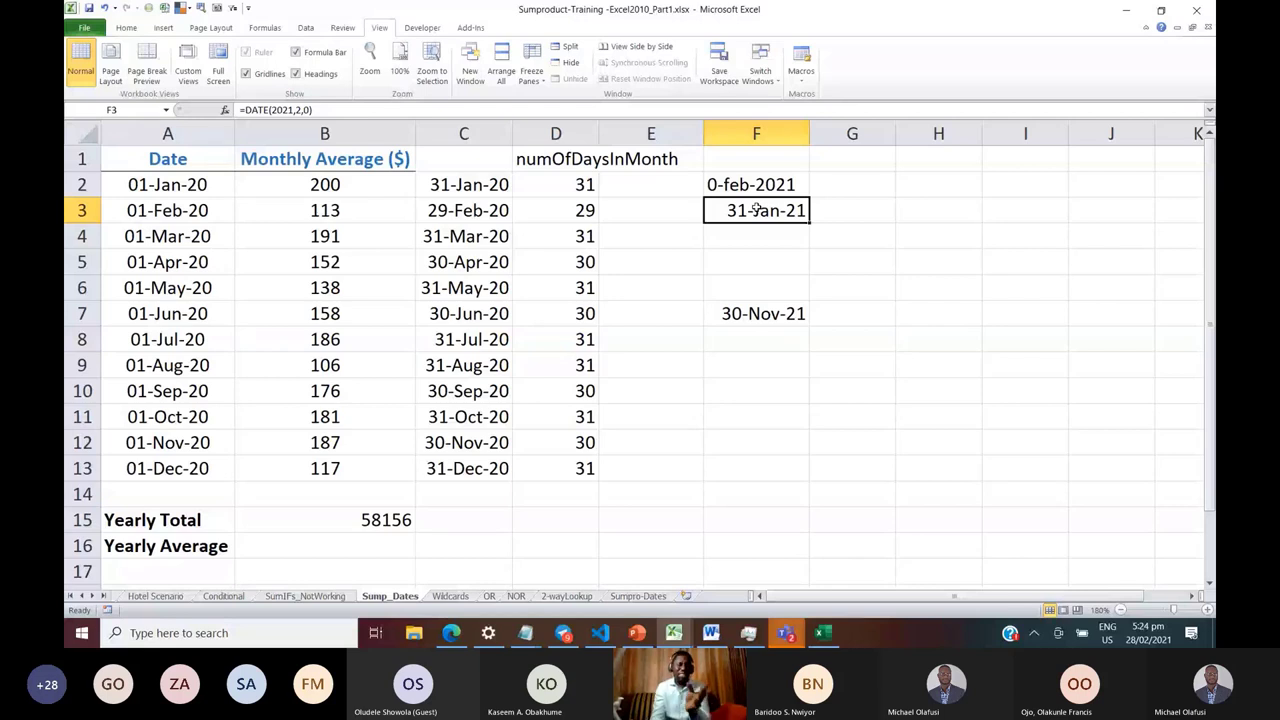
left_click(757, 189)
key("Delete")
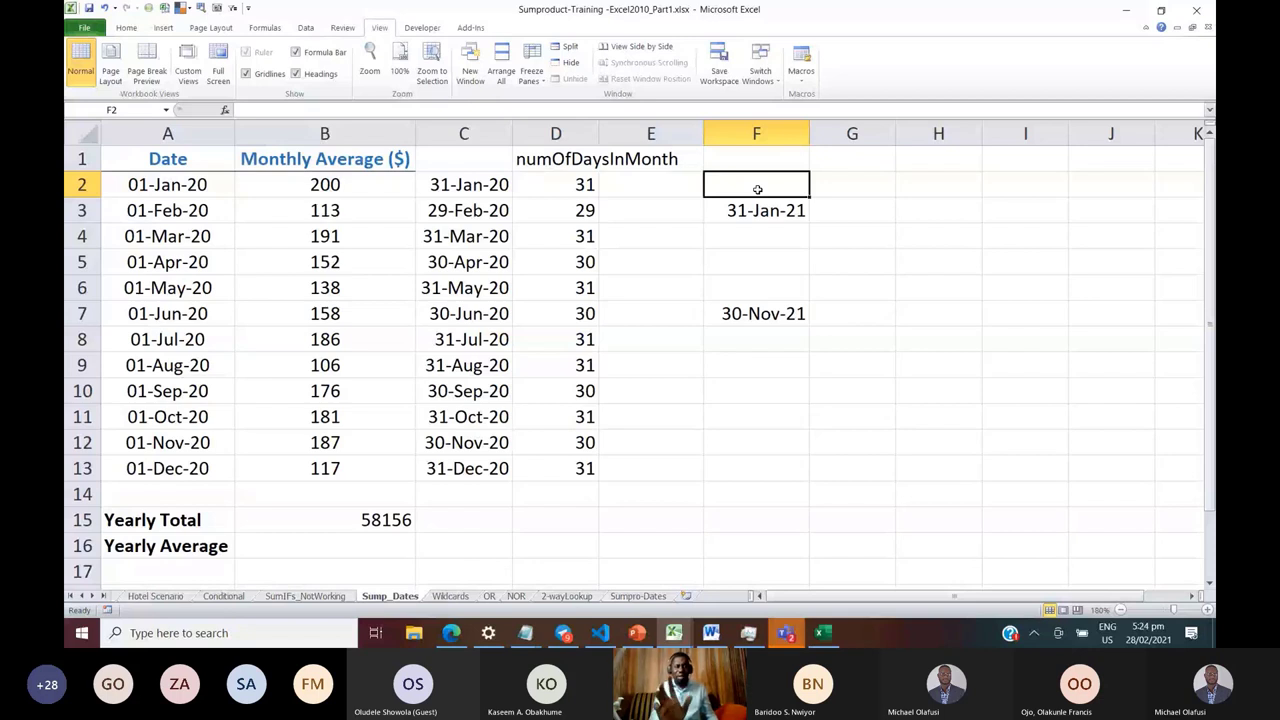
Compare the day-zero DATE formulas in F7 and F3
key("Down")
key("Down")
key("Down")
key("Down")
key("Down")
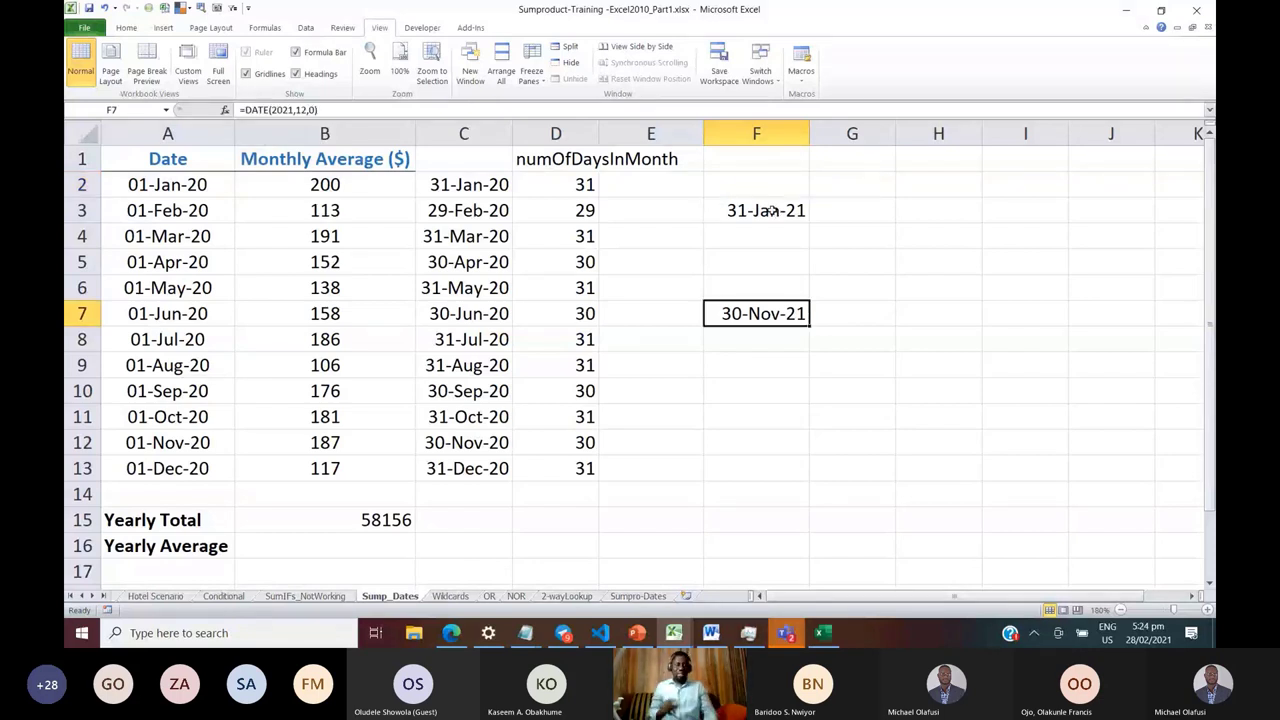
left_click(770, 210)
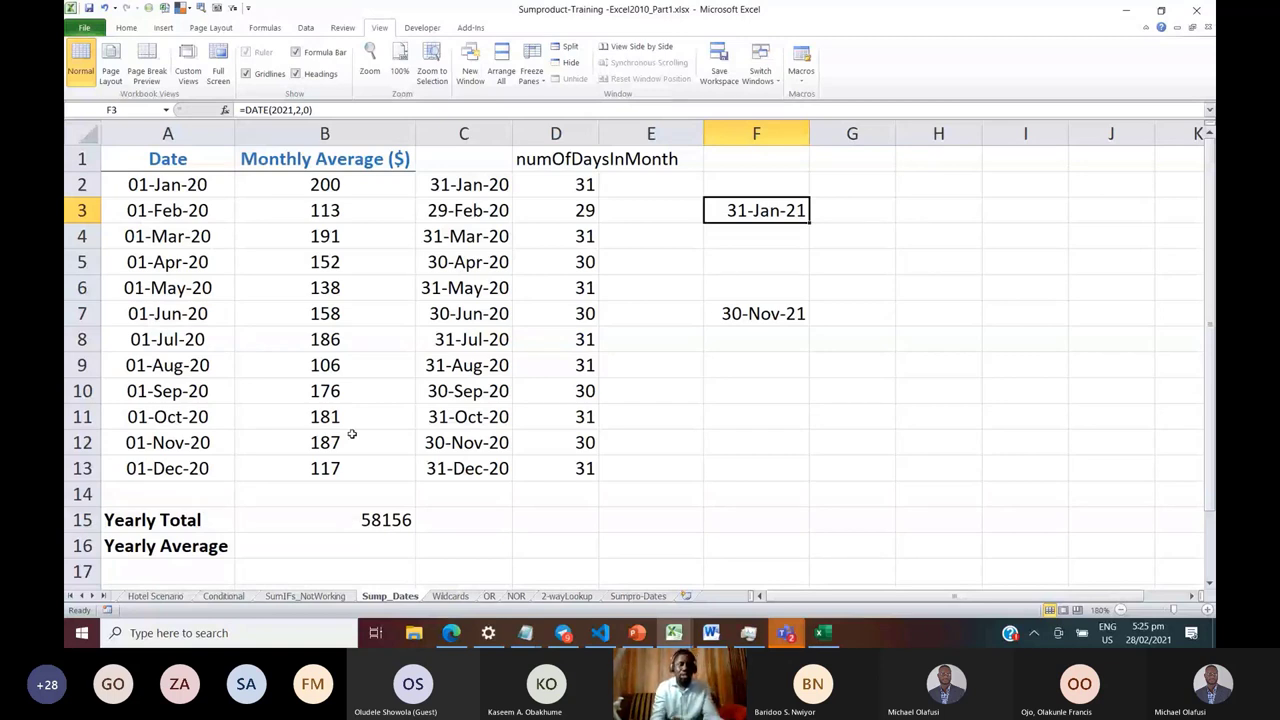
Start replacing the yearly total formula in B15 with =DATE(2020,MONTH(A2:A13)
left_click(336, 517)
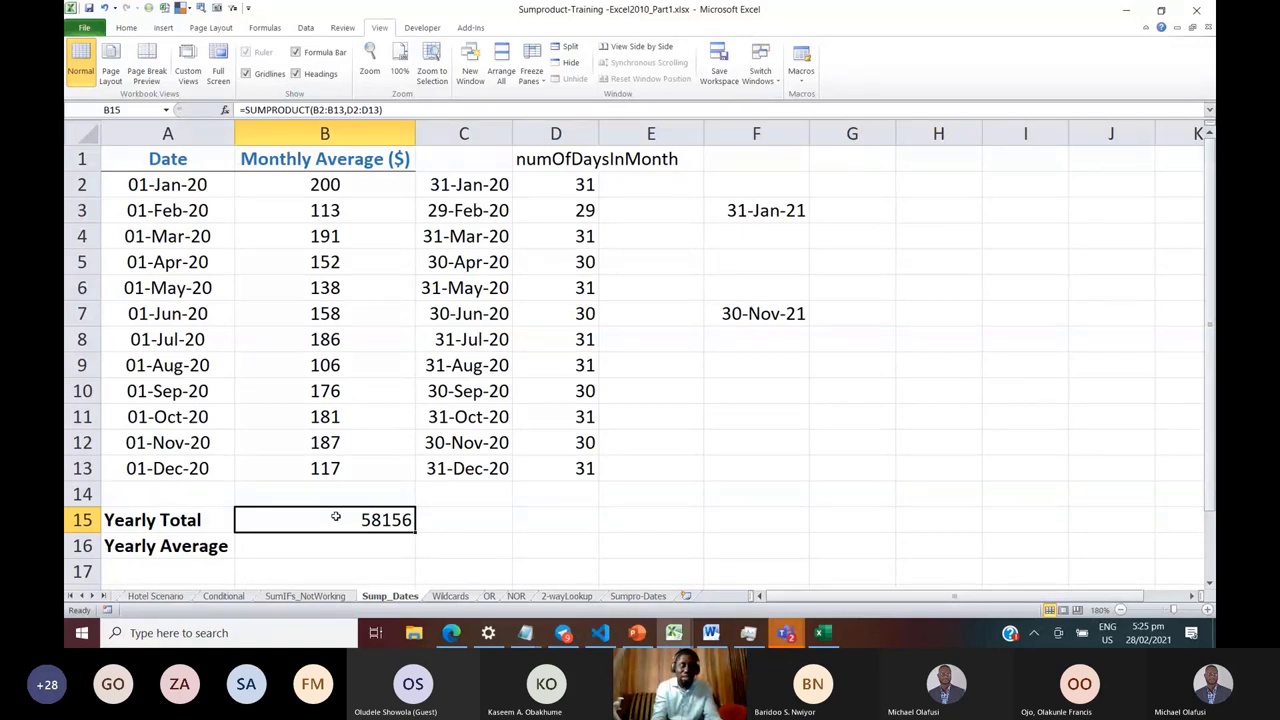
type("=date")
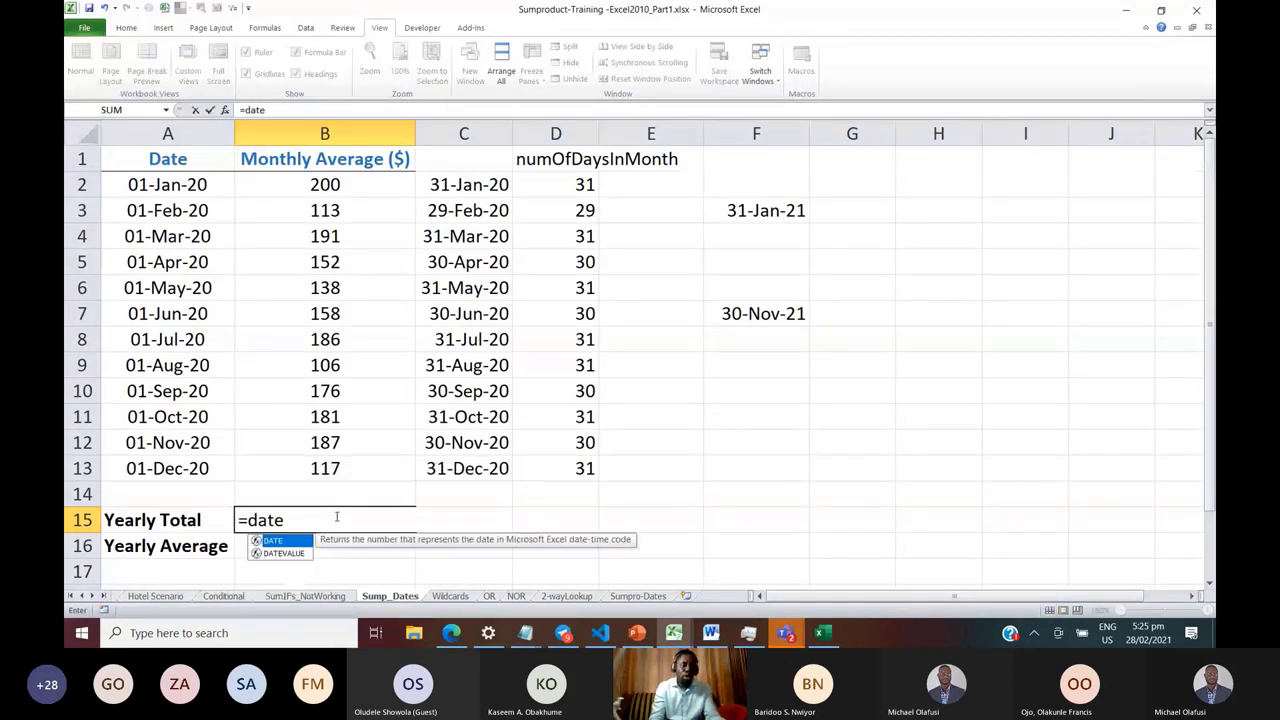
key("Tab")
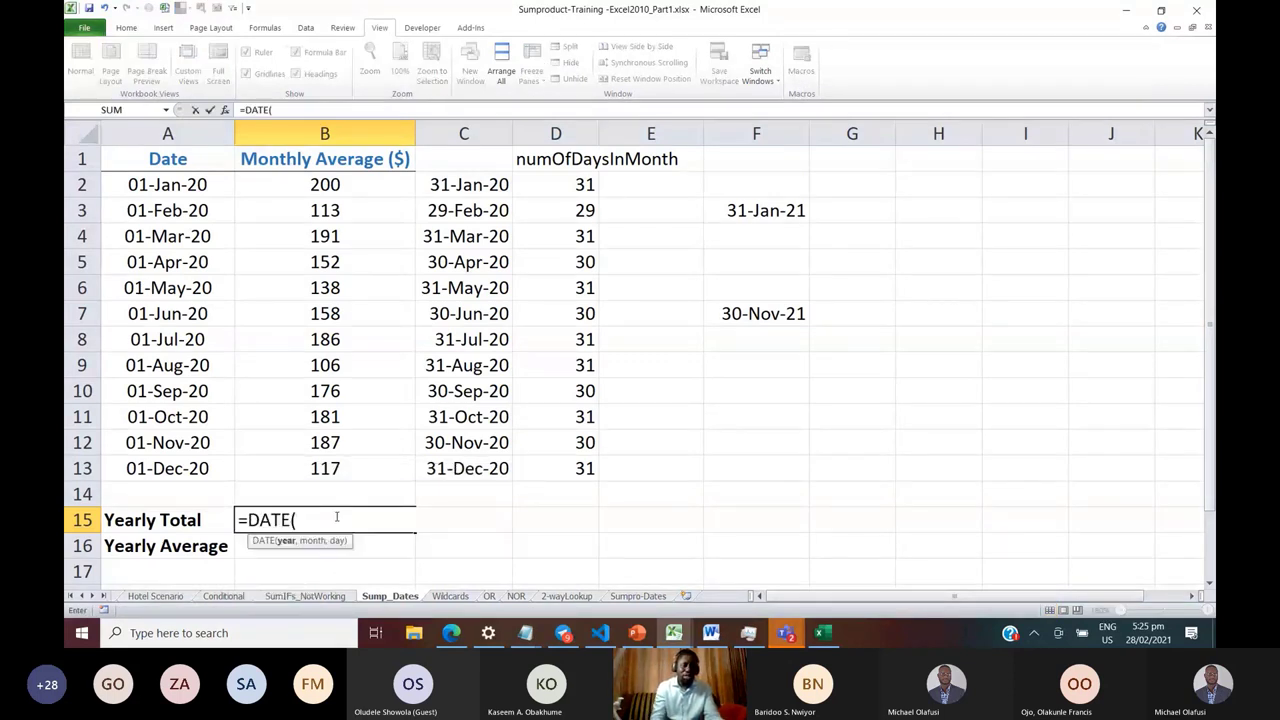
type("2020,")
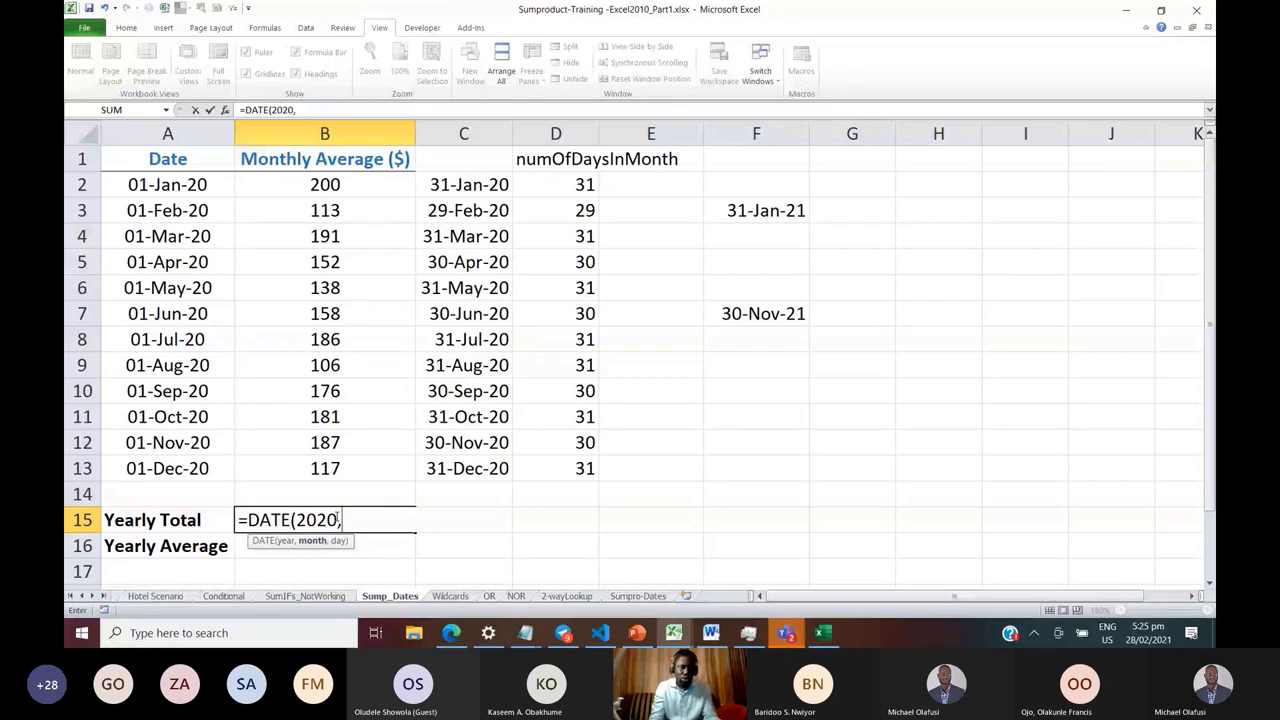
type("MONTH(")
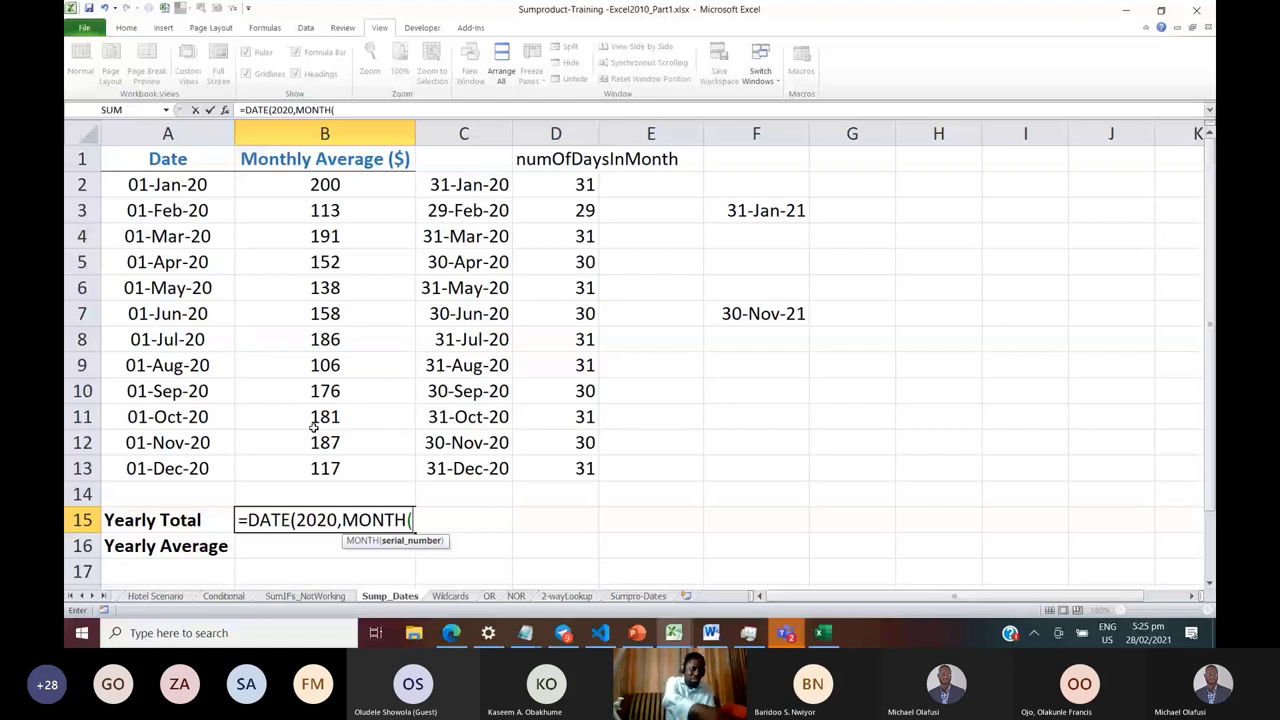
left_click_drag(168, 468, 168, 184)
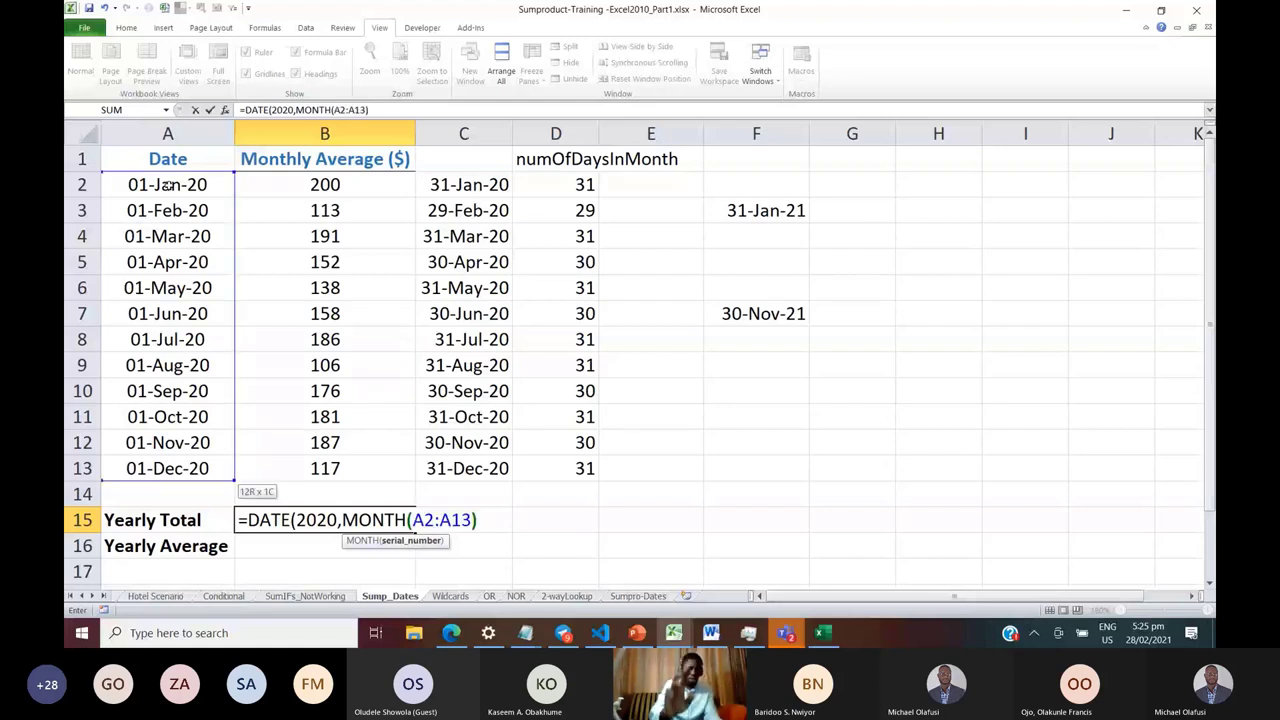
type(")")
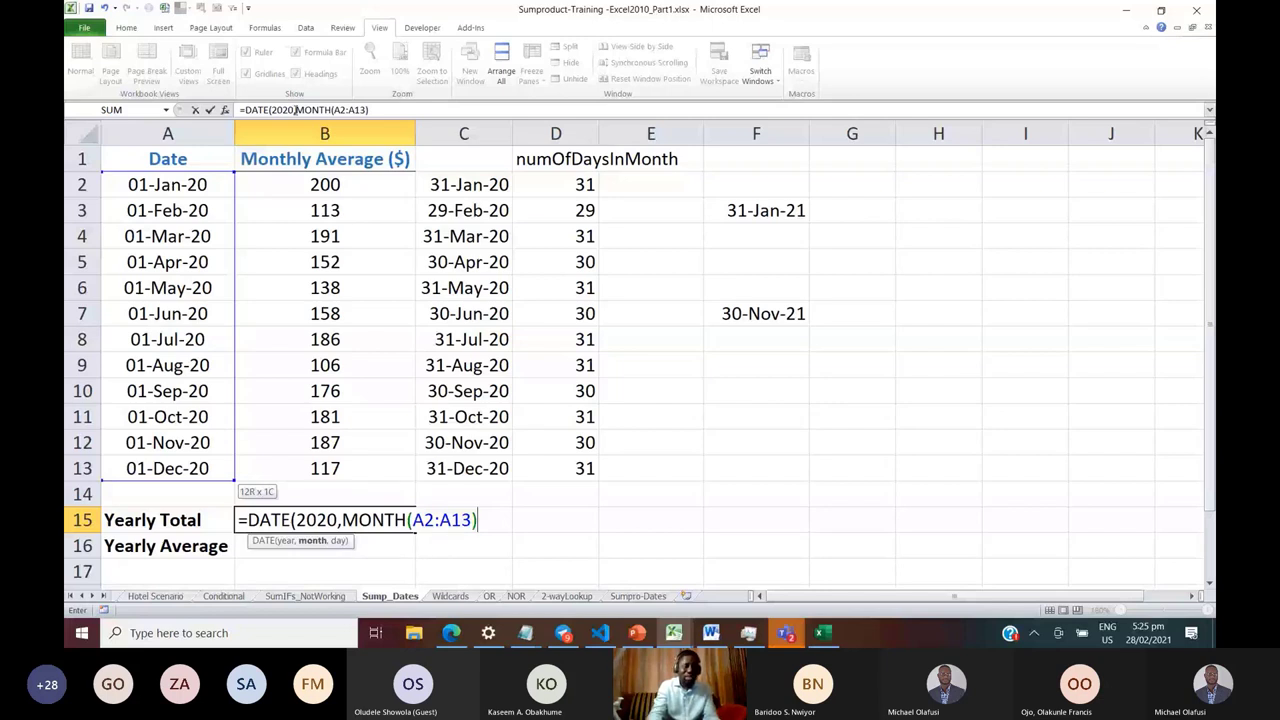
Evaluate the MONTH(A2:A13) part of B15's formula to inspect its array, and restore the expression
left_click_drag(296, 110, 412, 112)
key("F9")
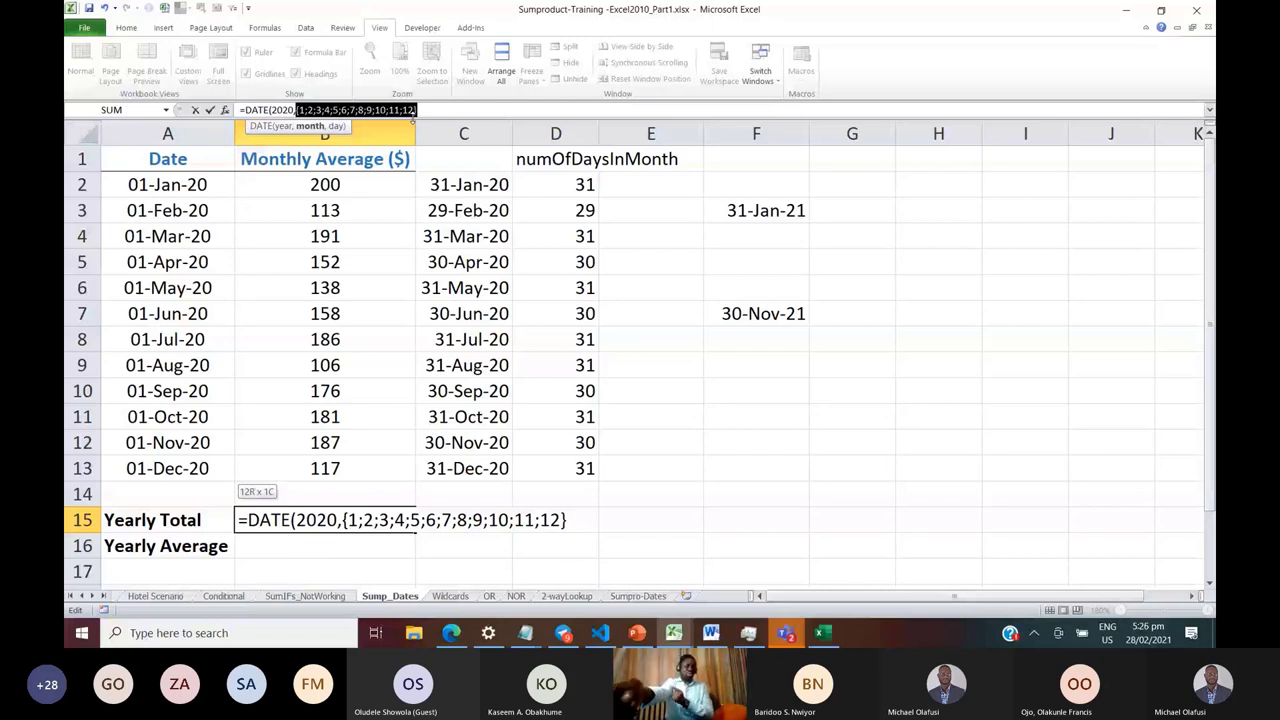
key("ctrl+z")
Add 1 to the month argument and complete the day-zero formula in B15 as =DATE(2020,MONTH(A2:A13)+1,0)
type(",0")
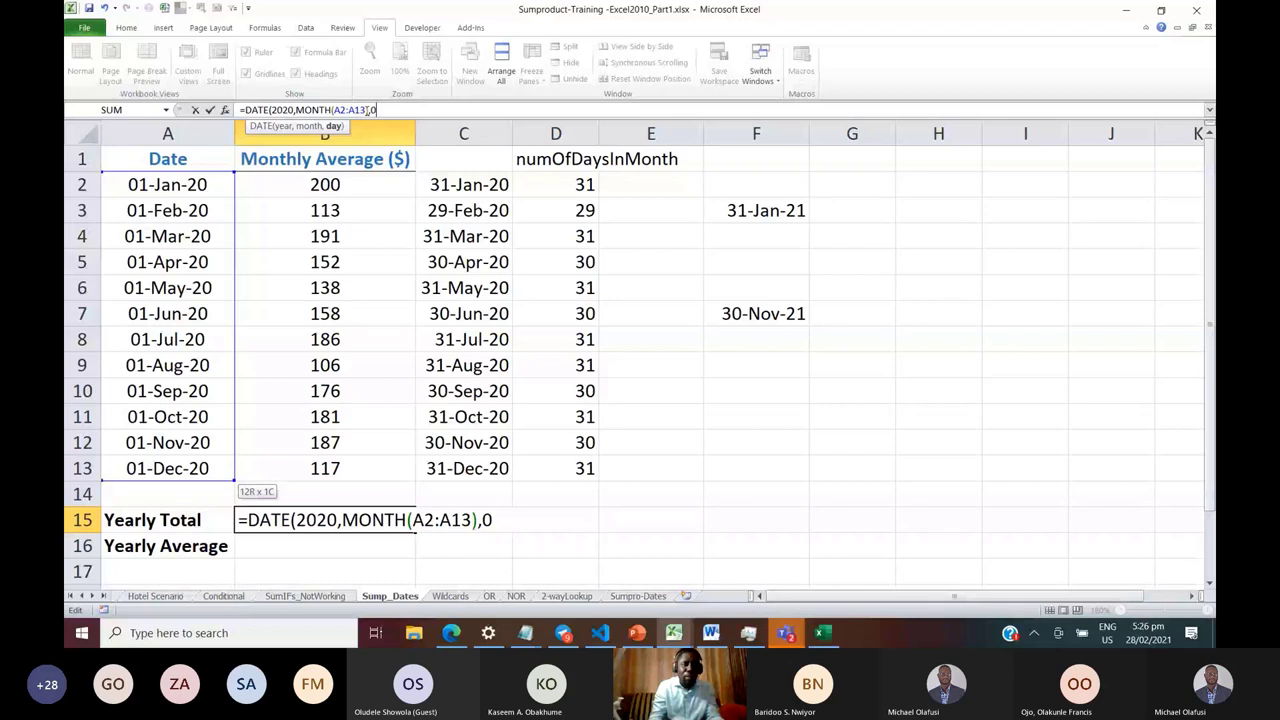
left_click(368, 110)
type("+")
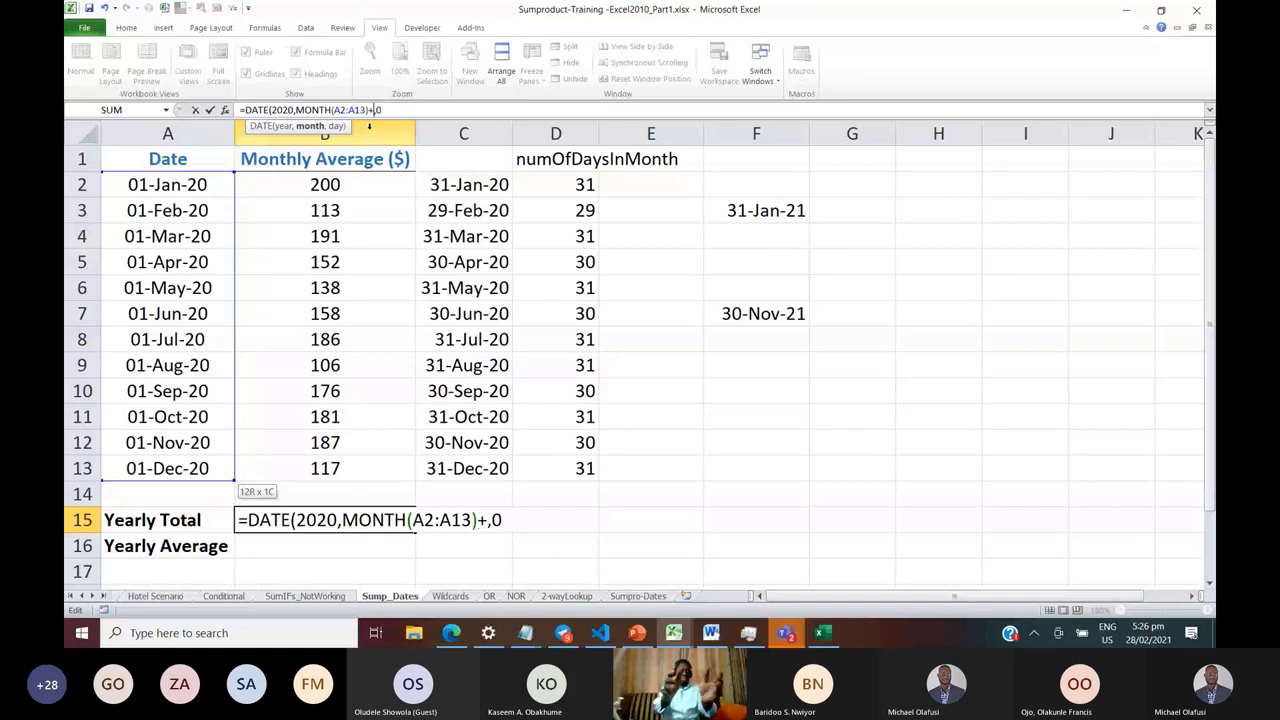
type("1")
key("End")
type(")")
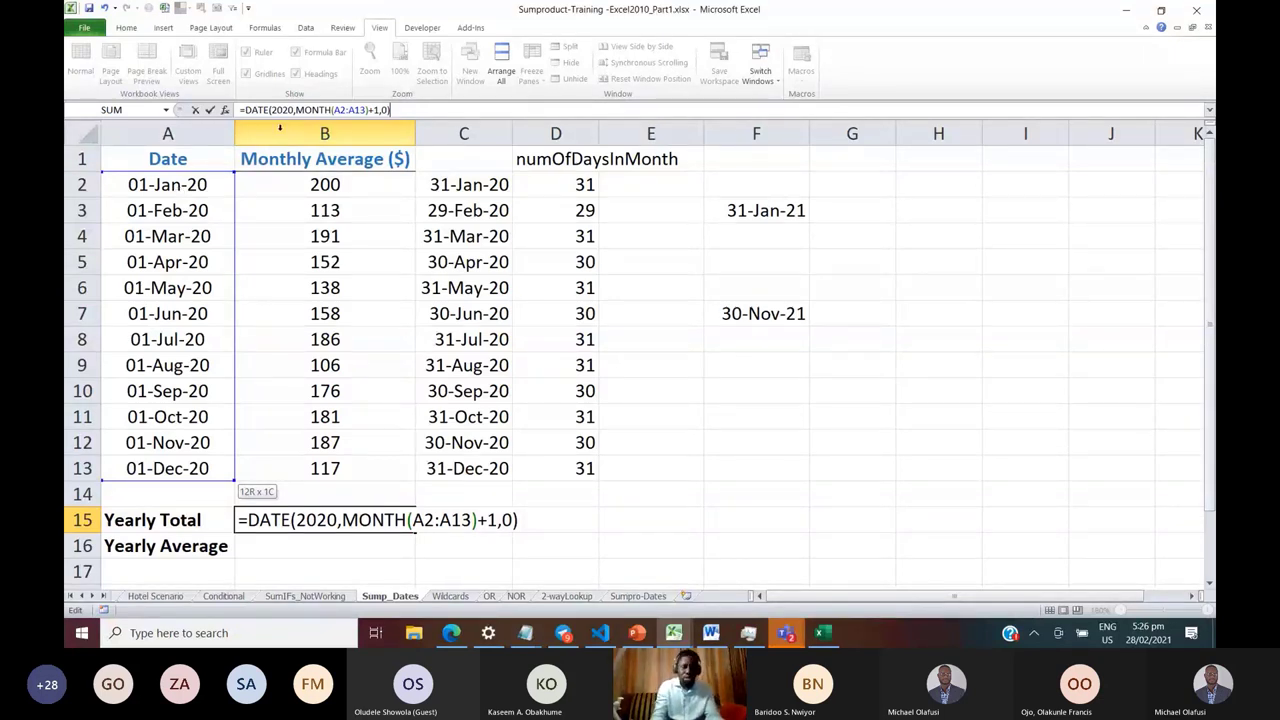
Wrap B15's DATE expression in DAY, previewing the evaluated array before and after and restoring the formula each time
left_click_drag(244, 109, 436, 120)
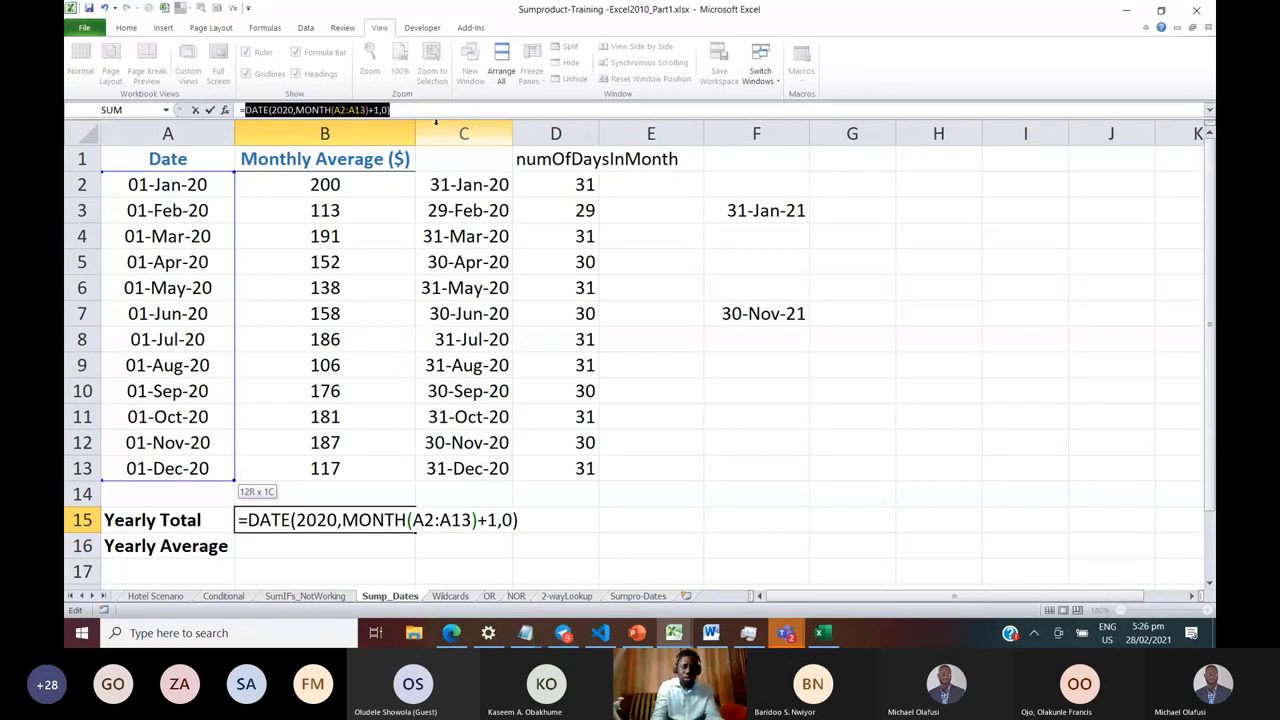
key("F9")
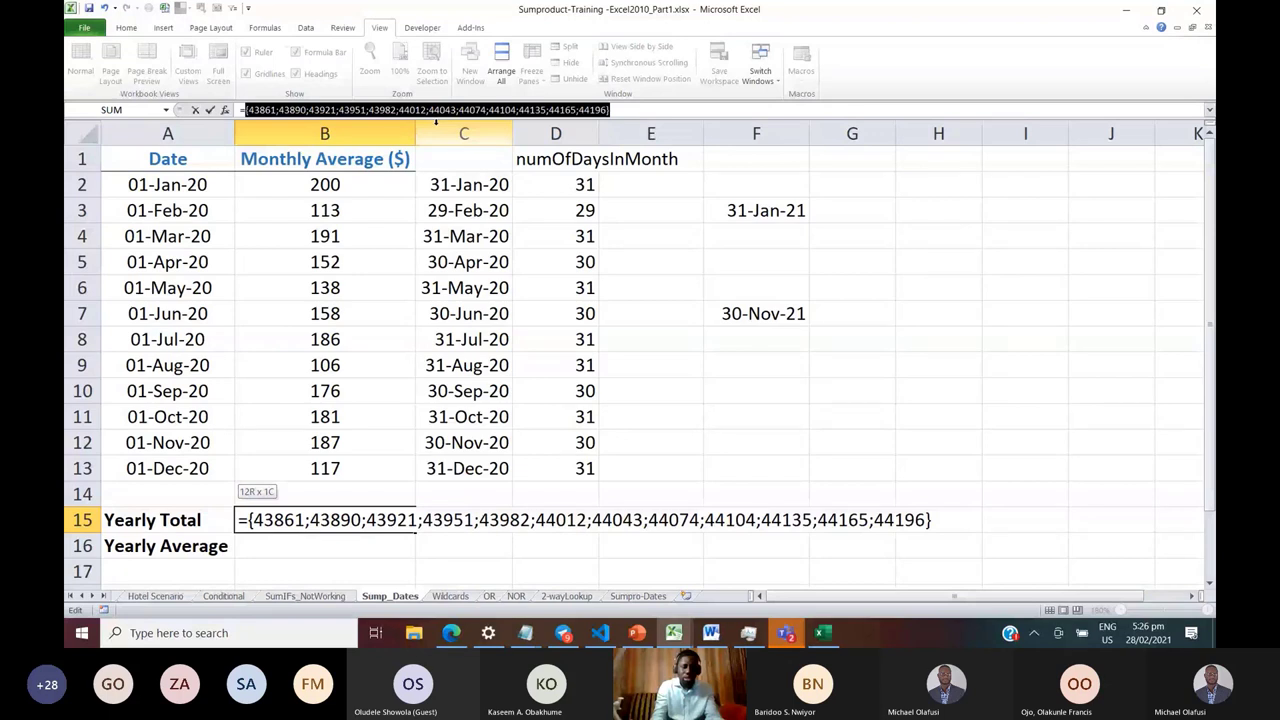
key("ctrl+z")
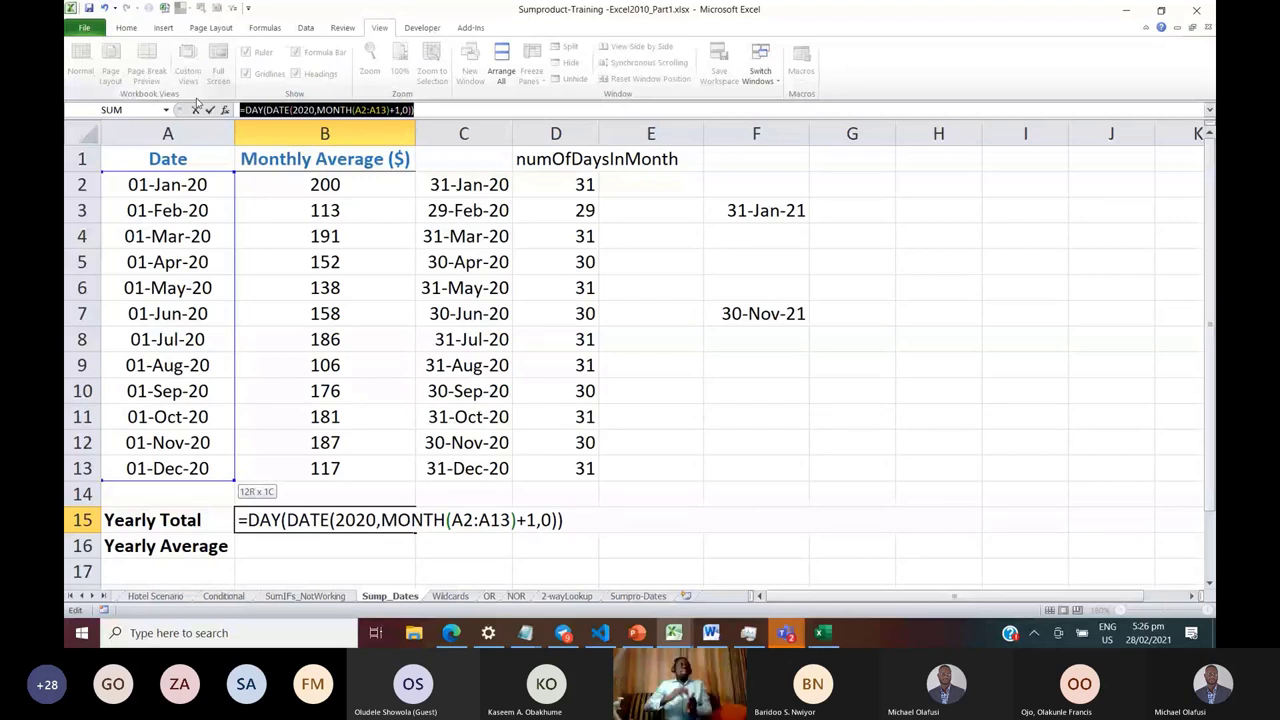
key("F9")
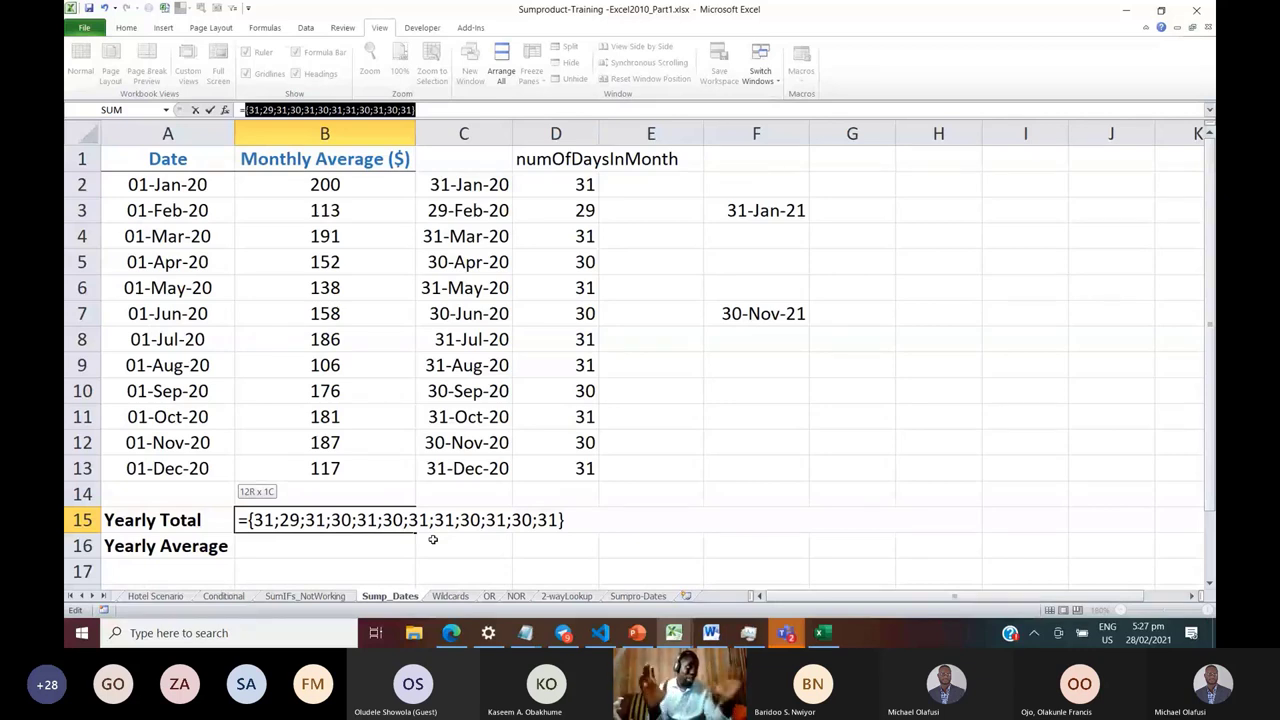
key("ctrl+z")
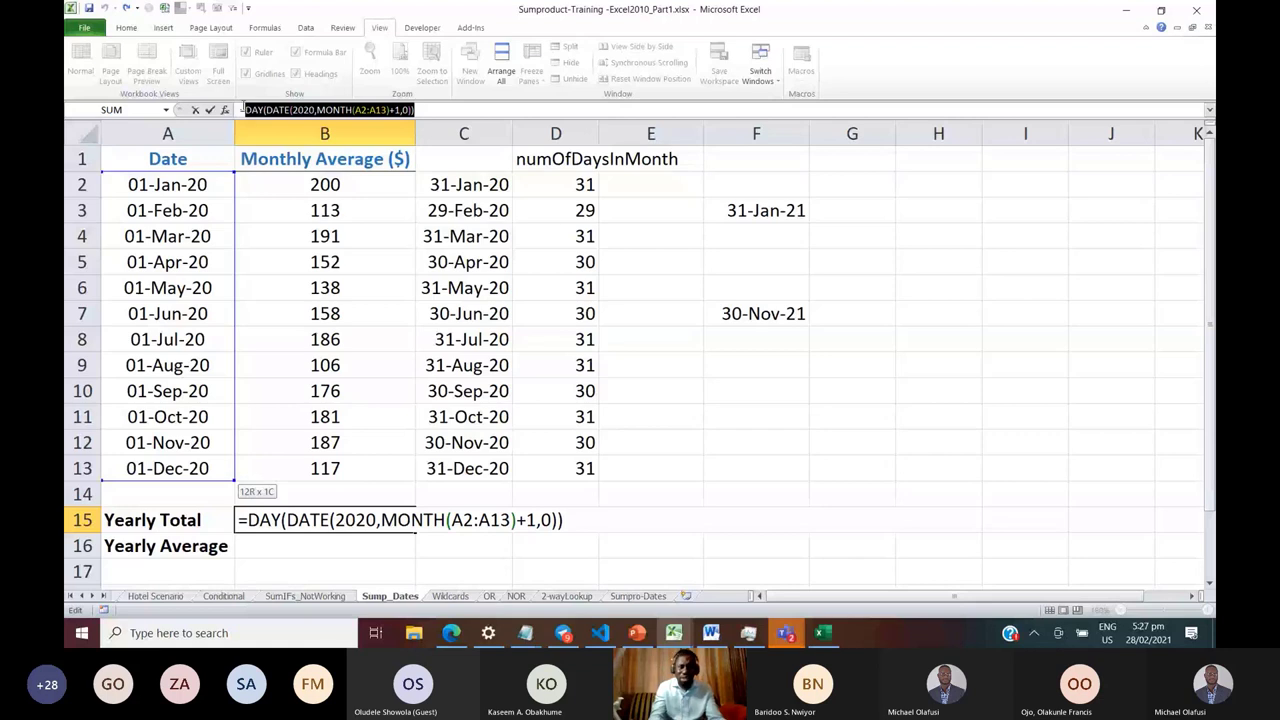
Complete B15 as =SUMPRODUCT(DAY(DATE(2020,MONTH(A2:A13)+1,0)),B2:B13) to calculate the yearly total without helper columns
left_click(242, 110)
type("SUMPRODUCT(")
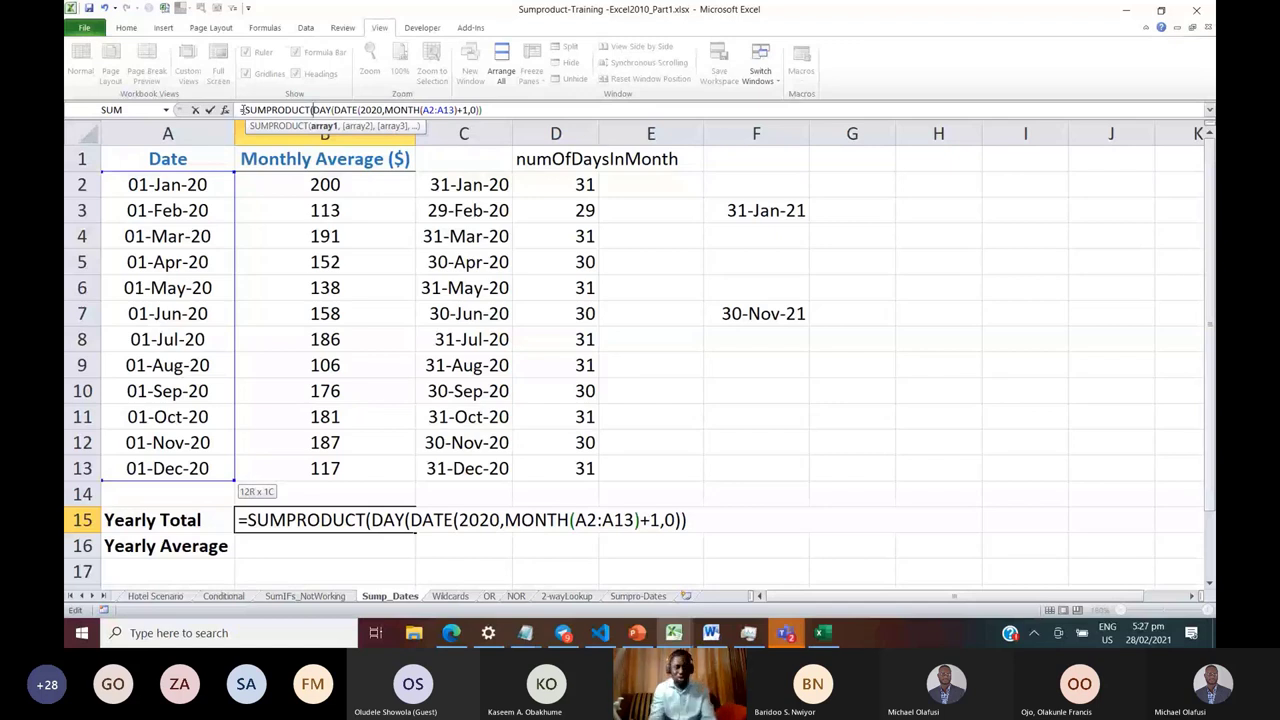
type(",")
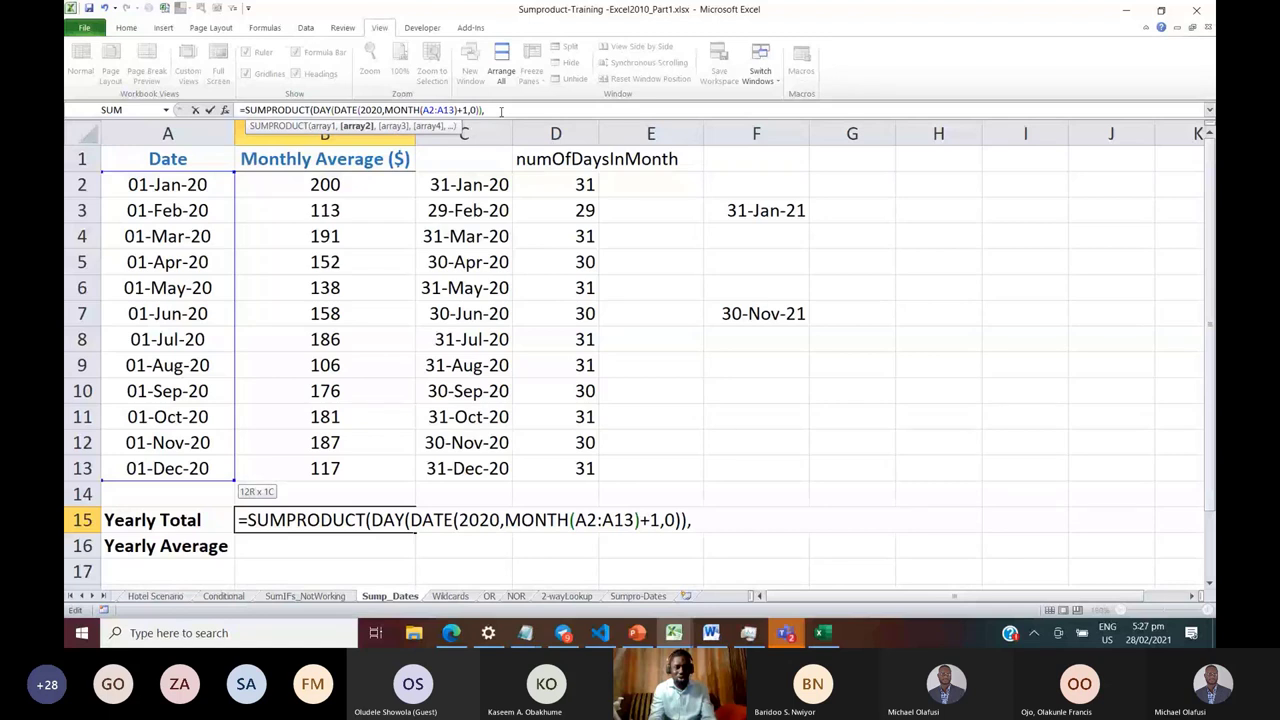
left_click(356, 186)
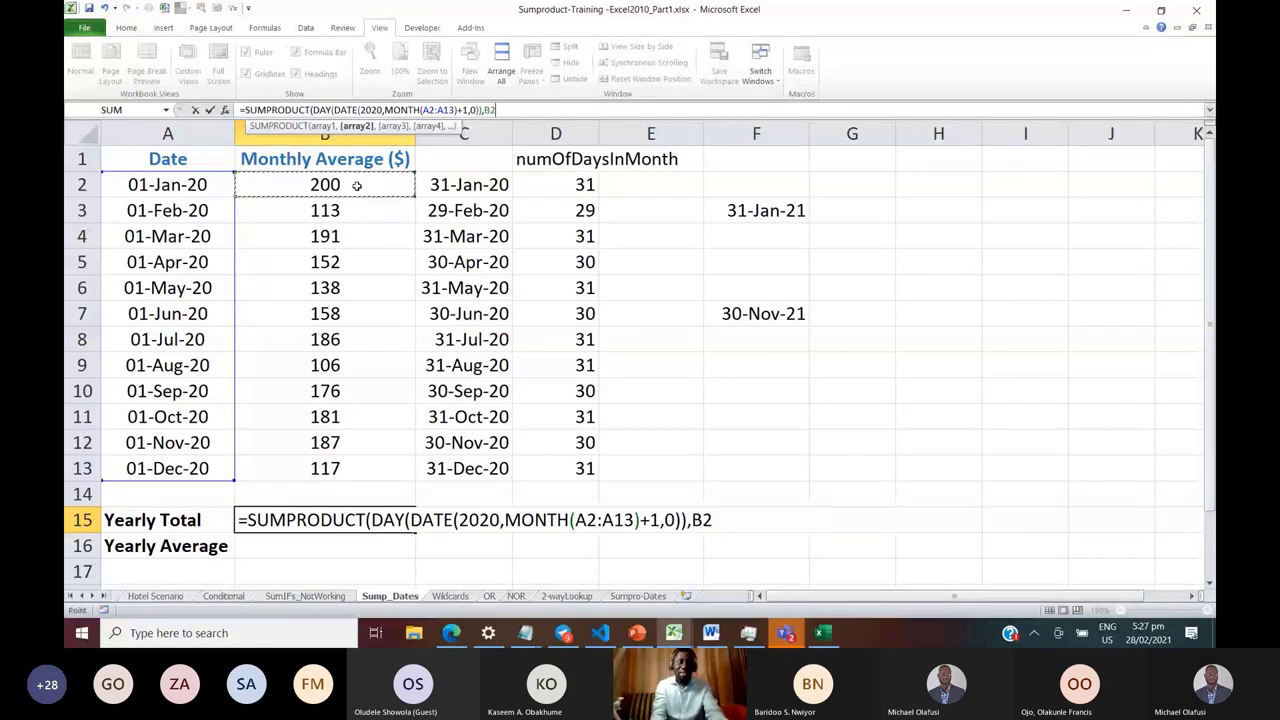
key("ctrl+shift+Down")
key("ctrl+Return")
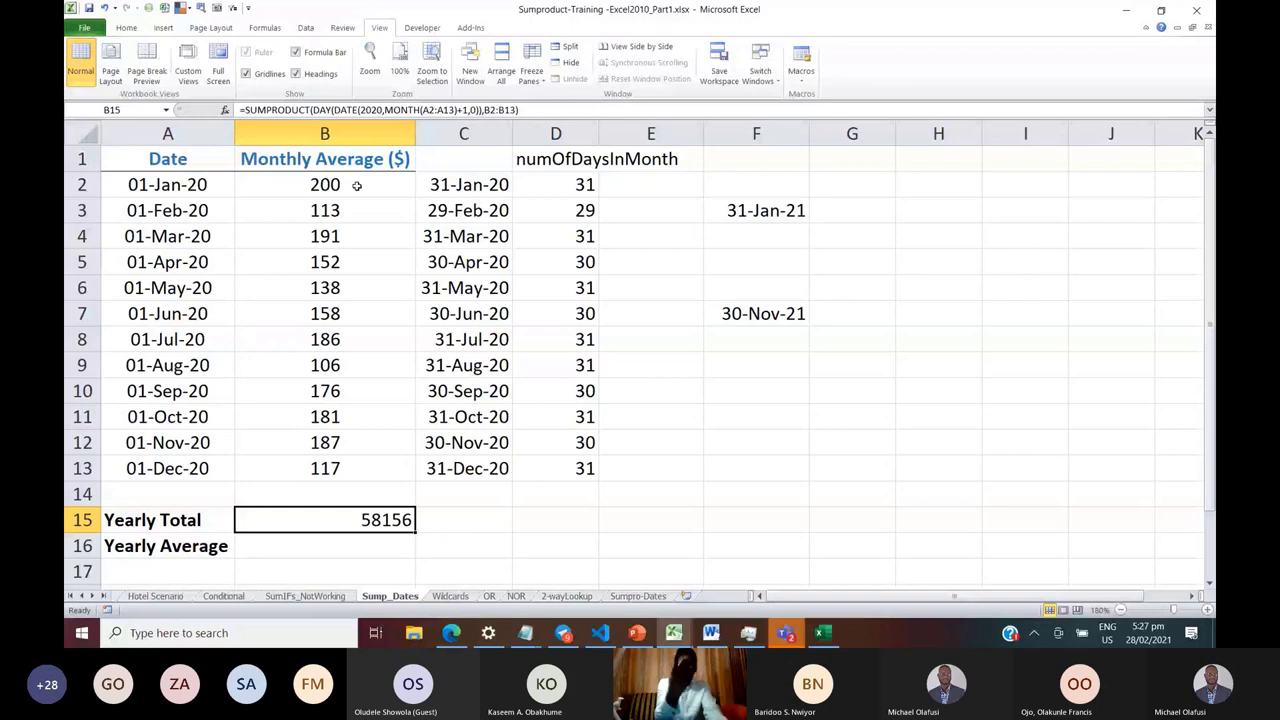
Enter =DATE(2020,1+1,0) in E2 to get the last day of January 2020
left_click(665, 191)
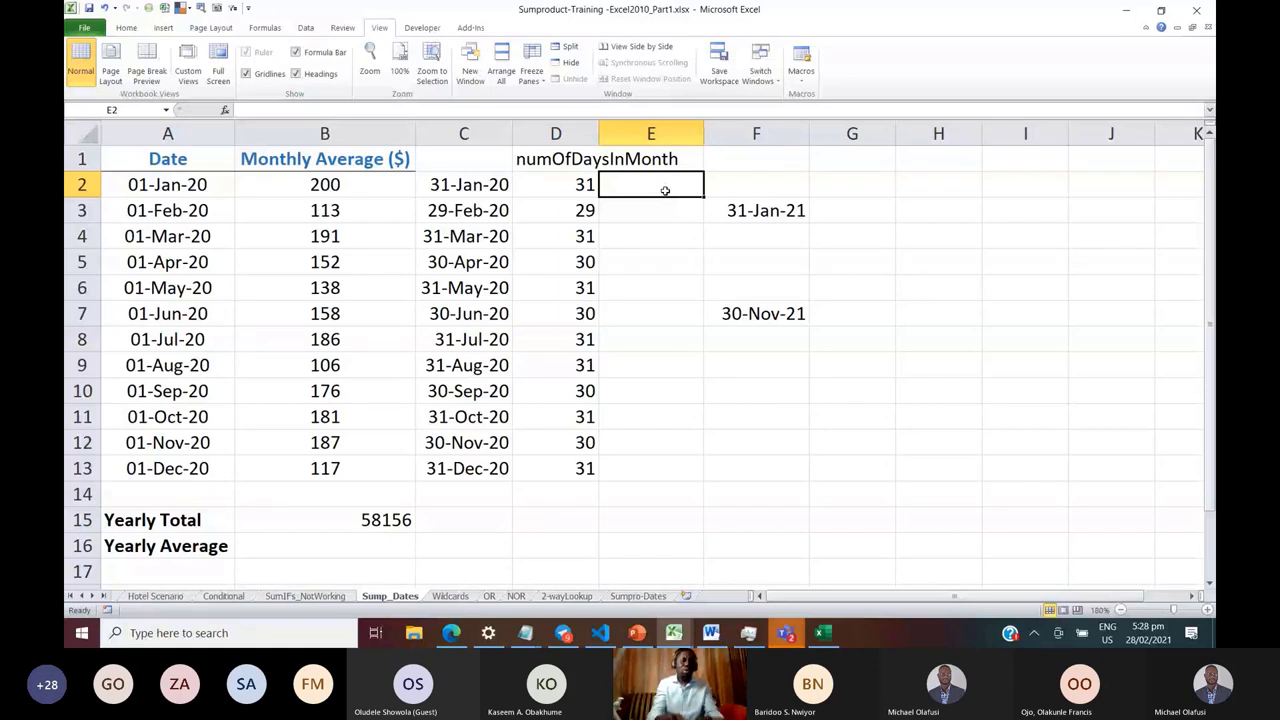
type("=DATE(2020,")
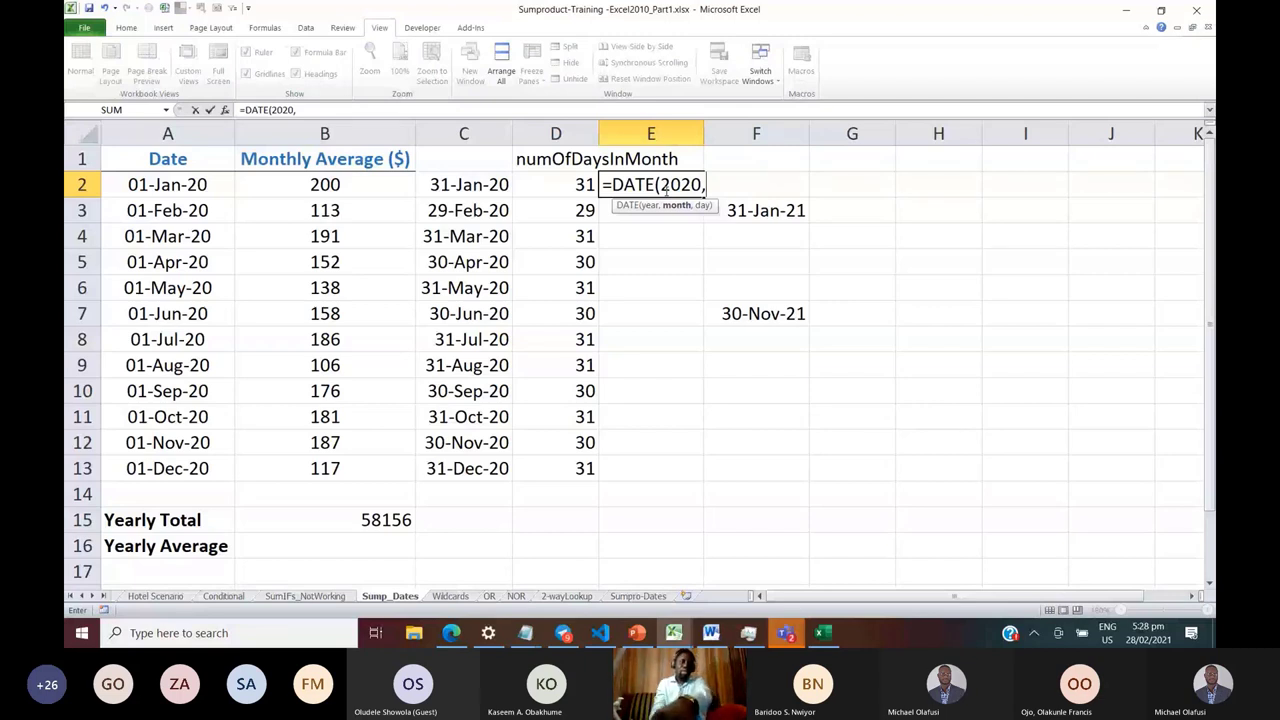
type("1+1")
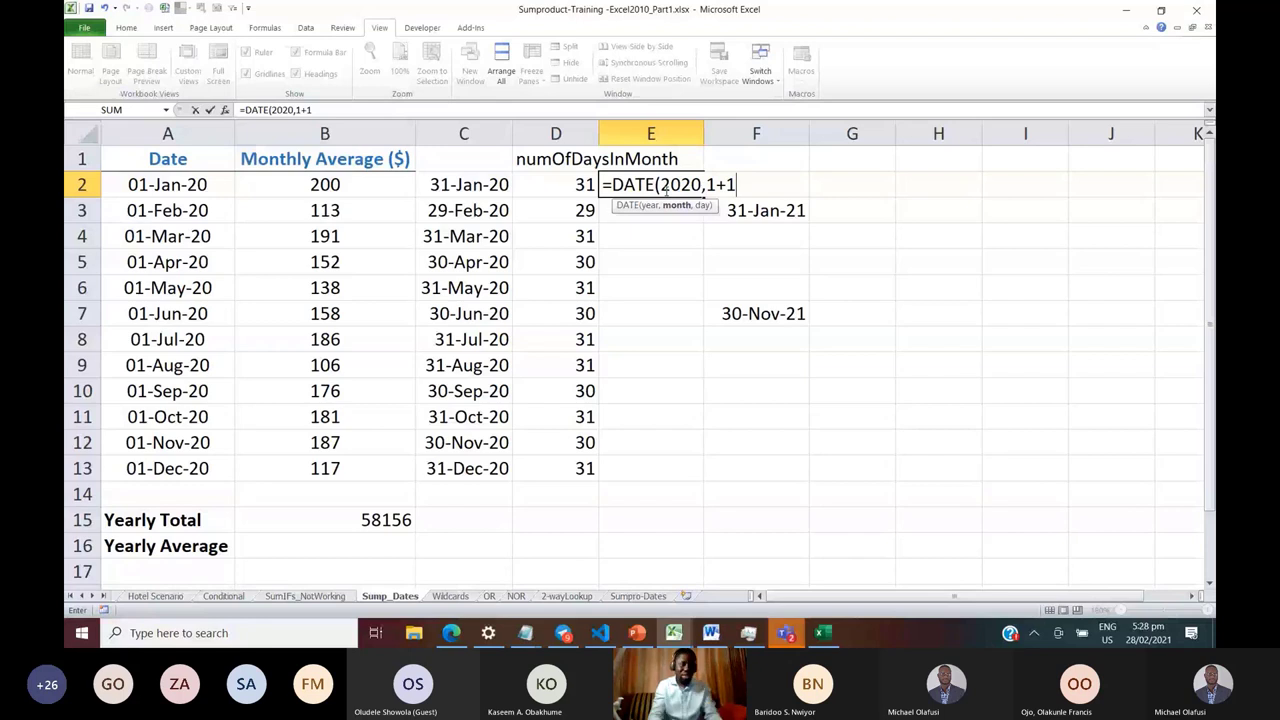
type(",0")
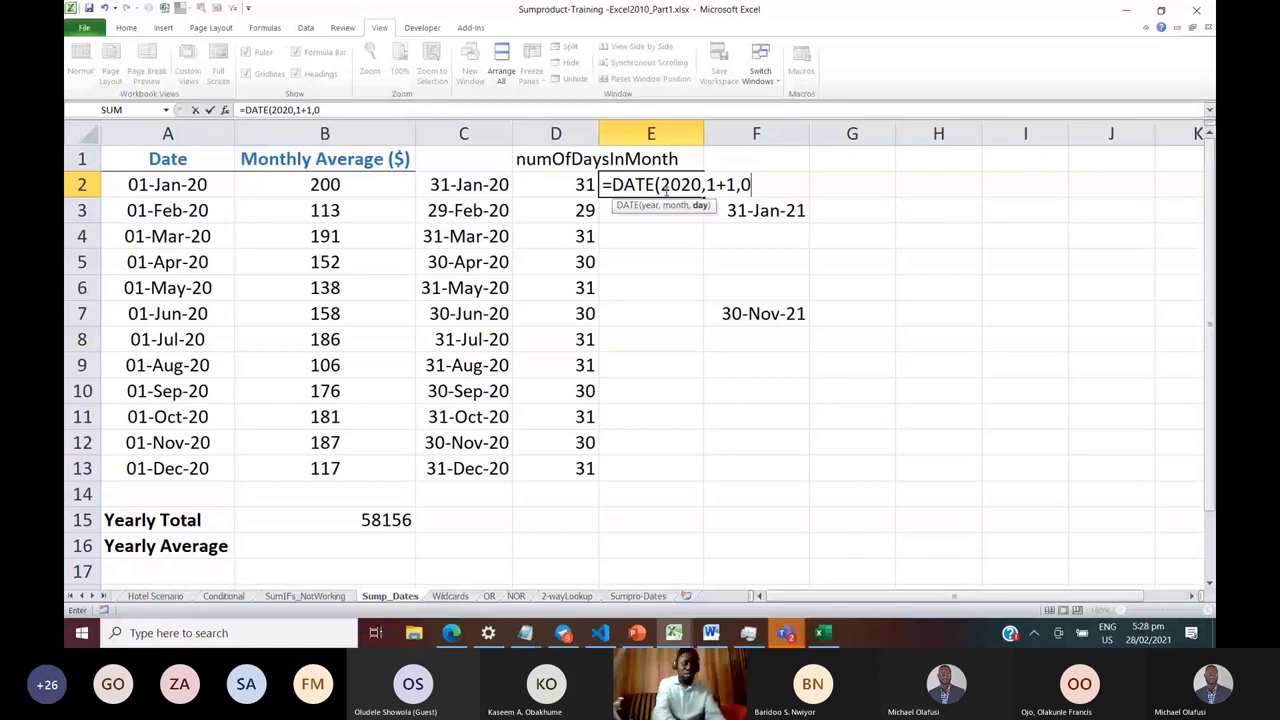
type(")")
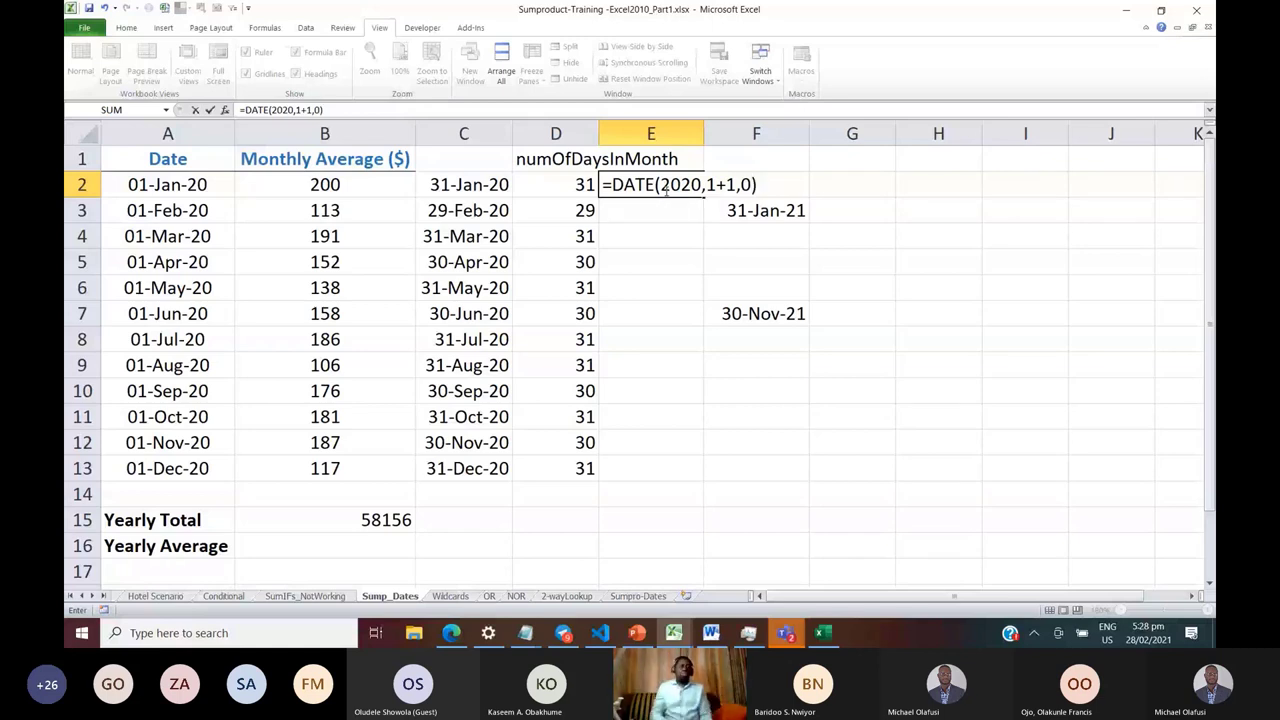
key("ctrl+Return")
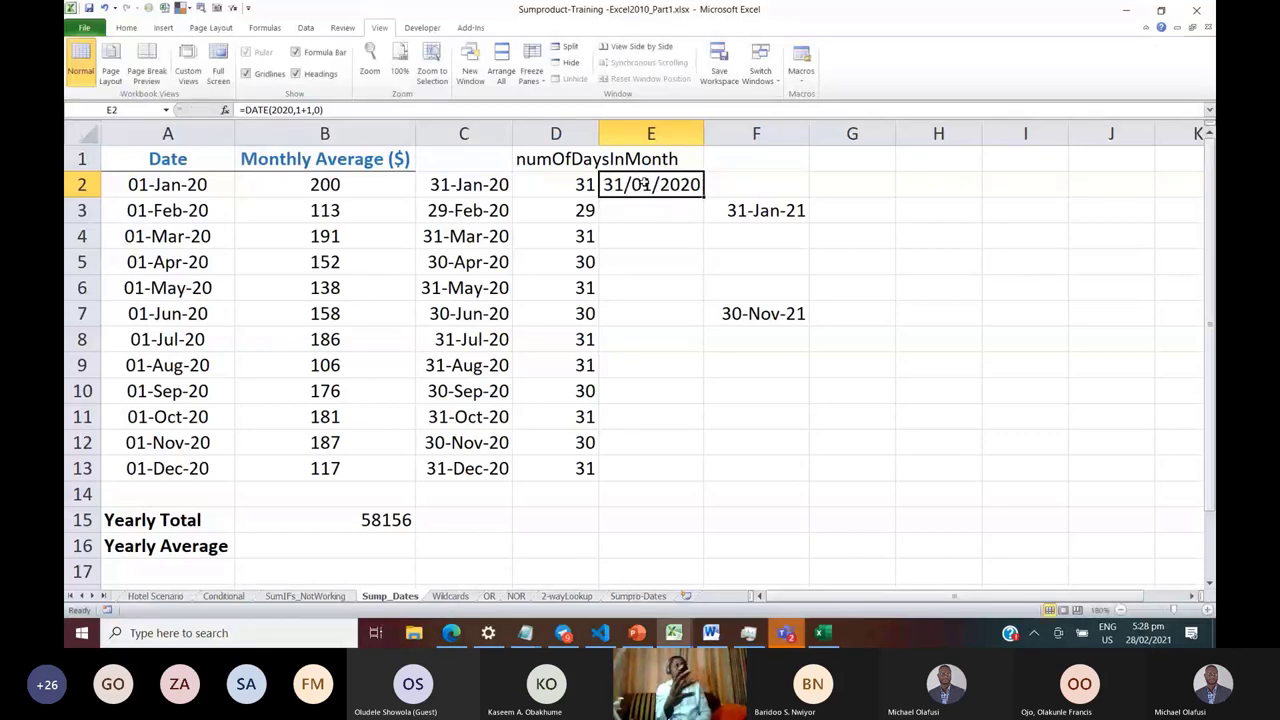
Change E2 to =DAY(DATE(2020,1+1,0)) and apply the General number format
left_click(243, 110)
type("DAY(")
left_click(395, 110)
type(")")
key("ctrl+Return")
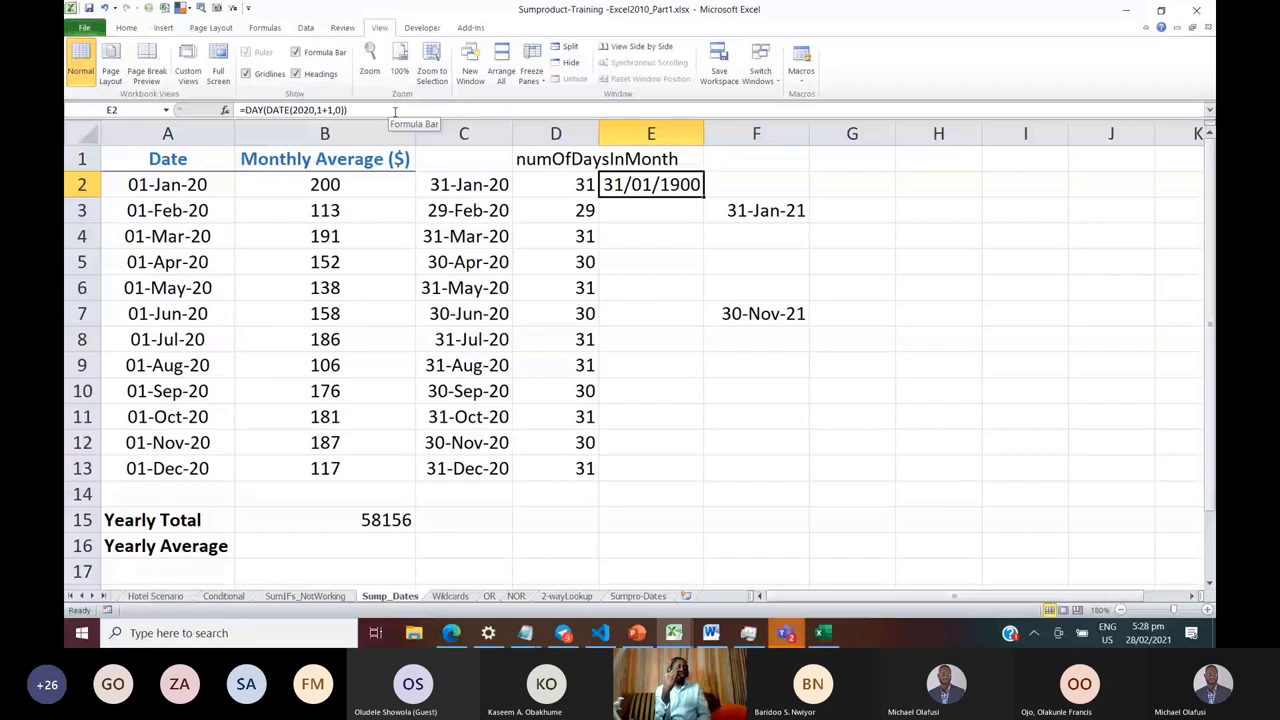
key("ctrl+shift+asciitilde")
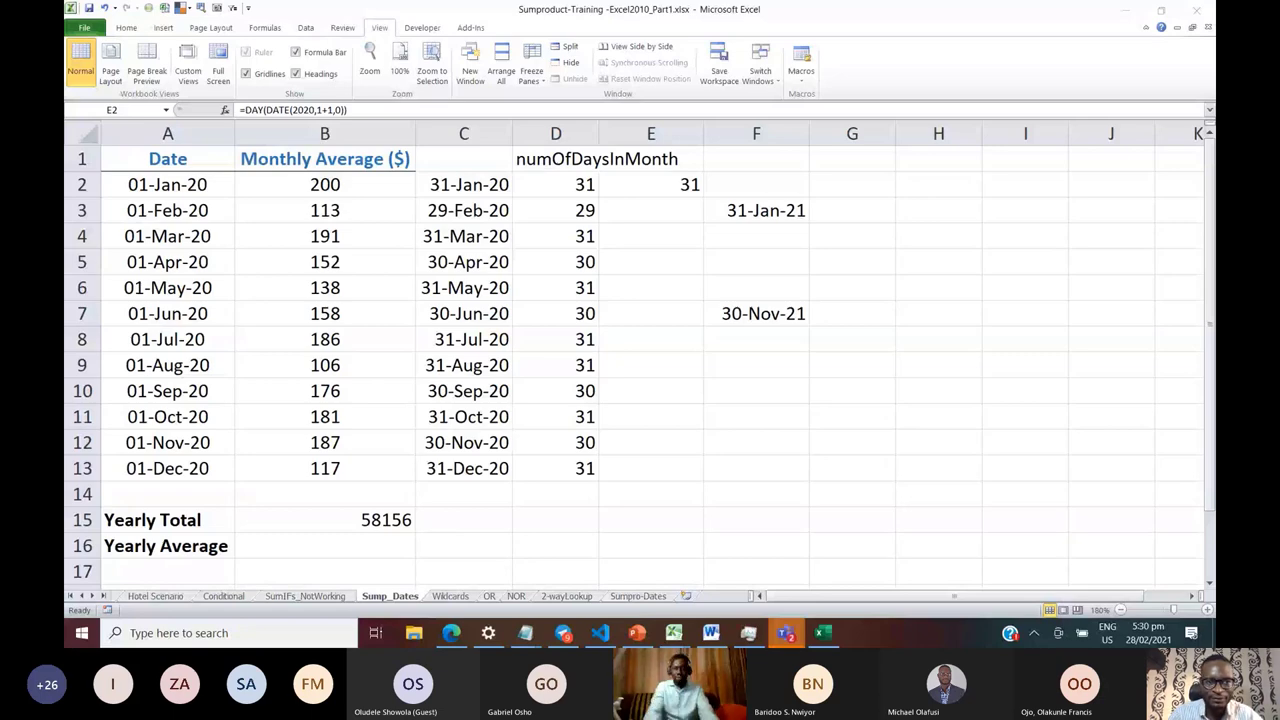
Switch to YouTube in the browser and show the About page of the ExcelMoments channel
key("alt+Tab")
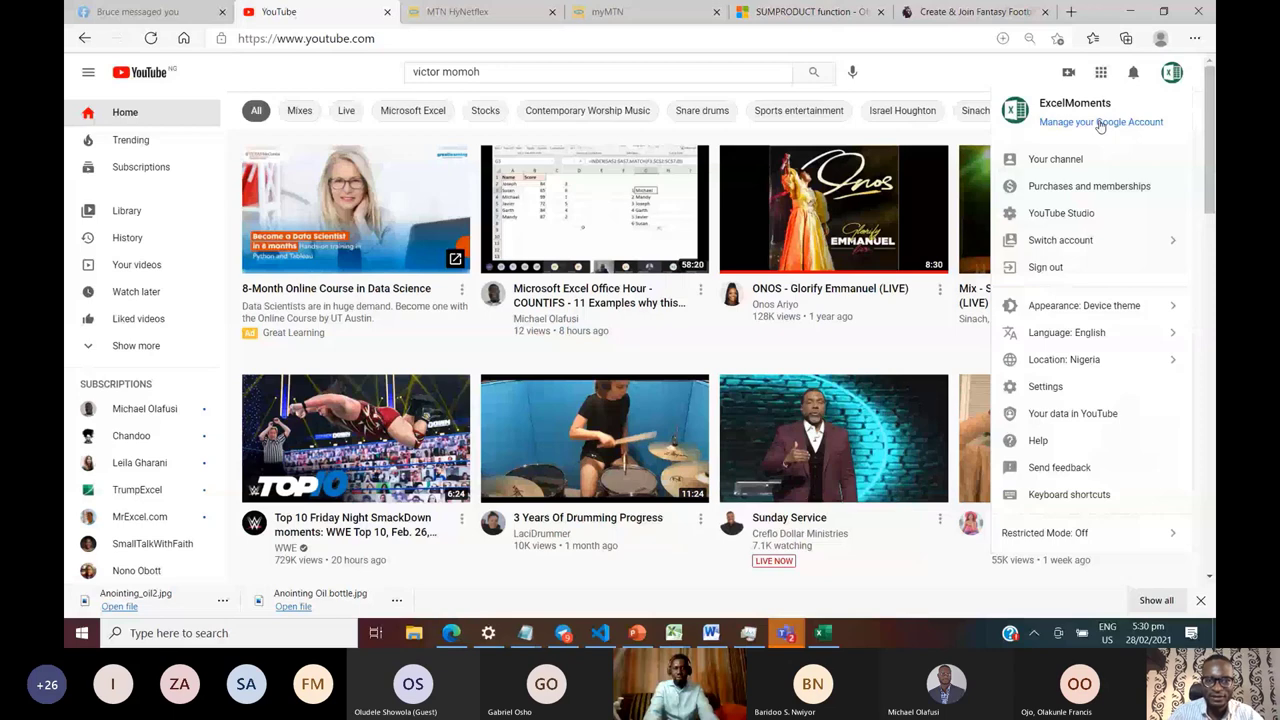
left_click(1055, 159)
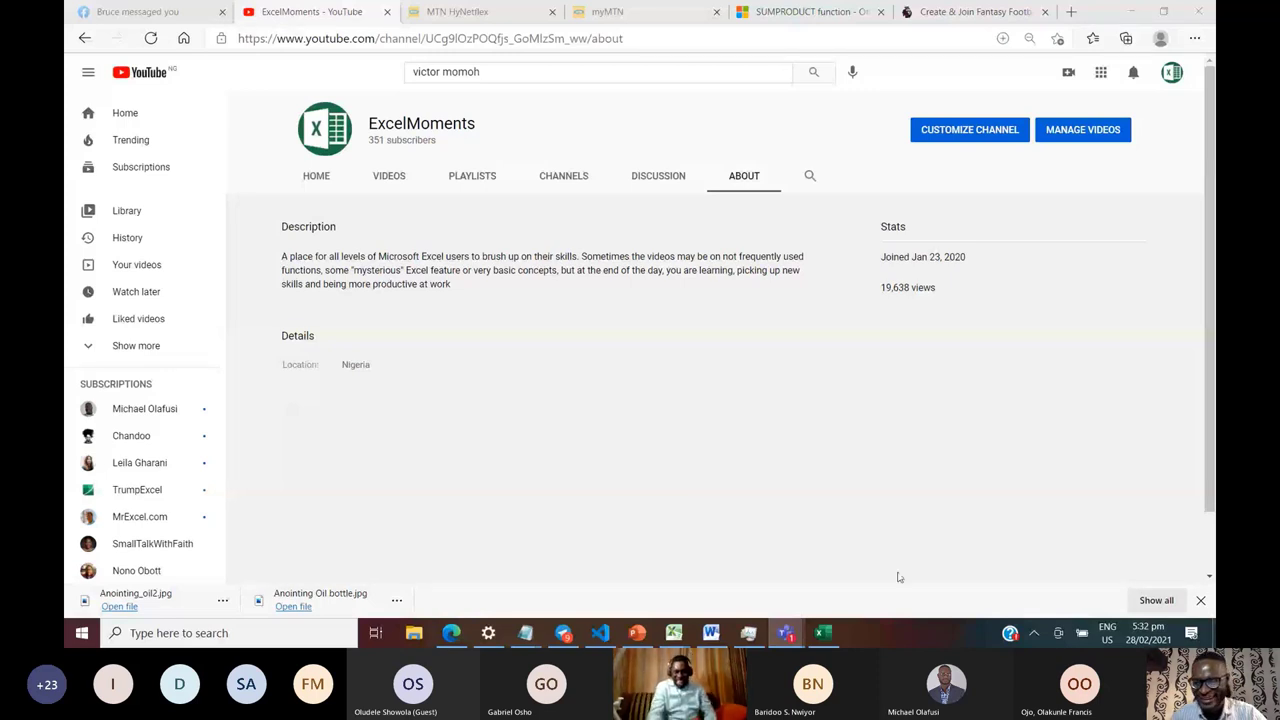
mouse_move(786, 632)
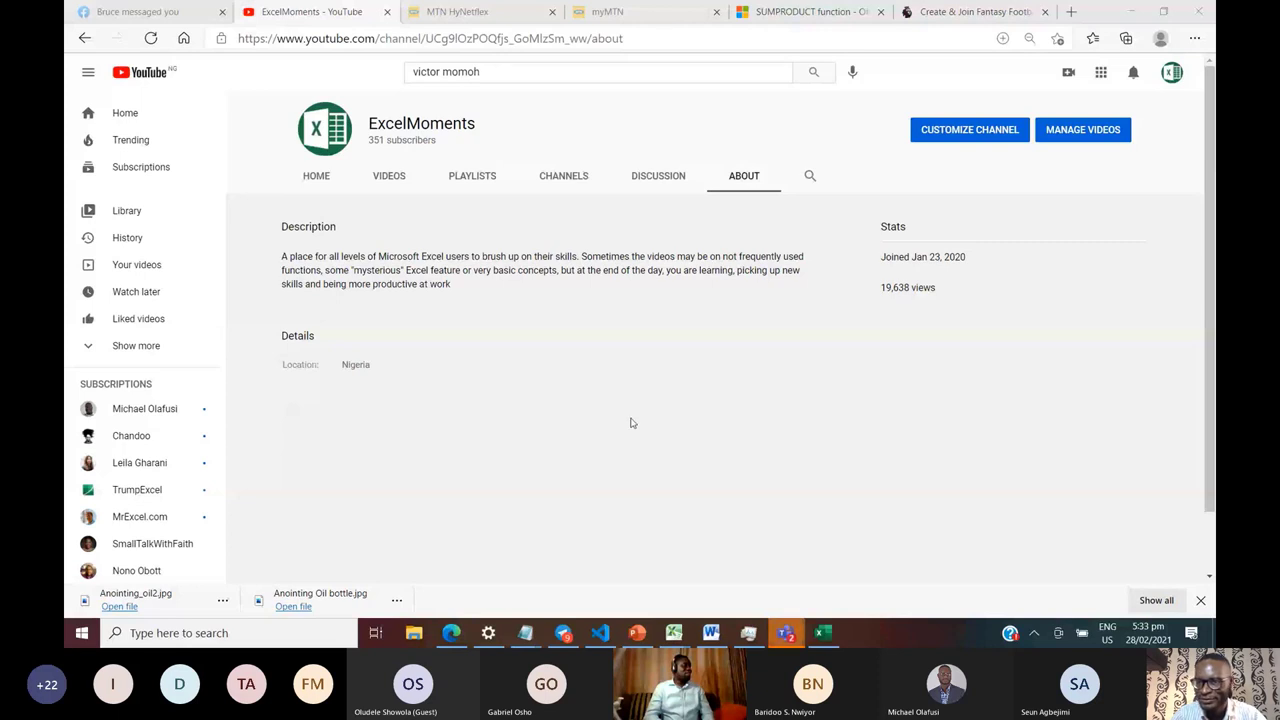
left_click(744, 175)
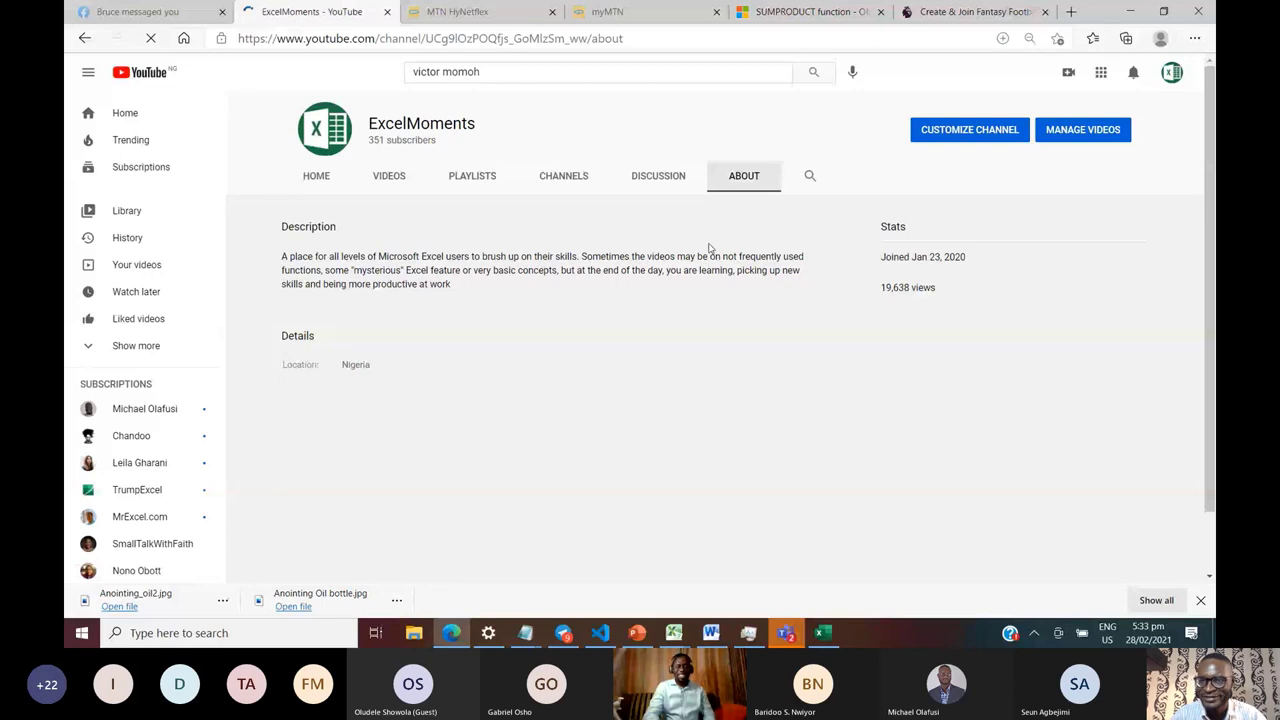